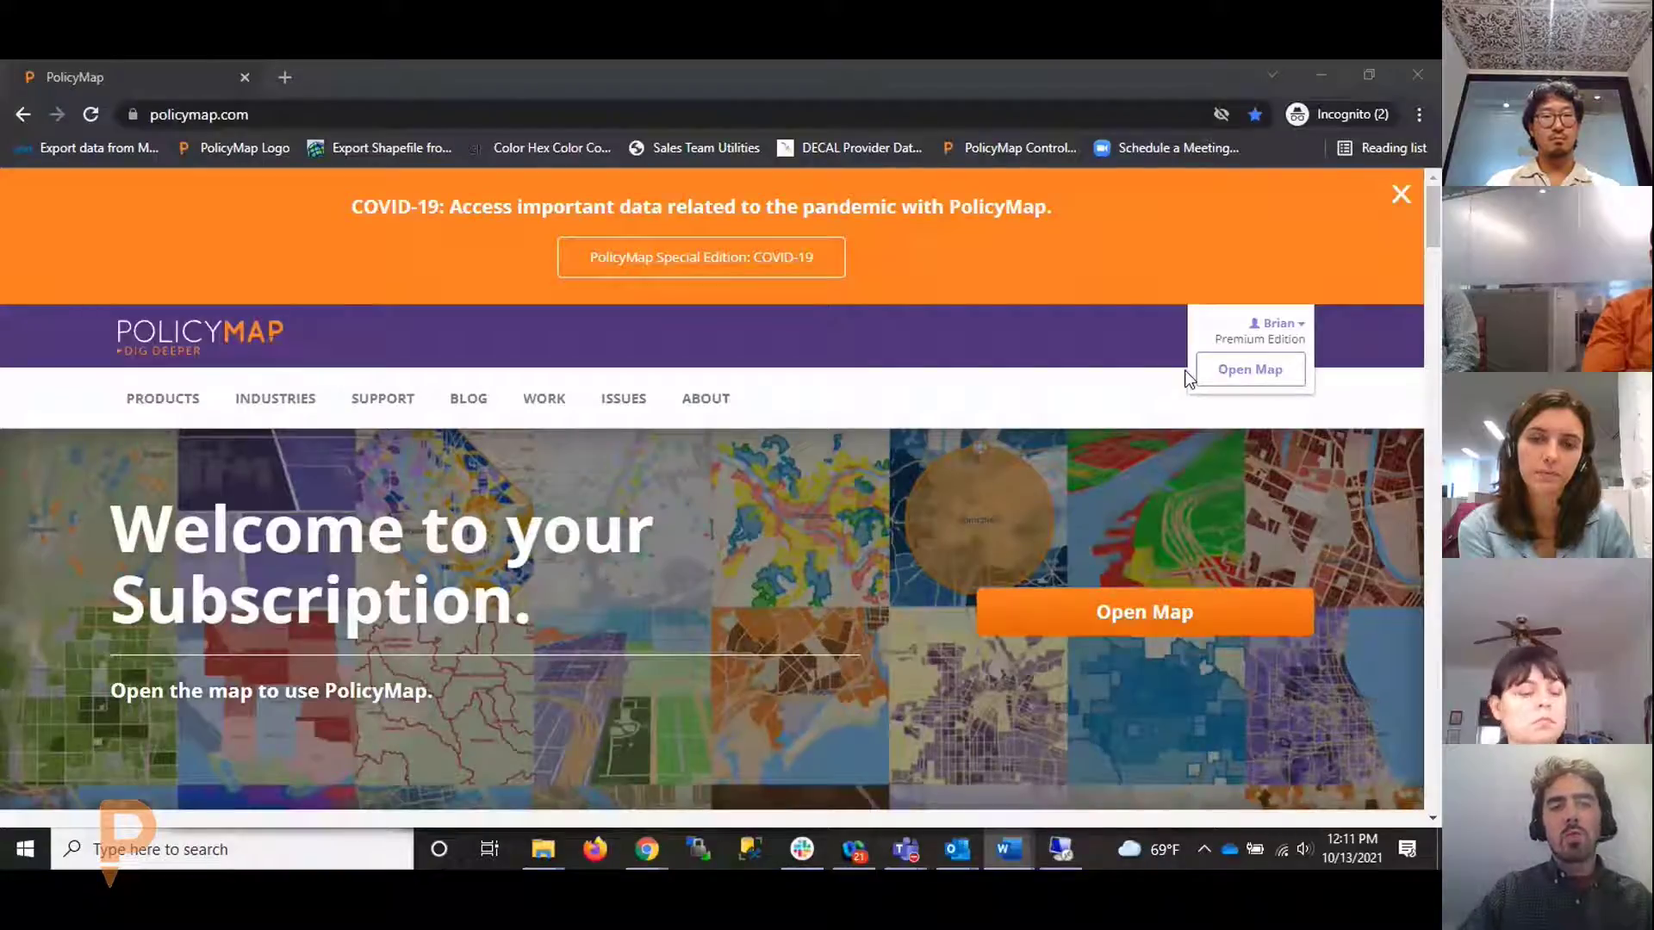
Log out of the subscription account and bring up the log-in form
{"action": "mouse_move", "coordinate": [1246, 381]}
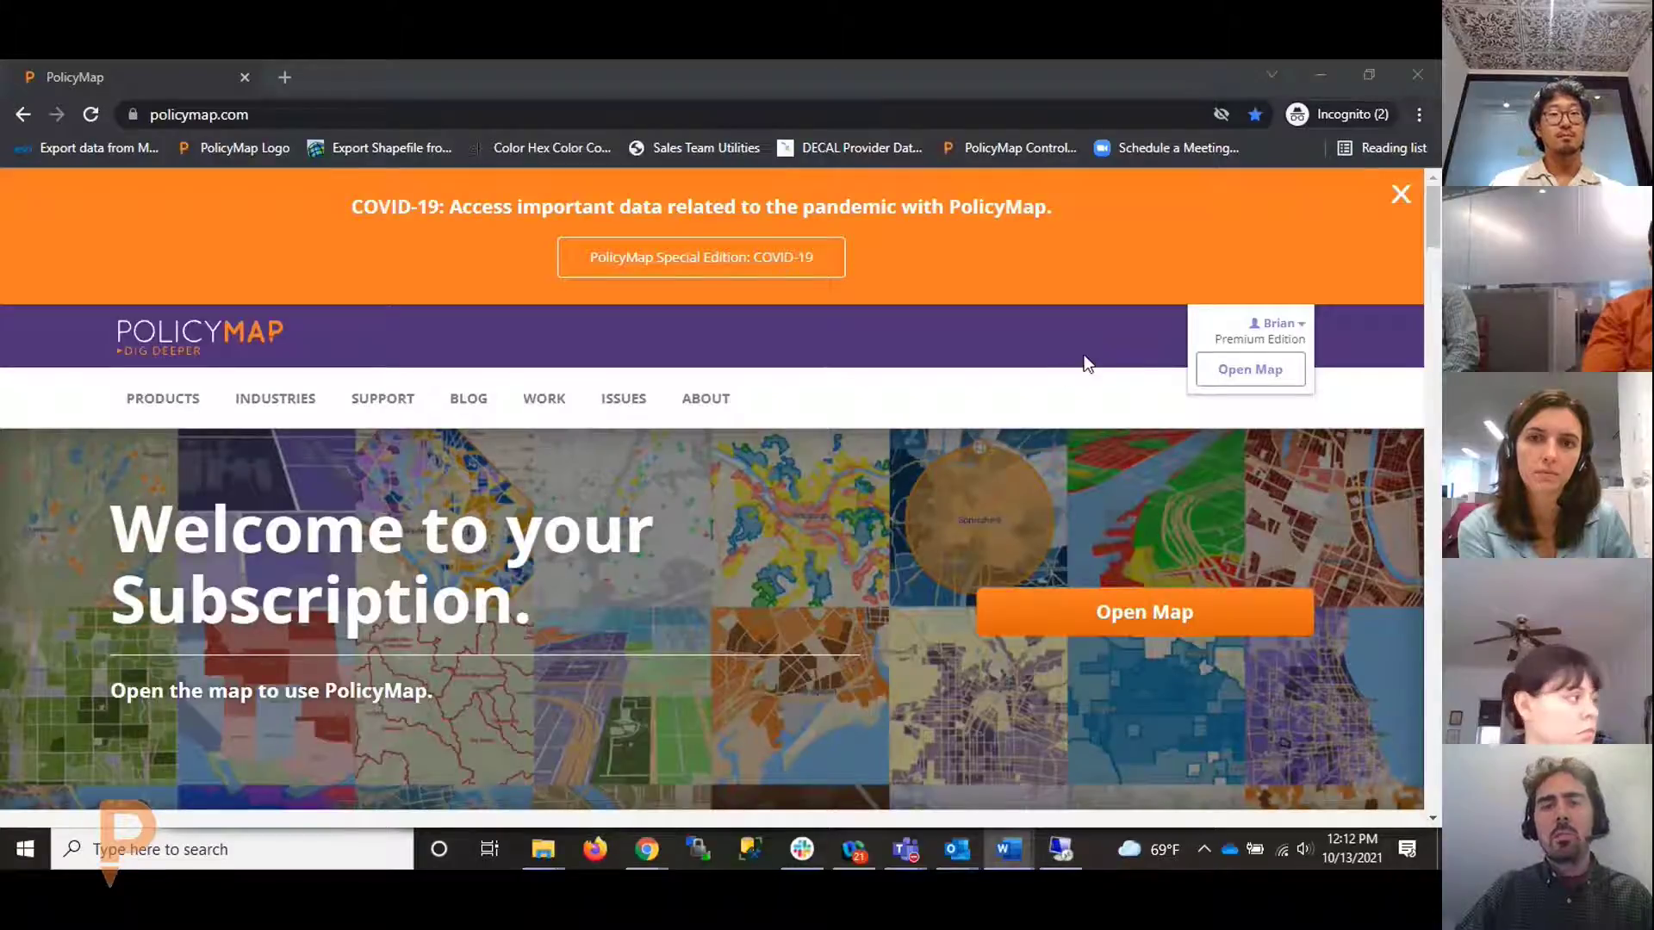
{"action": "left_click", "coordinate": [1271, 455]}
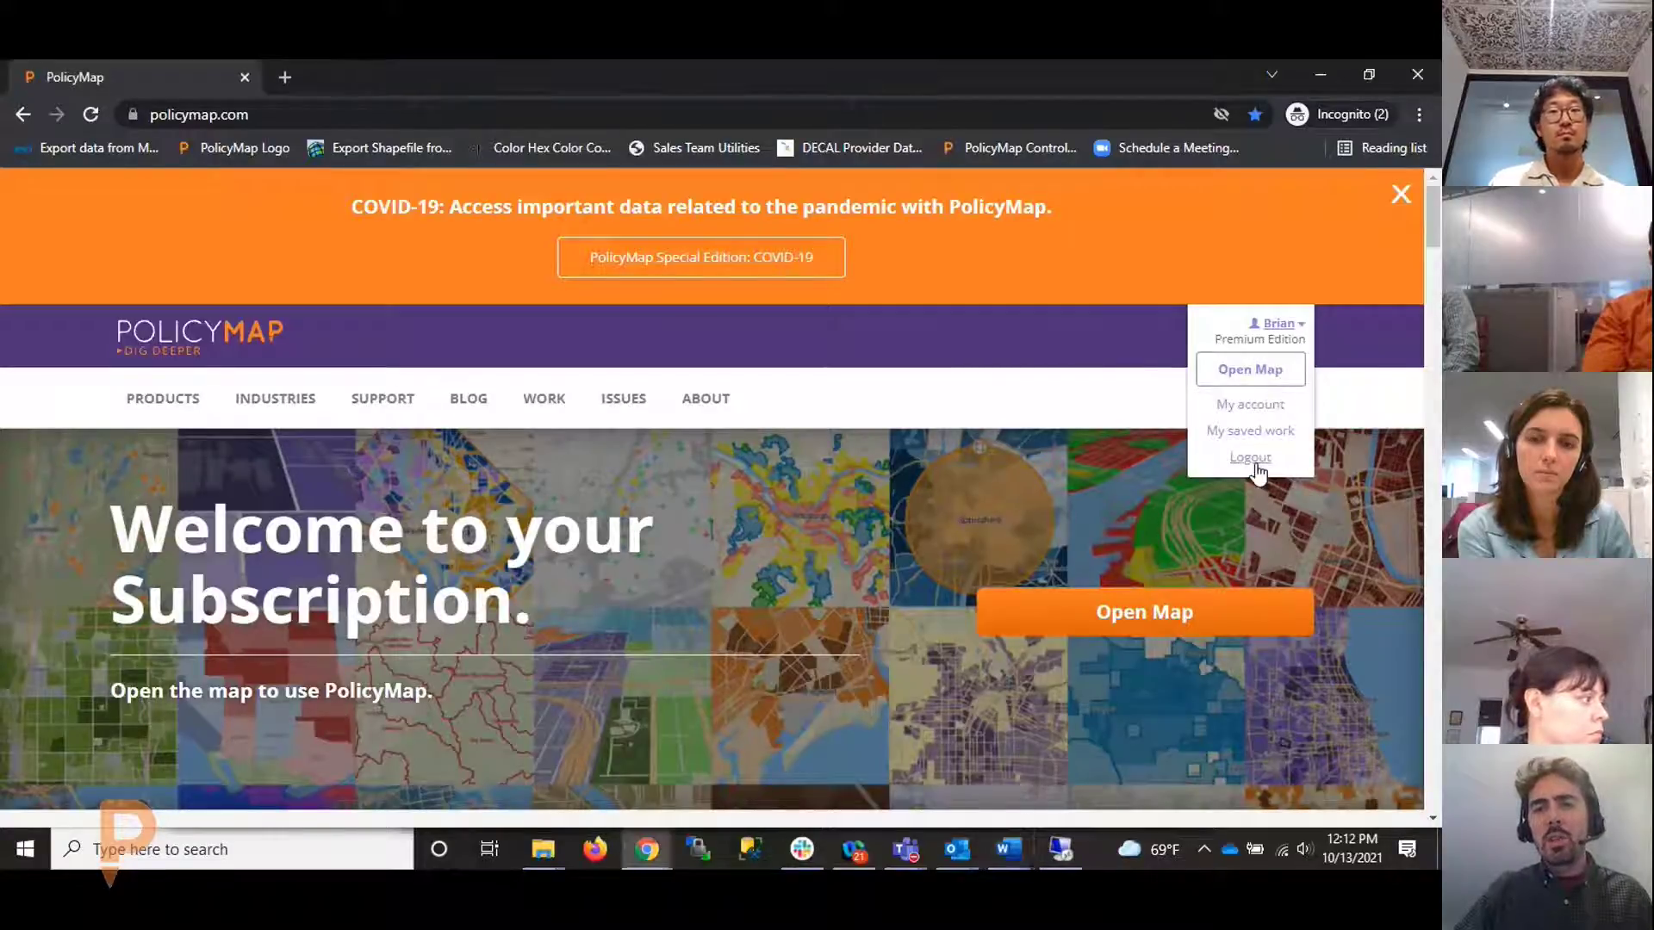
{"action": "left_click", "coordinate": [1137, 336]}
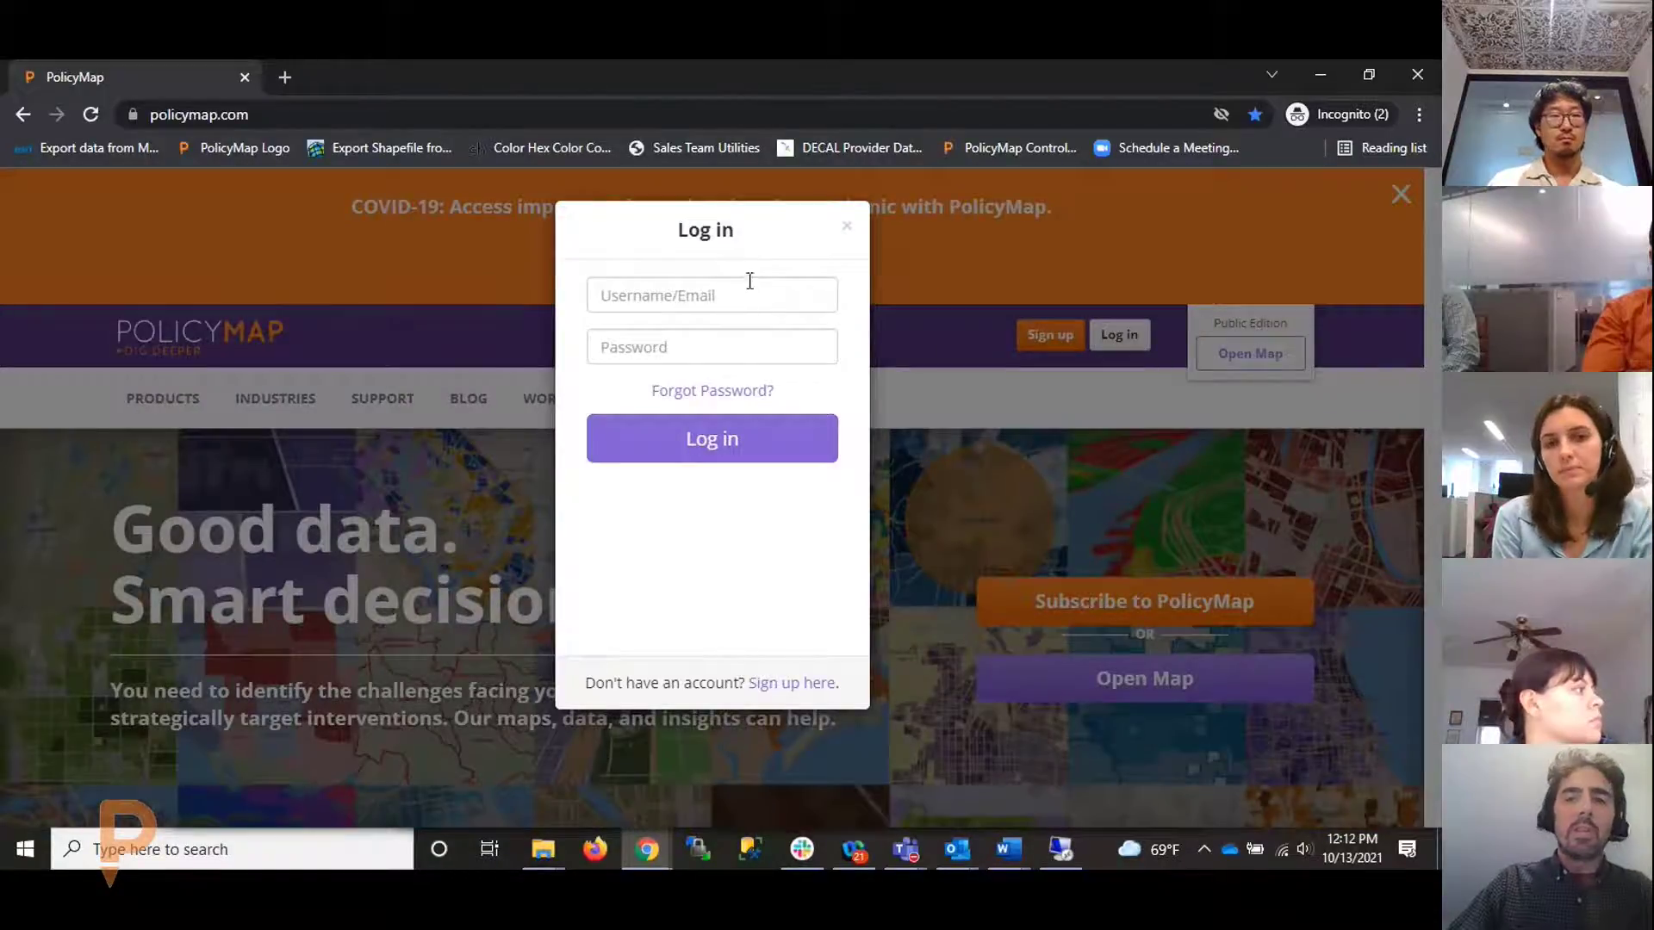
Fill in the saved account e-mail from autofill and enter the account password
{"action": "left_click", "coordinate": [739, 285]}
{"action": "type", "text": "brian"}
{"action": "key", "text": "Down"}
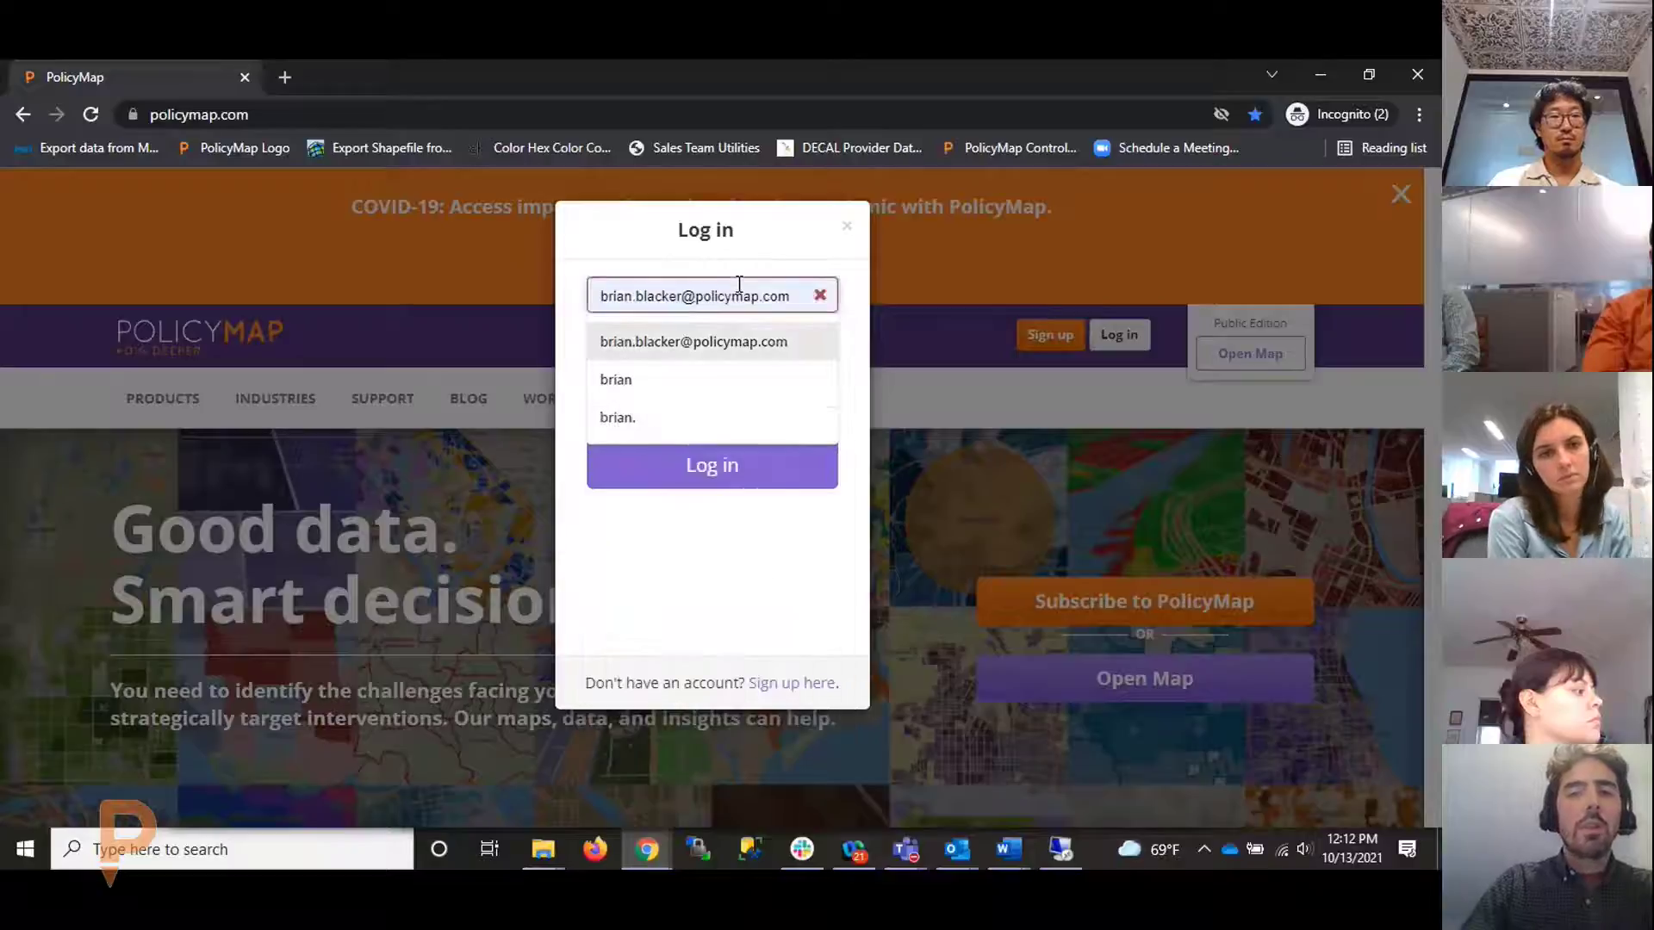
{"action": "key", "text": "Return"}
{"action": "type", "text": "••••••••"}
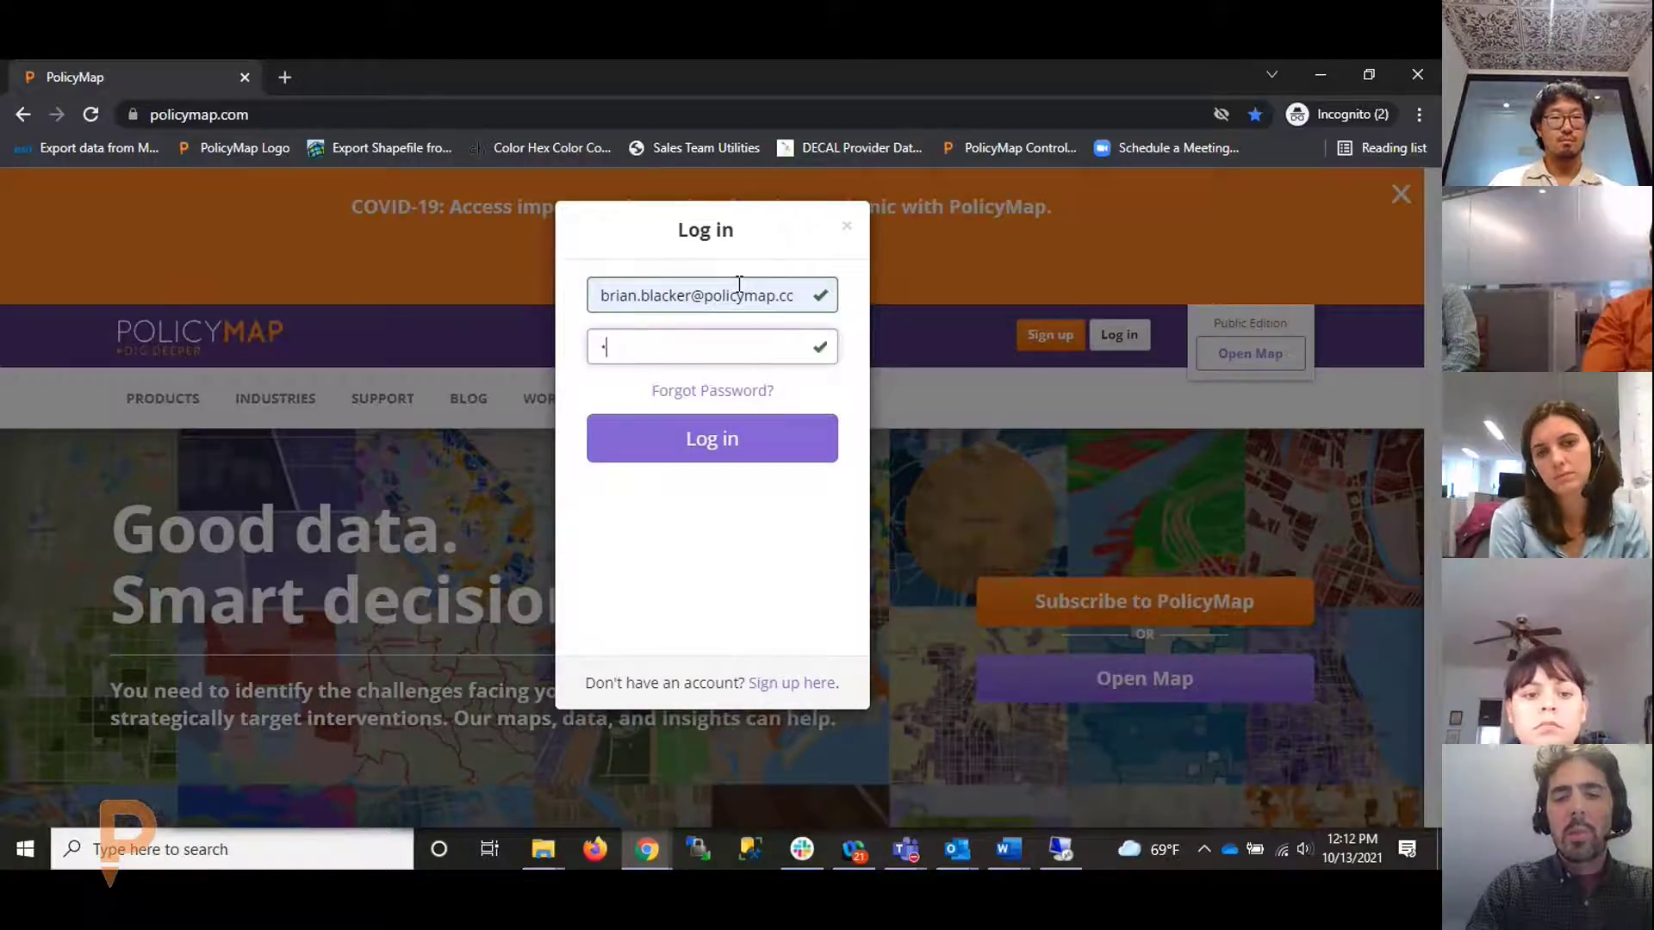
{"action": "type", "text": "••••••"}
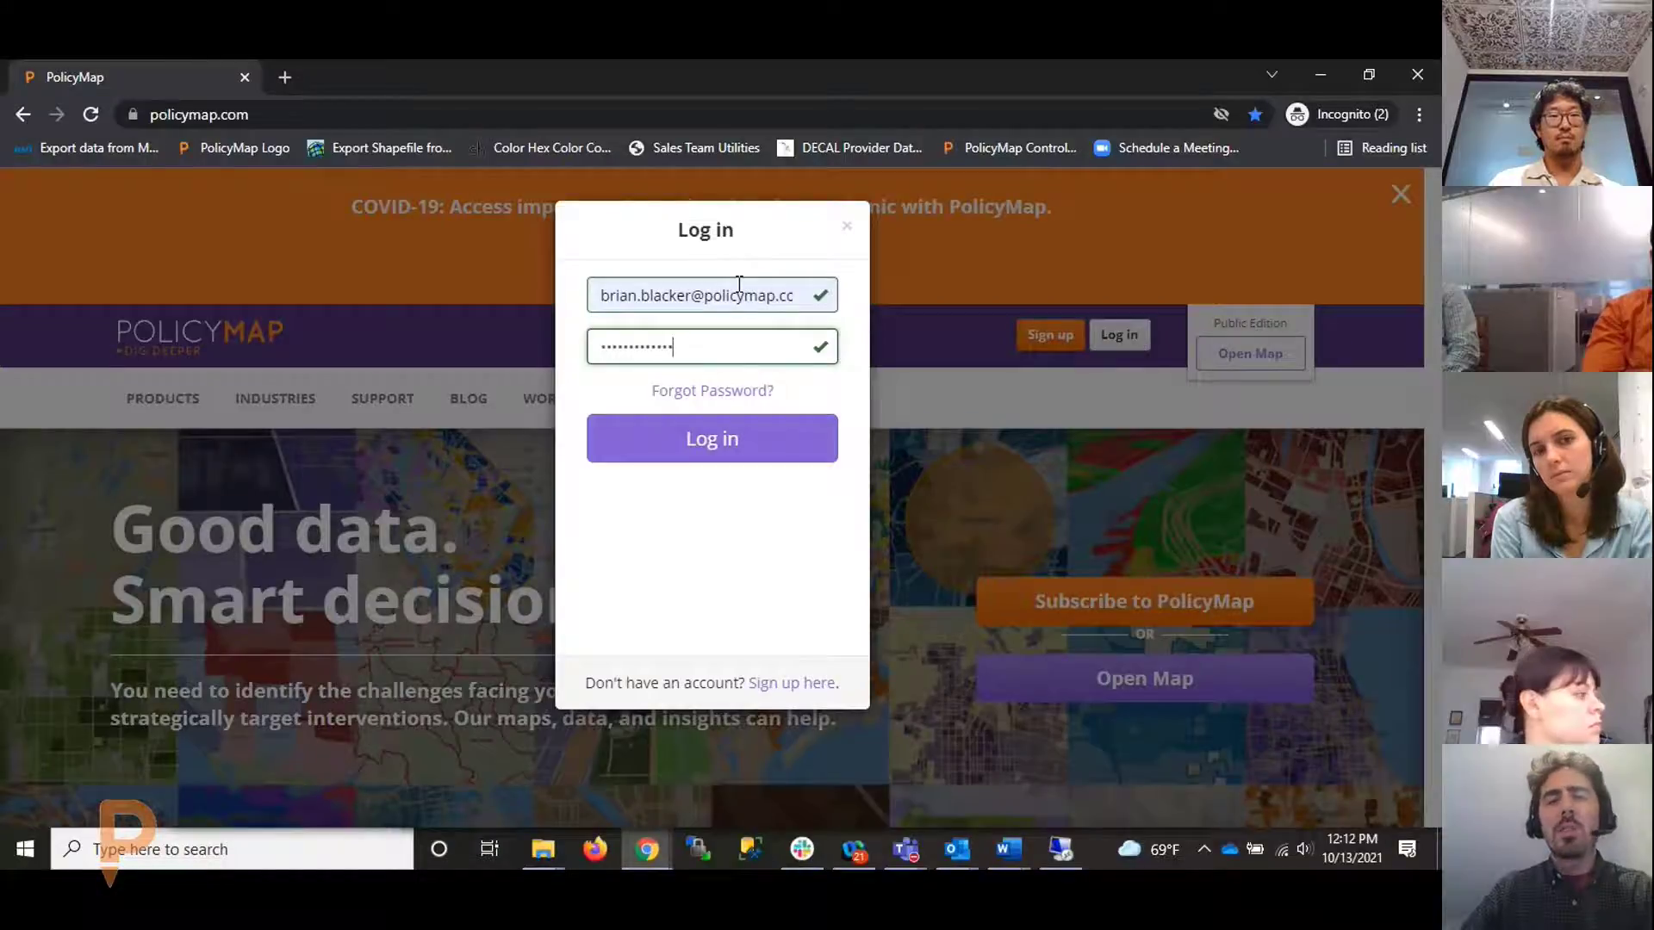
{"action": "type", "text": "•"}
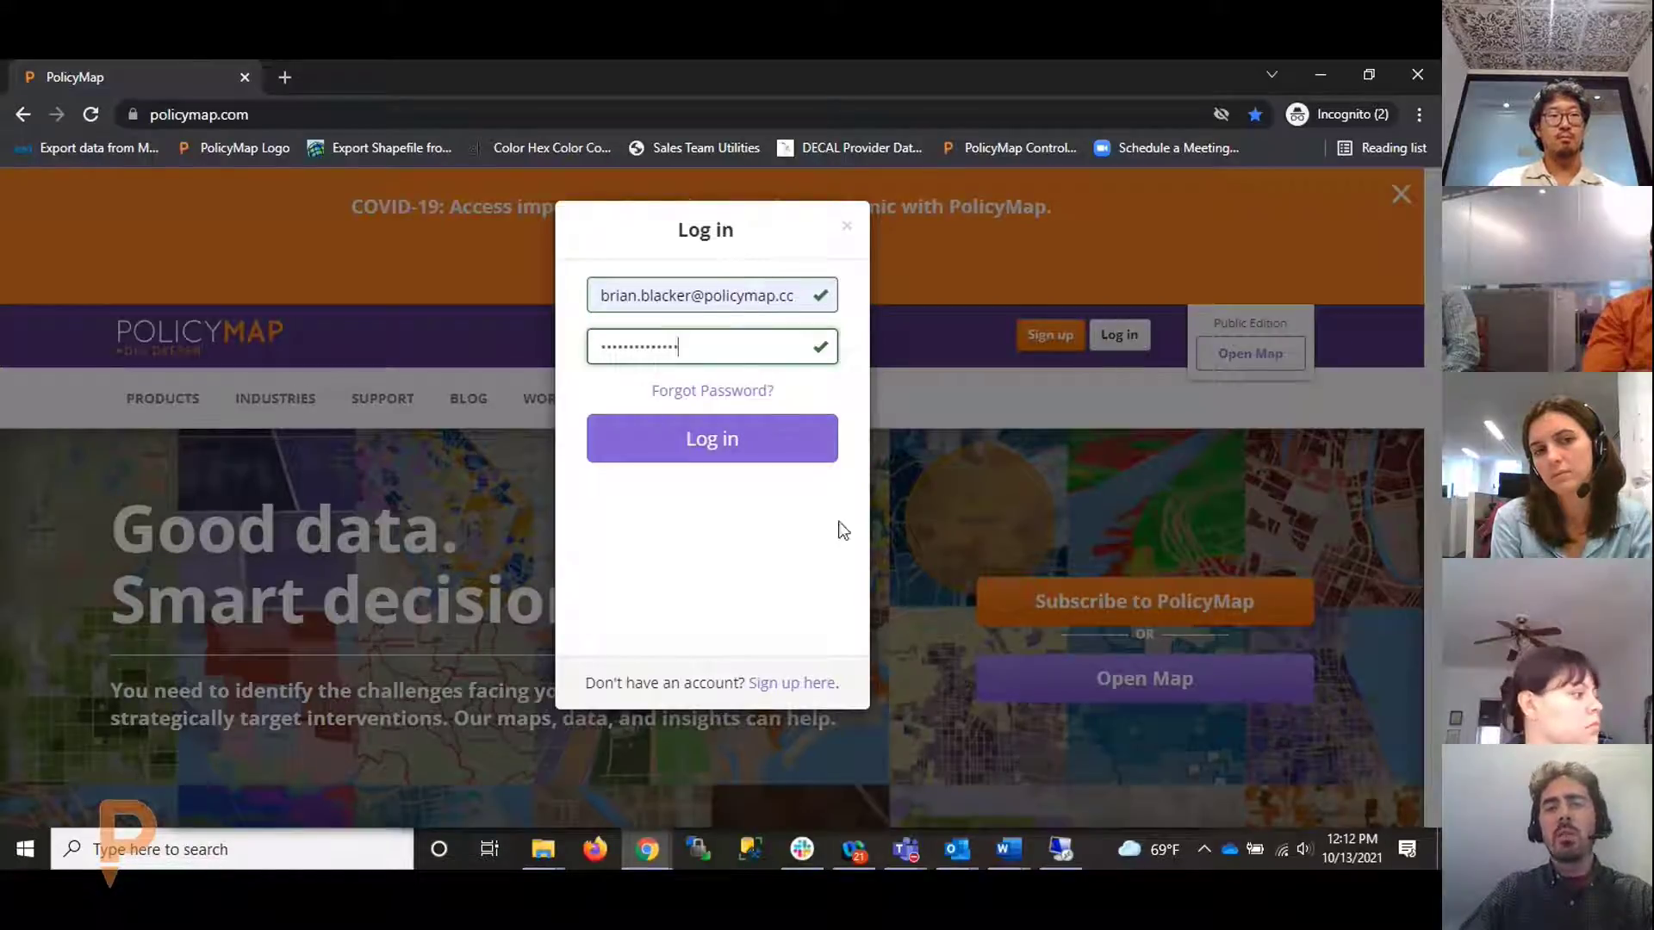
Submit the credentials to sign in, then dismiss the 'Welcome to the New PolicyMap' notice
{"action": "left_click", "coordinate": [744, 441]}
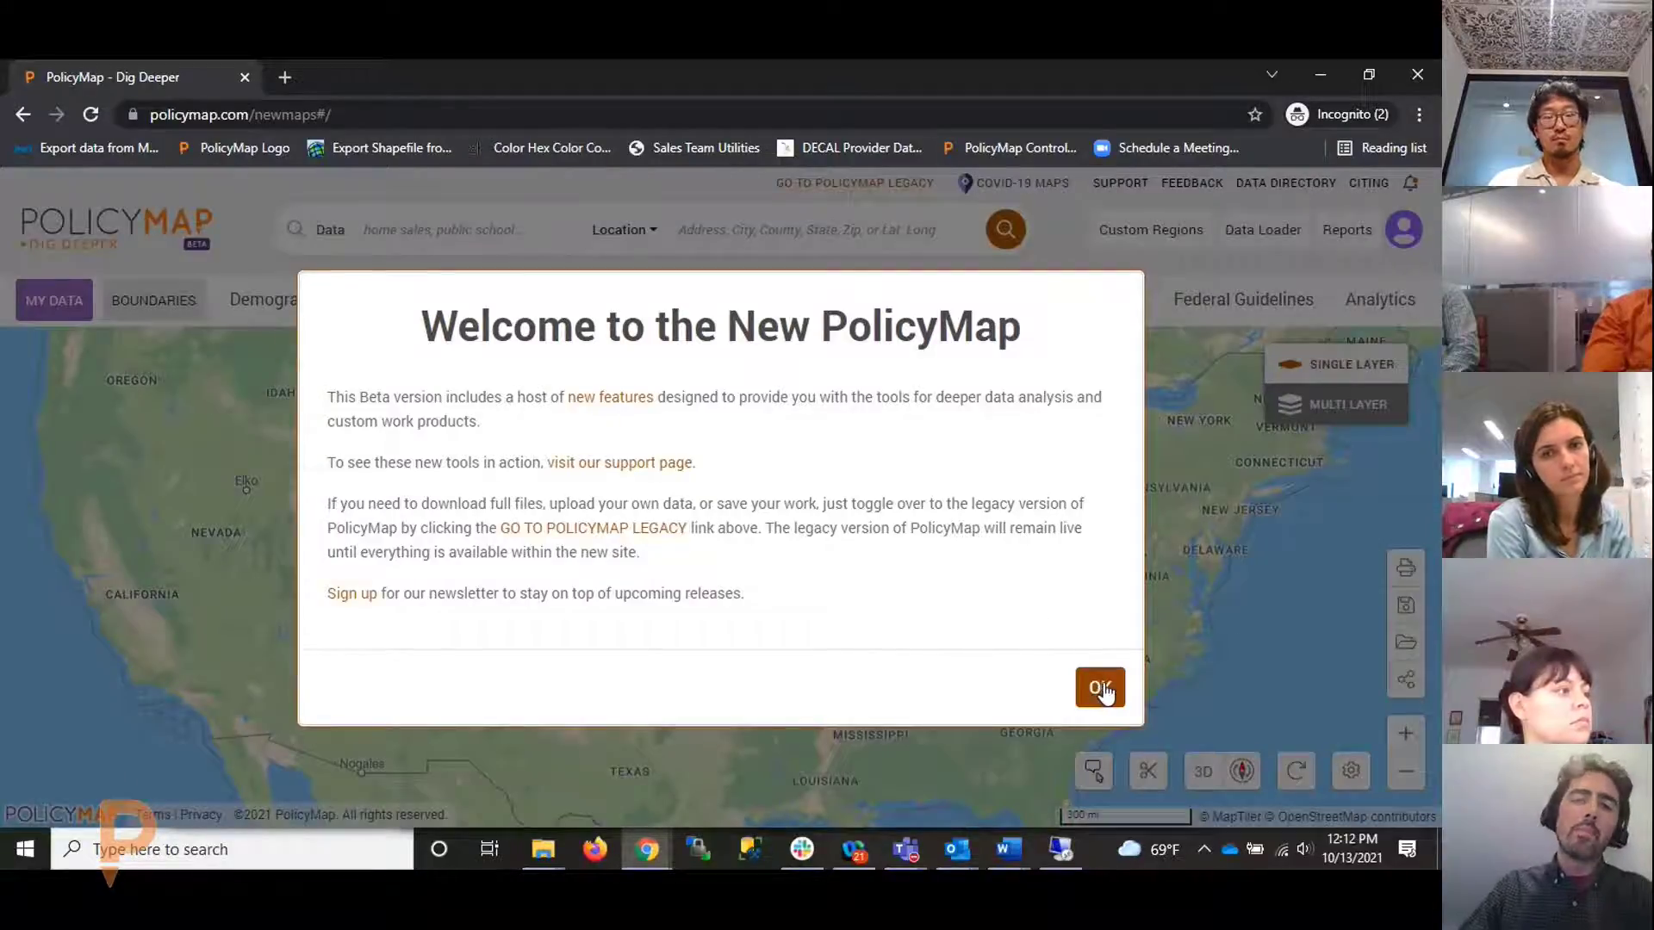
{"action": "left_click", "coordinate": [1102, 688]}
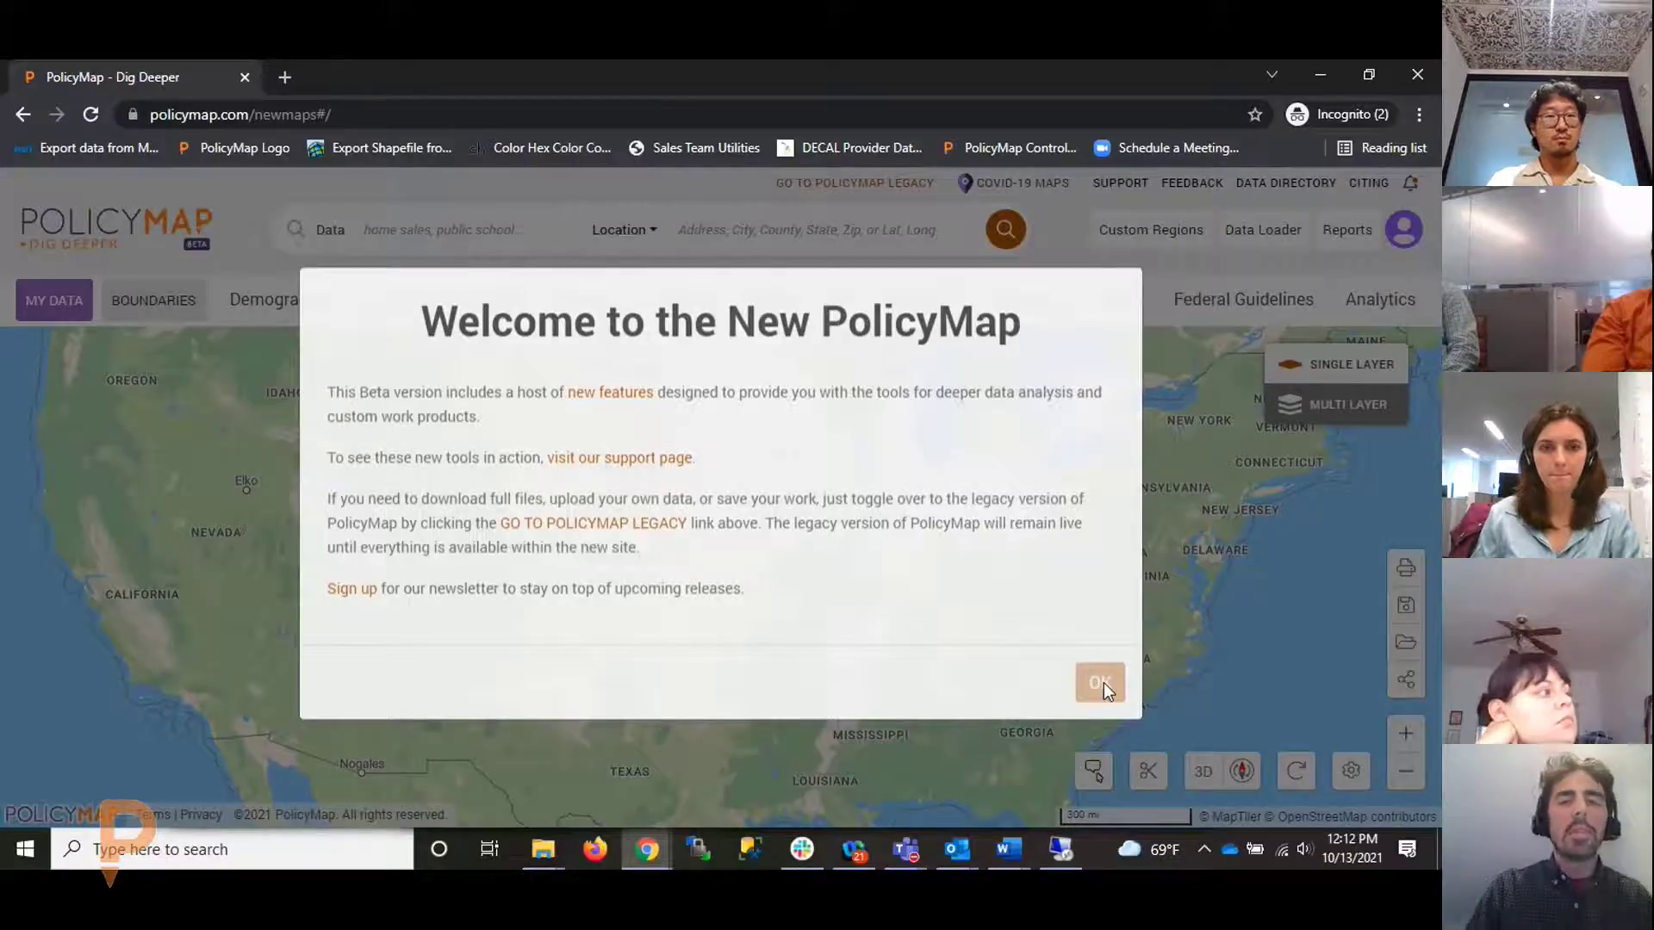
Finish closing the welcome notice so the full US beta map is showing
{"action": "left_click", "coordinate": [1101, 682]}
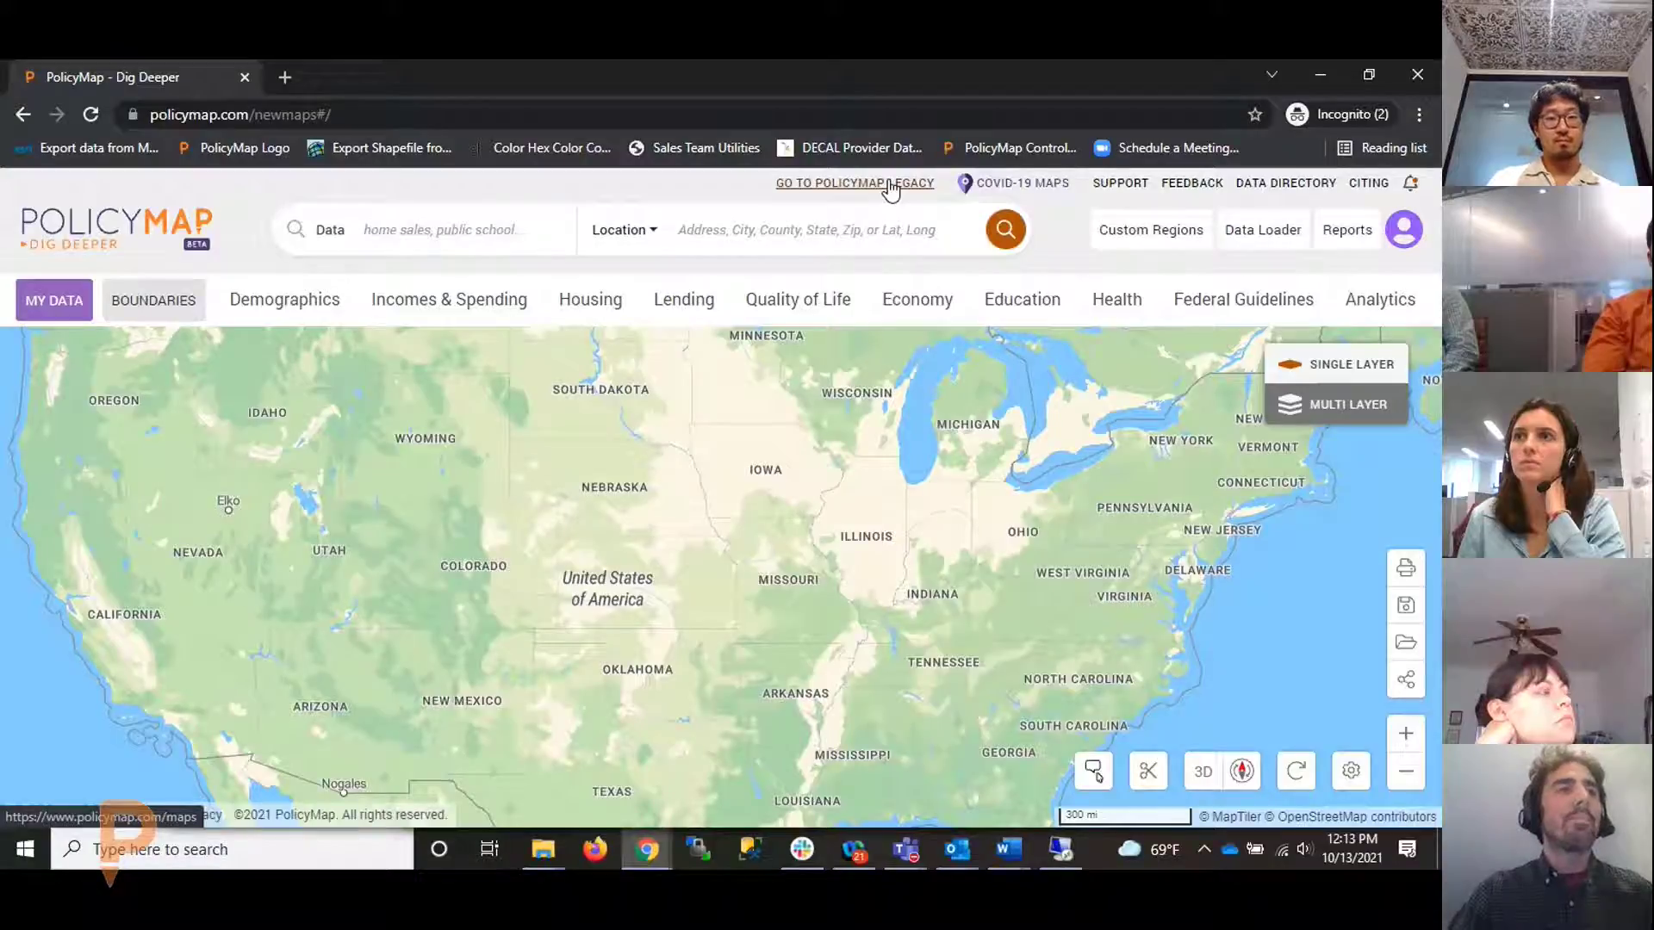
{"action": "key", "text": "alt+Tab"}
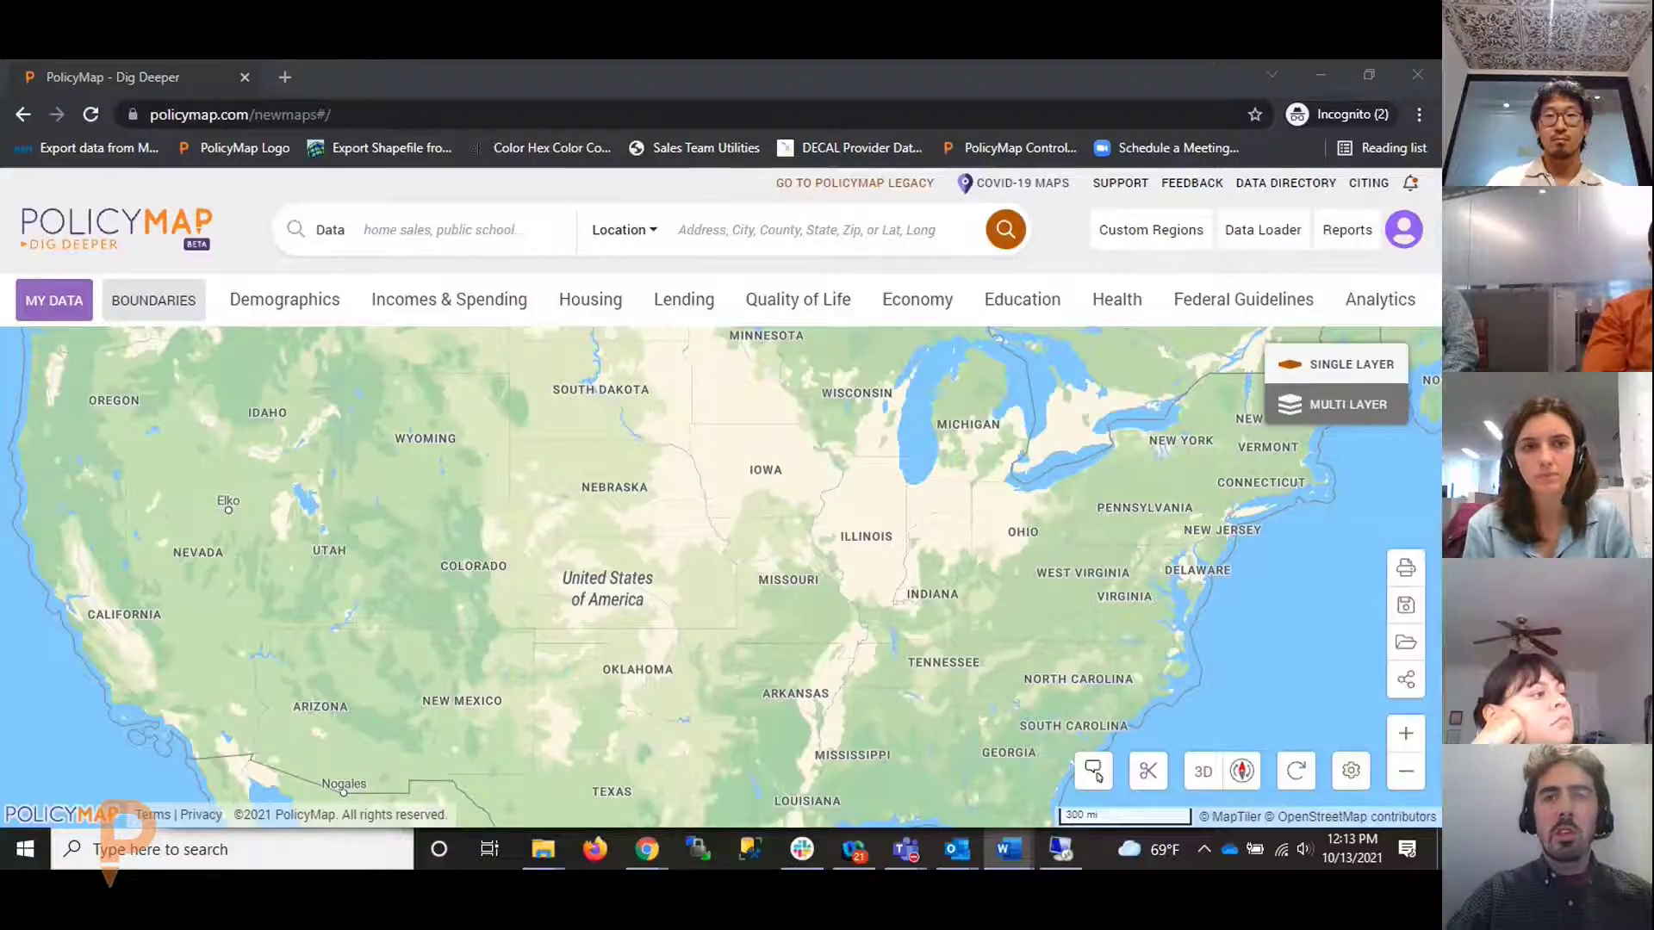
Open PolicyMap Support, browse Maps > Making a Map, then return to the support home
{"action": "left_click", "coordinate": [1129, 185]}
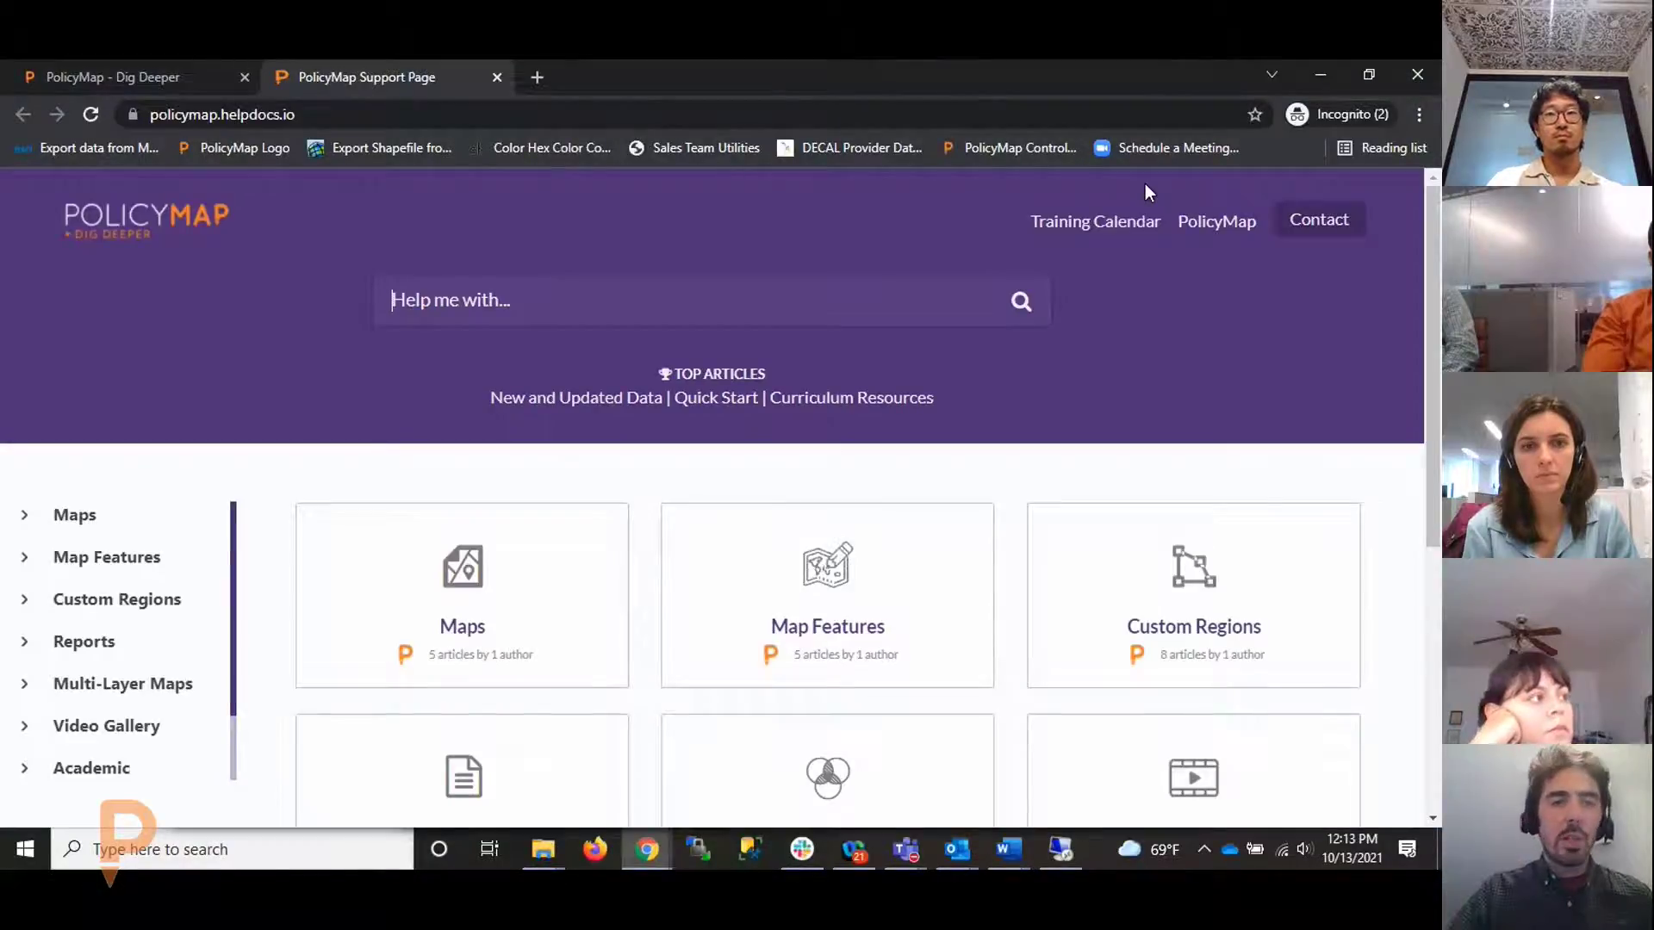
{"action": "scroll", "coordinate": [978, 264], "scroll_direction": "down", "scroll_amount": 1}
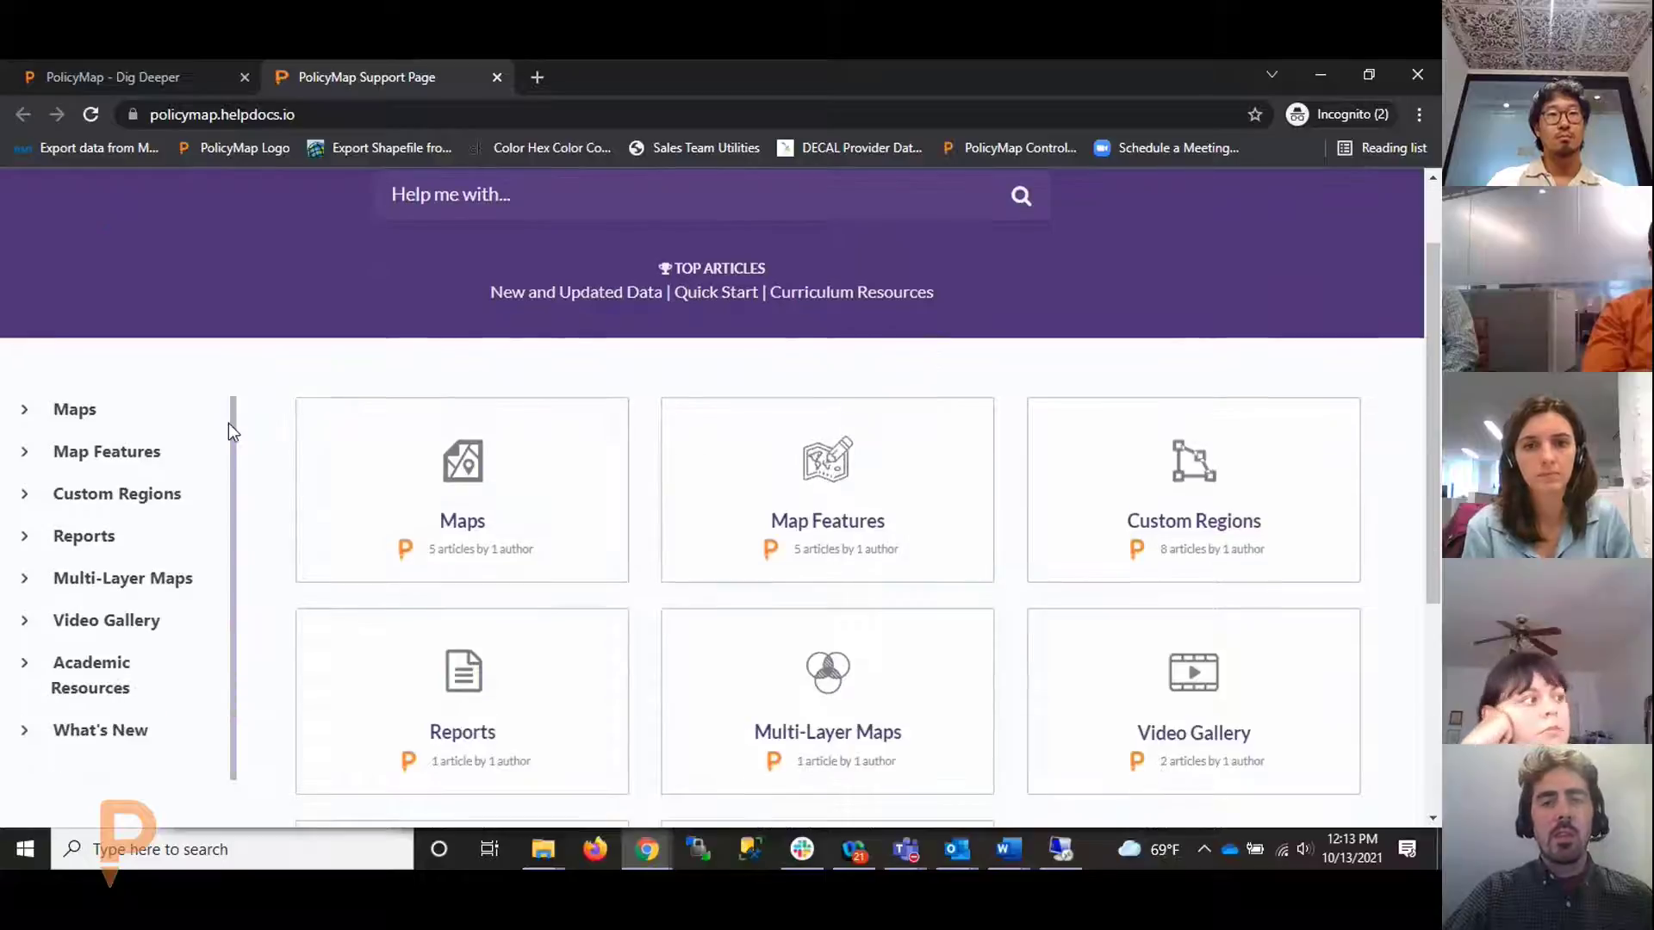
{"action": "left_click", "coordinate": [432, 493]}
{"action": "scroll", "coordinate": [426, 491], "scroll_direction": "down", "scroll_amount": 2}
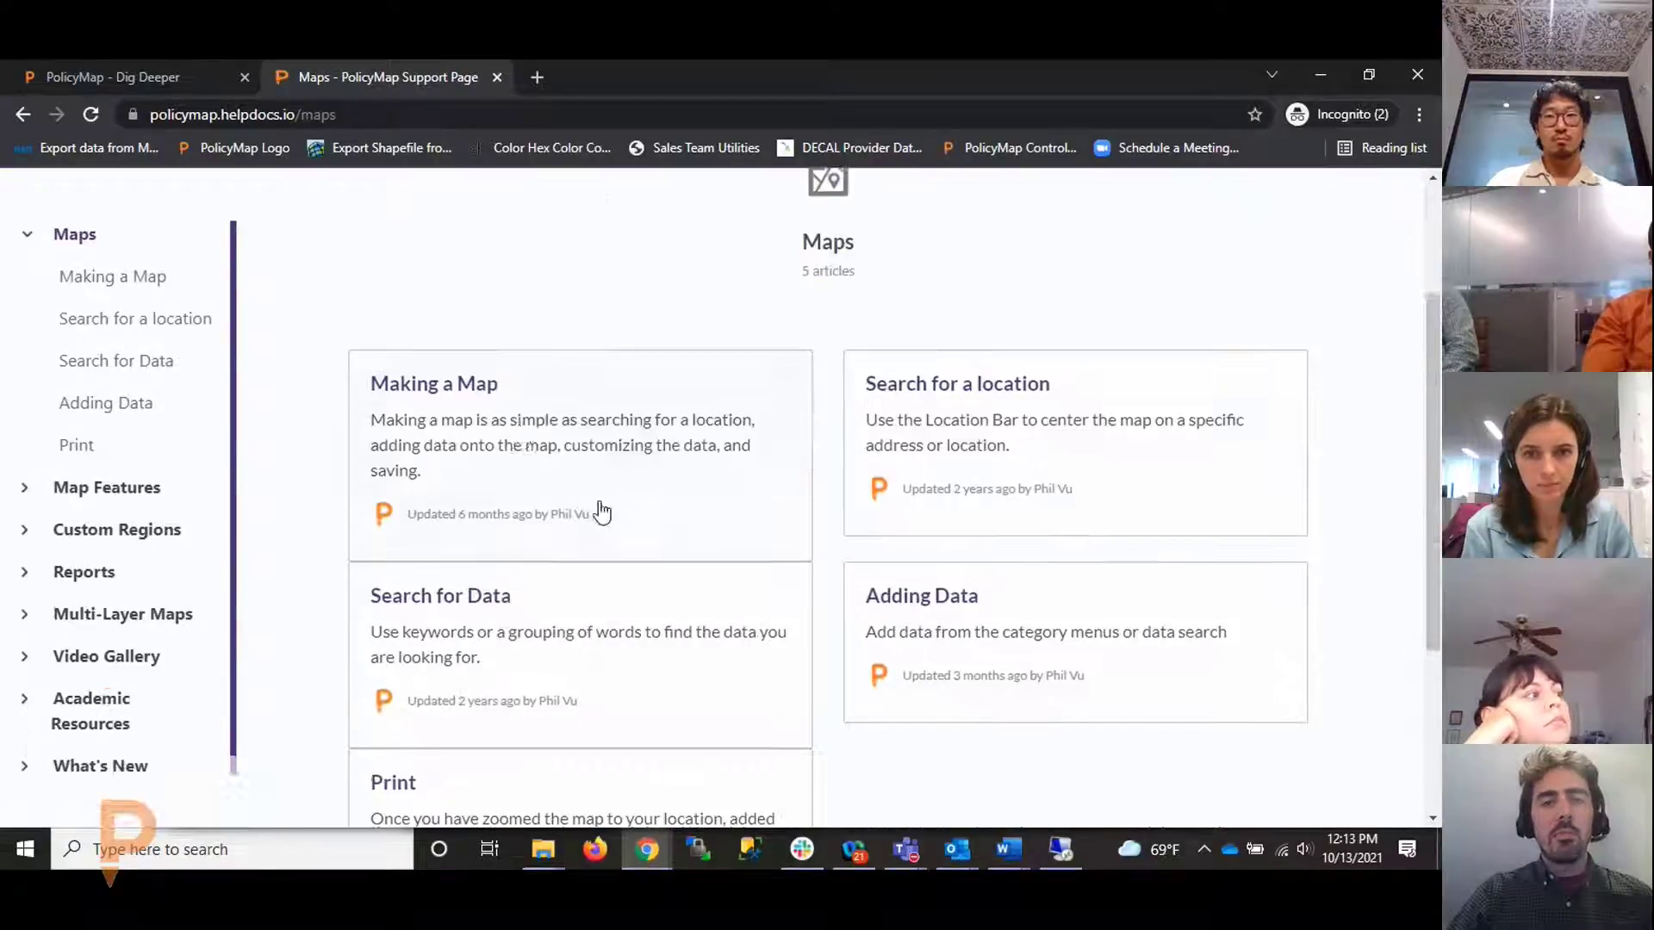
{"action": "left_click", "coordinate": [492, 399]}
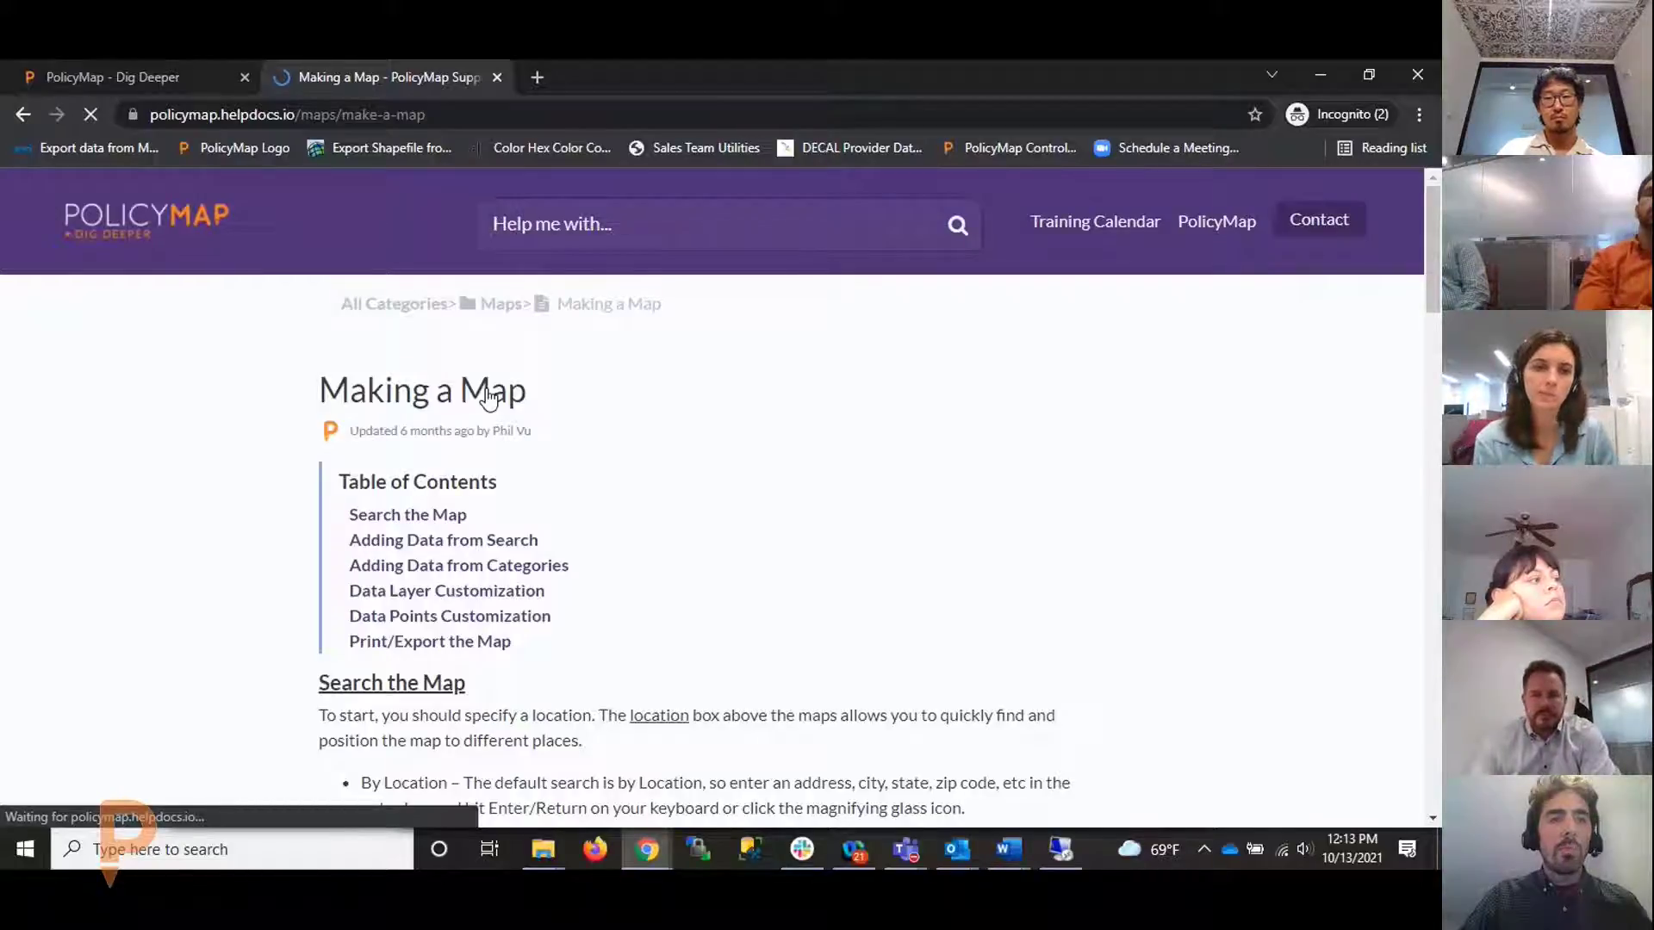
{"action": "left_click", "coordinate": [31, 115]}
{"action": "left_click", "coordinate": [31, 116]}
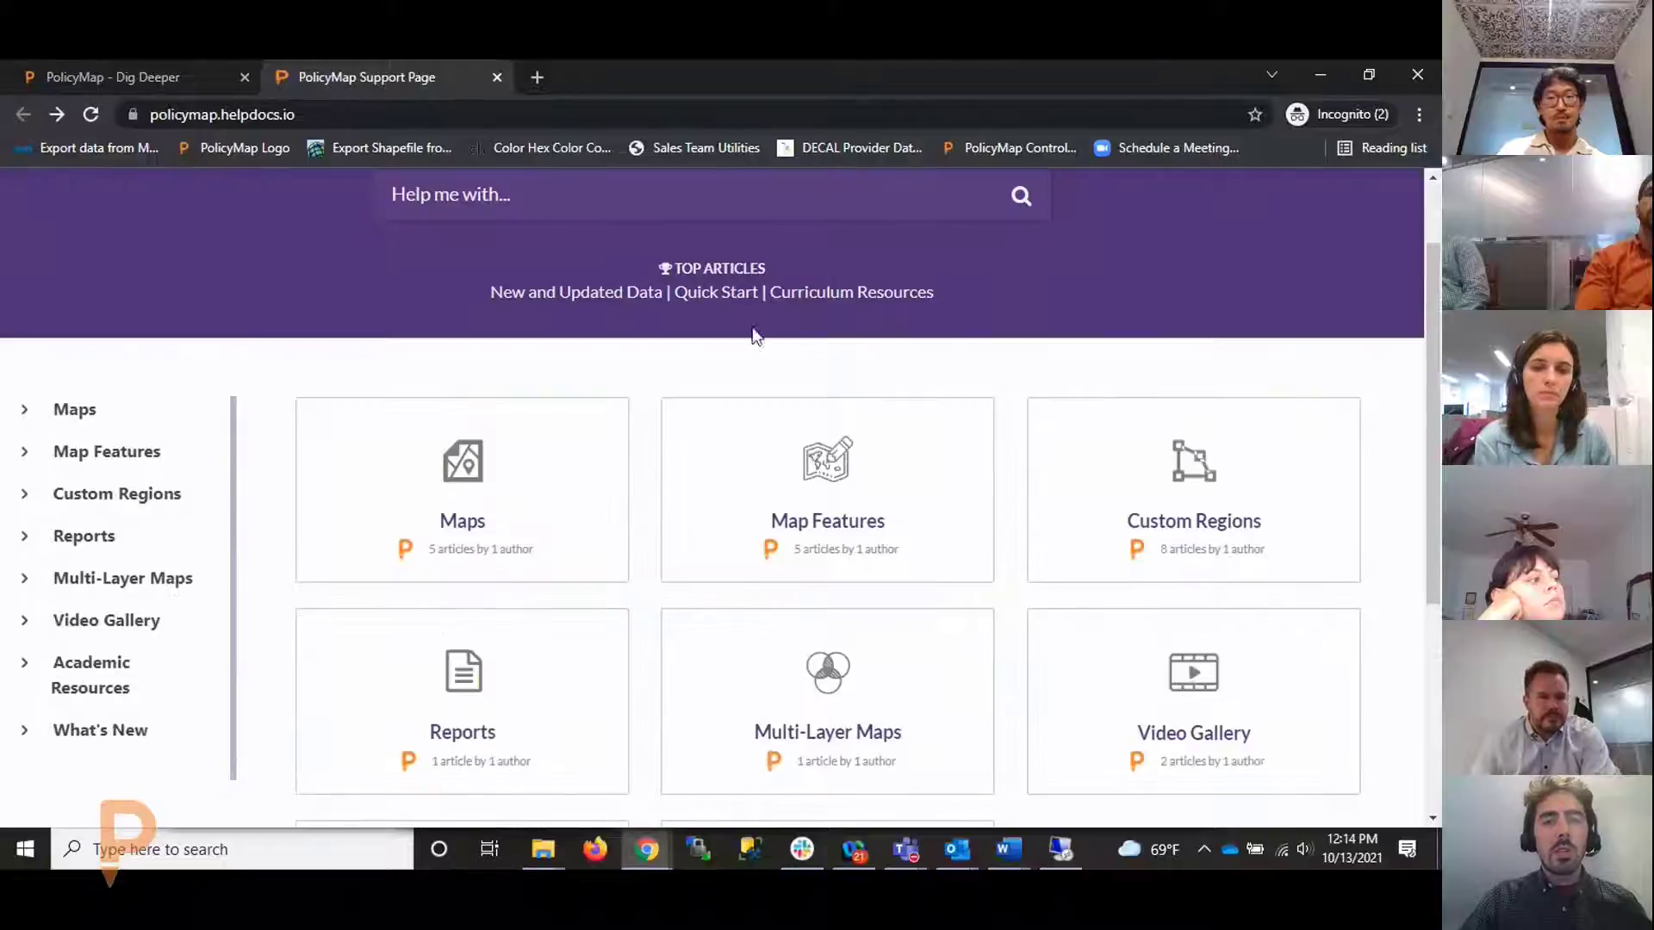
Search the help site for 'custom region' and open the Draw Custom Region article
{"action": "scroll", "coordinate": [814, 376], "scroll_direction": "up", "scroll_amount": 2}
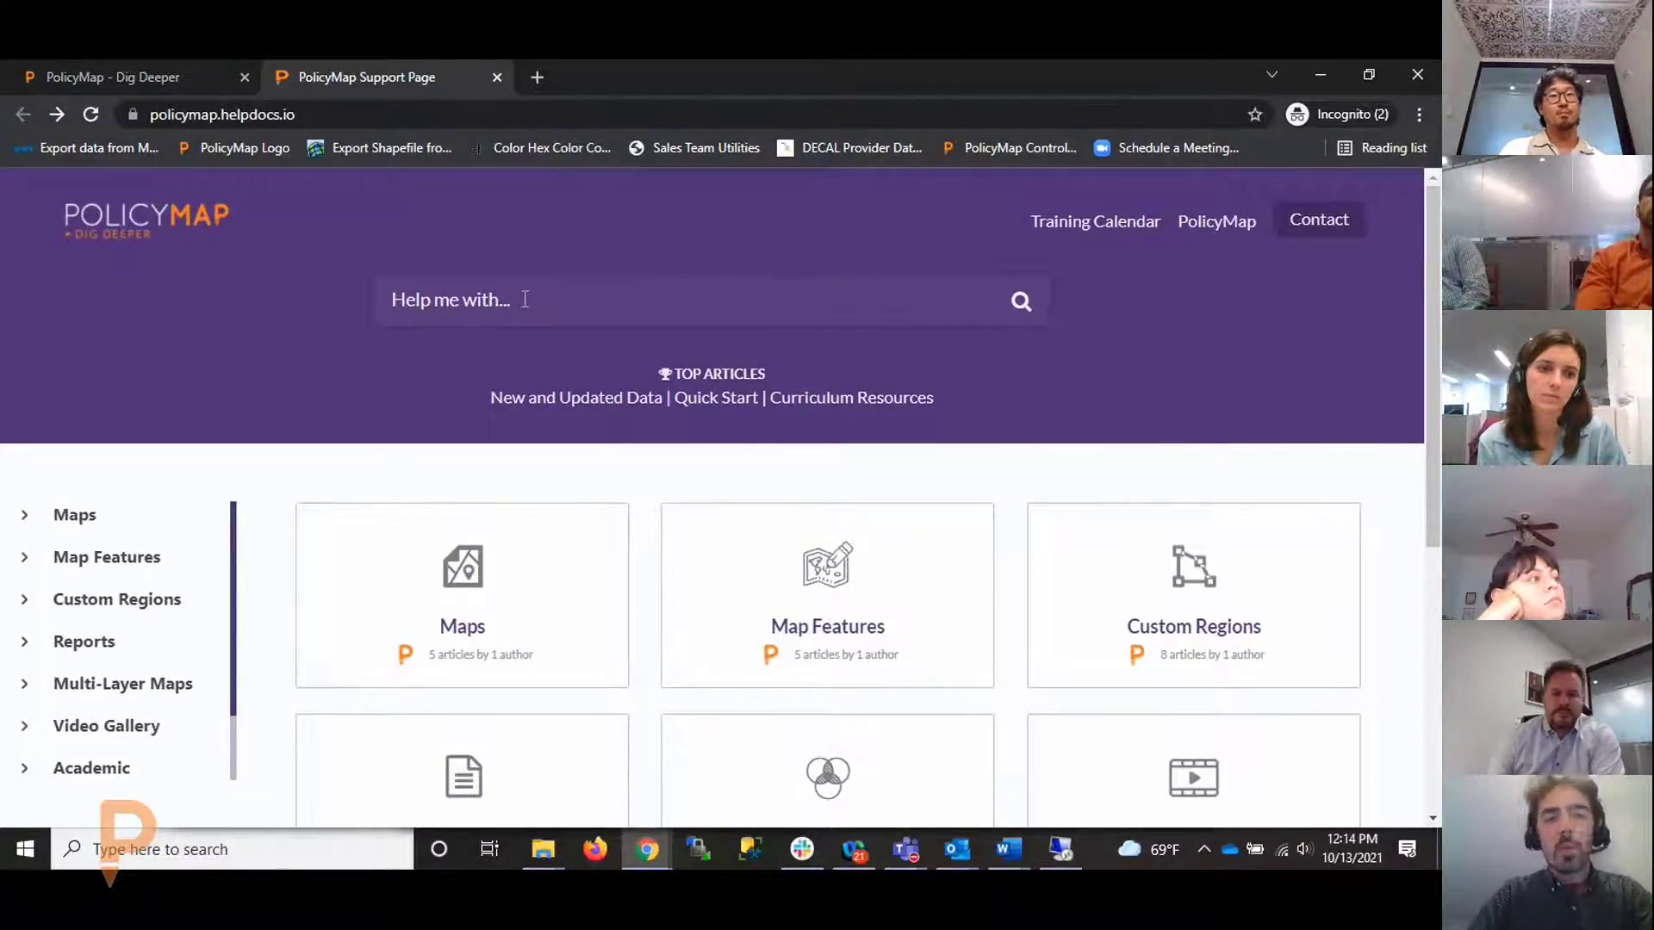
{"action": "type", "text": "custom region"}
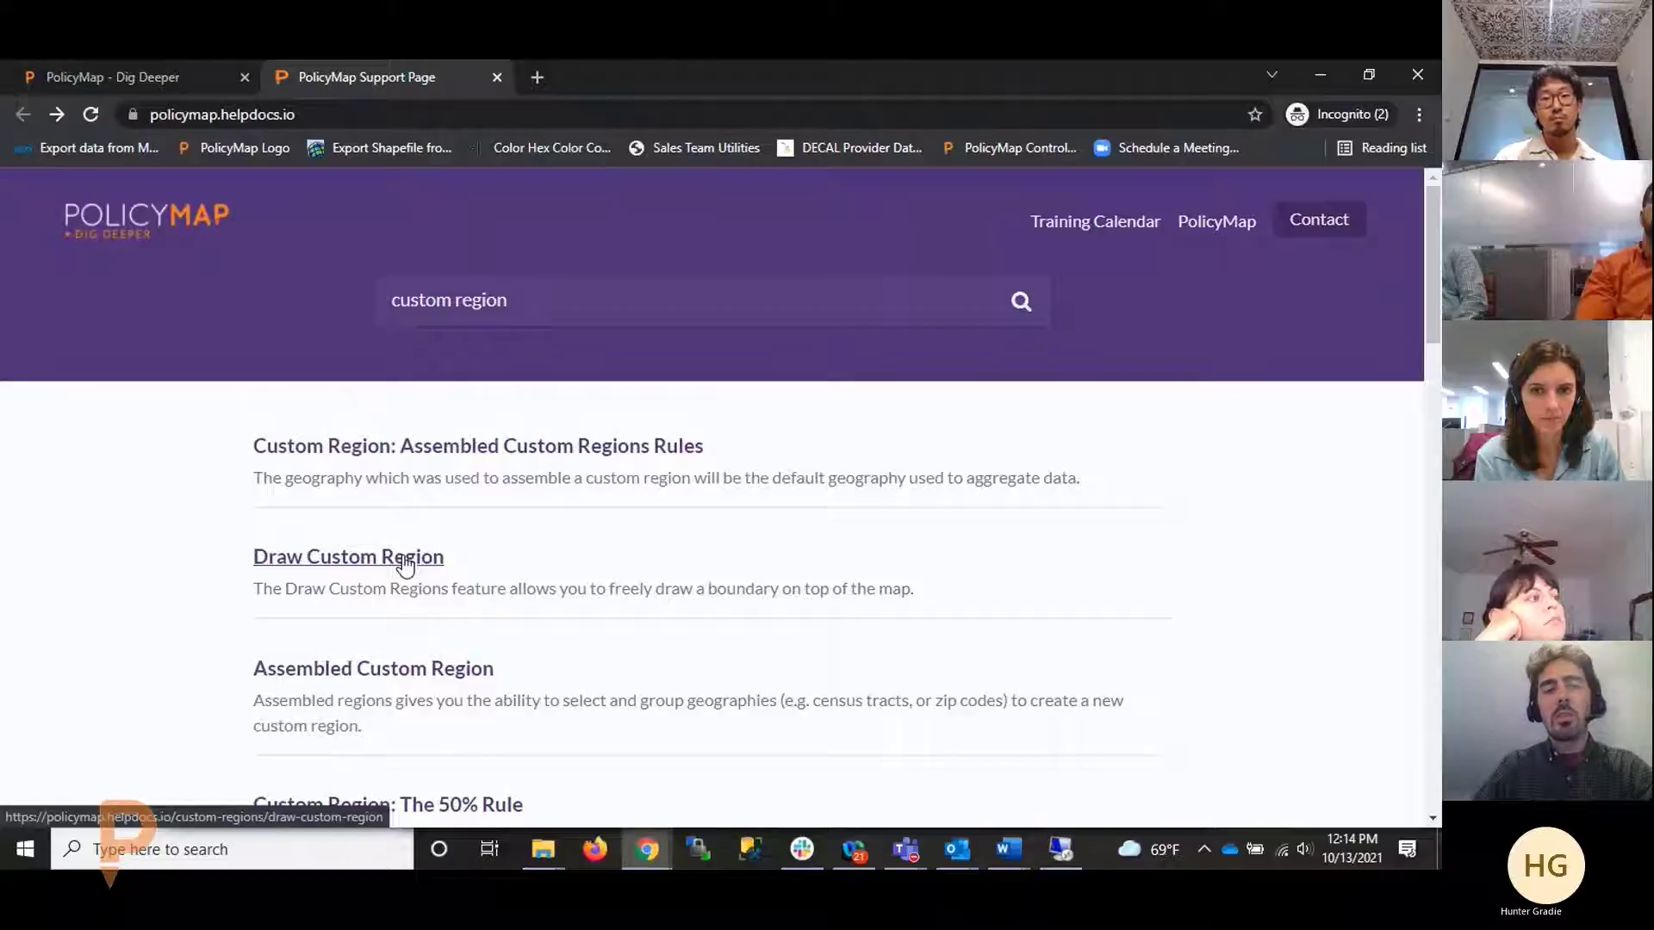
{"action": "left_click", "coordinate": [402, 557]}
{"action": "scroll", "coordinate": [99, 433], "scroll_direction": "down", "scroll_amount": 2}
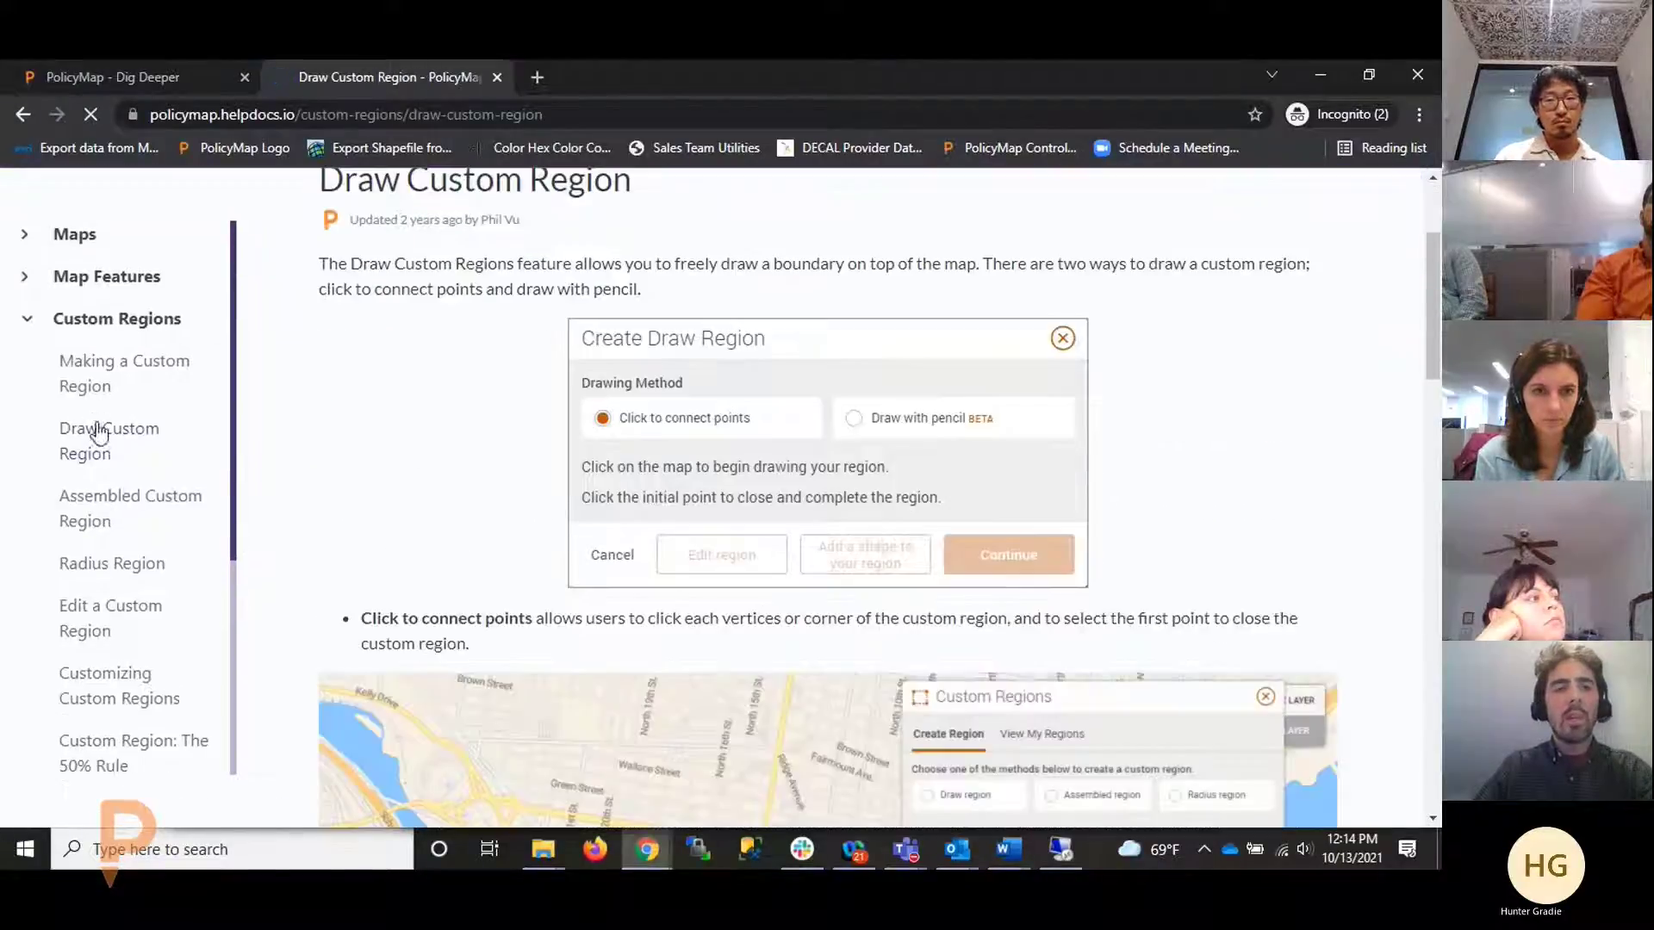
From the support home, expand What's New and open the New and Updated Data article
{"action": "key", "text": "alt+Left"}
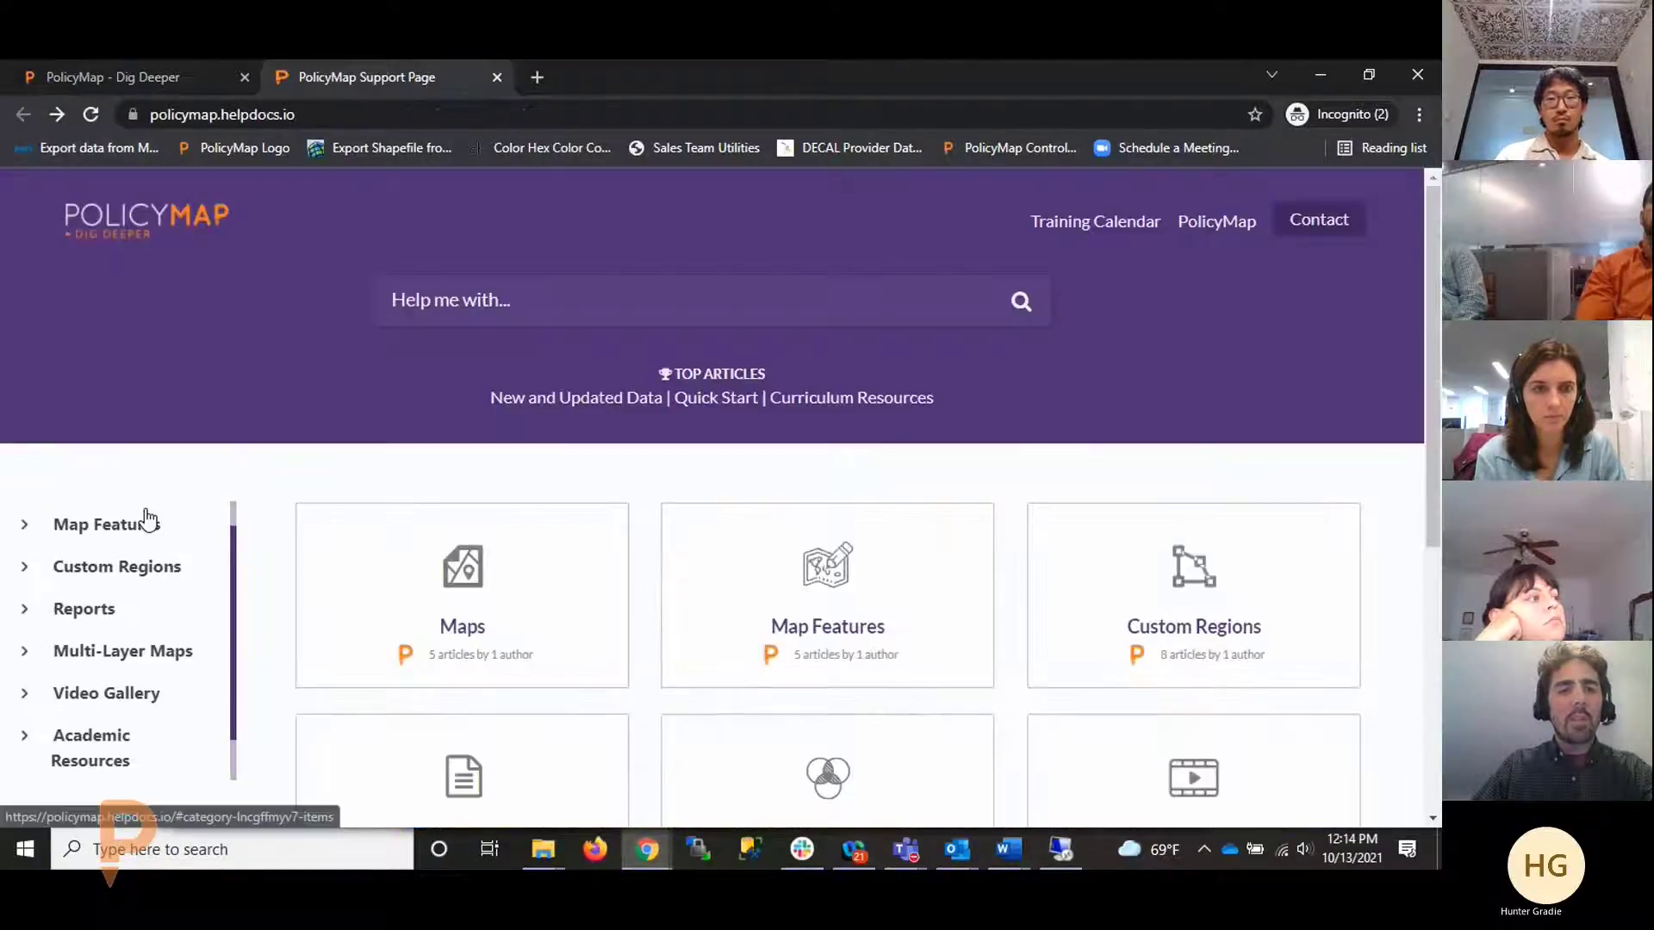
{"action": "scroll", "coordinate": [129, 659], "scroll_direction": "down", "scroll_amount": 1}
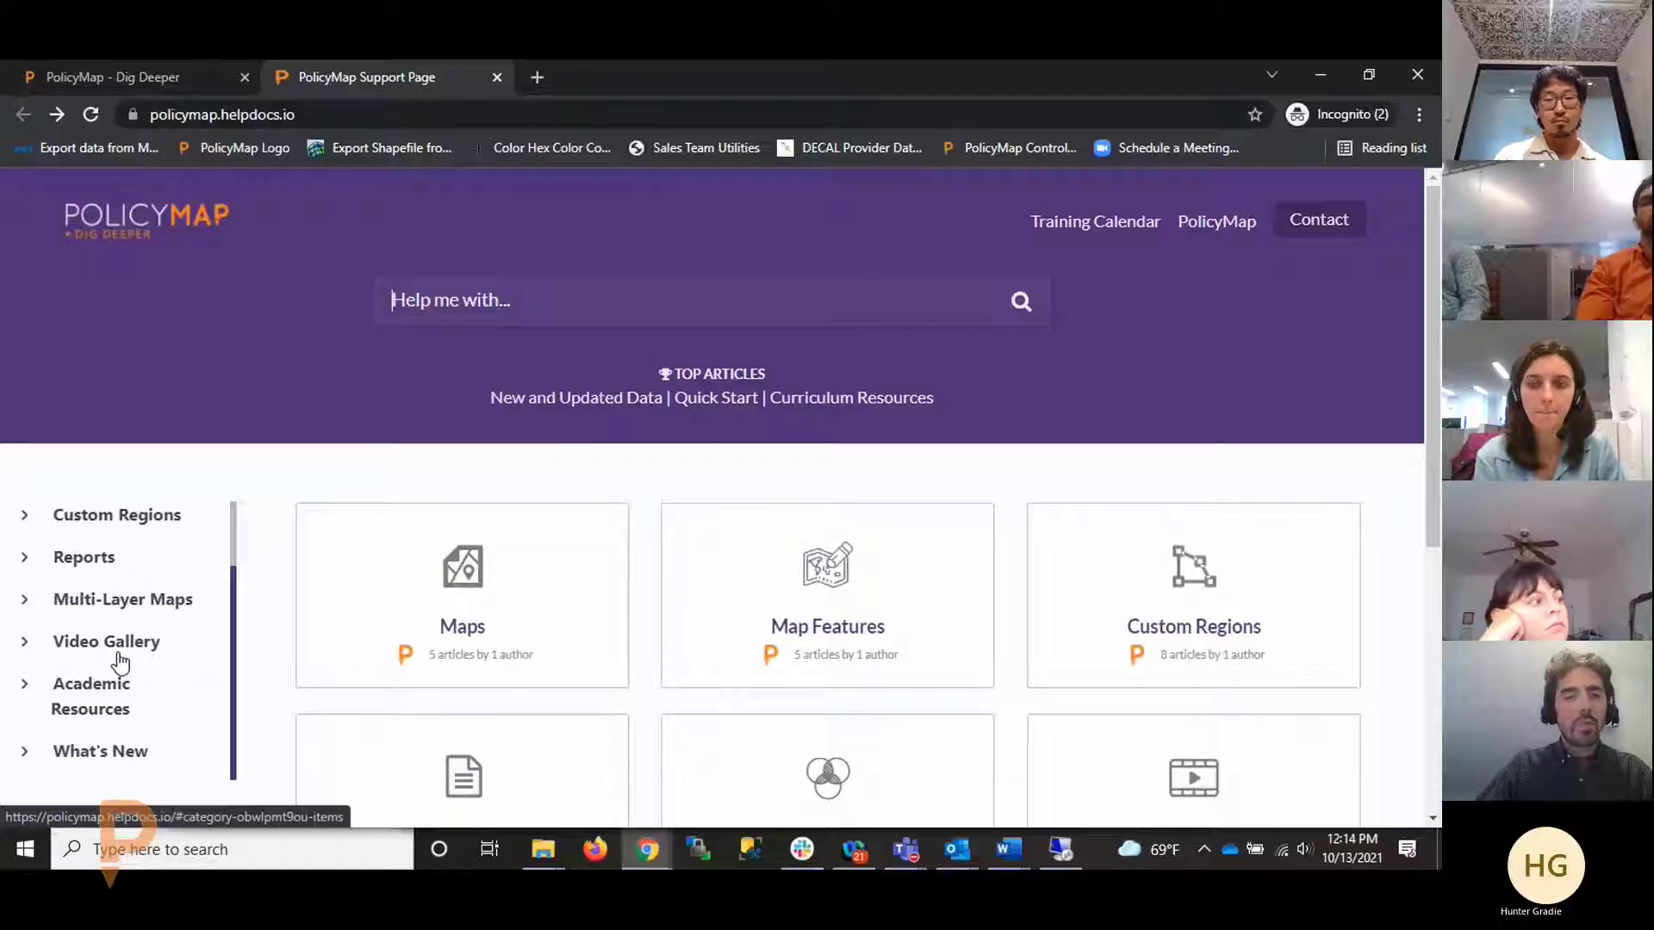
{"action": "scroll", "coordinate": [121, 663], "scroll_direction": "down", "scroll_amount": 3}
{"action": "left_click", "coordinate": [113, 636]}
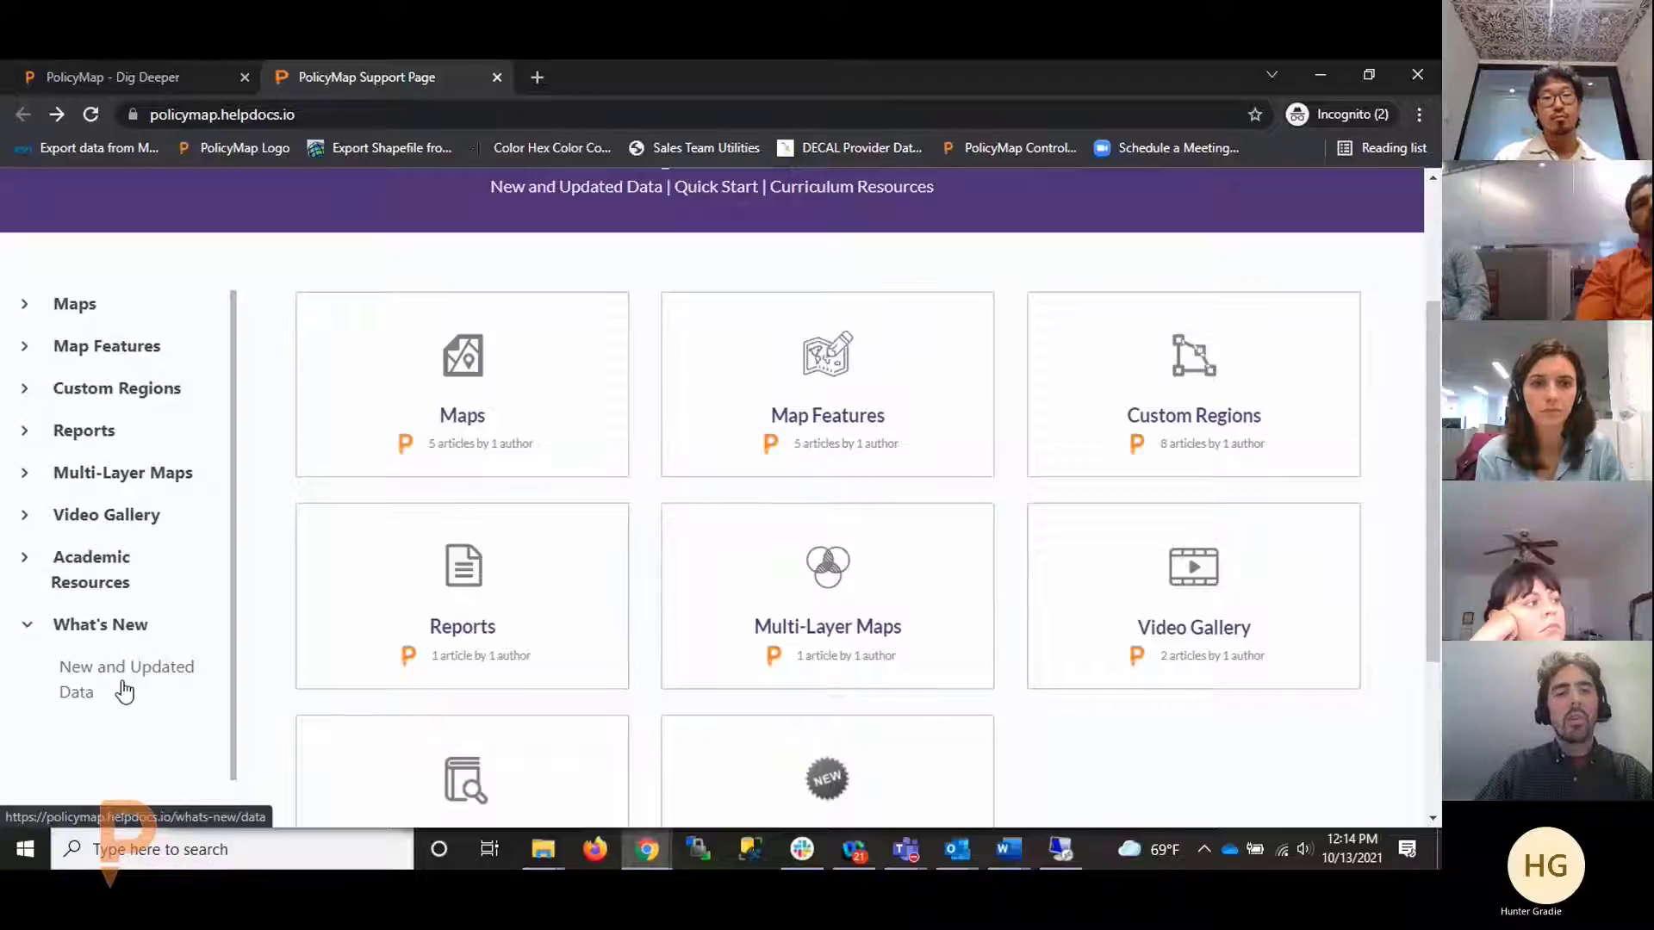
{"action": "scroll", "coordinate": [738, 747], "scroll_direction": "down", "scroll_amount": 2}
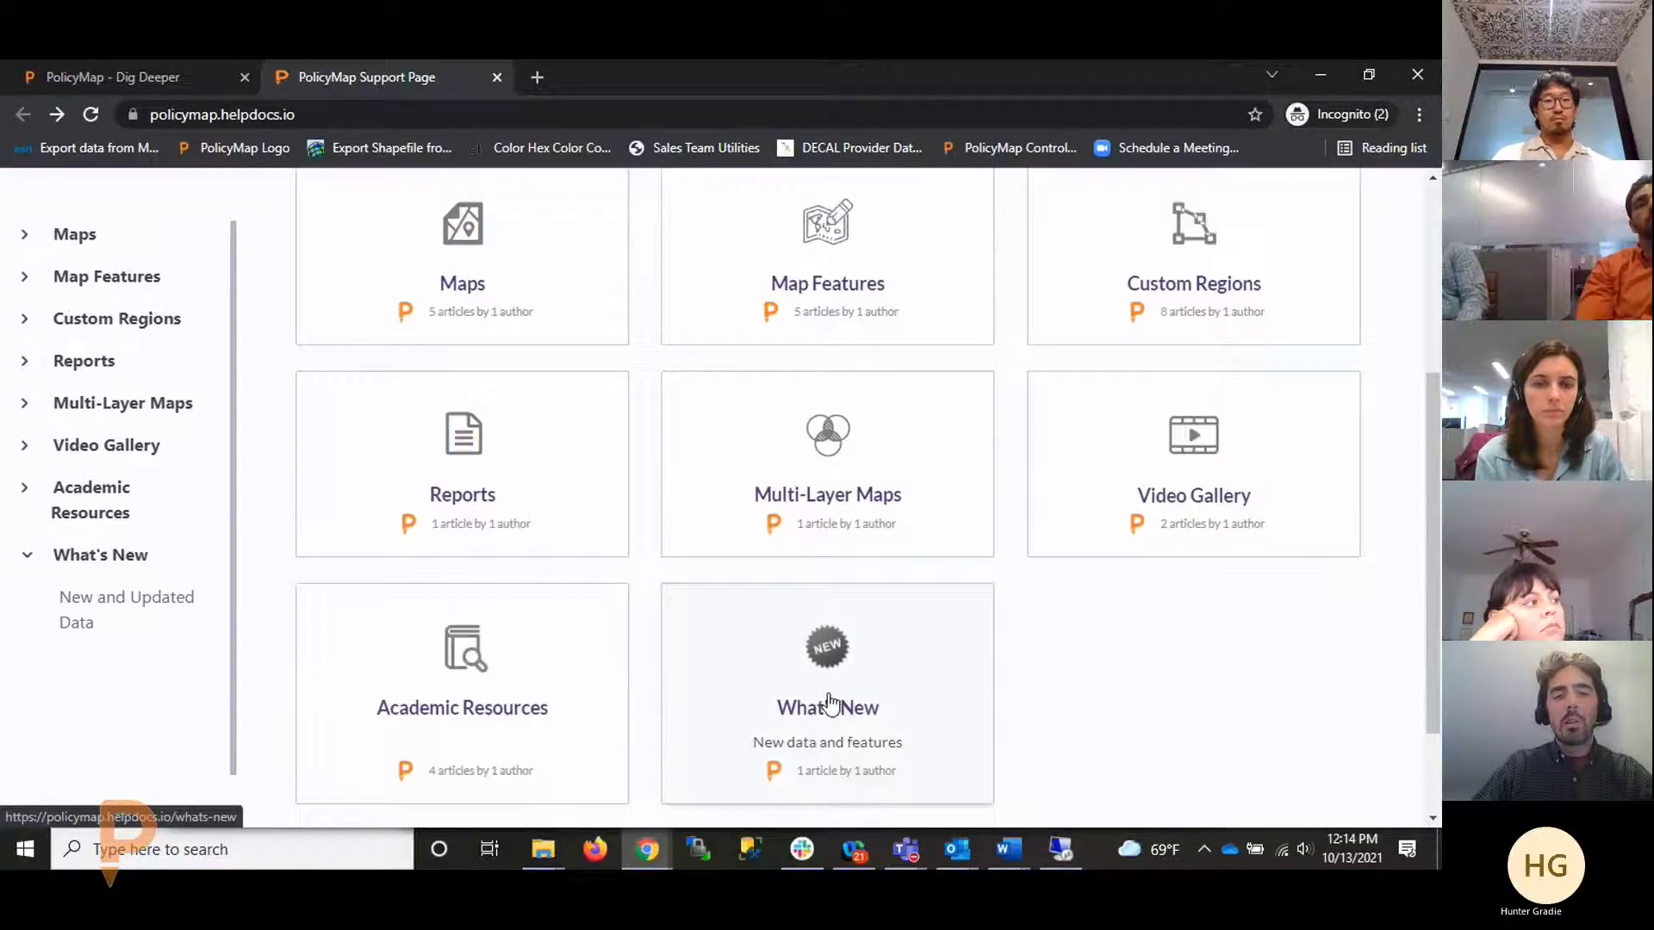
{"action": "left_click", "coordinate": [829, 703]}
{"action": "left_click", "coordinate": [596, 577]}
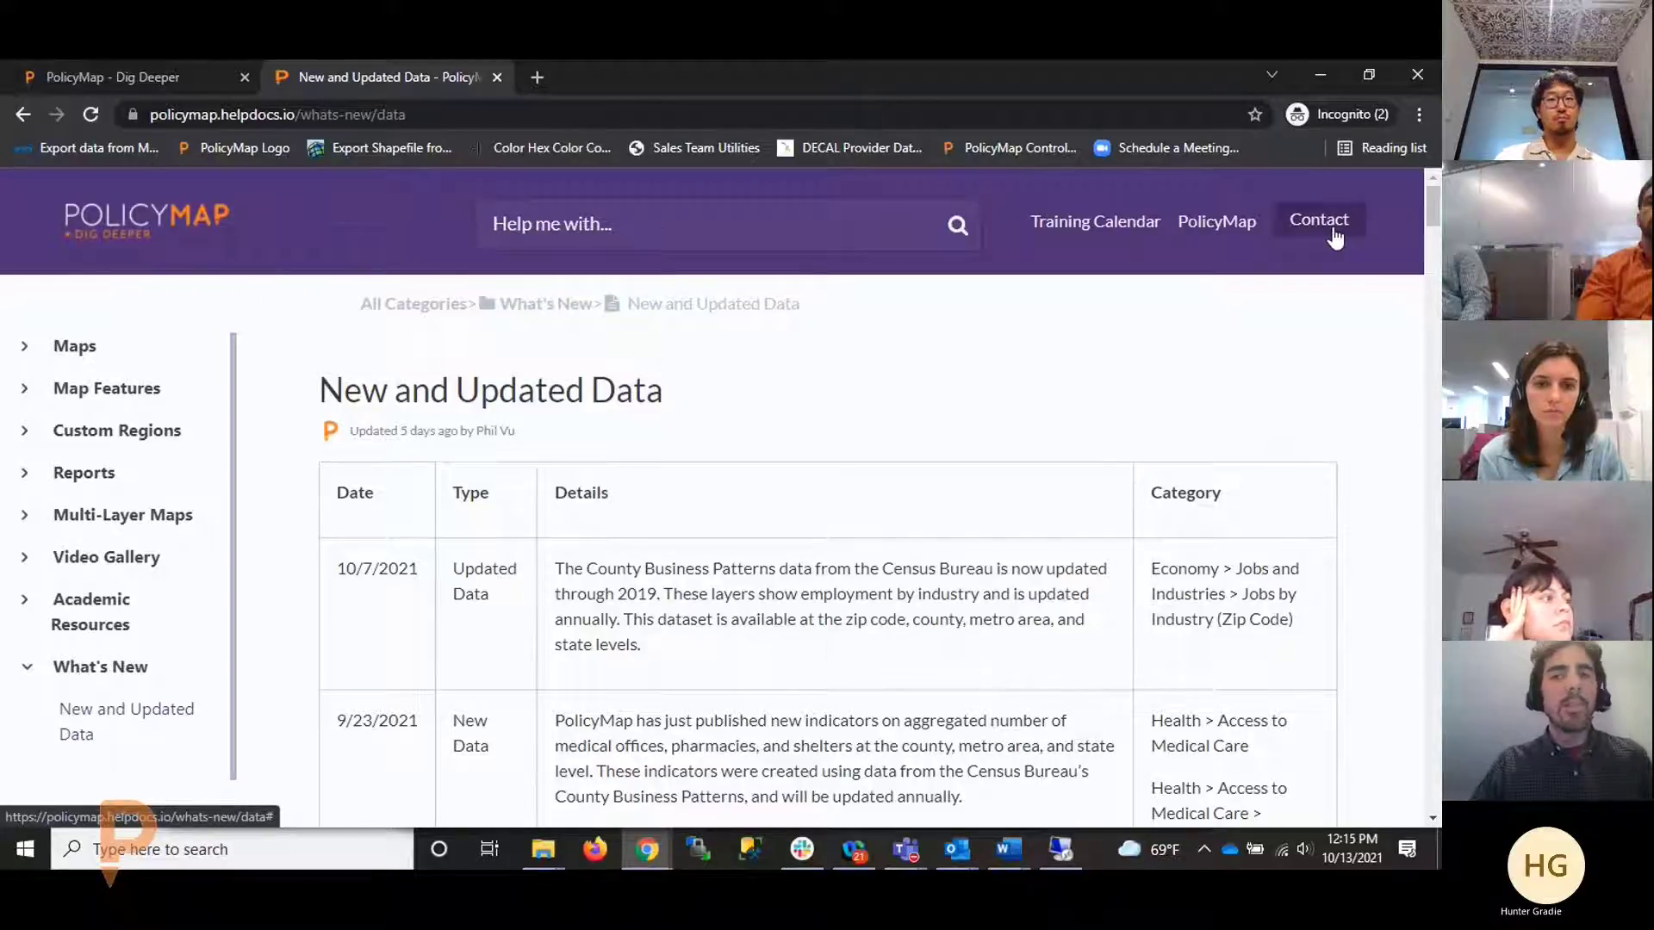
Return to the PolicyMap map and pan it over to the New York City region
{"action": "left_click", "coordinate": [158, 76]}
{"action": "mouse_move", "coordinate": [905, 850]}
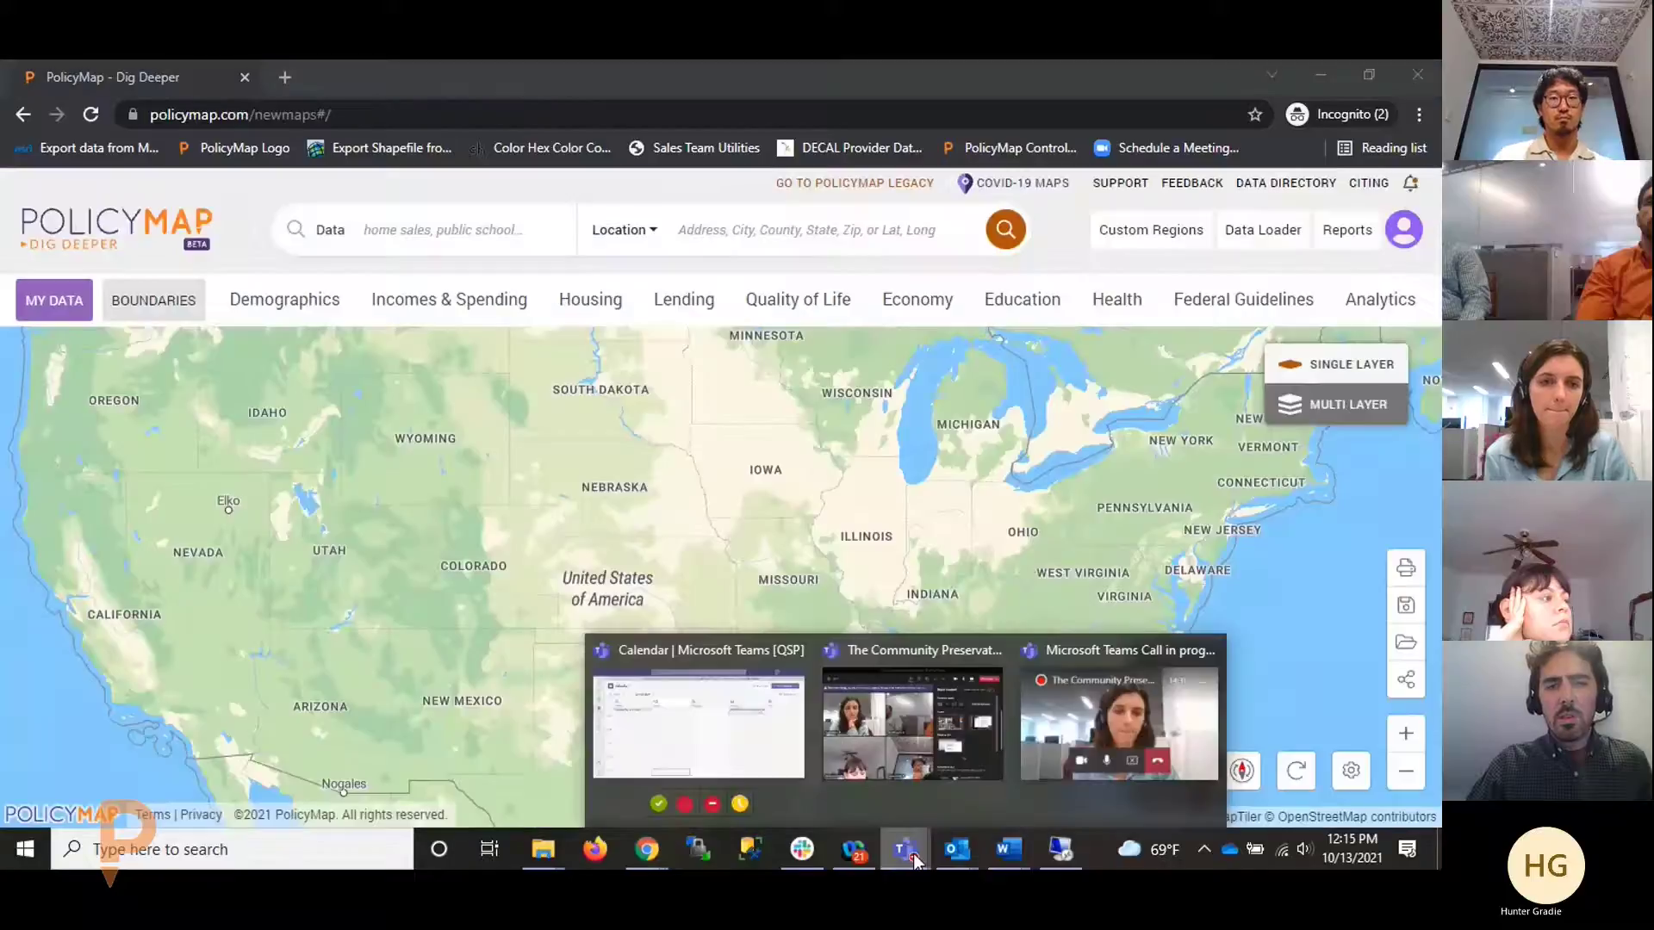
{"action": "left_click", "coordinate": [886, 720]}
{"action": "left_click", "coordinate": [631, 182]}
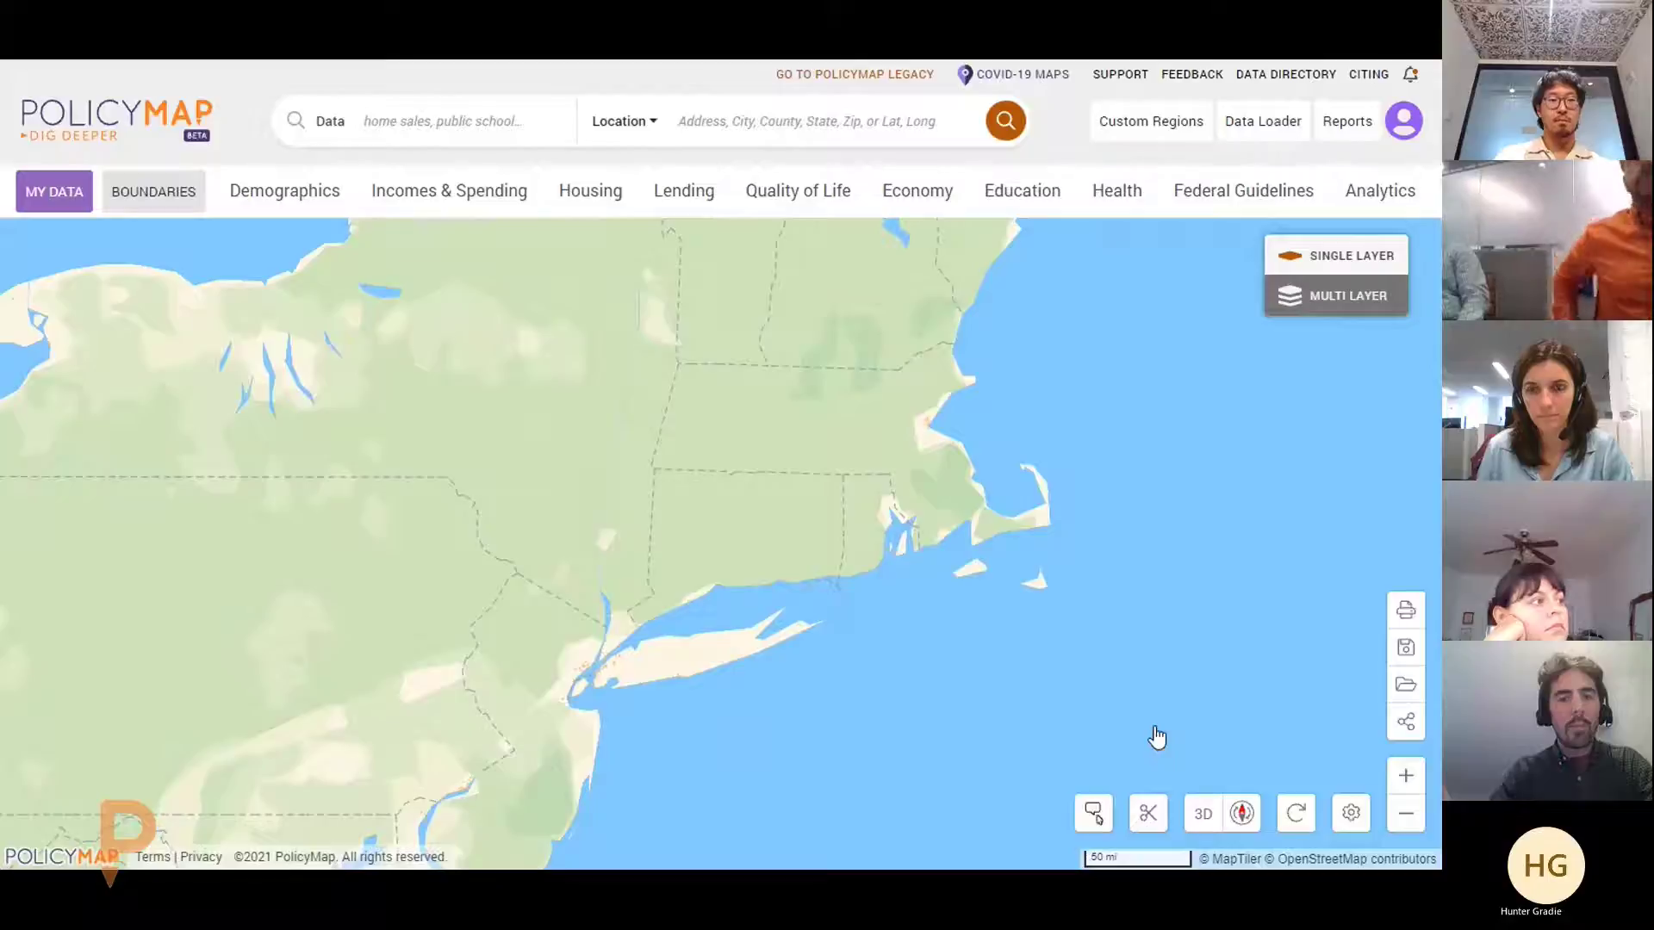
{"action": "scroll", "coordinate": [656, 624], "scroll_direction": "up", "scroll_amount": 5}
{"action": "left_click_drag", "start_coordinate": [659, 620], "coordinate": [886, 407]}
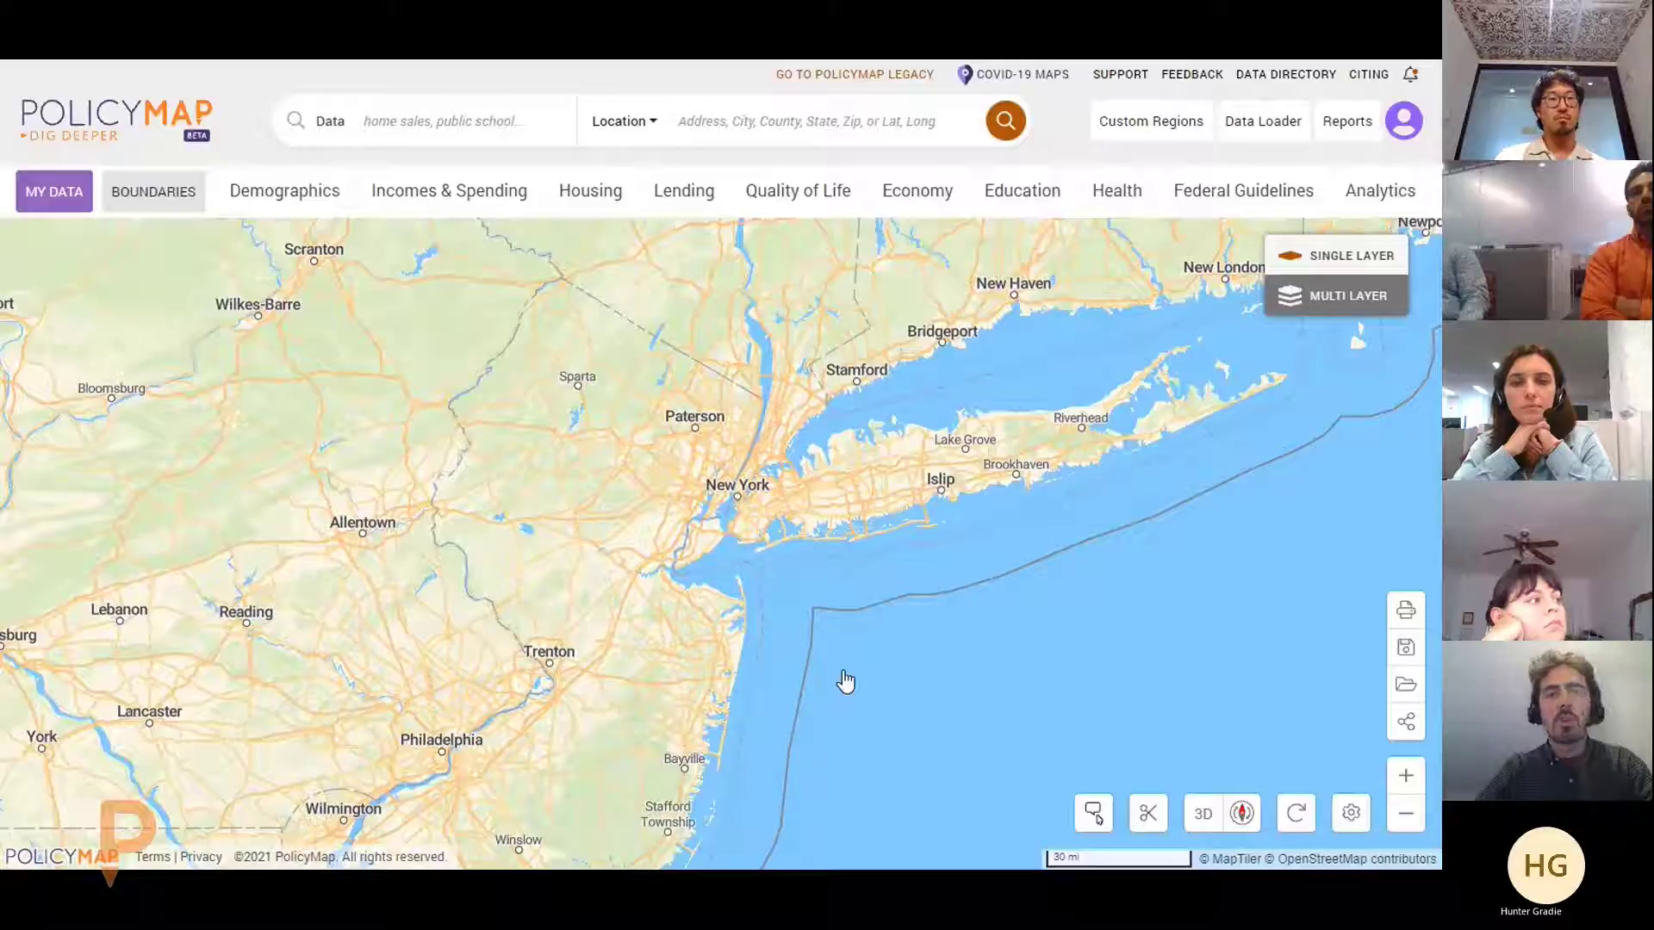
Enter 'King' in the Location box and choose 'Kings, NY (County)' from the suggestions
{"action": "left_click", "coordinate": [771, 122]}
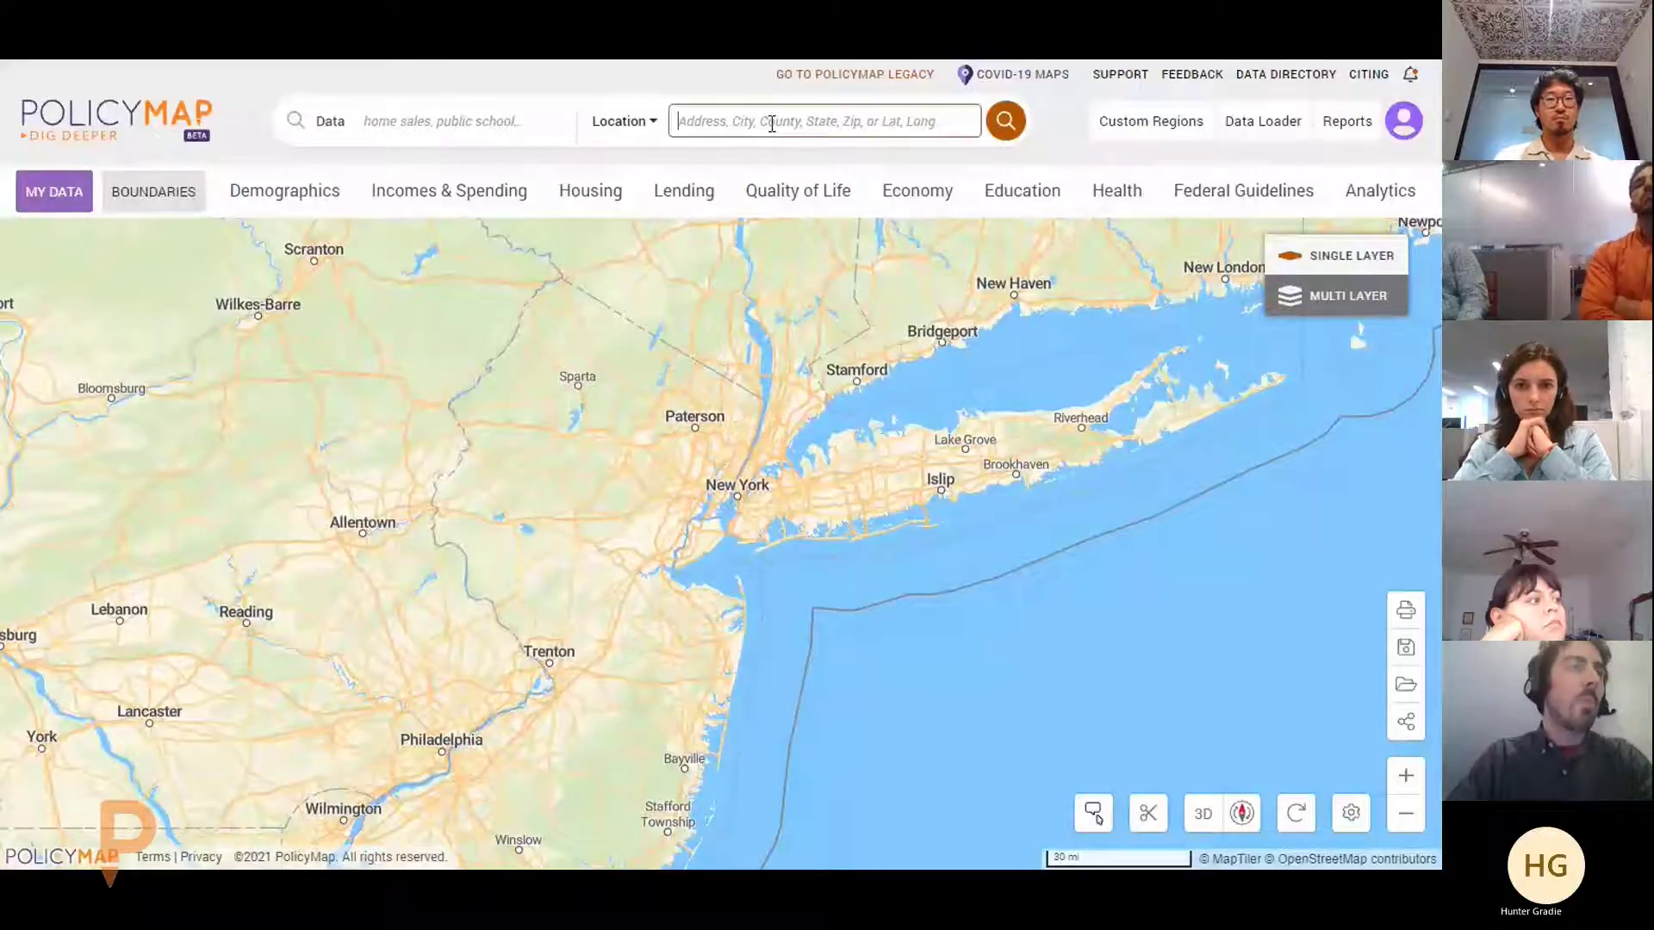
{"action": "type", "text": "King"}
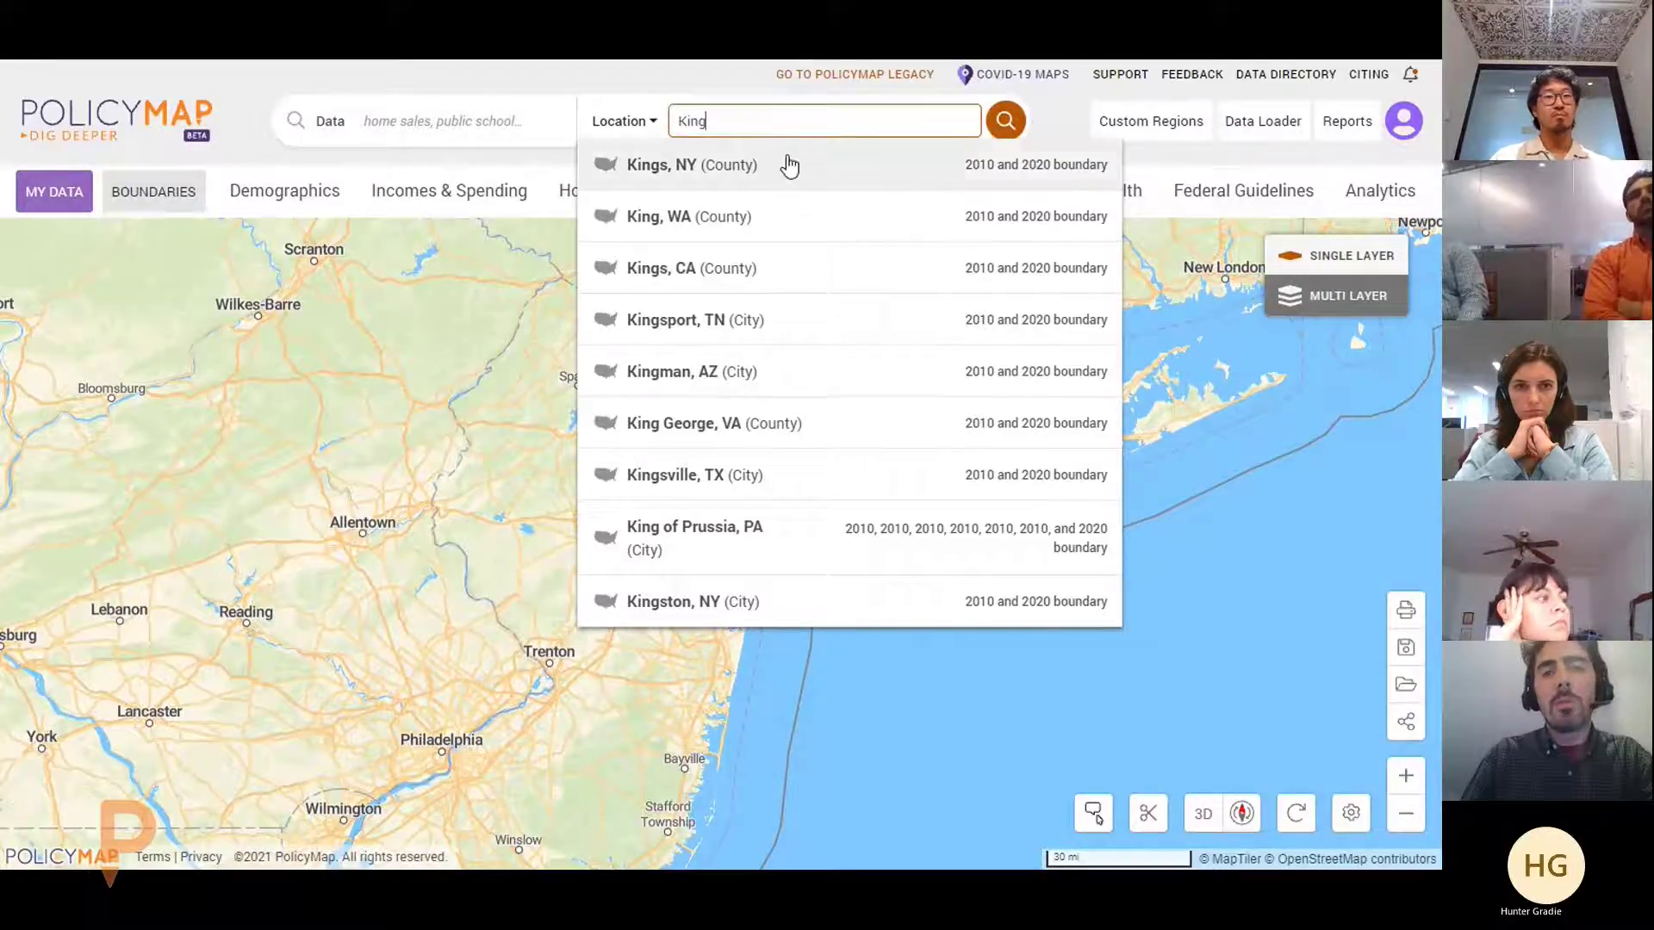
{"action": "left_click", "coordinate": [833, 172]}
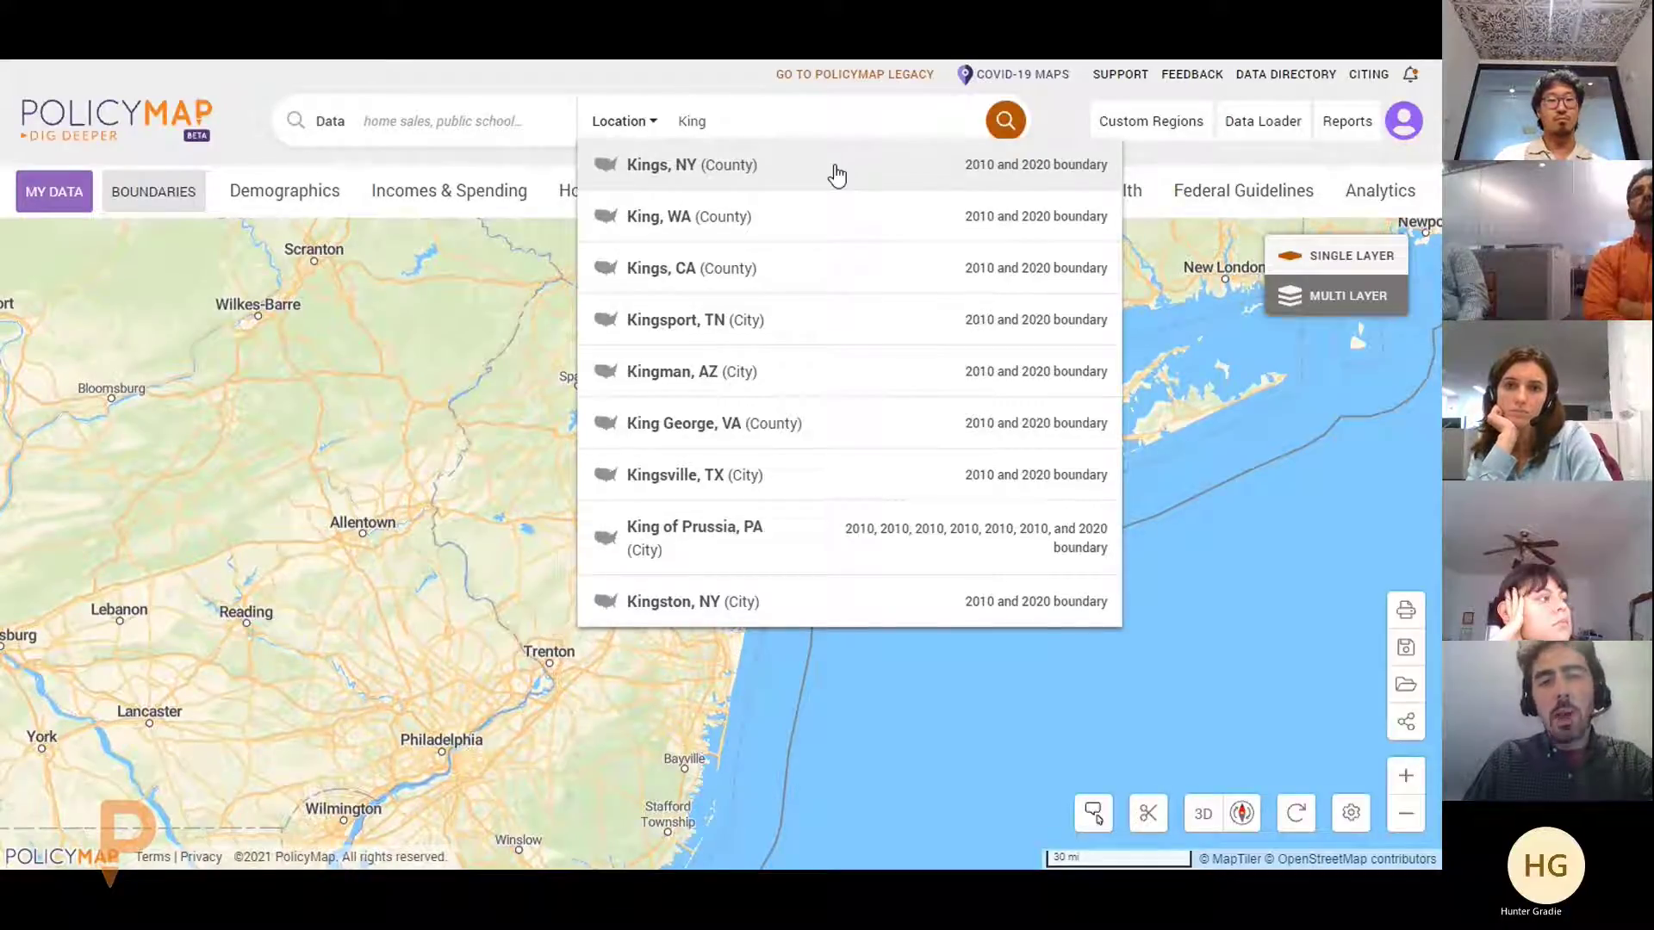
{"action": "left_click", "coordinate": [837, 176]}
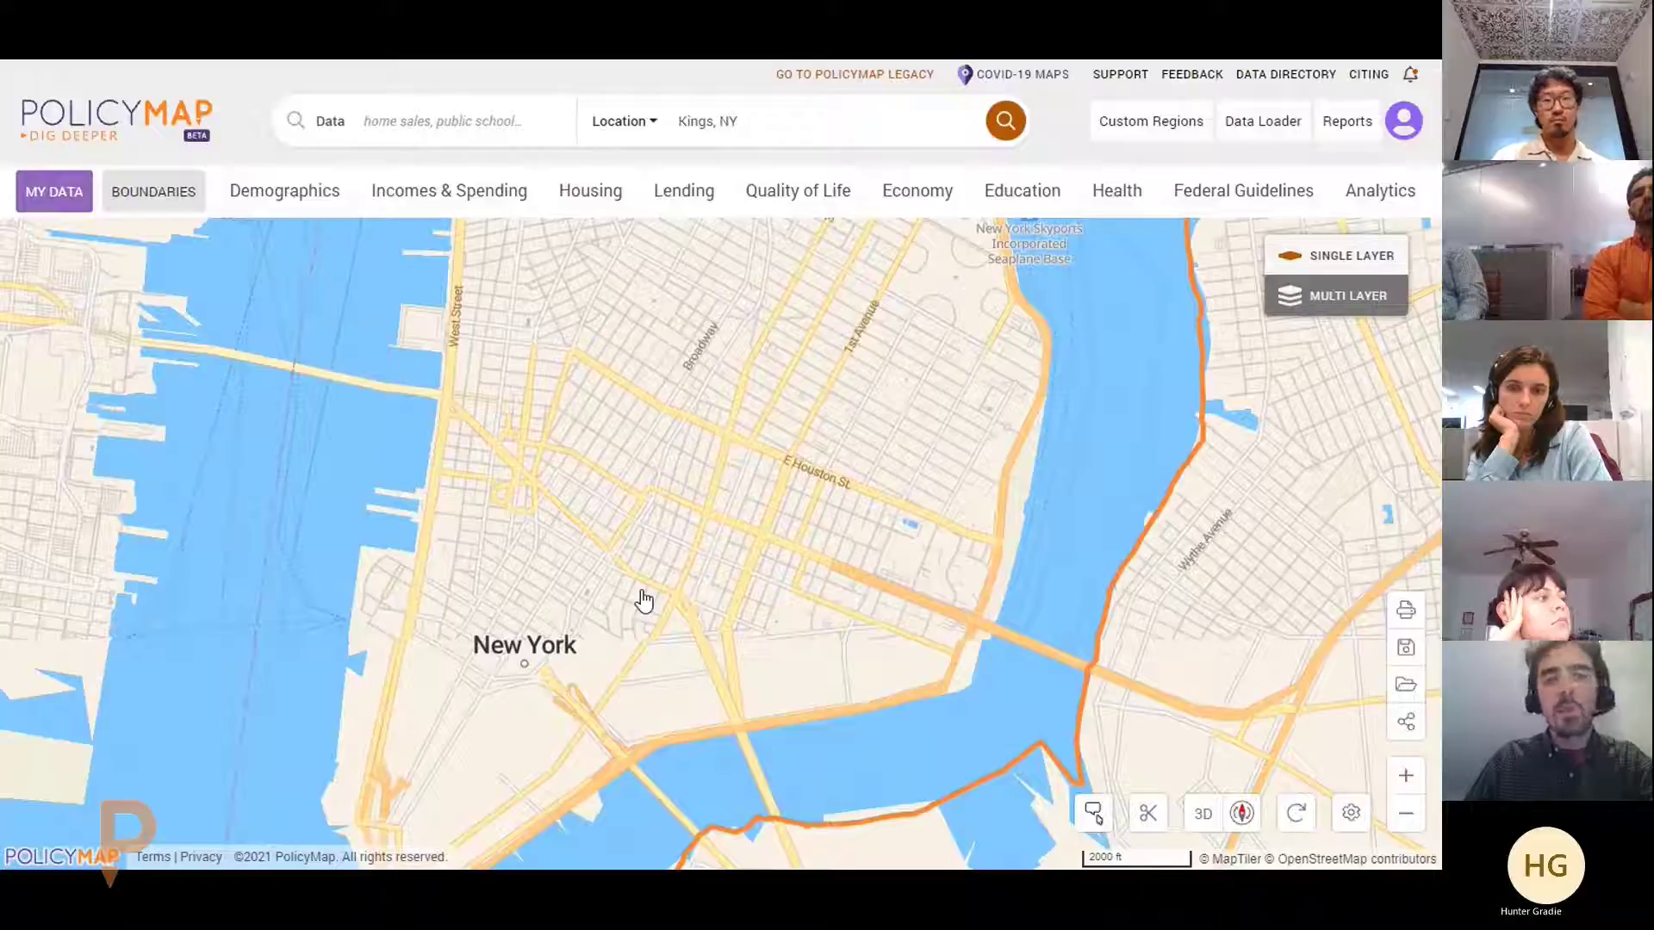
Tilt the map into 3D and explore Lower Manhattan, the Williamsburg Bridge area and DUMBO
{"action": "scroll", "coordinate": [975, 498], "scroll_direction": "up", "scroll_amount": 3}
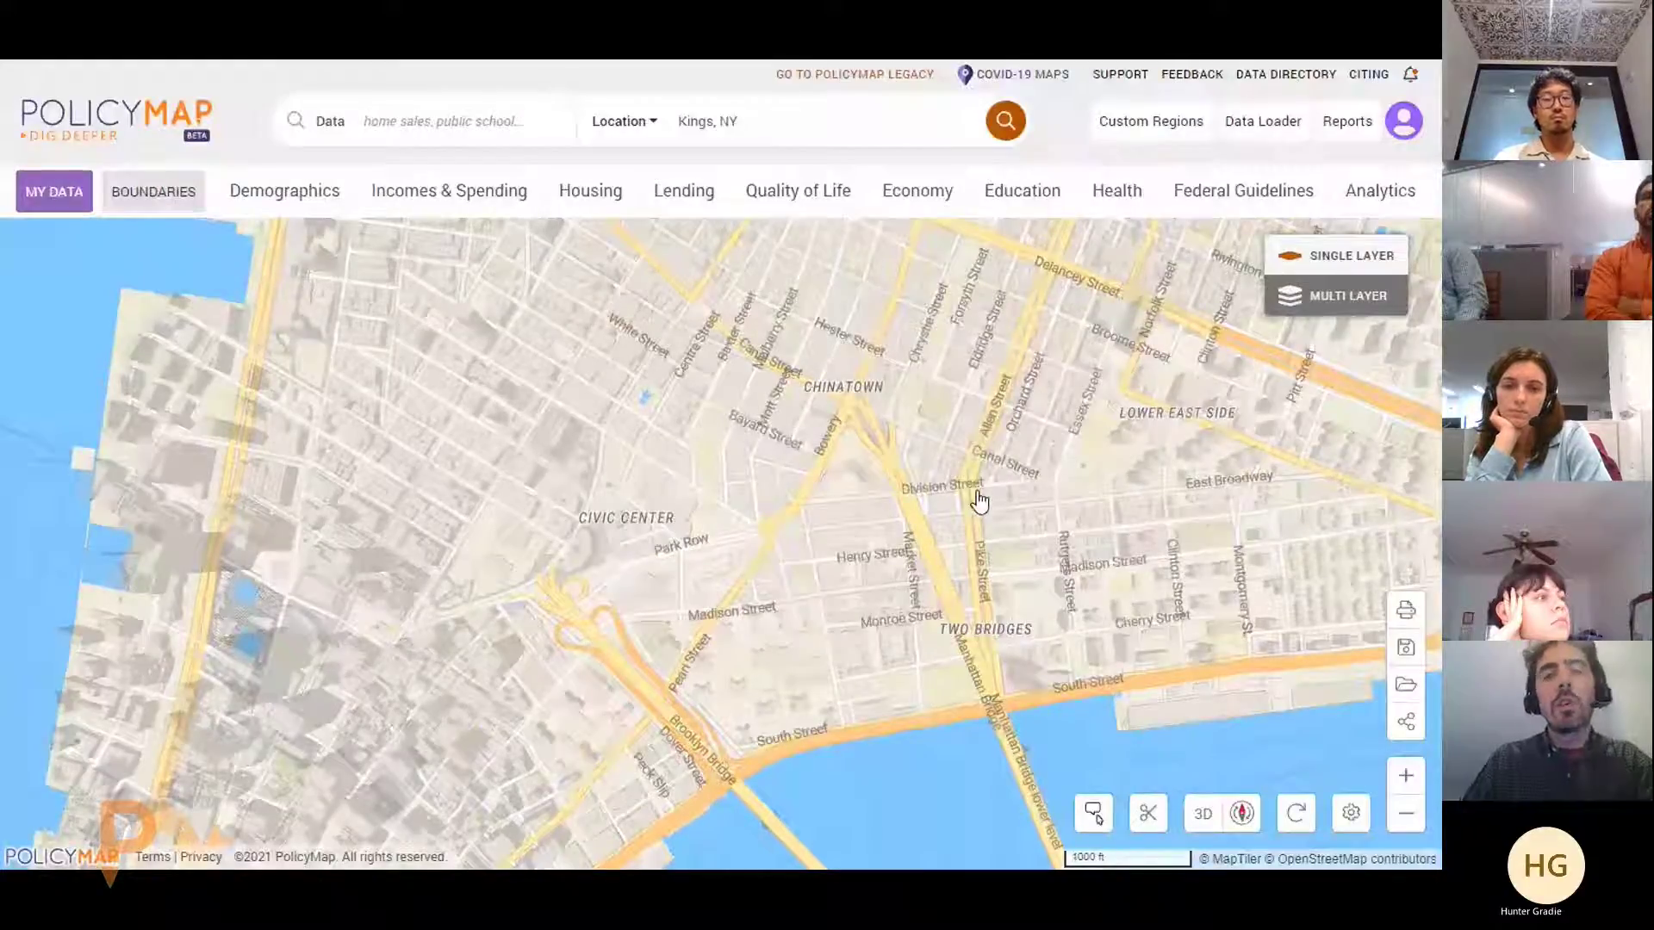
{"action": "scroll", "coordinate": [980, 501], "scroll_direction": "down", "scroll_amount": 3}
{"action": "left_click_drag", "start_coordinate": [979, 501], "coordinate": [989, 368]}
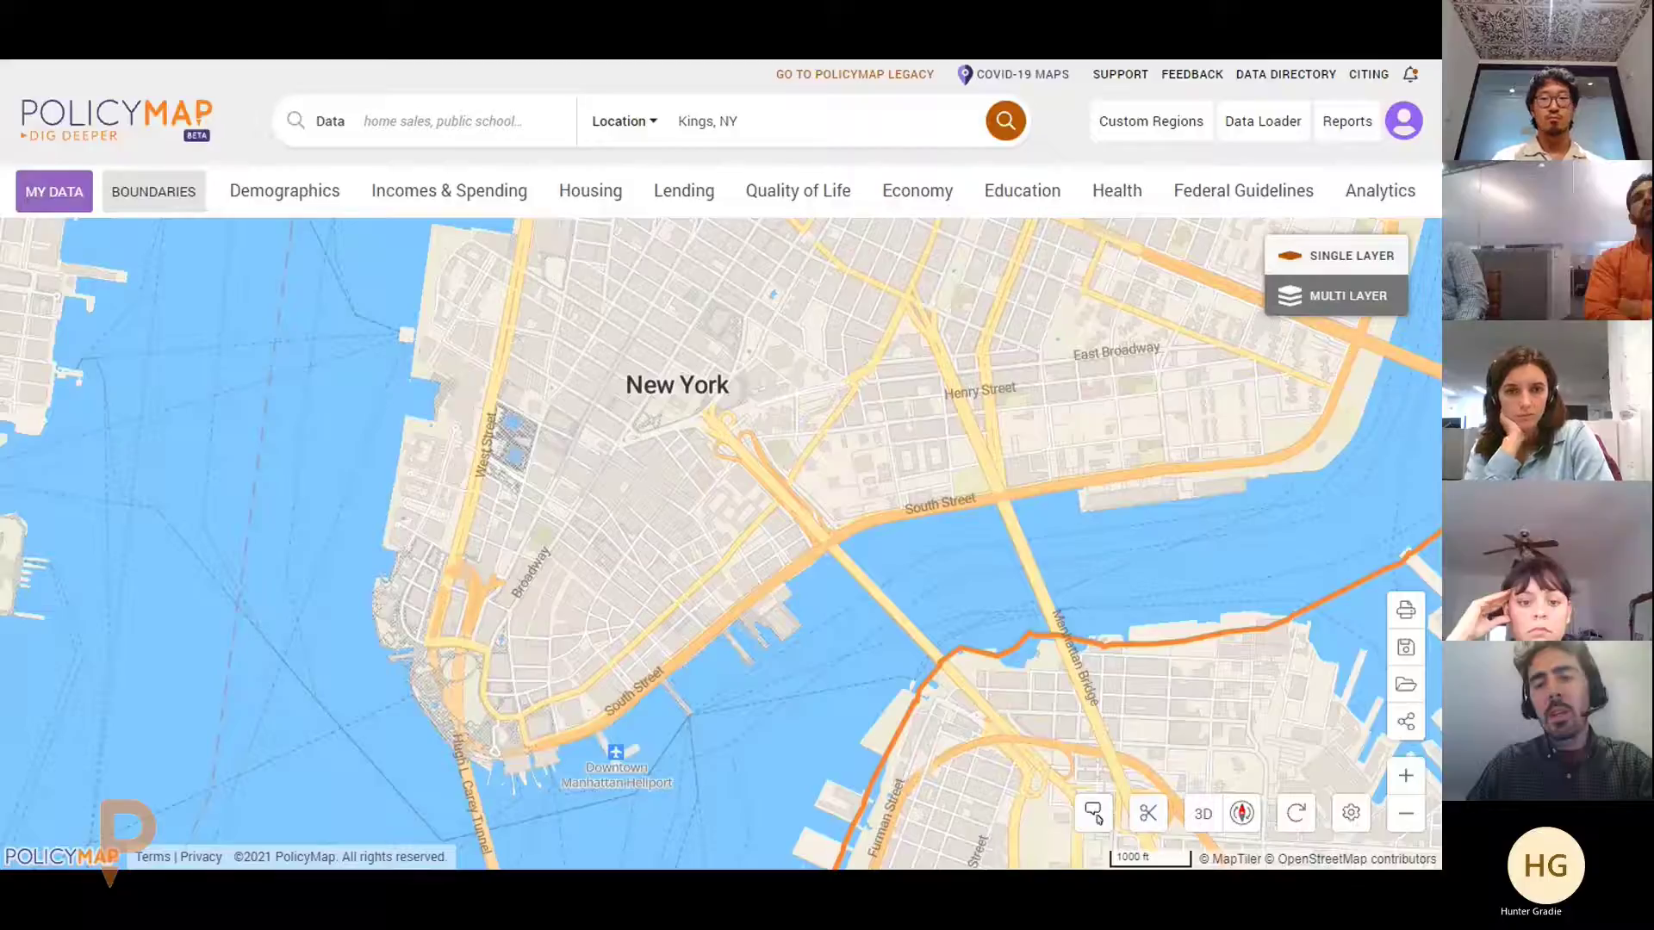
{"action": "left_click", "coordinate": [1095, 817]}
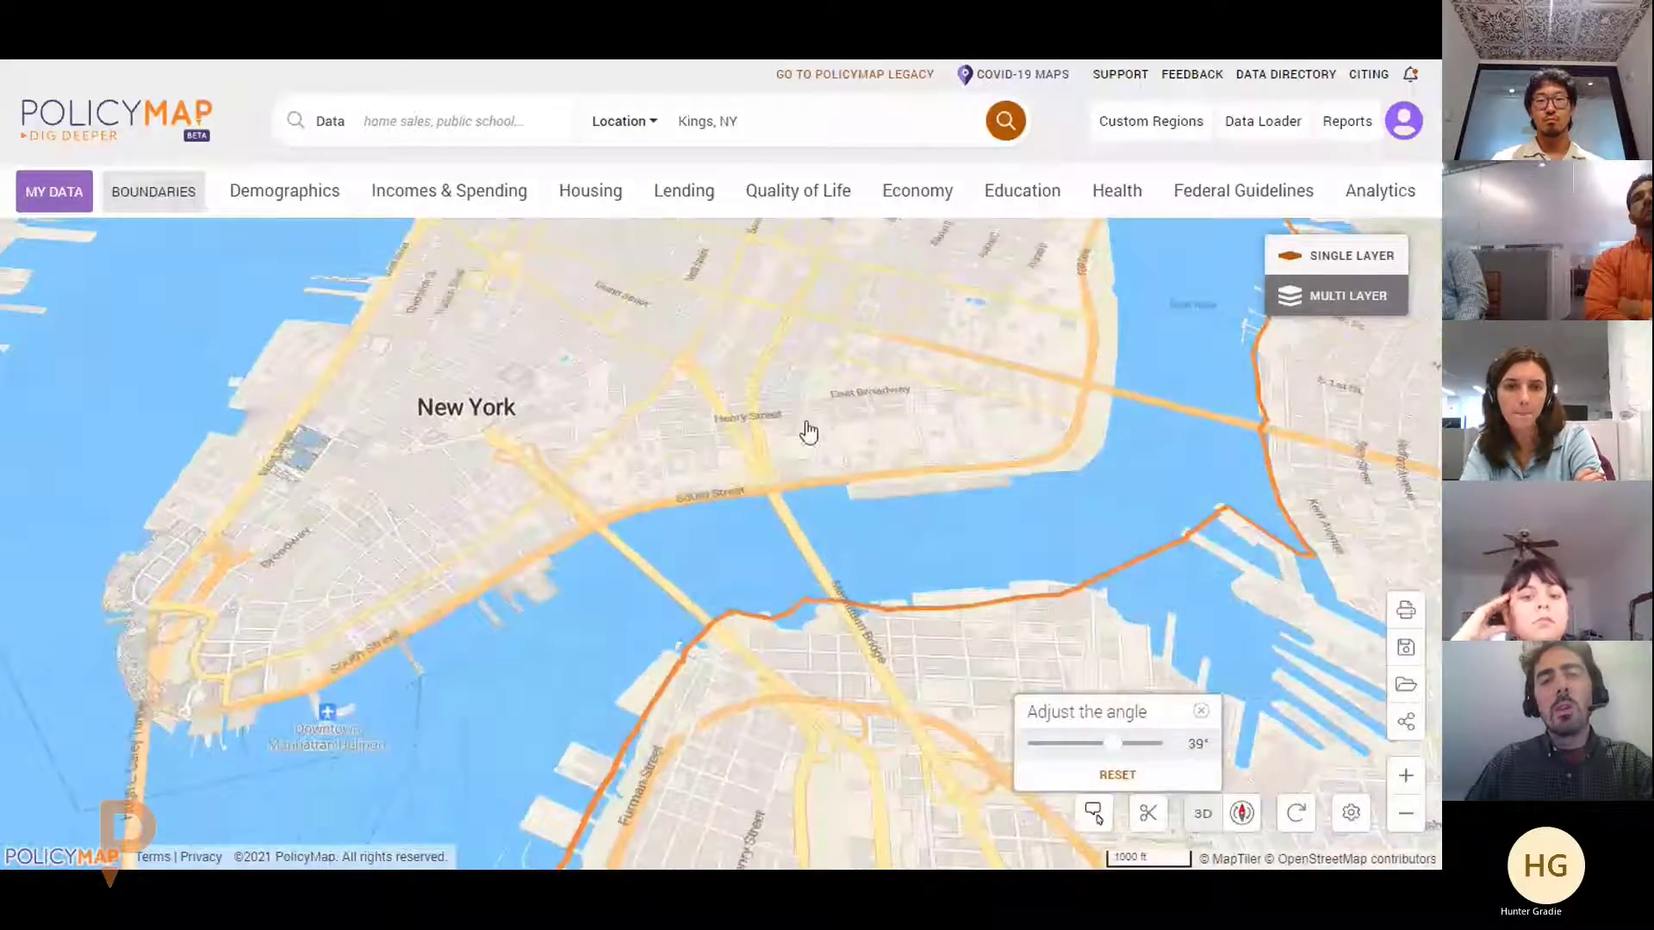
{"action": "left_click_drag", "start_coordinate": [804, 431], "coordinate": [864, 584]}
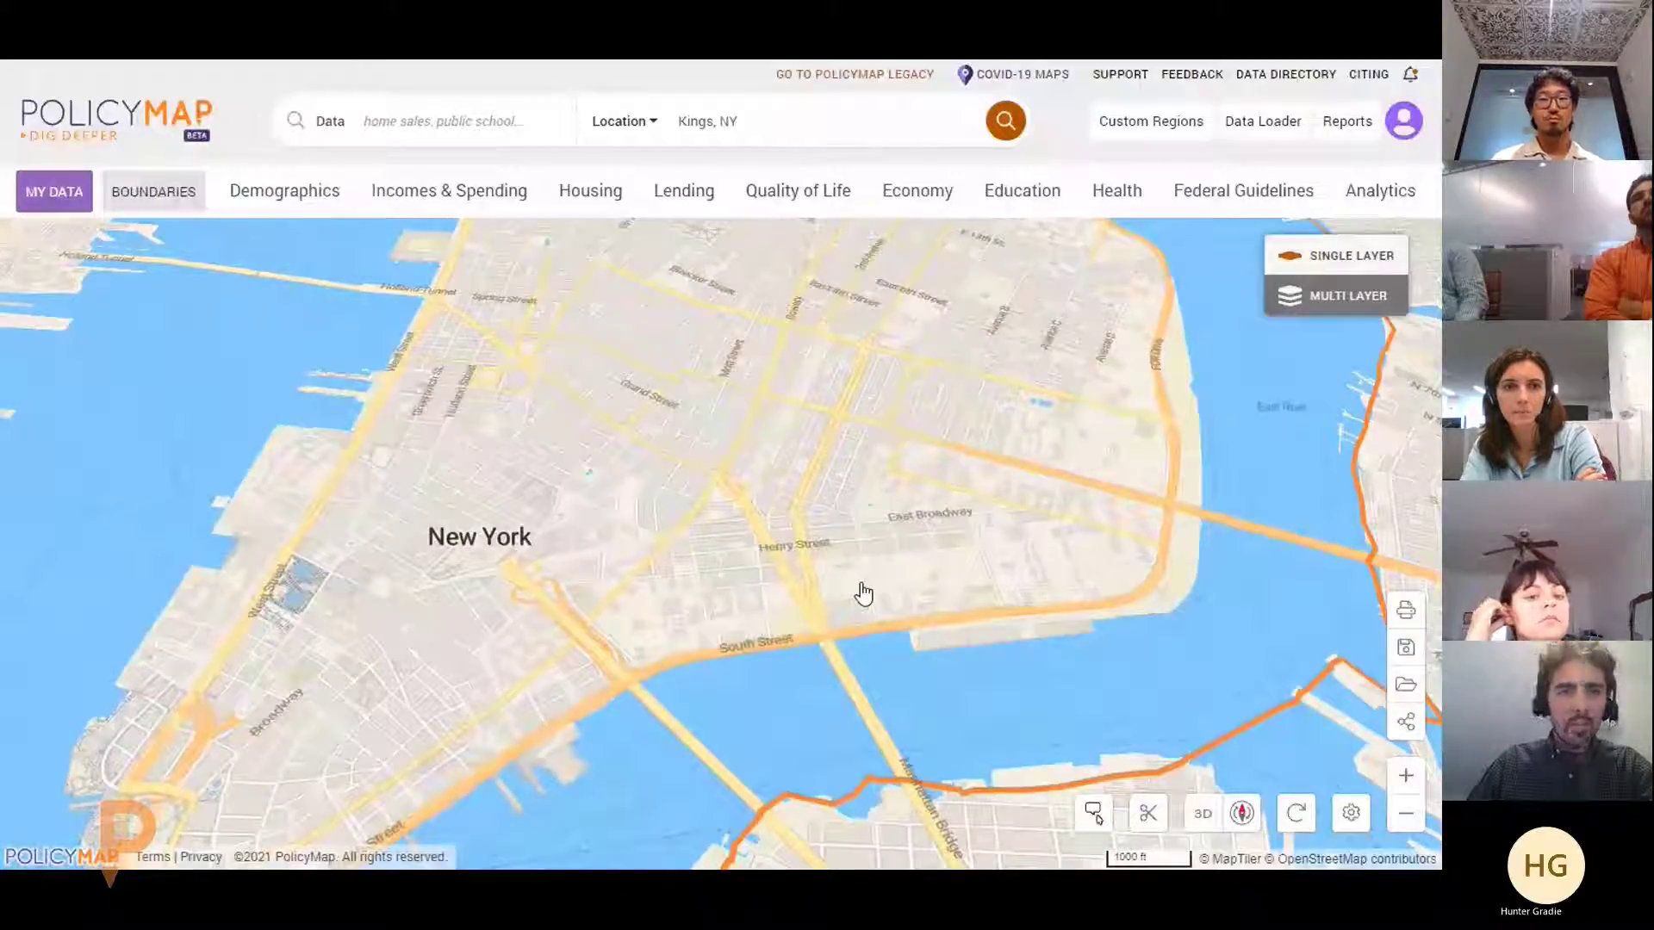
{"action": "scroll", "coordinate": [863, 593], "scroll_direction": "up", "scroll_amount": 4}
{"action": "left_click_drag", "start_coordinate": [863, 593], "coordinate": [1092, 465]}
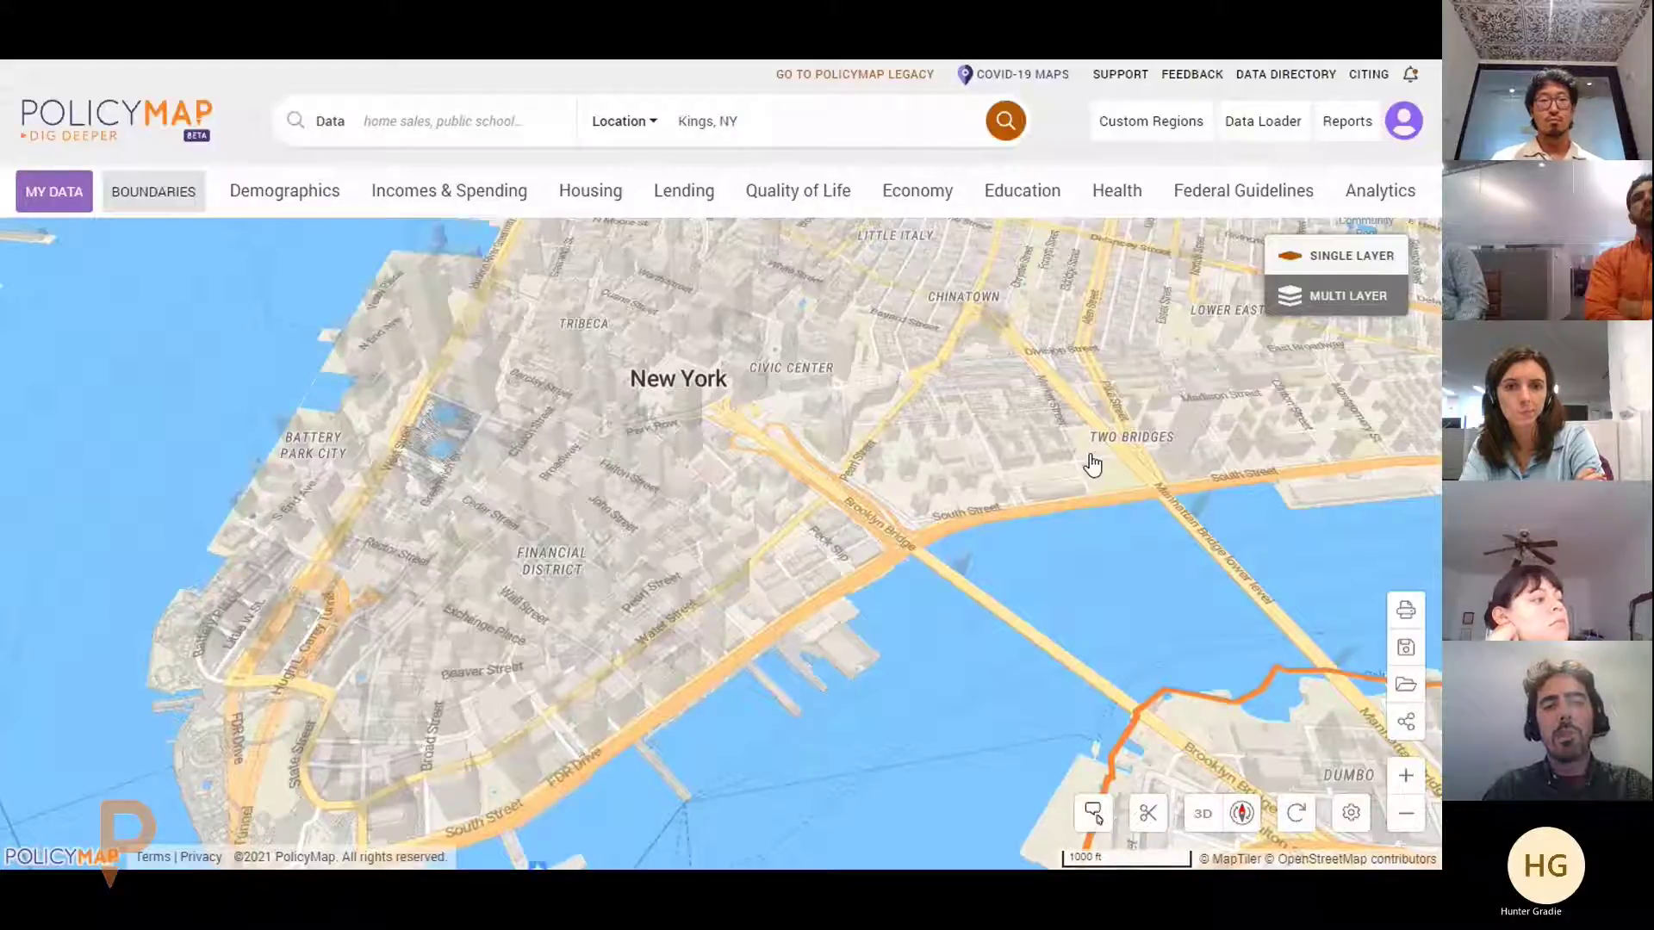
{"action": "left_click_drag", "start_coordinate": [1092, 461], "coordinate": [819, 639]}
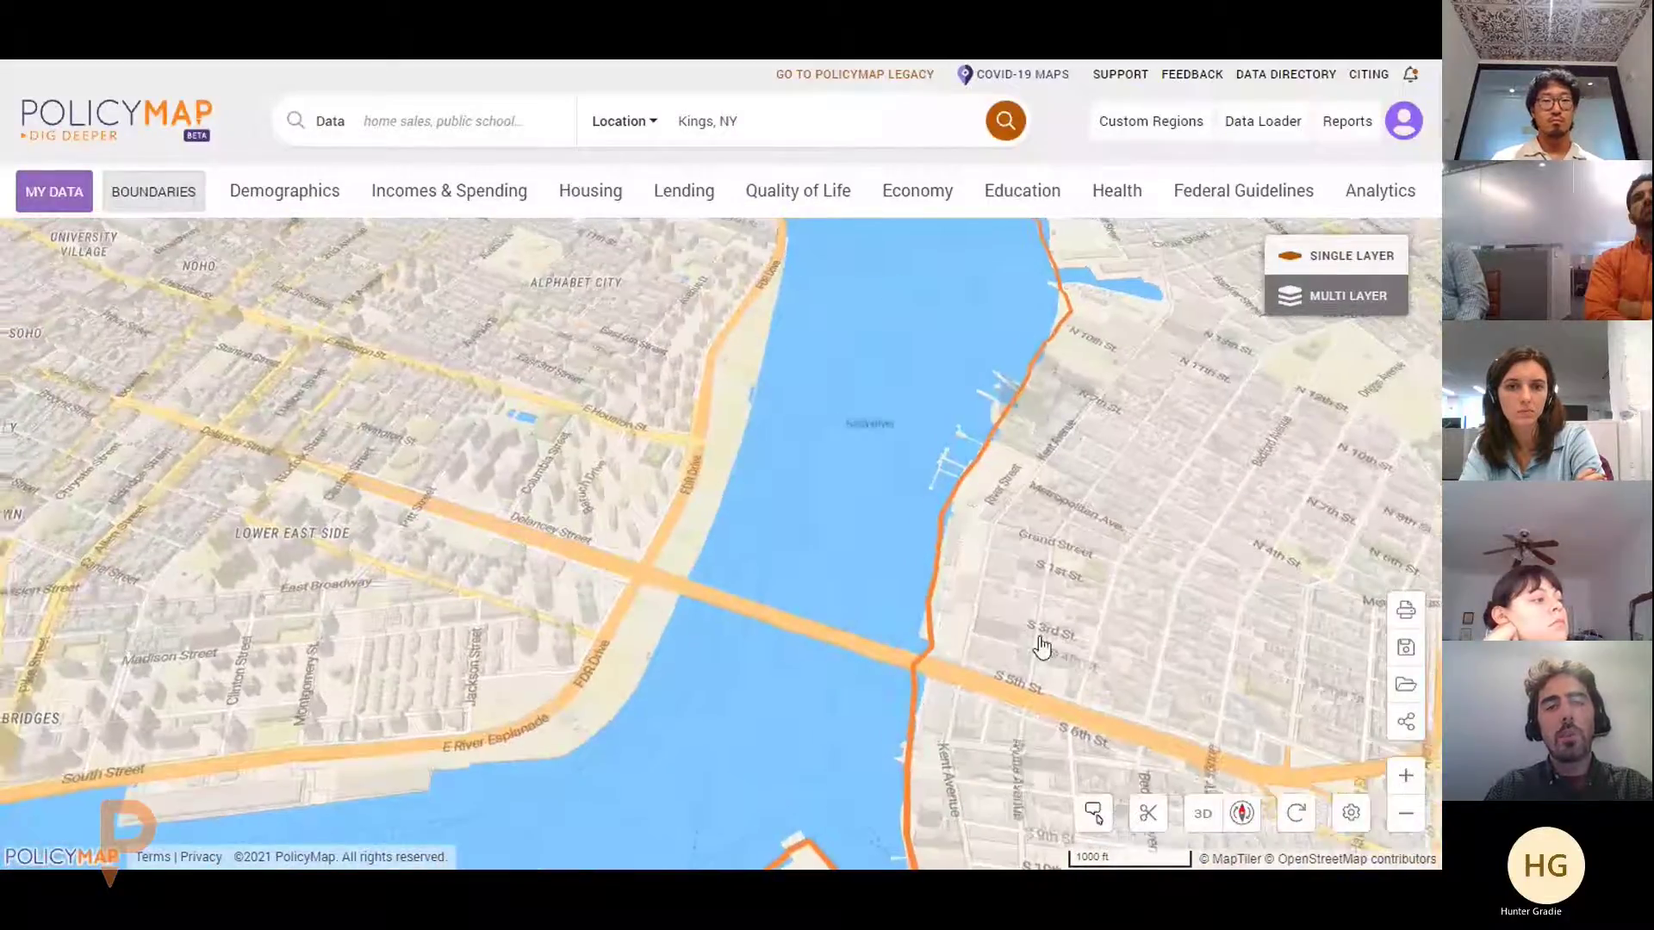
{"action": "left_click_drag", "start_coordinate": [1042, 646], "coordinate": [905, 362]}
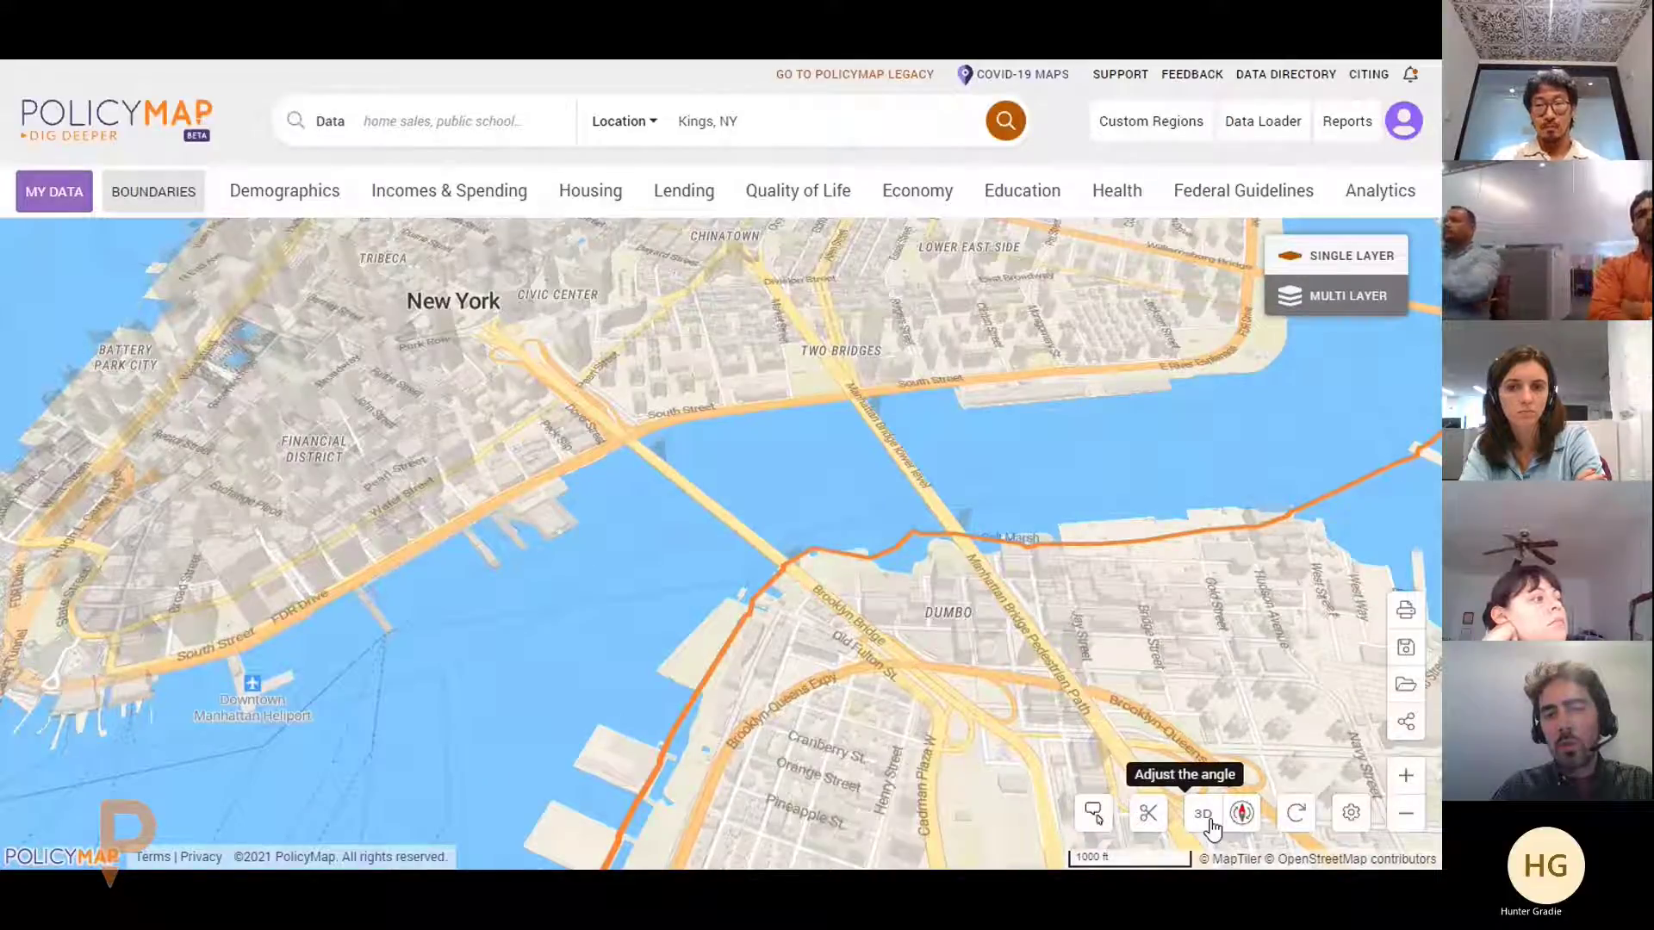
Flatten the map back to a top-down view and bring up Base Map Settings
{"action": "left_click", "coordinate": [1208, 823]}
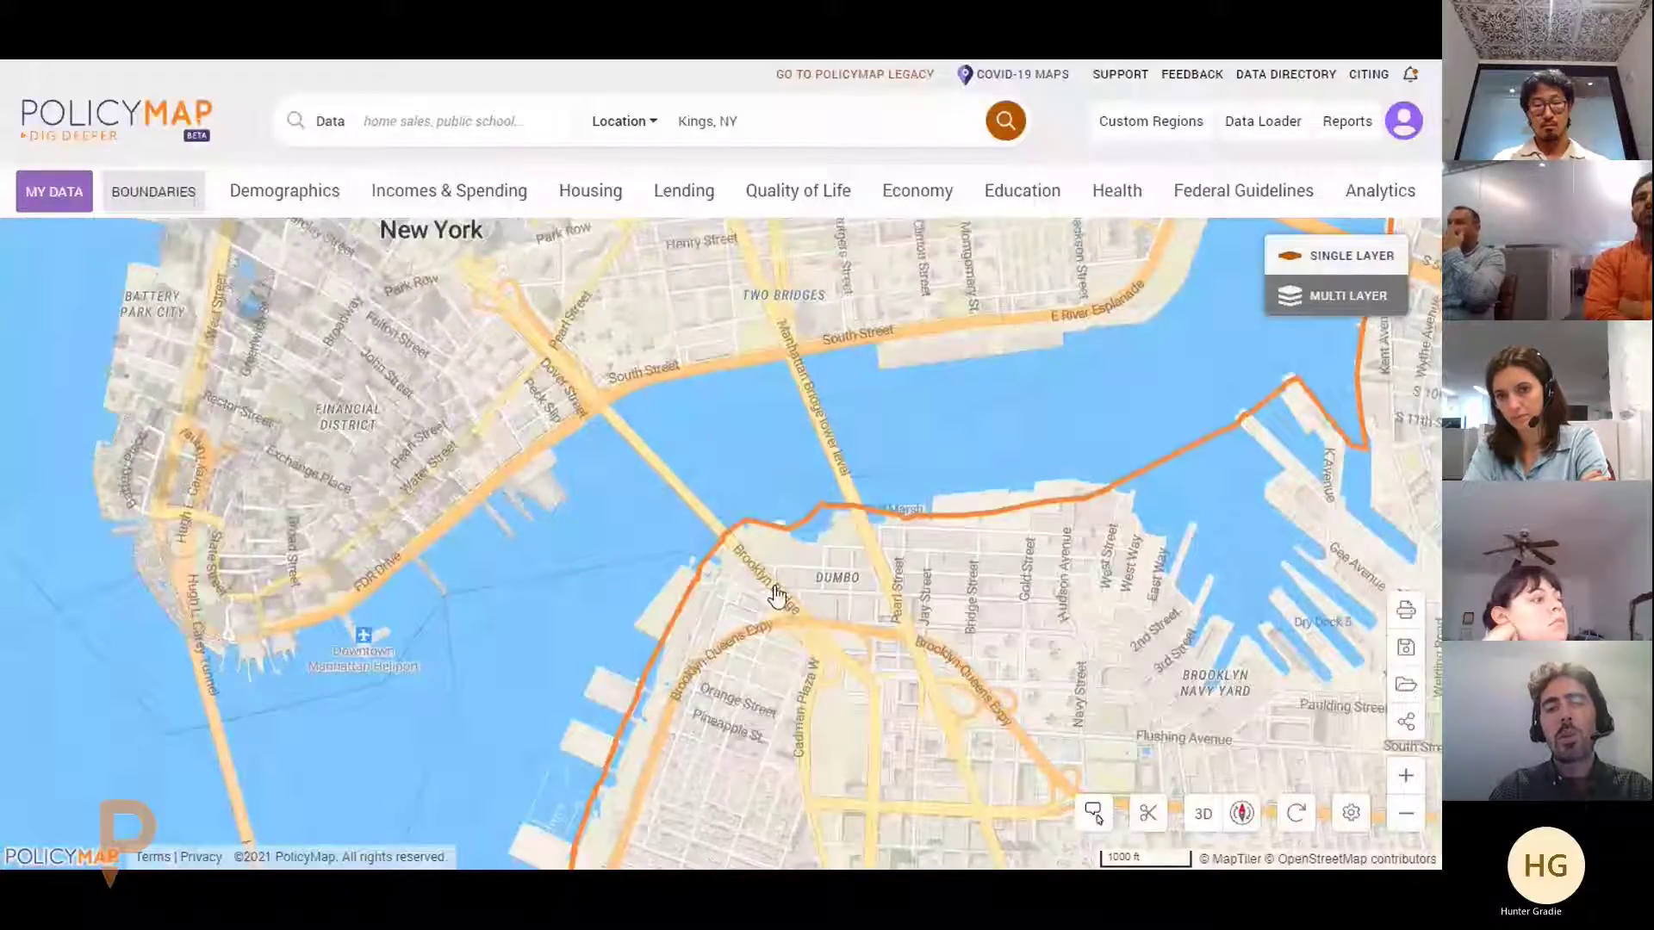
{"action": "scroll", "coordinate": [777, 596], "scroll_direction": "down", "scroll_amount": 3}
{"action": "left_click", "coordinate": [1350, 812]}
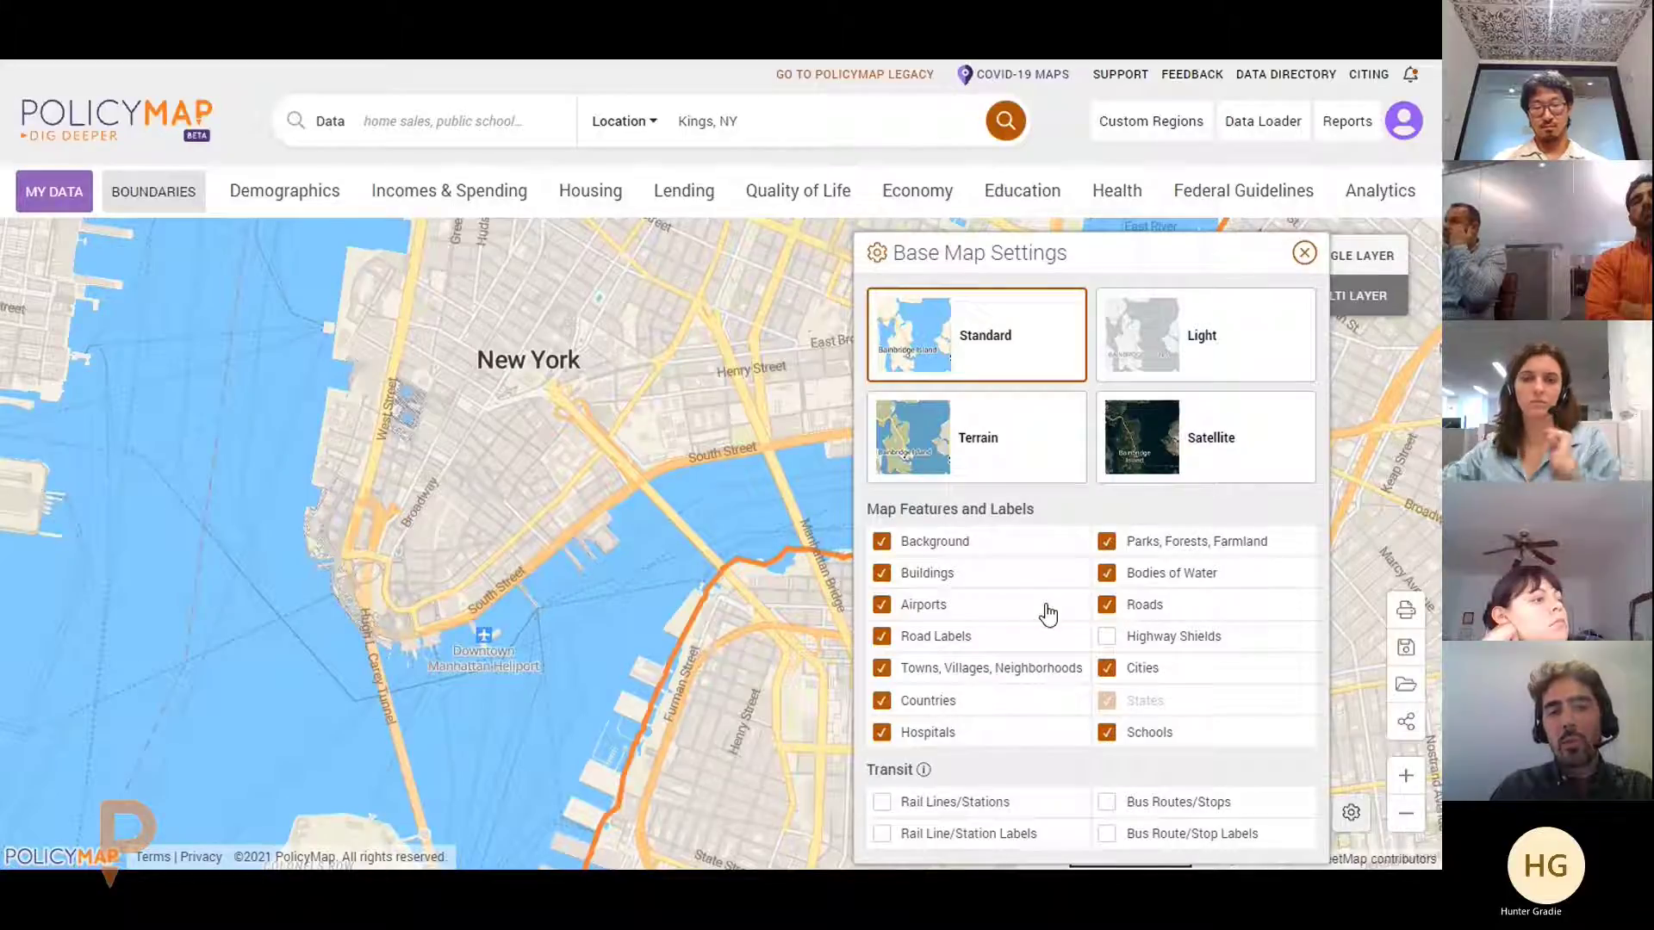
Toggle Roads off and back on, re-enable Buildings, and close the Base Map Settings panel
{"action": "left_click", "coordinate": [1108, 607]}
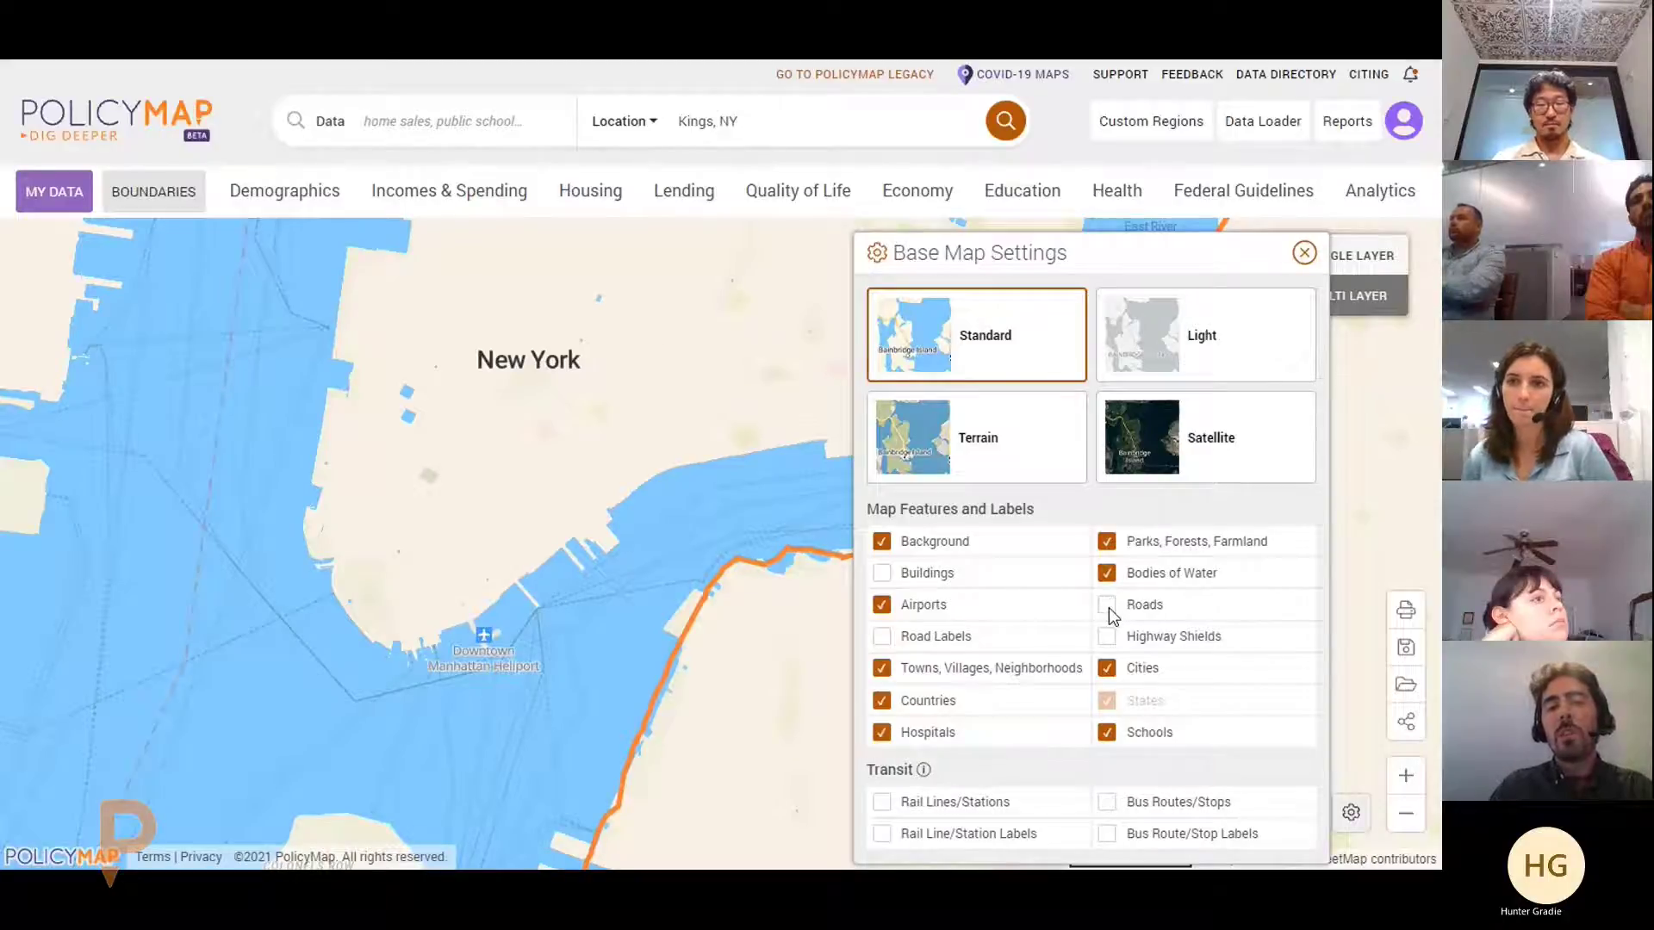
{"action": "left_click", "coordinate": [1107, 606]}
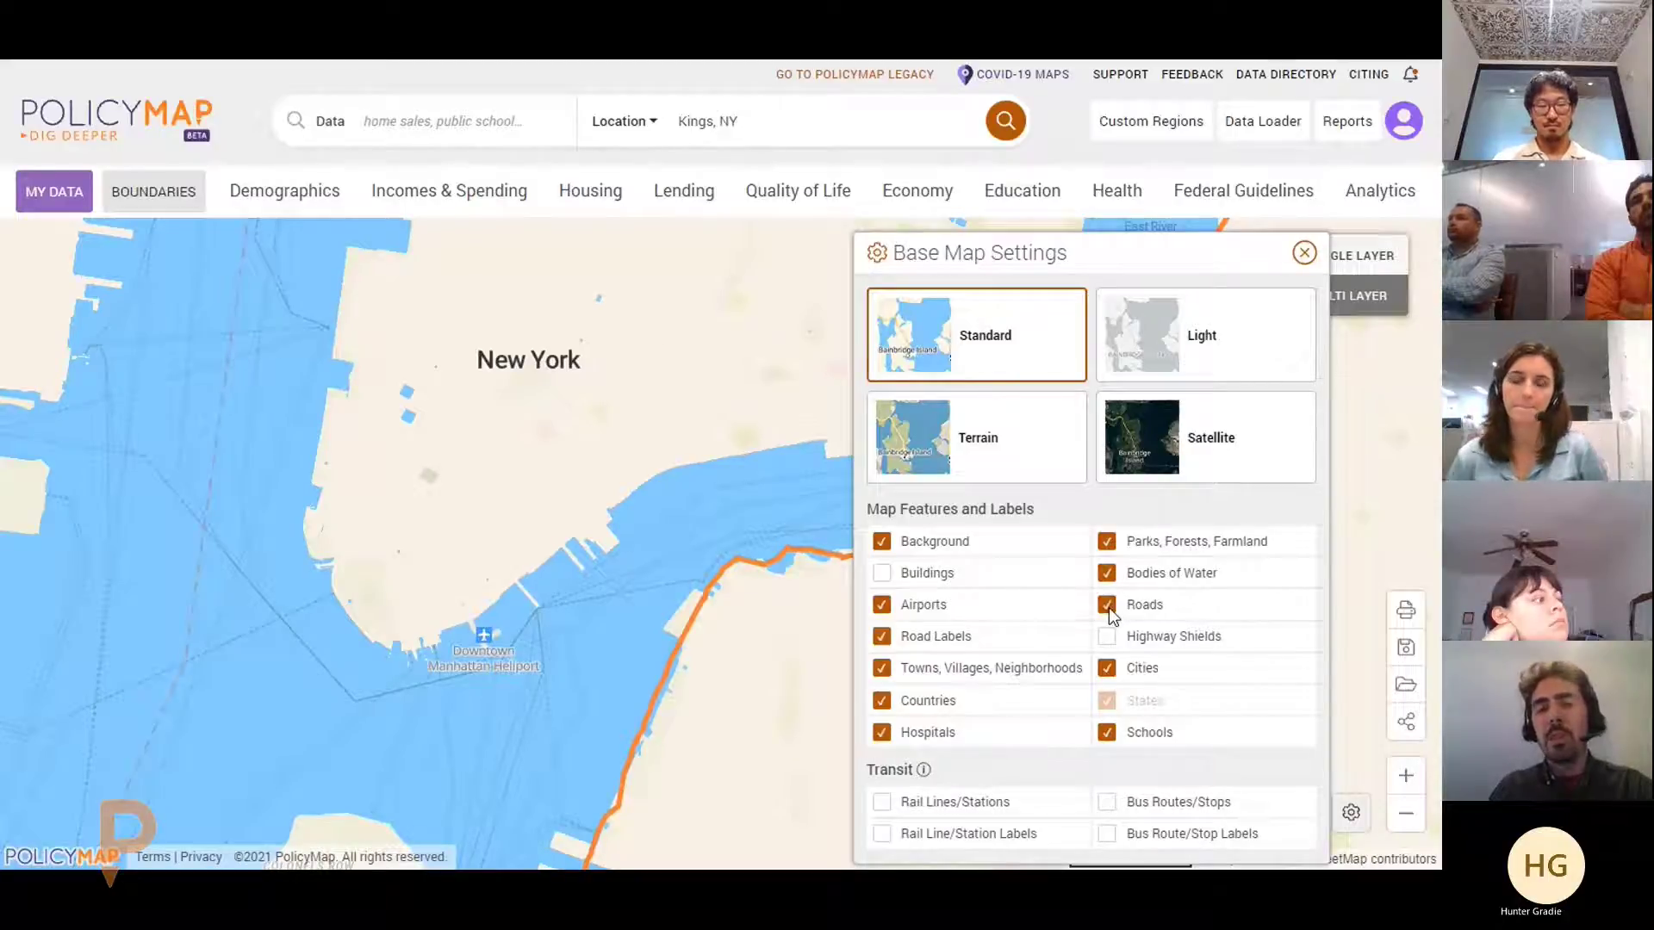
{"action": "left_click", "coordinate": [882, 574]}
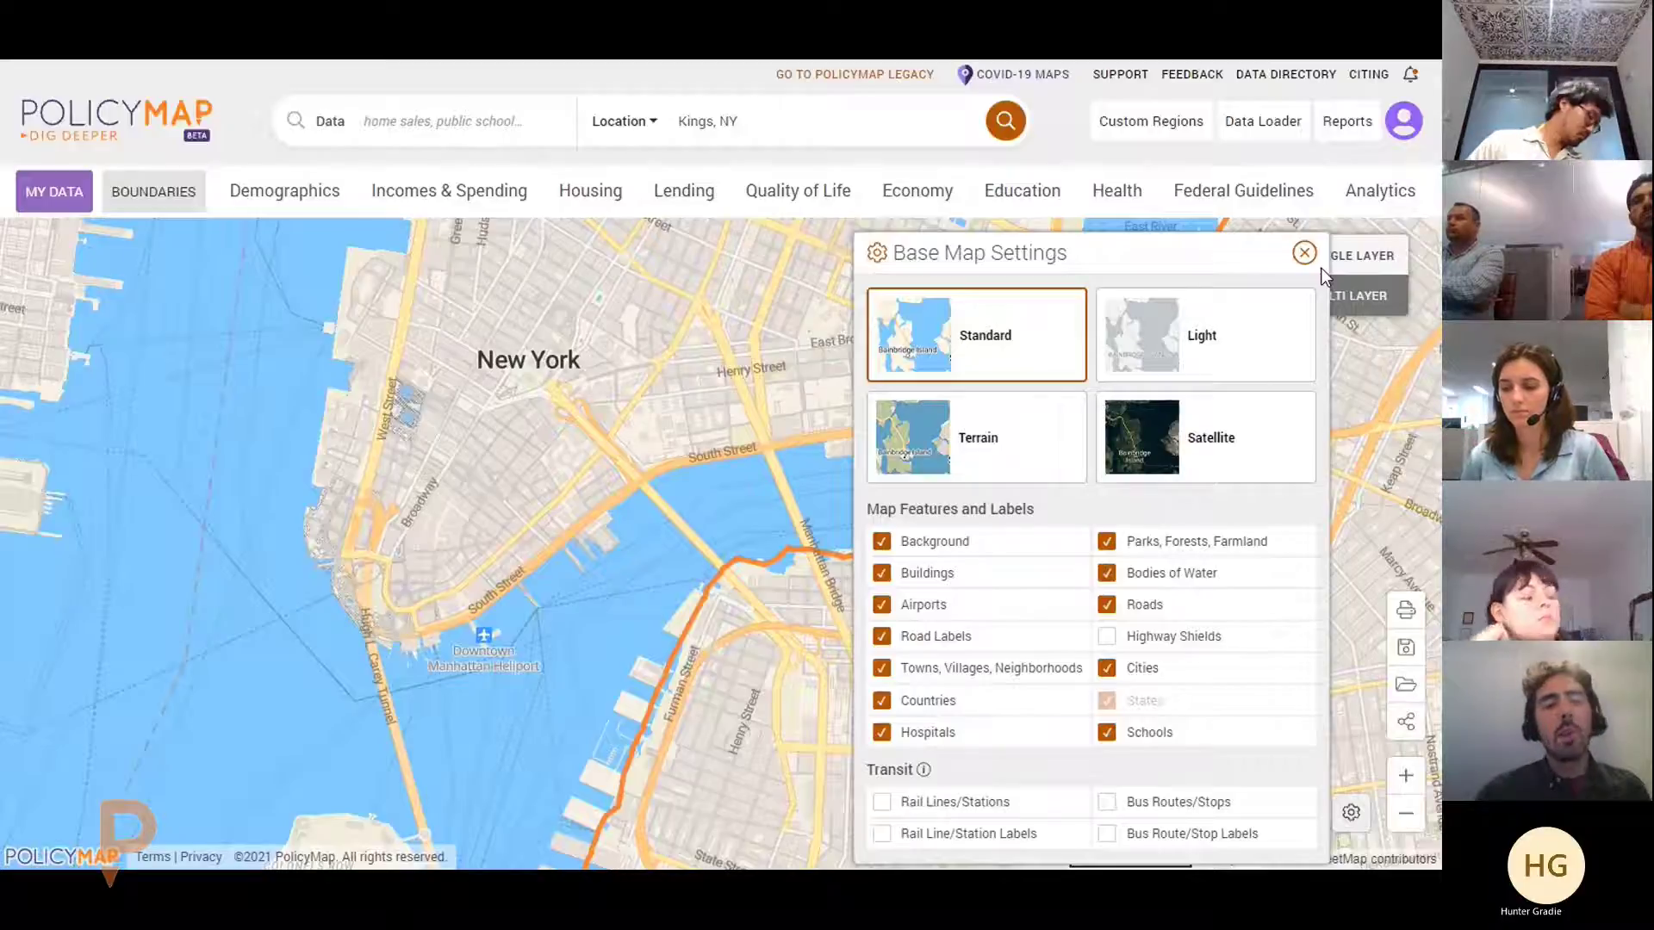
{"action": "left_click", "coordinate": [1304, 252]}
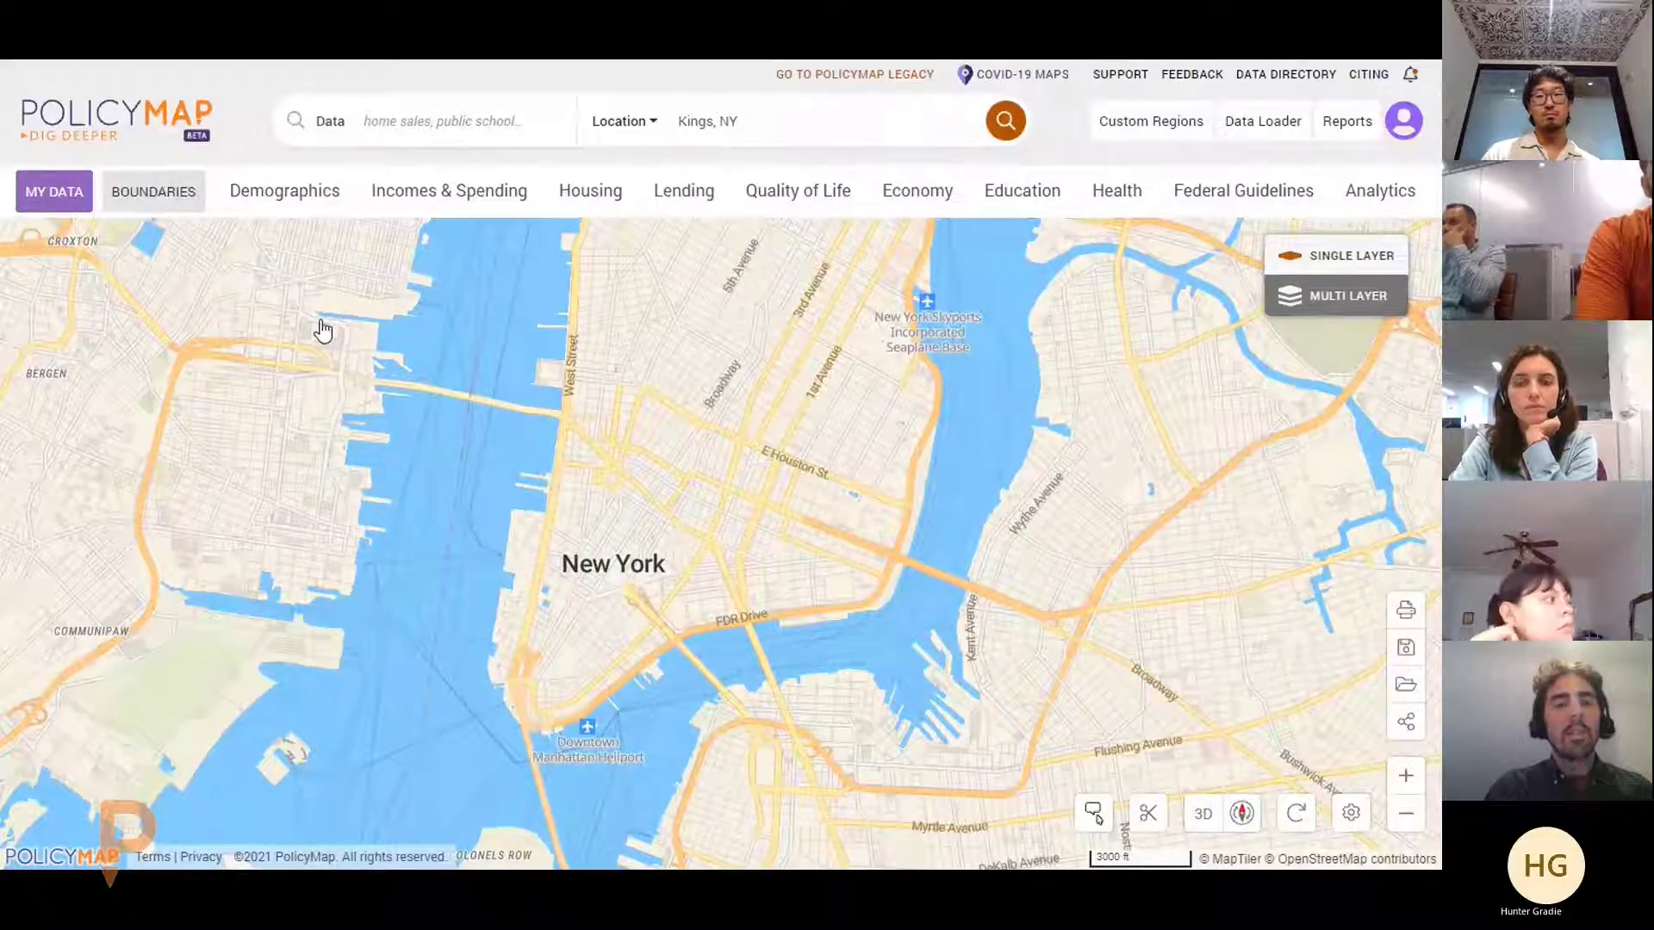
Shade the map by 2020 percent non-Hispanic Black or African American population per block group
{"action": "left_click", "coordinate": [316, 193]}
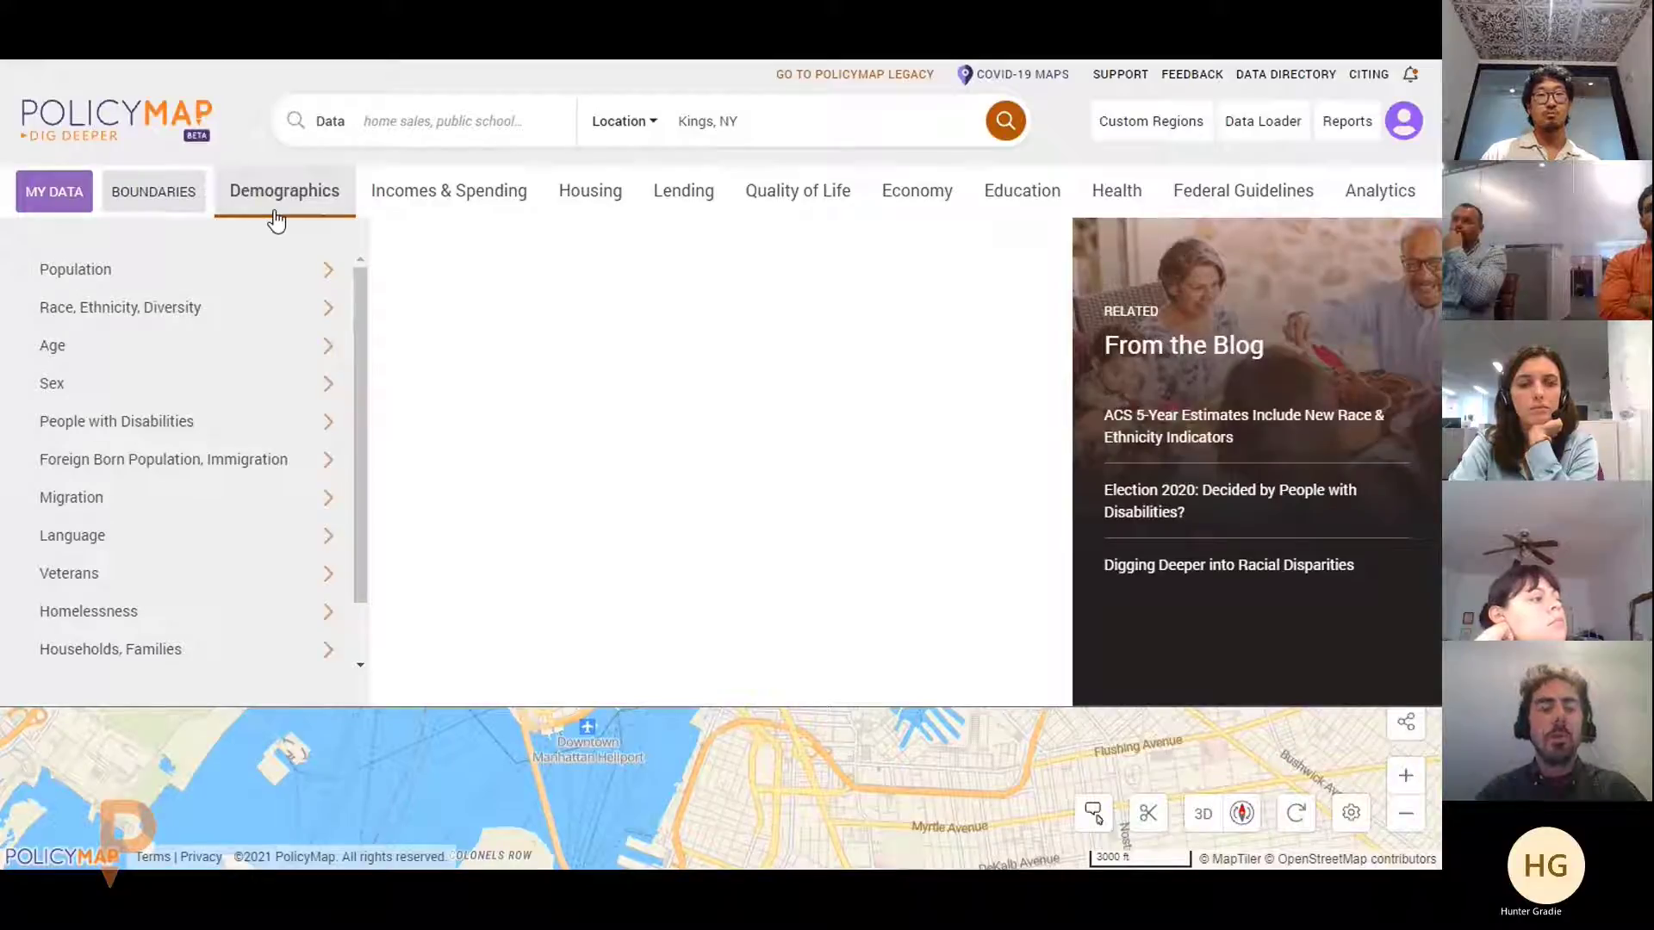
{"action": "left_click", "coordinate": [215, 421]}
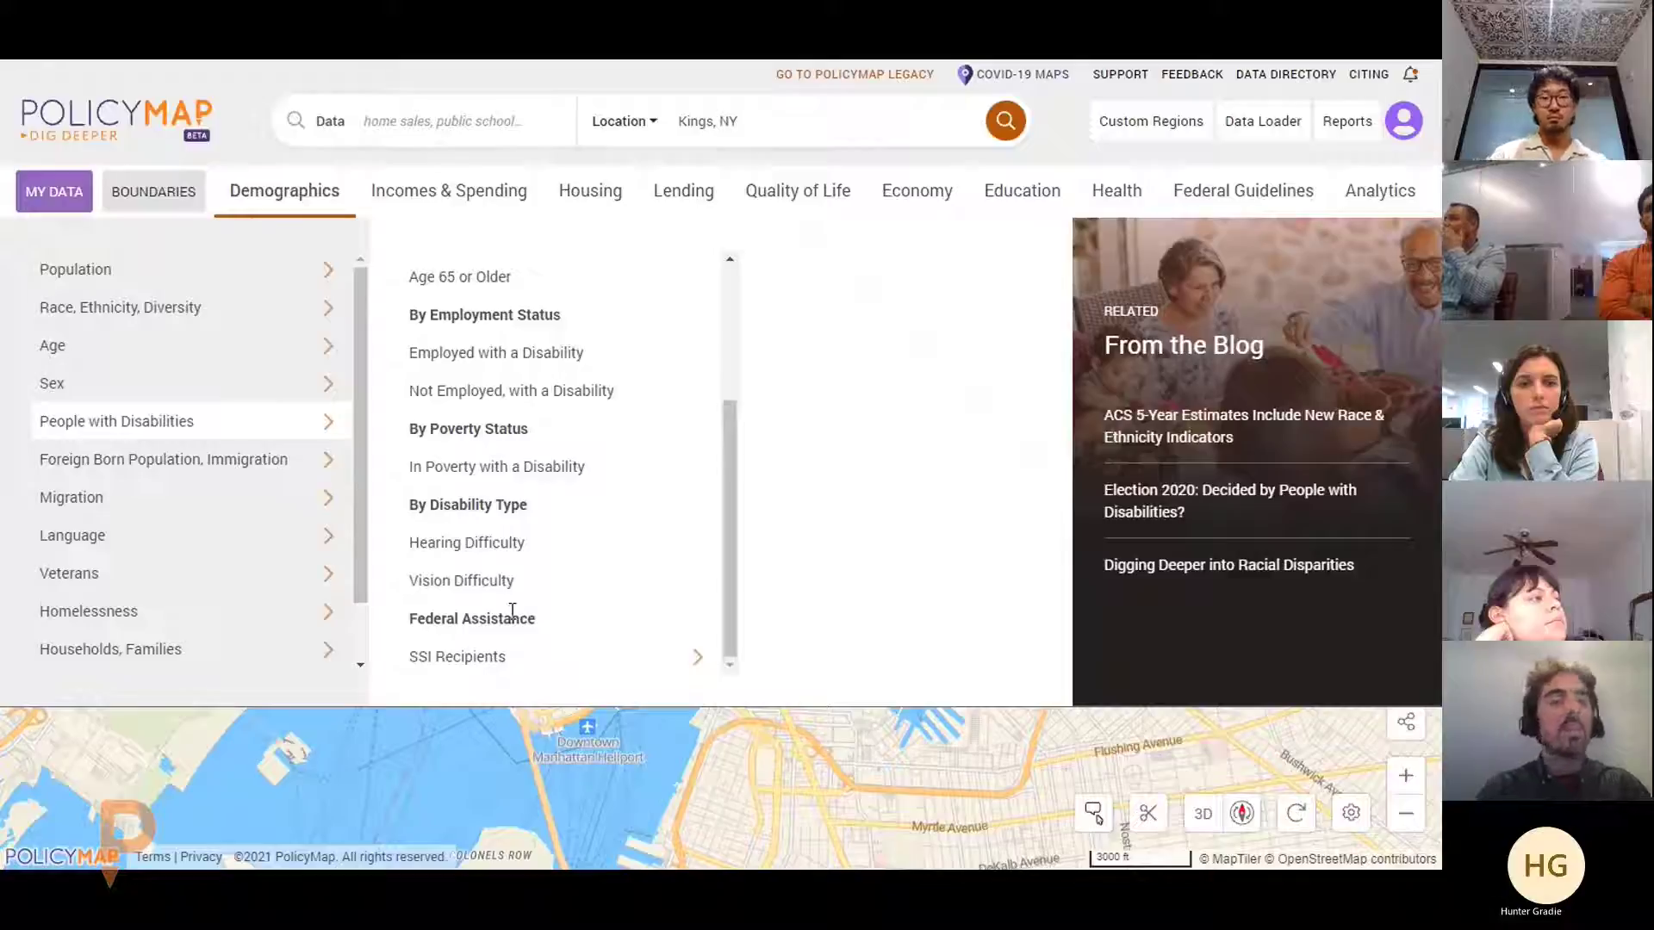
{"action": "left_click", "coordinate": [205, 392]}
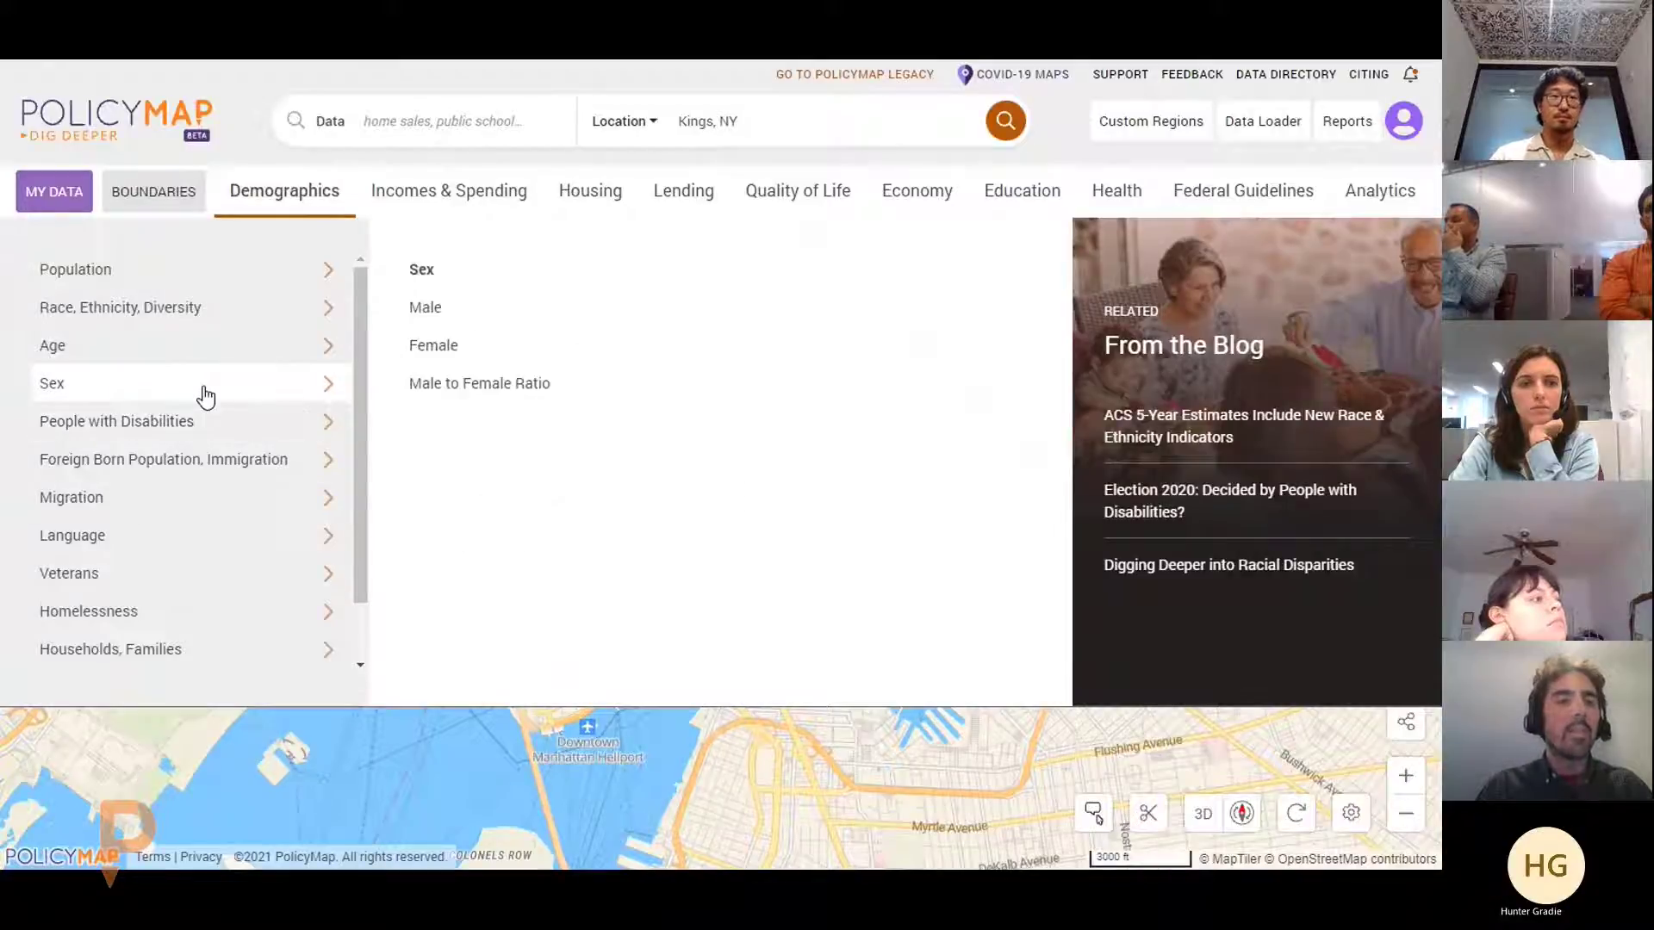
{"action": "left_click", "coordinate": [211, 348]}
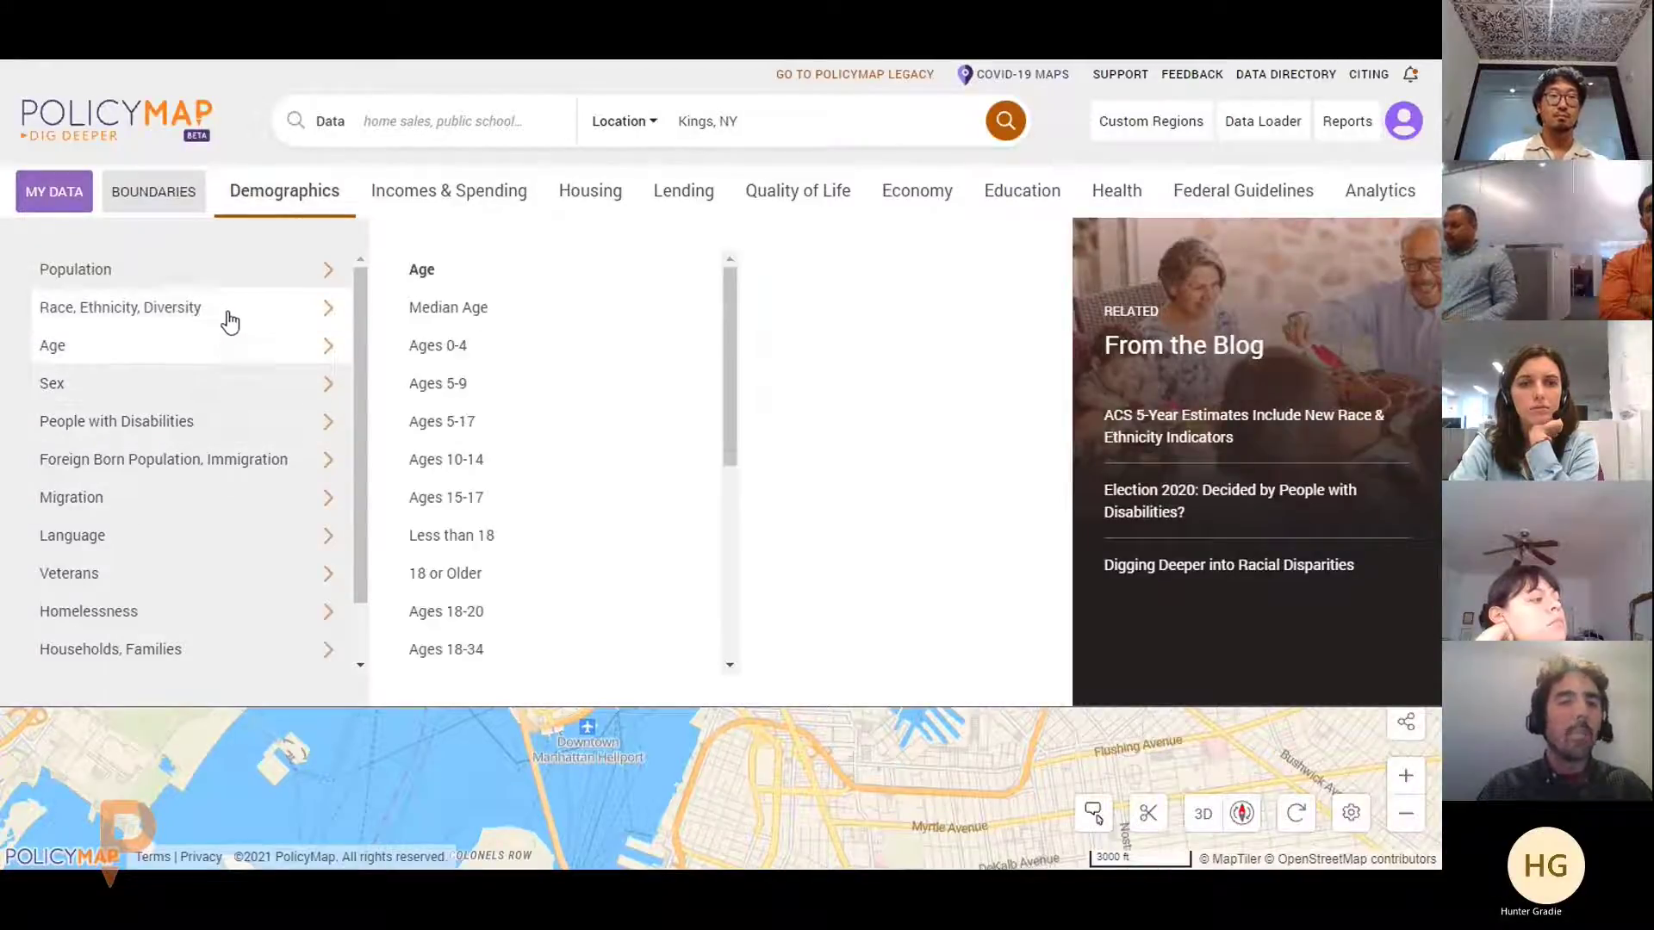
{"action": "left_click", "coordinate": [229, 321]}
{"action": "left_click", "coordinate": [498, 344]}
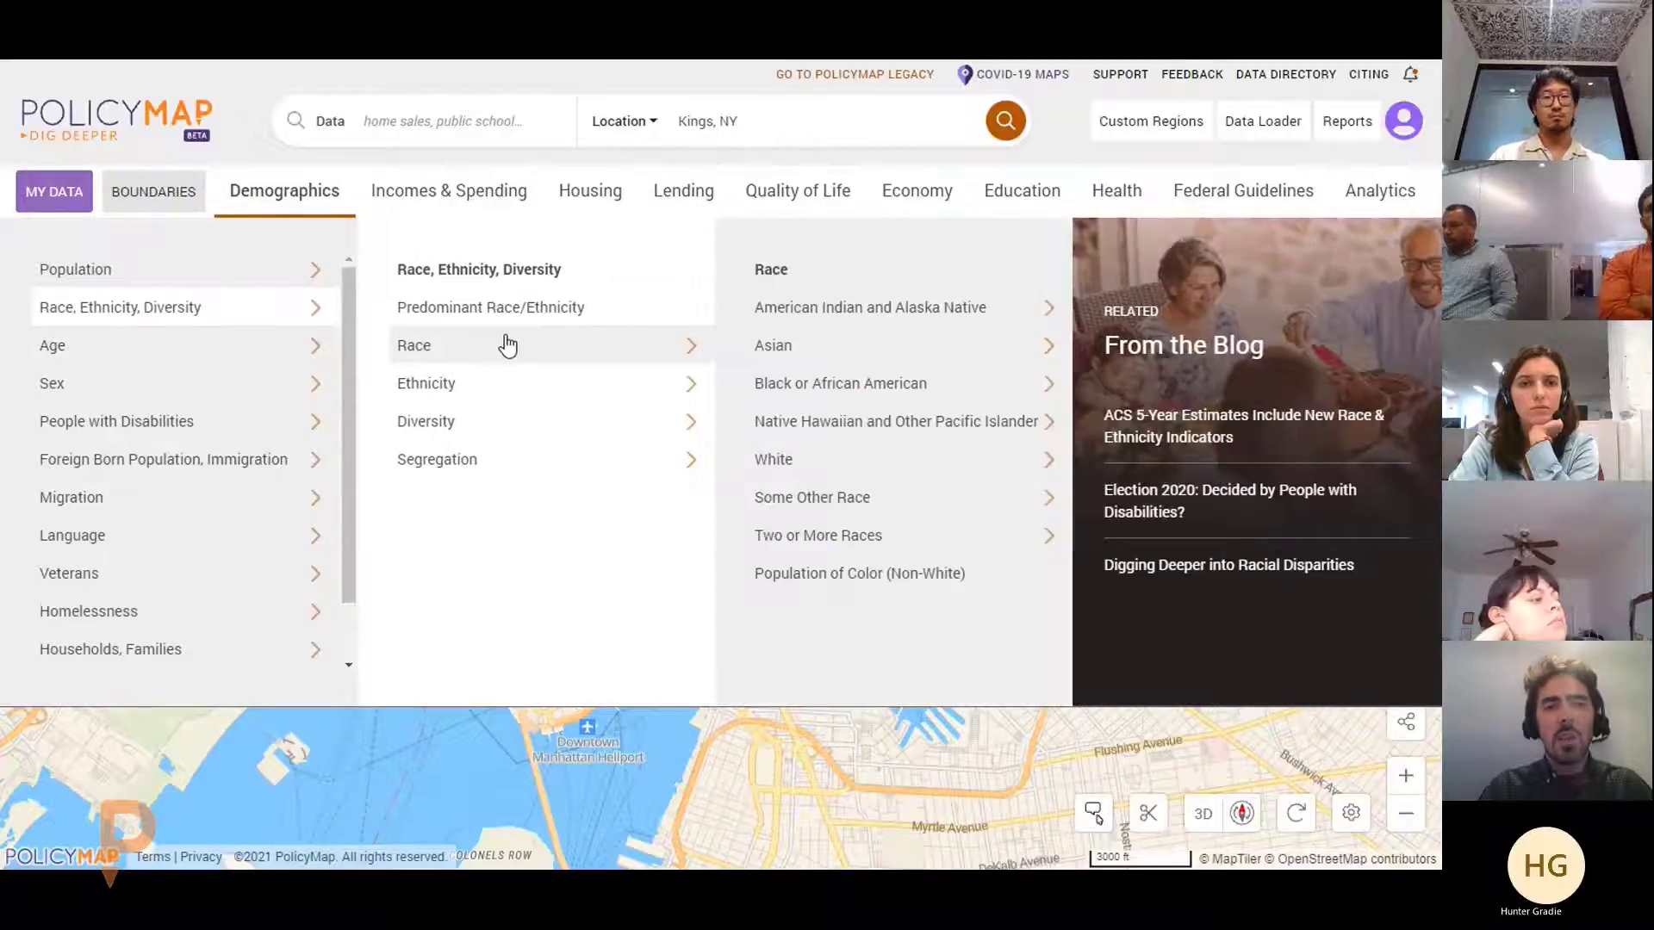
{"action": "mouse_move", "coordinate": [828, 377]}
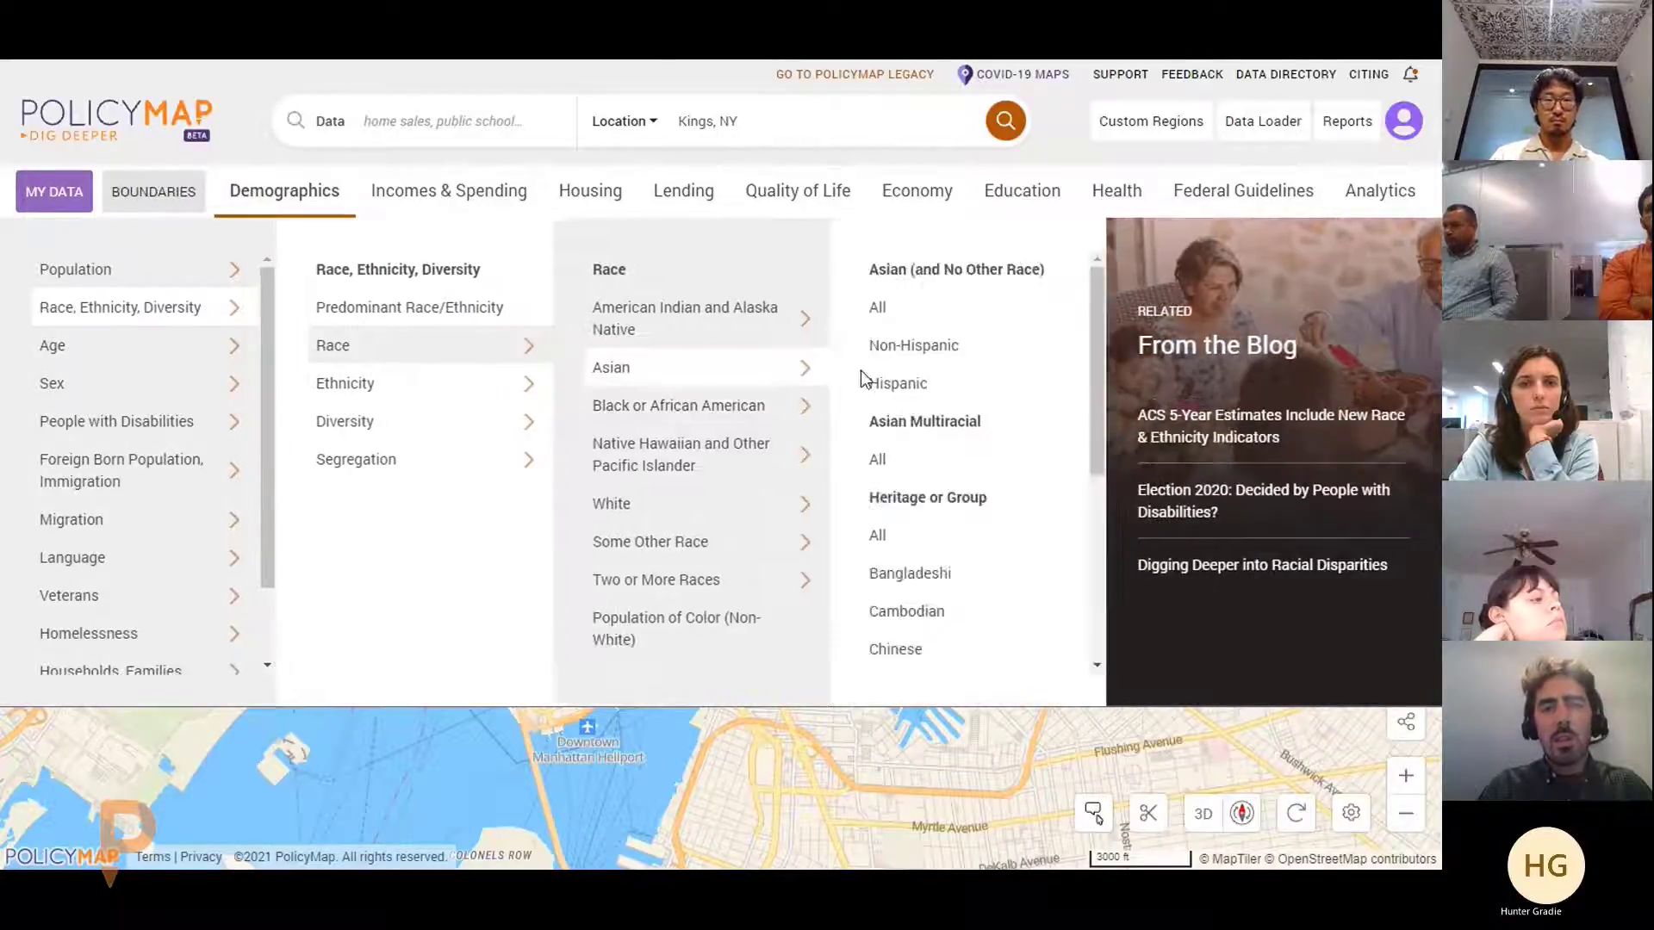
{"action": "left_click", "coordinate": [746, 409]}
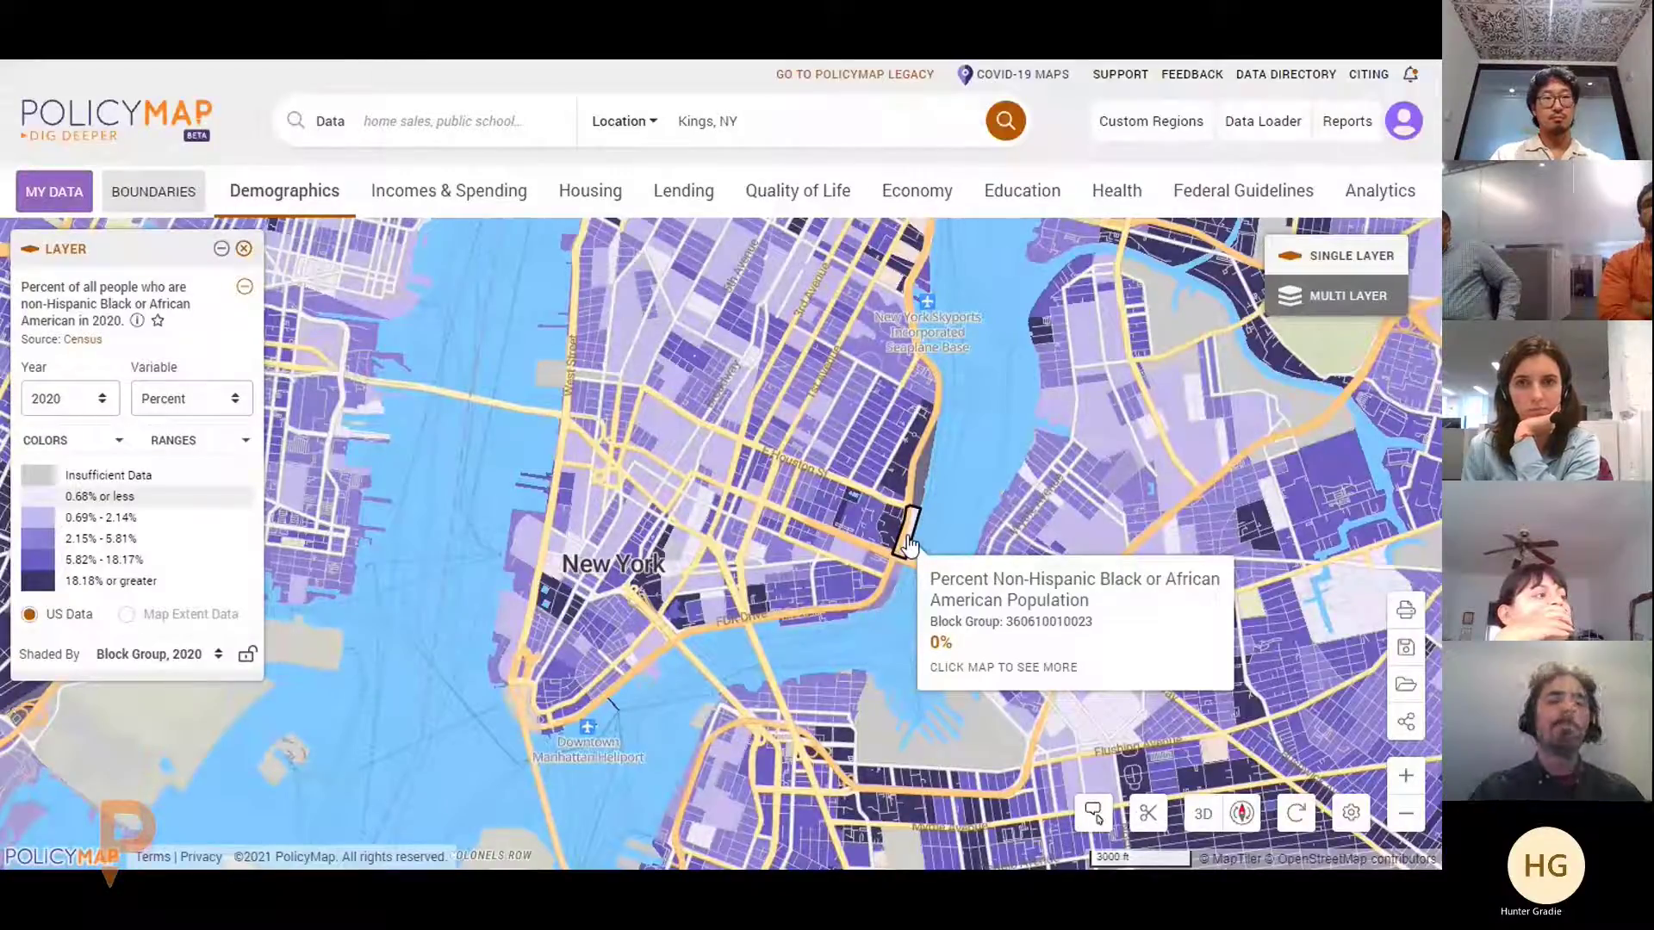
Reopen the Demographics data menu listing Population through Households, Families
{"action": "left_click", "coordinate": [292, 188]}
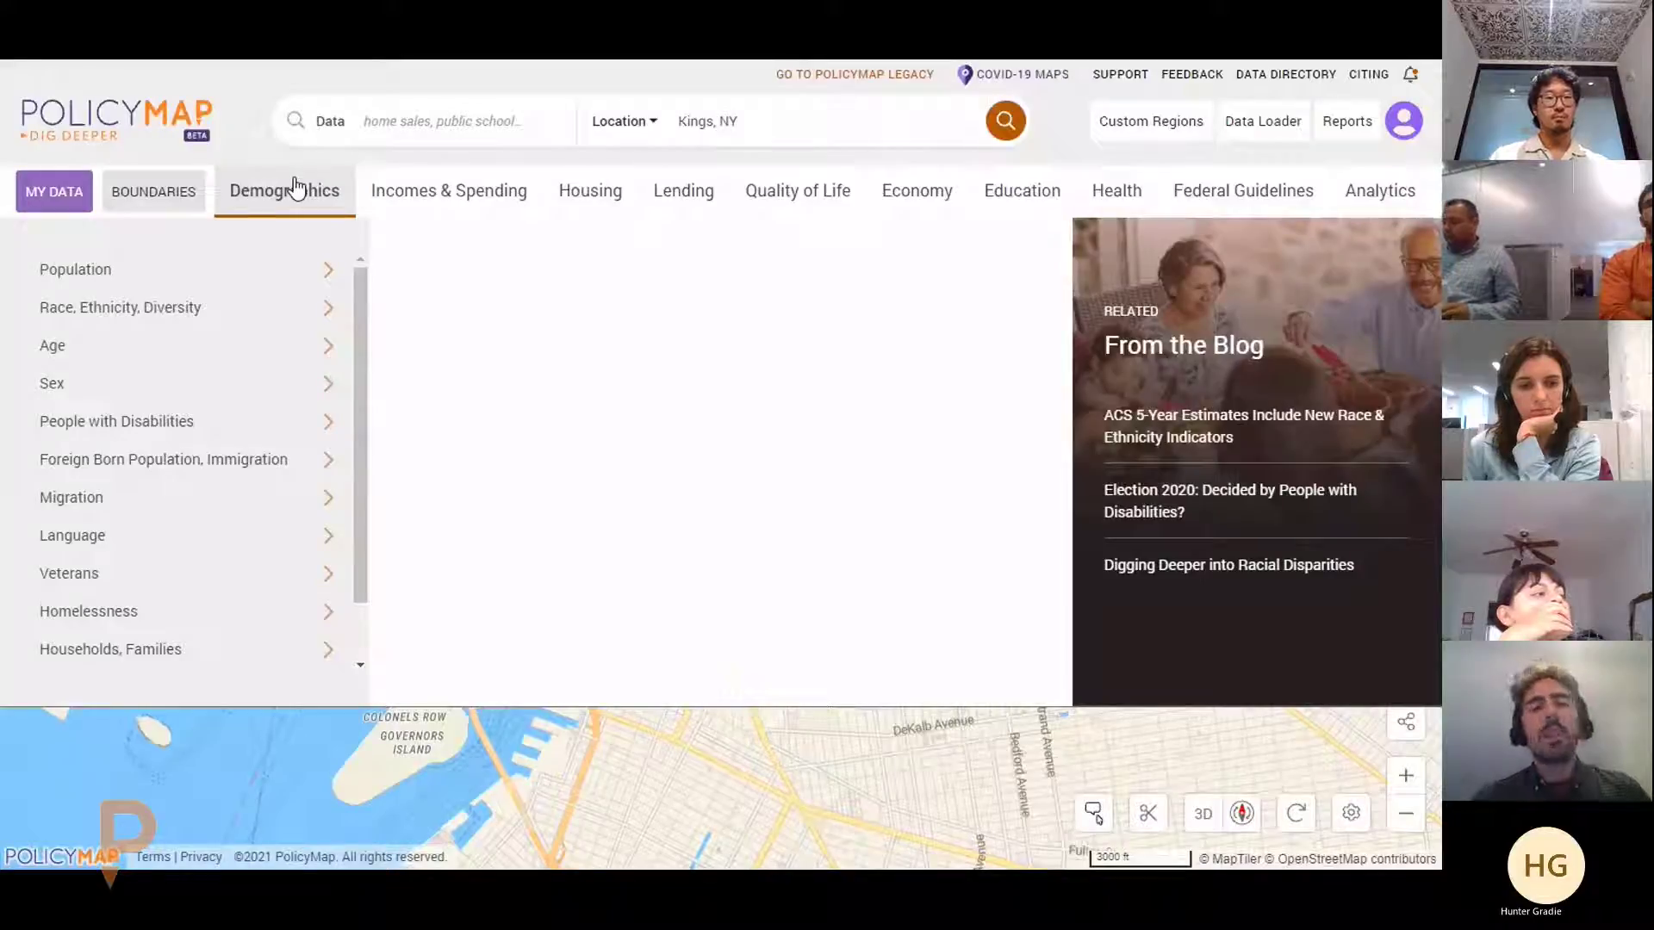
Close Demographics, browse the Housing subcategories, then switch to the Lending data categories
{"action": "left_click", "coordinate": [294, 188]}
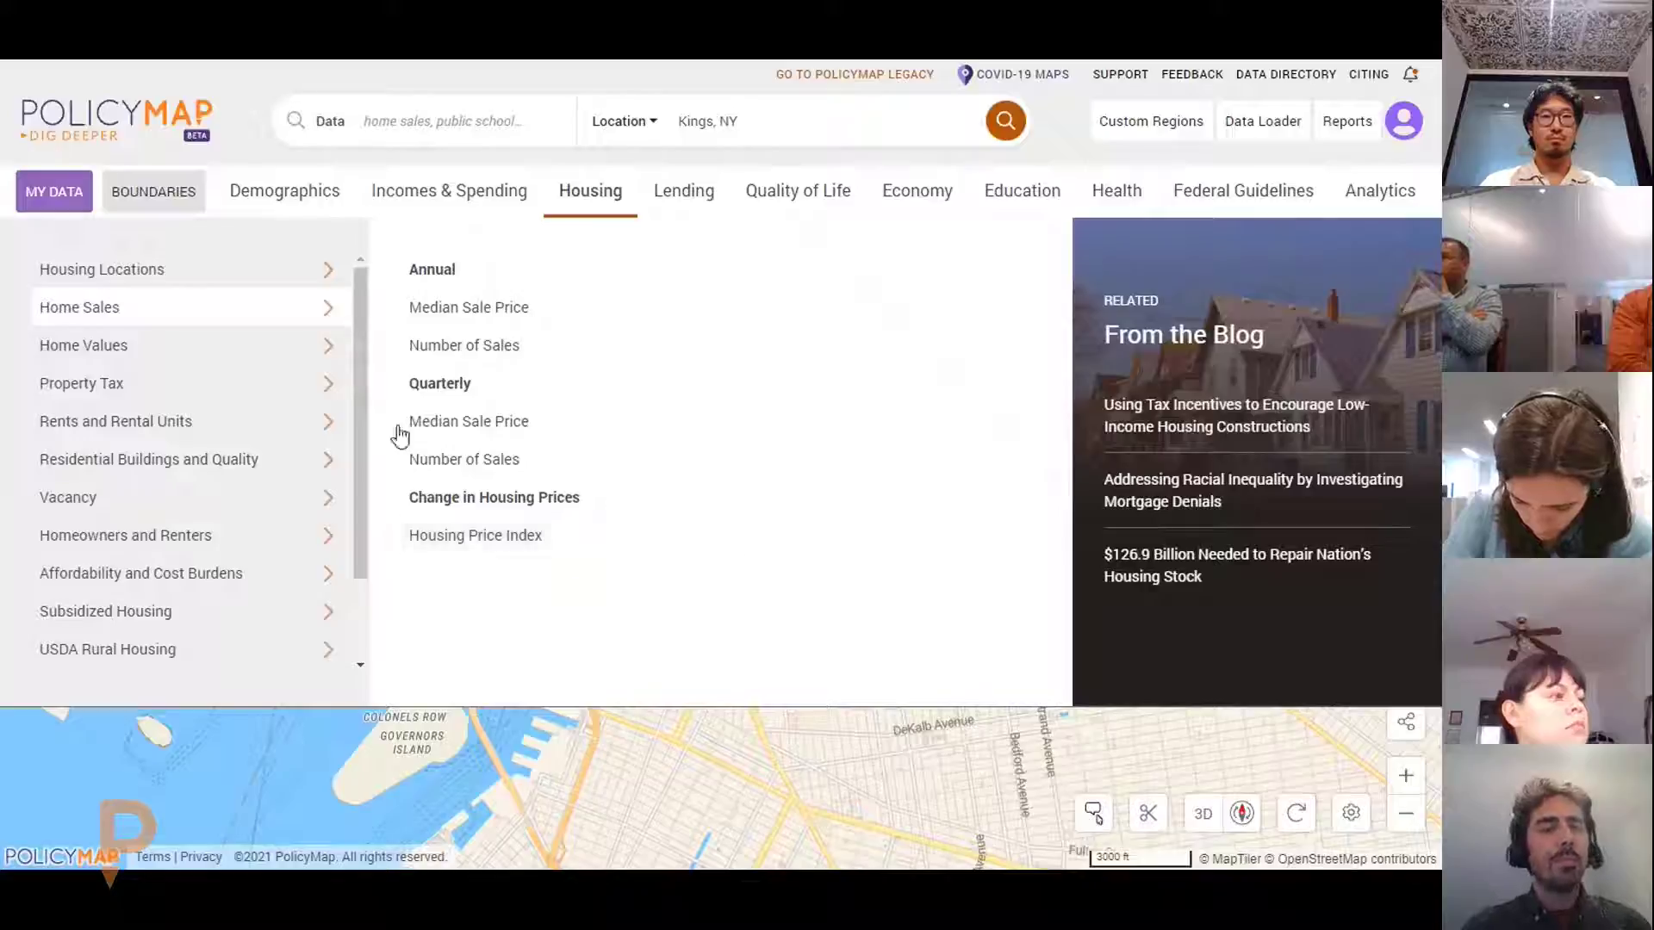
{"action": "mouse_move", "coordinate": [275, 366]}
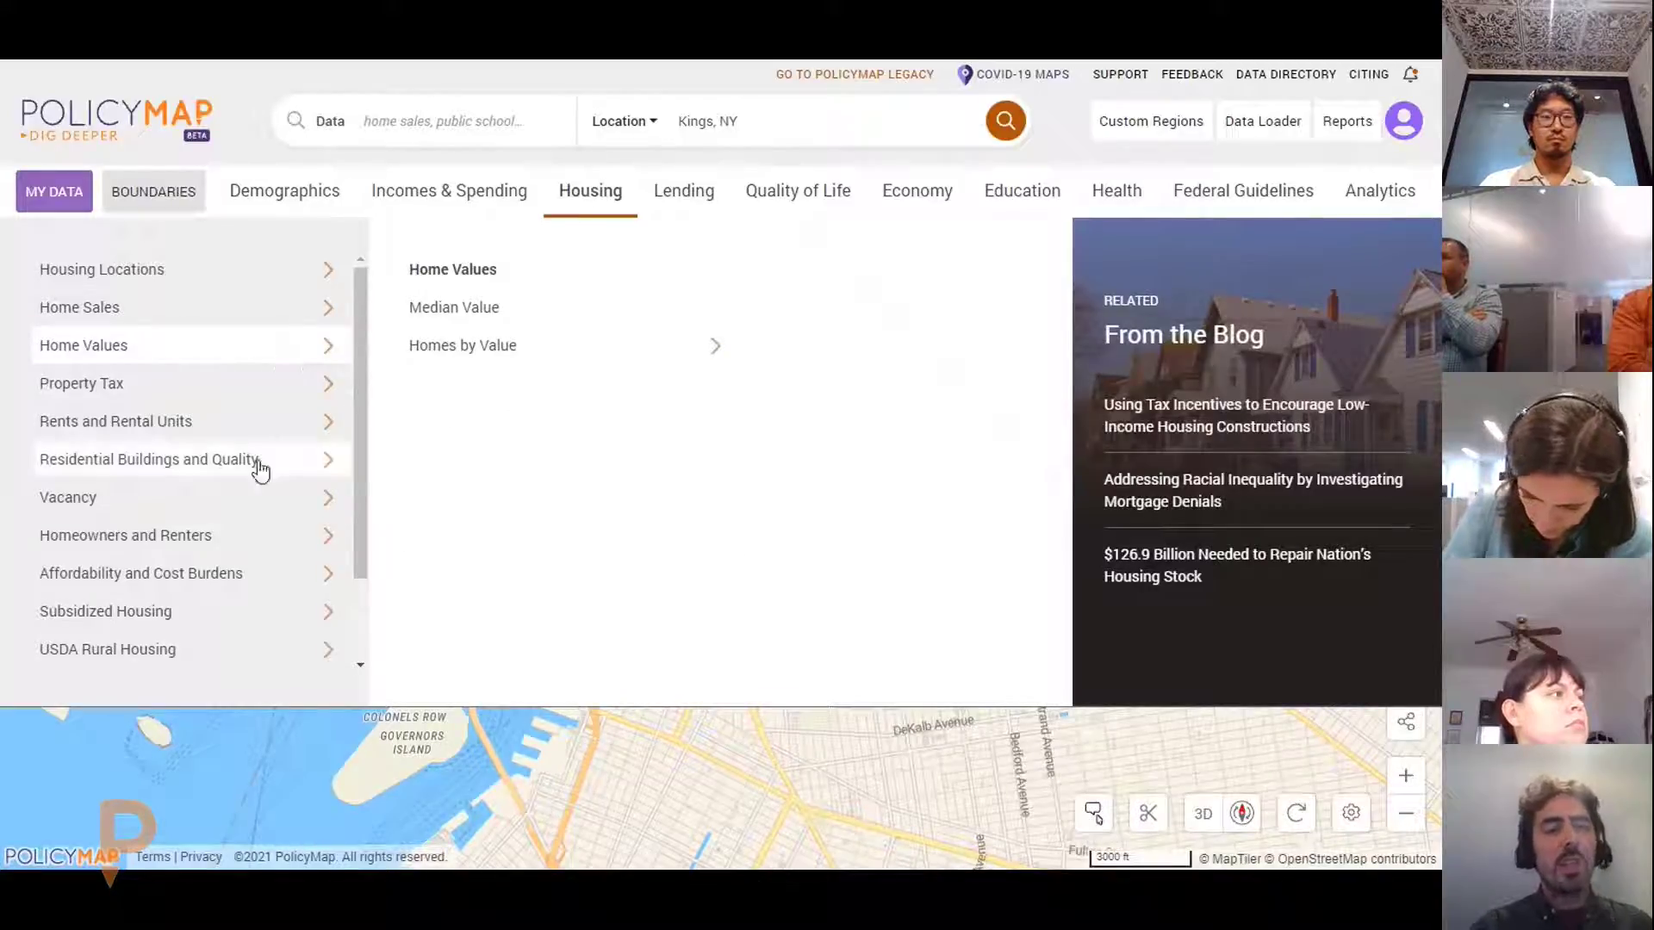
{"action": "mouse_move", "coordinate": [287, 491]}
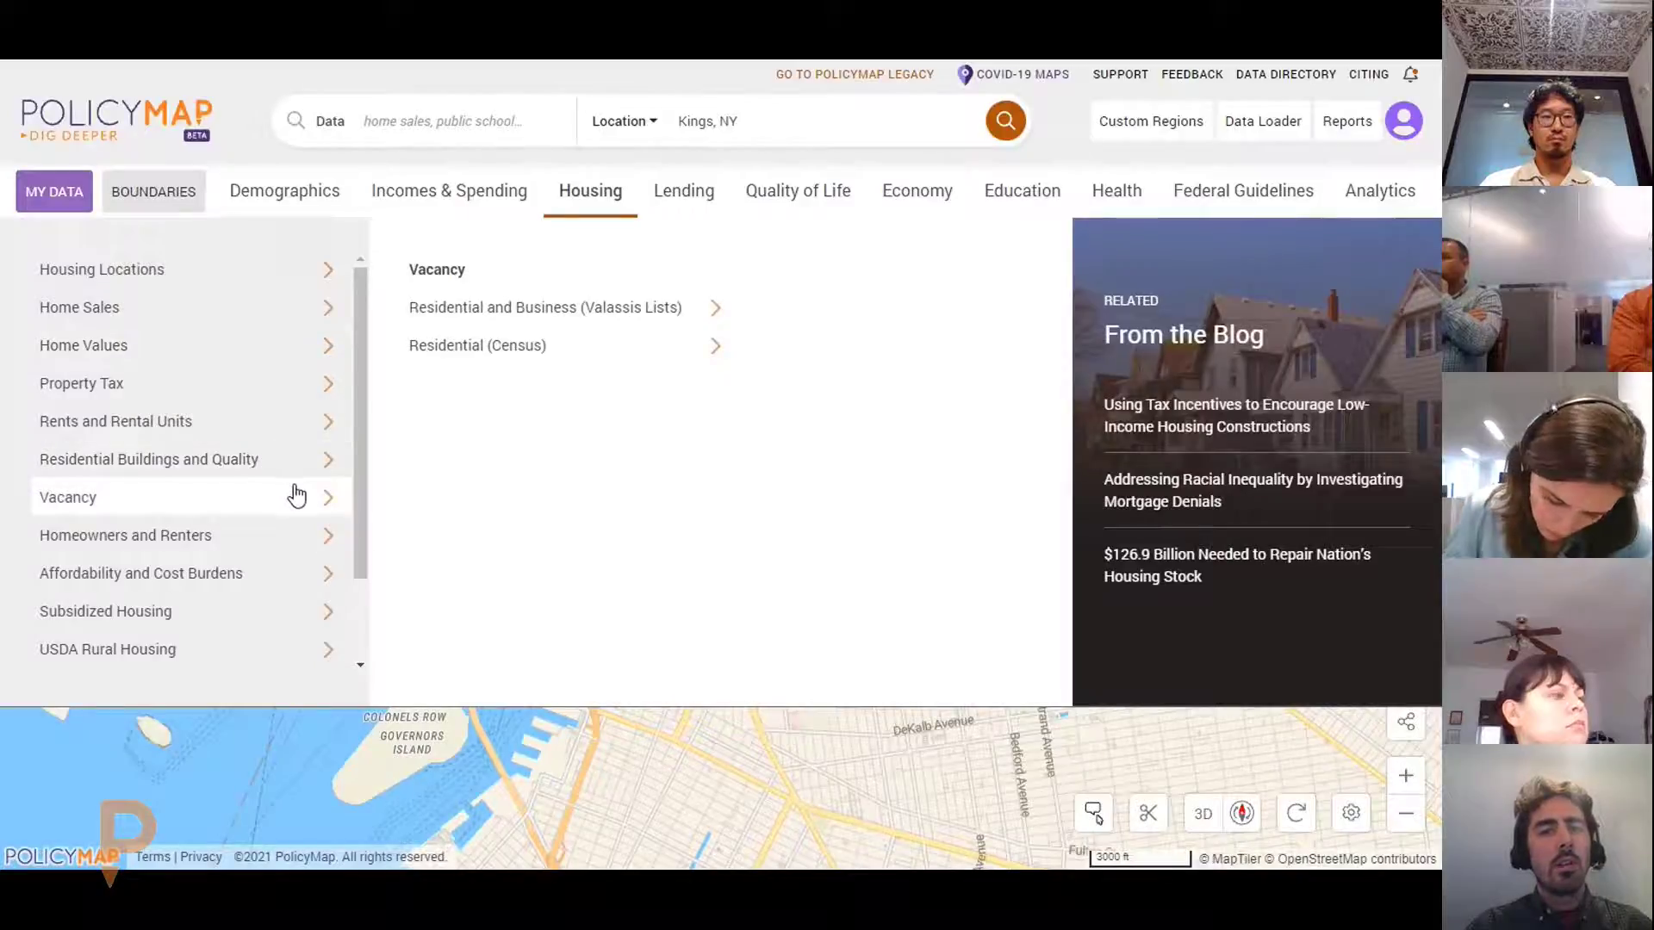
{"action": "mouse_move", "coordinate": [659, 309]}
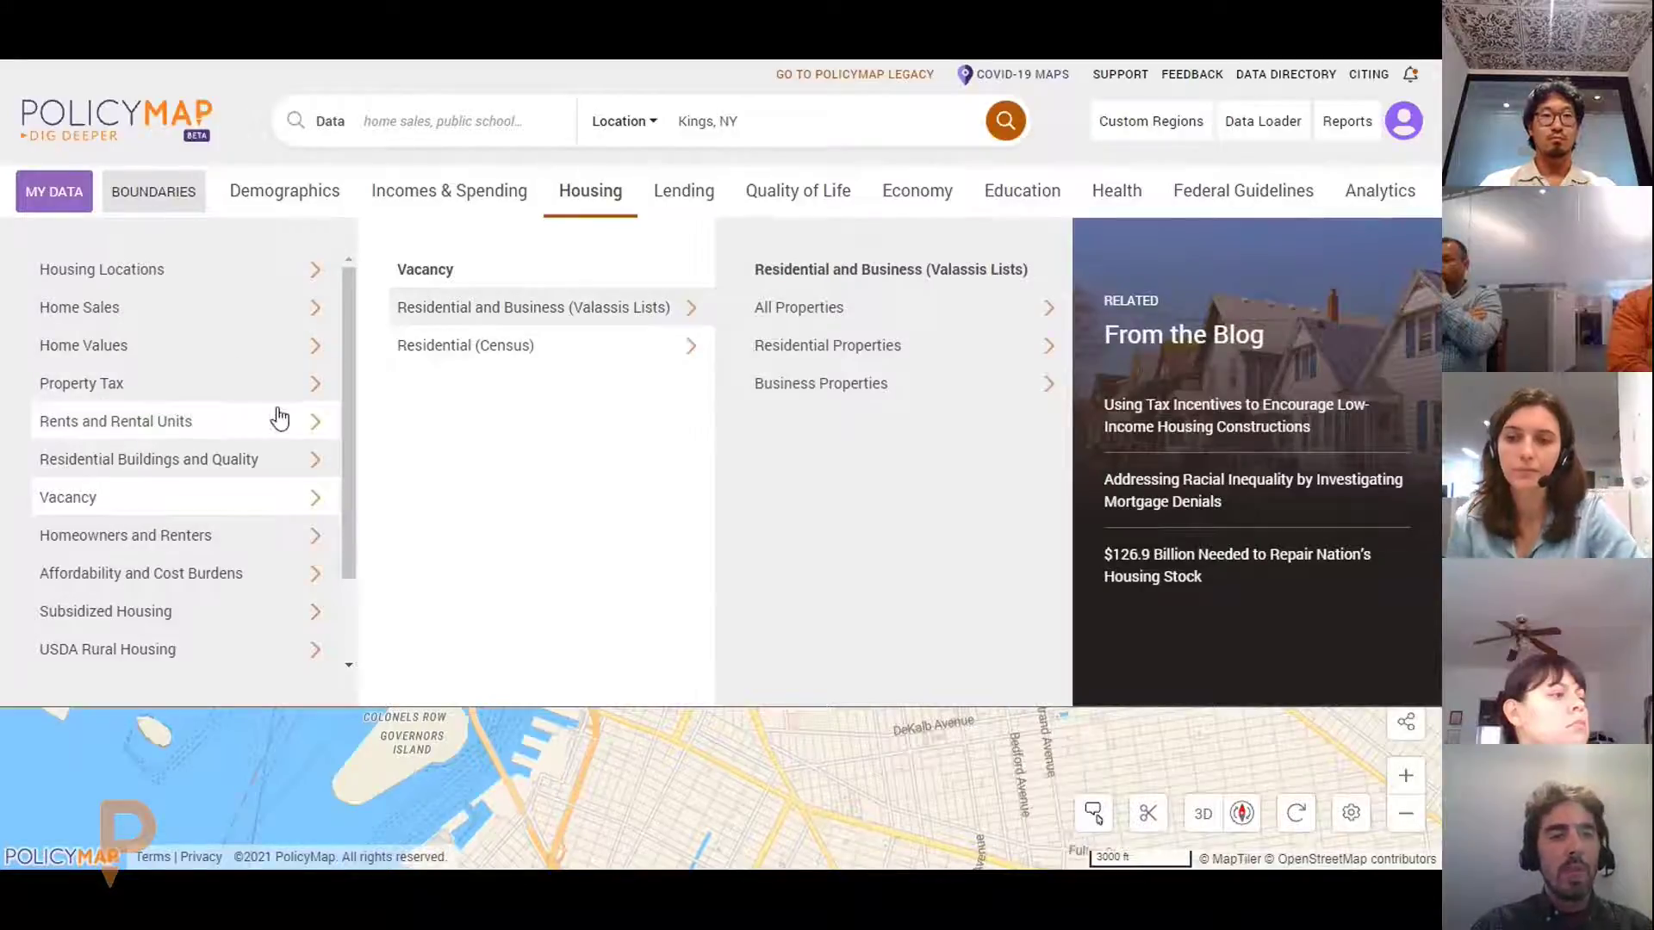
{"action": "mouse_move", "coordinate": [289, 422]}
{"action": "mouse_move", "coordinate": [550, 343]}
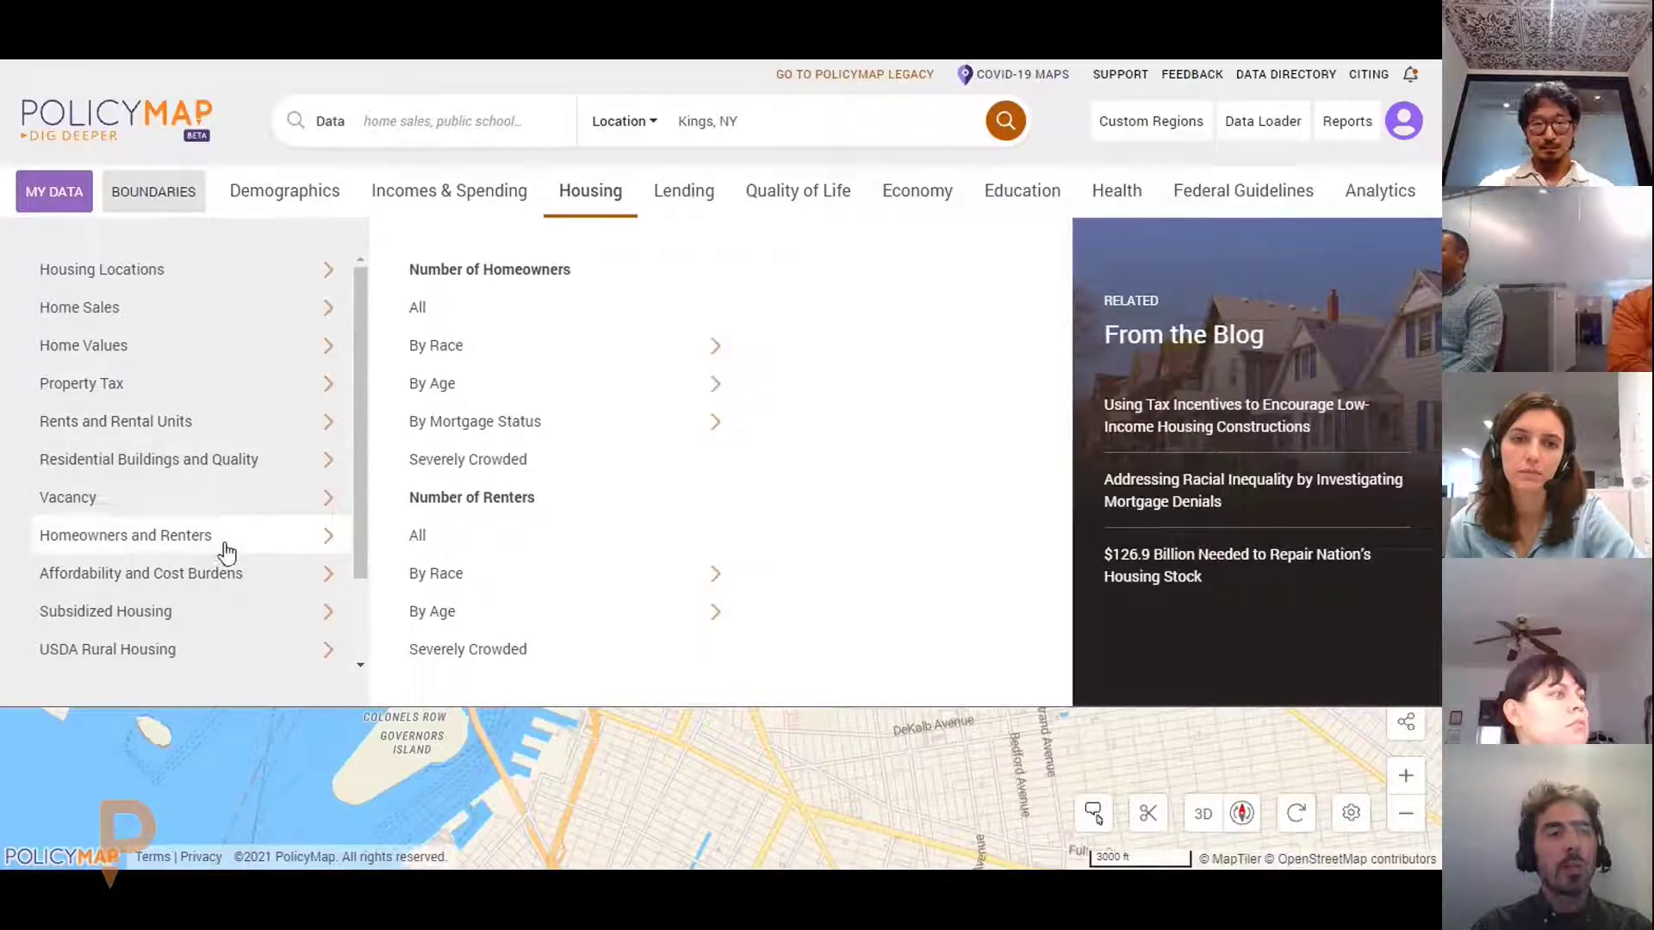
{"action": "mouse_move", "coordinate": [222, 584]}
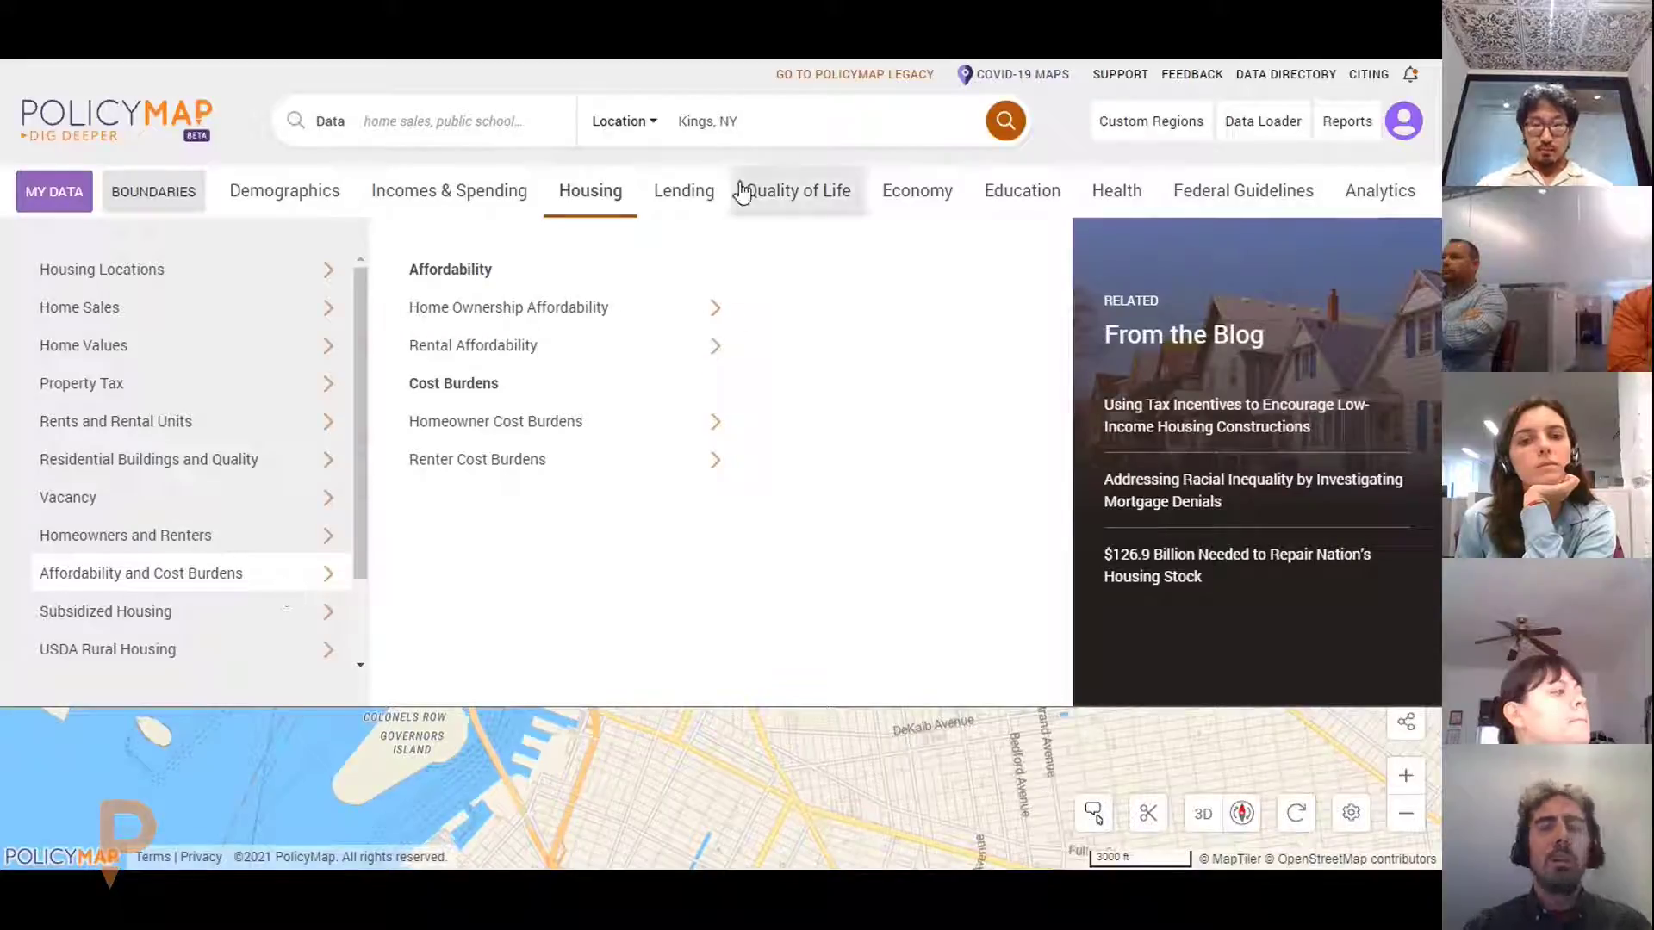
{"action": "left_click", "coordinate": [694, 200]}
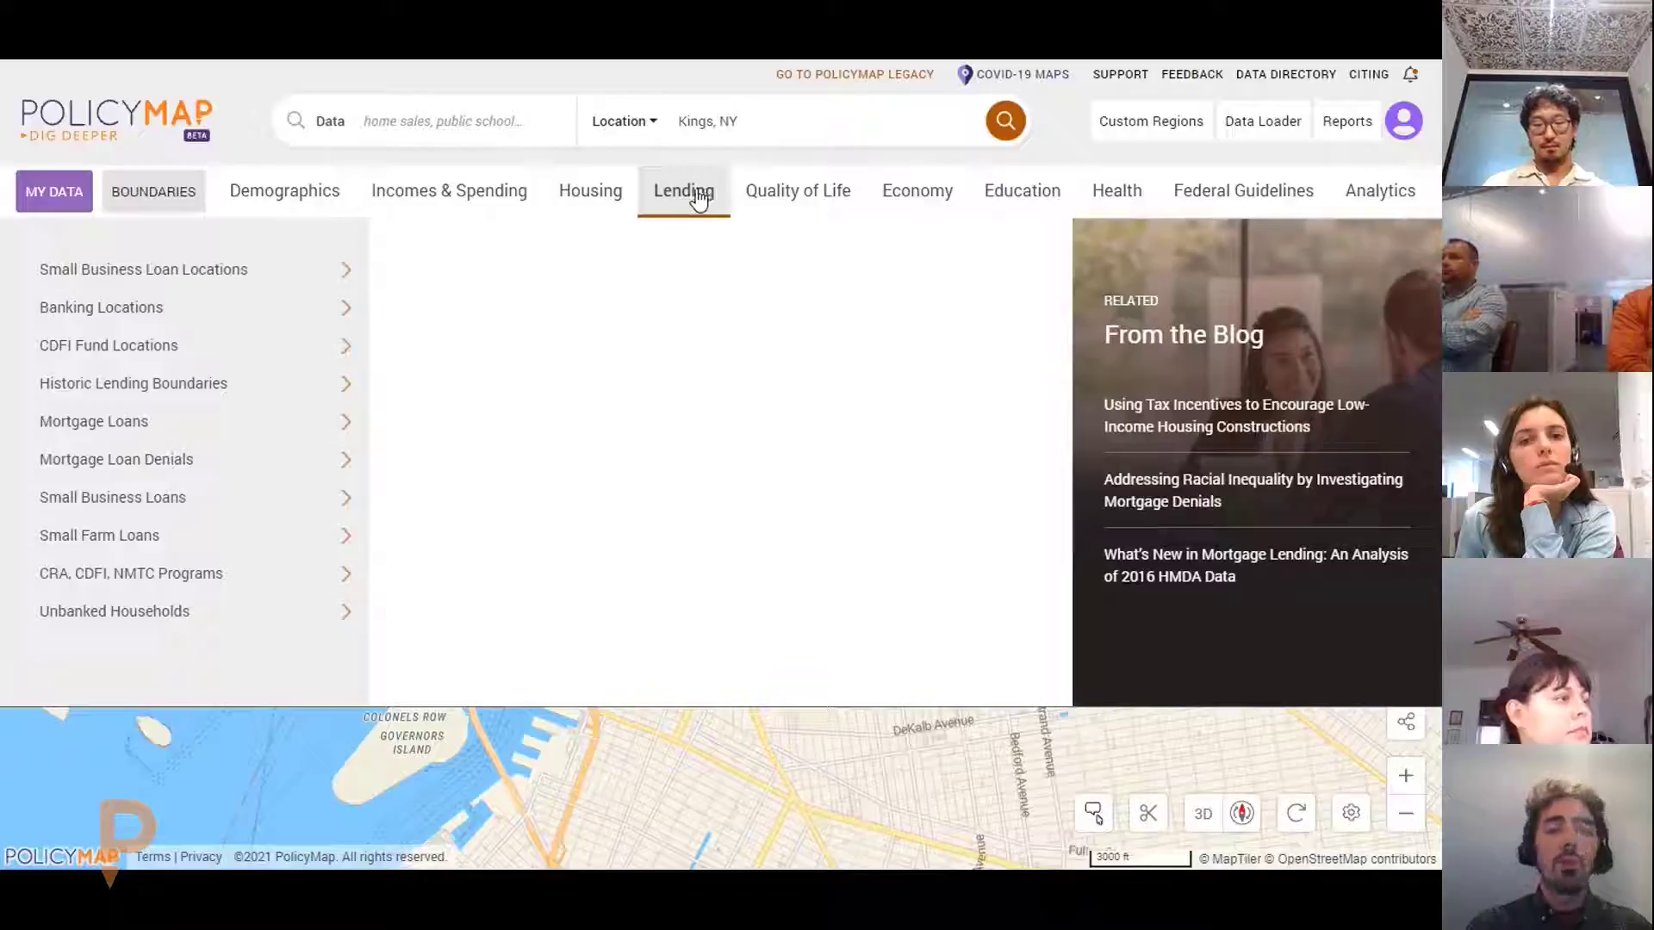
Browse Mortgage Loans, refinance, Mortgage Loan Denials, Banking and CDFI layers, then open Quality of Life
{"action": "left_click", "coordinate": [289, 430]}
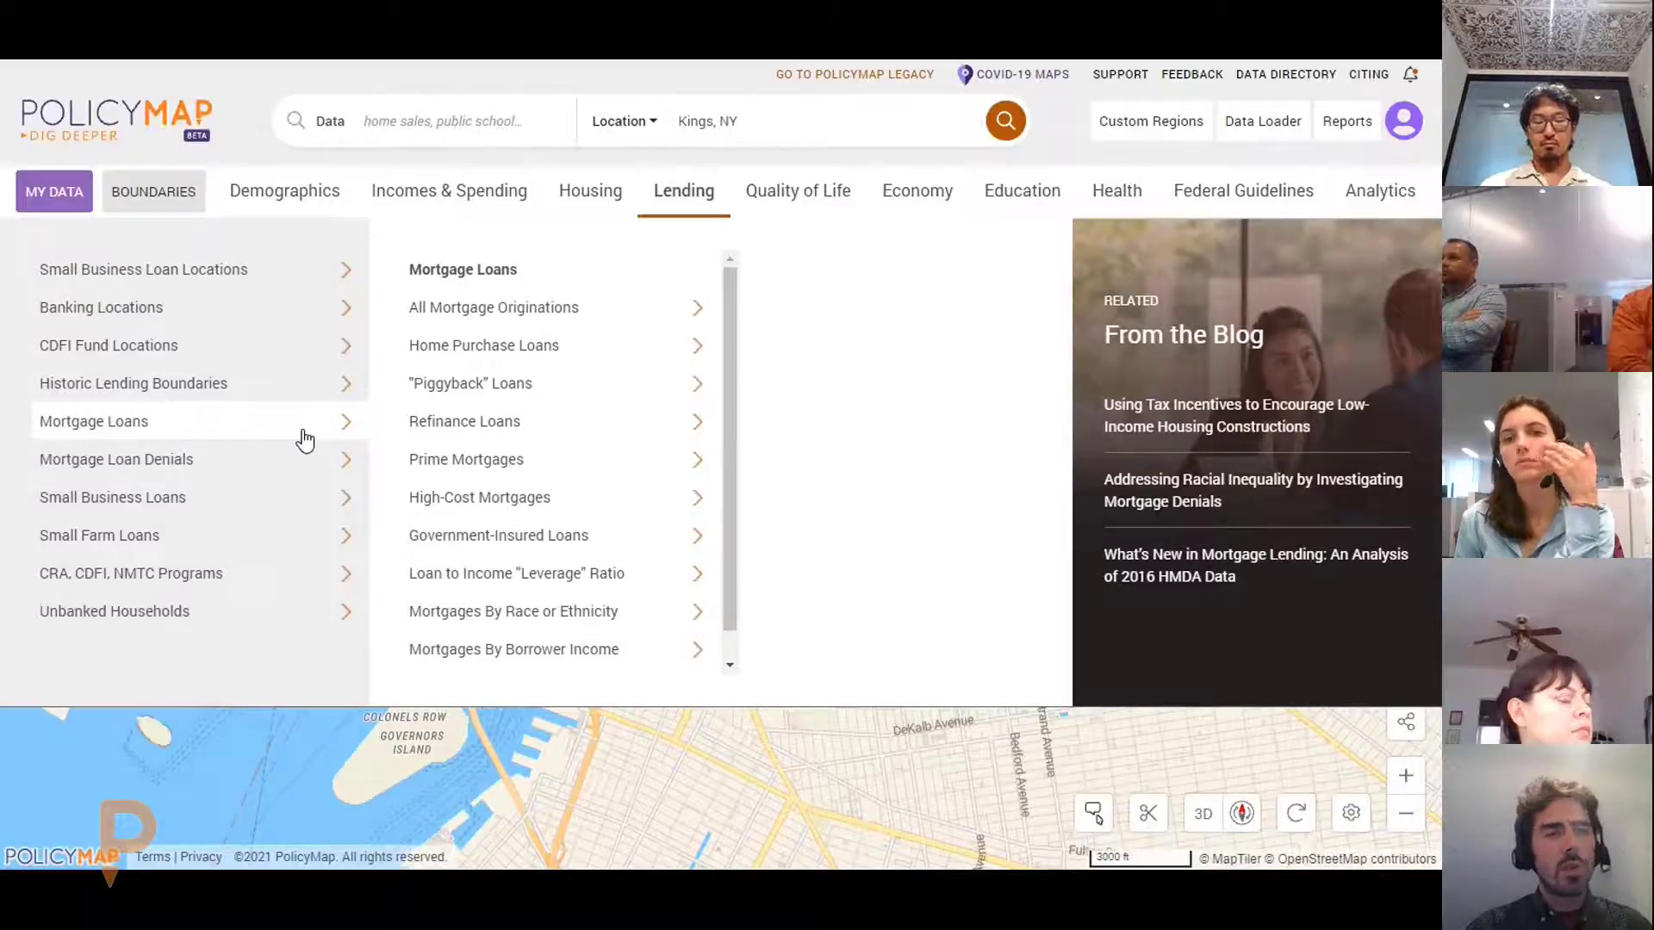
{"action": "left_click", "coordinate": [584, 430]}
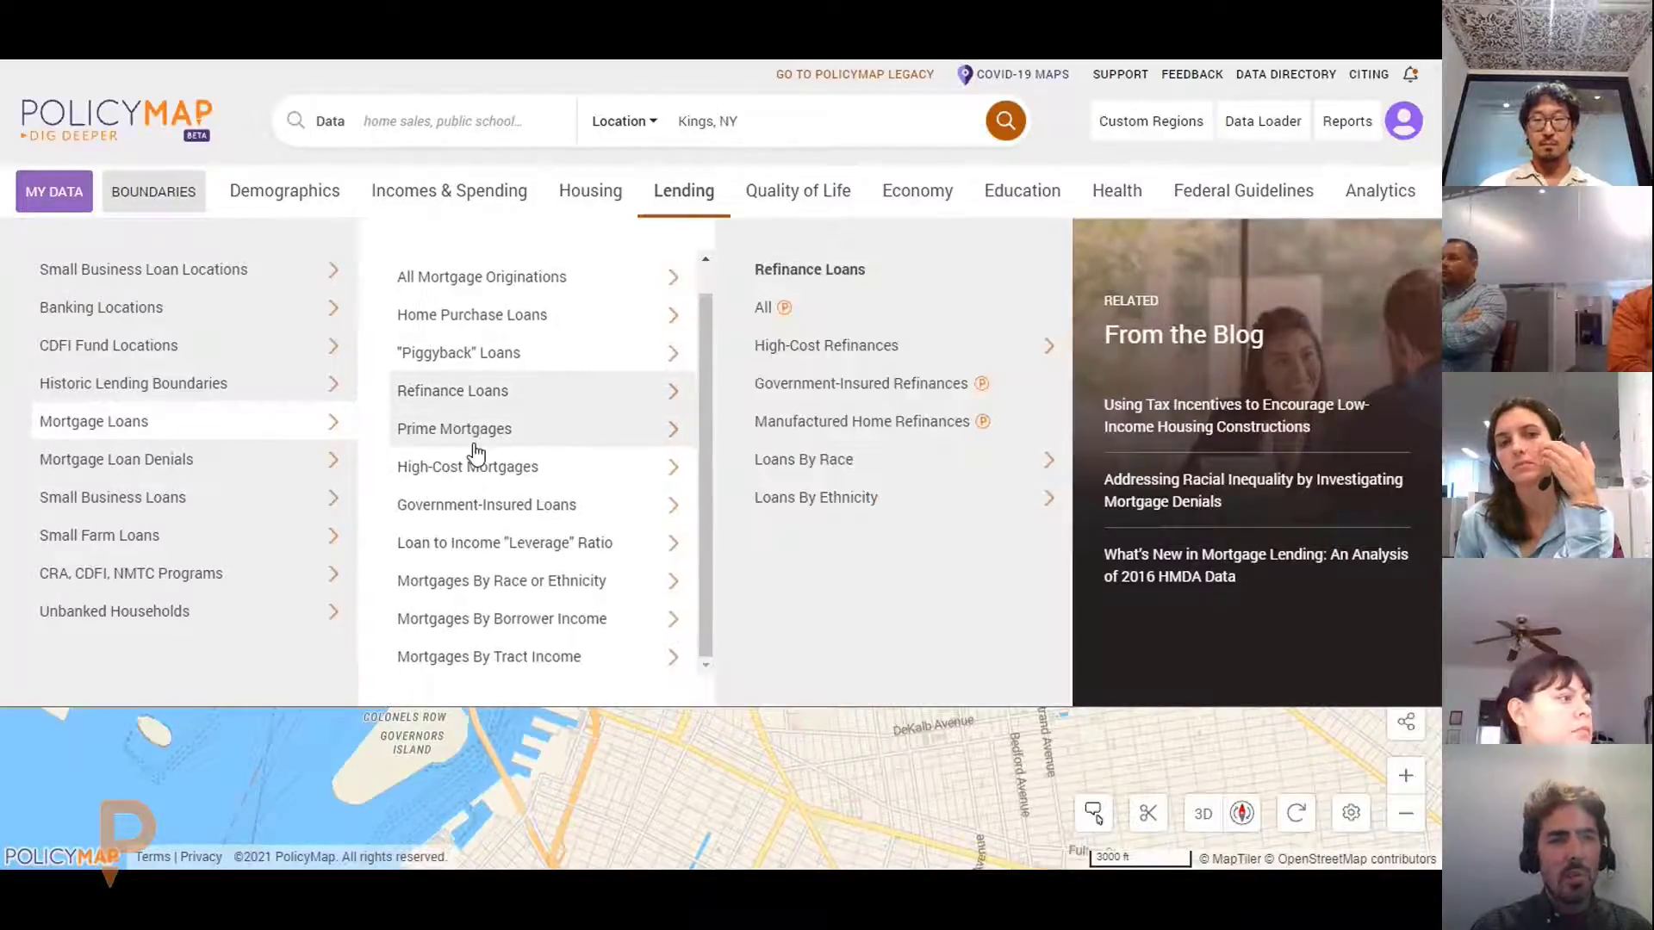
{"action": "left_click", "coordinate": [270, 465]}
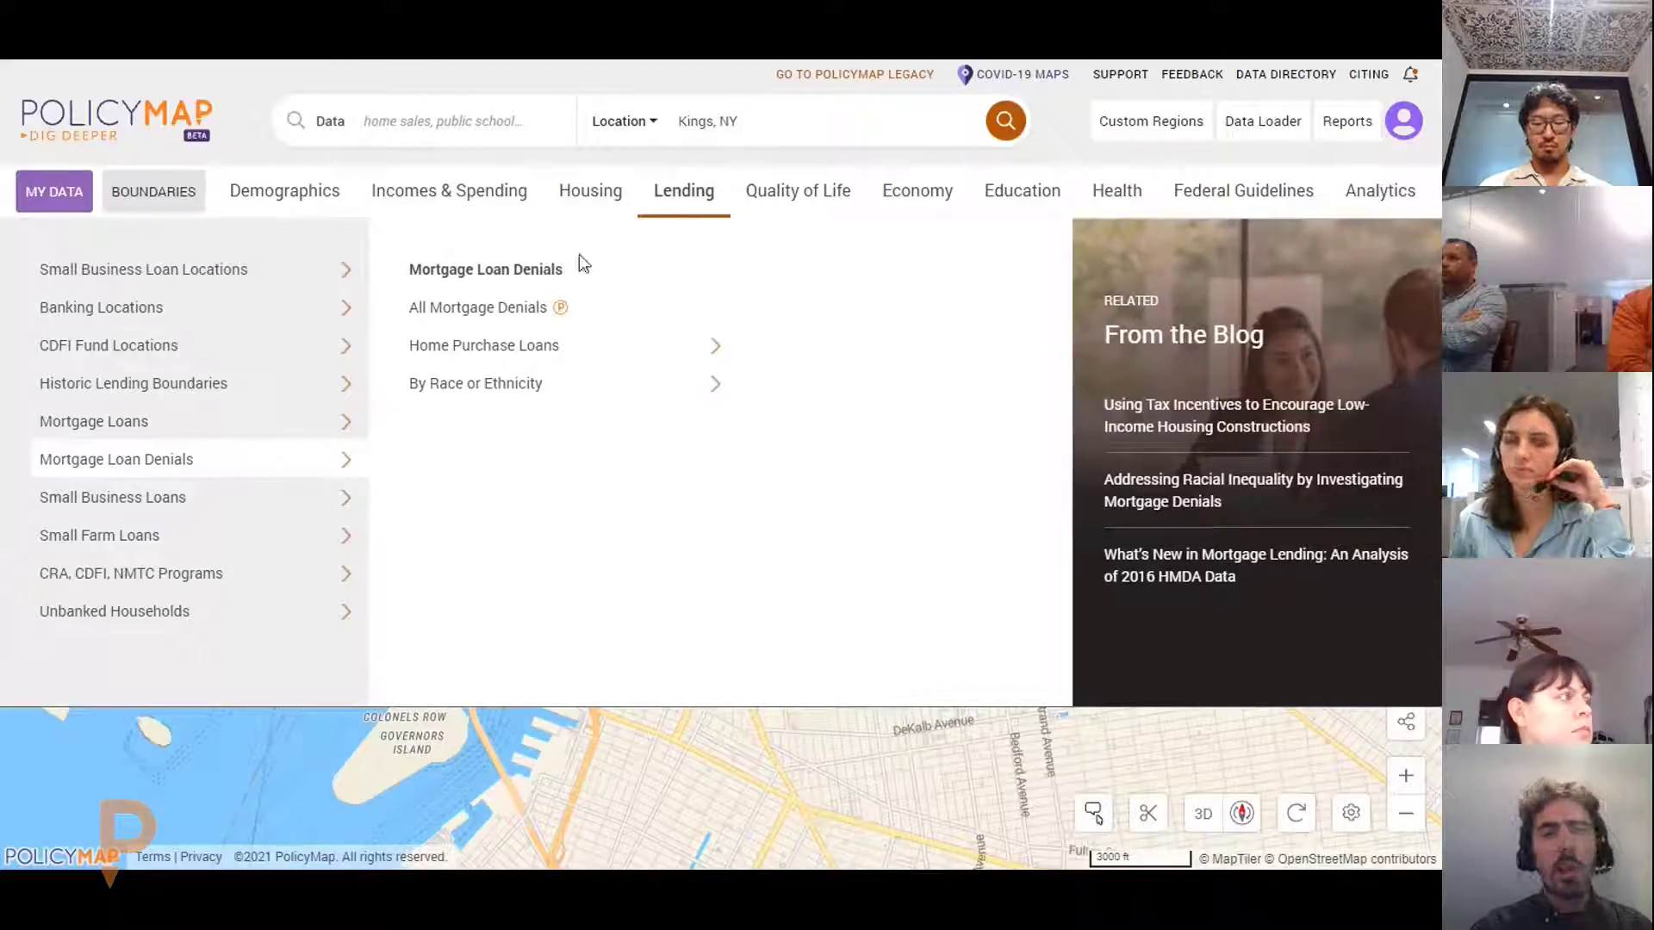
{"action": "left_click", "coordinate": [298, 314]}
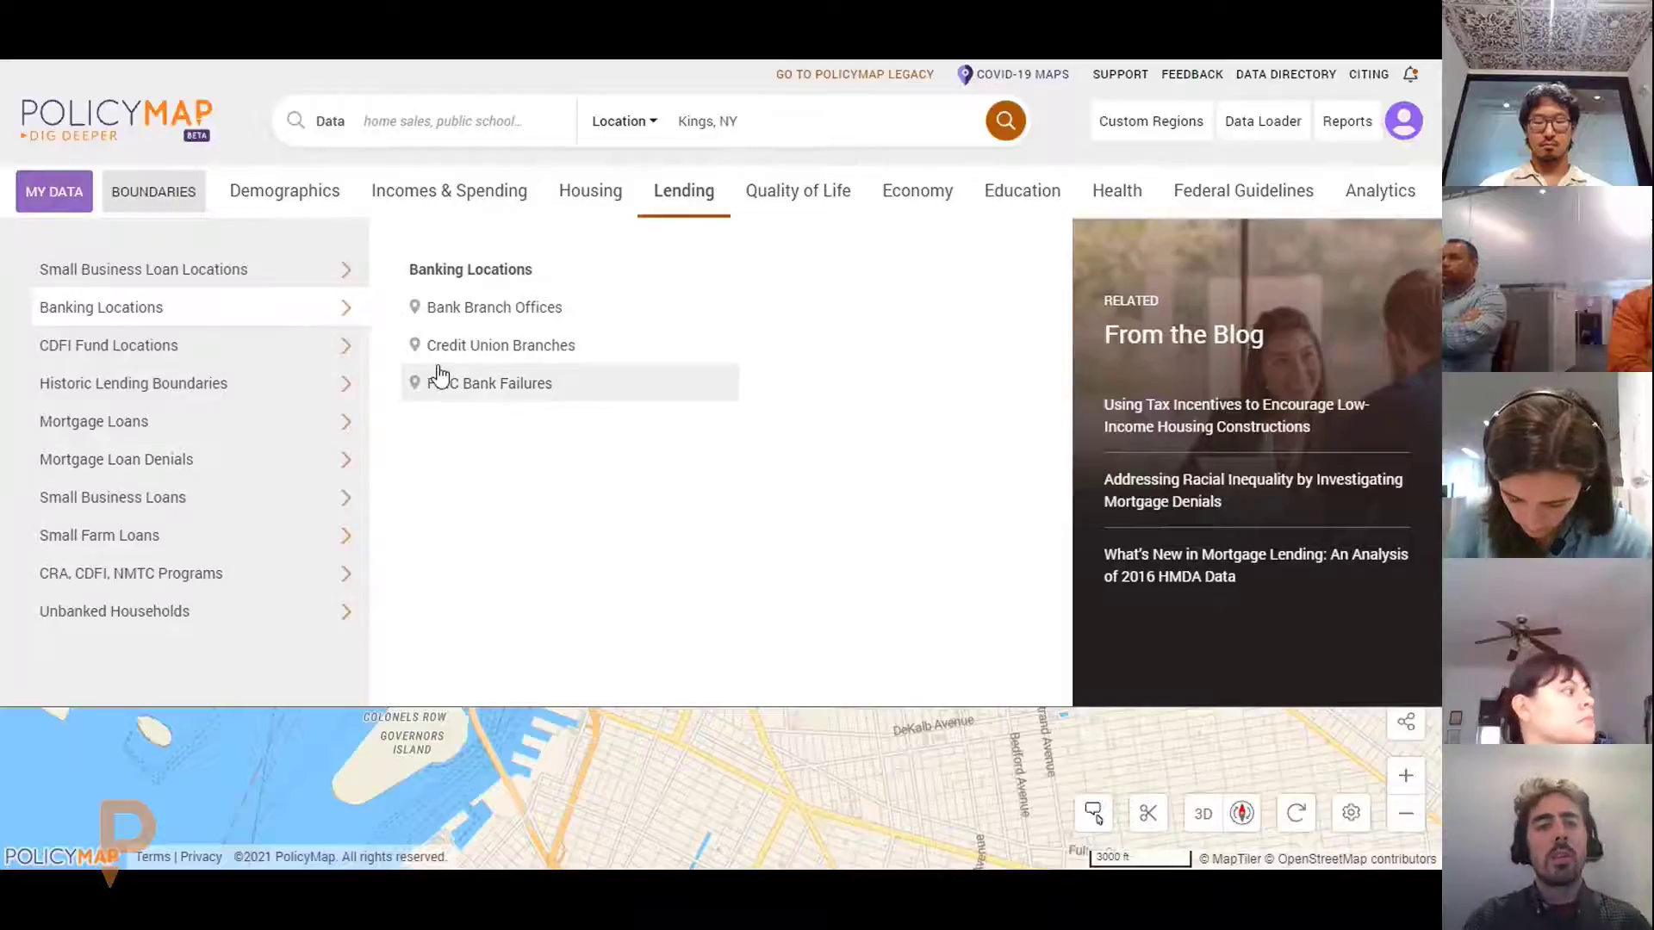
{"action": "left_click", "coordinate": [262, 353]}
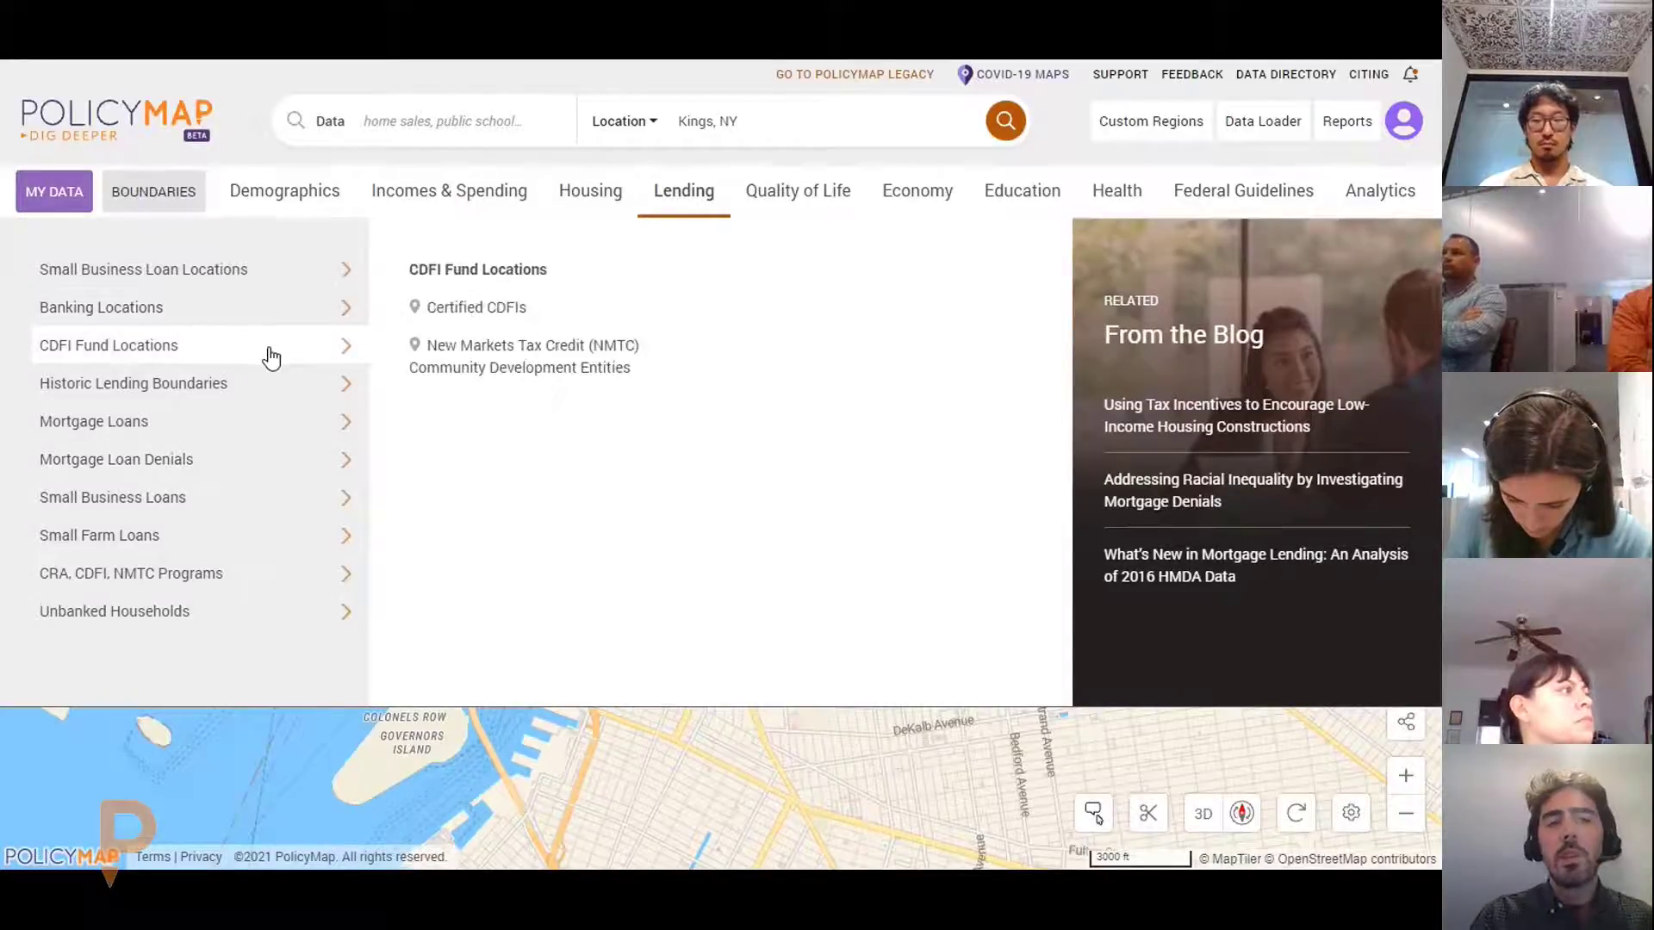
{"action": "left_click", "coordinate": [777, 194]}
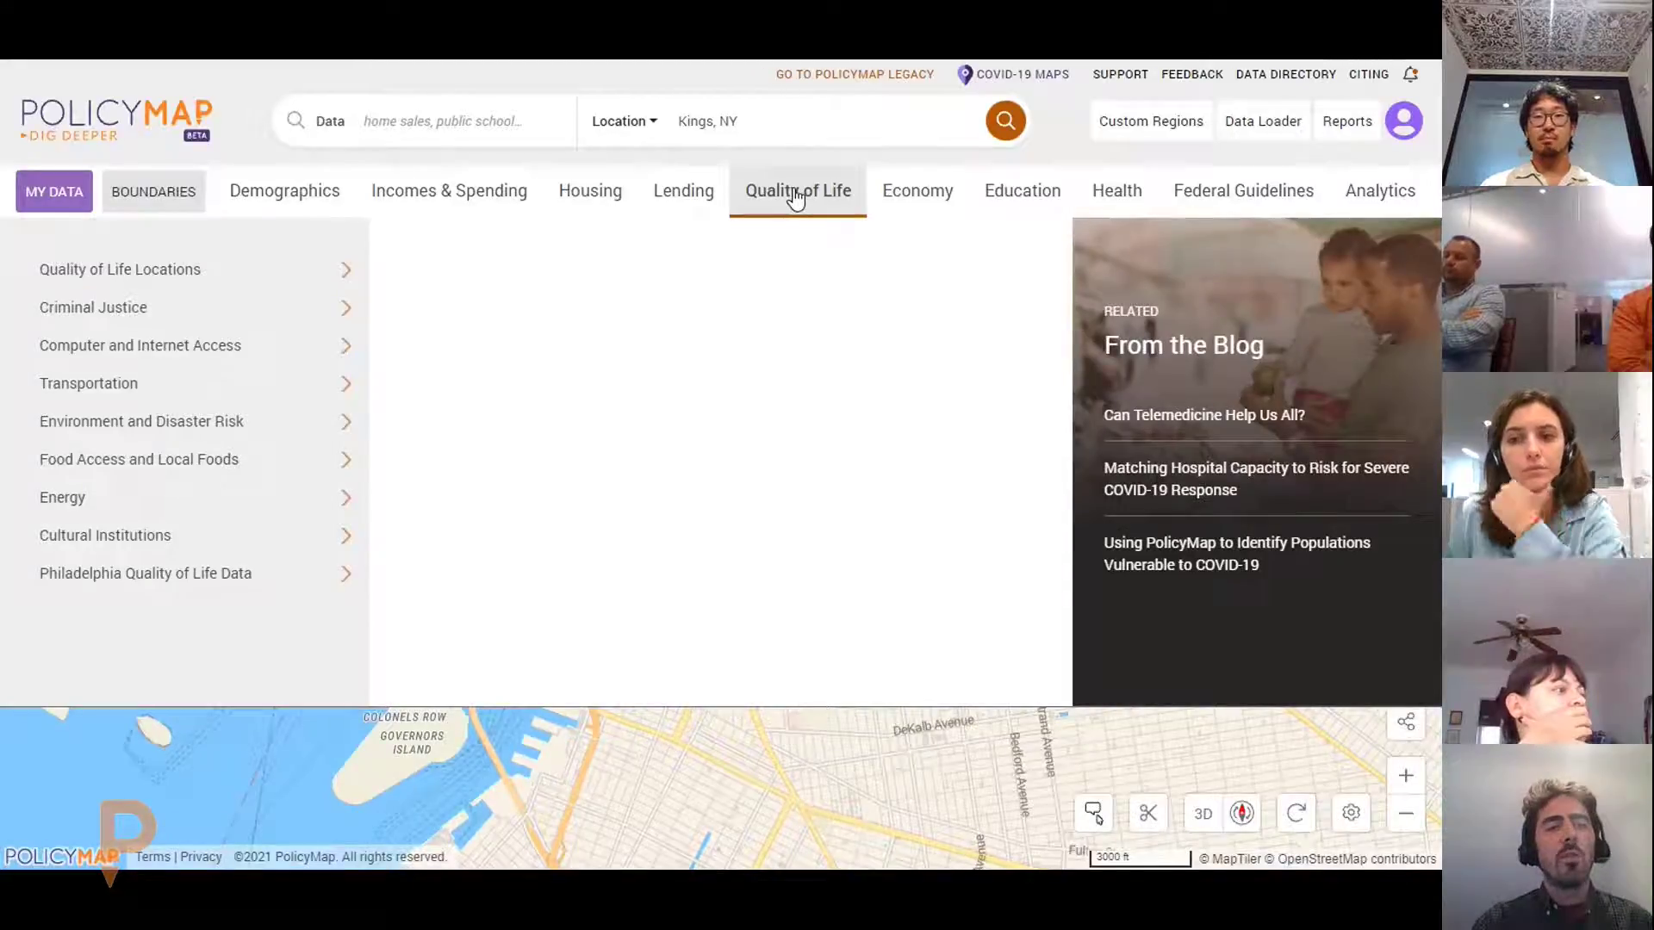
Page through the Economy, Education, Health and Federal Guidelines data menus
{"action": "left_click", "coordinate": [930, 187]}
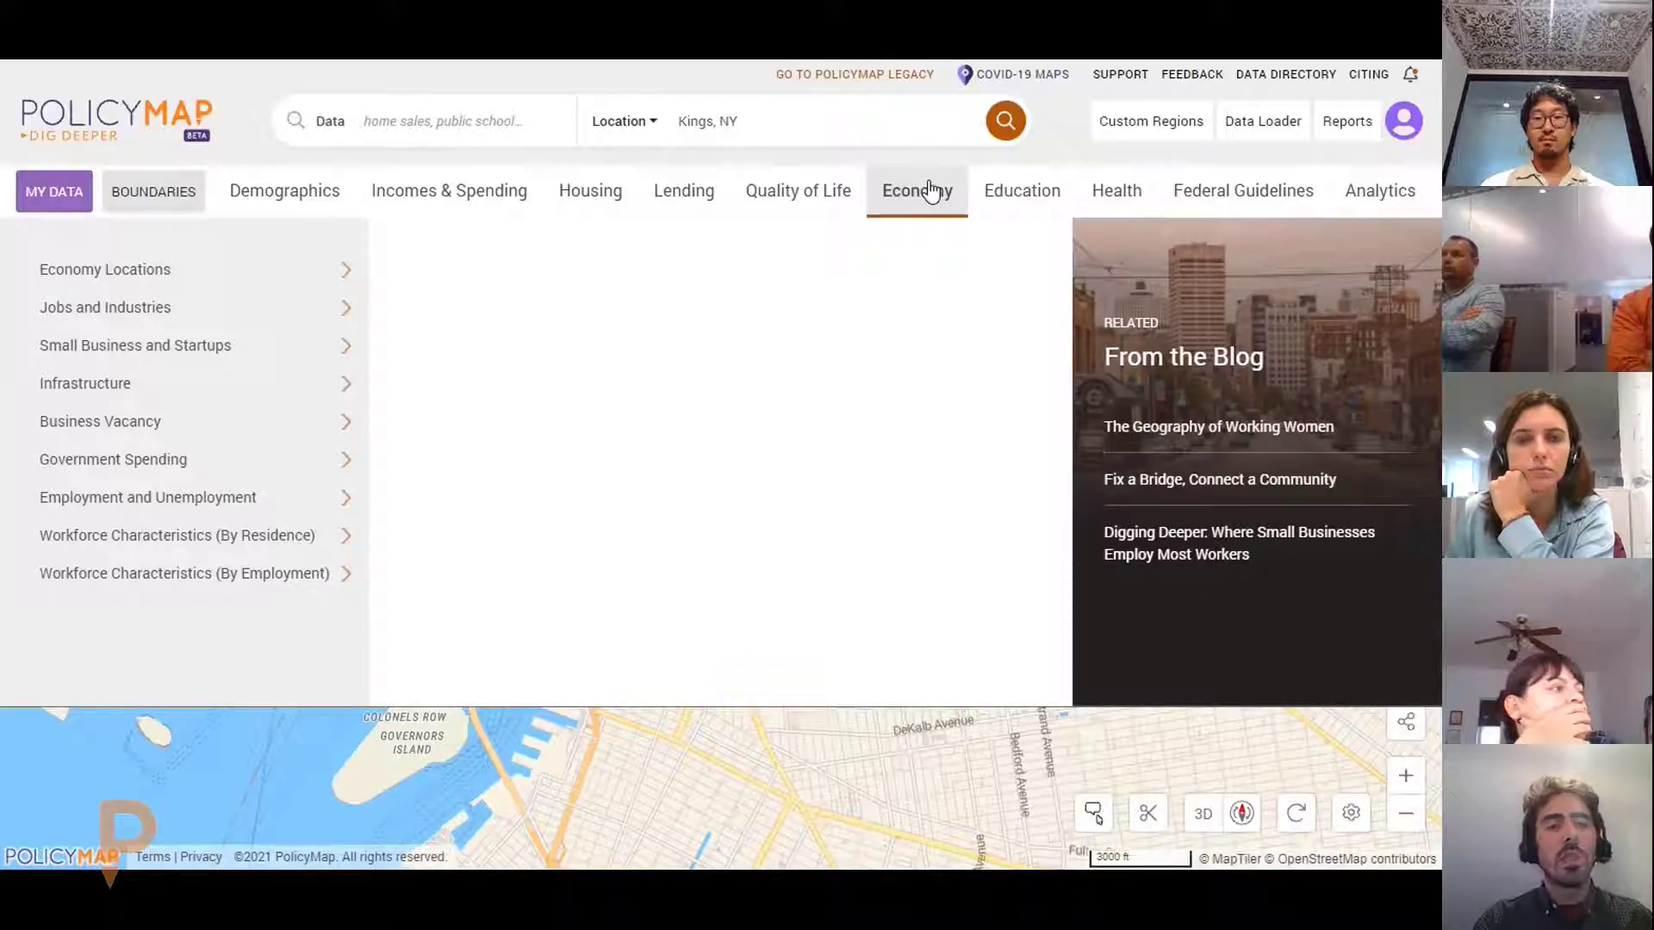
{"action": "left_click", "coordinate": [999, 196]}
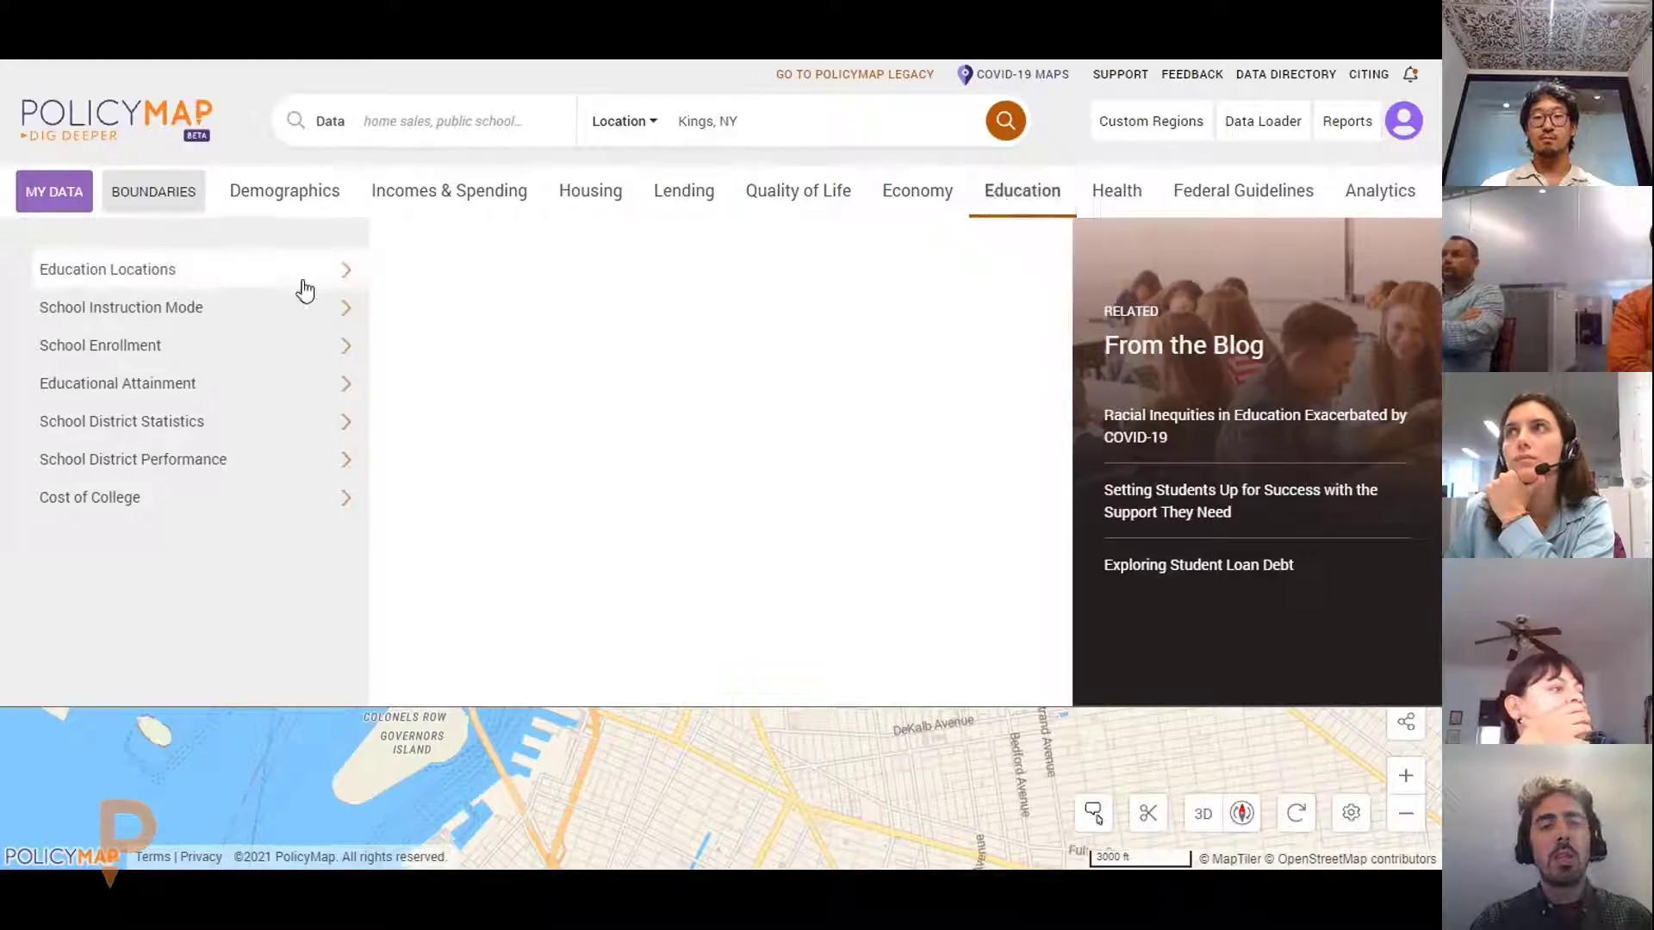
{"action": "mouse_move", "coordinate": [303, 288]}
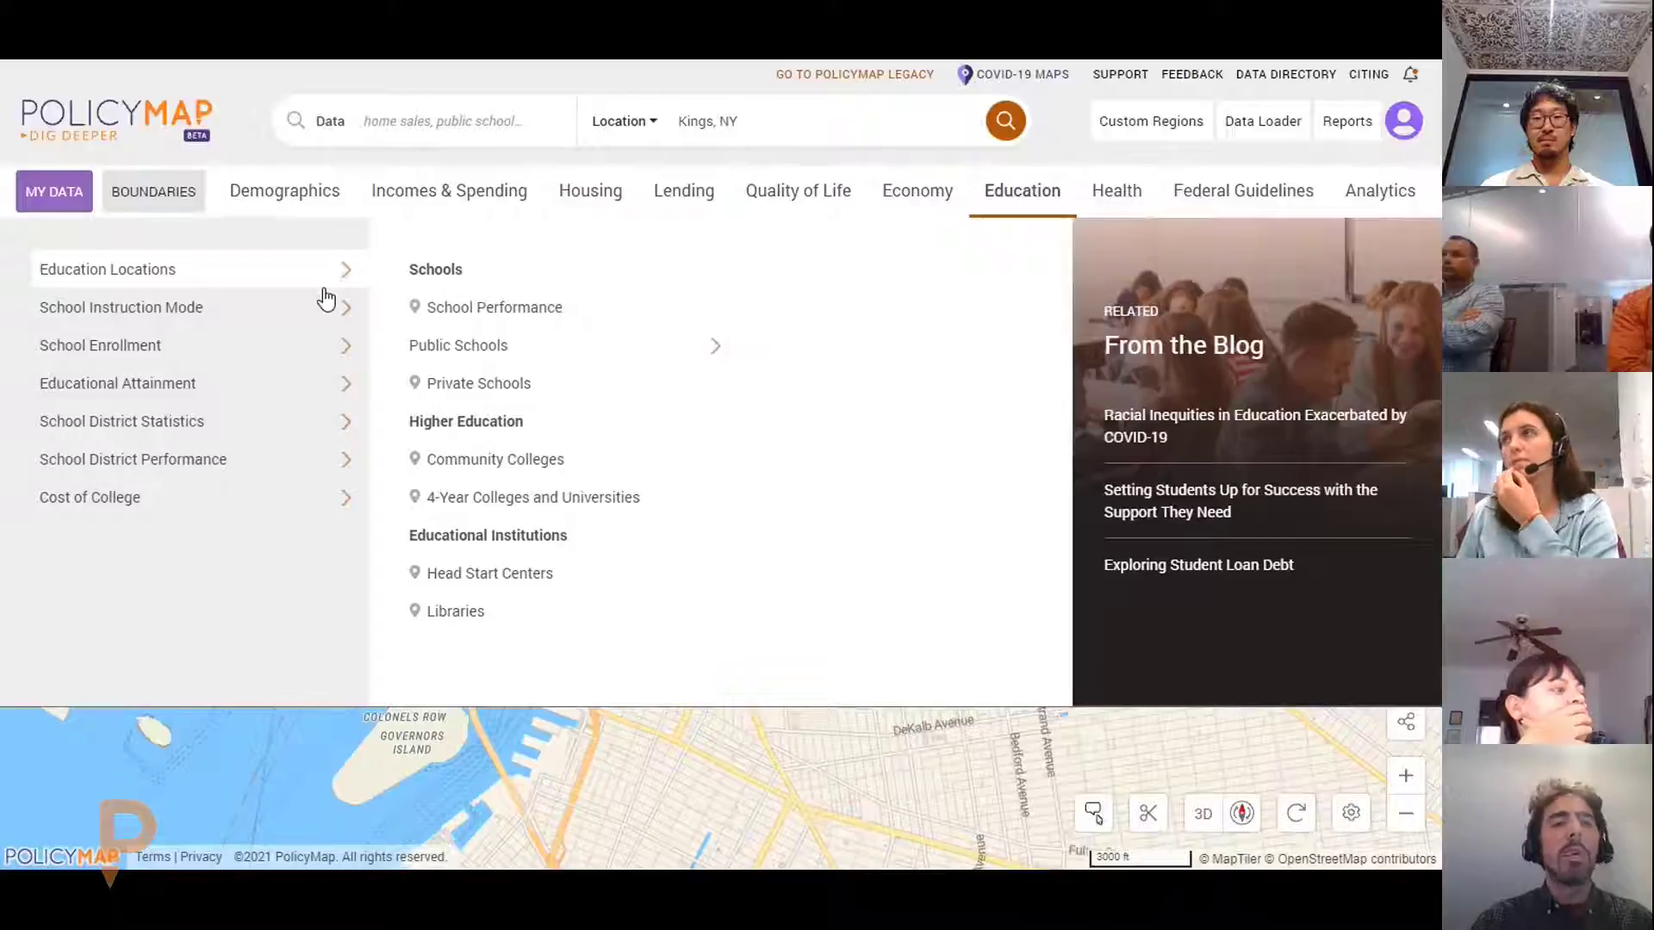
{"action": "mouse_move", "coordinate": [259, 446]}
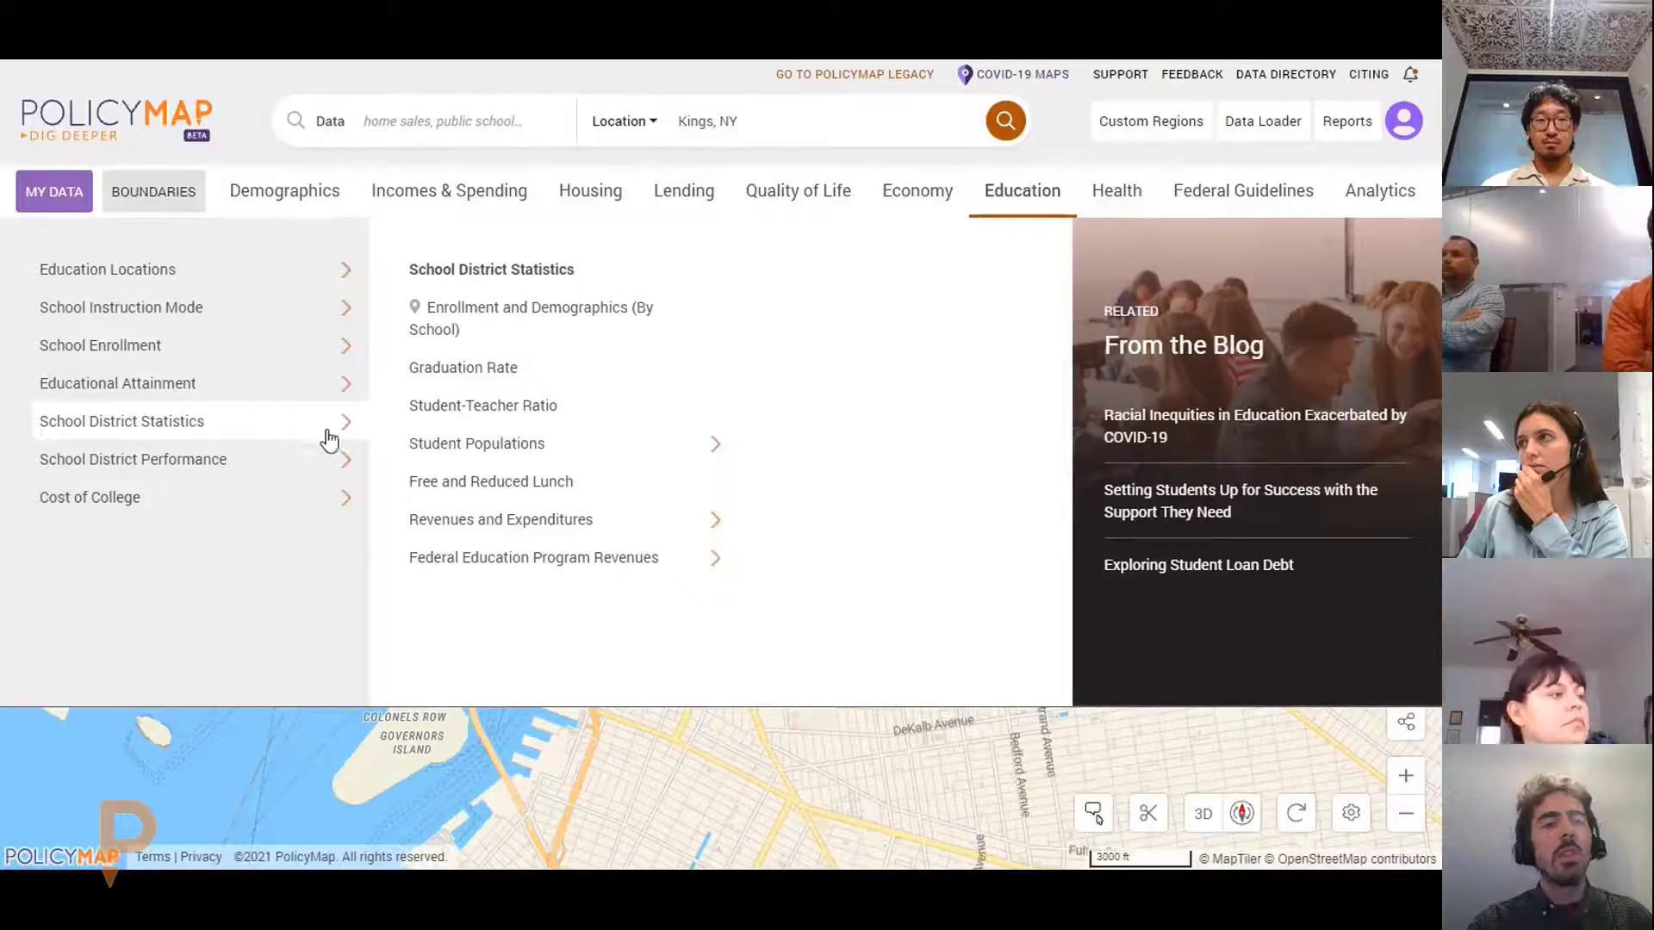
{"action": "left_click", "coordinate": [1098, 215]}
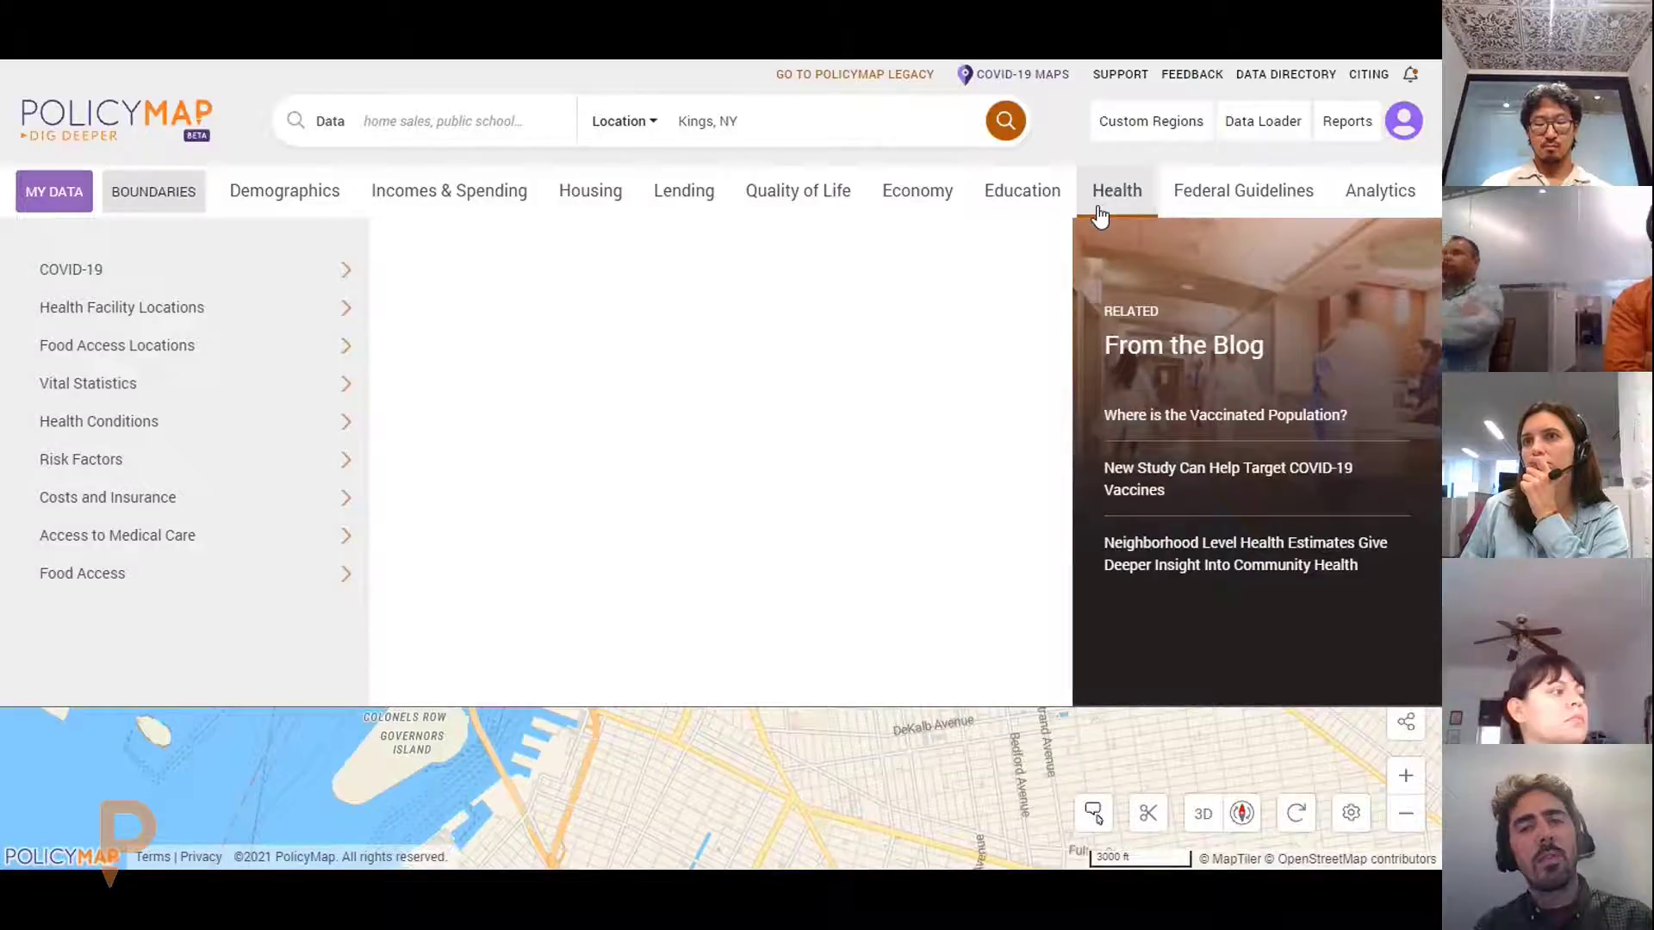
{"action": "left_click", "coordinate": [1167, 196]}
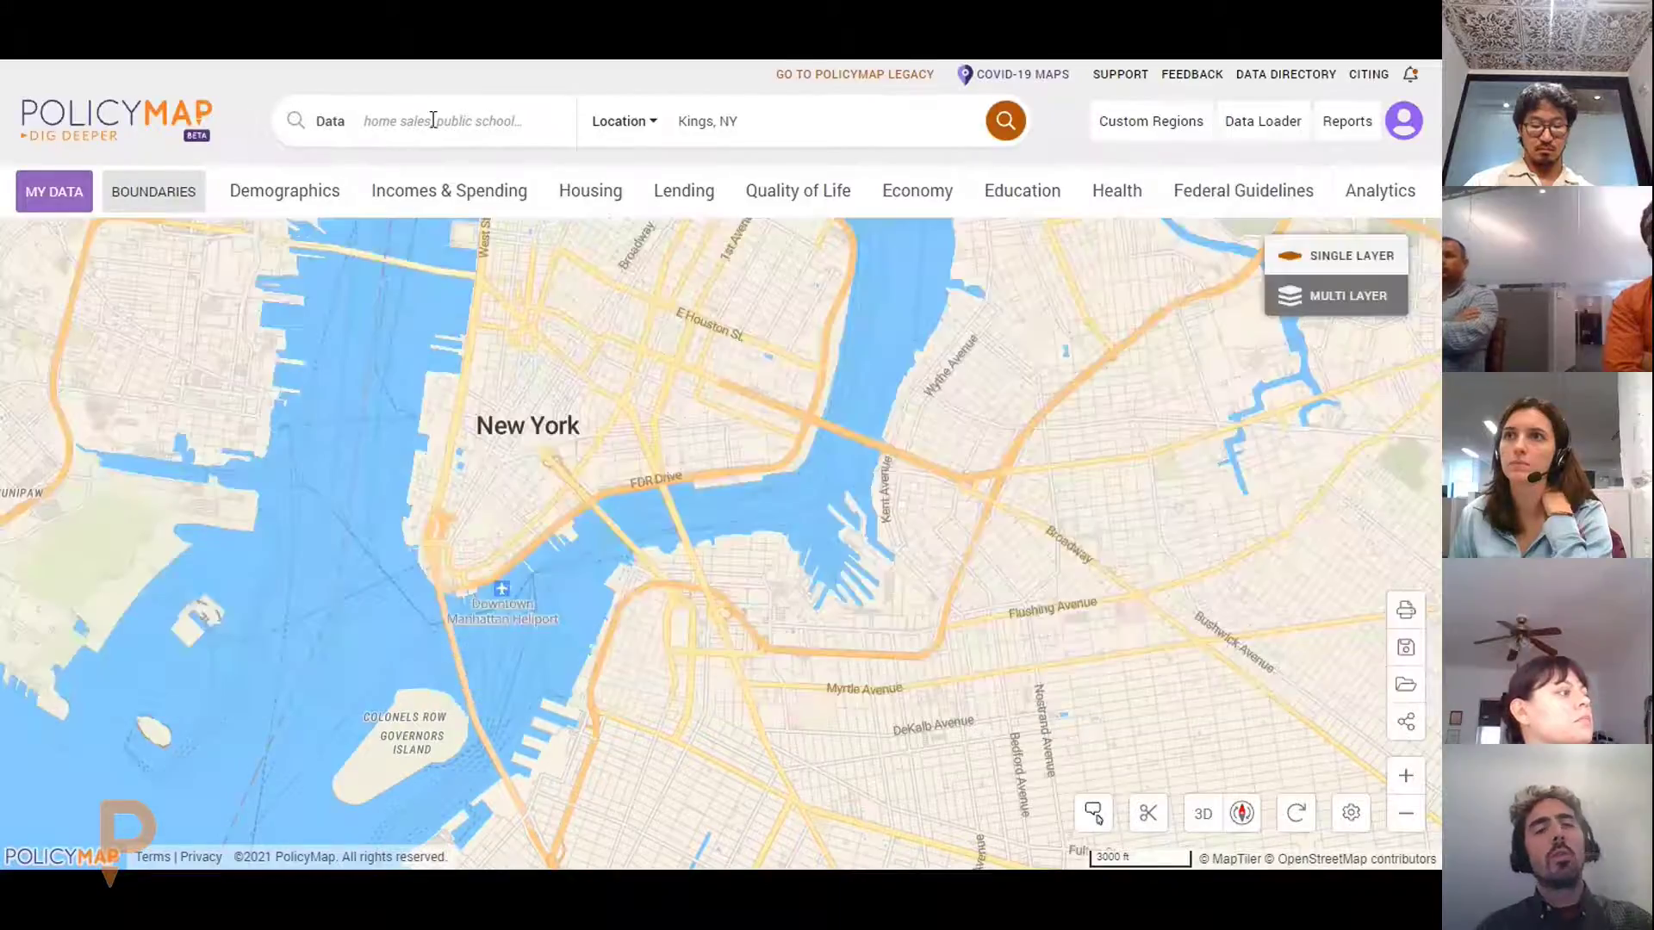
Search data for 'renters', map percent of households that rent, then remove that layer
{"action": "left_click", "coordinate": [431, 120]}
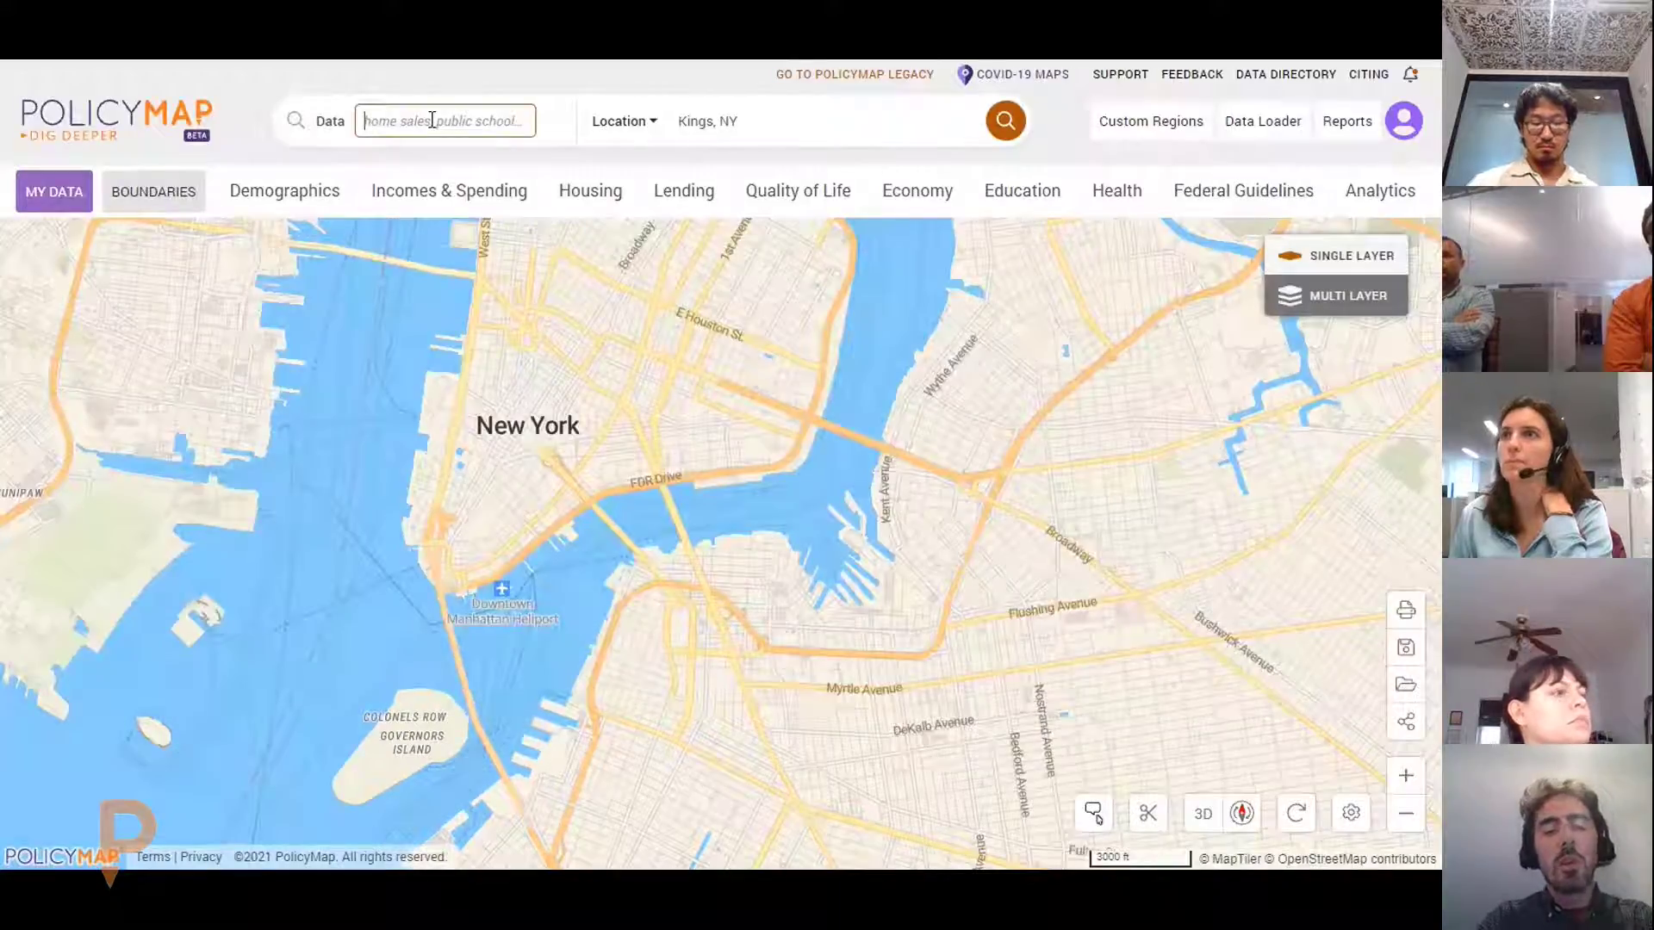
{"action": "type", "text": "renters"}
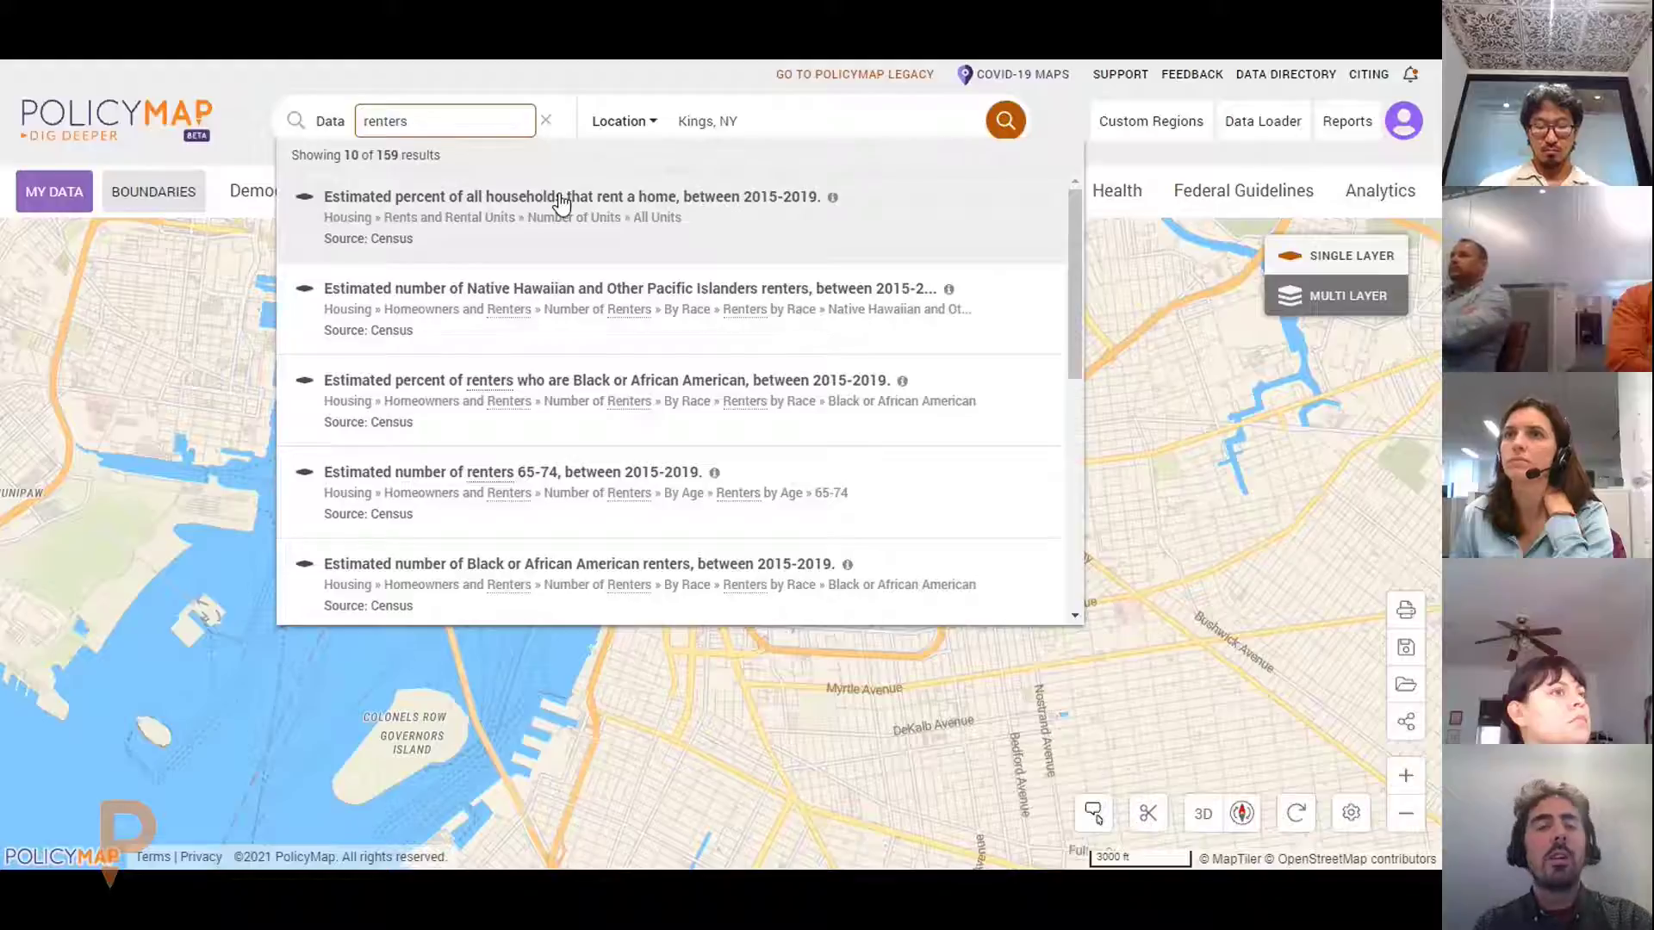
{"action": "left_click", "coordinate": [560, 204]}
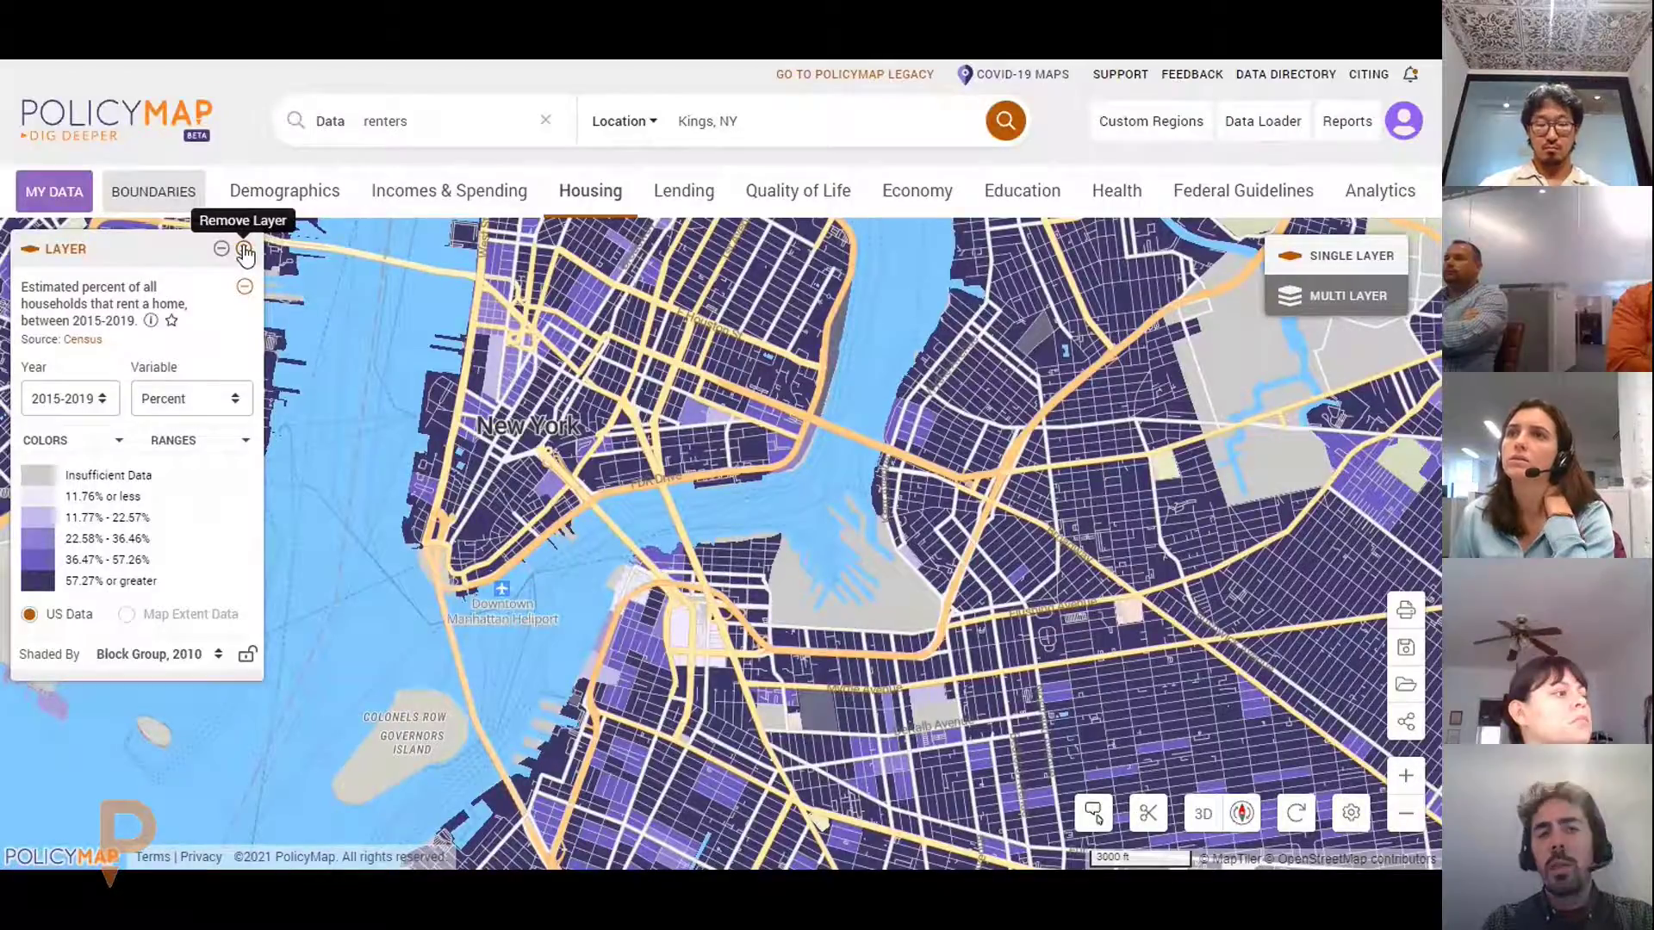
{"action": "left_click", "coordinate": [245, 251]}
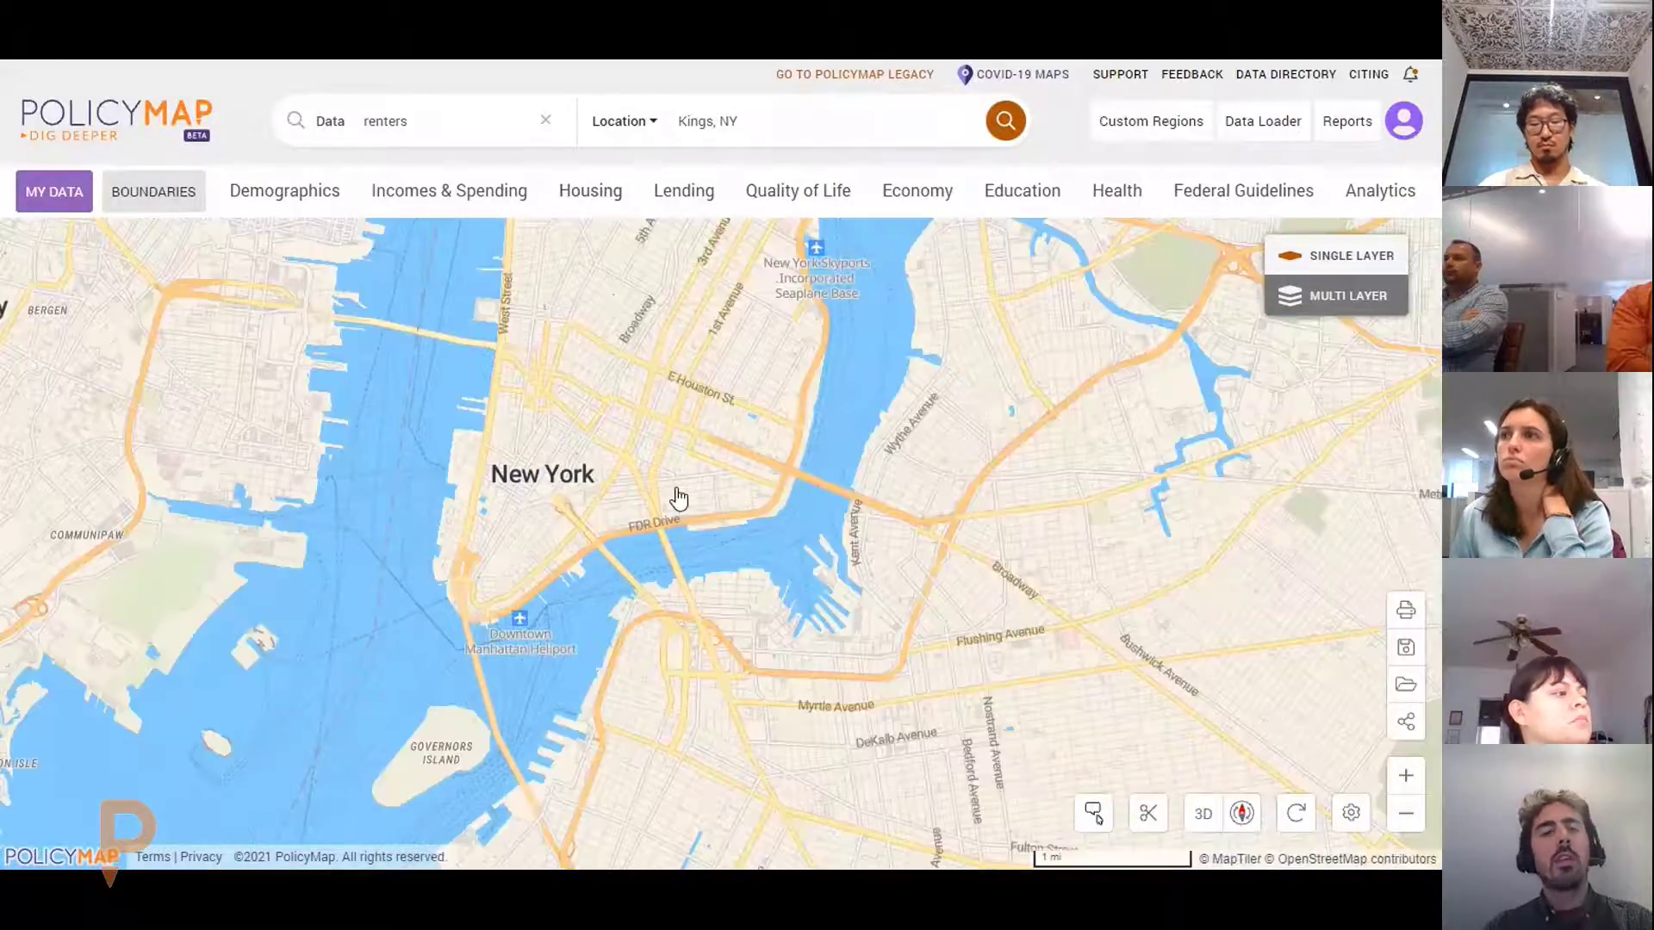
{"action": "left_click_drag", "start_coordinate": [678, 497], "coordinate": [770, 474]}
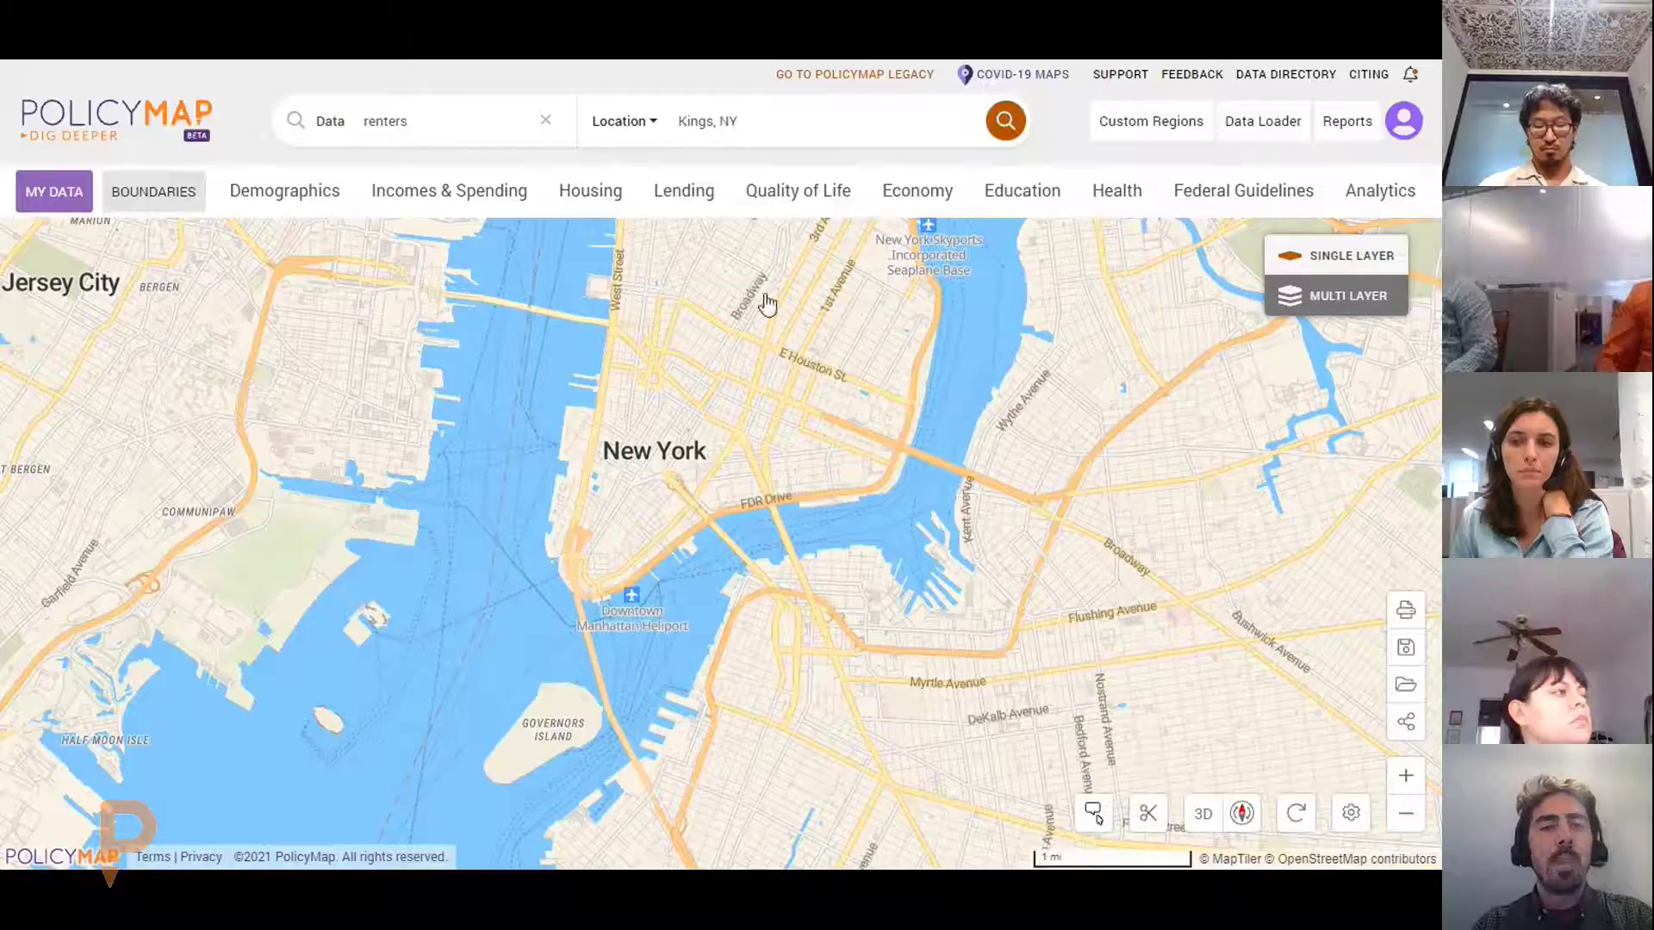
Map All under Incomes & Spending > Poverty > Families in Poverty, by census tract
{"action": "left_click", "coordinate": [436, 184]}
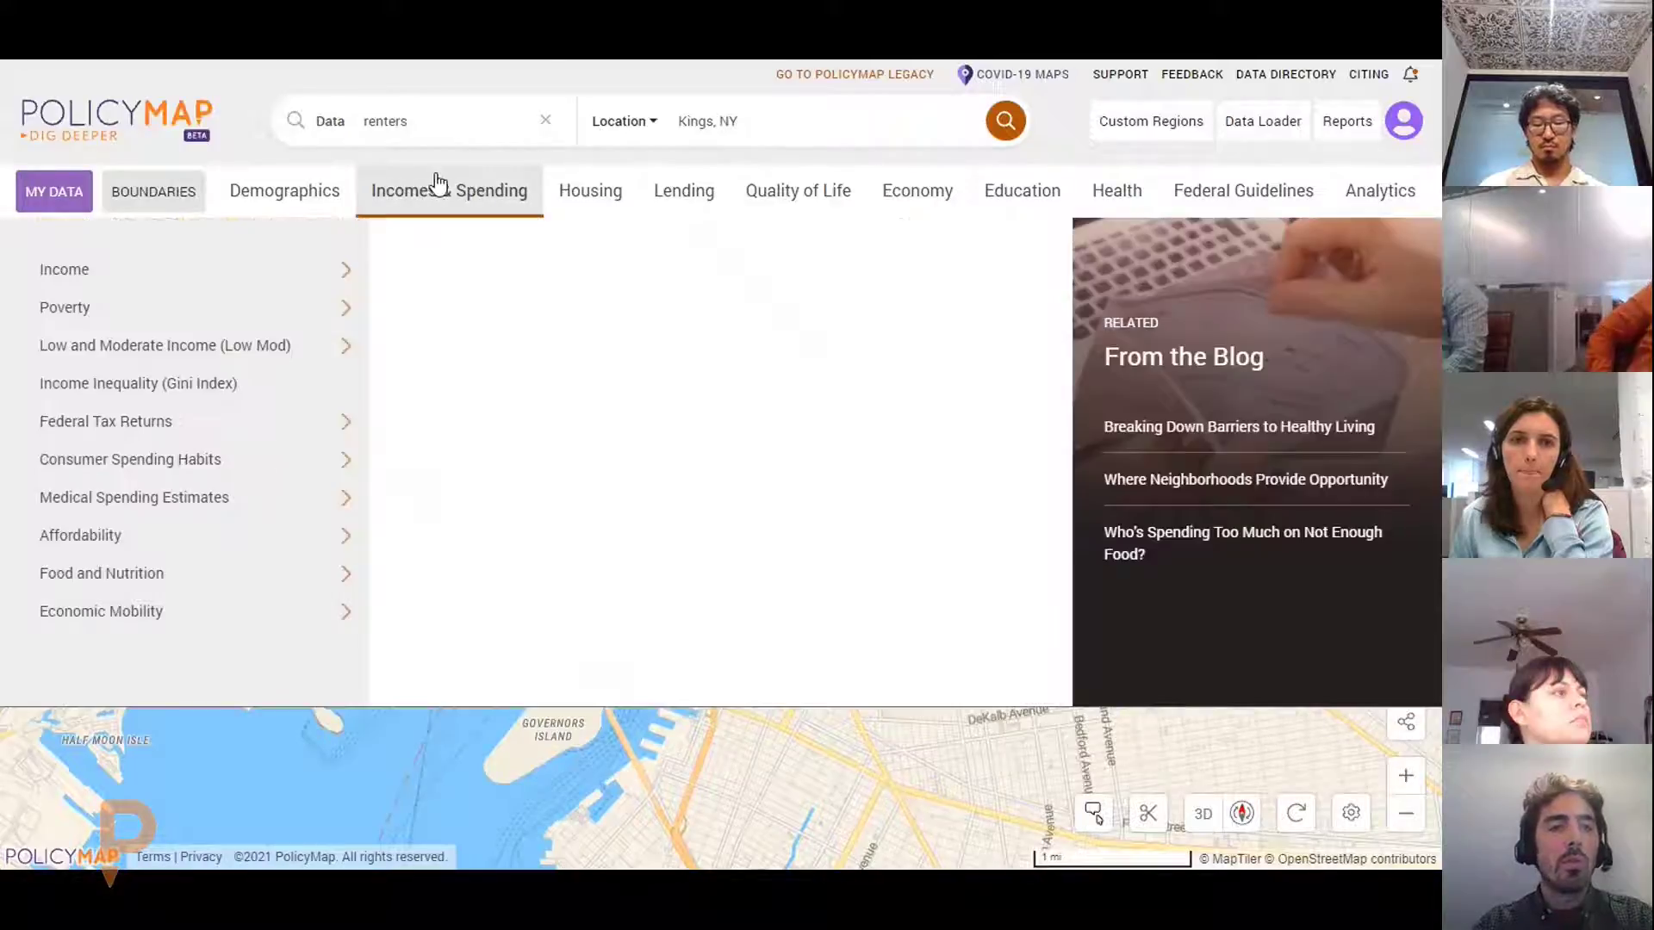
{"action": "left_click", "coordinate": [295, 318]}
{"action": "left_click", "coordinate": [554, 343]}
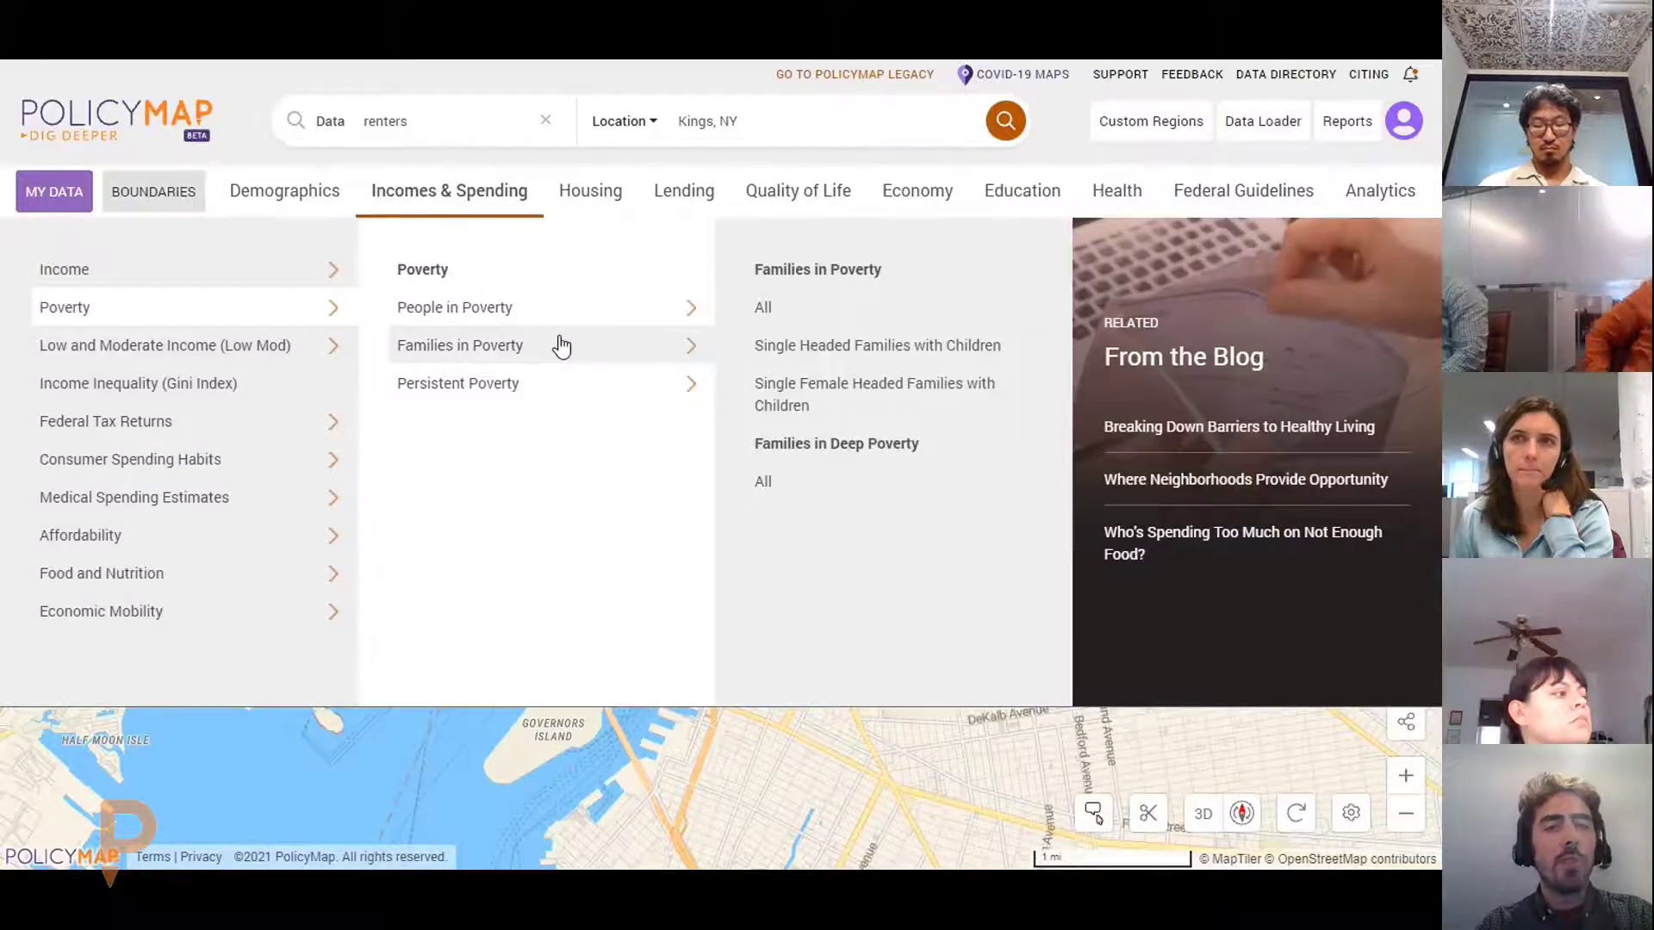
{"action": "left_click", "coordinate": [809, 315]}
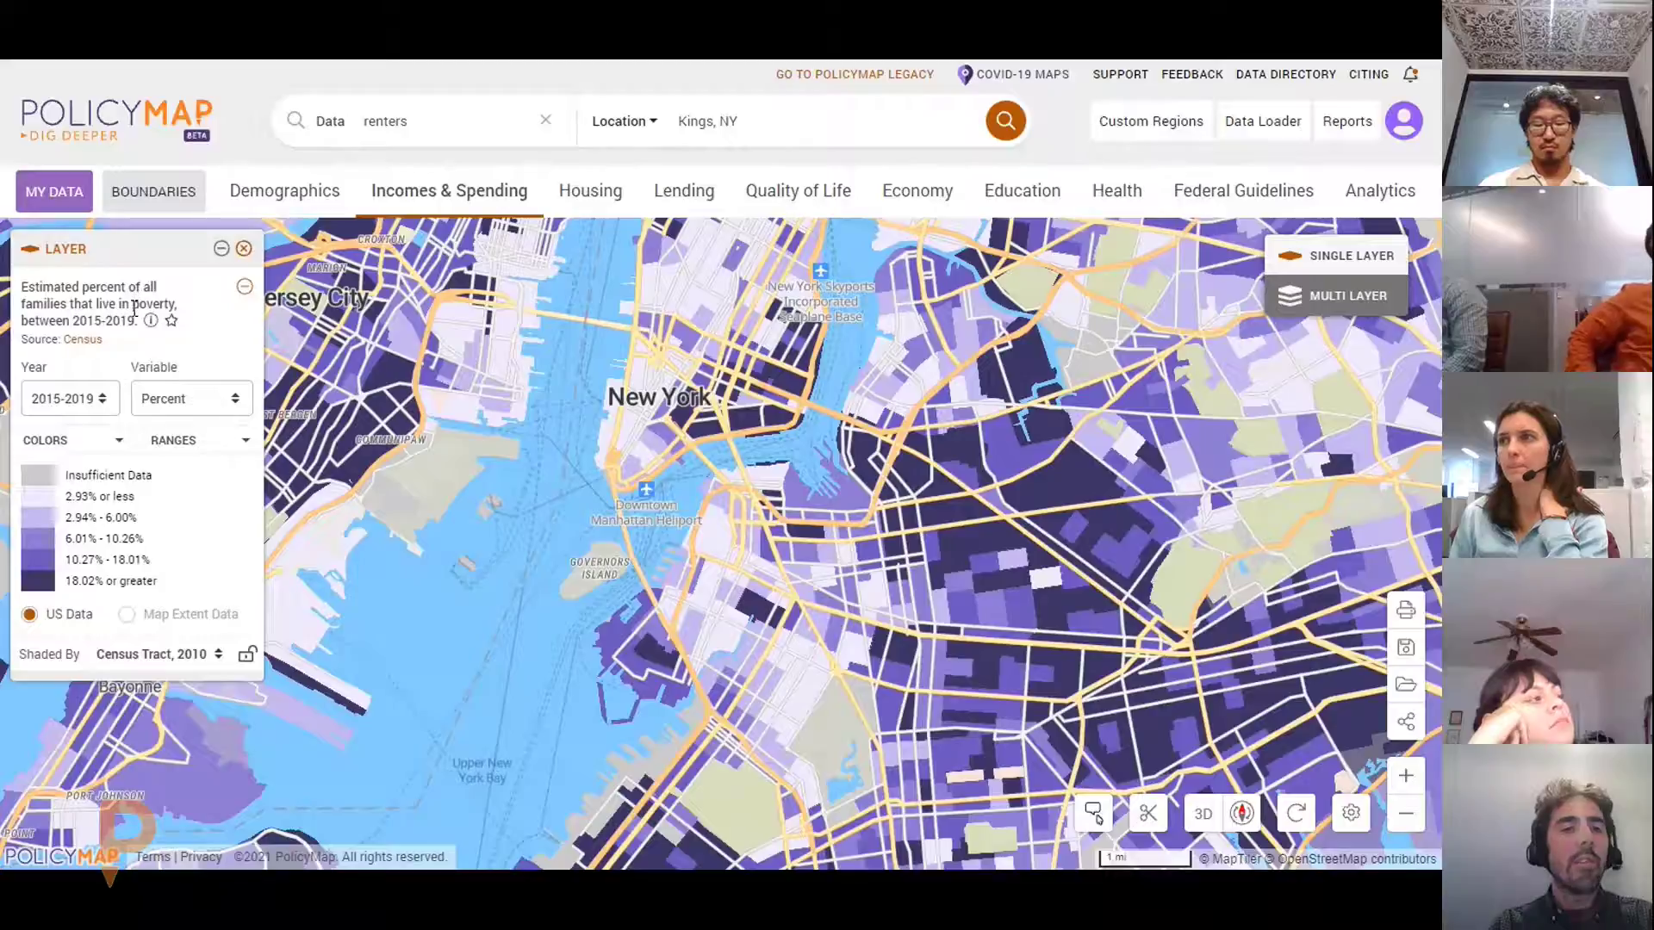
Read the Census data source entry in the Data Dictionary, then return to the map tab
{"action": "left_click", "coordinate": [100, 344]}
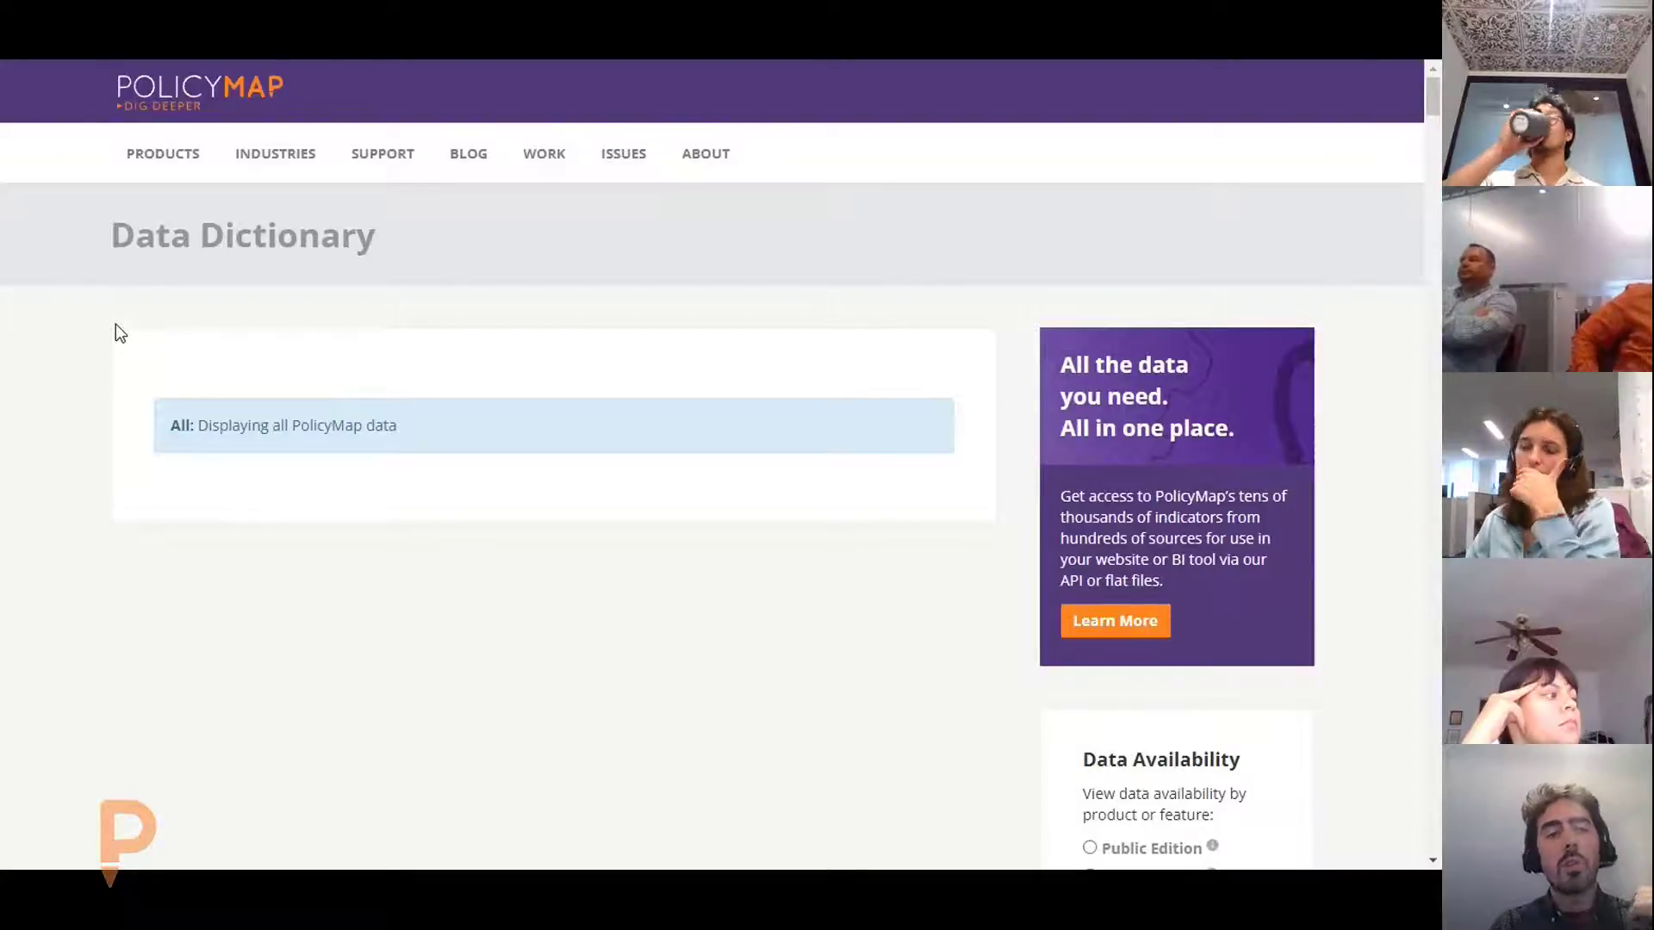
{"action": "key", "text": "F11"}
{"action": "scroll", "coordinate": [639, 498], "scroll_direction": "down", "scroll_amount": 1}
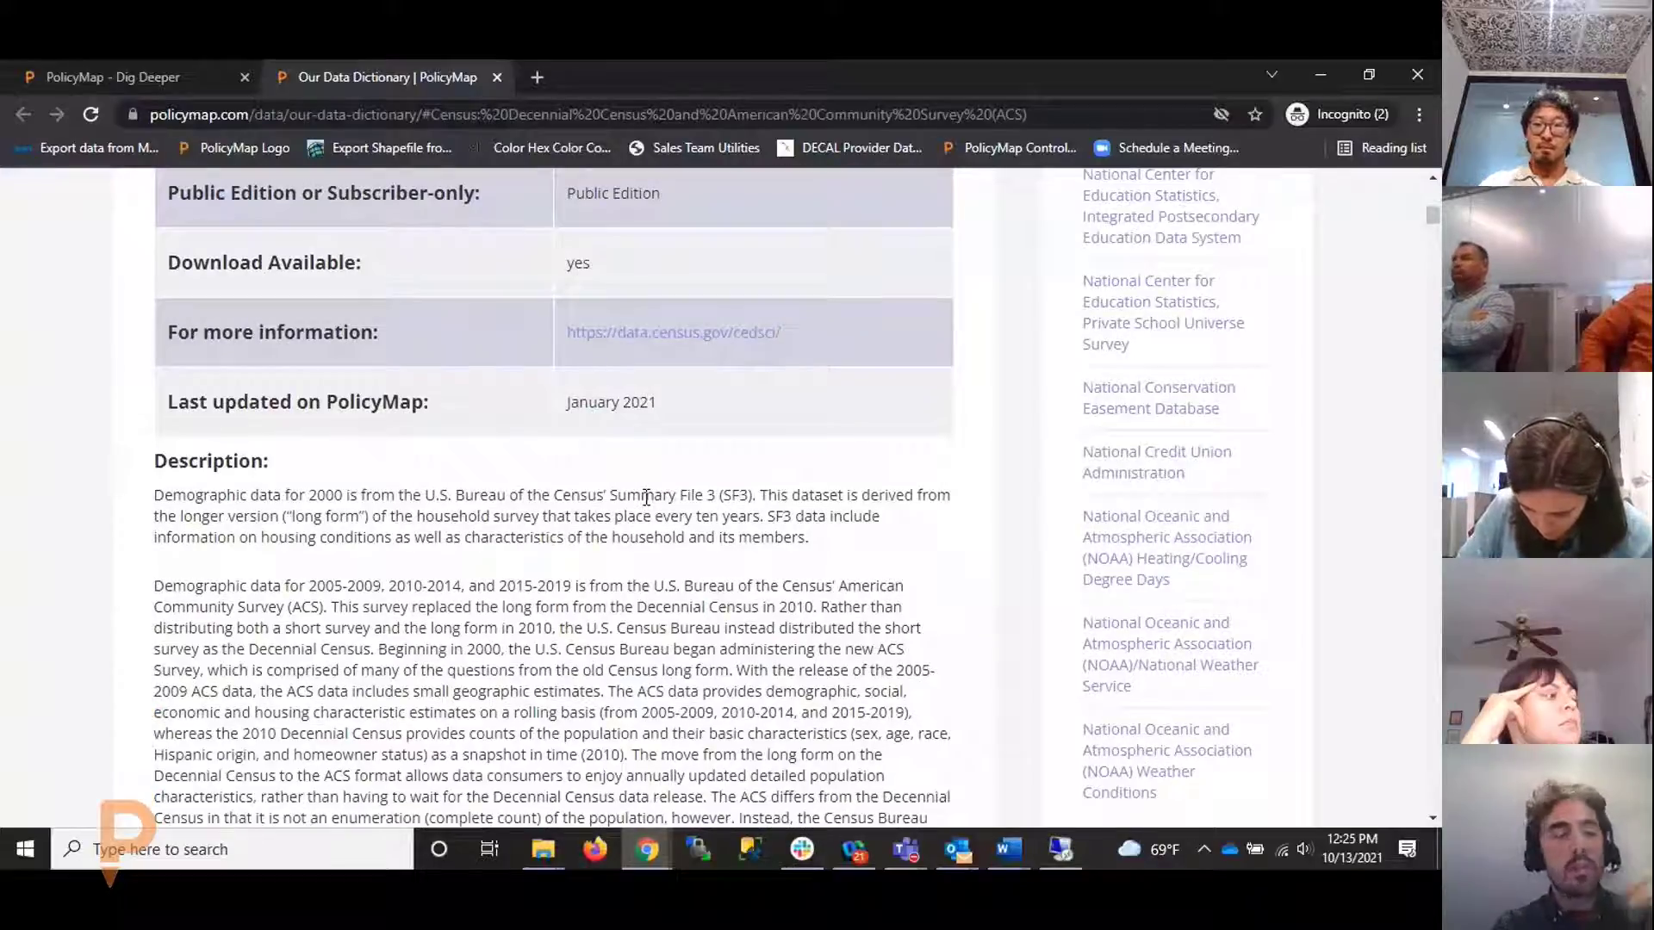
{"action": "left_click", "coordinate": [120, 77]}
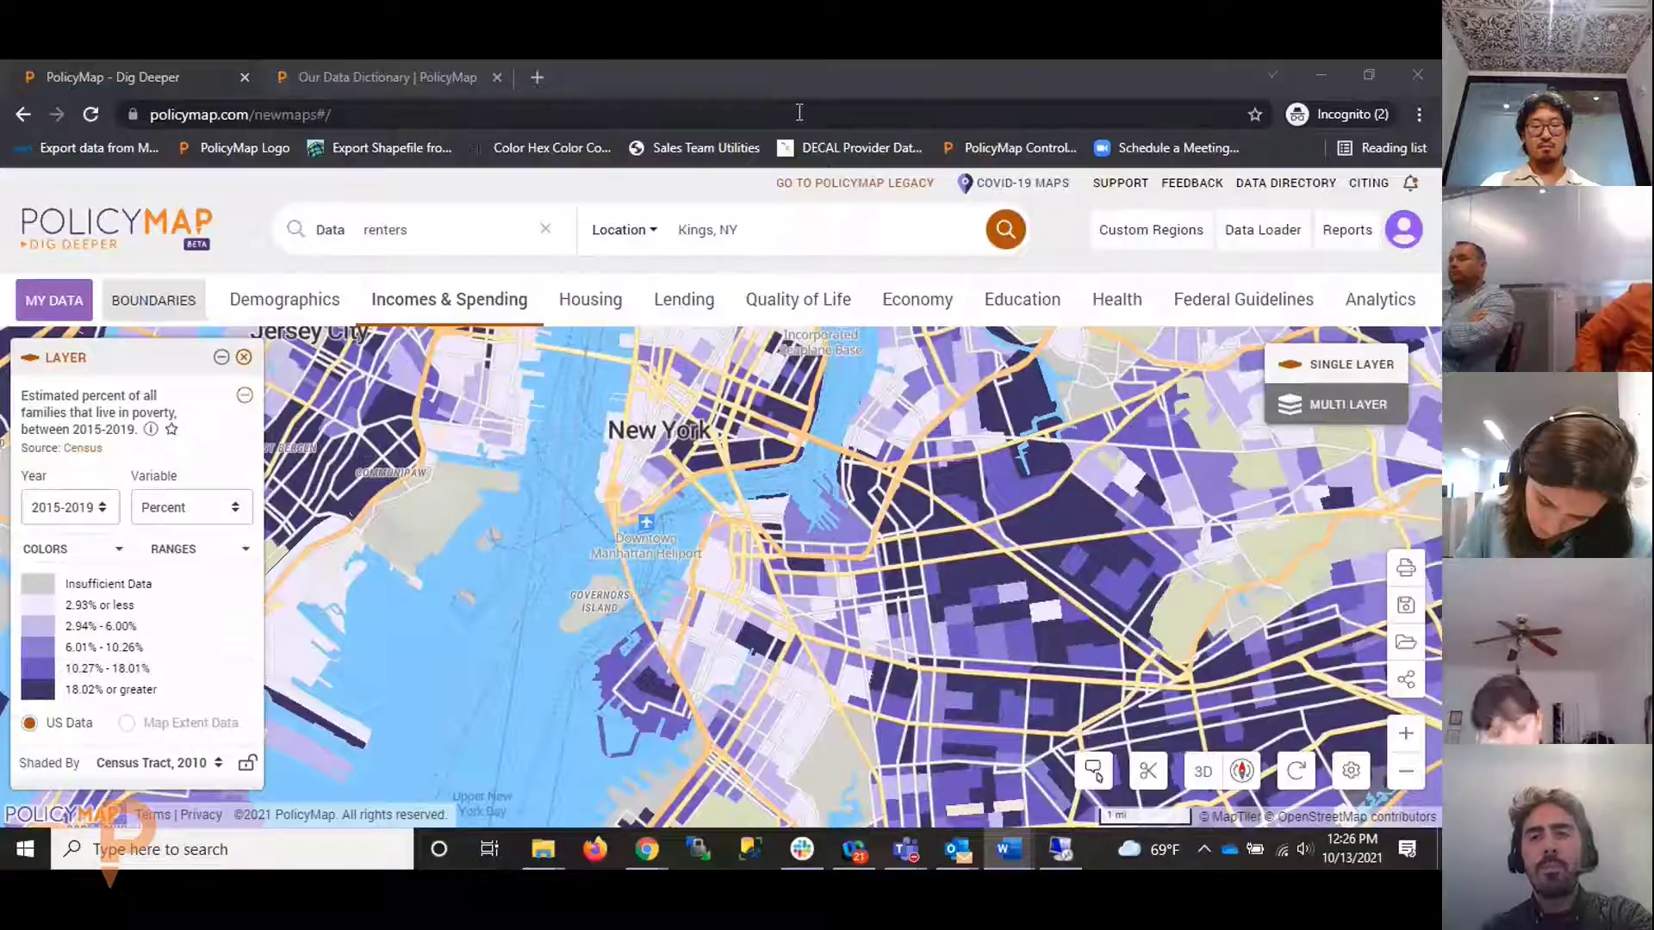
Focus the Chrome window and make it full screen with F11
{"action": "left_click", "coordinate": [1047, 231]}
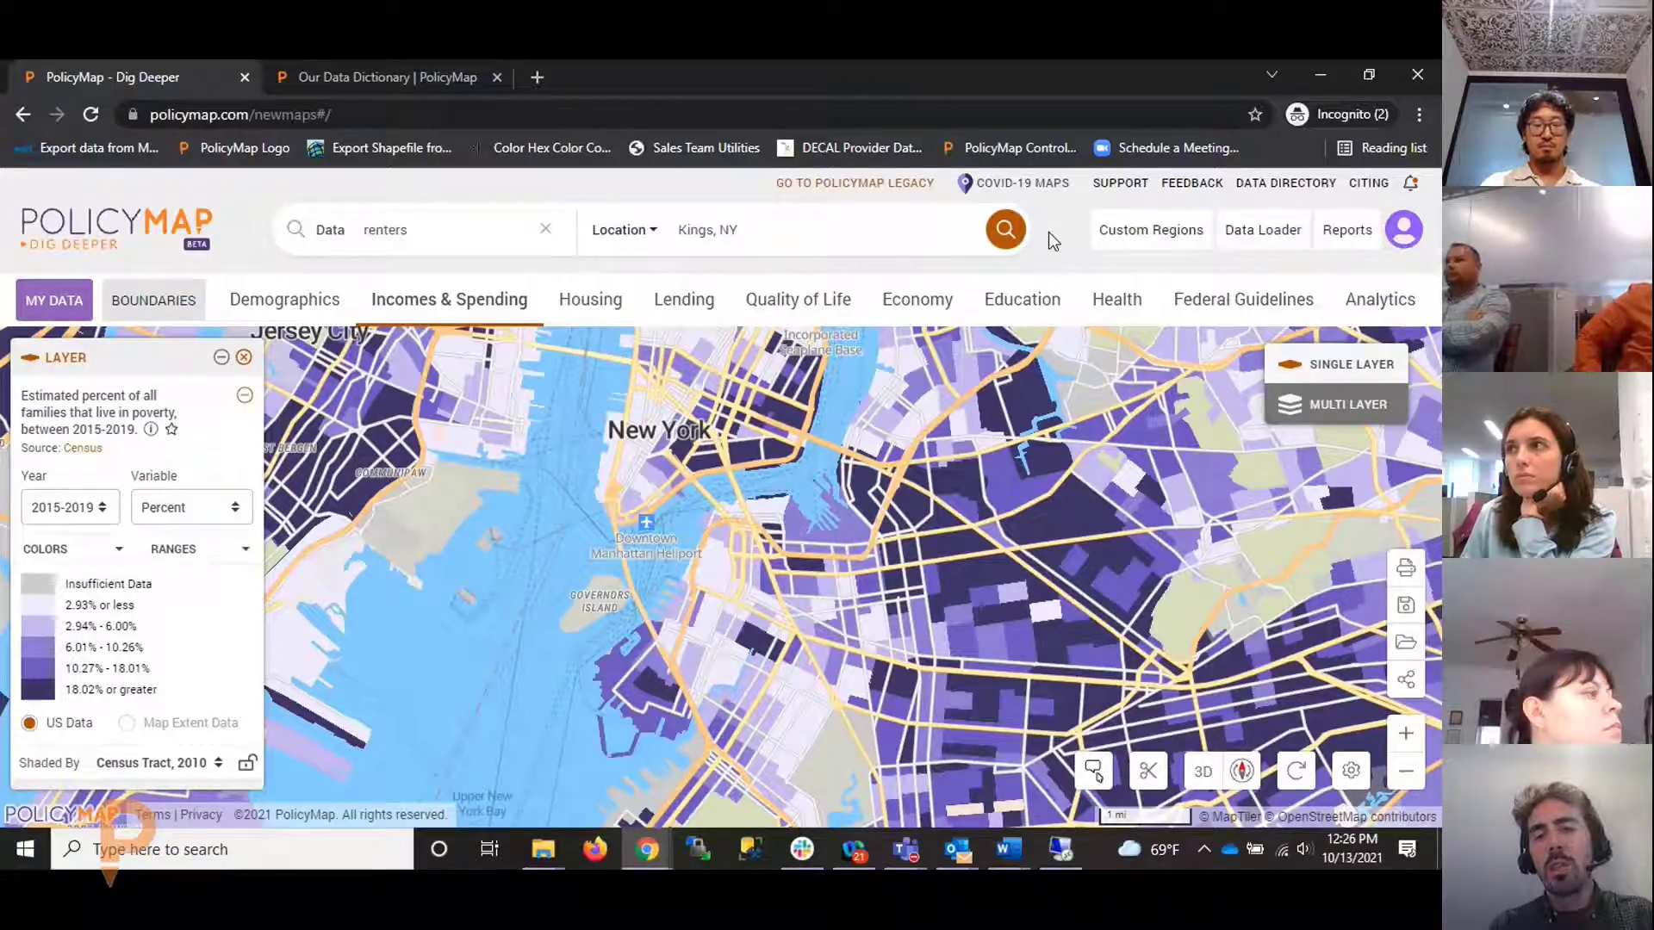
{"action": "key", "text": "F11"}
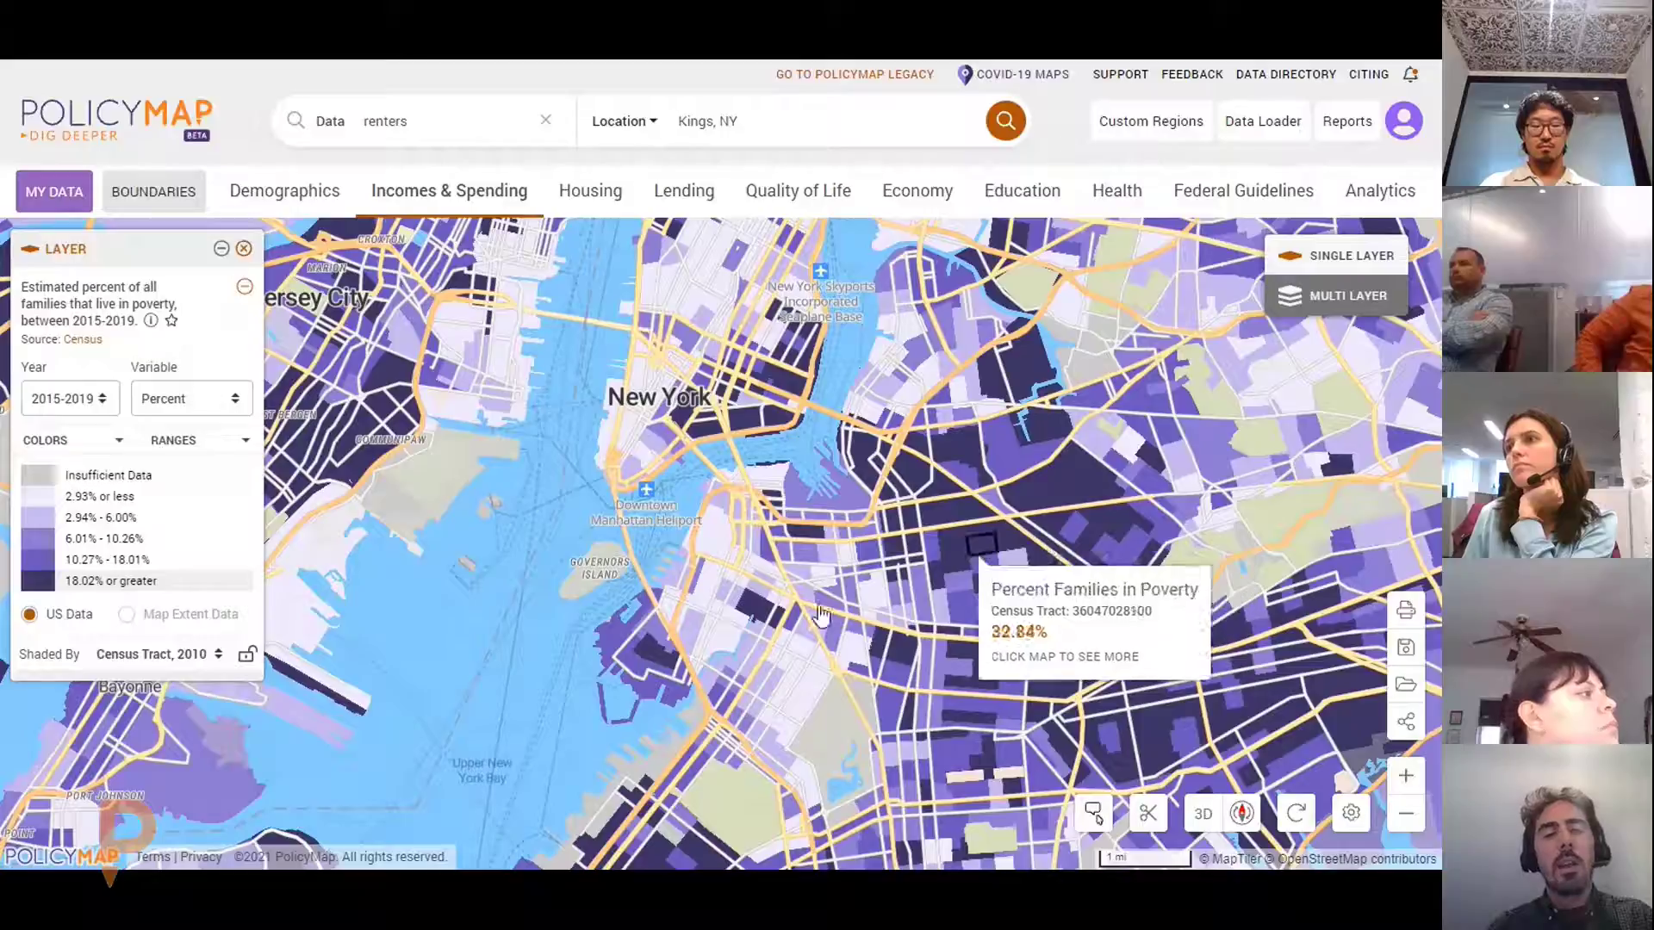
Filter legend ranges 18.02%+, 10.27%-18.01%, 6.01%-10.26%, restore all, then pan to Brooklyn
{"action": "left_click", "coordinate": [186, 589]}
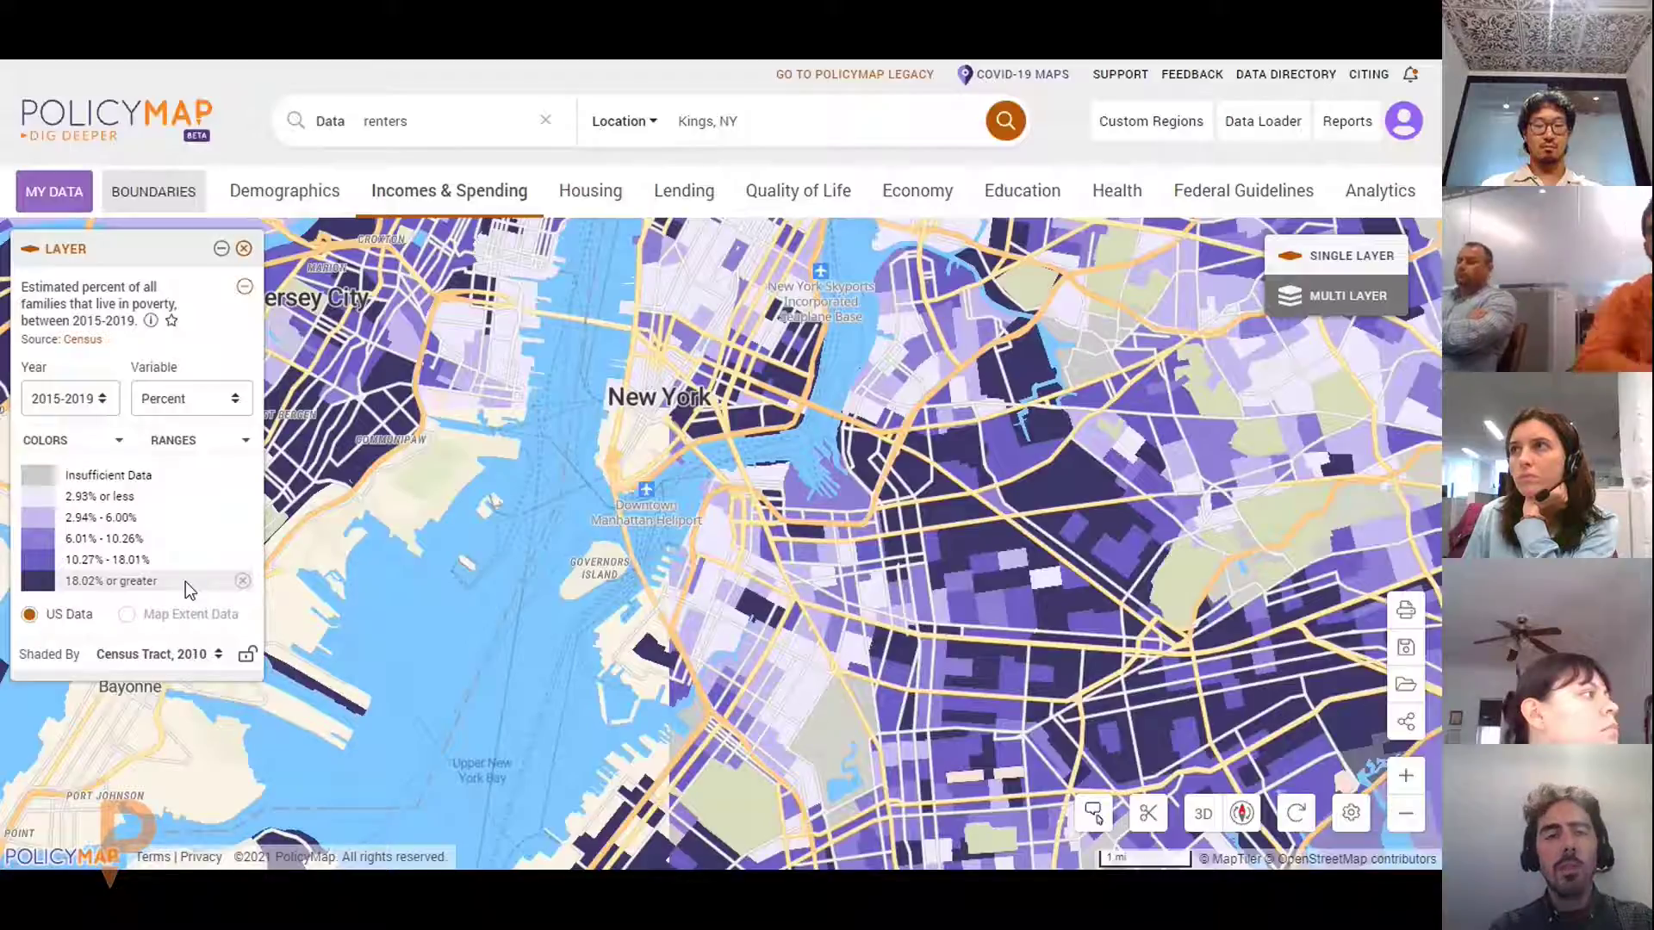
{"action": "left_click", "coordinate": [186, 560]}
{"action": "left_click", "coordinate": [186, 540]}
{"action": "left_click", "coordinate": [244, 541]}
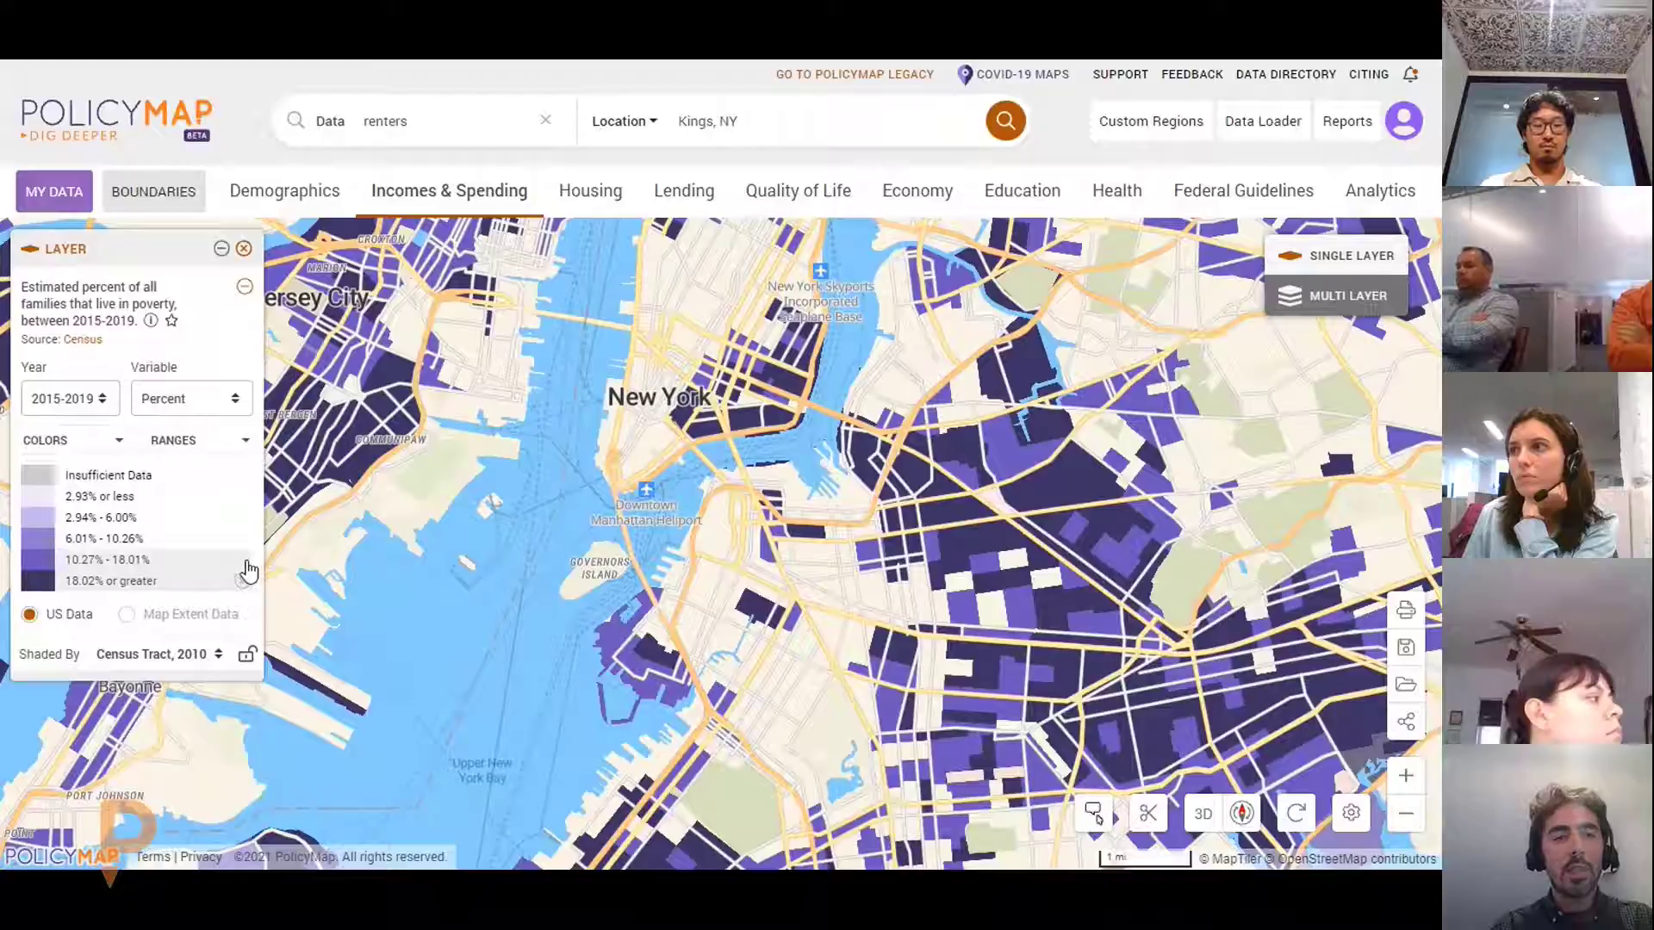
{"action": "left_click", "coordinate": [247, 566]}
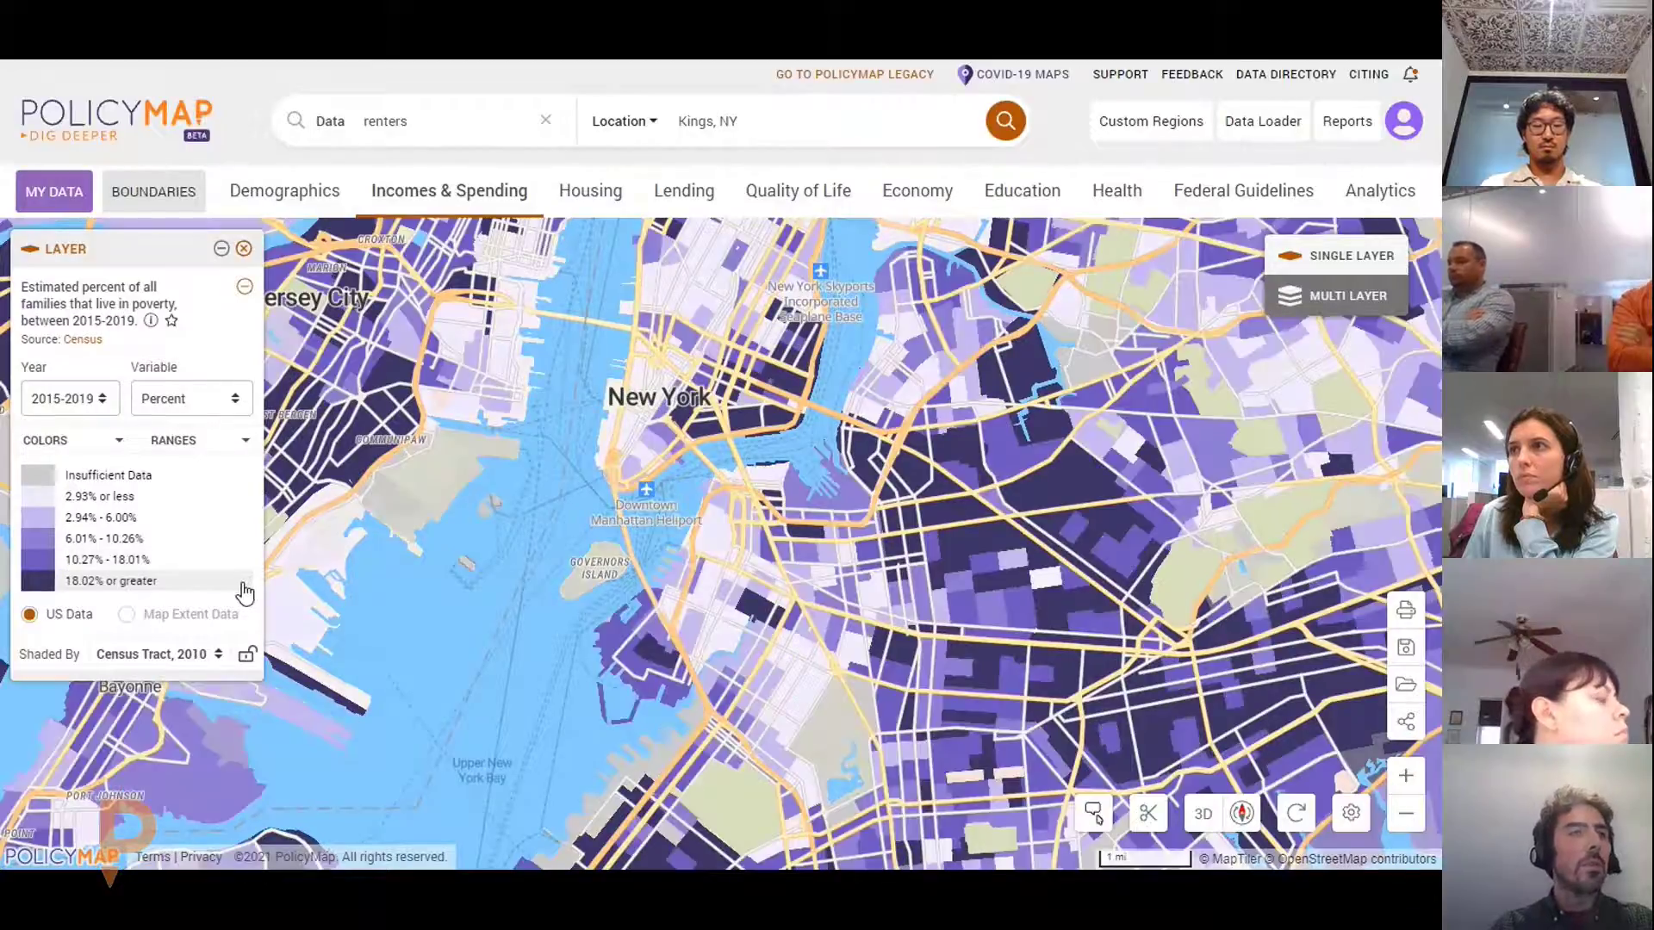
{"action": "mouse_move", "coordinate": [339, 568]}
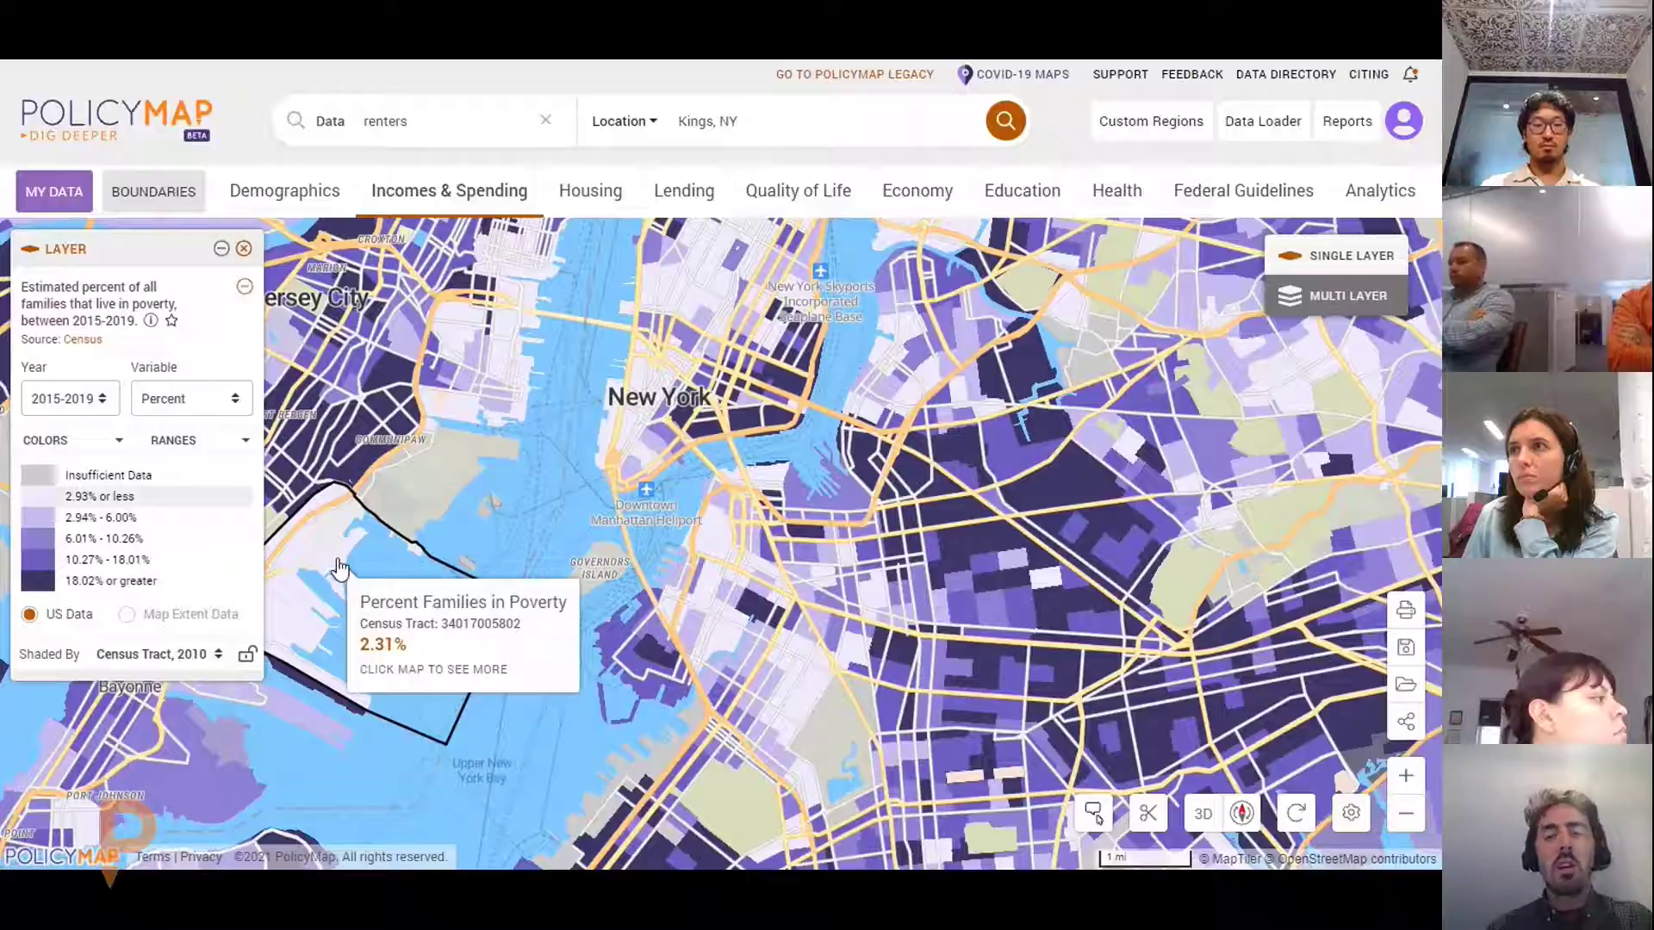
{"action": "left_click_drag", "start_coordinate": [981, 515], "coordinate": [801, 522]}
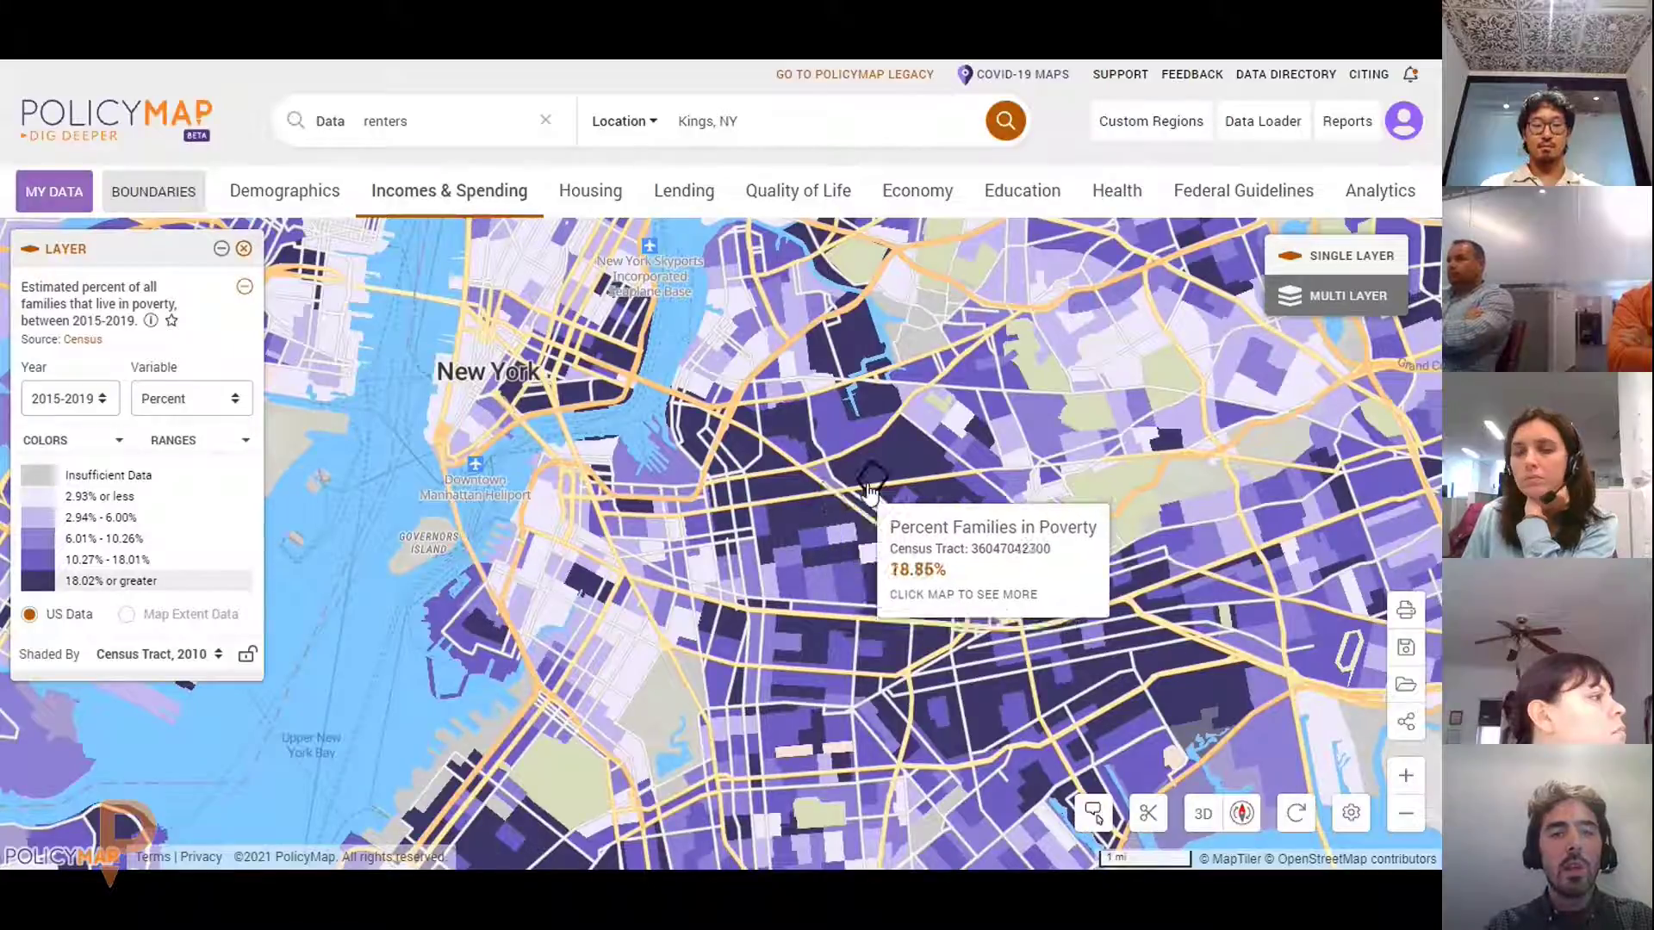
{"action": "left_click", "coordinate": [891, 678]}
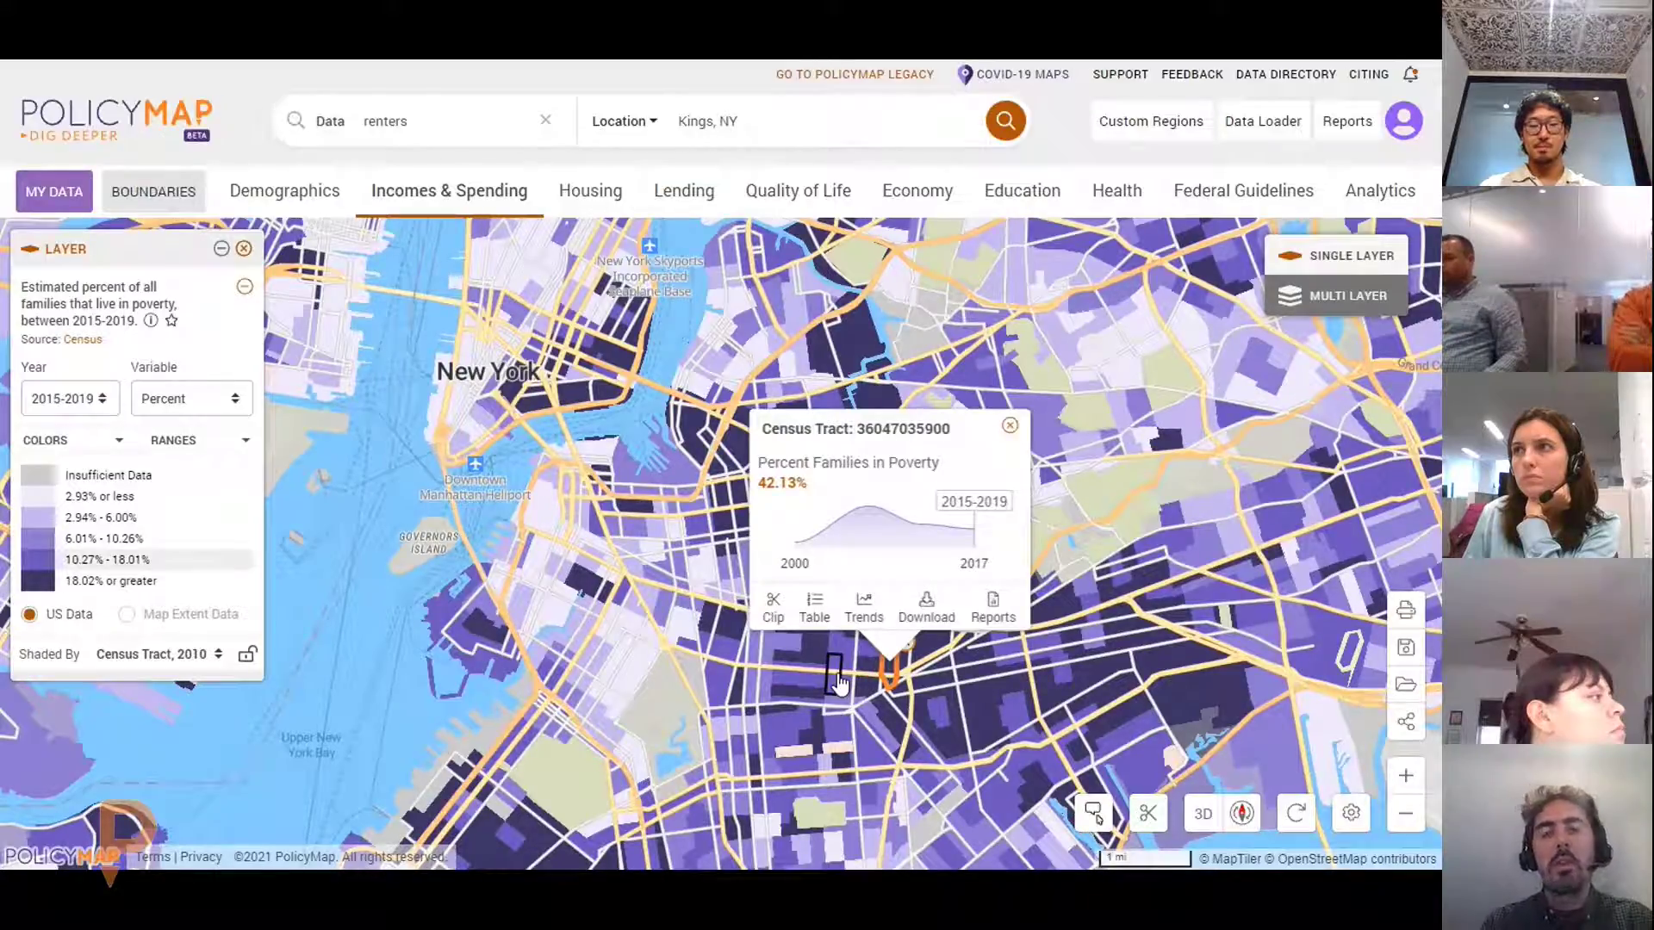
{"action": "mouse_move", "coordinate": [958, 536]}
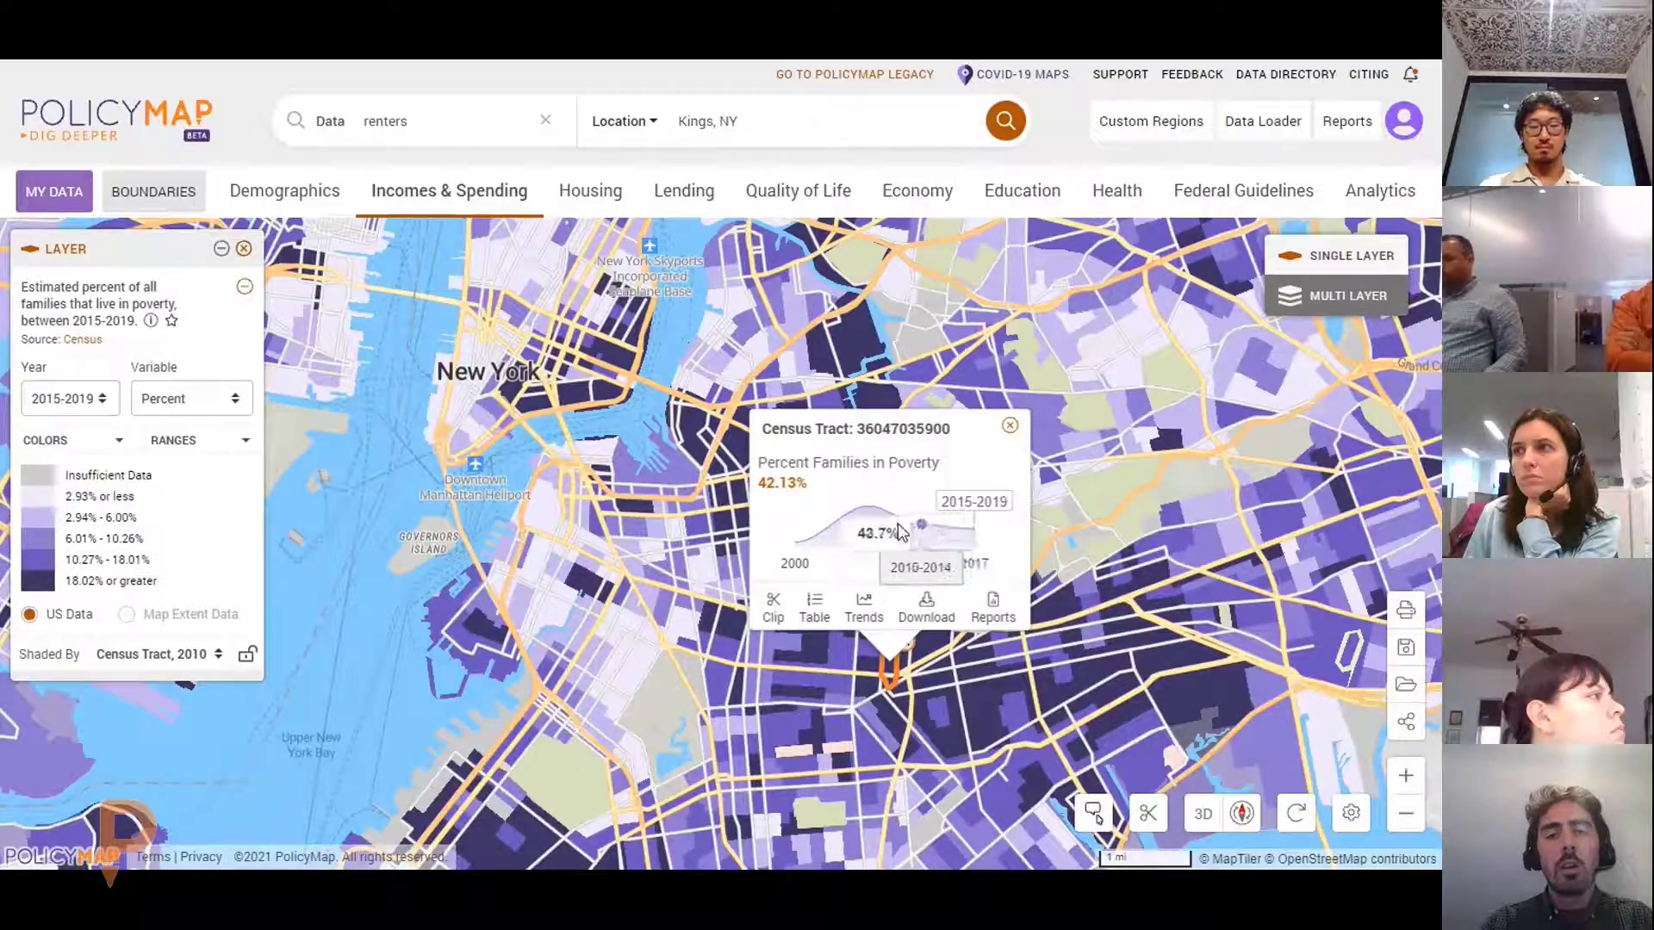
{"action": "mouse_move", "coordinate": [860, 525]}
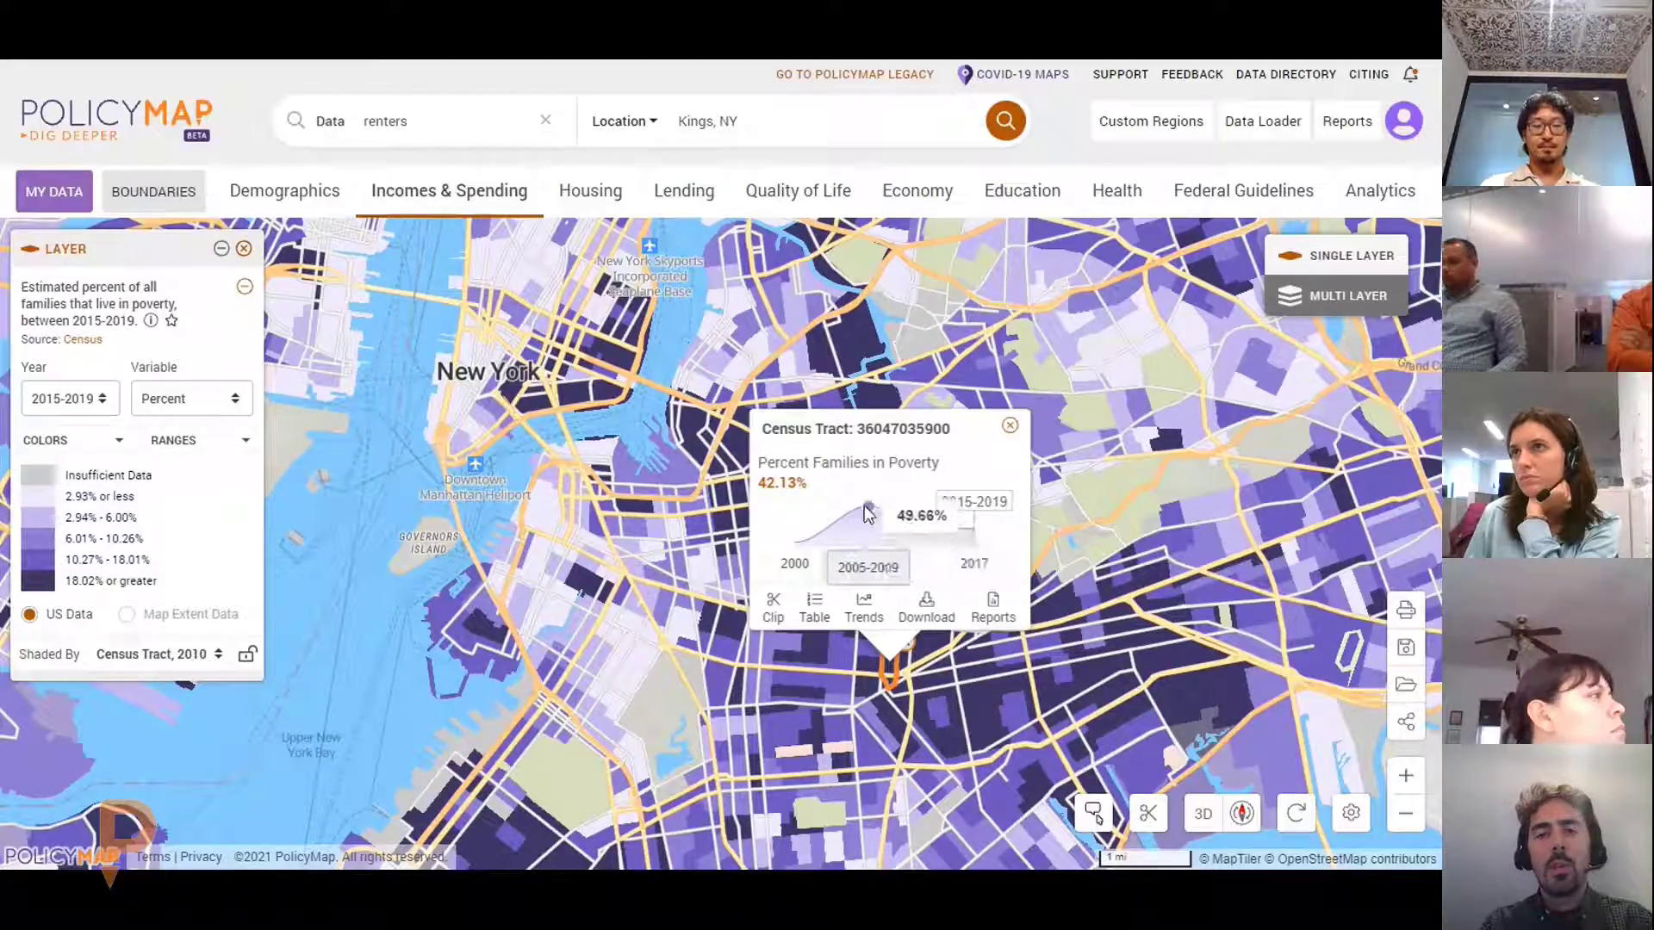
{"action": "mouse_move", "coordinate": [803, 534]}
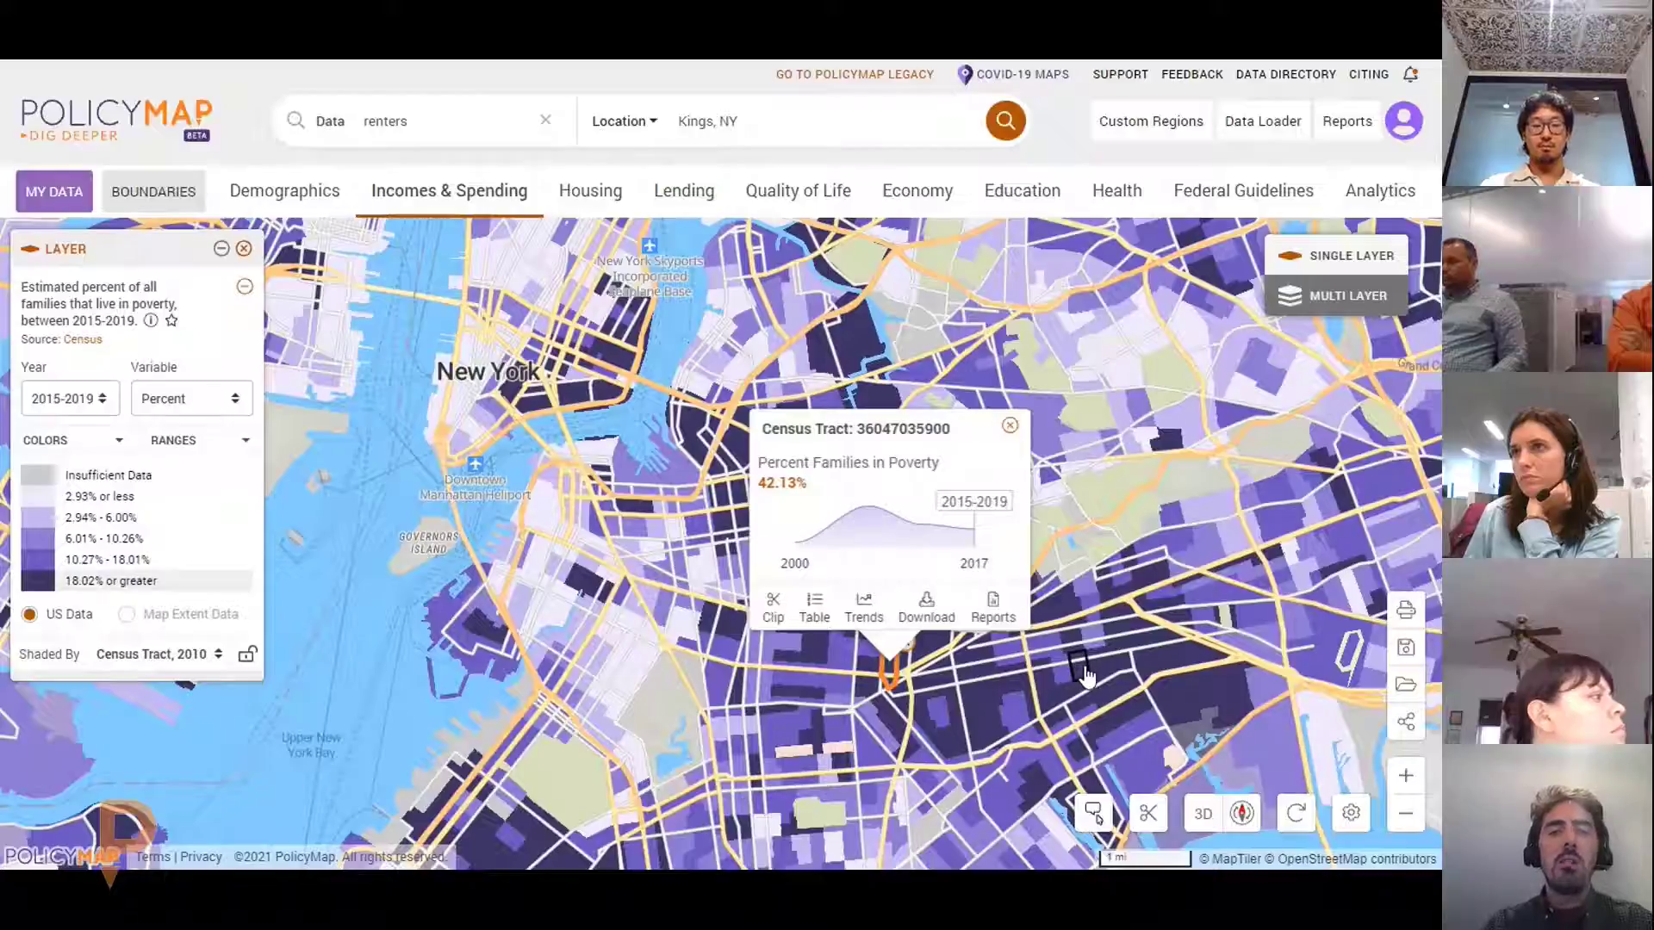
{"action": "left_click", "coordinate": [868, 613]}
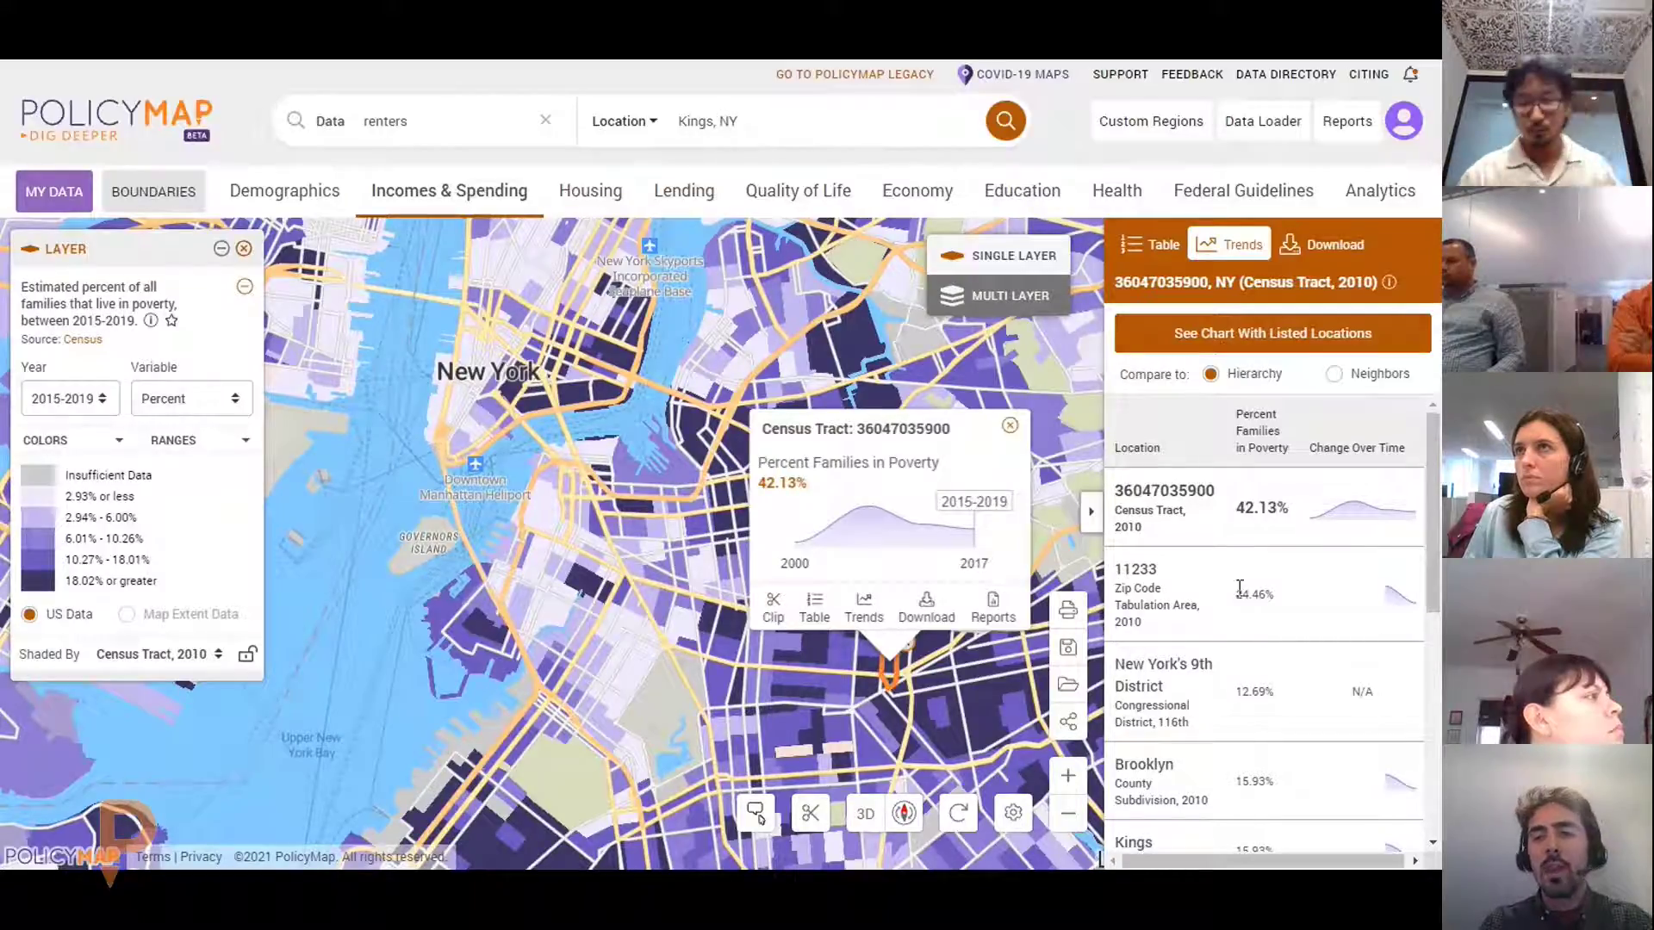
{"action": "scroll", "coordinate": [1240, 633], "scroll_direction": "down", "scroll_amount": 1}
{"action": "scroll", "coordinate": [1285, 727], "scroll_direction": "down", "scroll_amount": 4}
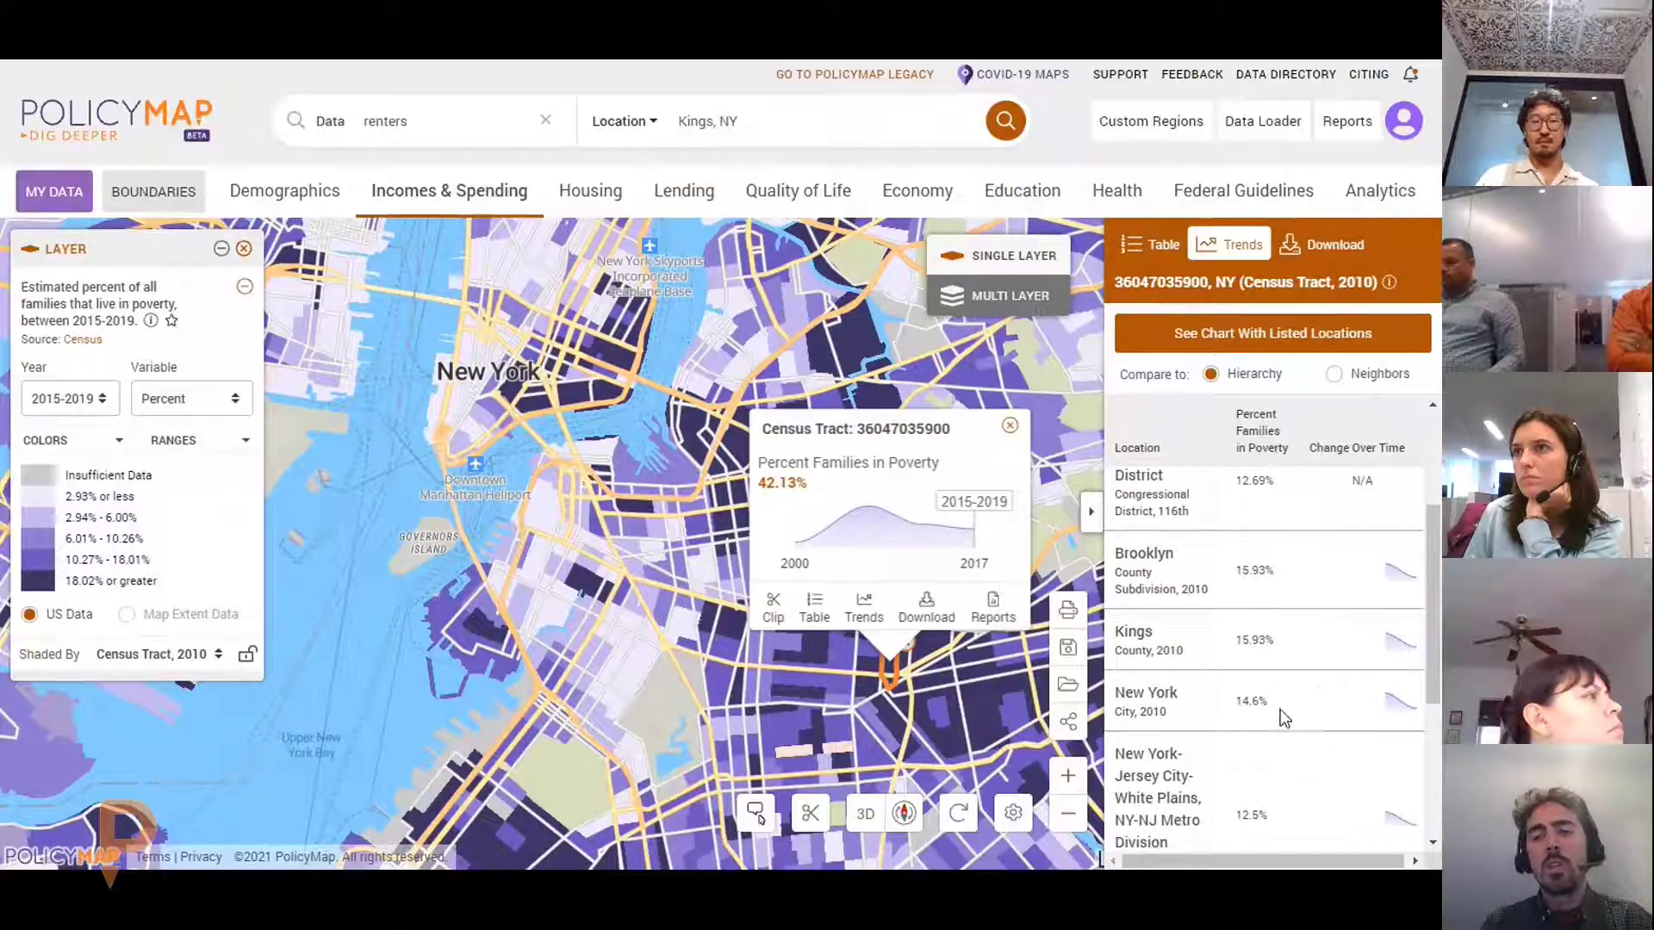
{"action": "scroll", "coordinate": [1284, 716], "scroll_direction": "down", "scroll_amount": 6}
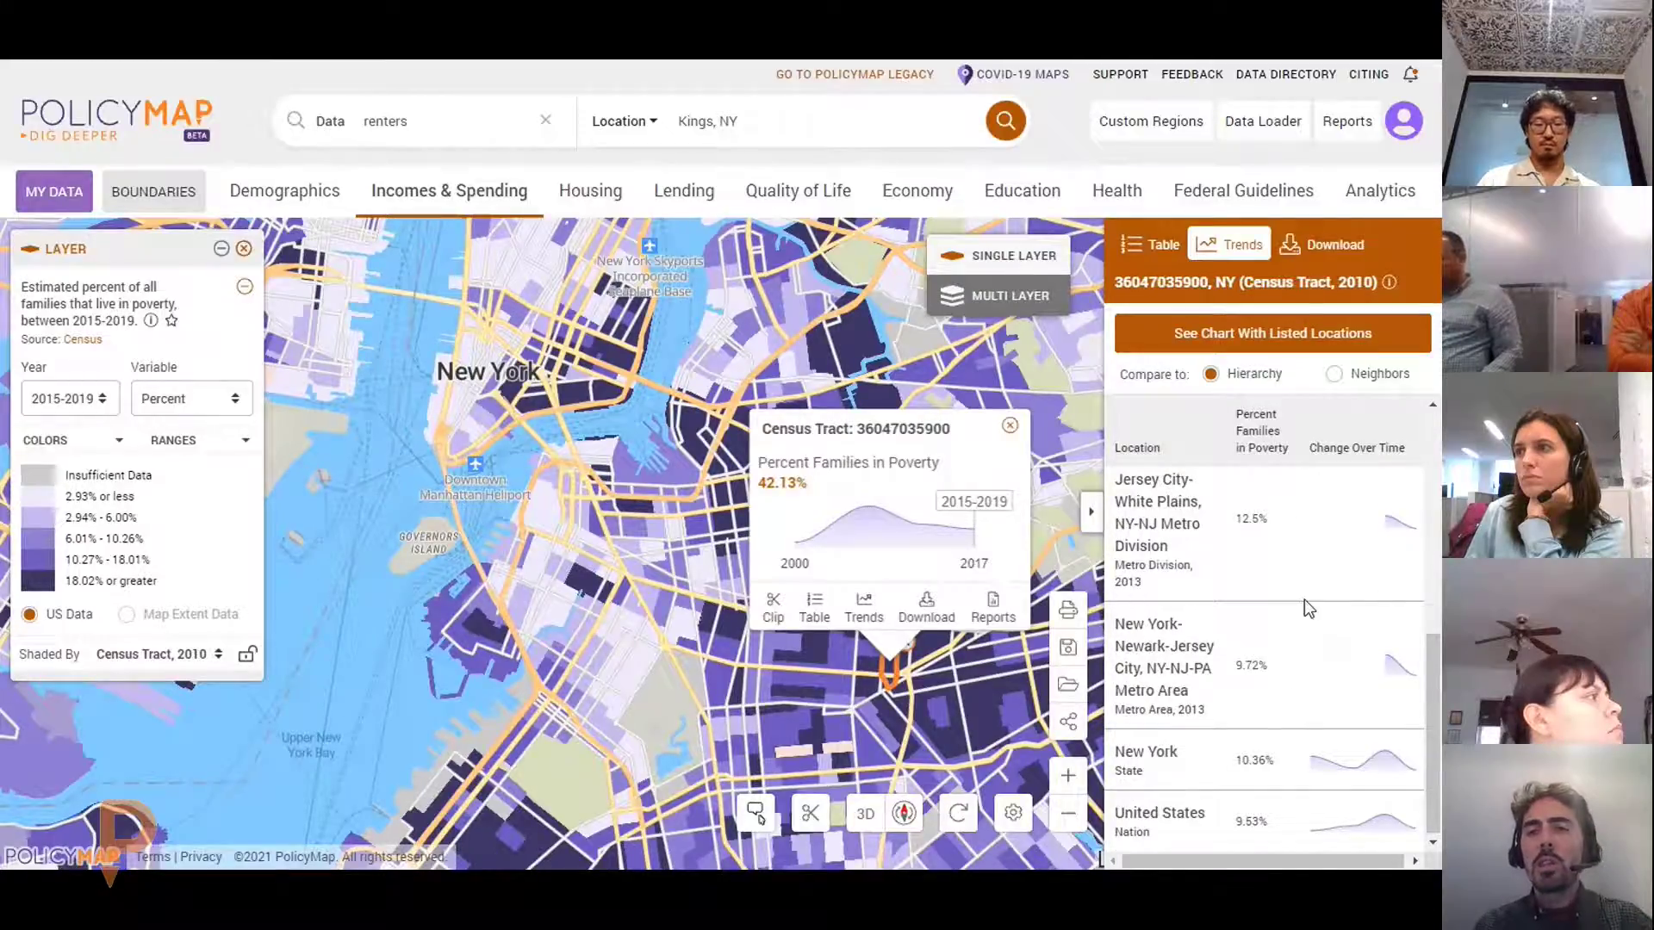
{"action": "scroll", "coordinate": [1304, 598], "scroll_direction": "up", "scroll_amount": 10}
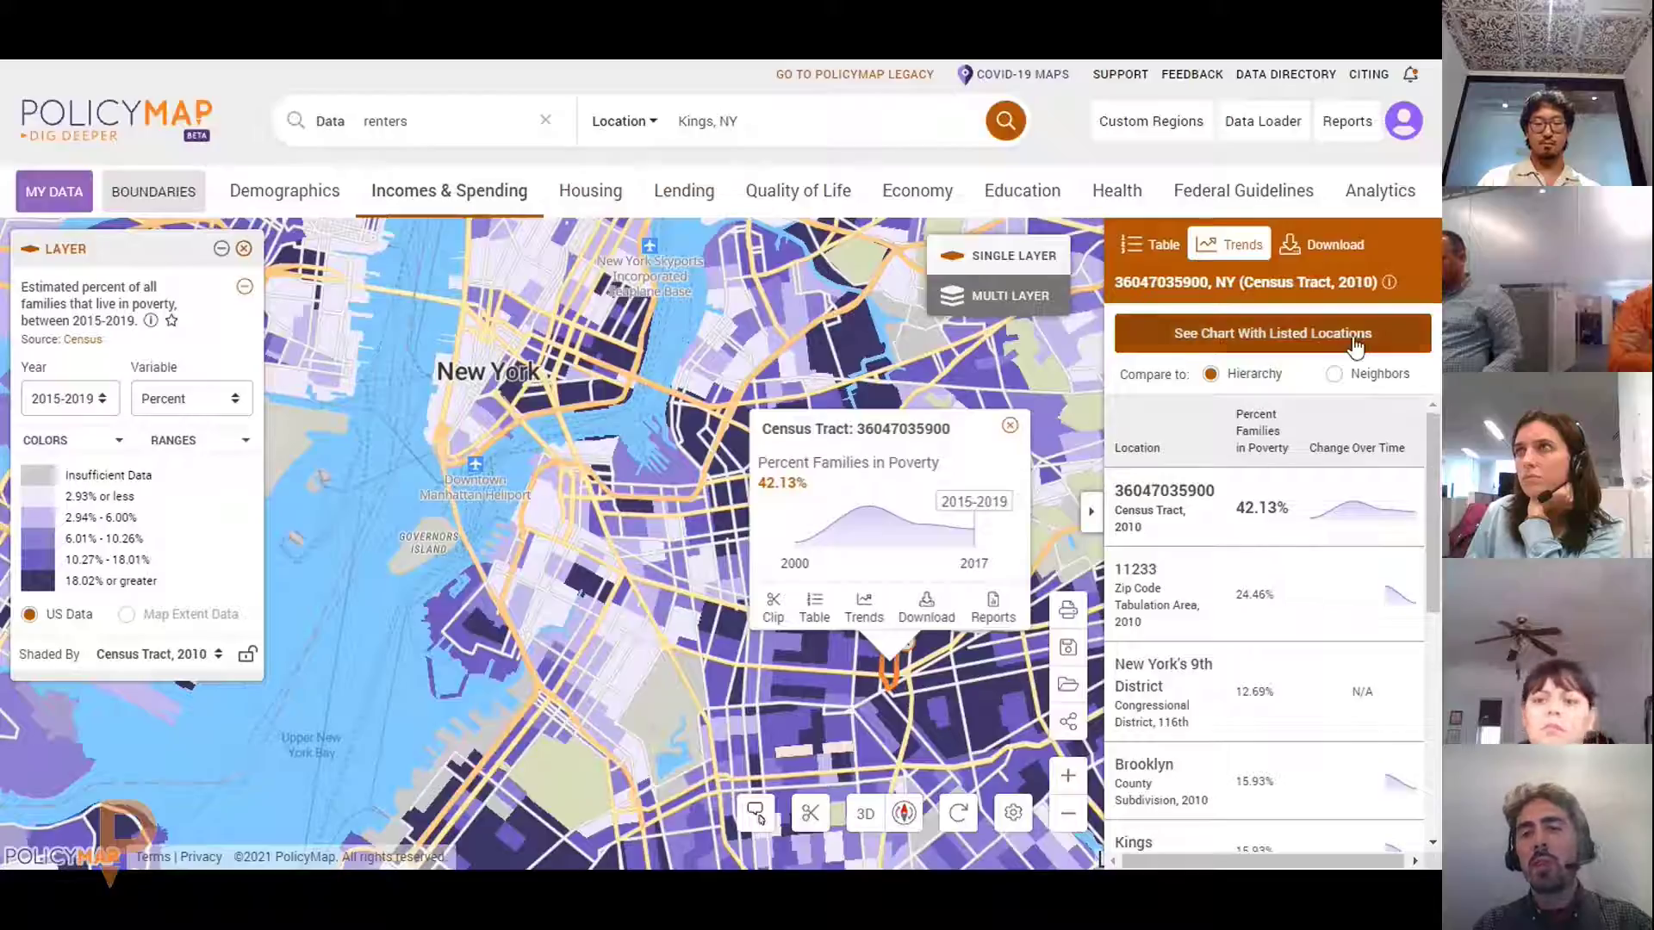
{"action": "left_click", "coordinate": [1336, 375]}
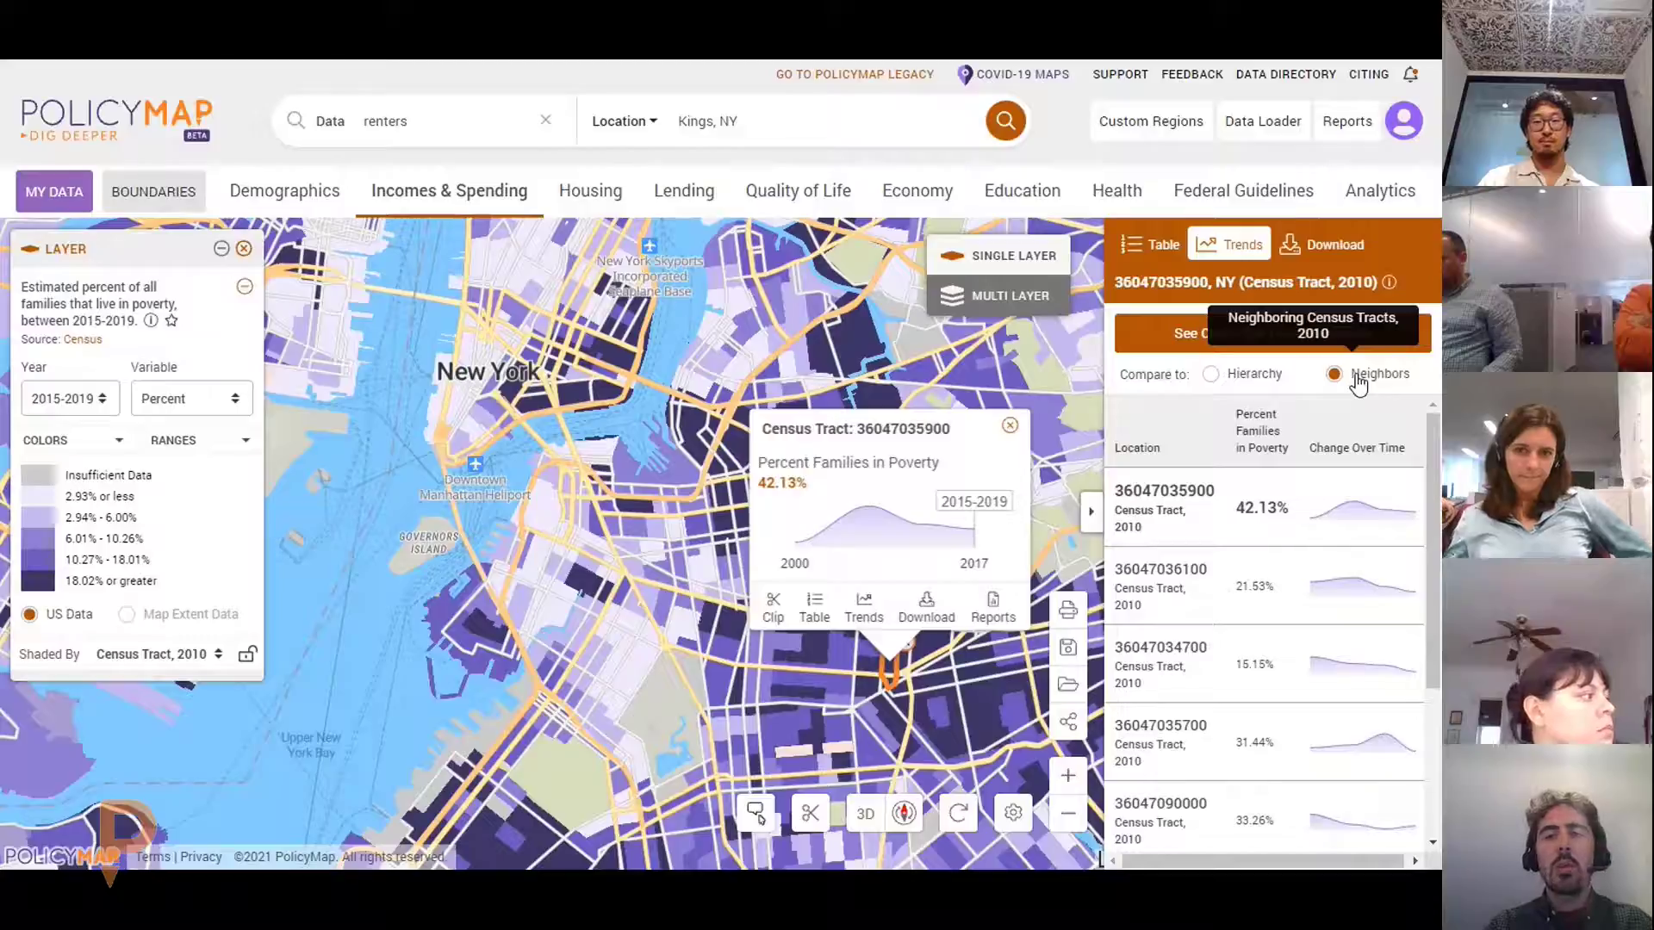
Switch the comparison to the Hierarchy of containing regions and review their sparklines
{"action": "scroll", "coordinate": [1188, 675], "scroll_direction": "down", "scroll_amount": 1}
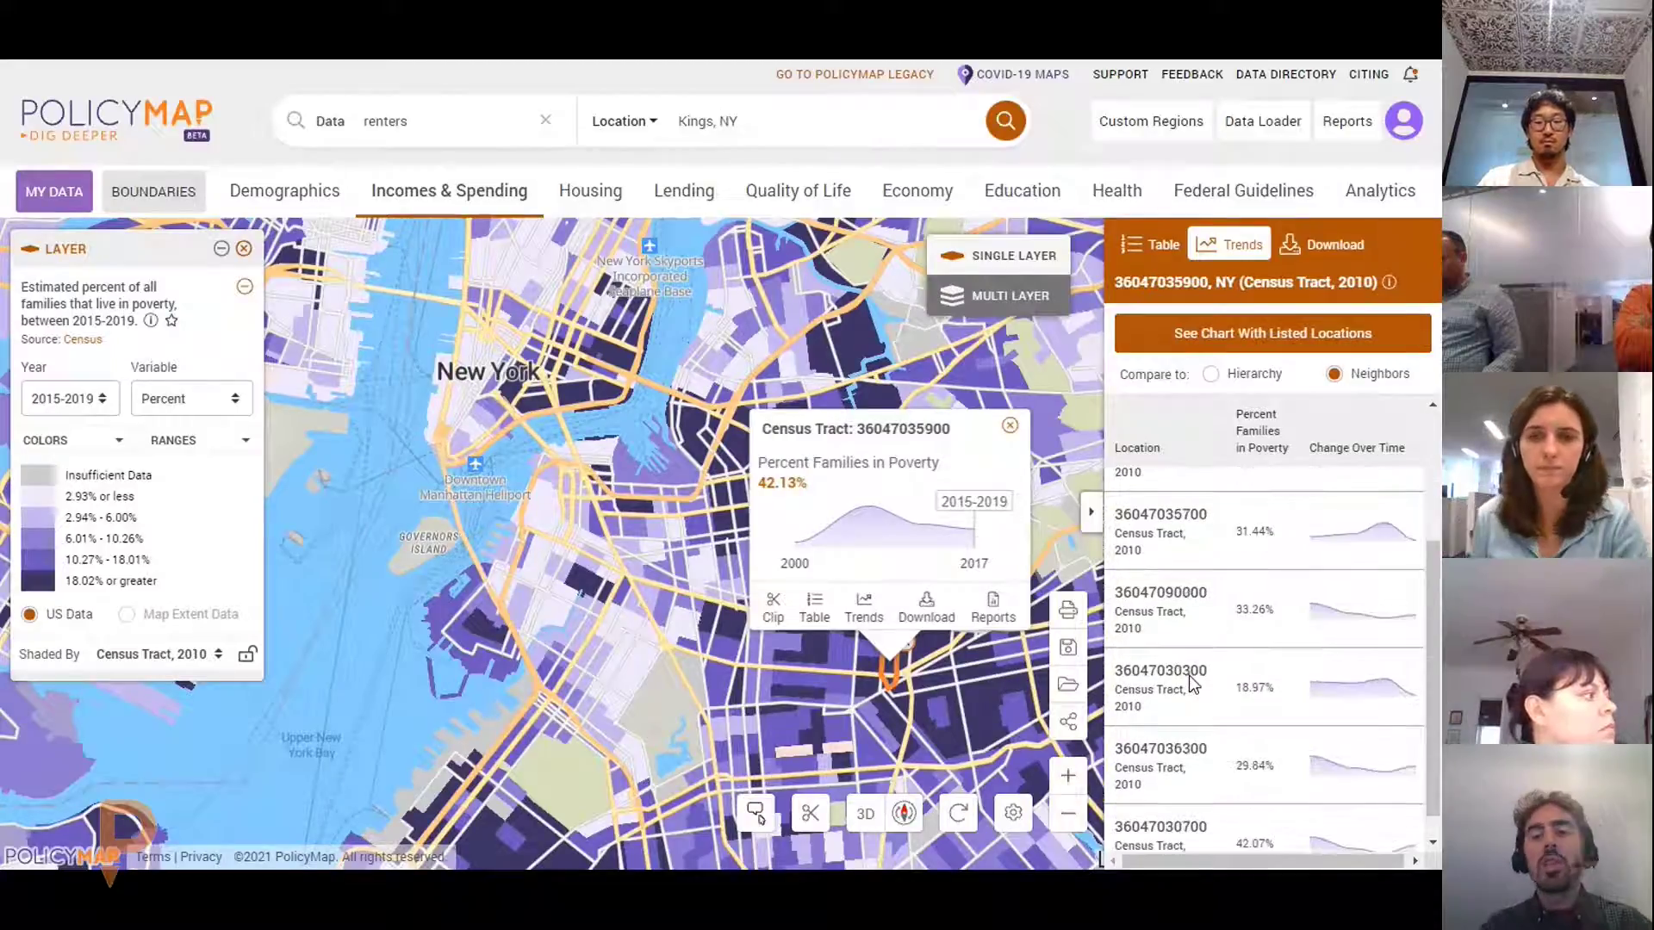
{"action": "scroll", "coordinate": [1189, 676], "scroll_direction": "down", "scroll_amount": 2}
{"action": "scroll", "coordinate": [1238, 681], "scroll_direction": "up", "scroll_amount": 3}
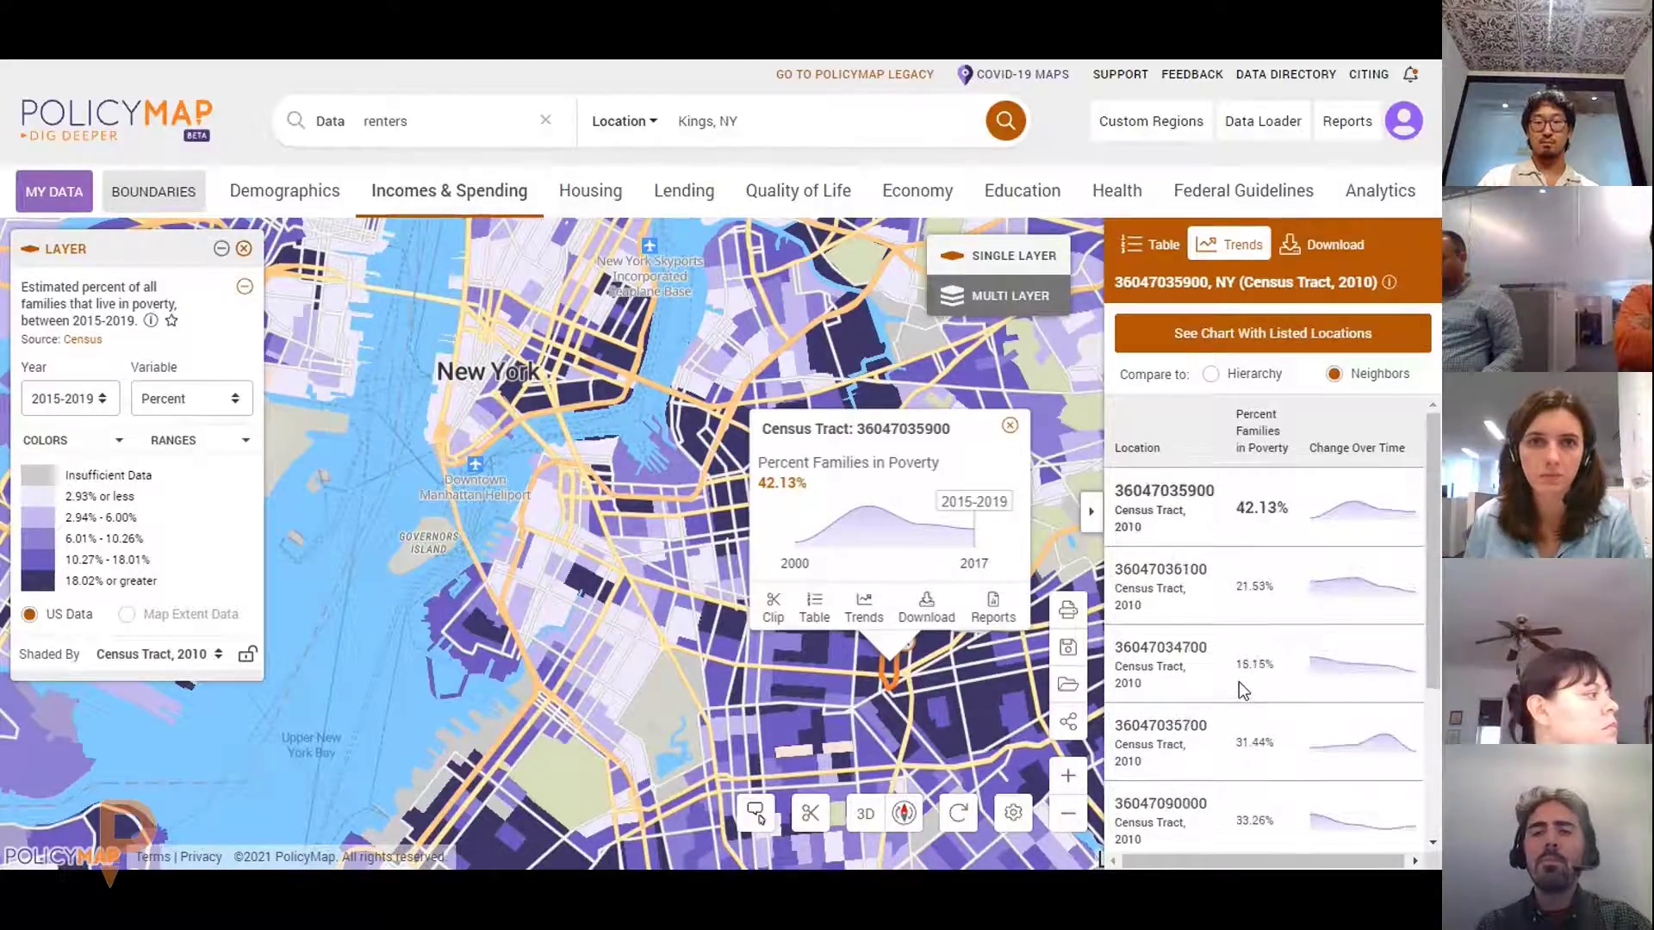
{"action": "left_click", "coordinate": [1226, 379]}
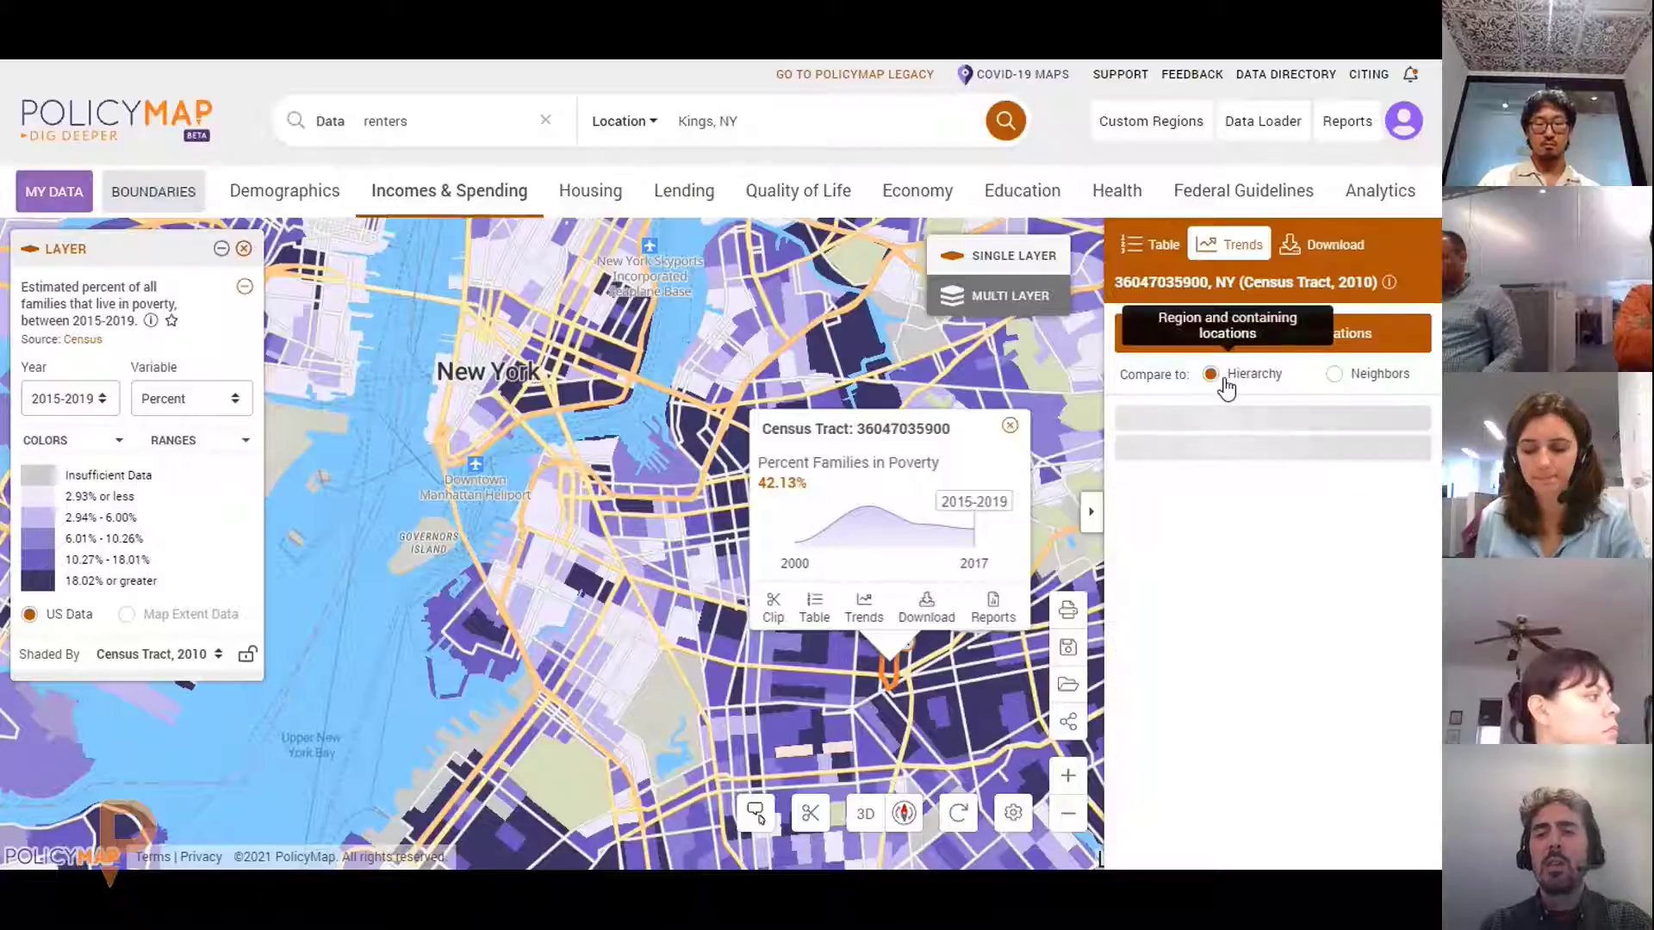
{"action": "mouse_move", "coordinate": [1332, 512]}
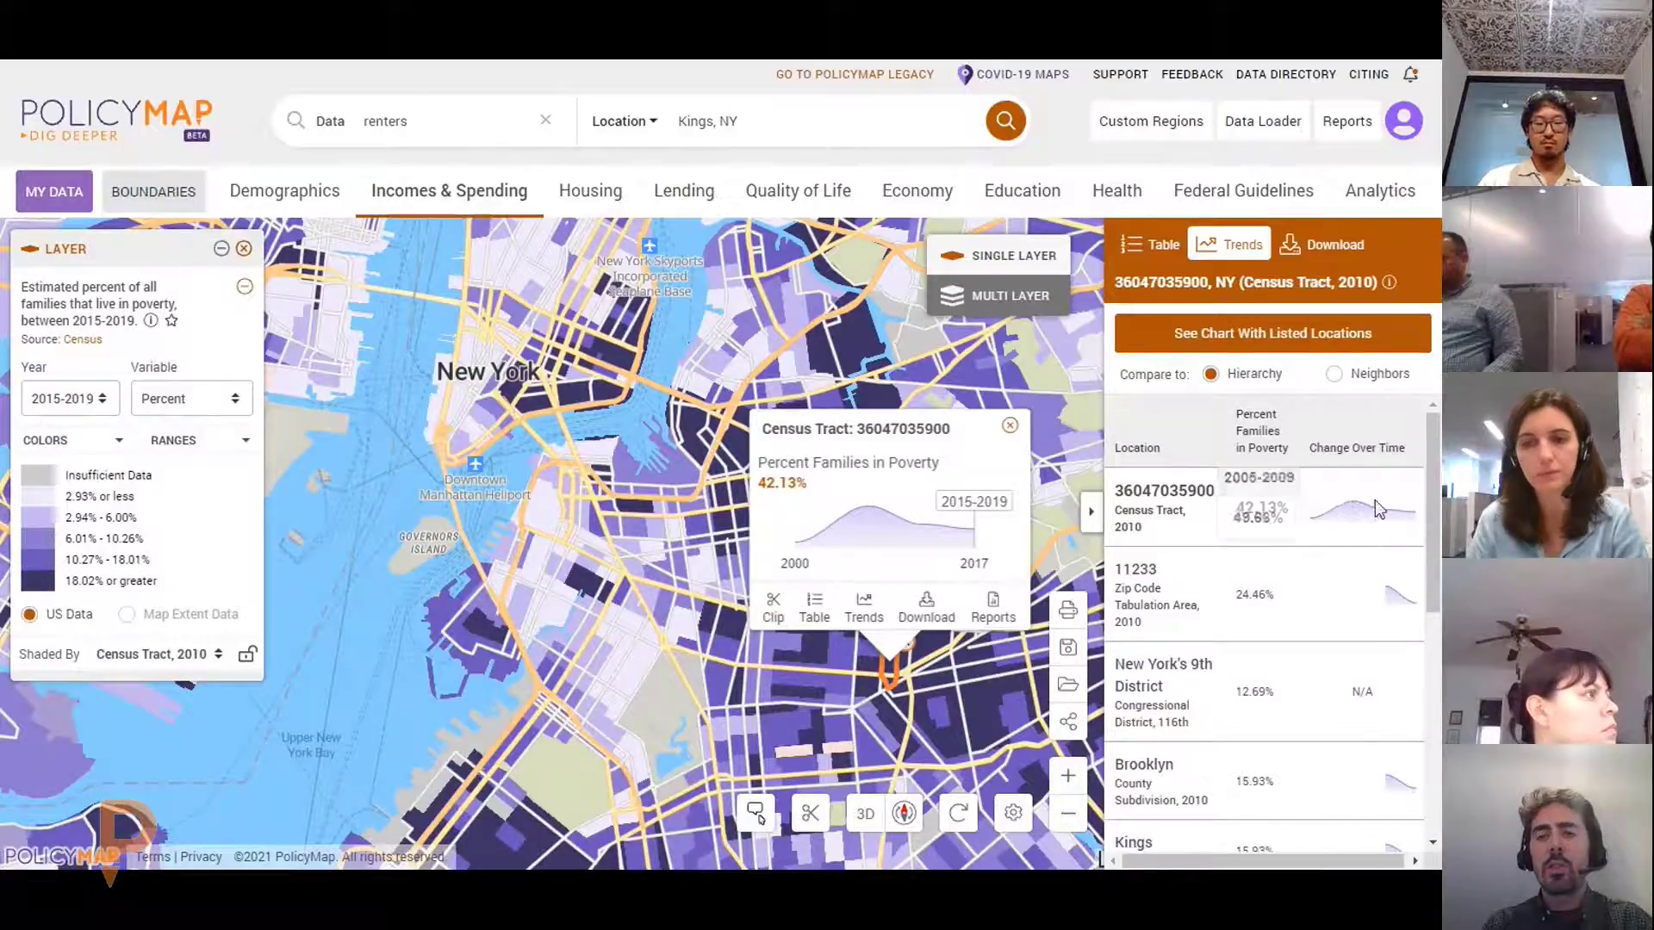
{"action": "scroll", "coordinate": [1411, 637], "scroll_direction": "down", "scroll_amount": 3}
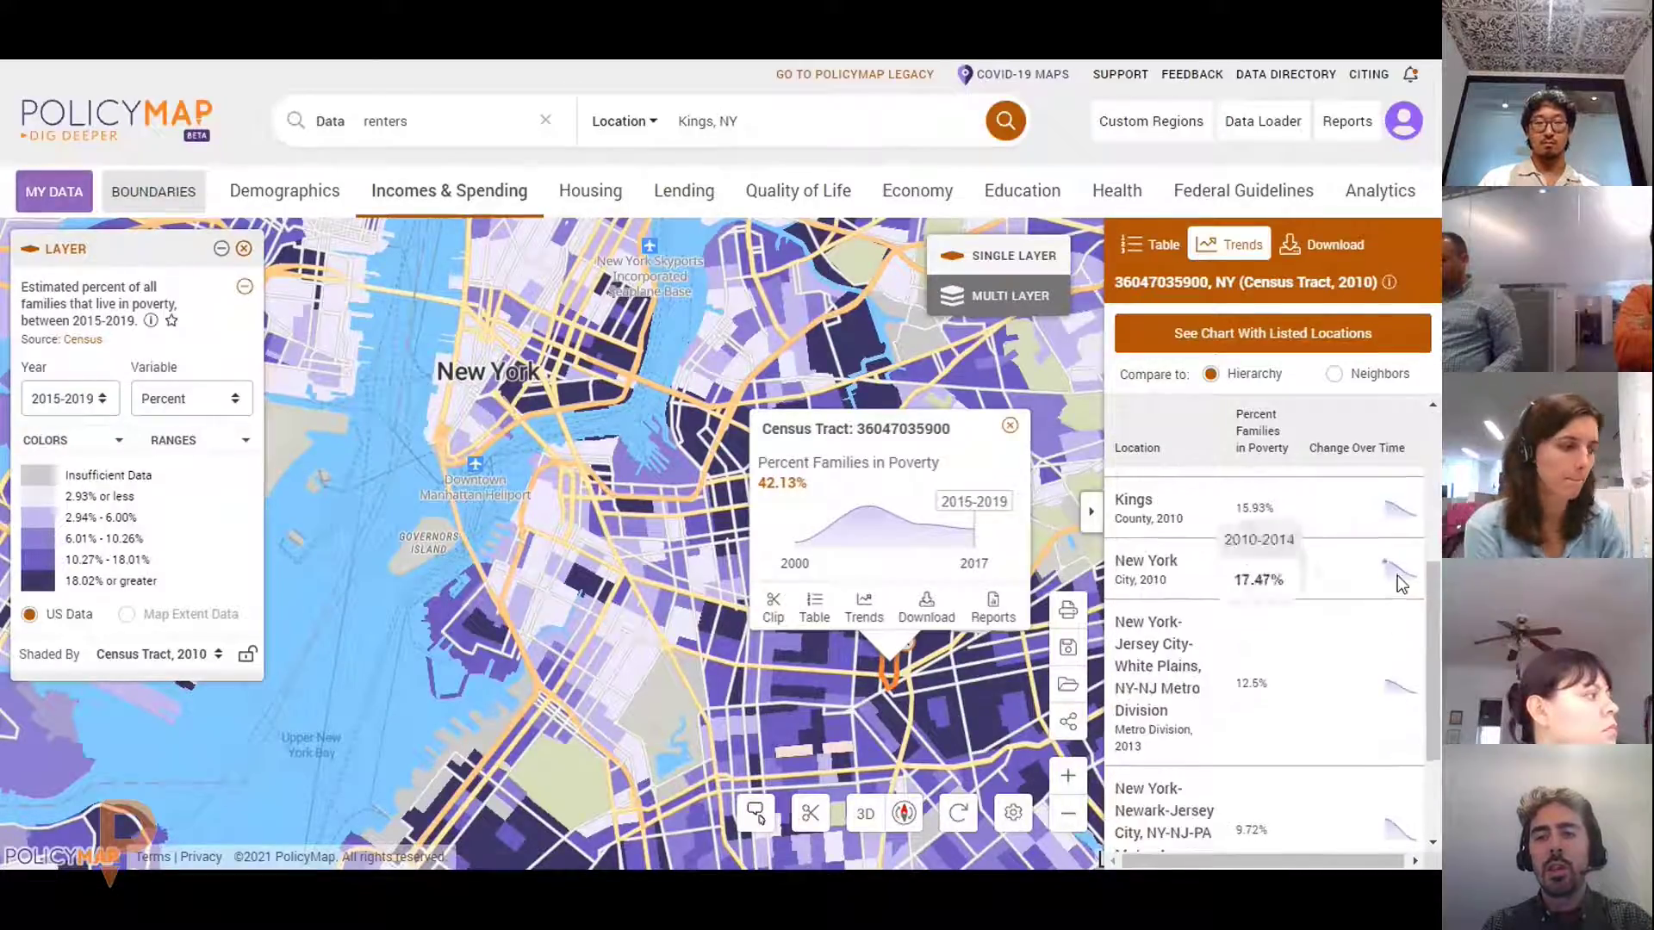
{"action": "mouse_move", "coordinate": [1407, 516]}
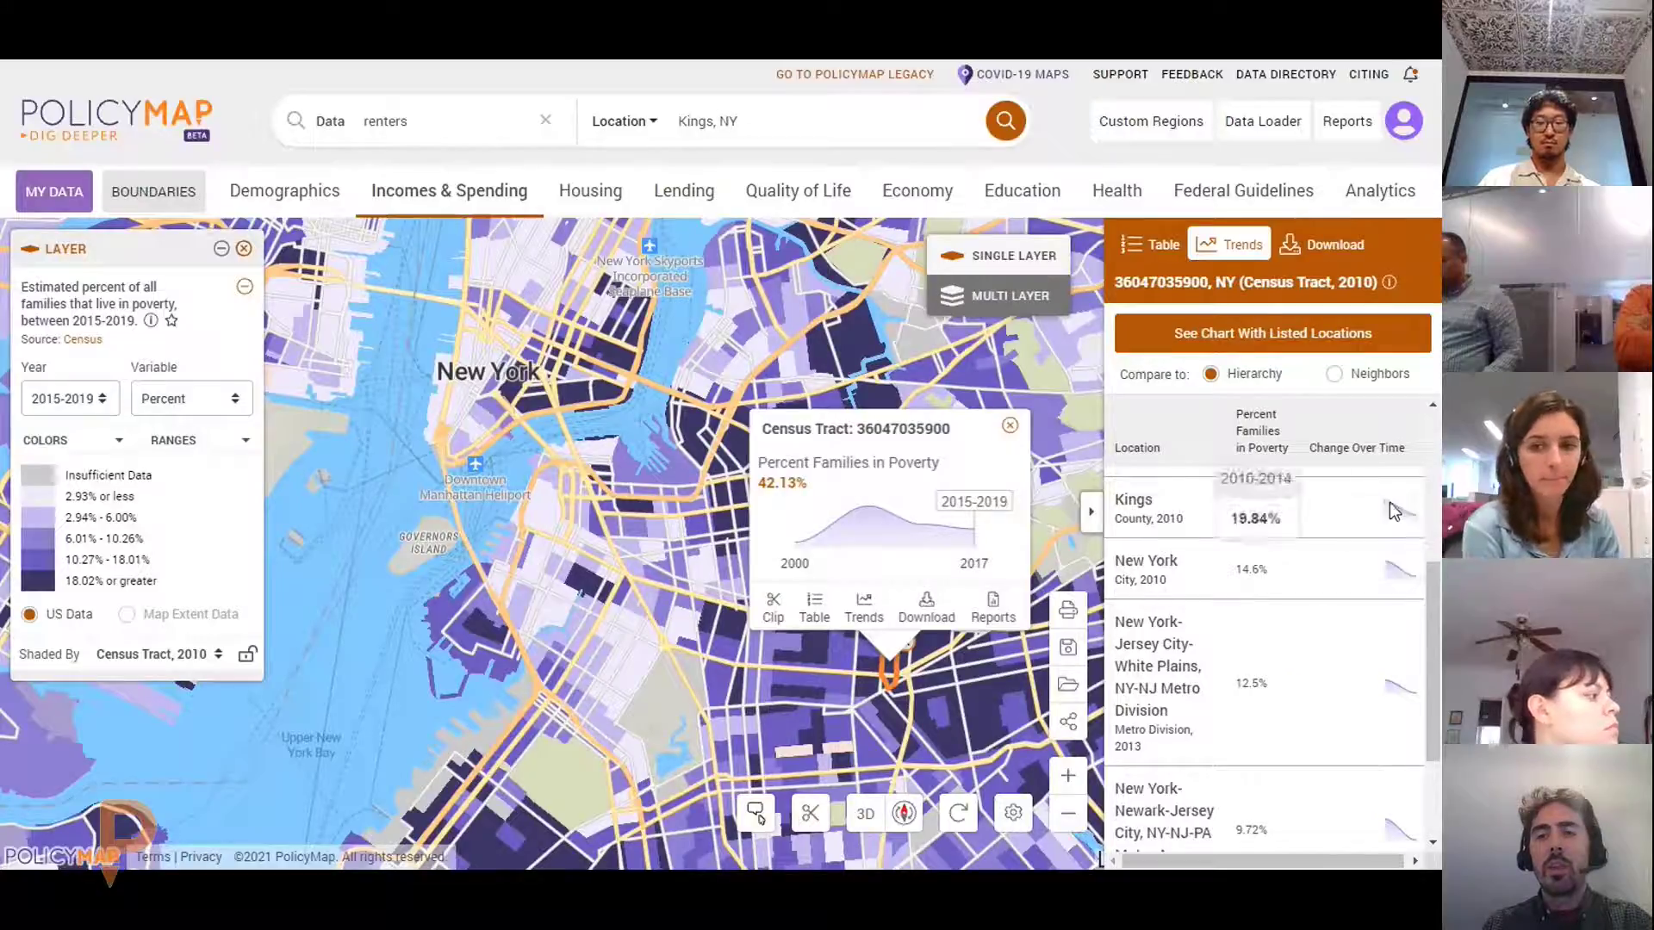
Return to the Neighbors comparison (21.53%, 31.44% beside 42.13%) and chart all listed locations
{"action": "scroll", "coordinate": [1330, 454], "scroll_direction": "up", "scroll_amount": 3}
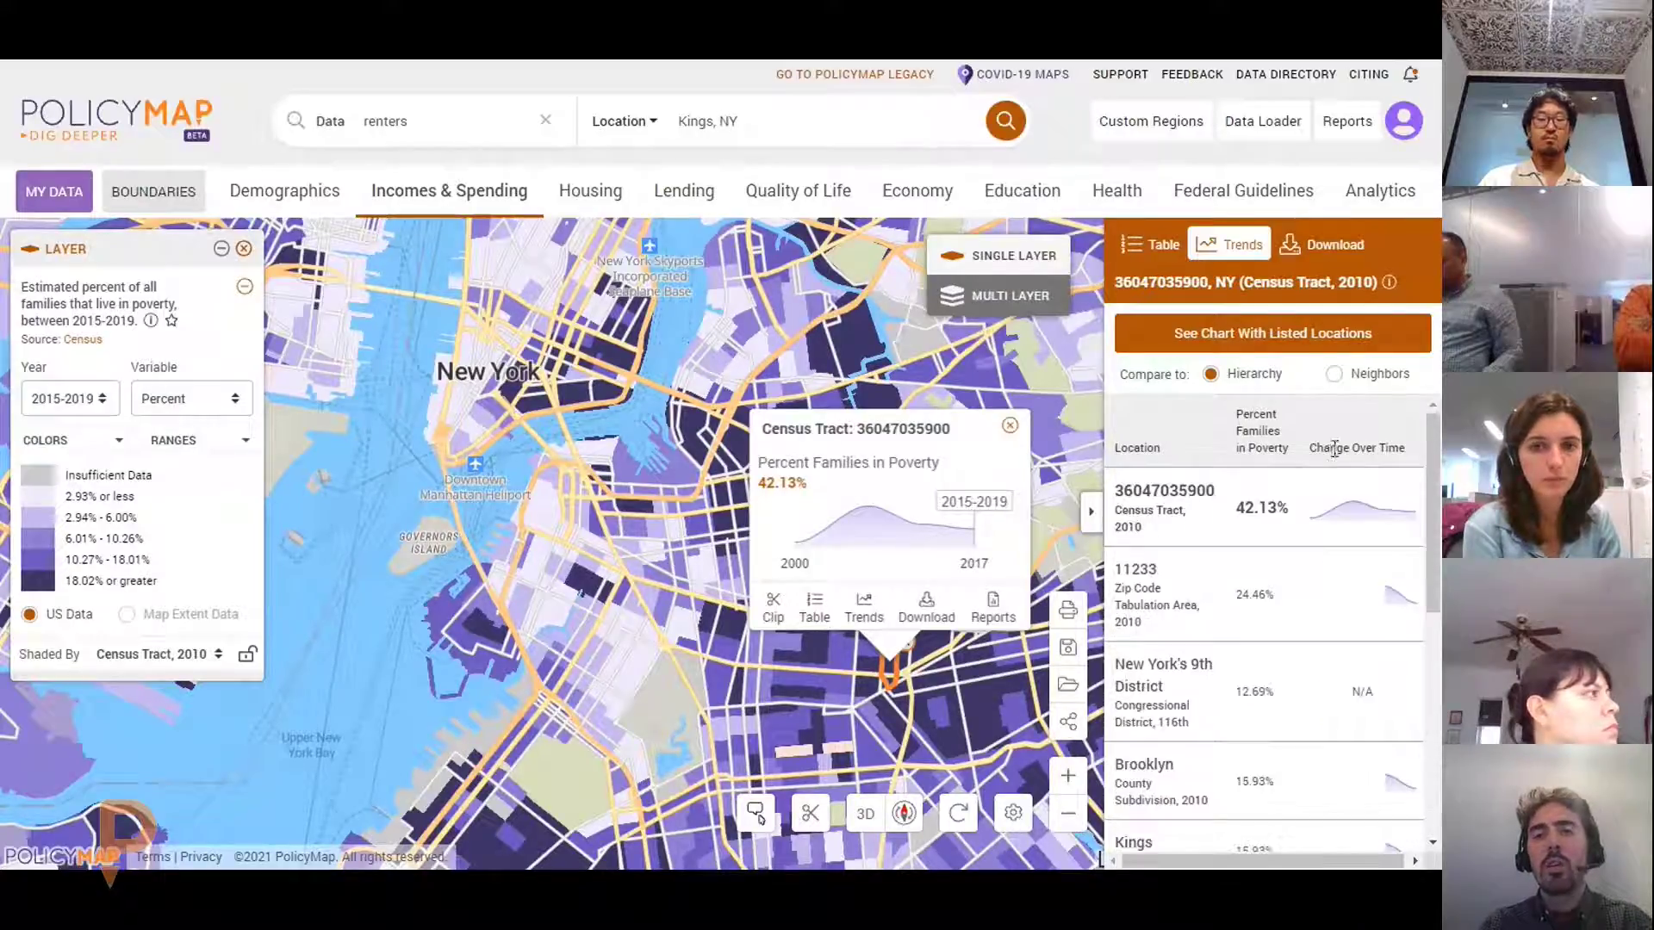
{"action": "left_click", "coordinate": [1334, 375]}
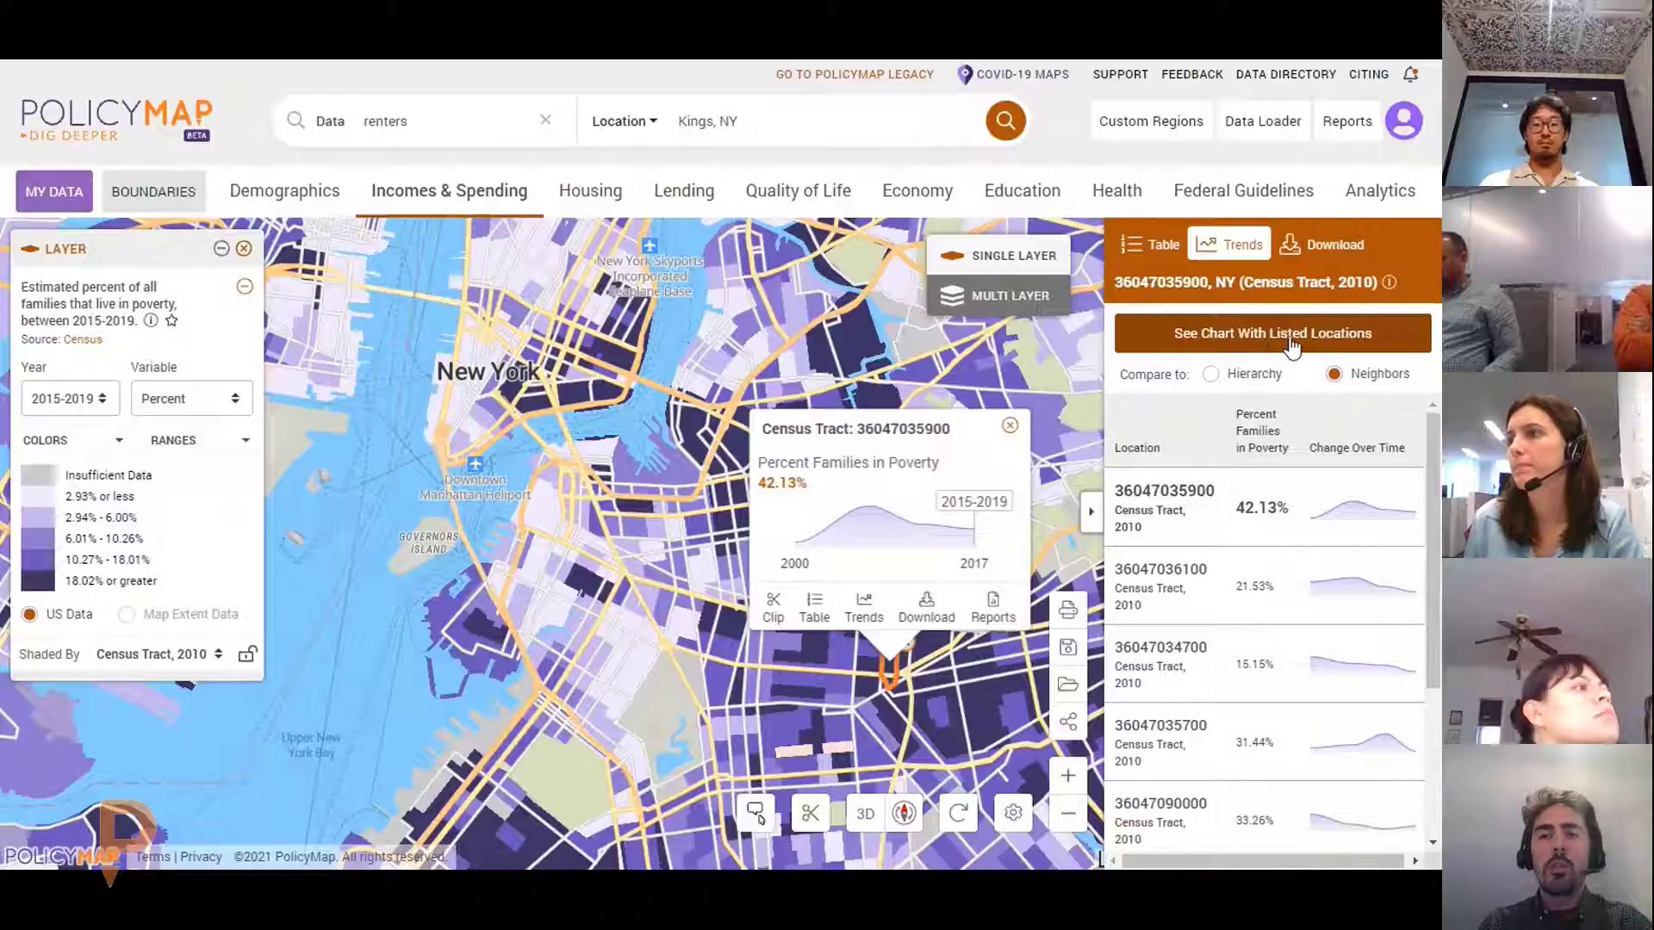
{"action": "left_click", "coordinate": [1292, 338]}
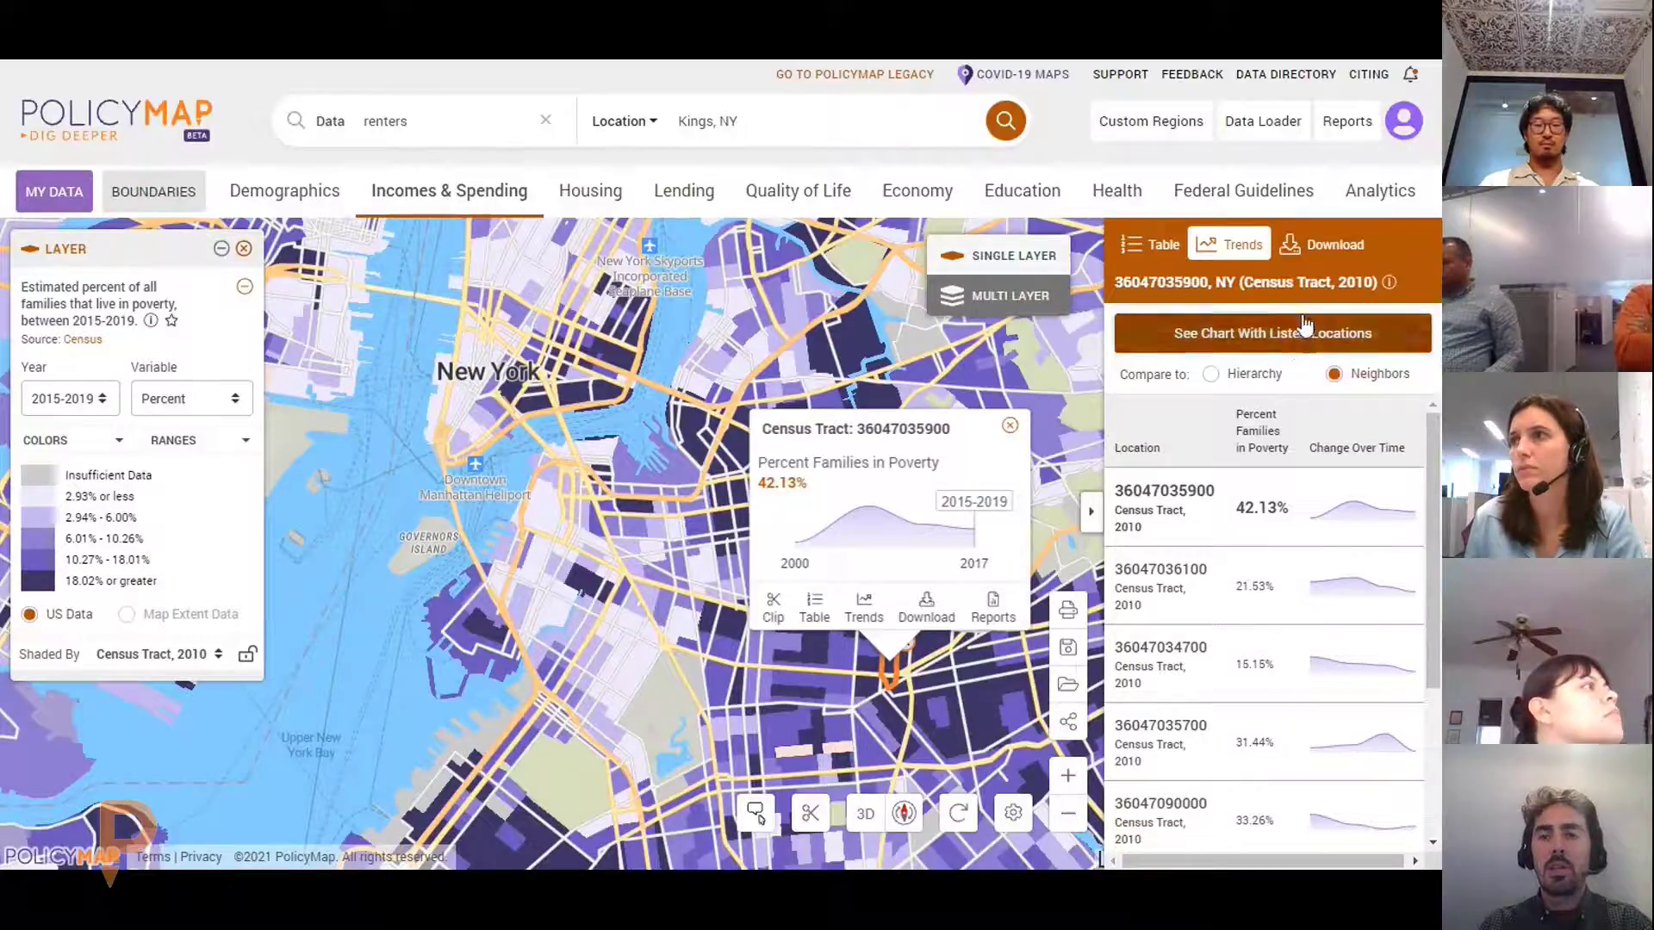
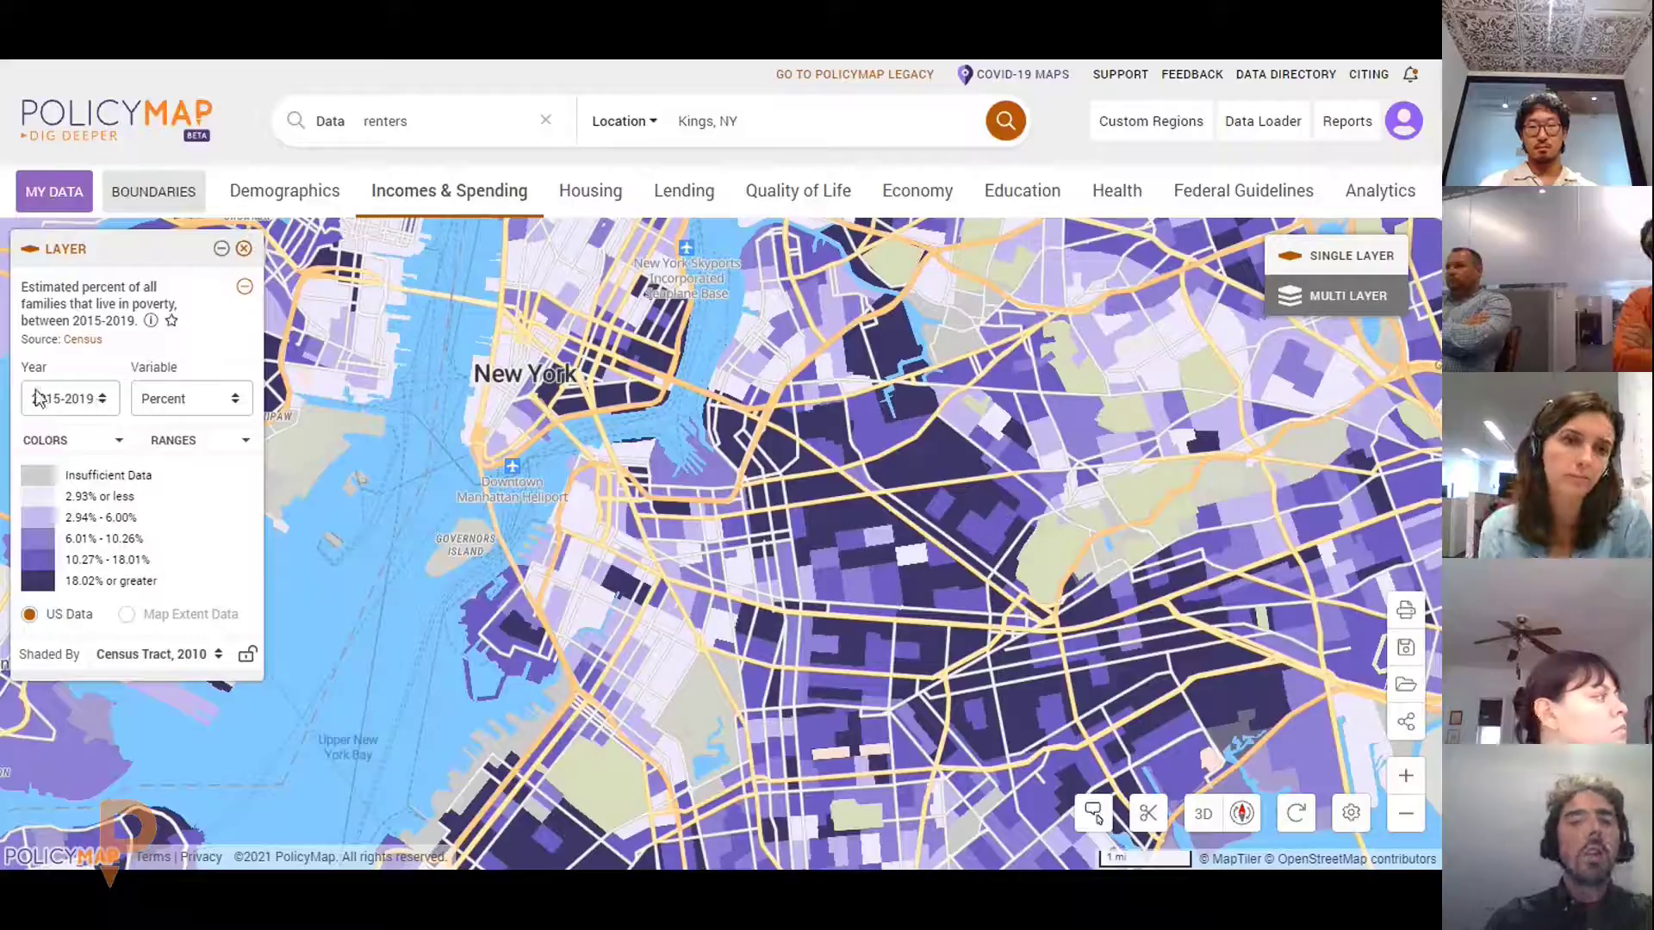
Try the 2000 data year, then switch the poverty layer's variable from Percent to Number
{"action": "left_click", "coordinate": [45, 399]}
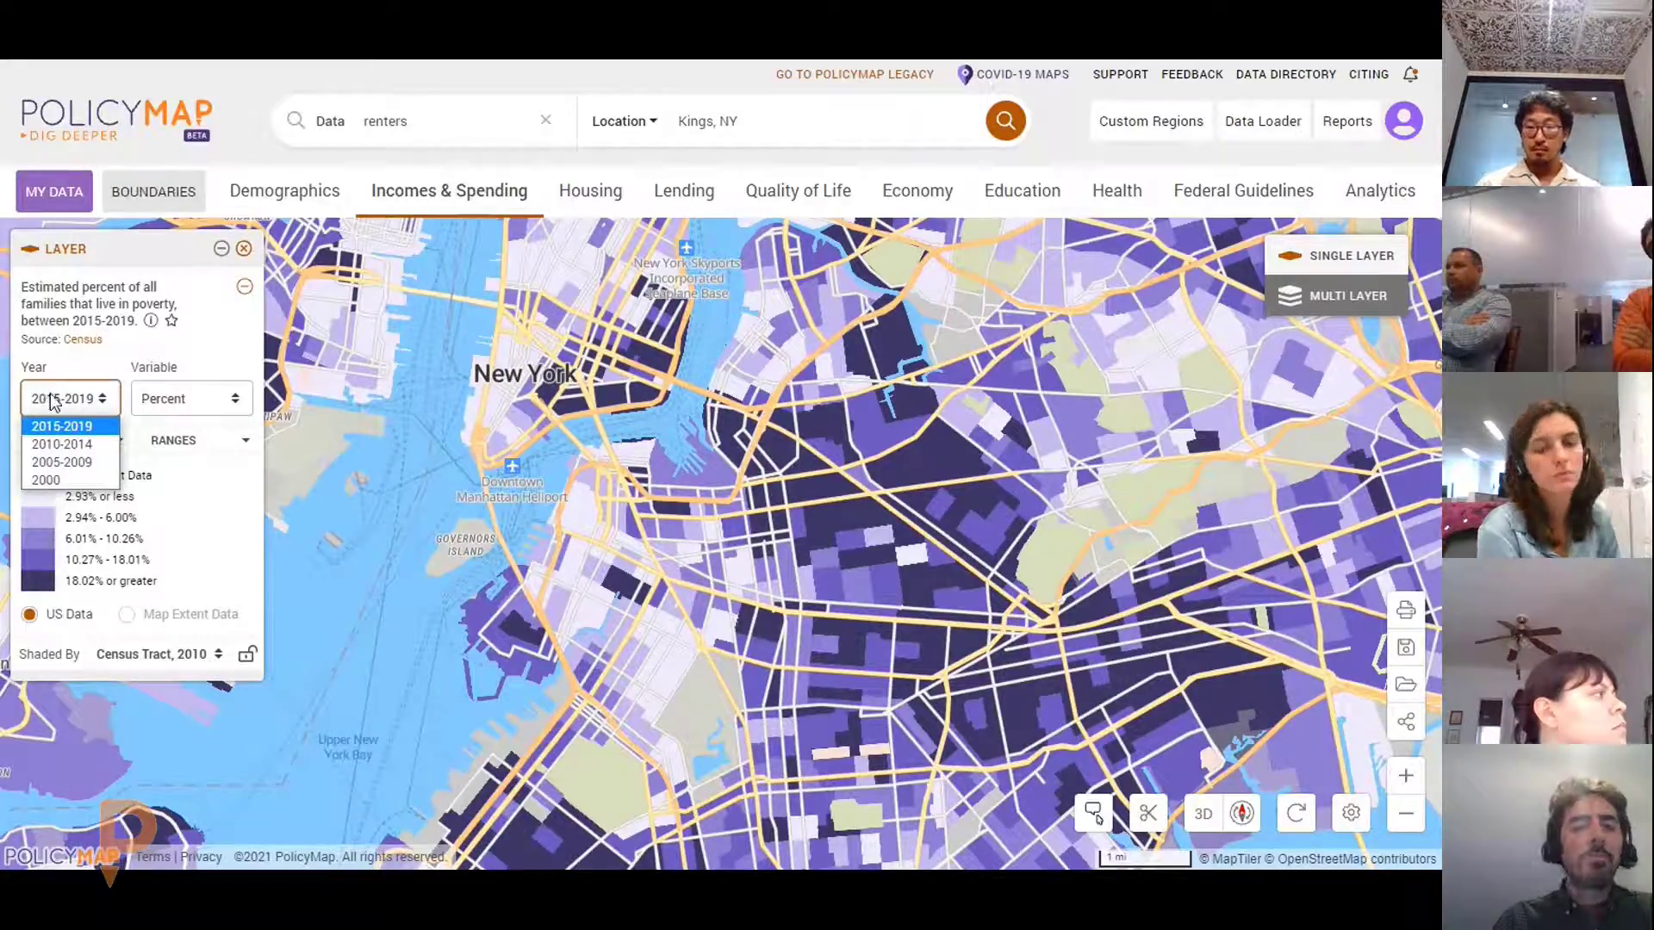
{"action": "left_click", "coordinate": [90, 483]}
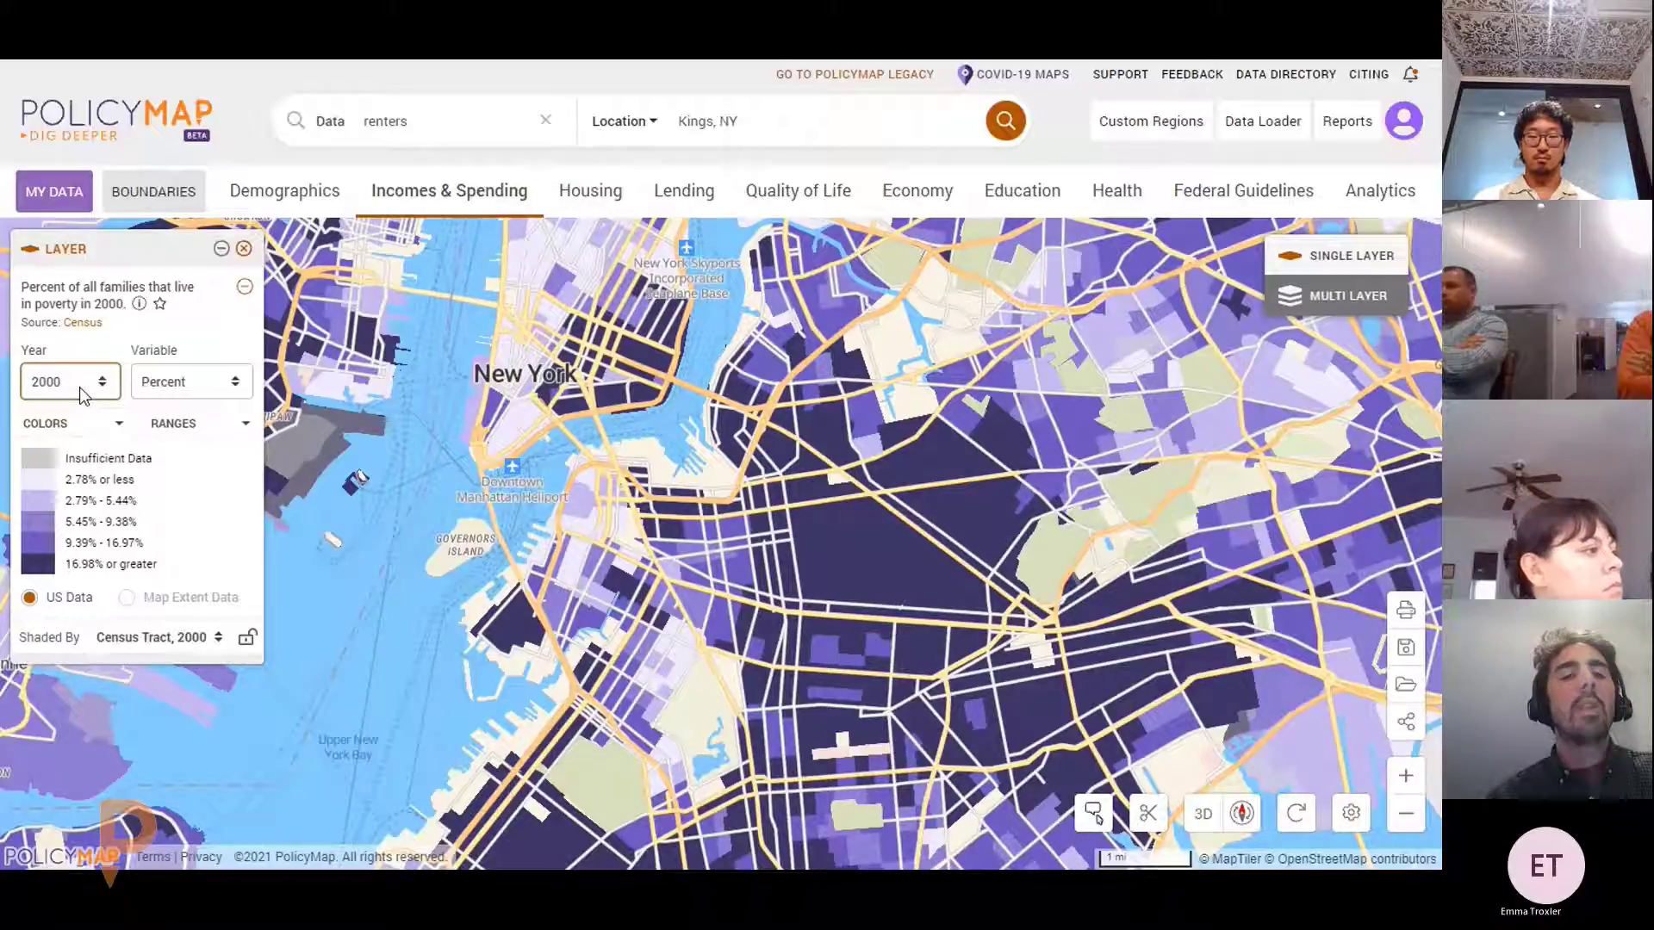
{"action": "left_click", "coordinate": [213, 401]}
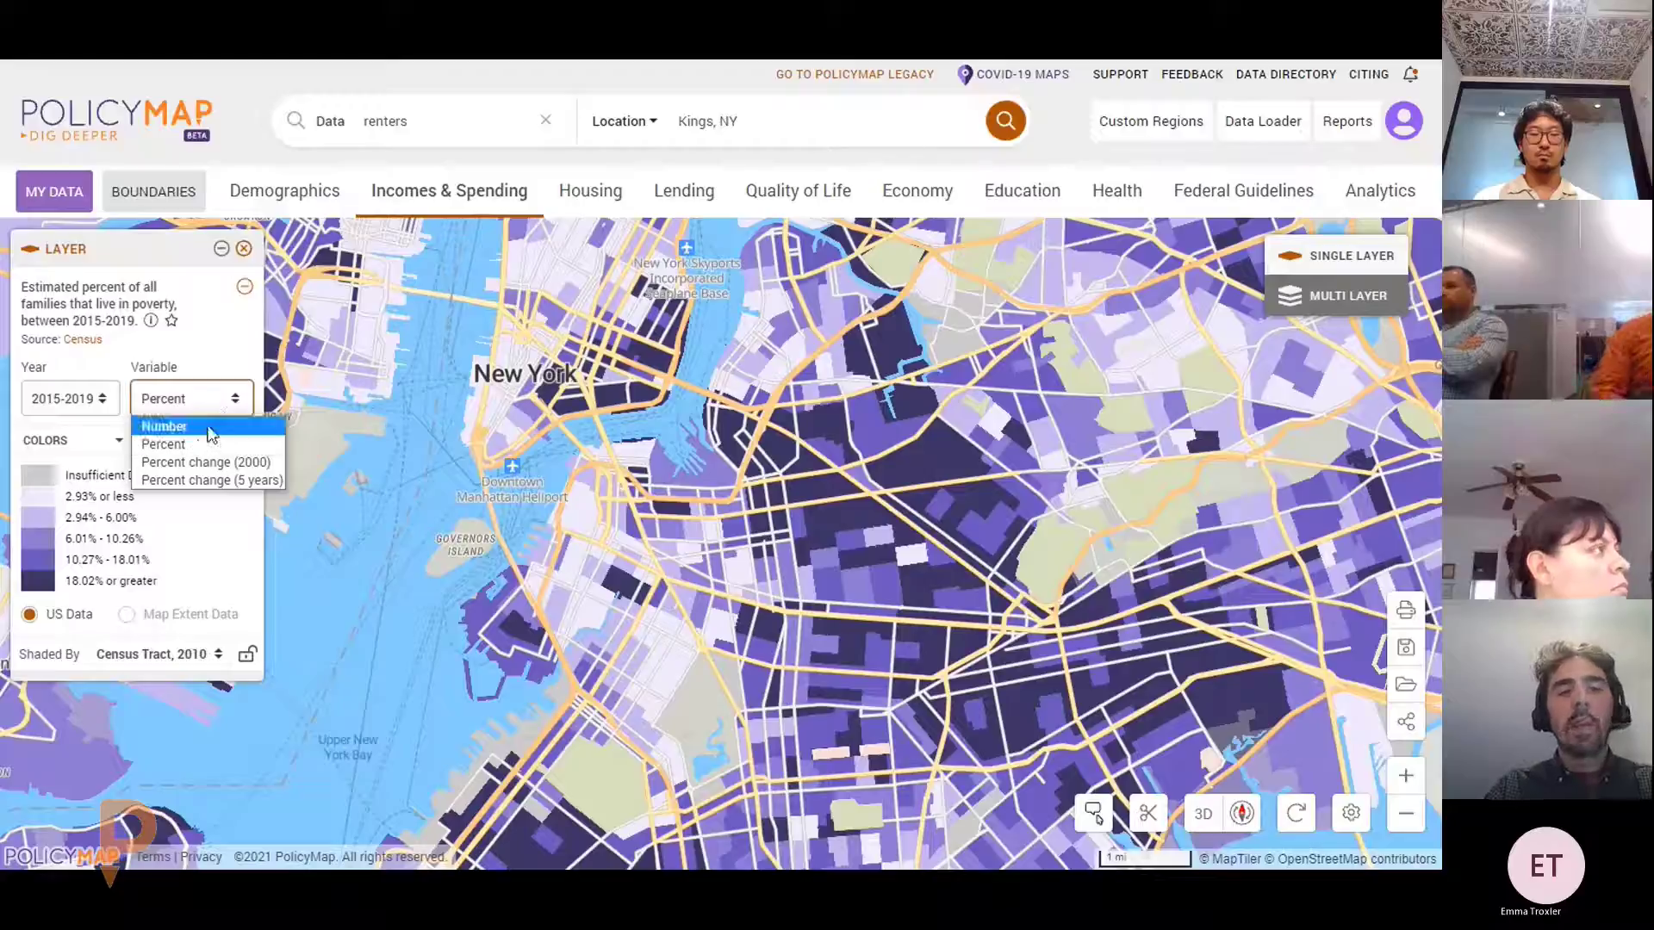
{"action": "left_click", "coordinate": [208, 427]}
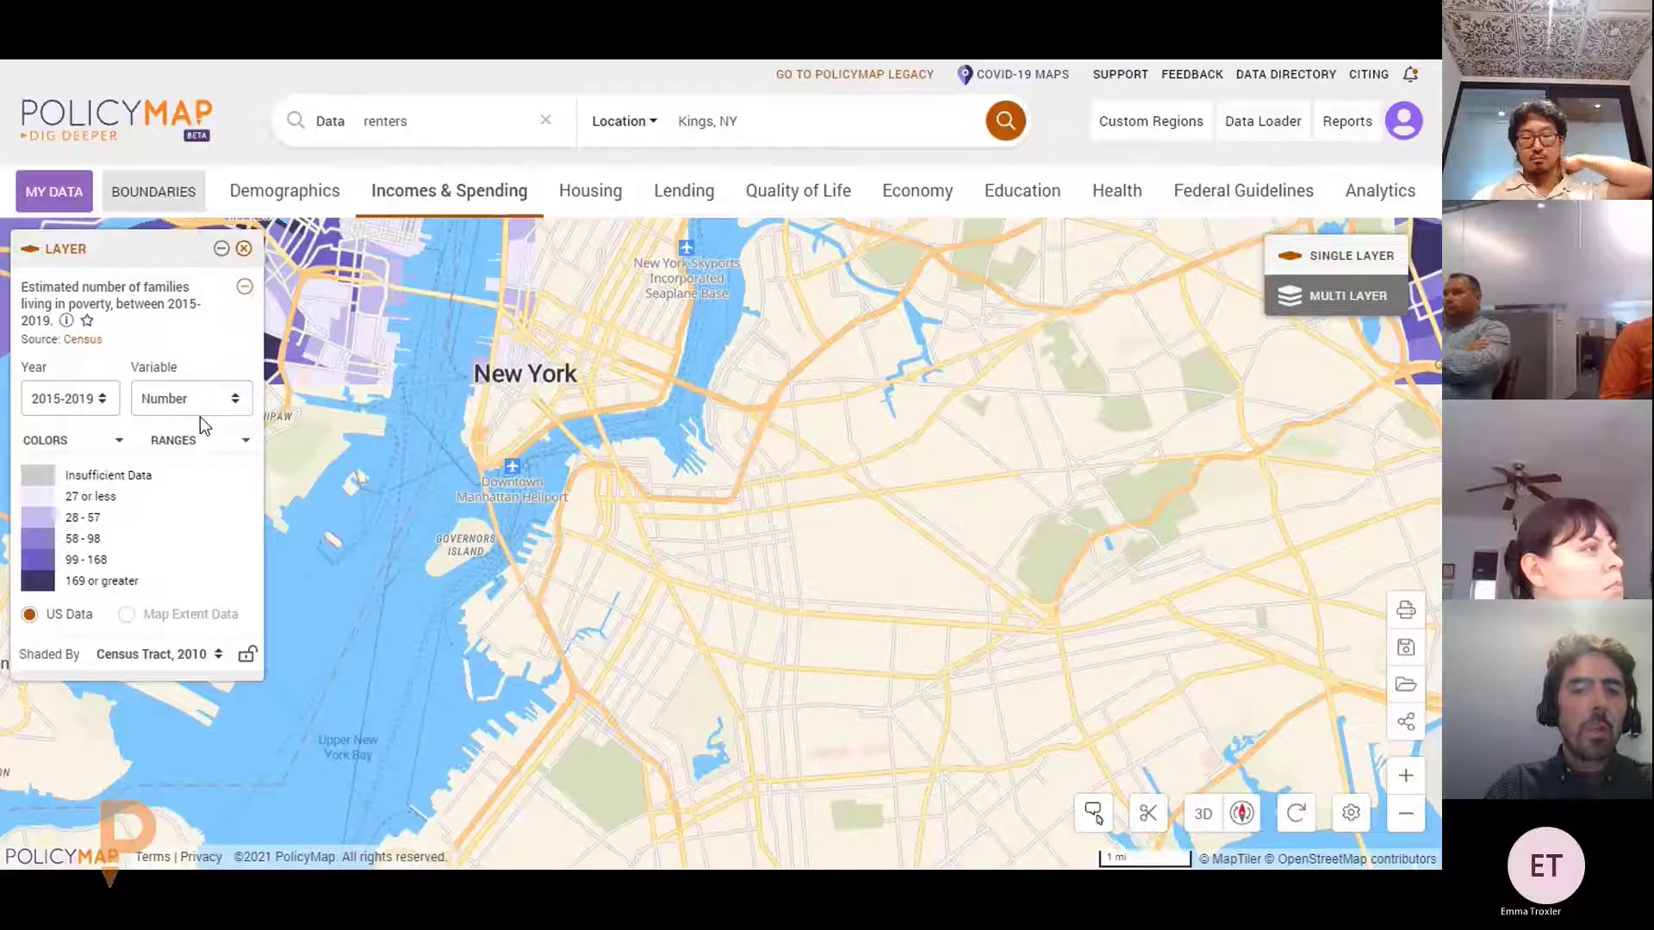
Shade the poverty map with the green colour palette
{"action": "left_click", "coordinate": [102, 440]}
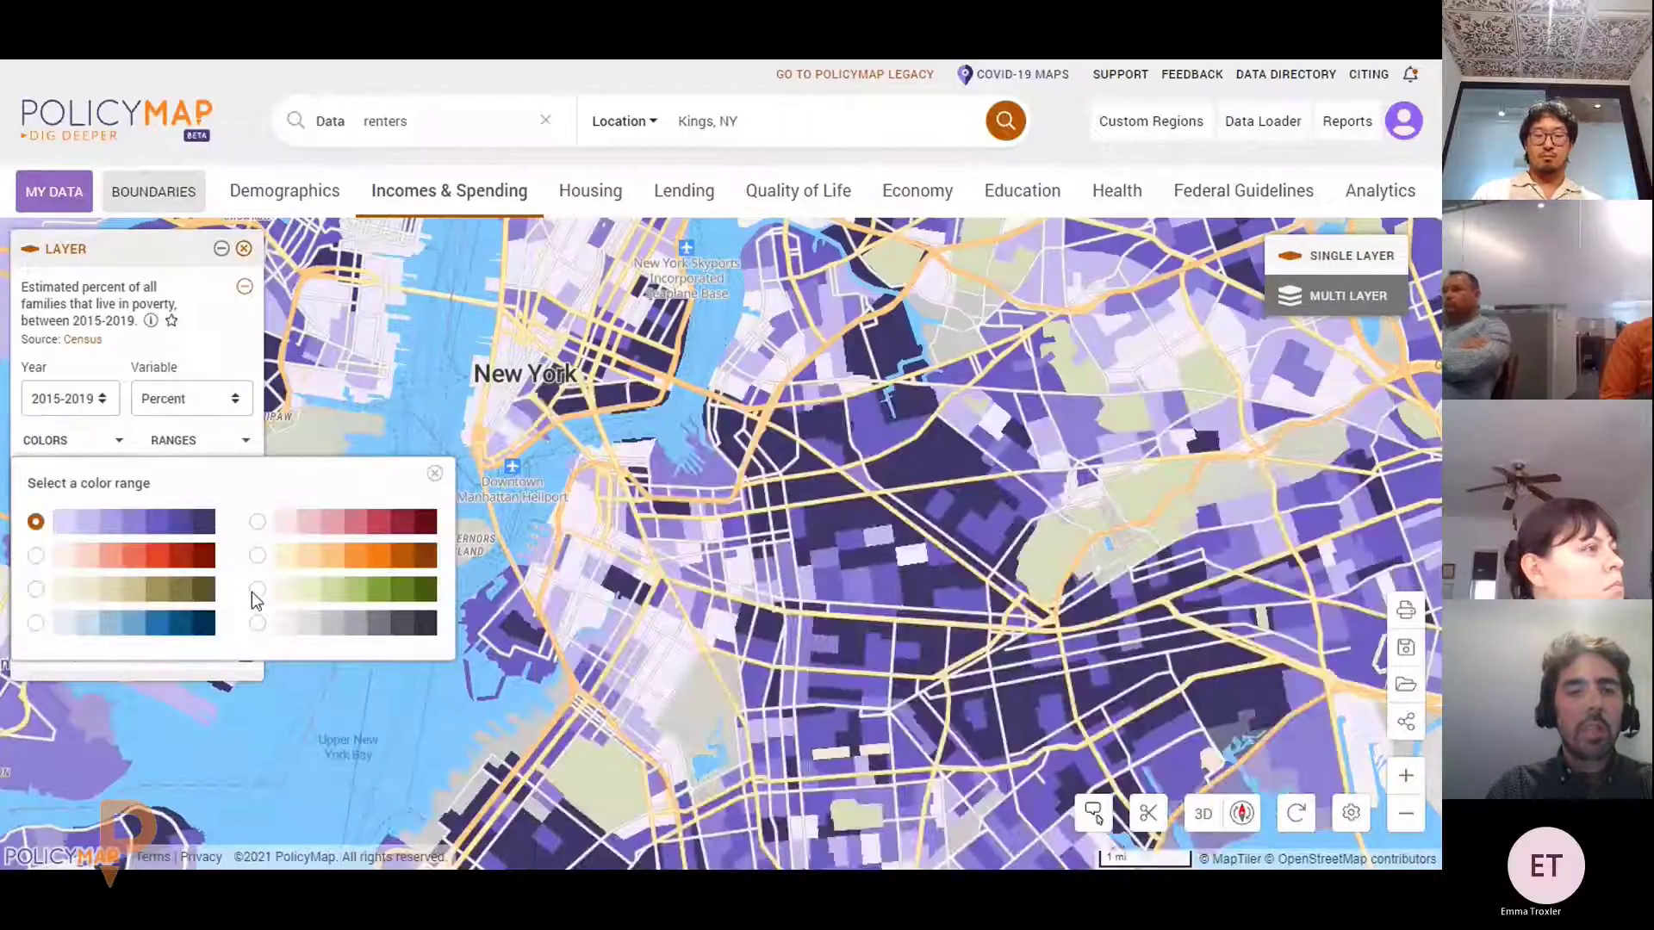
{"action": "left_click", "coordinate": [257, 592]}
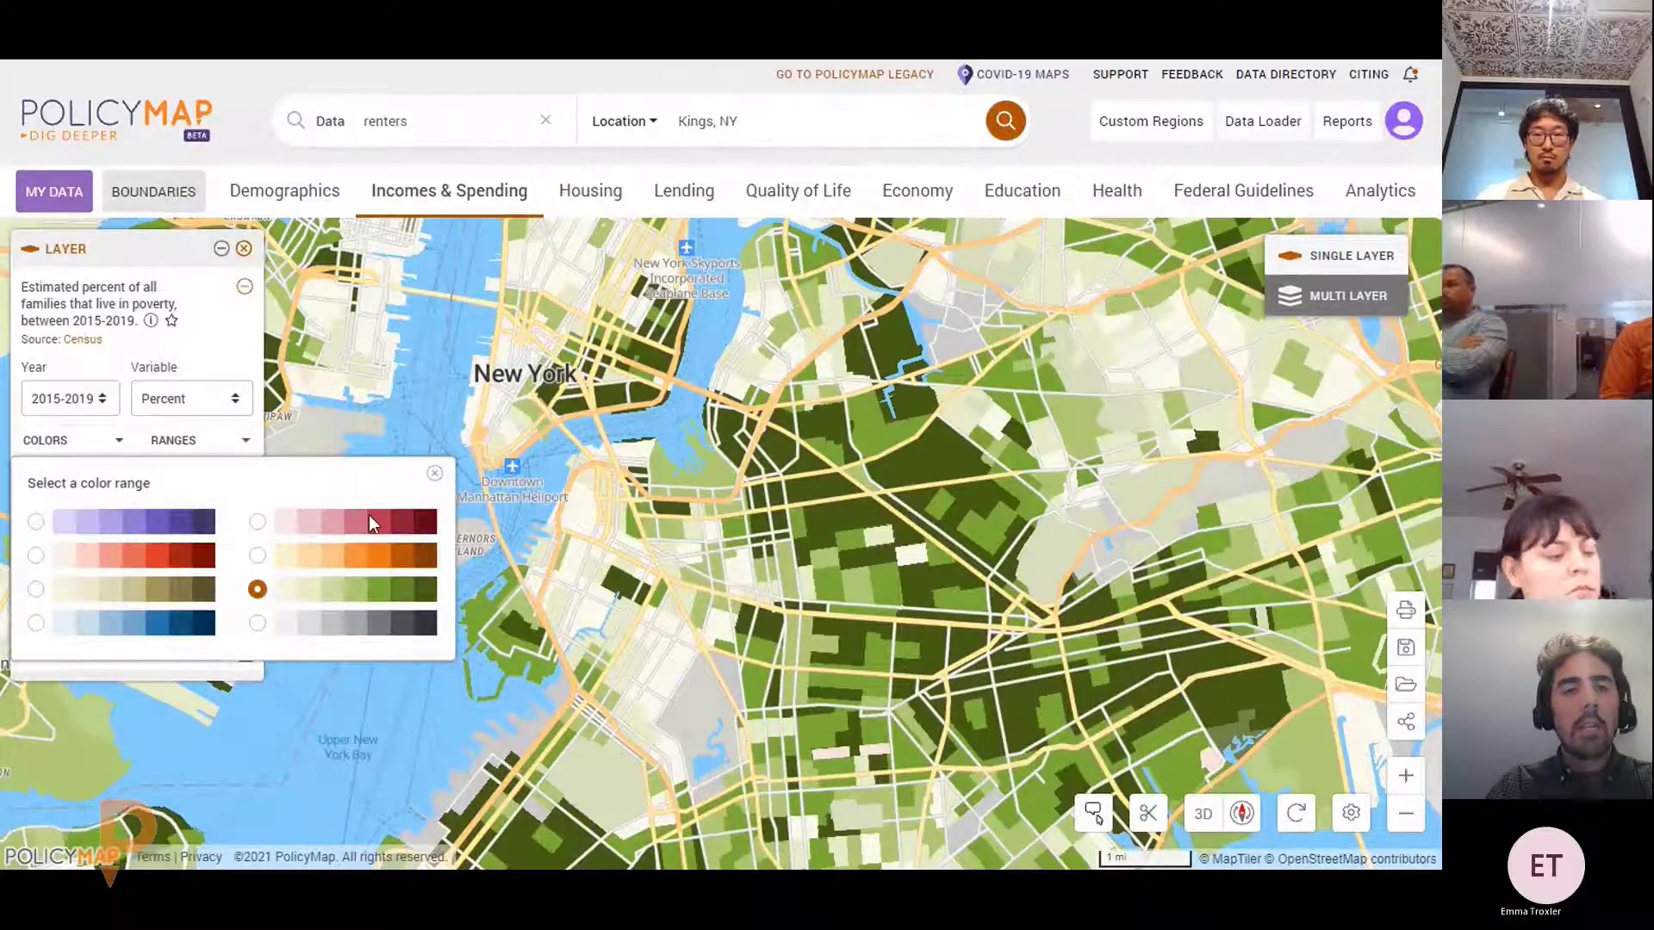
{"action": "left_click", "coordinate": [432, 474]}
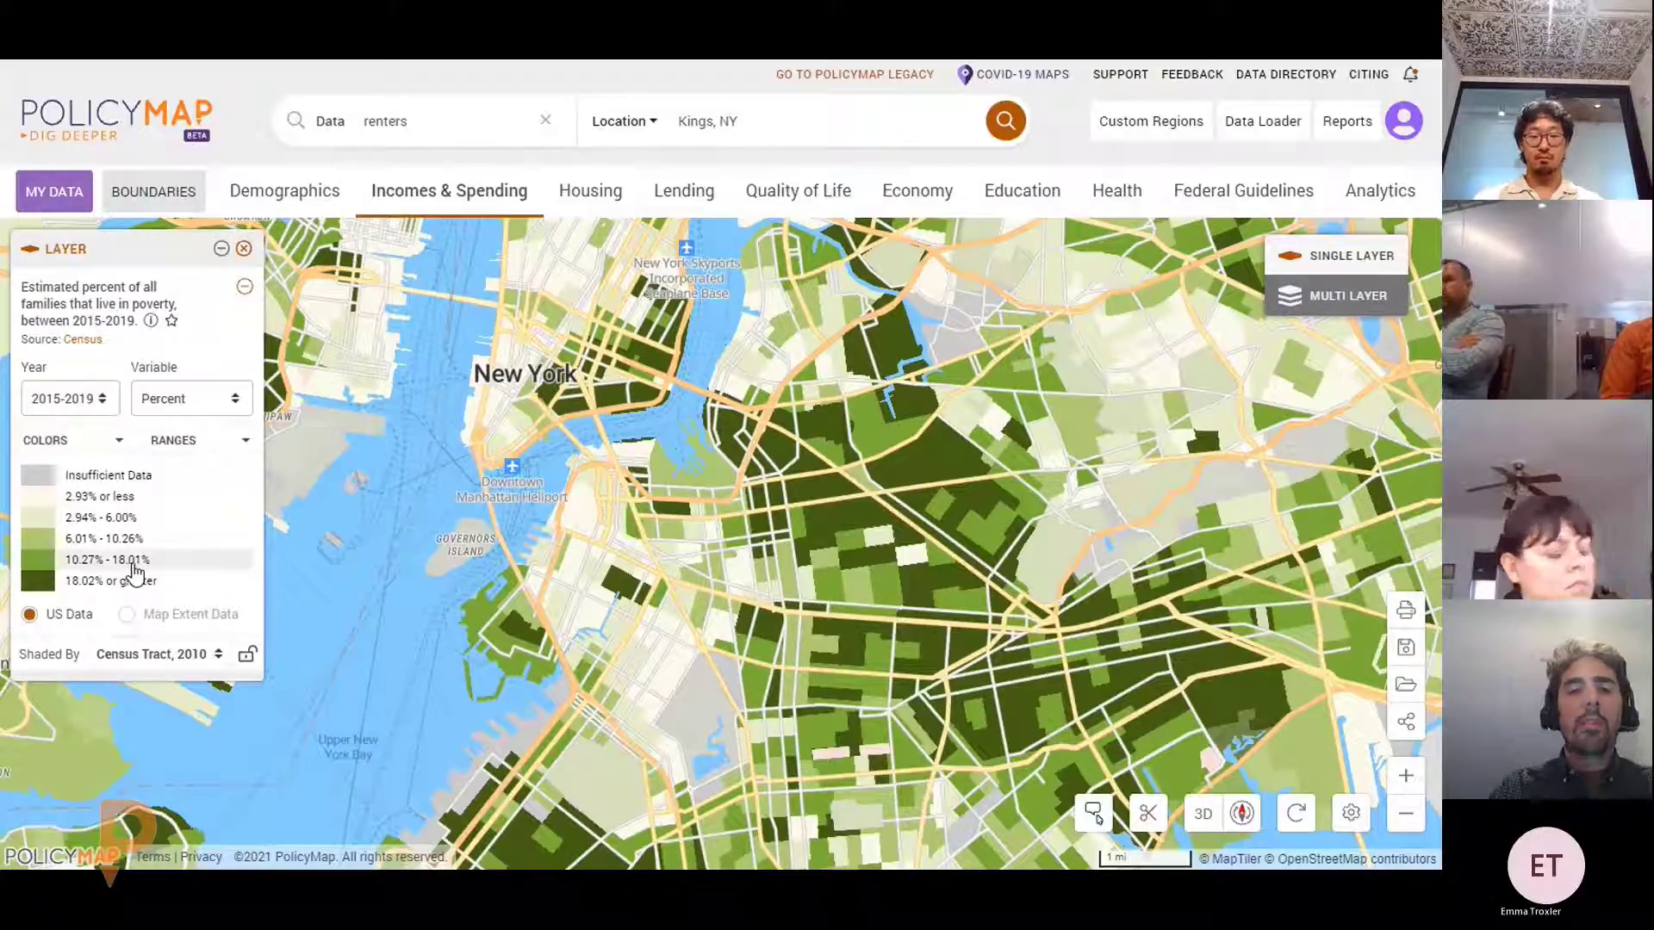
Keep five ranges and set the top range threshold to 25.51%
{"action": "left_click", "coordinate": [205, 446]}
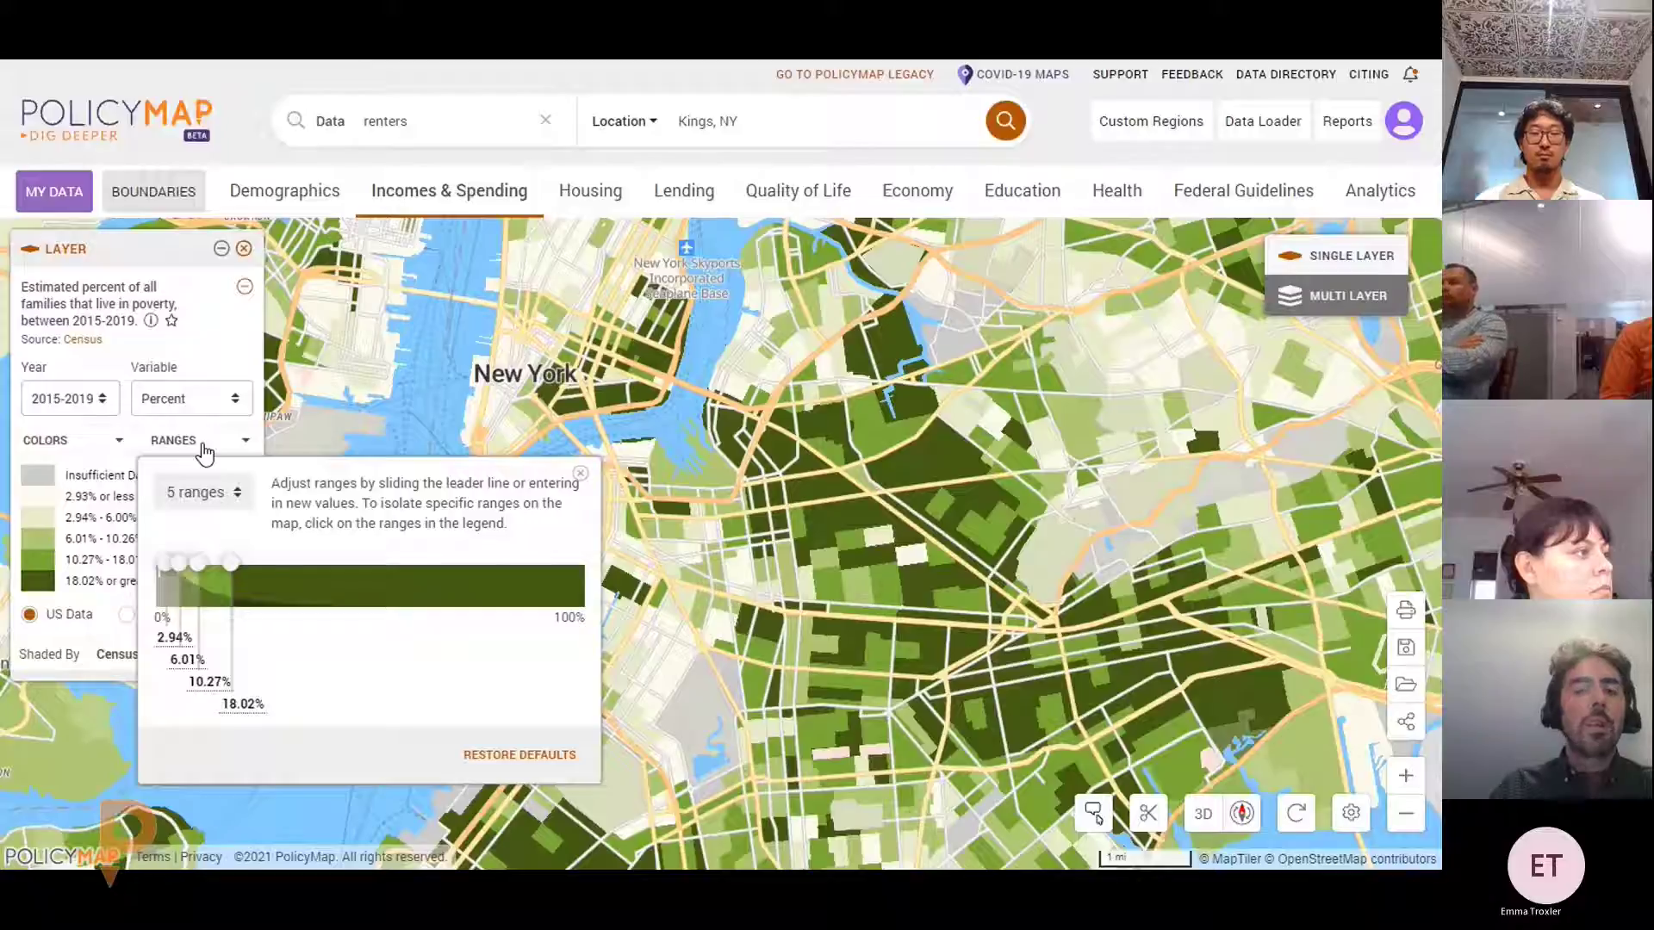
{"action": "left_click", "coordinate": [220, 498]}
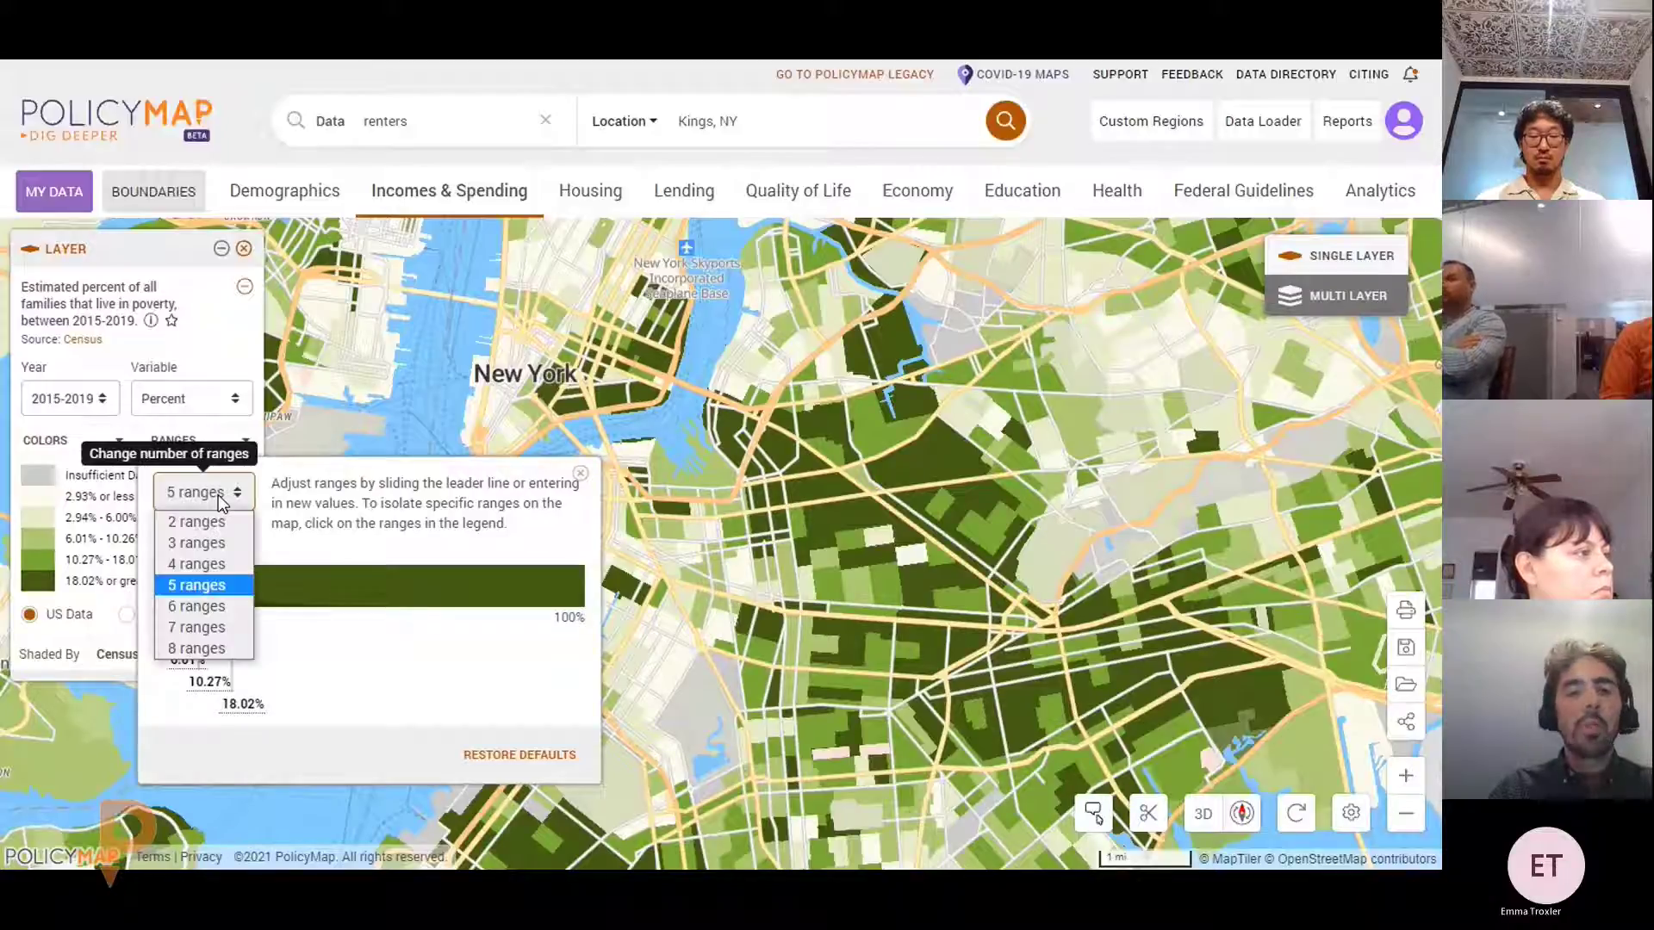
{"action": "left_click", "coordinate": [222, 499]}
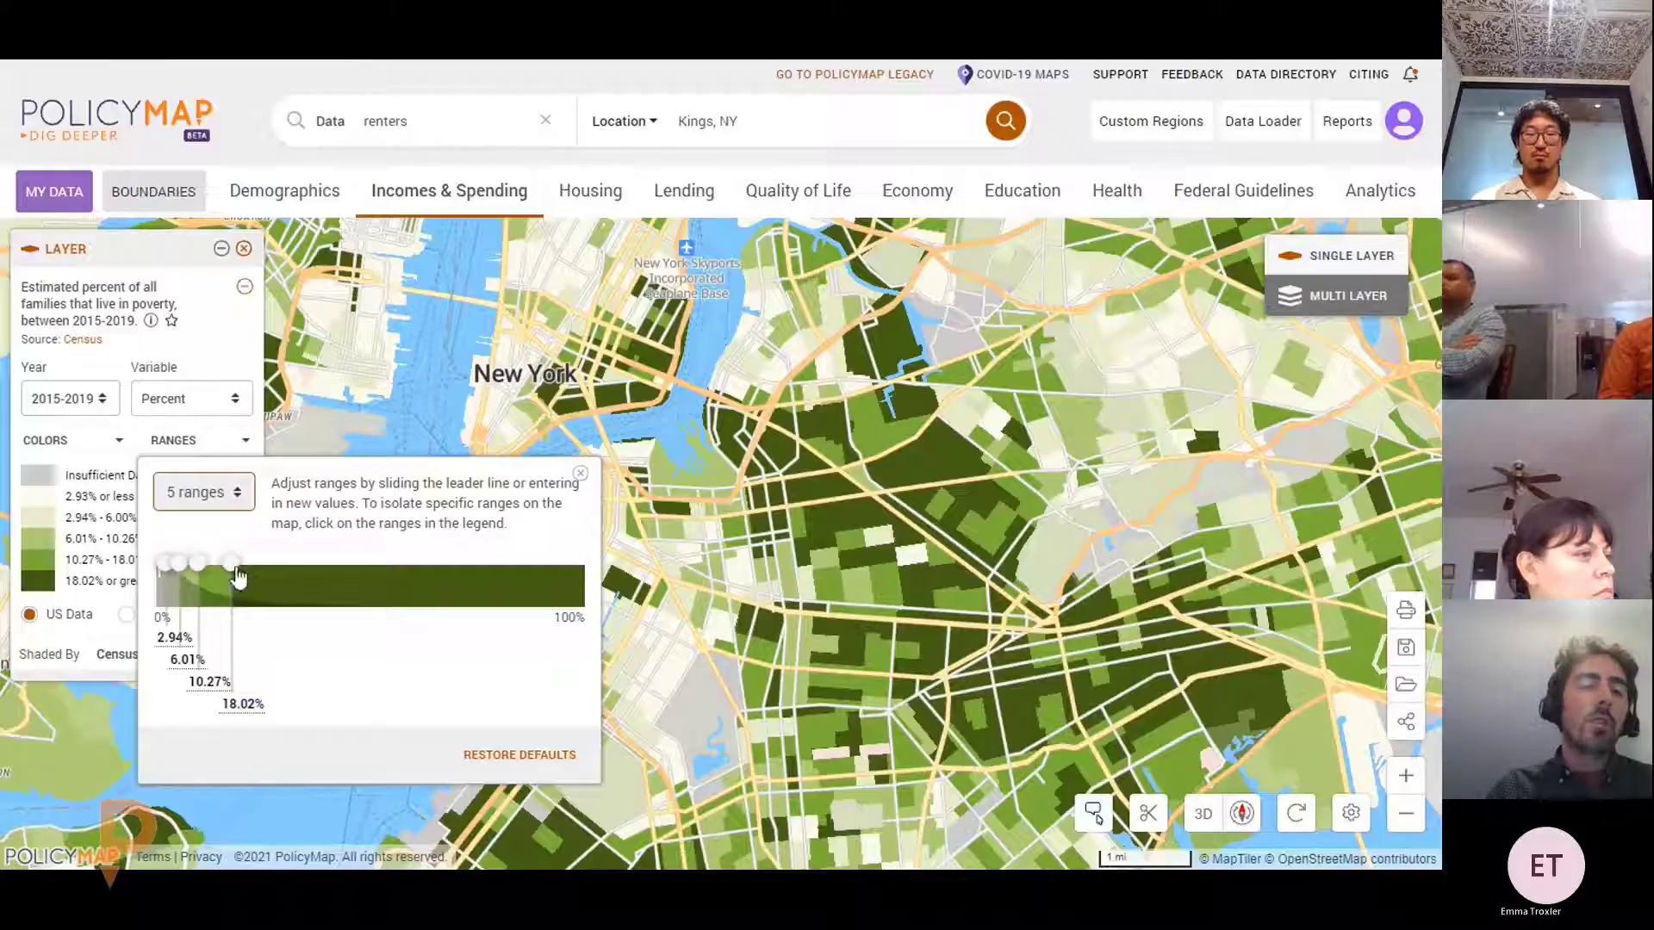
{"action": "left_click_drag", "start_coordinate": [231, 565], "coordinate": [260, 572]}
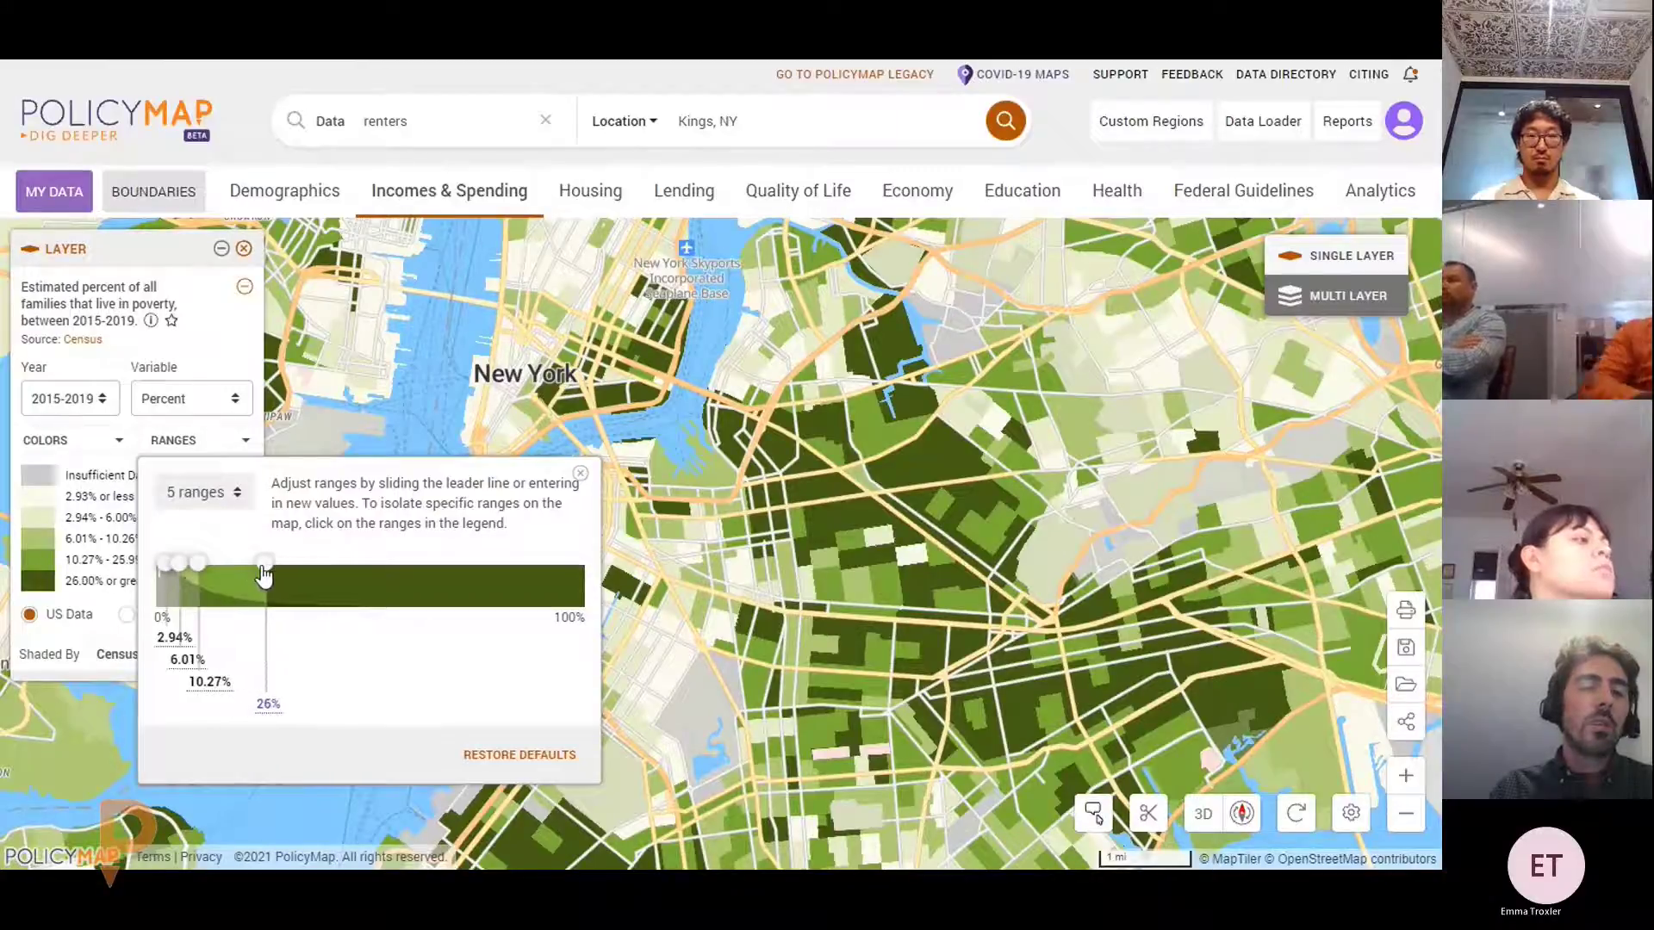
{"action": "left_click", "coordinate": [267, 705]}
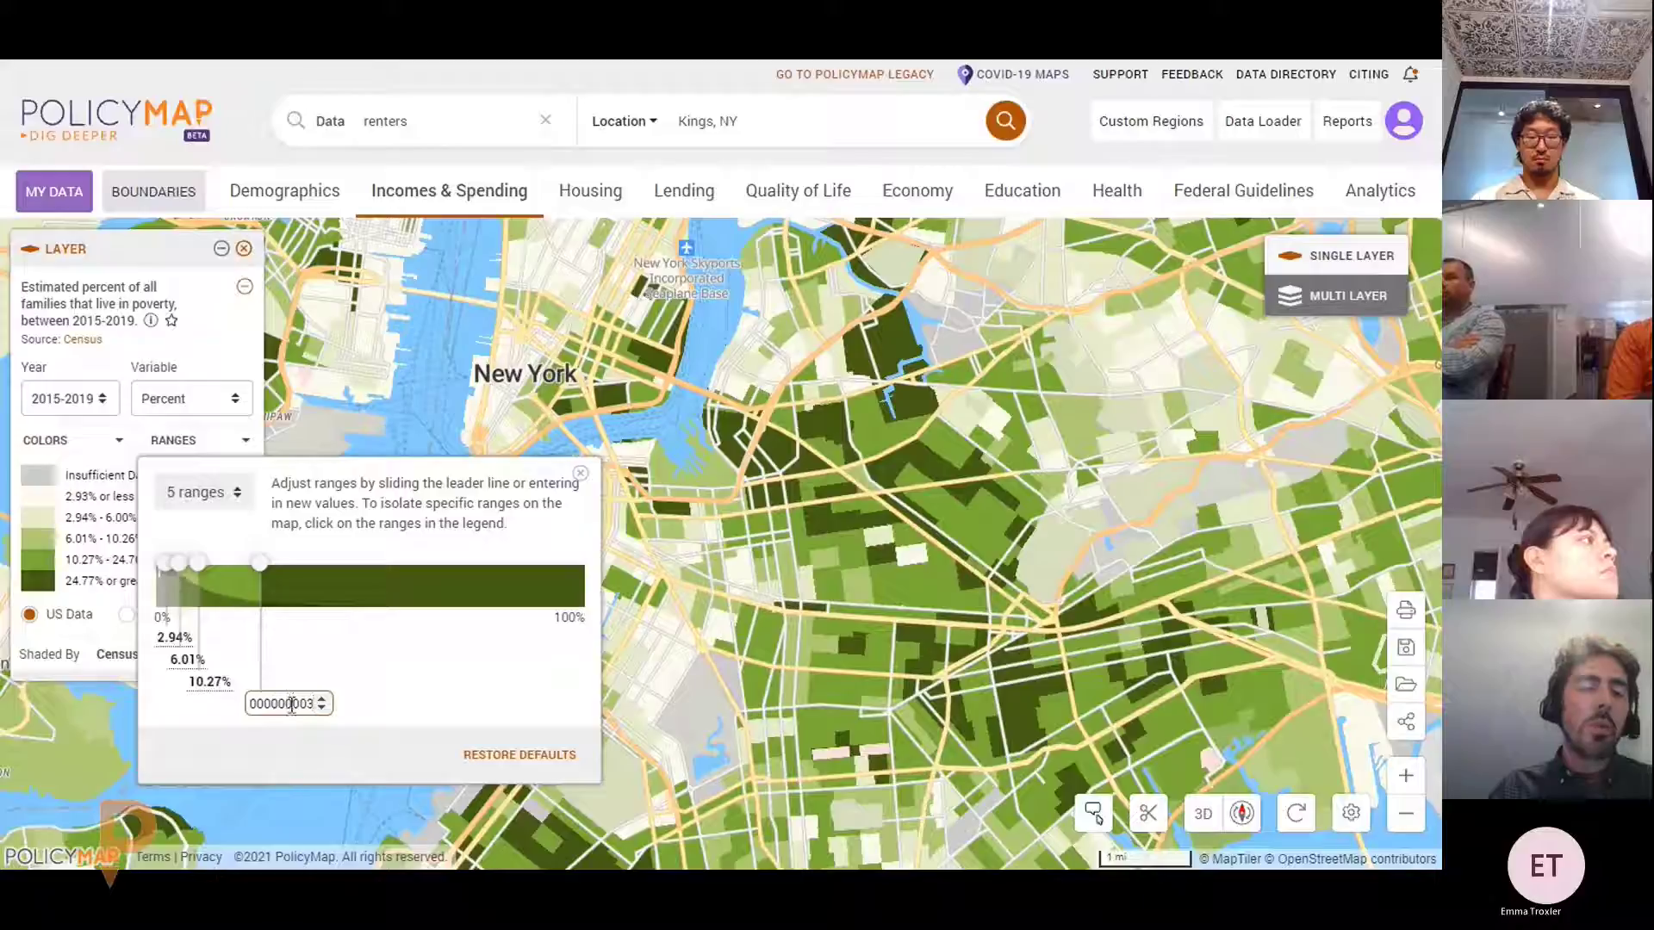
{"action": "left_click_drag", "start_coordinate": [257, 563], "coordinate": [263, 564]}
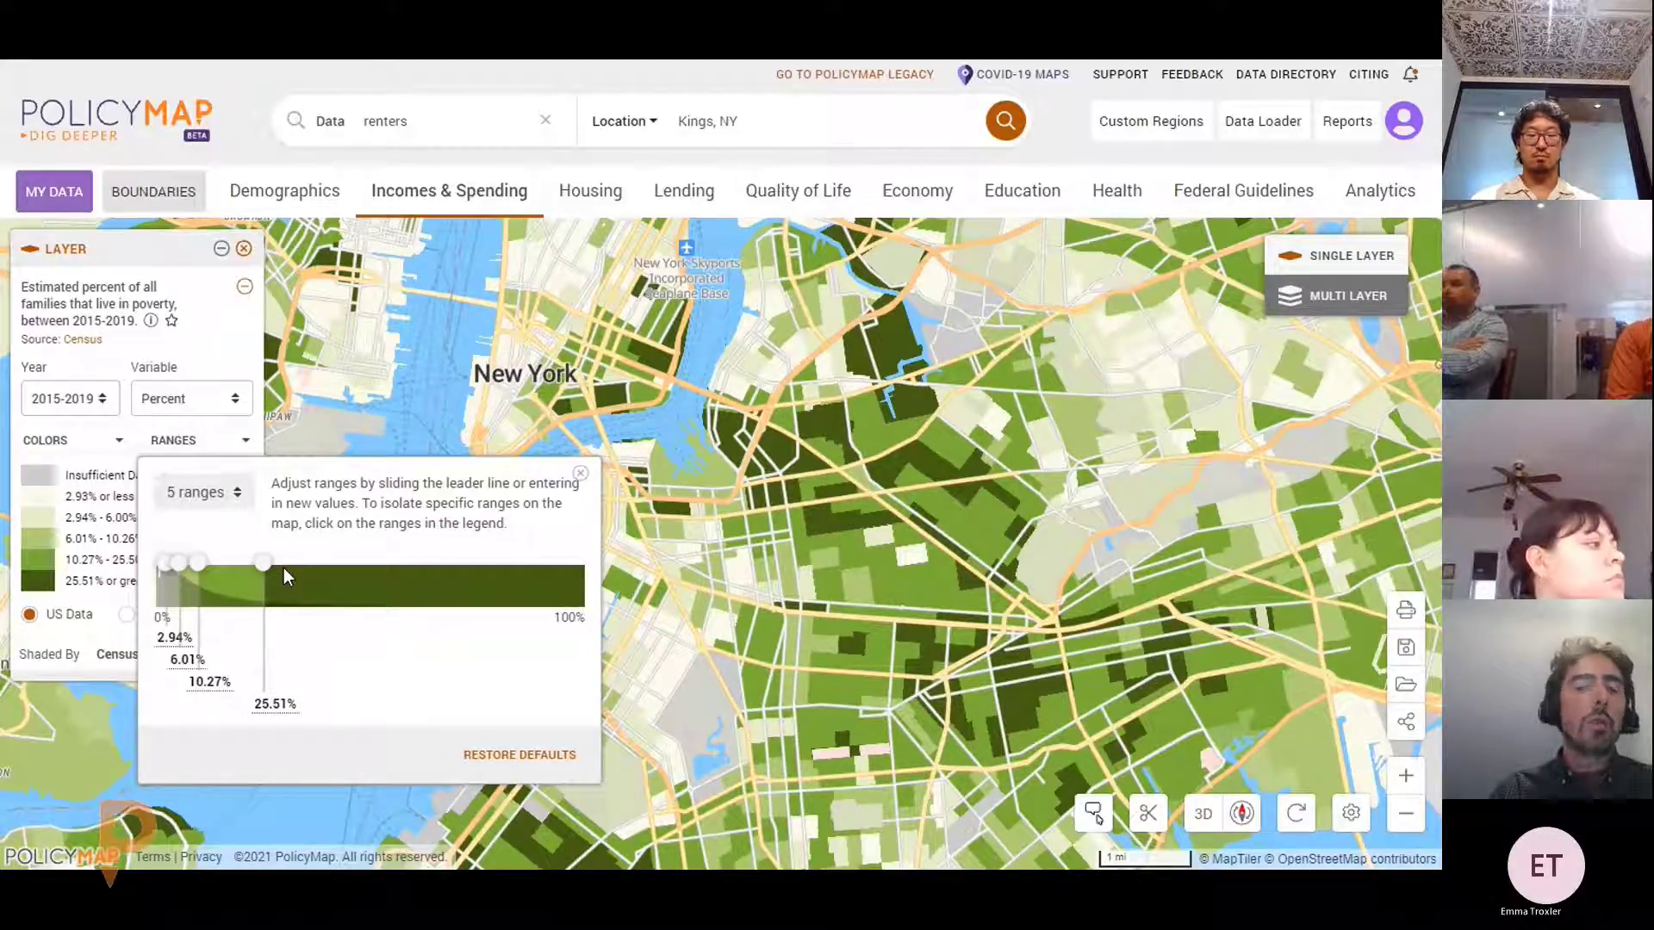
{"action": "left_click_drag", "start_coordinate": [263, 565], "coordinate": [236, 570]}
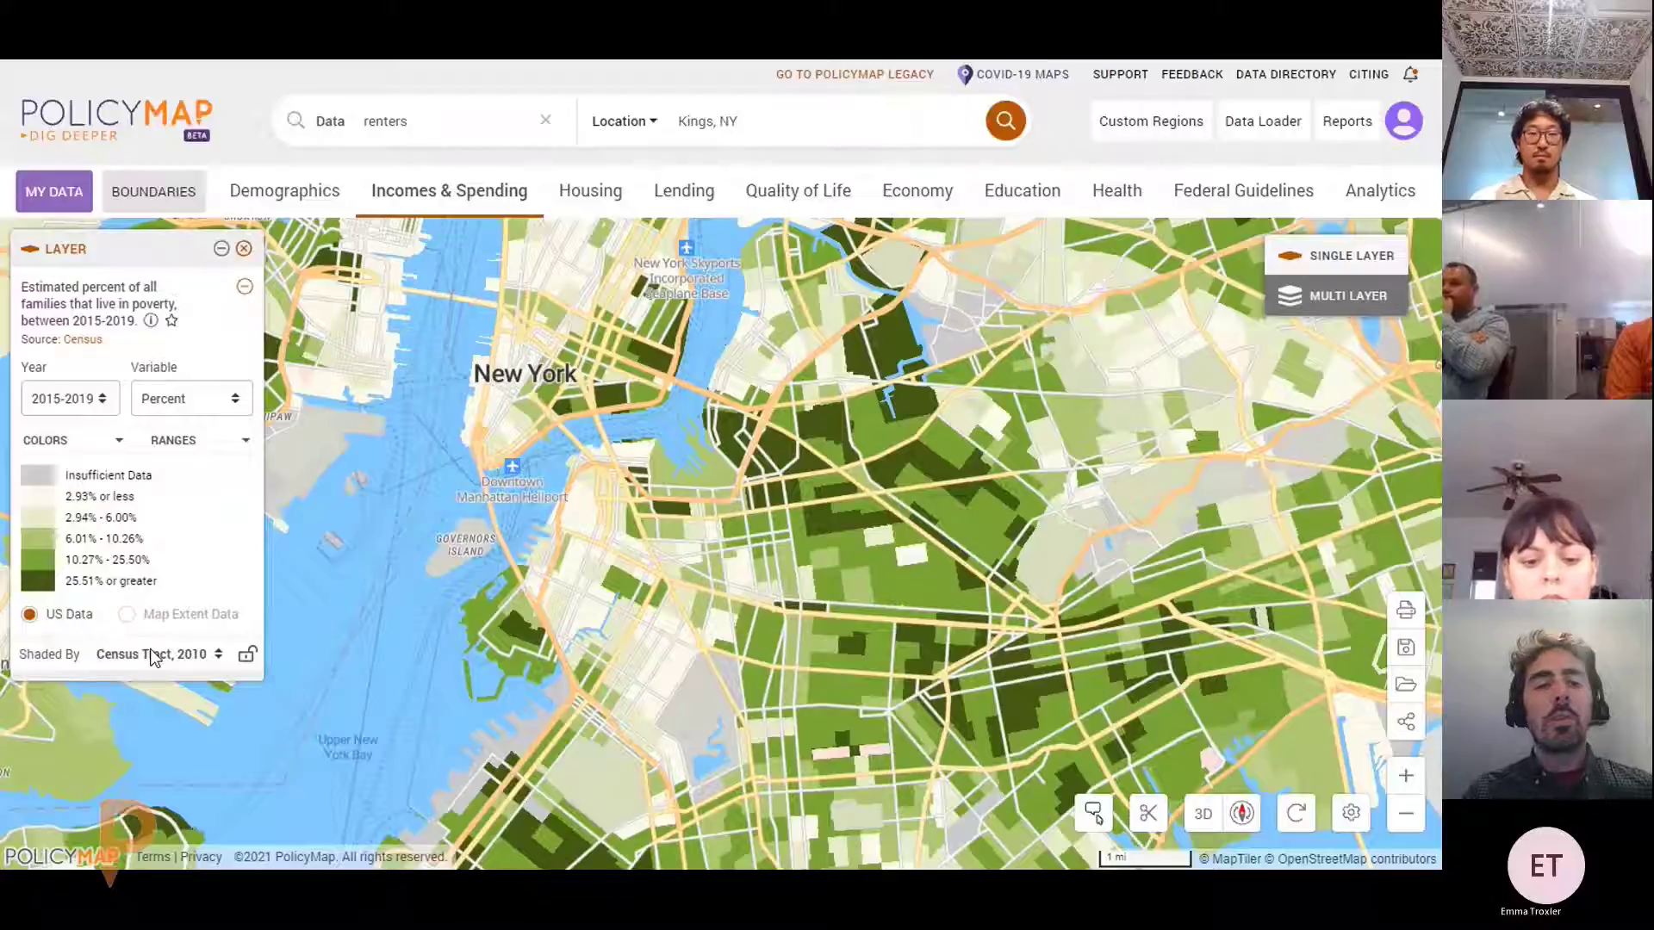
Toggle the Shaded By lock, keep census tract shading, and show the Housing Locations datasets
{"action": "scroll", "coordinate": [723, 469], "scroll_direction": "down", "scroll_amount": 10}
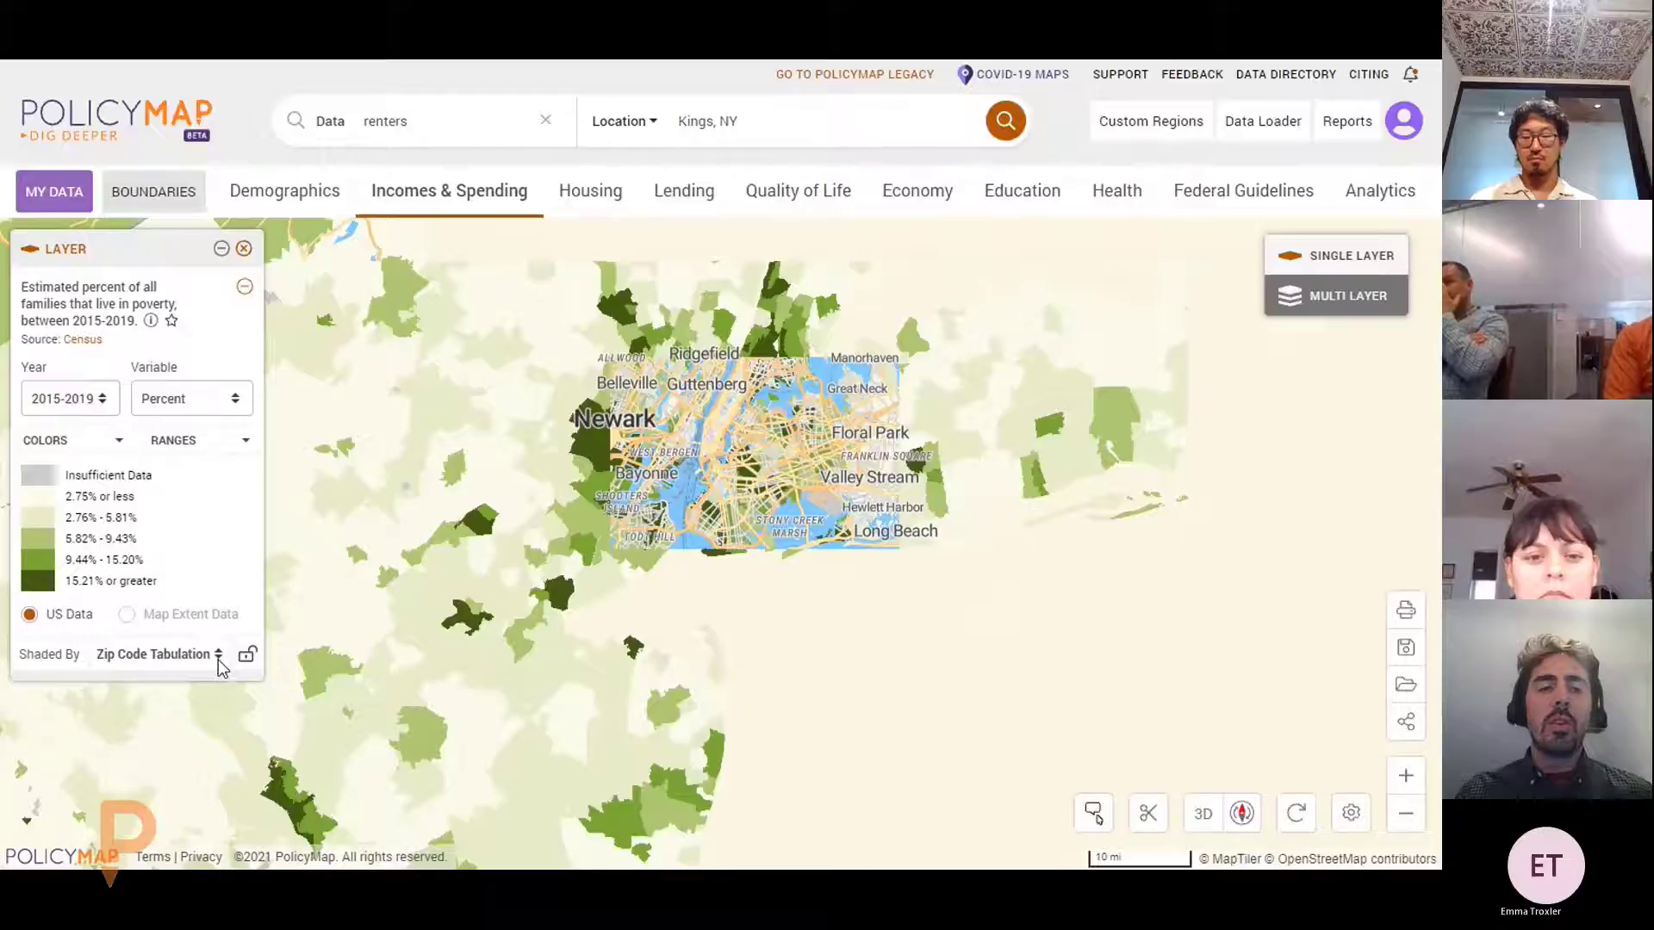
{"action": "scroll", "coordinate": [728, 556], "scroll_direction": "down", "scroll_amount": 4}
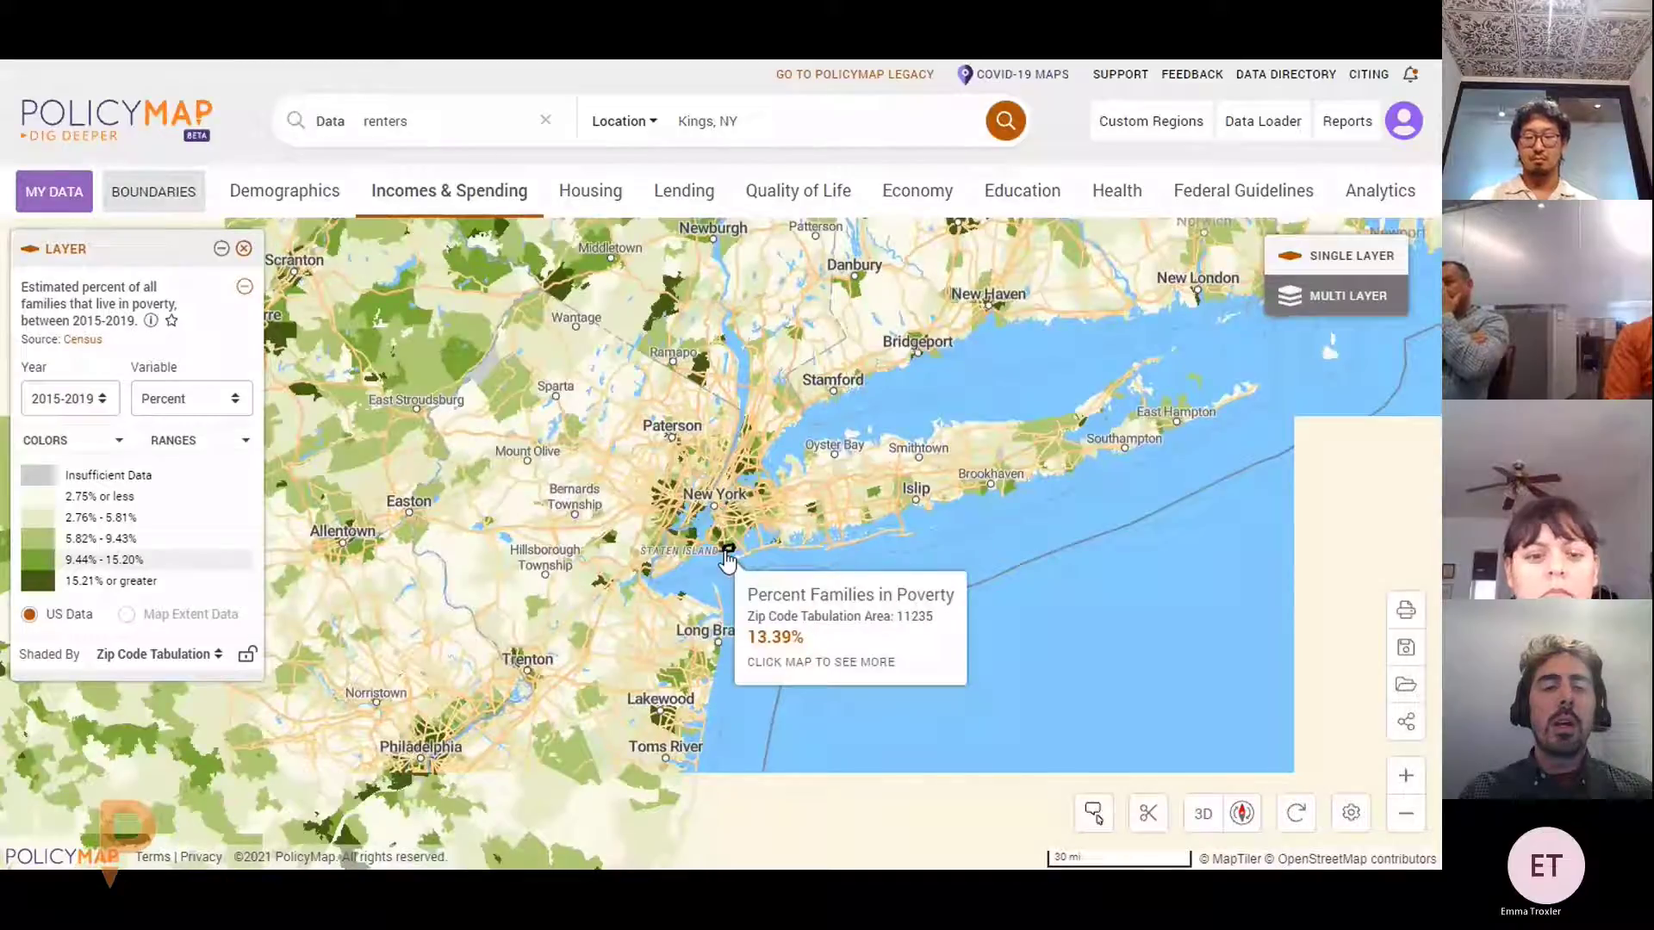
{"action": "scroll", "coordinate": [834, 441], "scroll_direction": "up", "scroll_amount": 5}
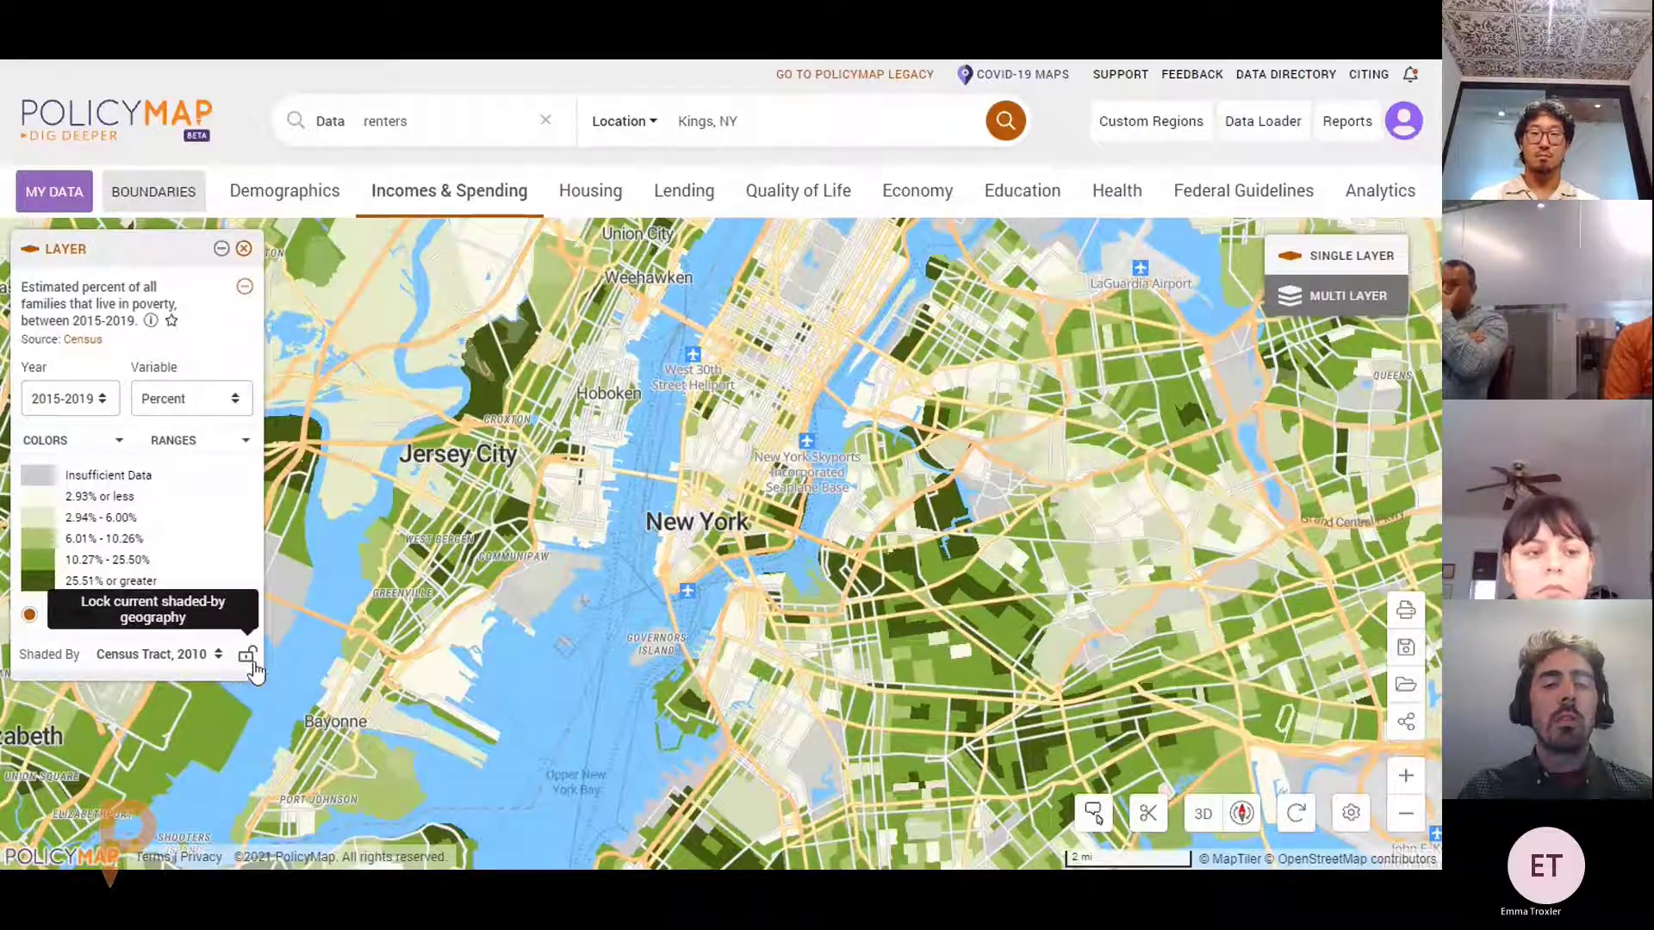
{"action": "left_click", "coordinate": [248, 659]}
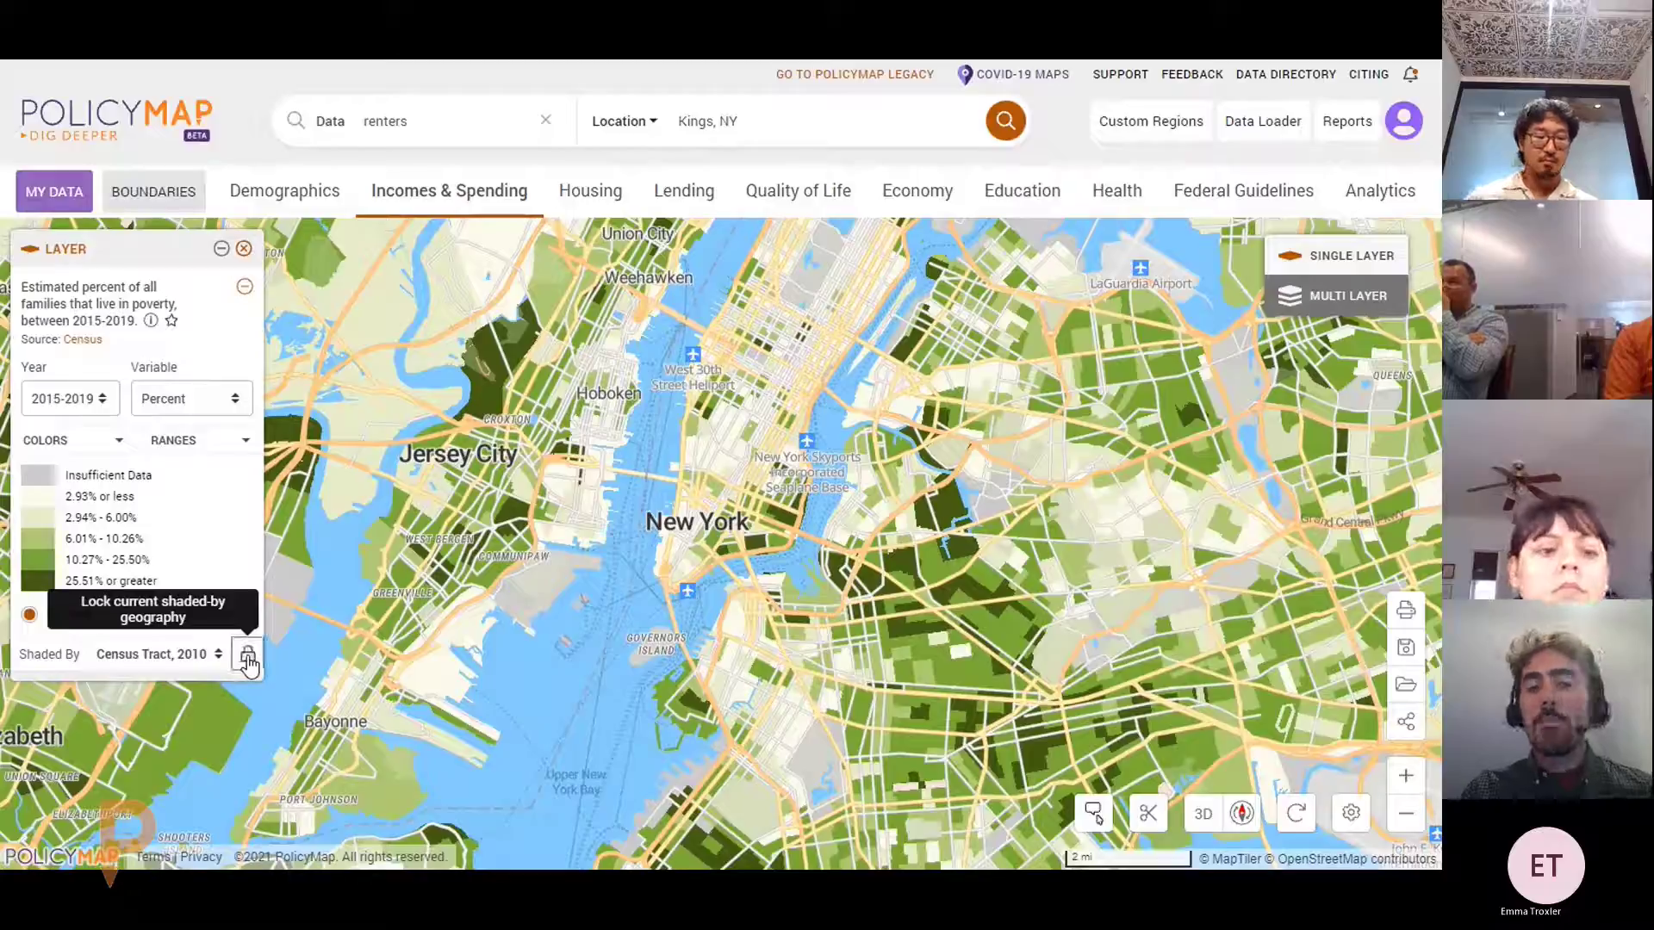
{"action": "left_click", "coordinate": [248, 659]}
{"action": "left_click", "coordinate": [212, 658]}
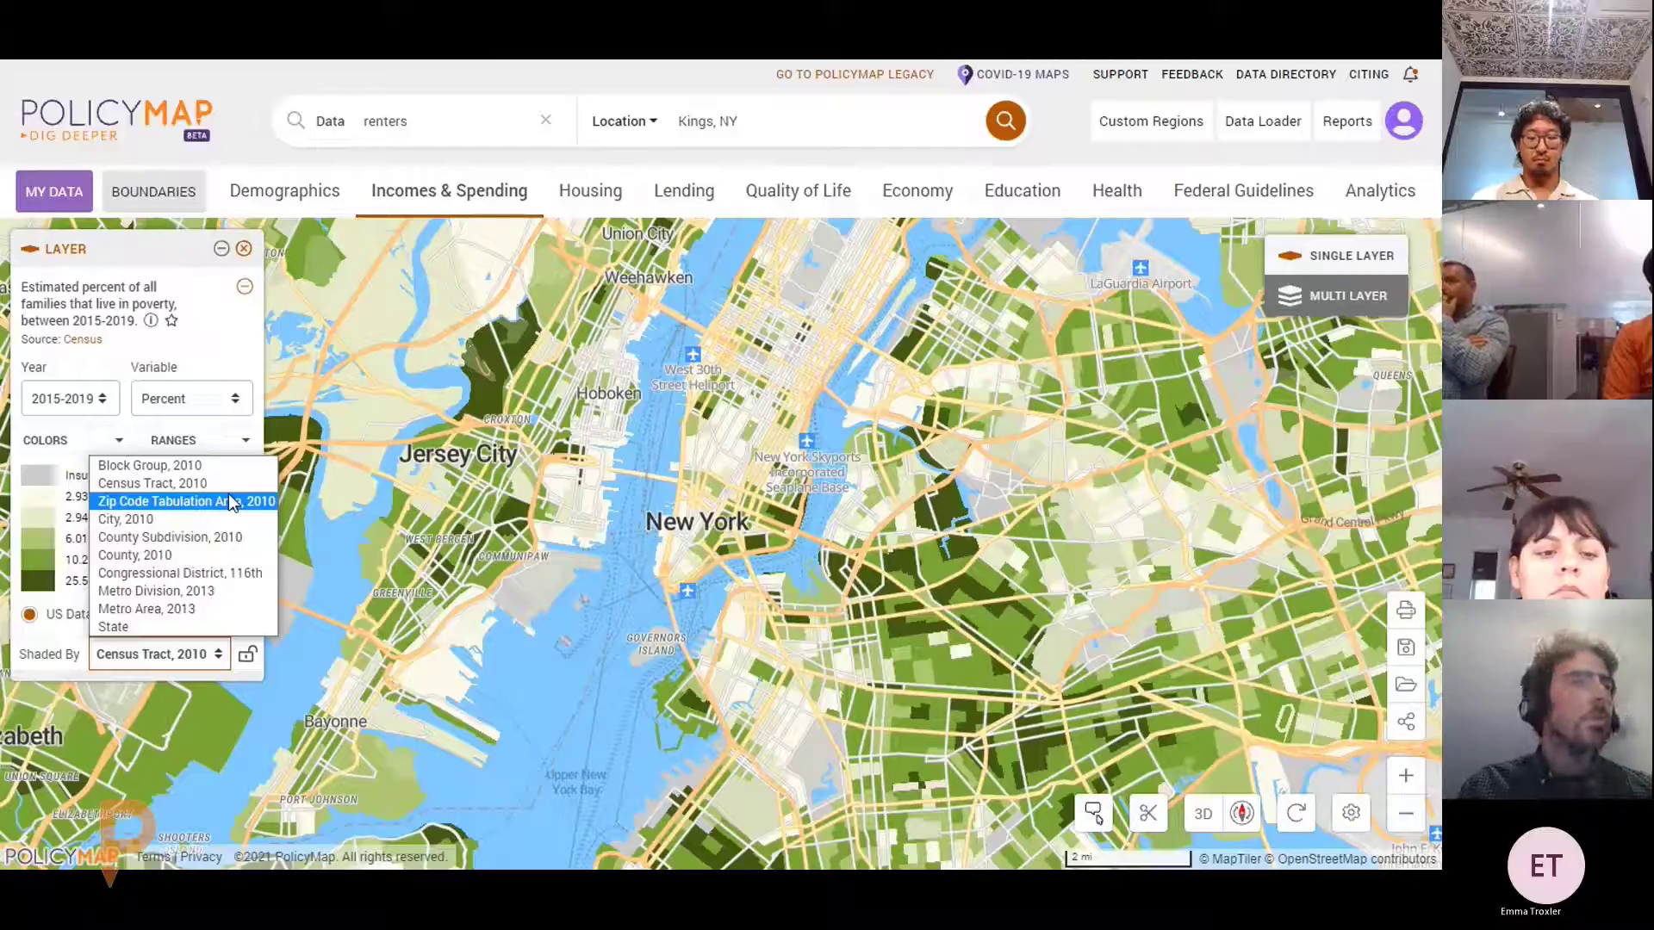
{"action": "left_click", "coordinate": [616, 515]}
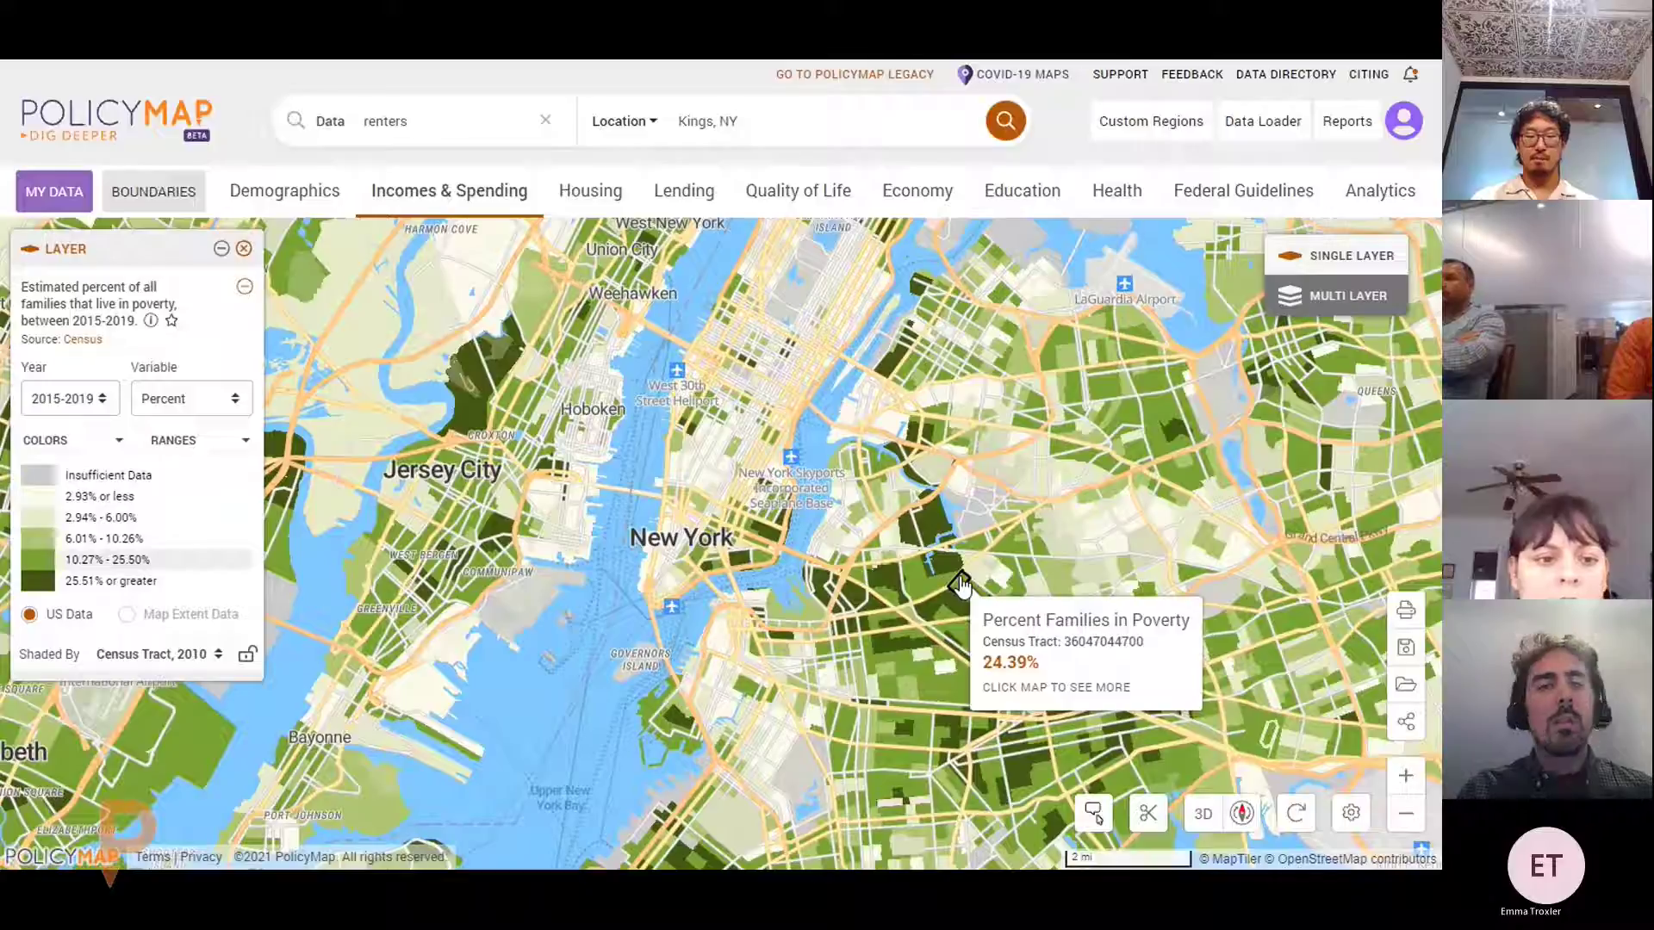
{"action": "left_click", "coordinate": [590, 191]}
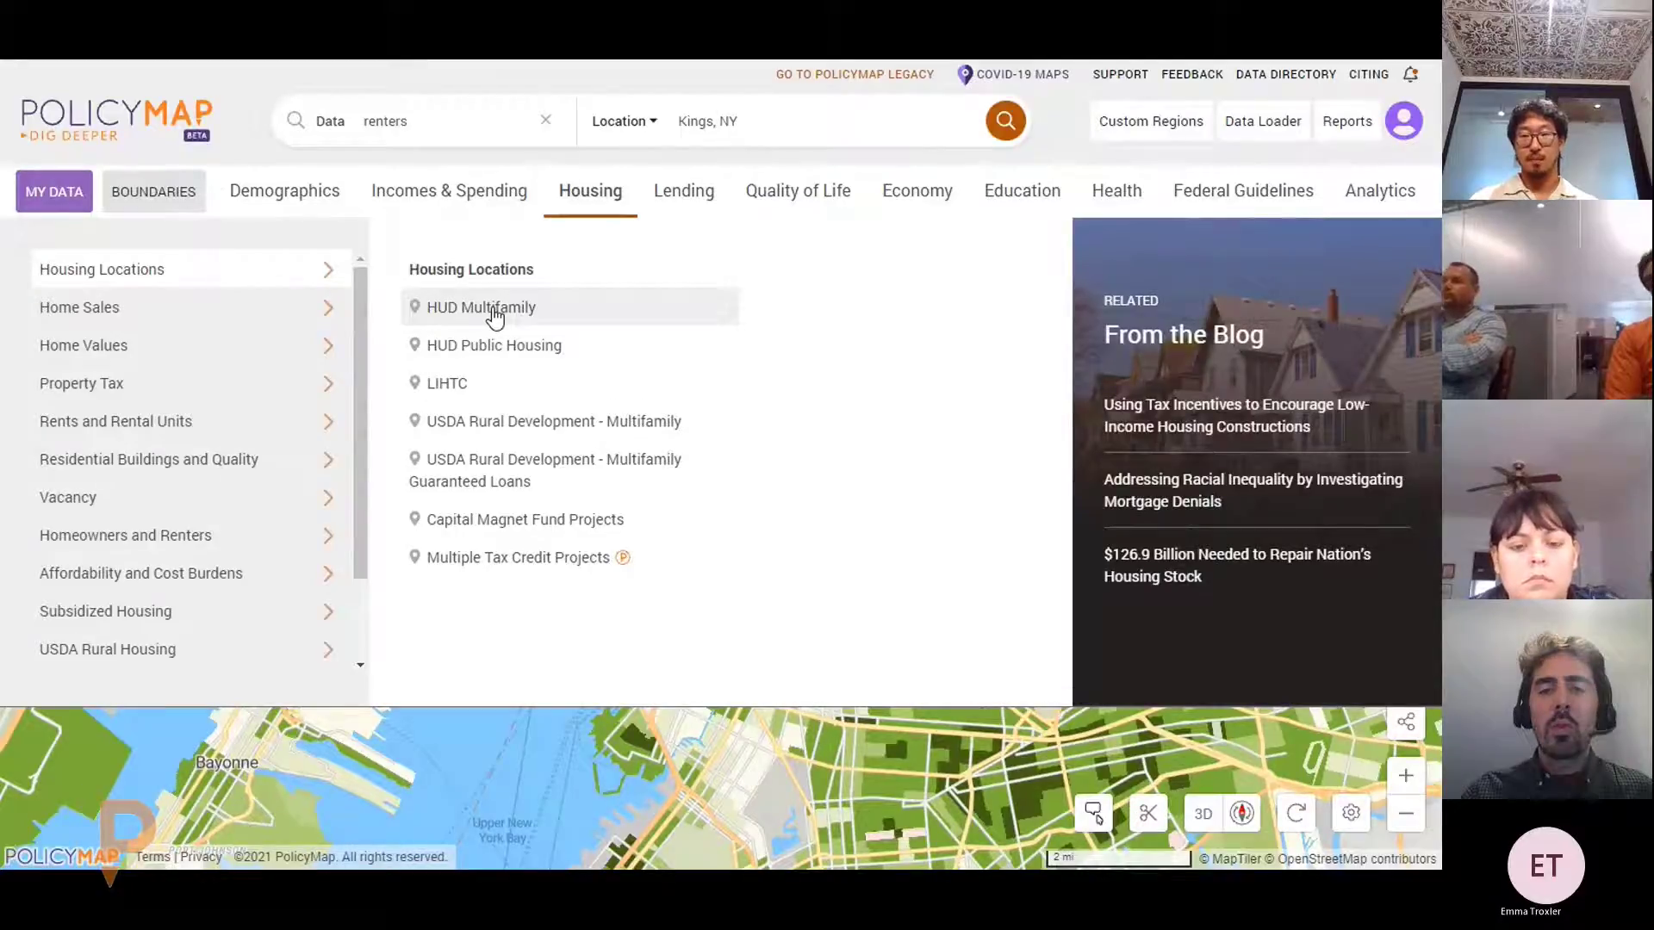
Add HUD Multifamily points and review Goodheart House's site details
{"action": "left_click", "coordinate": [494, 318]}
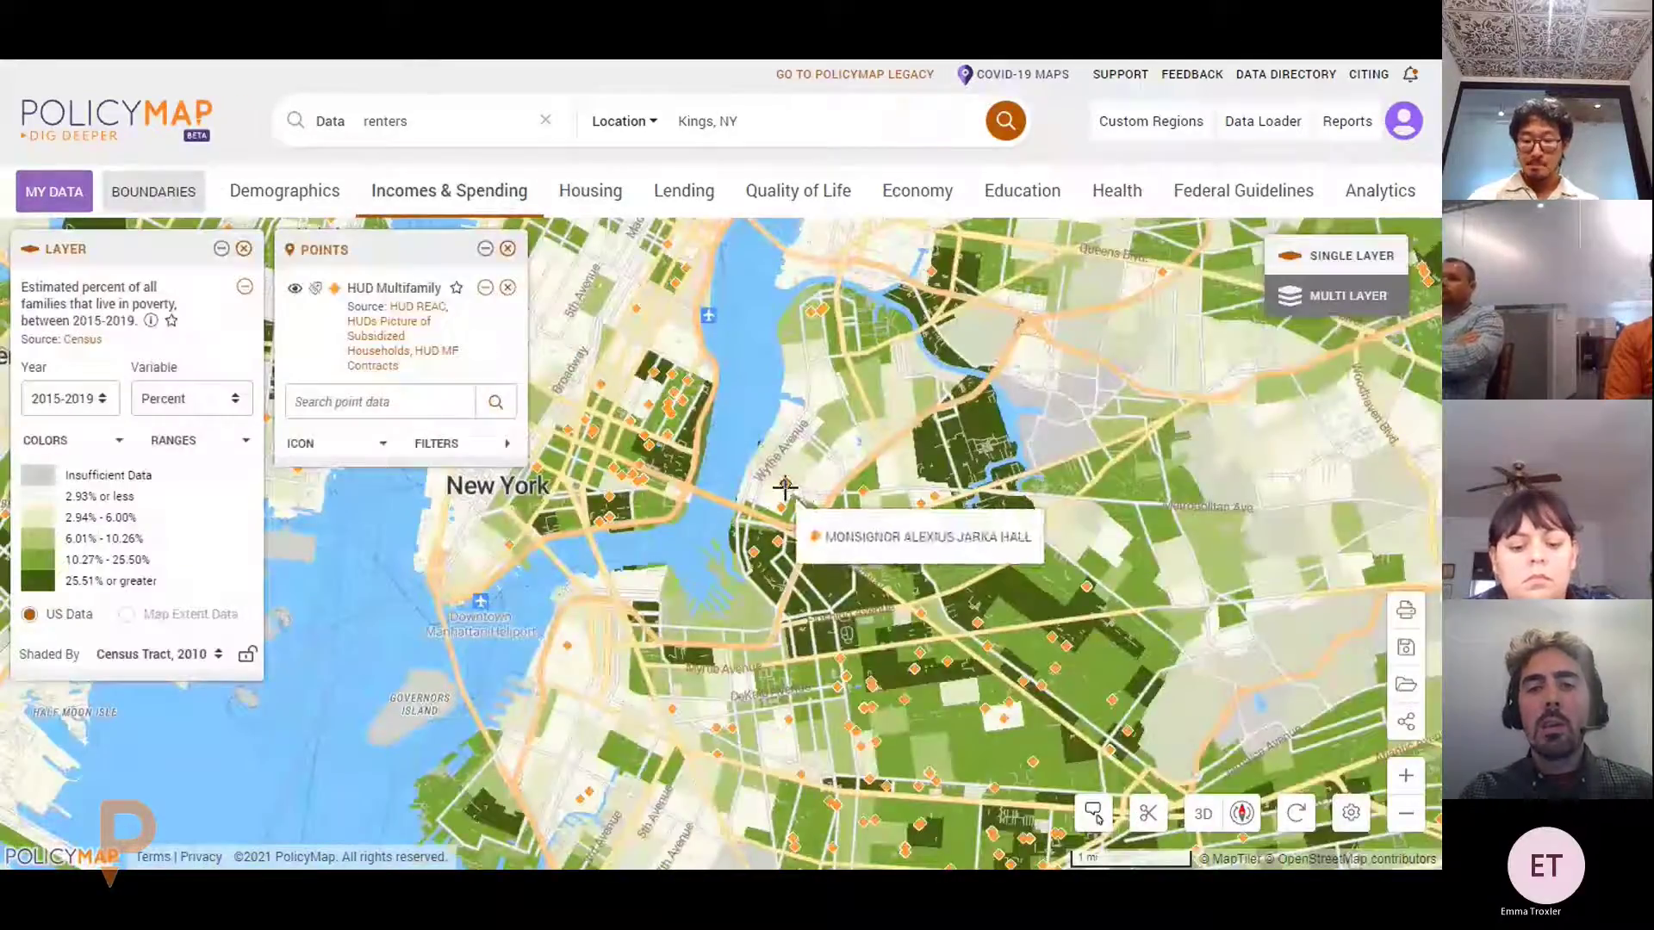
{"action": "left_click", "coordinate": [777, 542]}
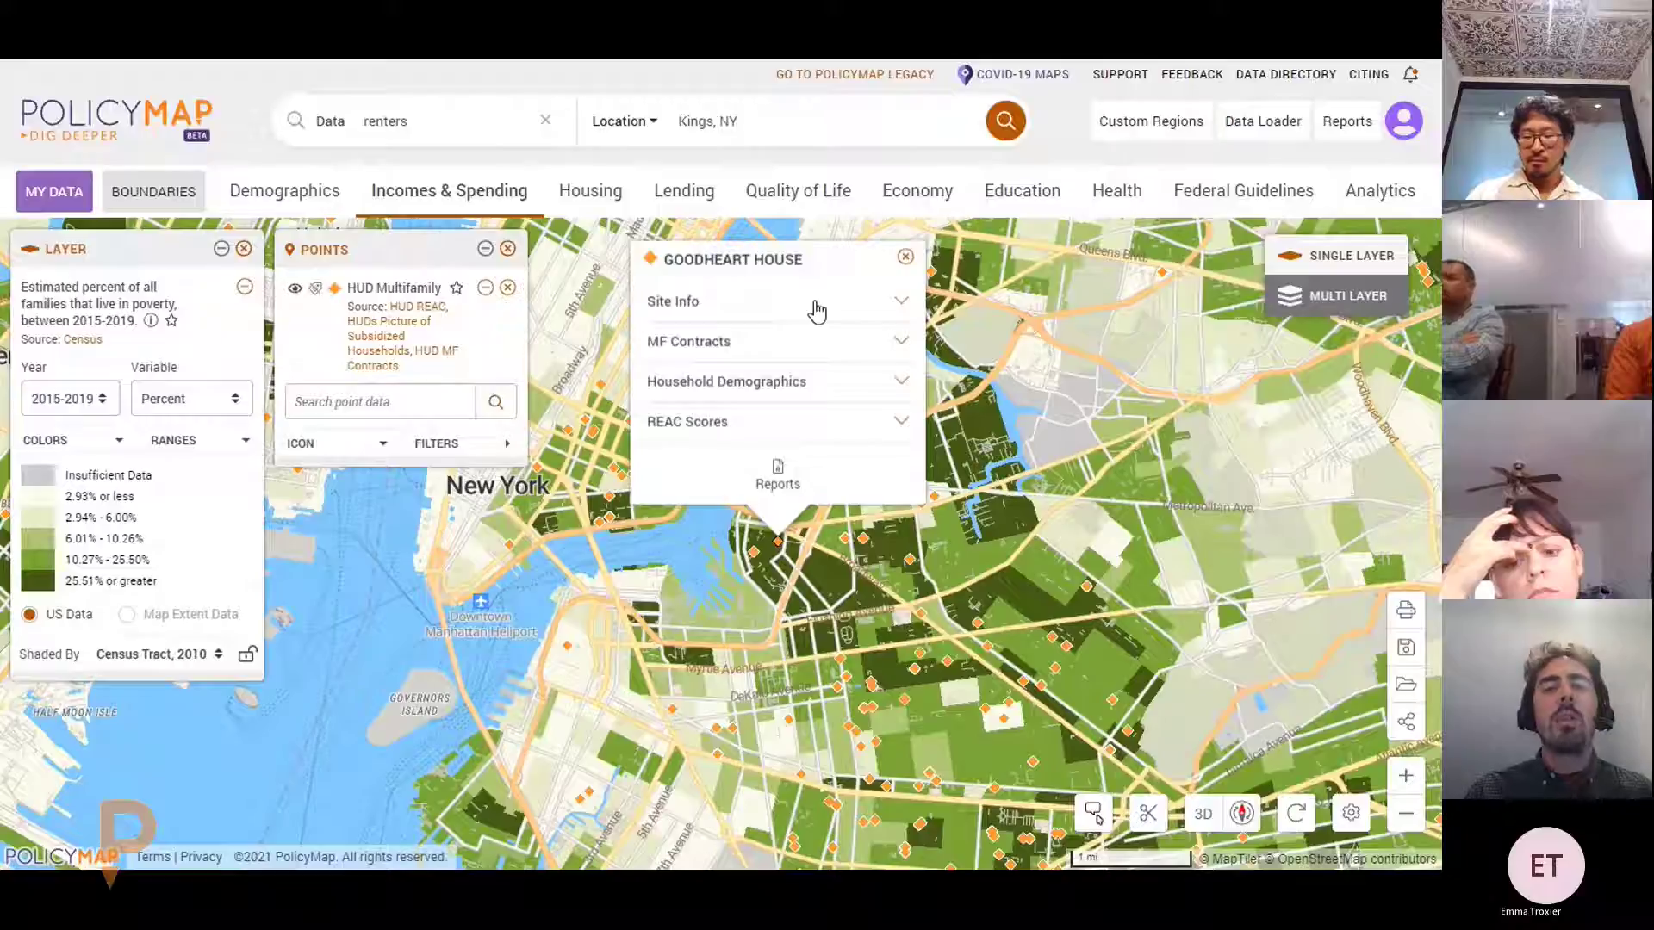
{"action": "left_click", "coordinate": [816, 312]}
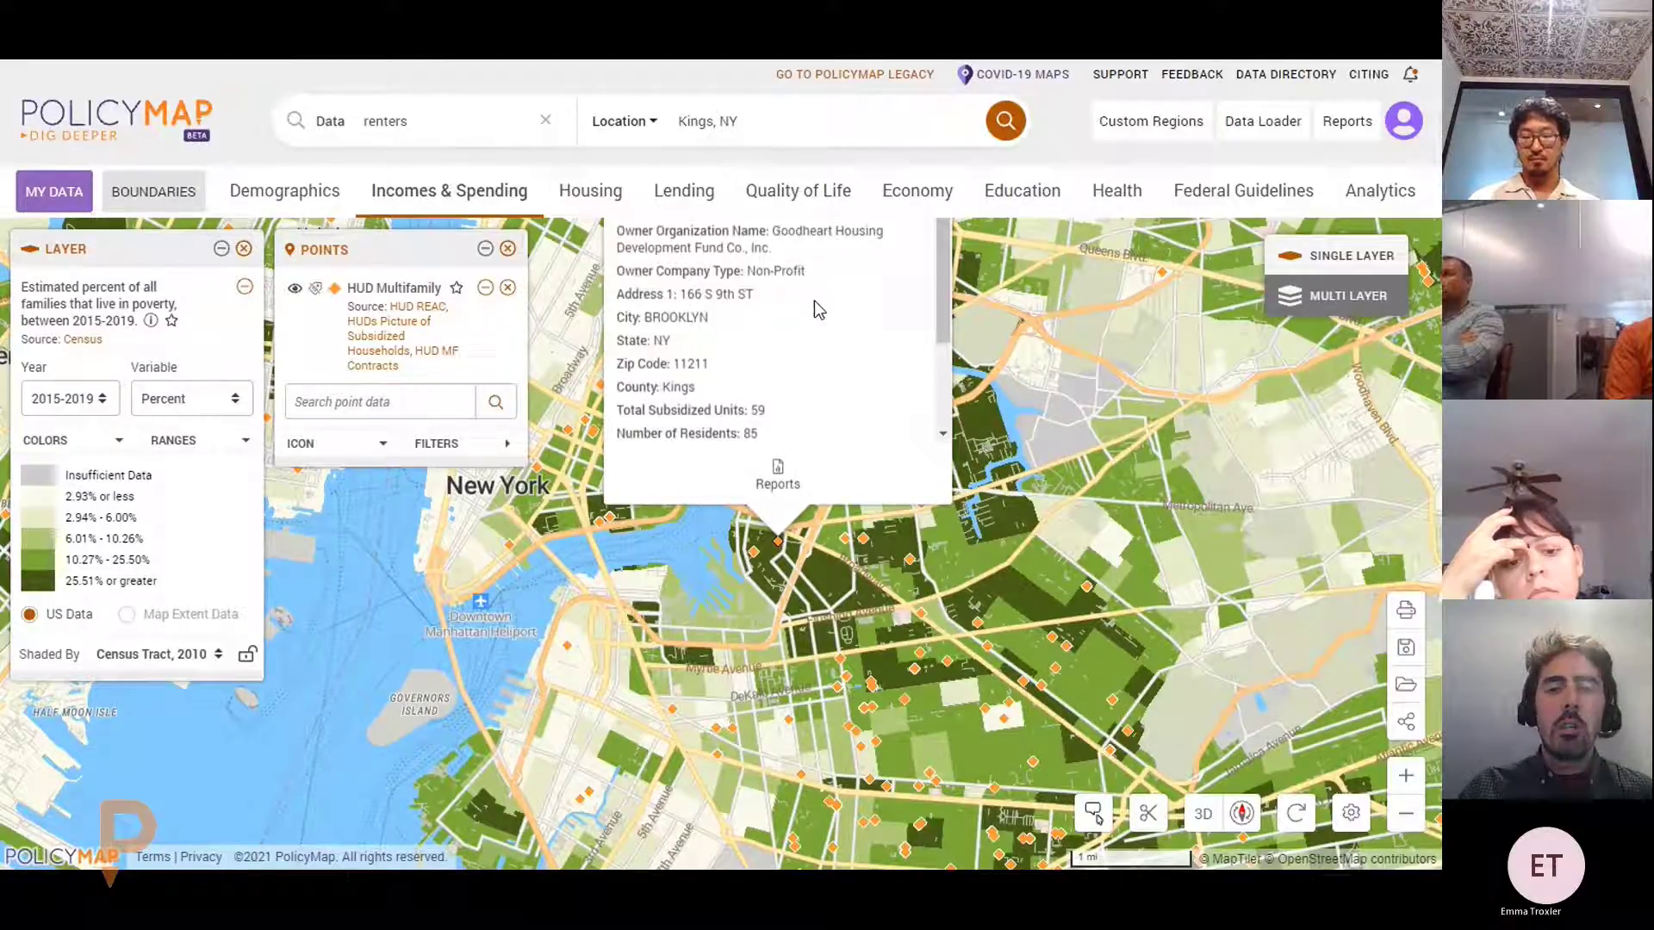
{"action": "scroll", "coordinate": [841, 267], "scroll_direction": "down", "scroll_amount": 2}
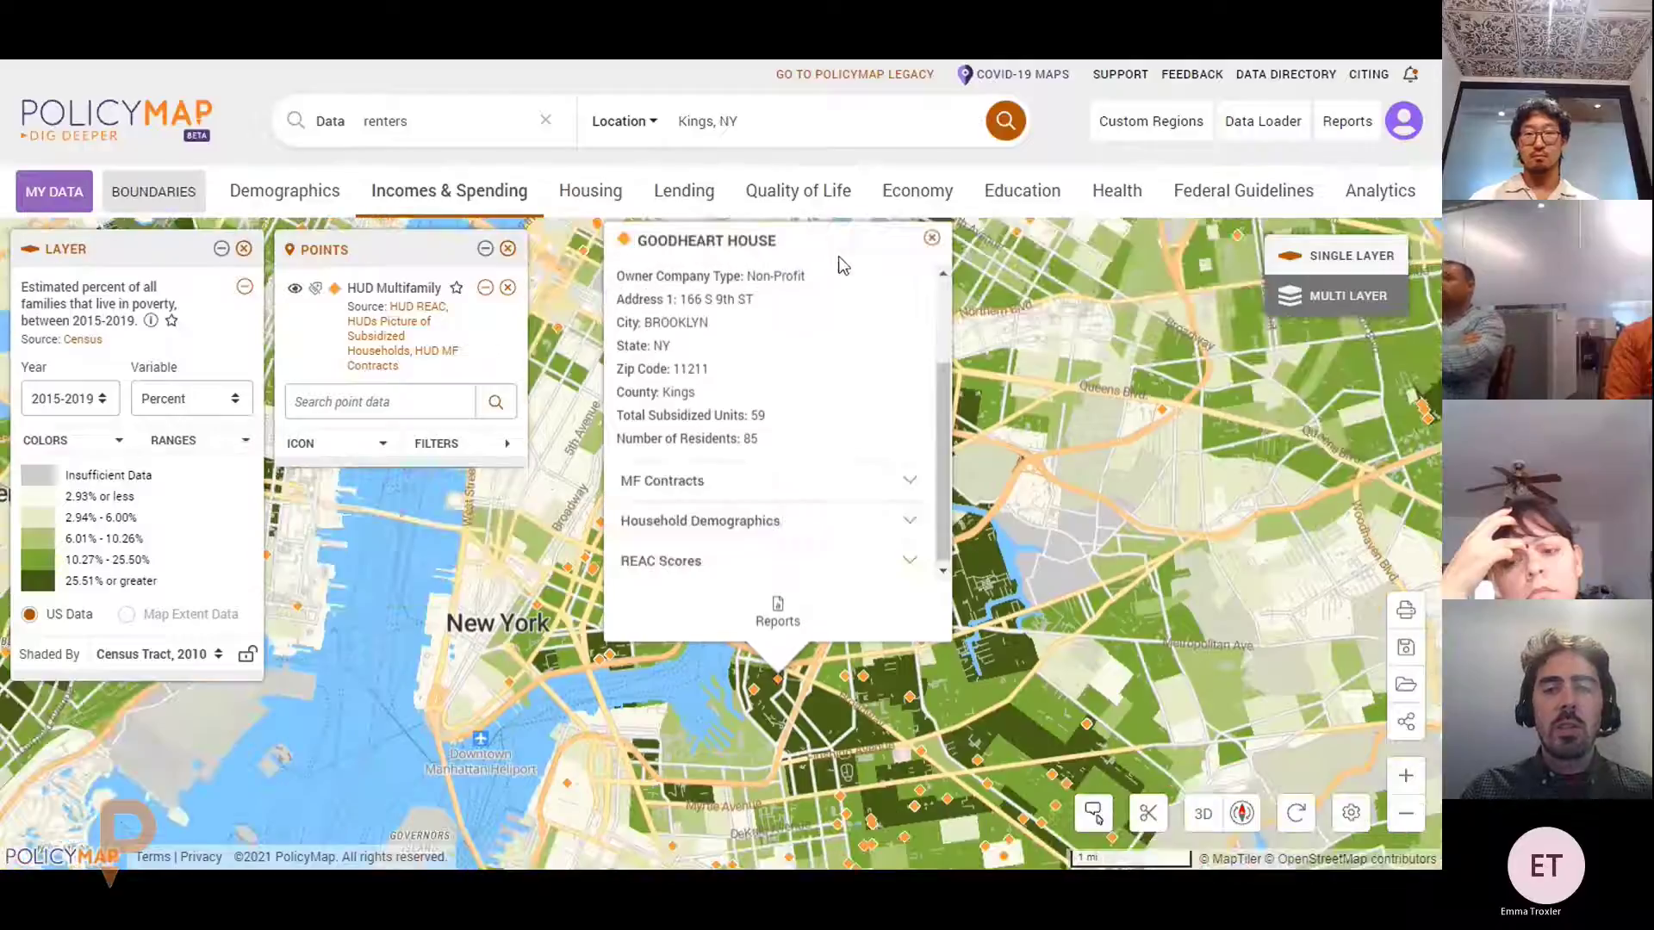
{"action": "scroll", "coordinate": [839, 341], "scroll_direction": "up", "scroll_amount": 2}
{"action": "left_click", "coordinate": [826, 294]}
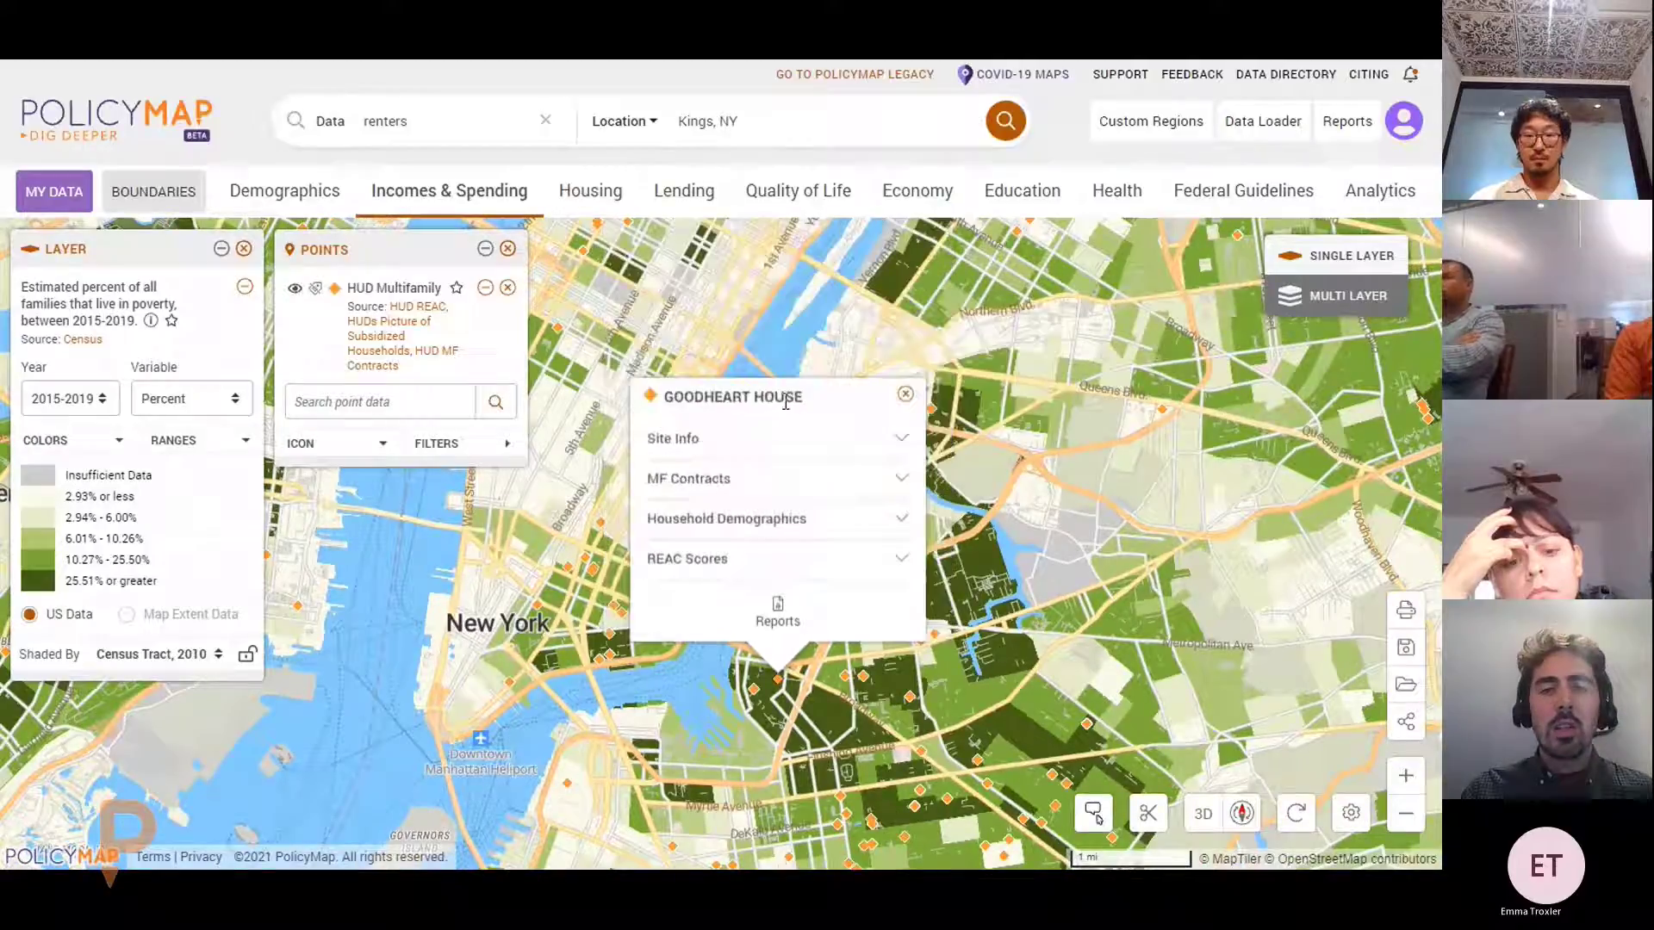
Review Goodheart House's contract and household demographics, then close its details
{"action": "left_click", "coordinate": [795, 491]}
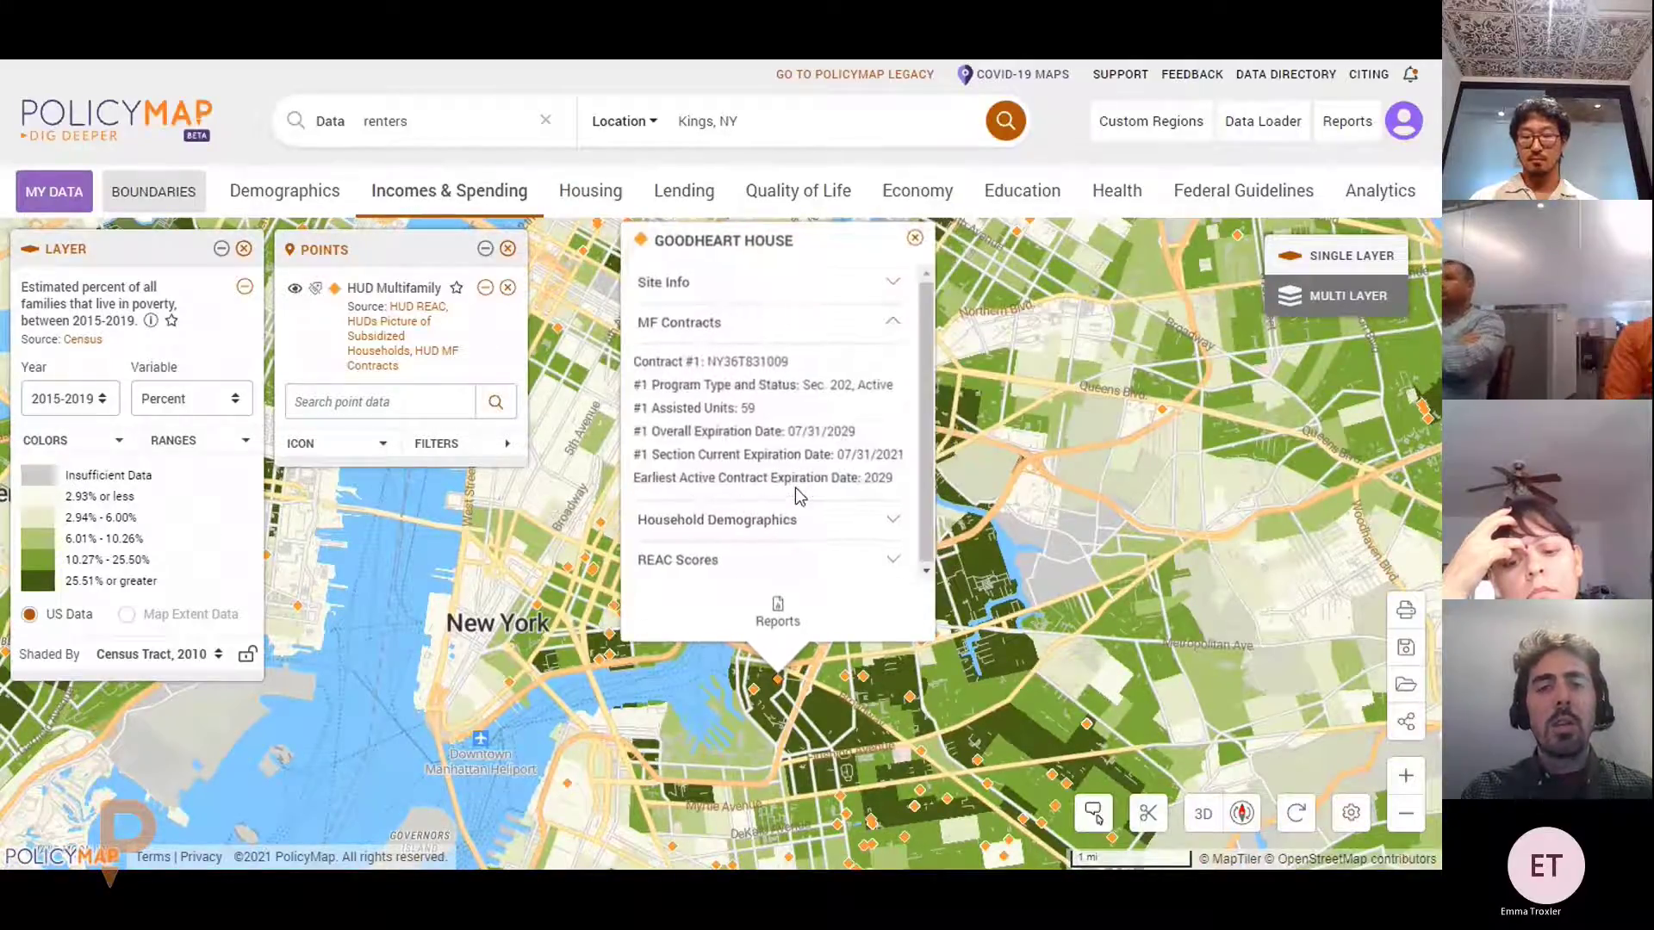
{"action": "left_click", "coordinate": [753, 325]}
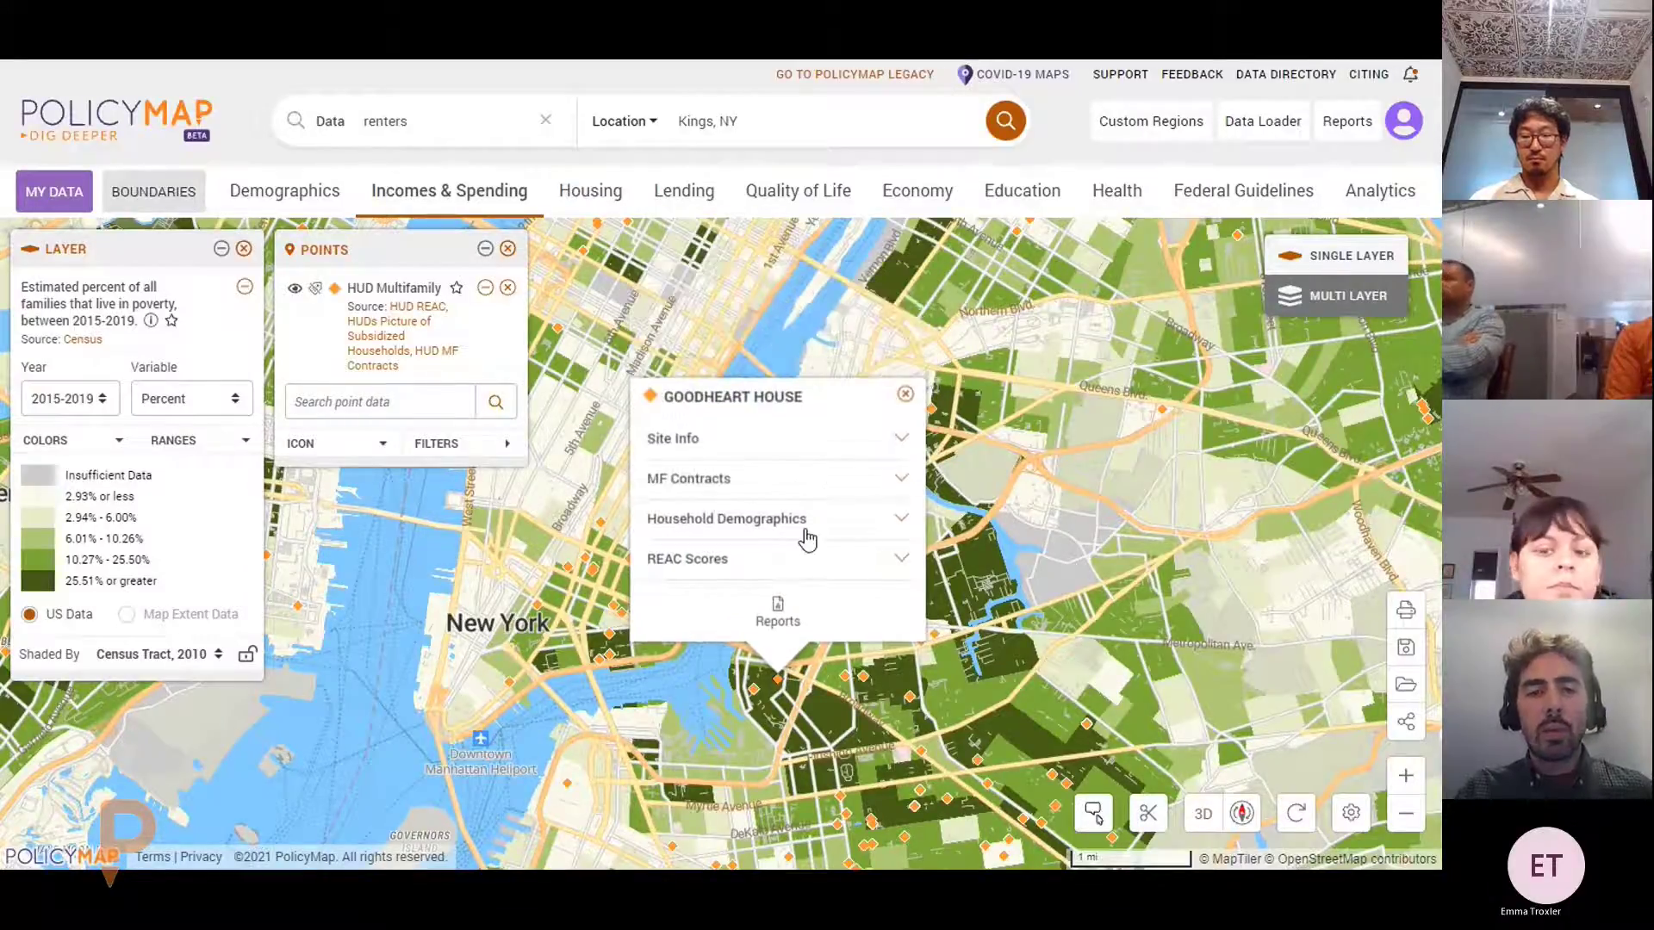
{"action": "left_click", "coordinate": [805, 524]}
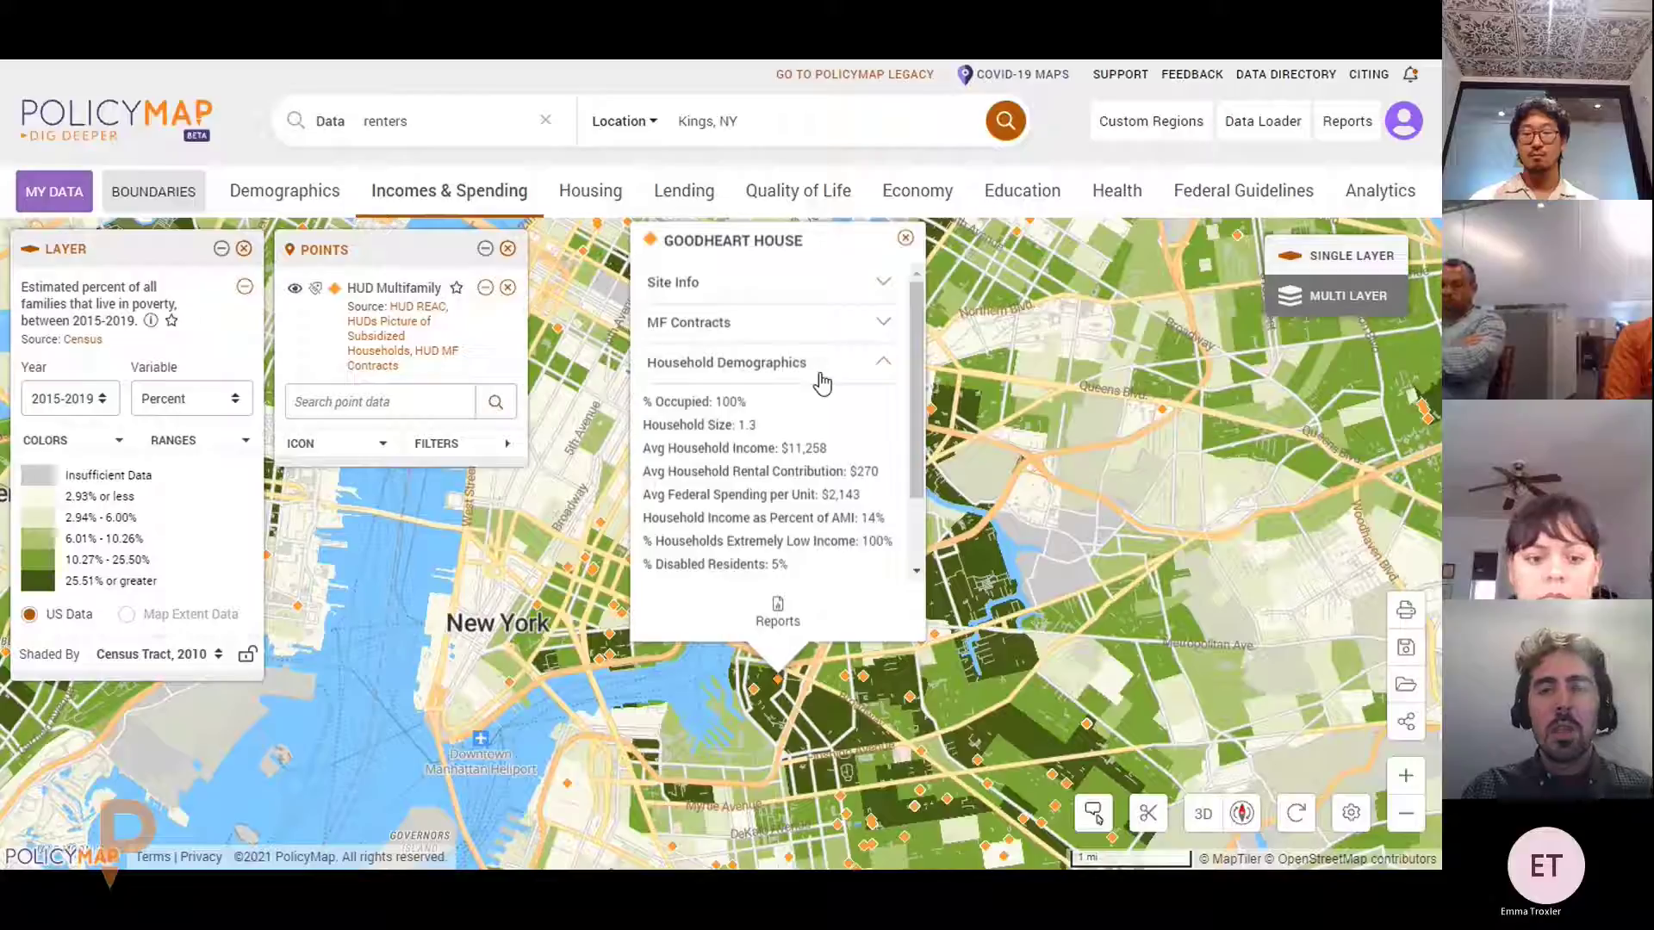
{"action": "scroll", "coordinate": [827, 355], "scroll_direction": "down", "scroll_amount": 1}
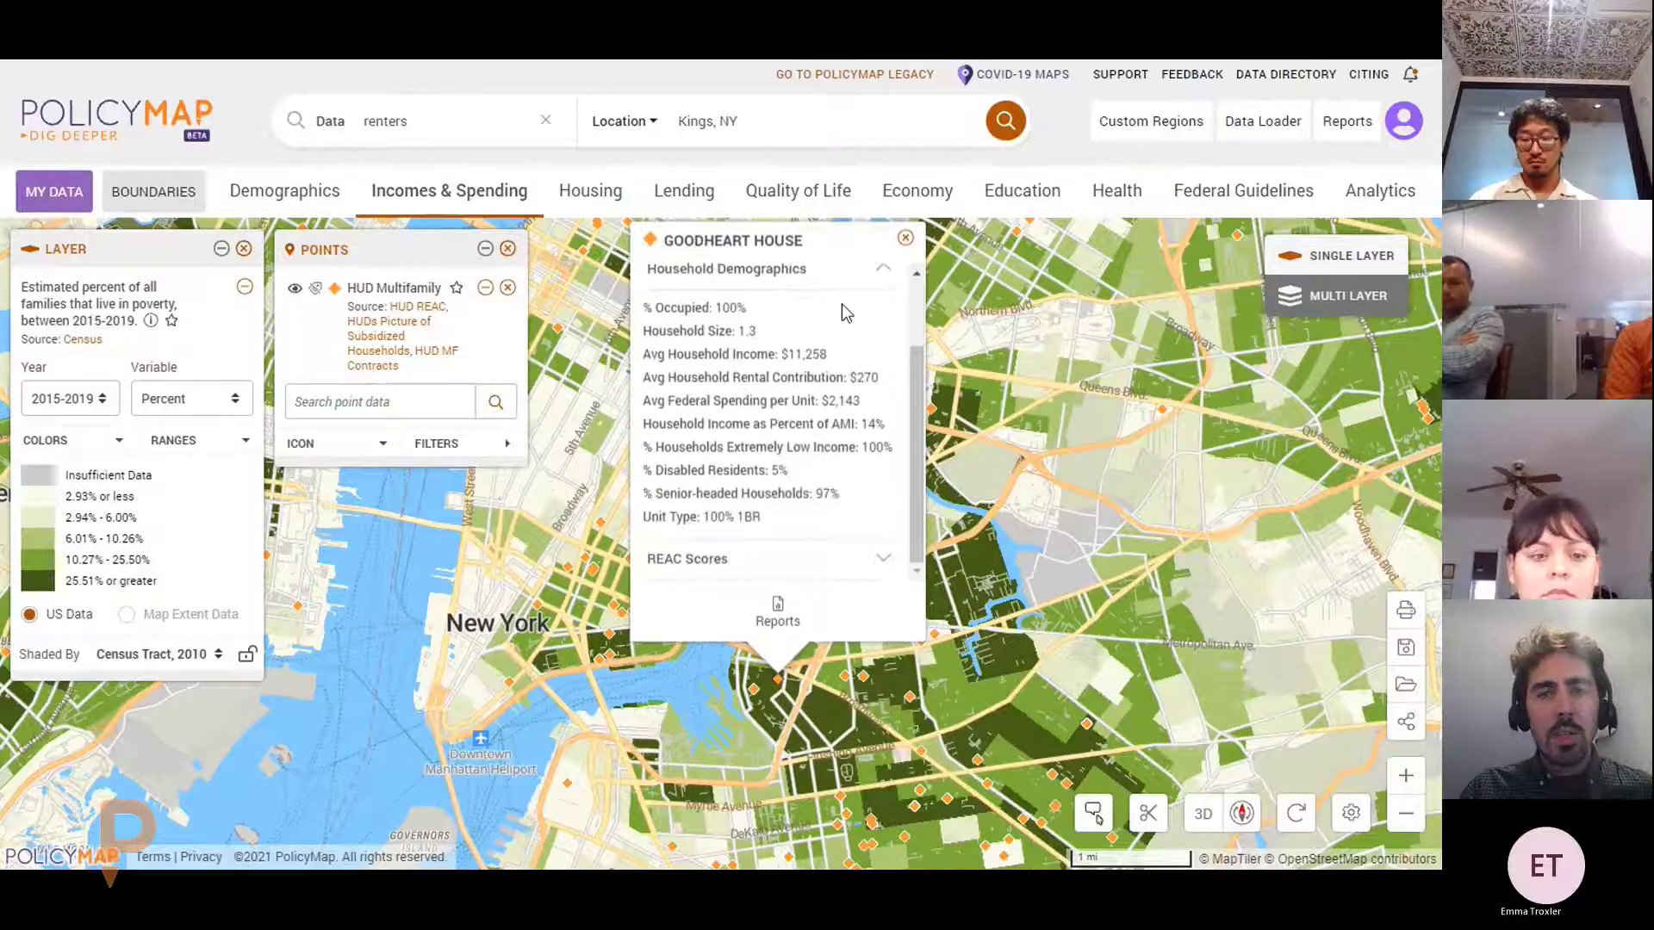
{"action": "scroll", "coordinate": [827, 332], "scroll_direction": "up", "scroll_amount": 1}
{"action": "left_click", "coordinate": [805, 357]}
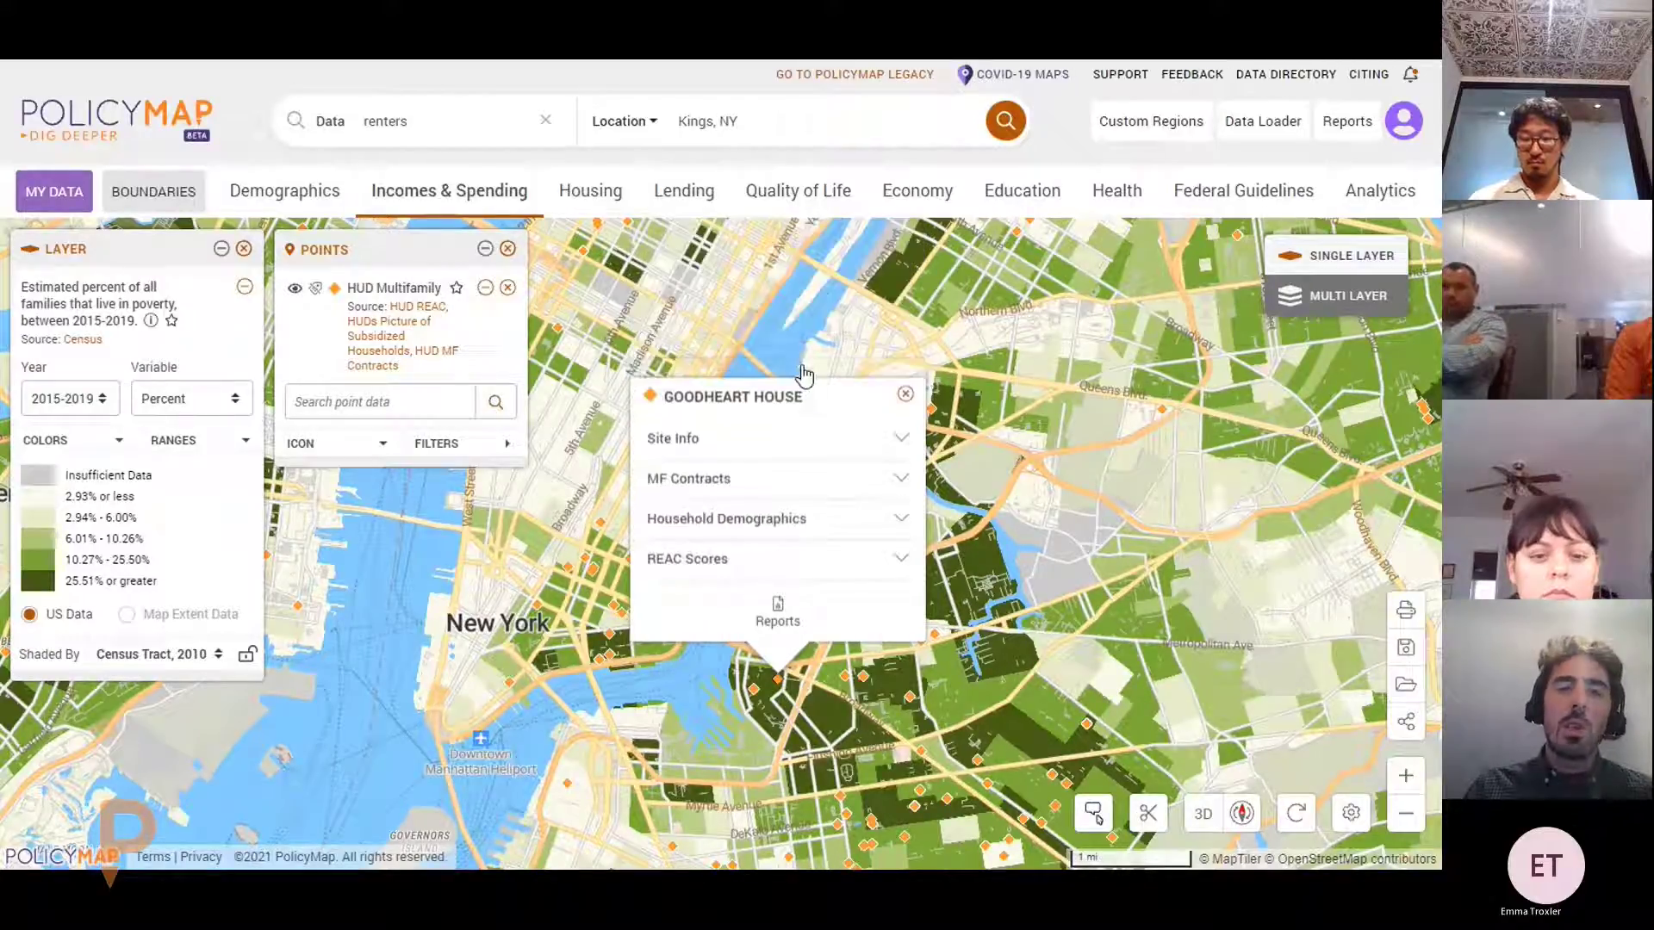
{"action": "left_click", "coordinate": [904, 394]}
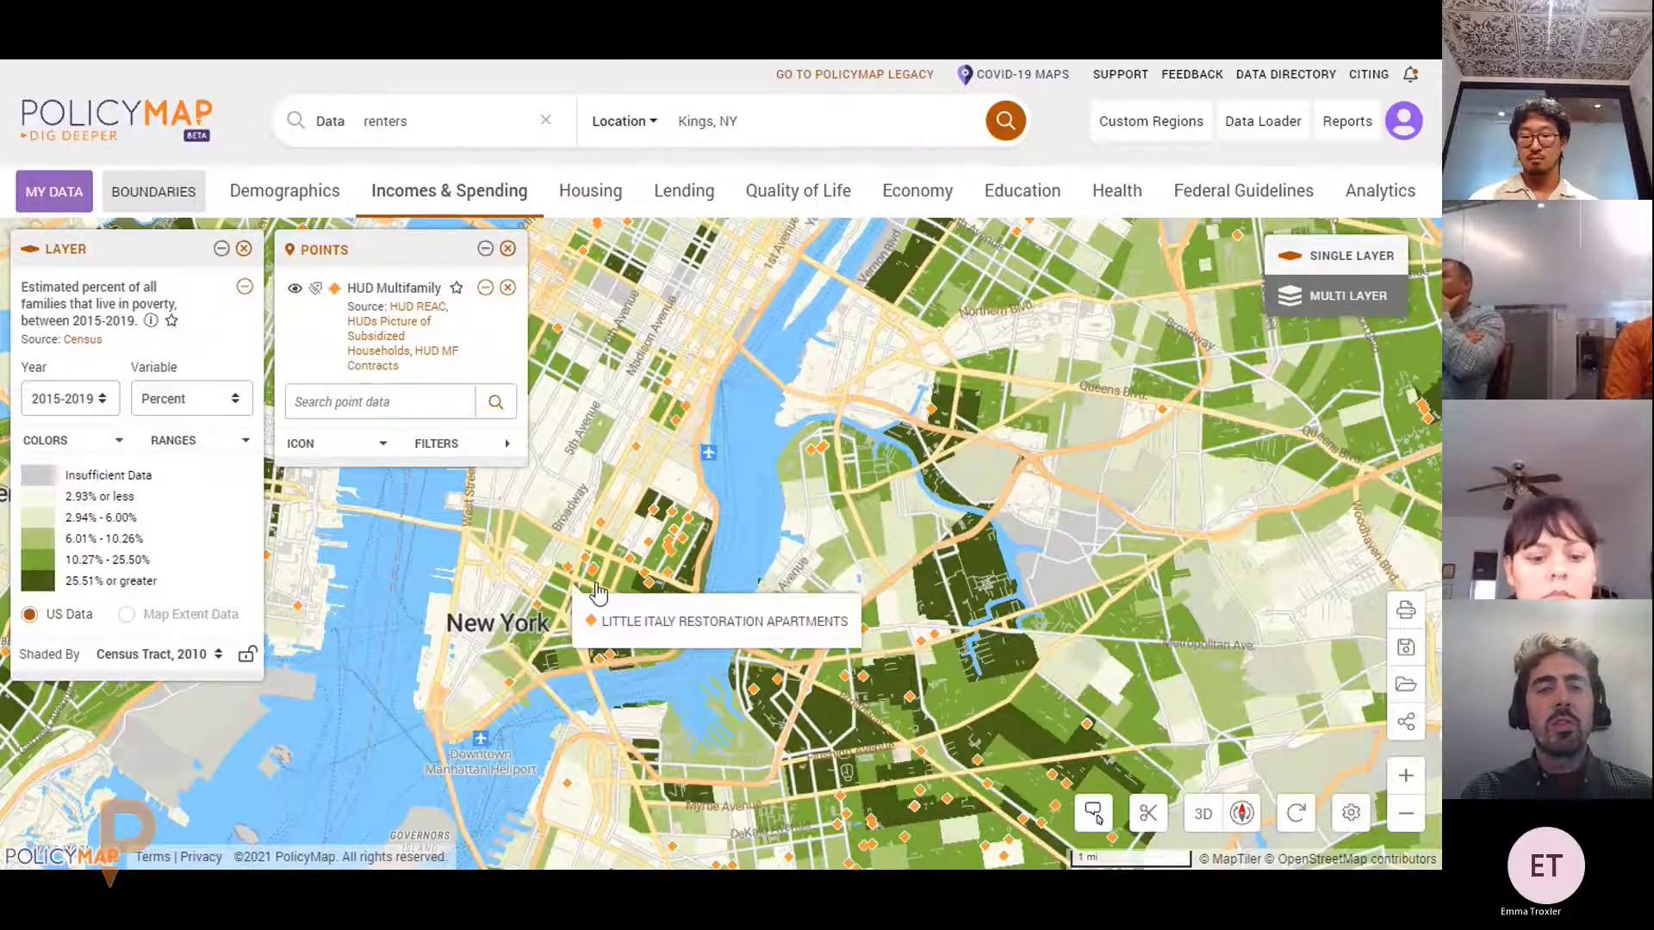
{"action": "left_click_drag", "start_coordinate": [617, 591], "coordinate": [708, 585]}
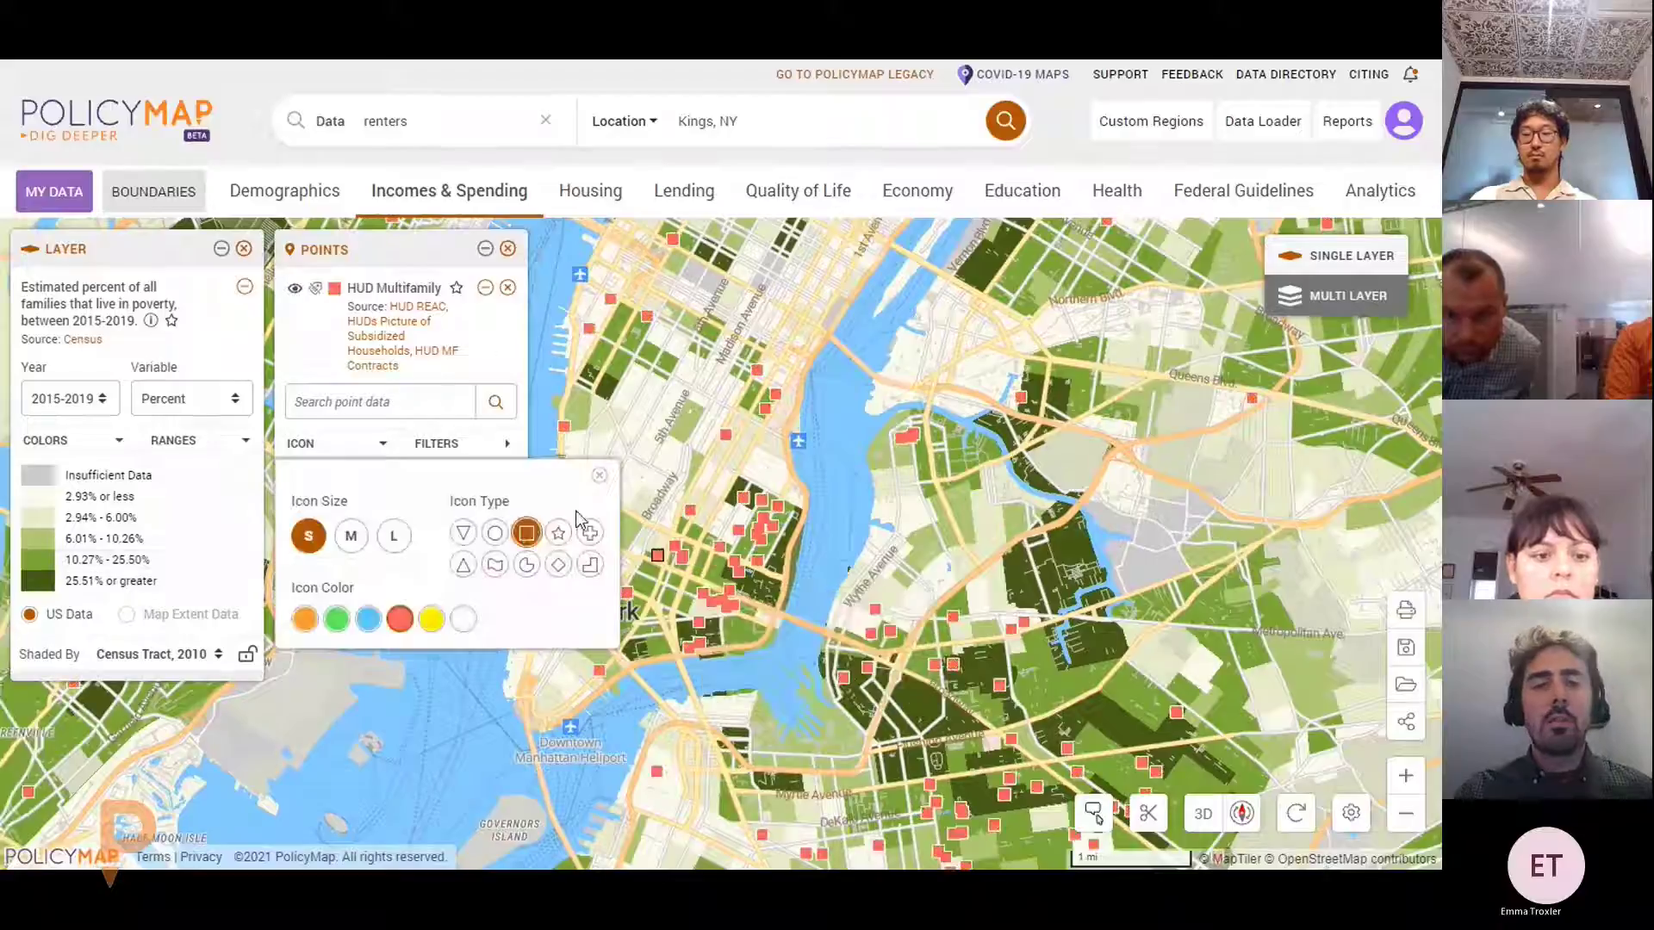
Style HUD points as small red squares, toggle name labels on and off, and open Filters
{"action": "left_click", "coordinate": [602, 479]}
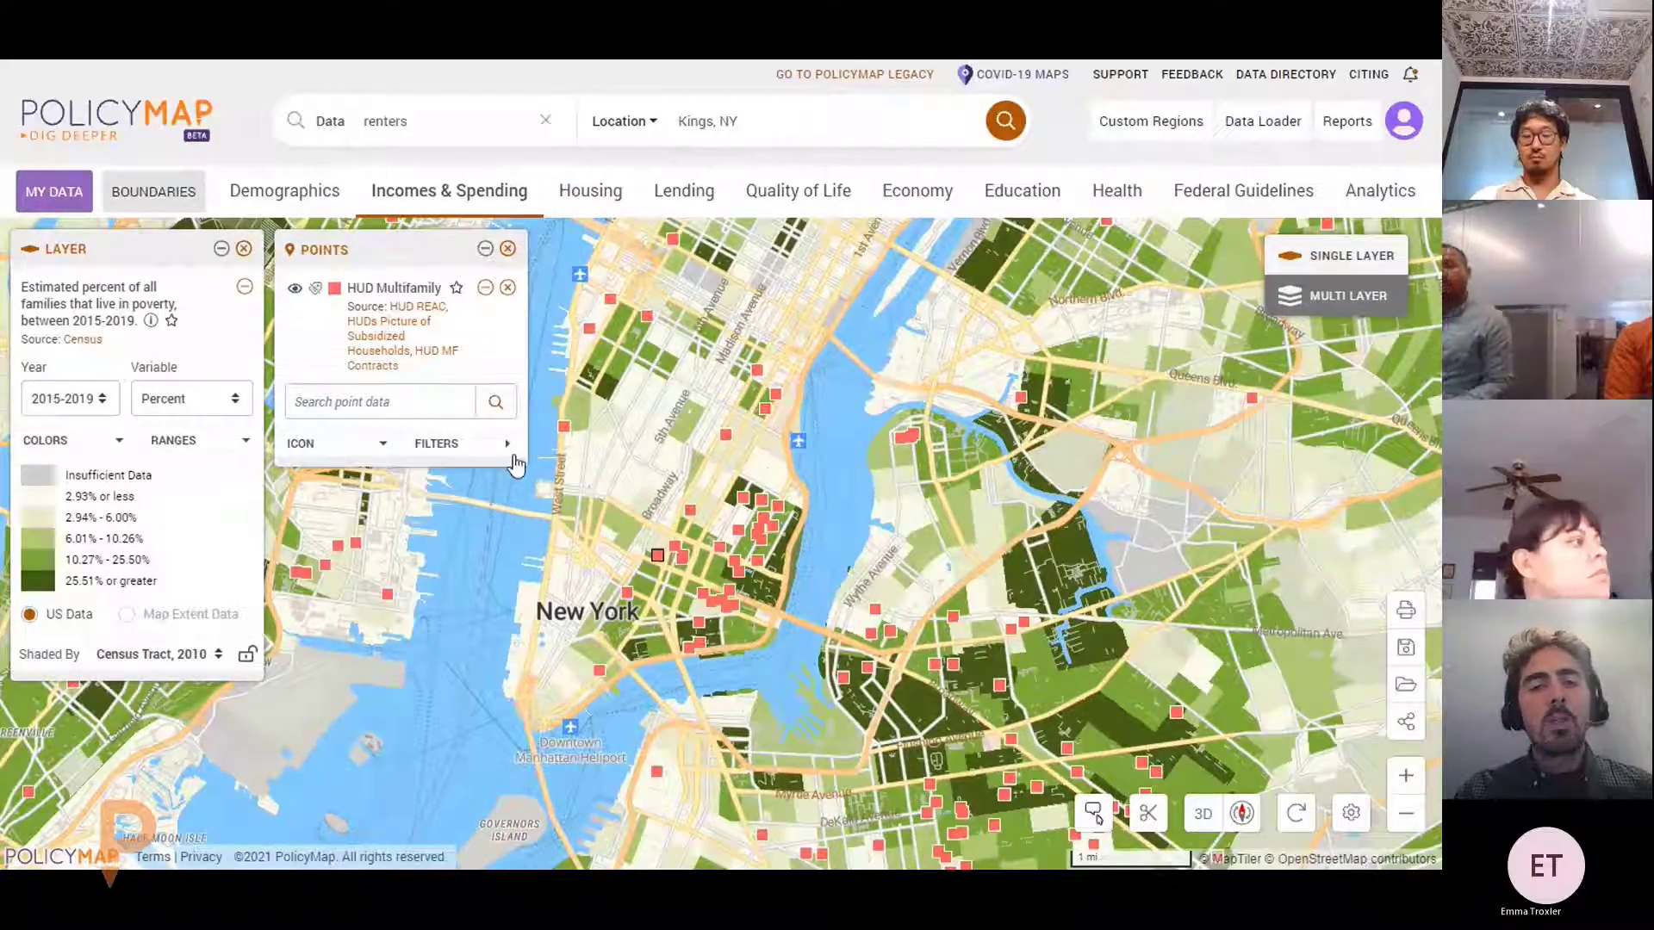
{"action": "left_click", "coordinate": [317, 289]}
{"action": "scroll", "coordinate": [624, 613], "scroll_direction": "up", "scroll_amount": 3}
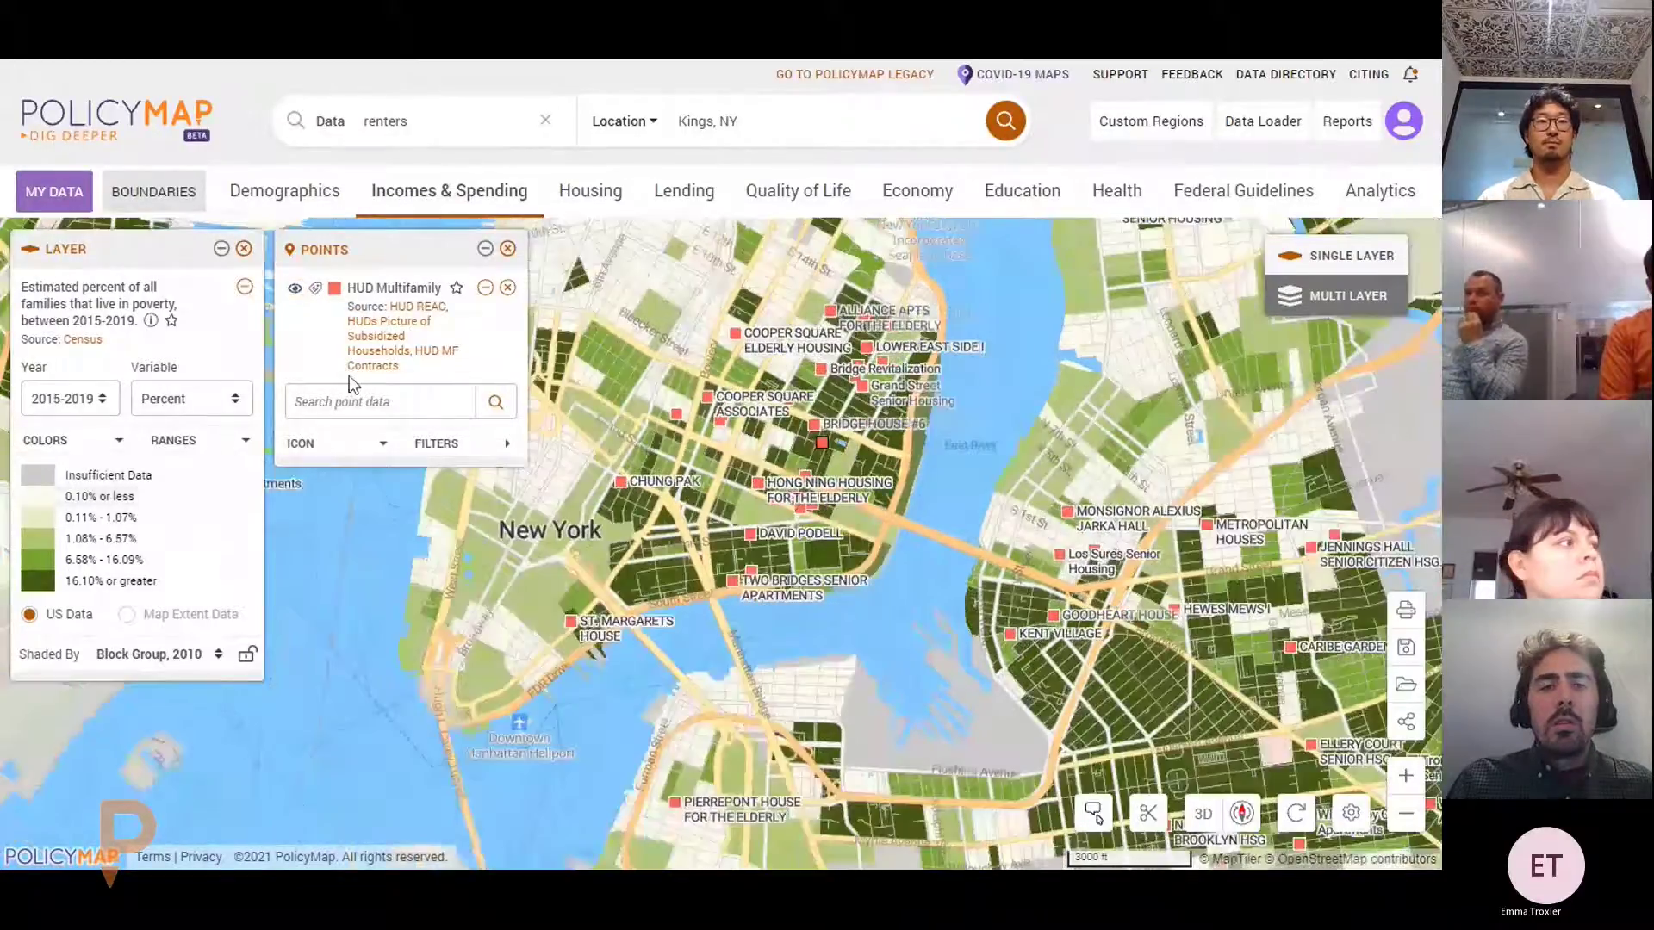
{"action": "left_click", "coordinate": [316, 288]}
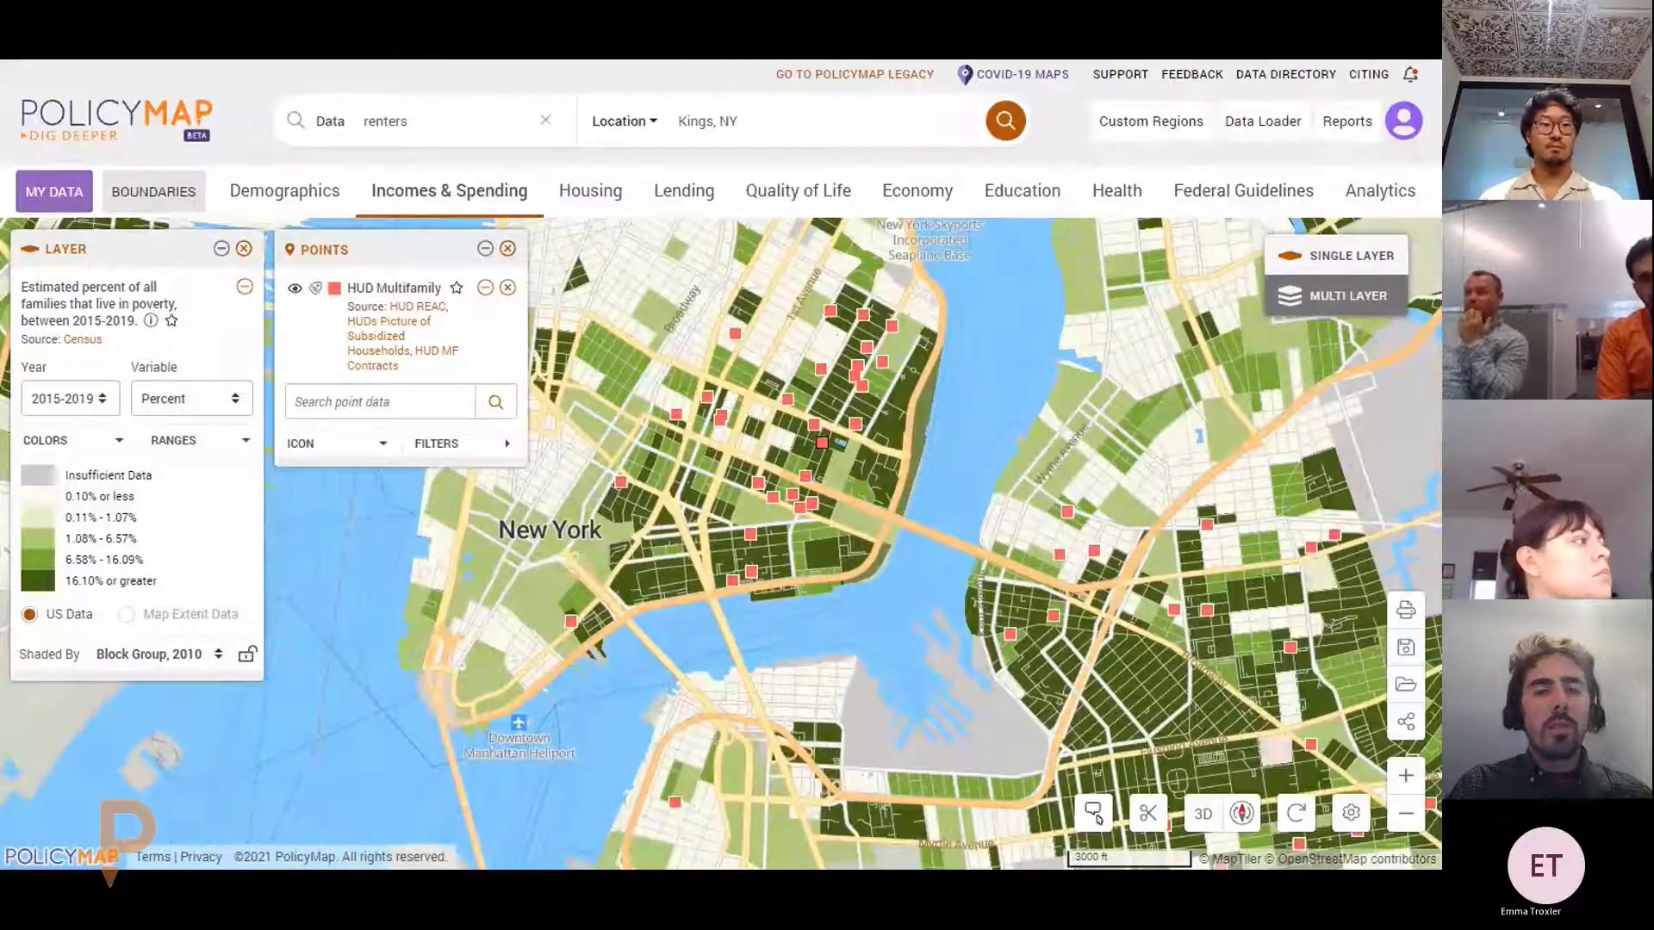
{"action": "left_click", "coordinate": [463, 456]}
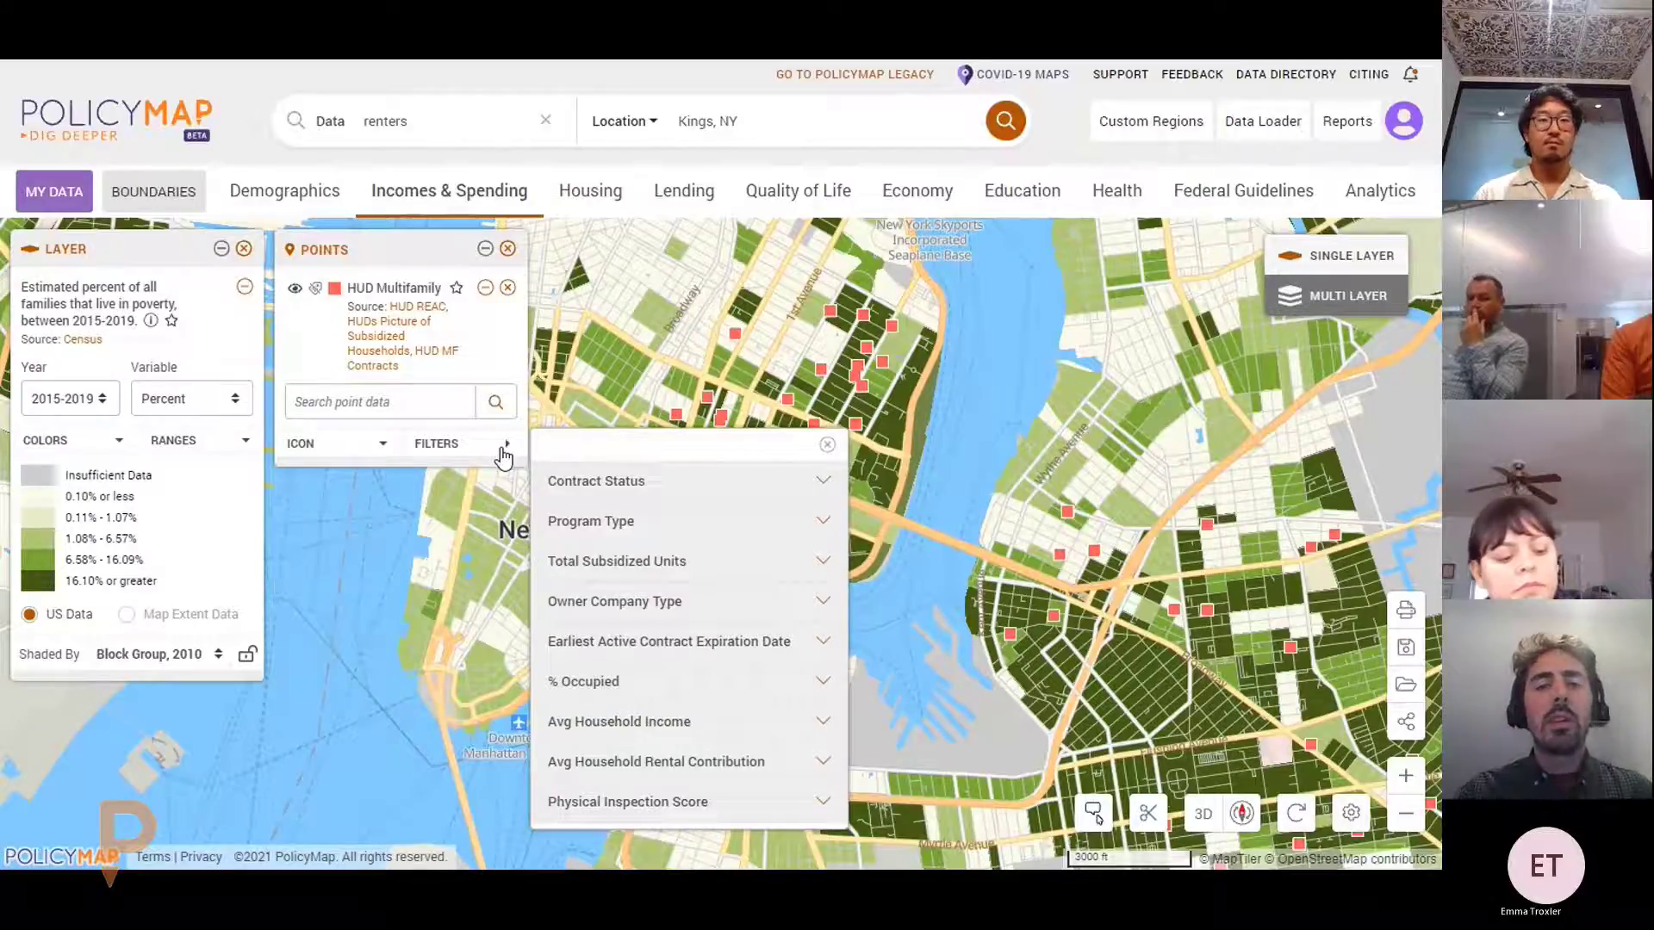
Filter HUD points to 1 to 20 total subsidized units, then remove that filter
{"action": "left_click", "coordinate": [694, 567]}
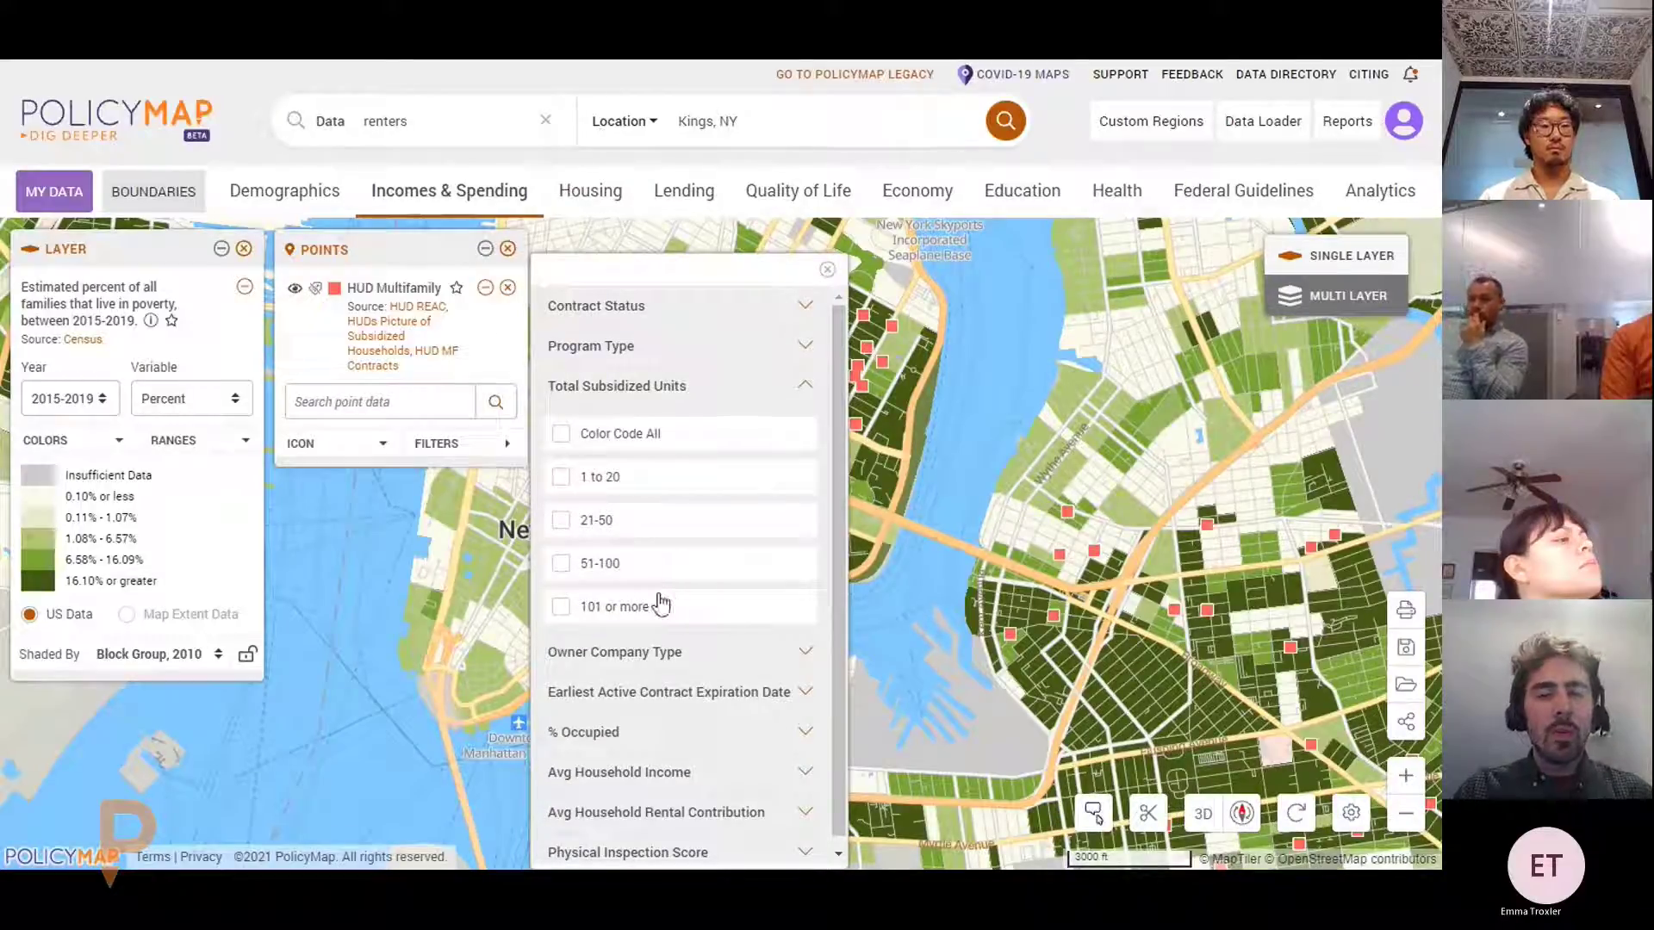
{"action": "left_click", "coordinate": [564, 478]}
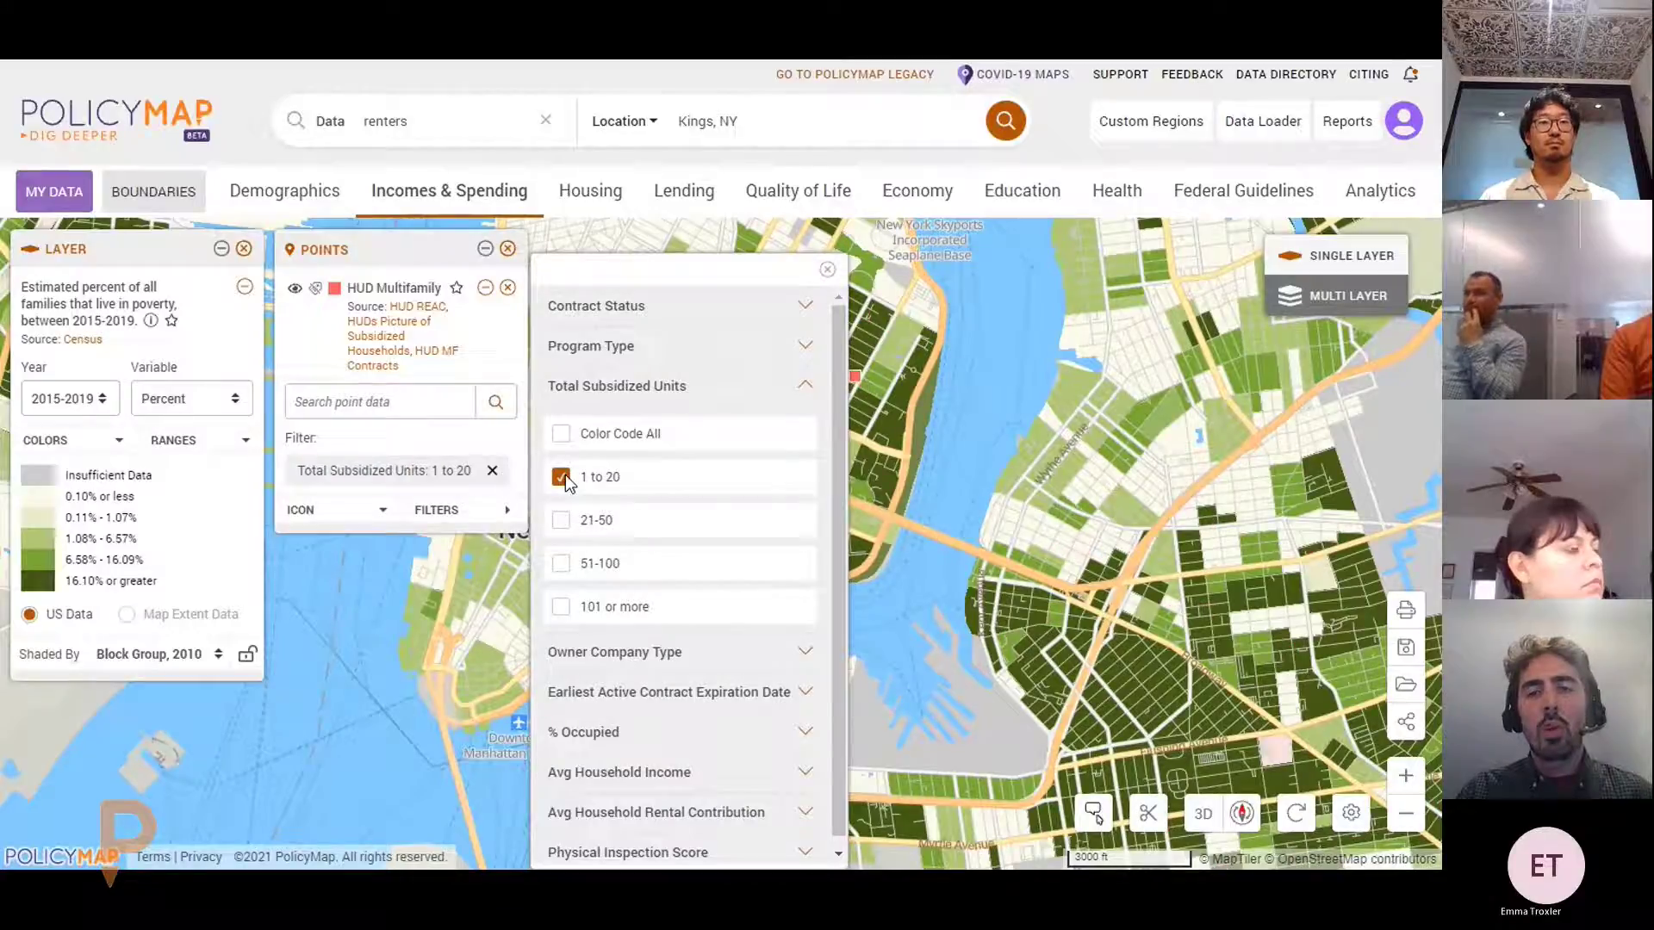
{"action": "left_click", "coordinate": [827, 270]}
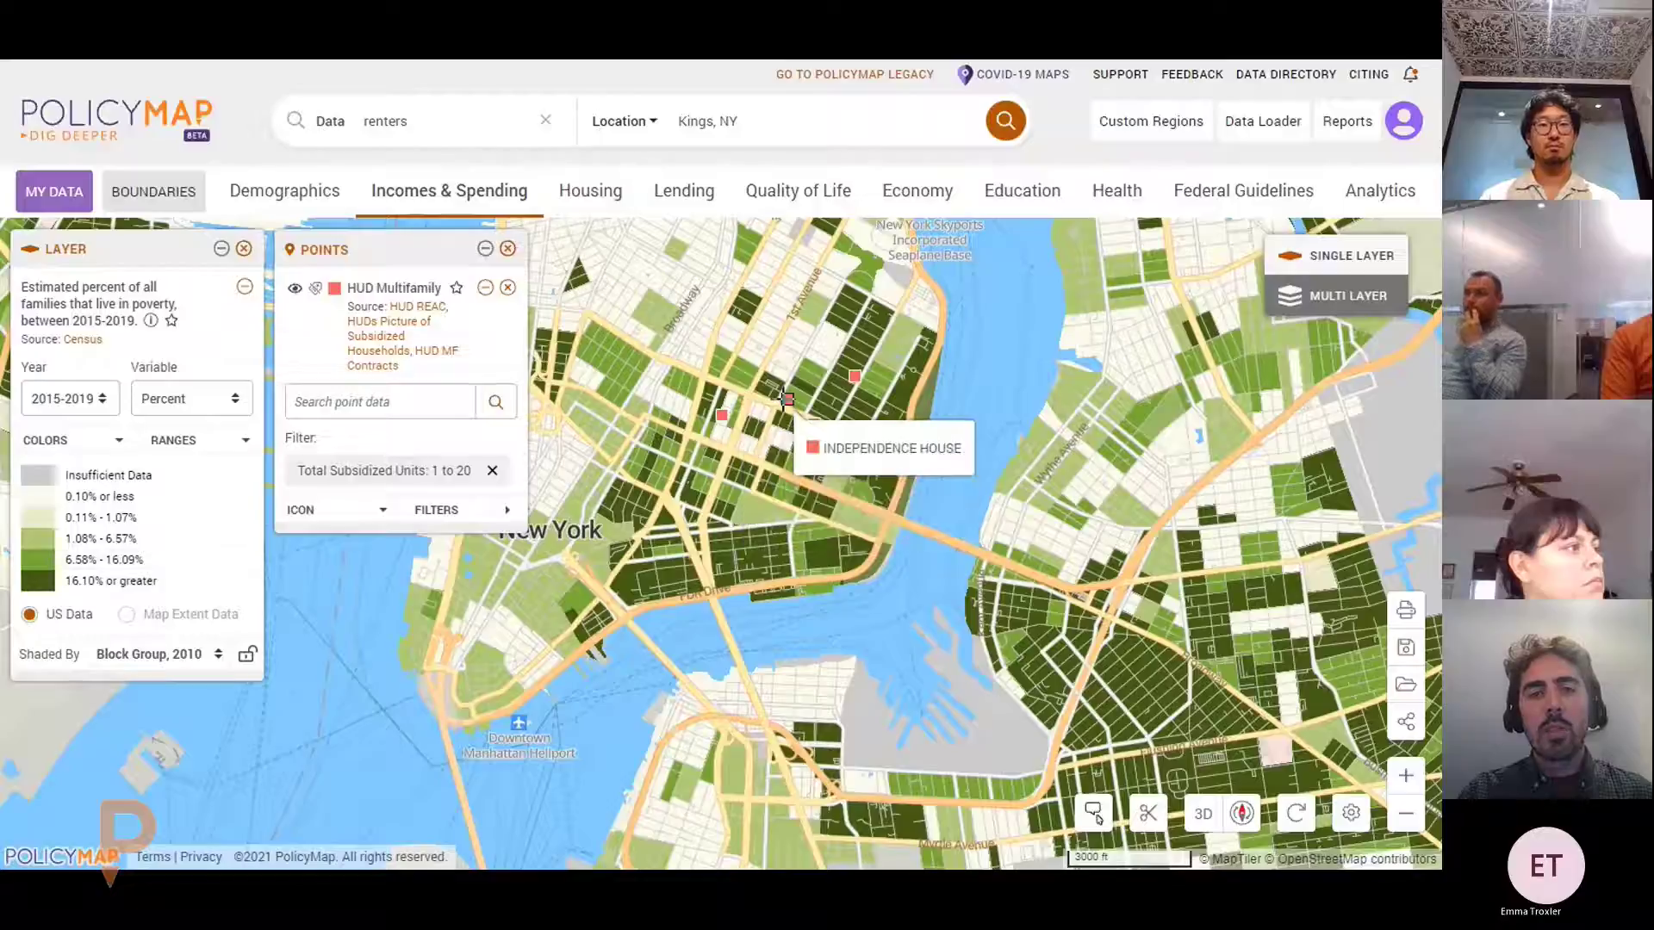
{"action": "left_click", "coordinate": [492, 470]}
Colour-code all HUD points by Total Subsidized Units and close the filters
{"action": "left_click", "coordinate": [437, 442]}
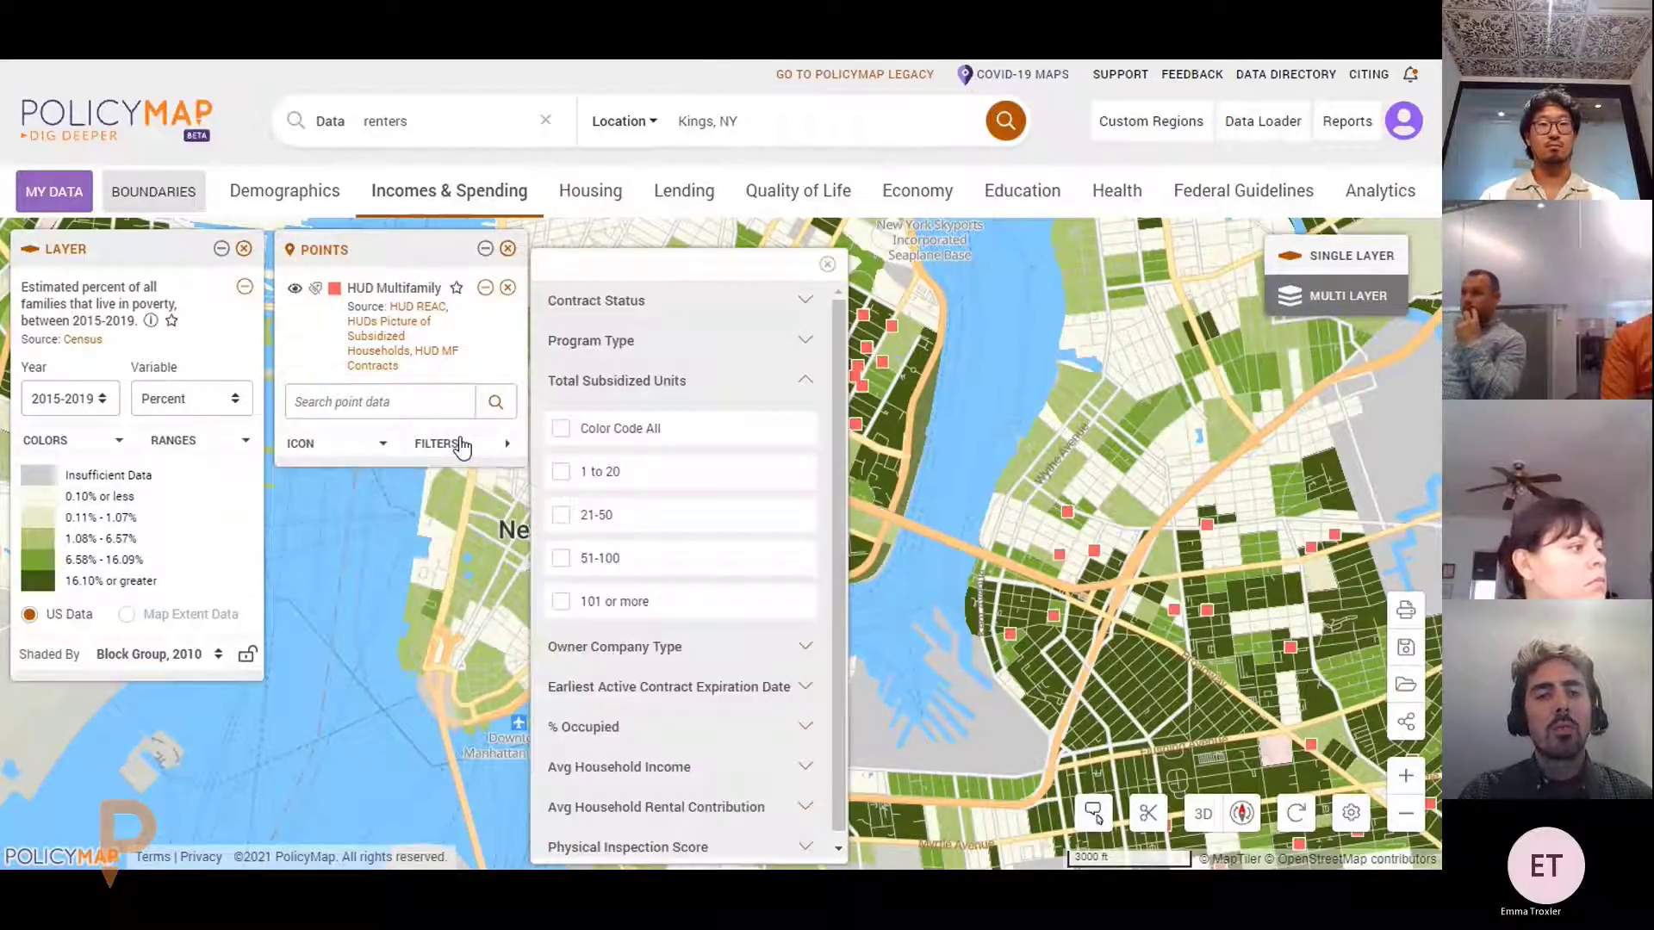
{"action": "left_click", "coordinate": [561, 429]}
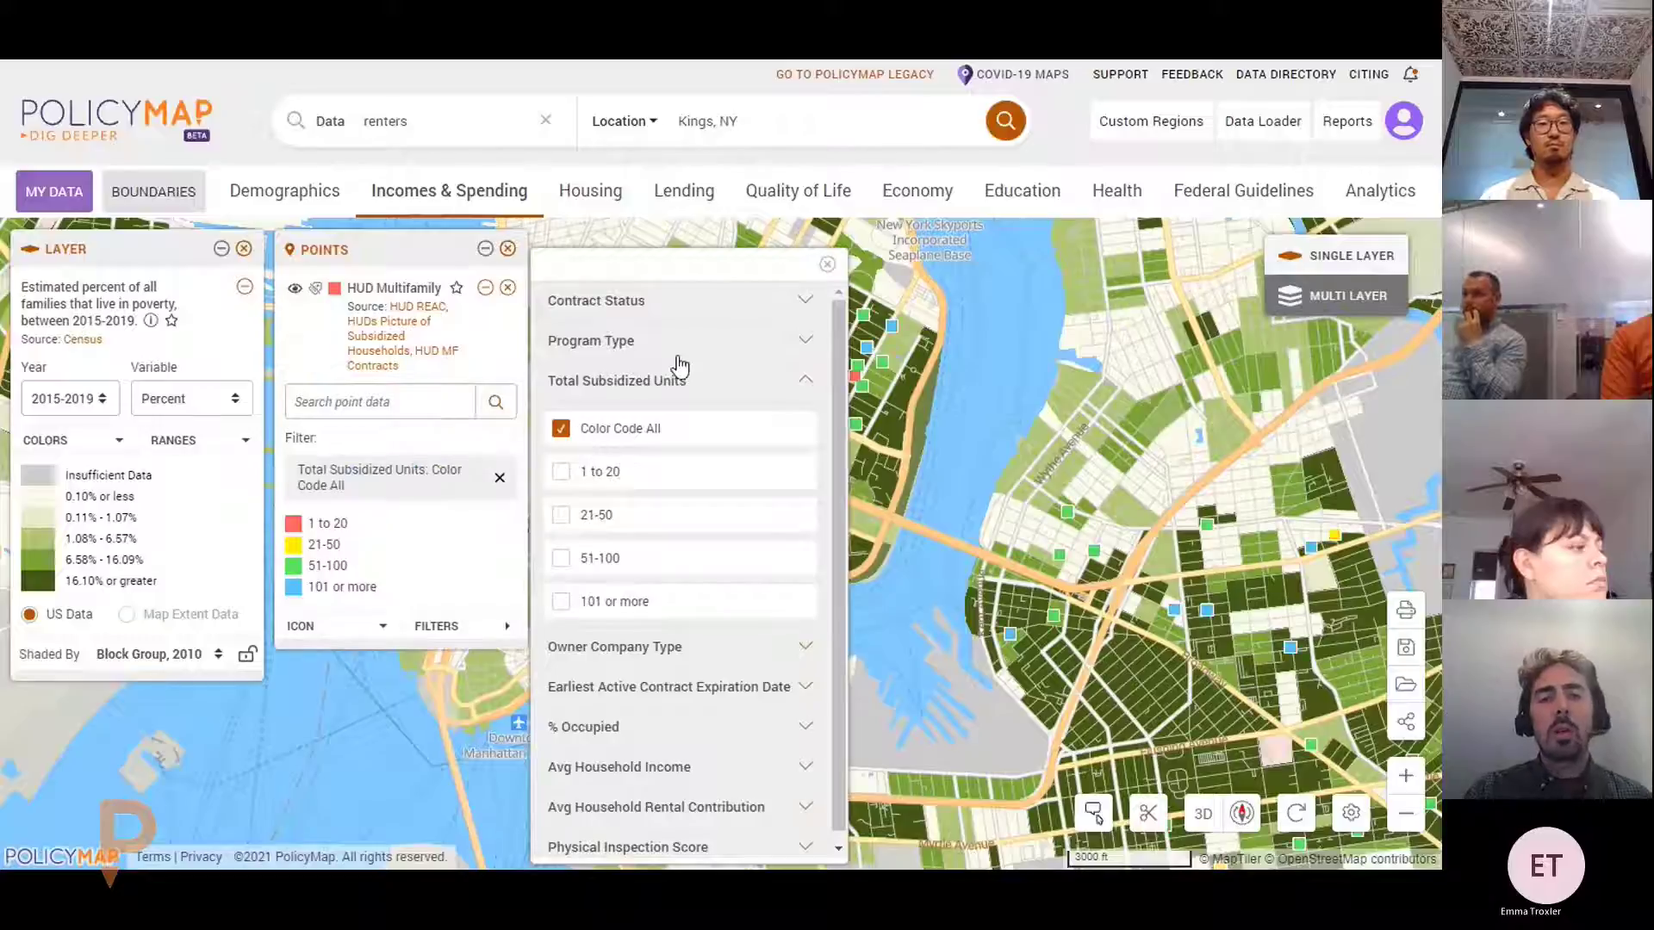
{"action": "left_click", "coordinate": [718, 385]}
{"action": "left_click", "coordinate": [827, 264]}
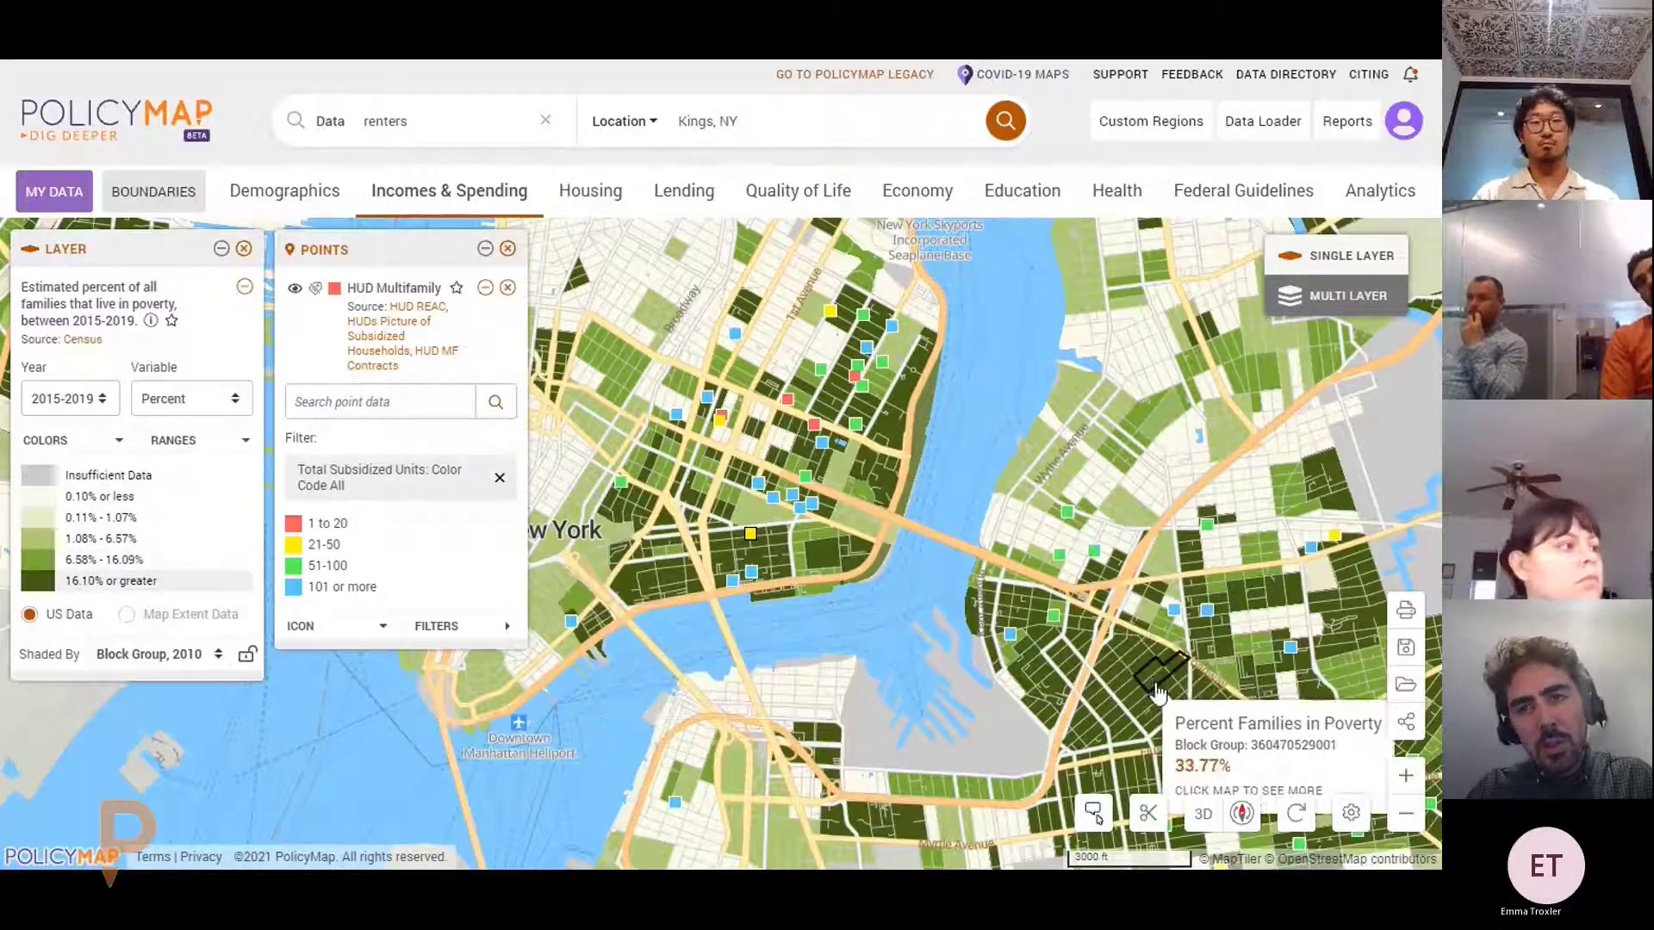
{"action": "left_click_drag", "start_coordinate": [1157, 692], "coordinate": [1115, 660]}
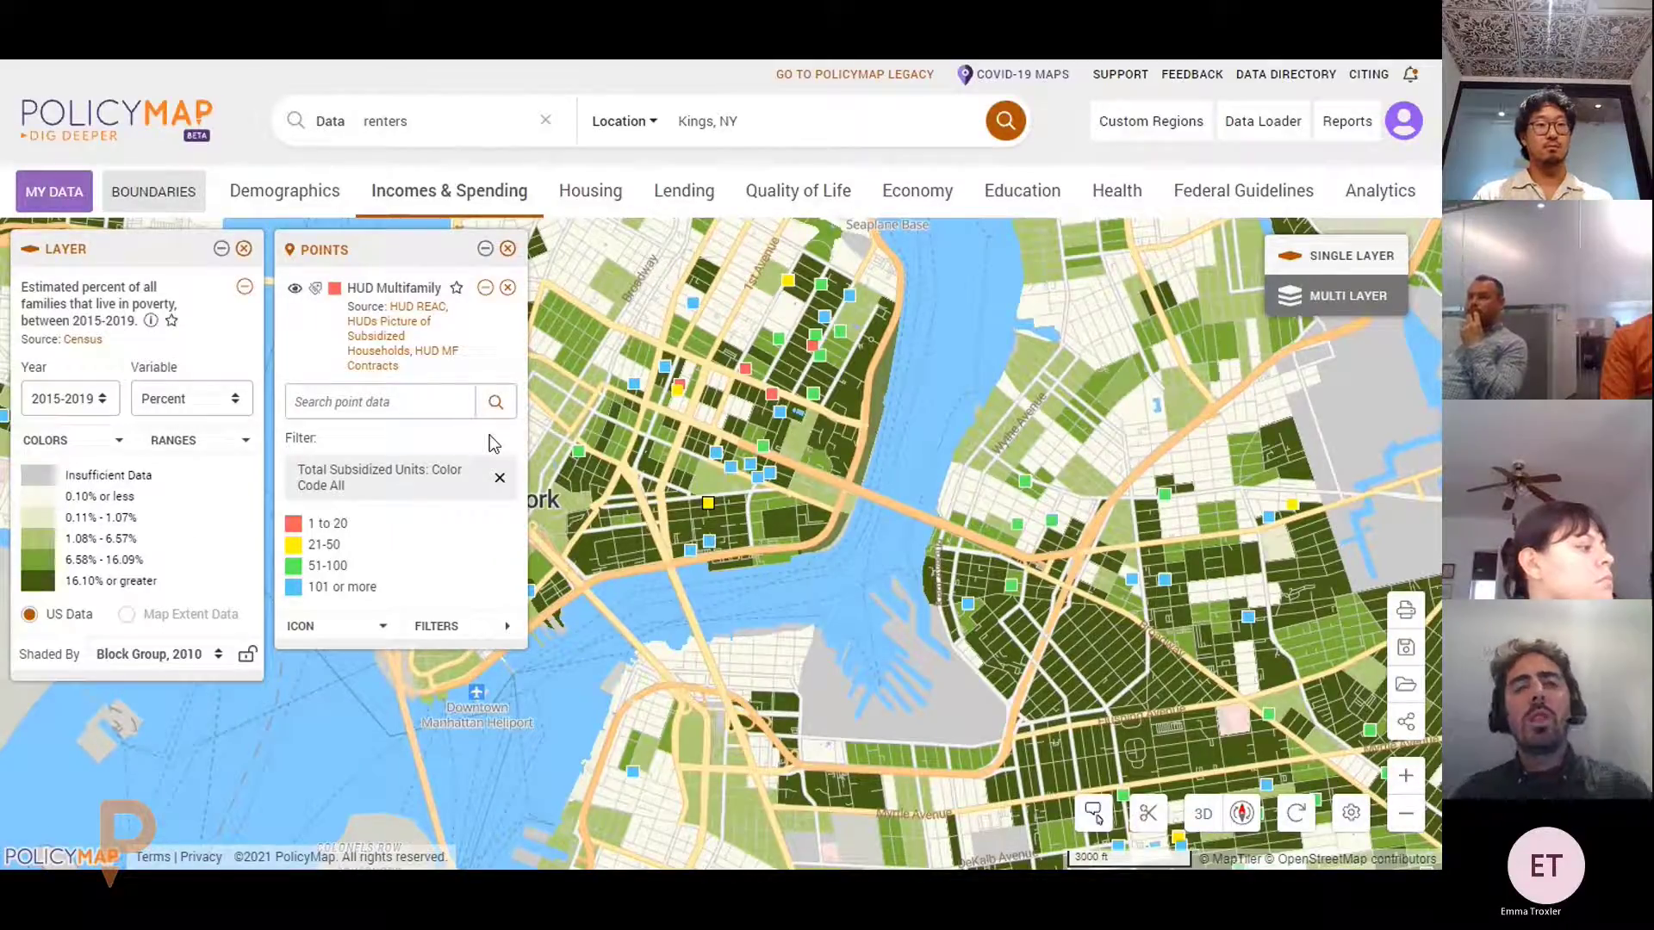
Remove the HUD Multifamily points and show the Boundaries layer list
{"action": "left_click", "coordinate": [507, 288]}
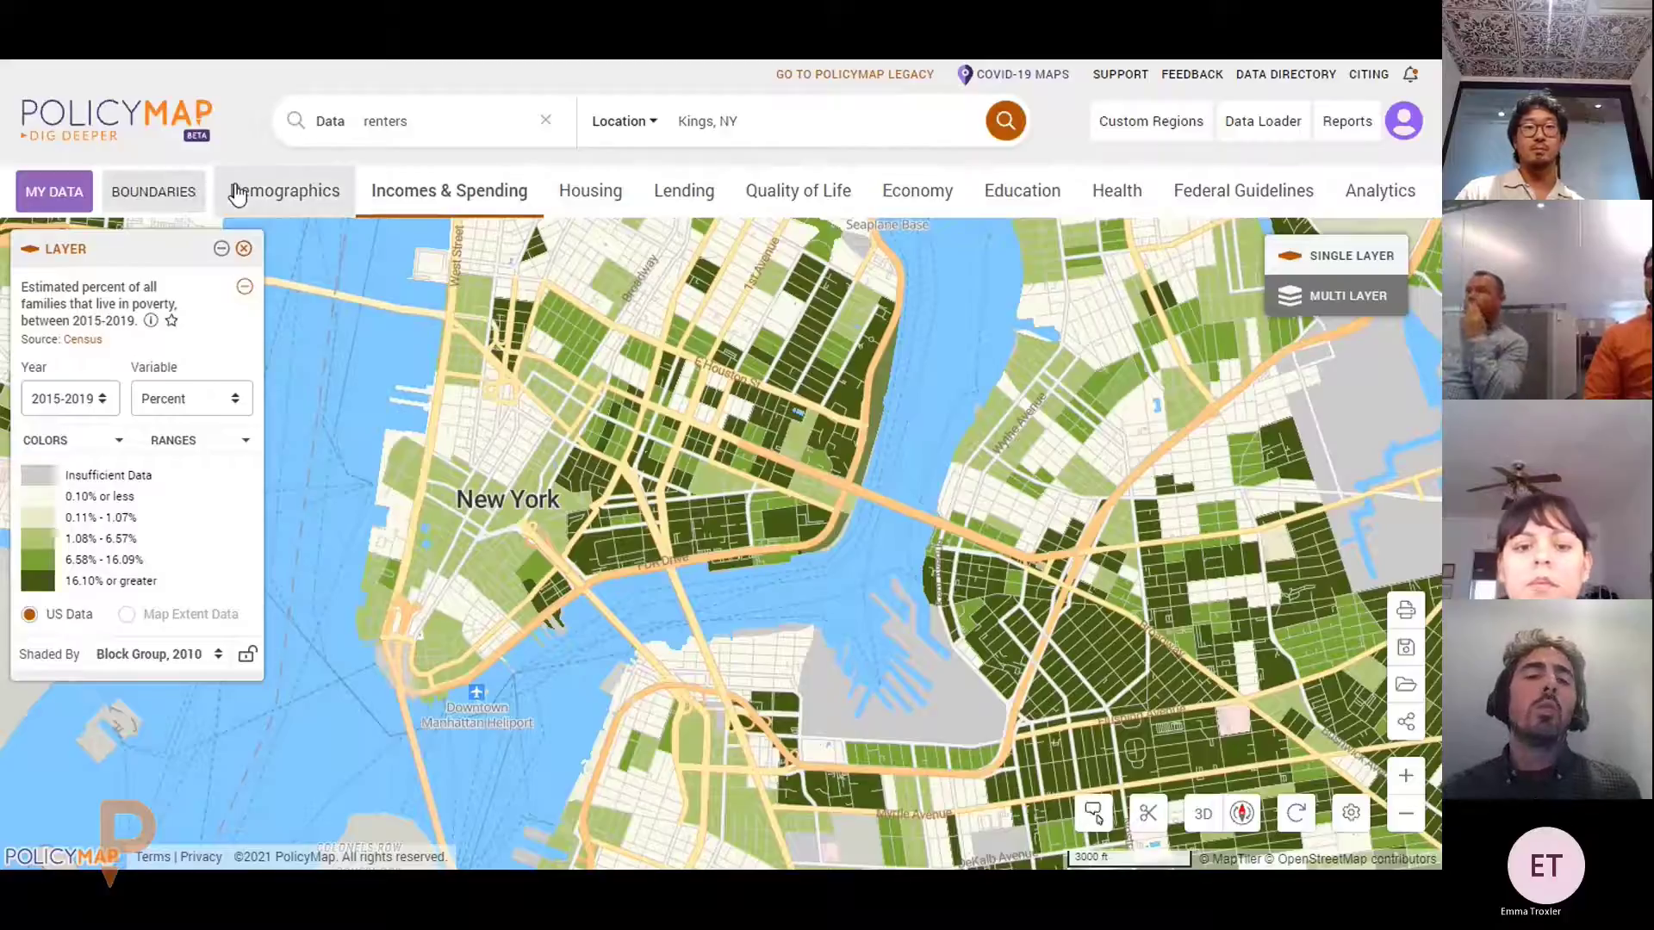
{"action": "left_click", "coordinate": [180, 189]}
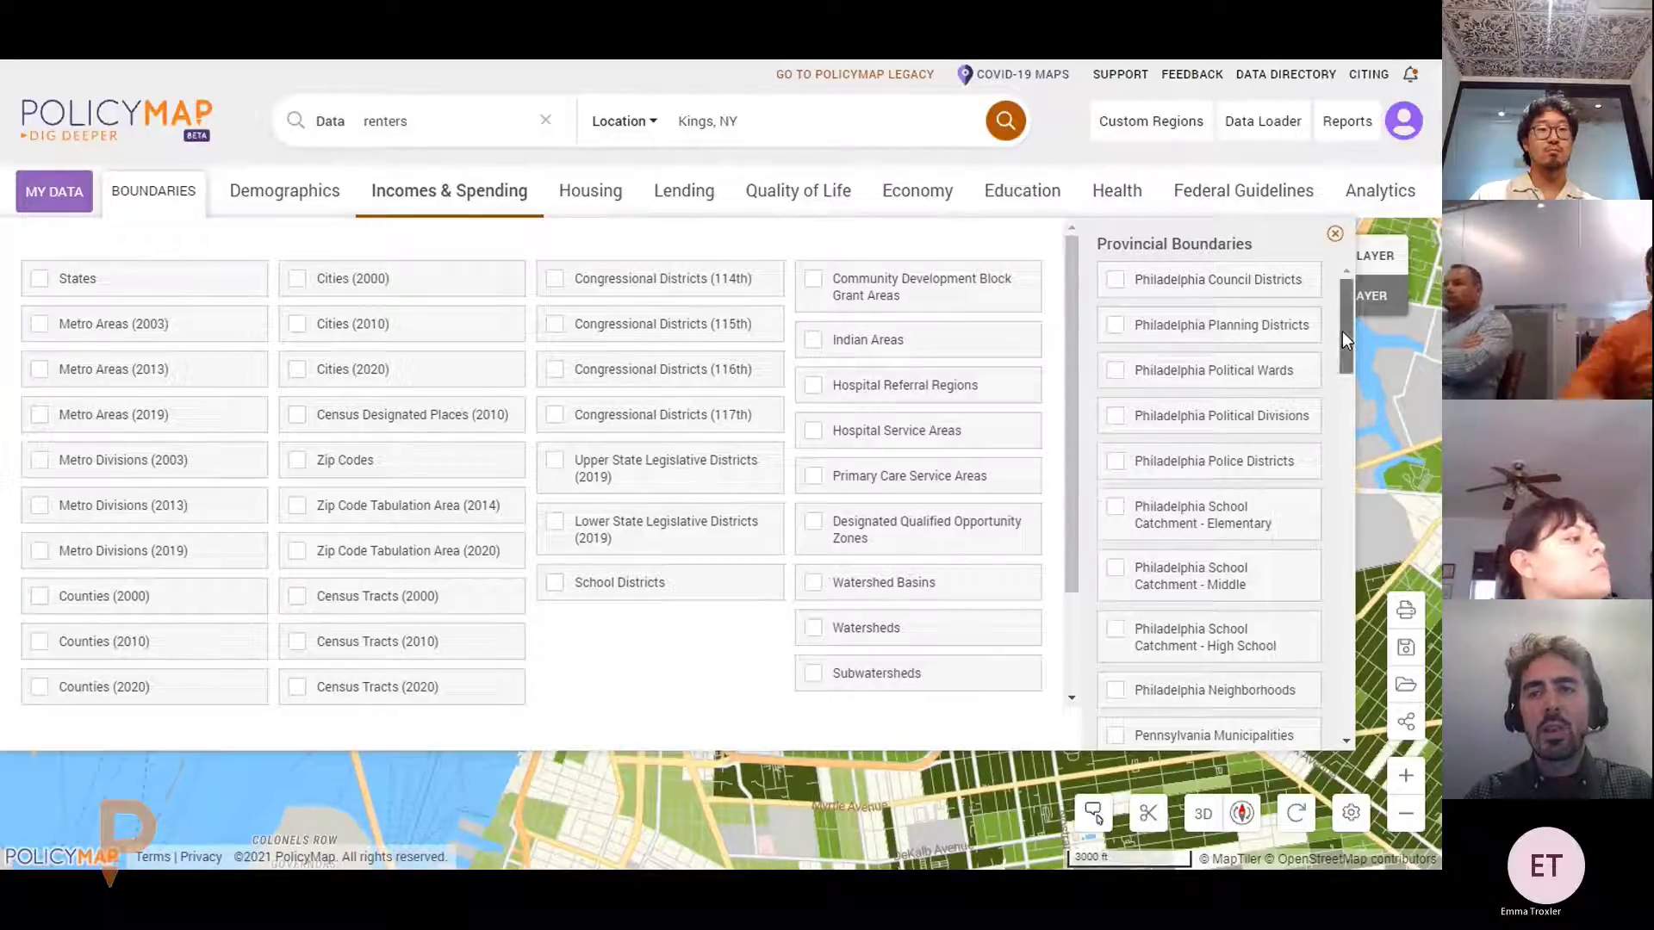
Add New York City Council Districts boundaries and switch their outlines off
{"action": "left_click_drag", "start_coordinate": [1342, 331], "coordinate": [1341, 714]}
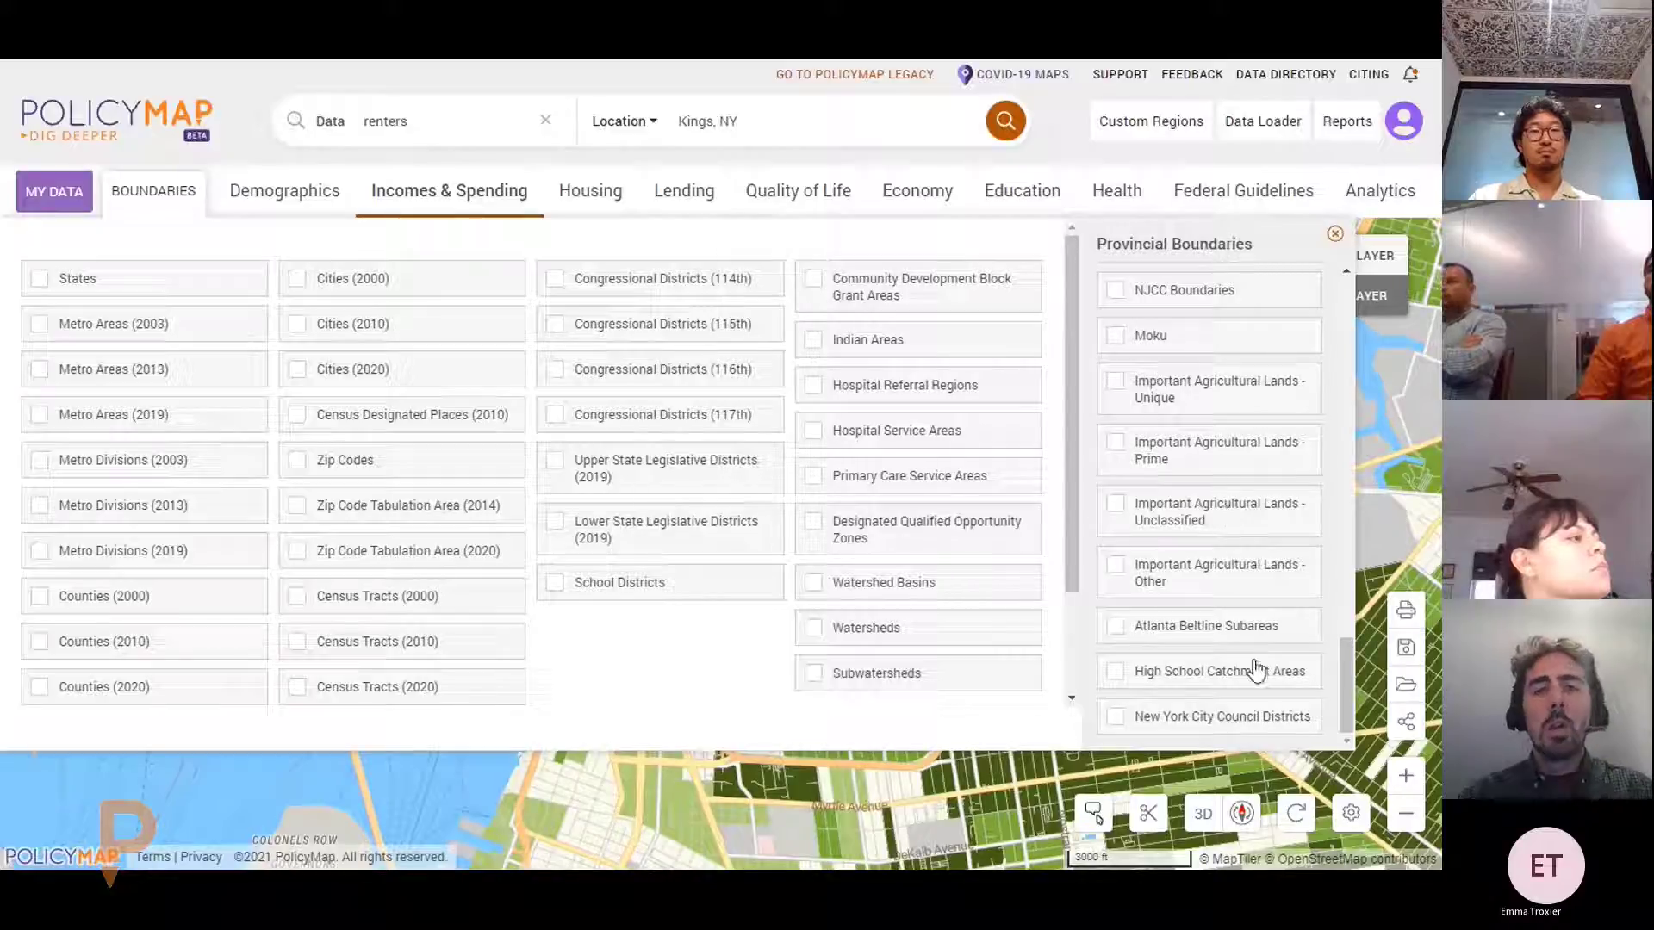
{"action": "left_click", "coordinate": [1197, 728]}
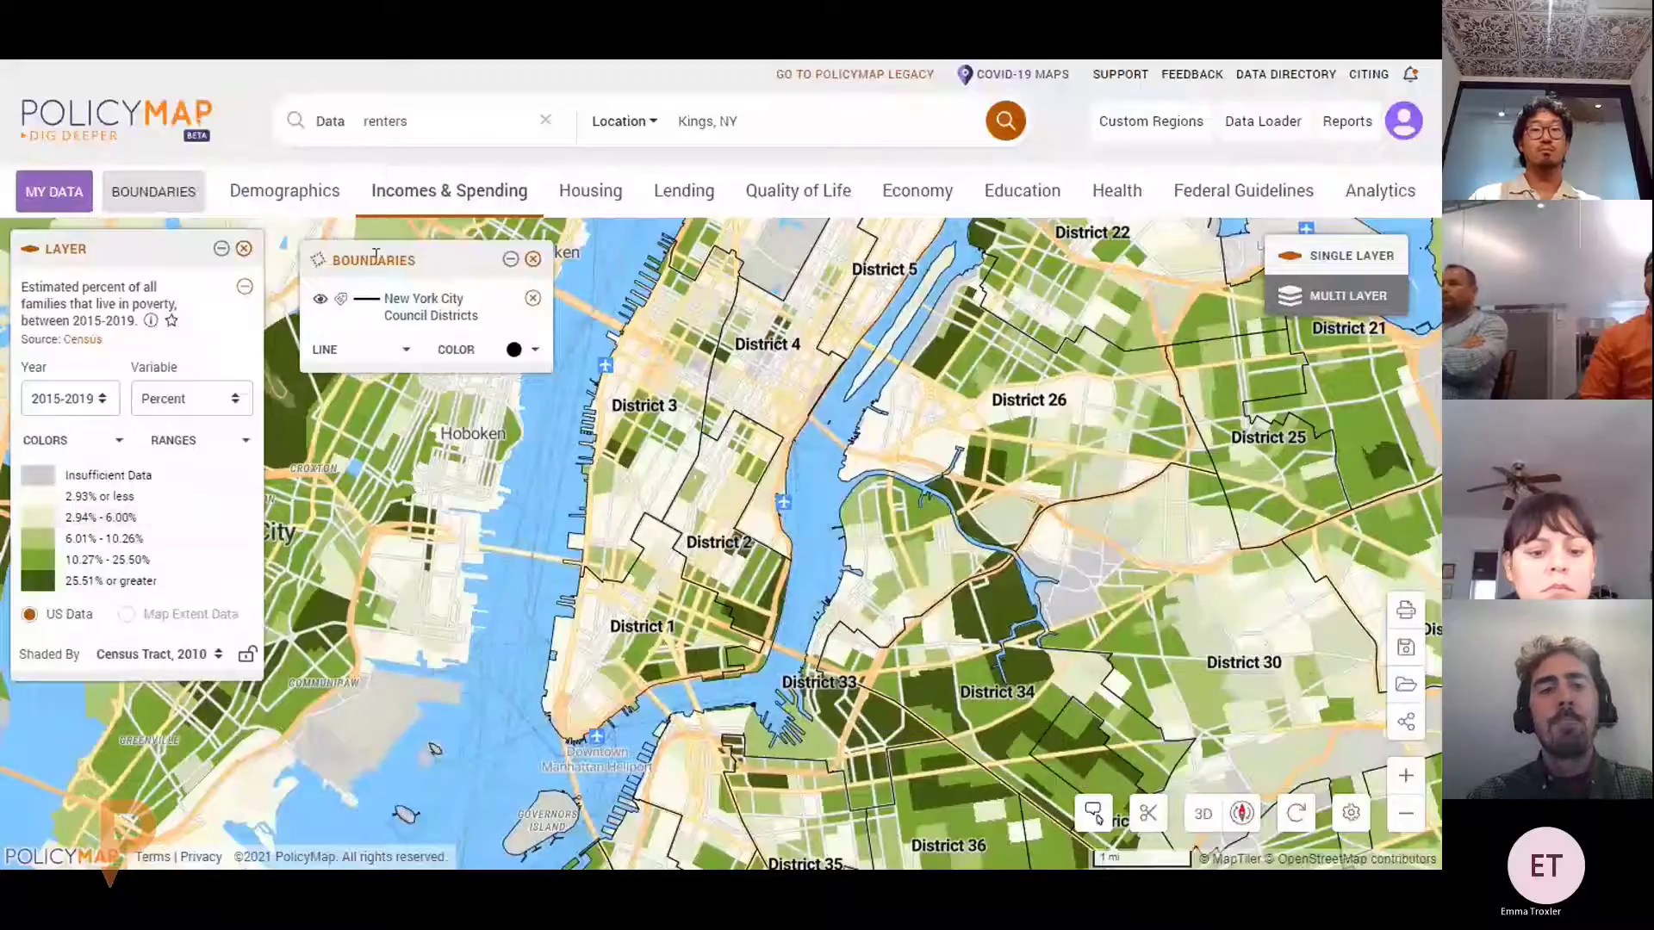
{"action": "left_click_drag", "start_coordinate": [380, 274], "coordinate": [348, 254]}
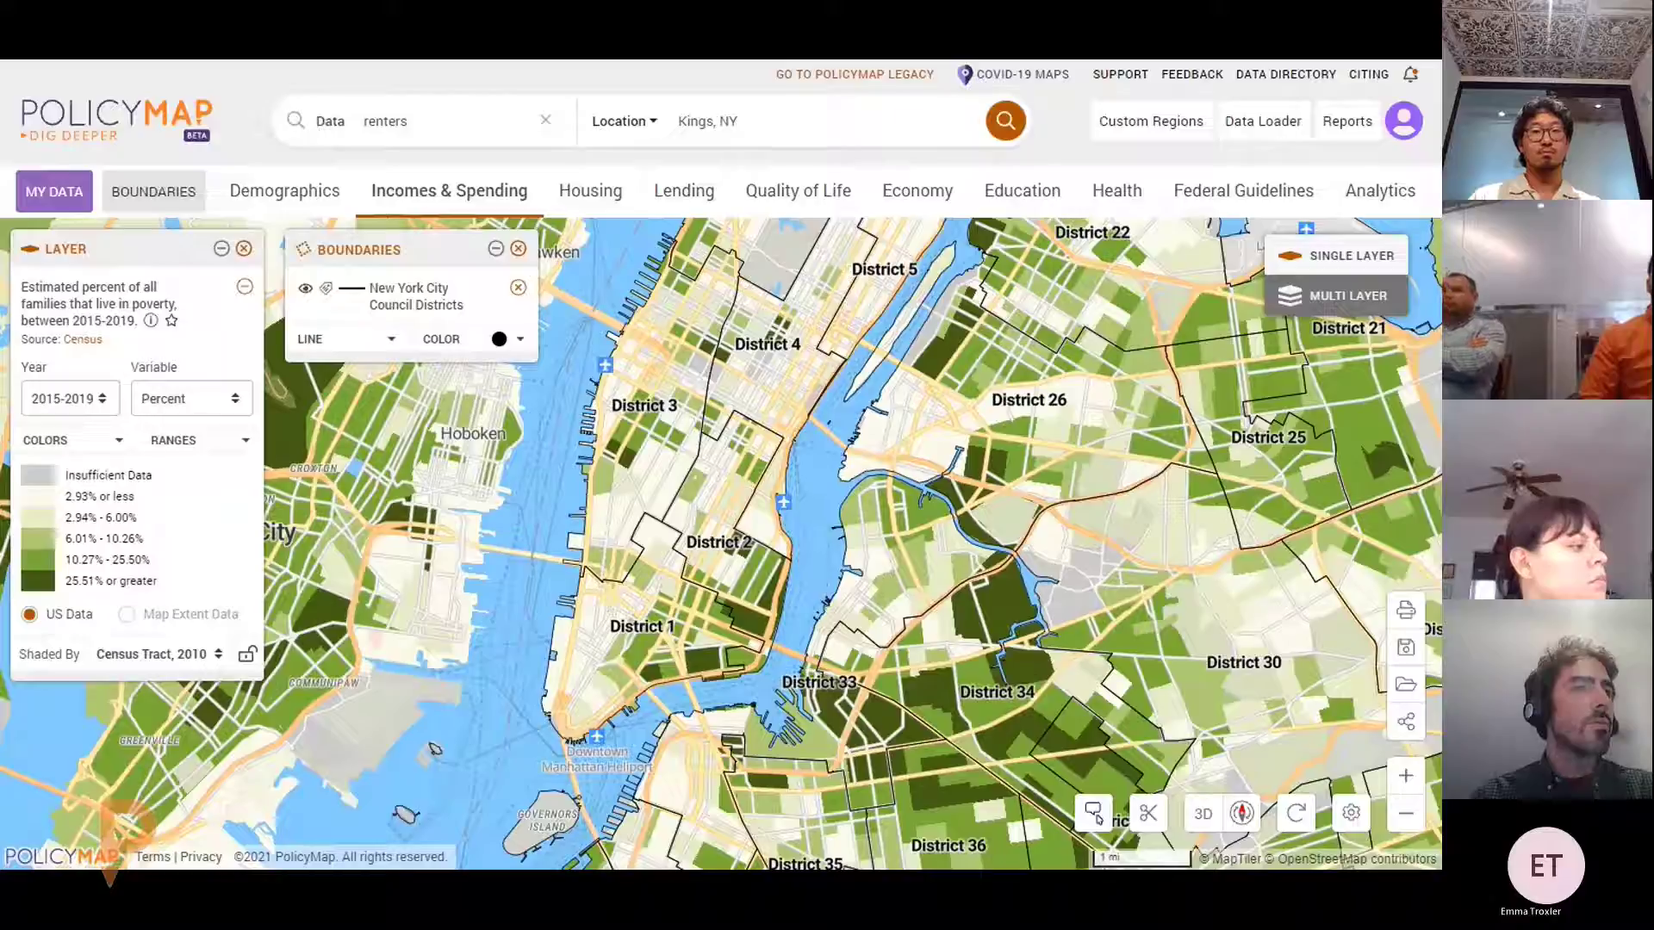
{"action": "mouse_move", "coordinate": [70, 702]}
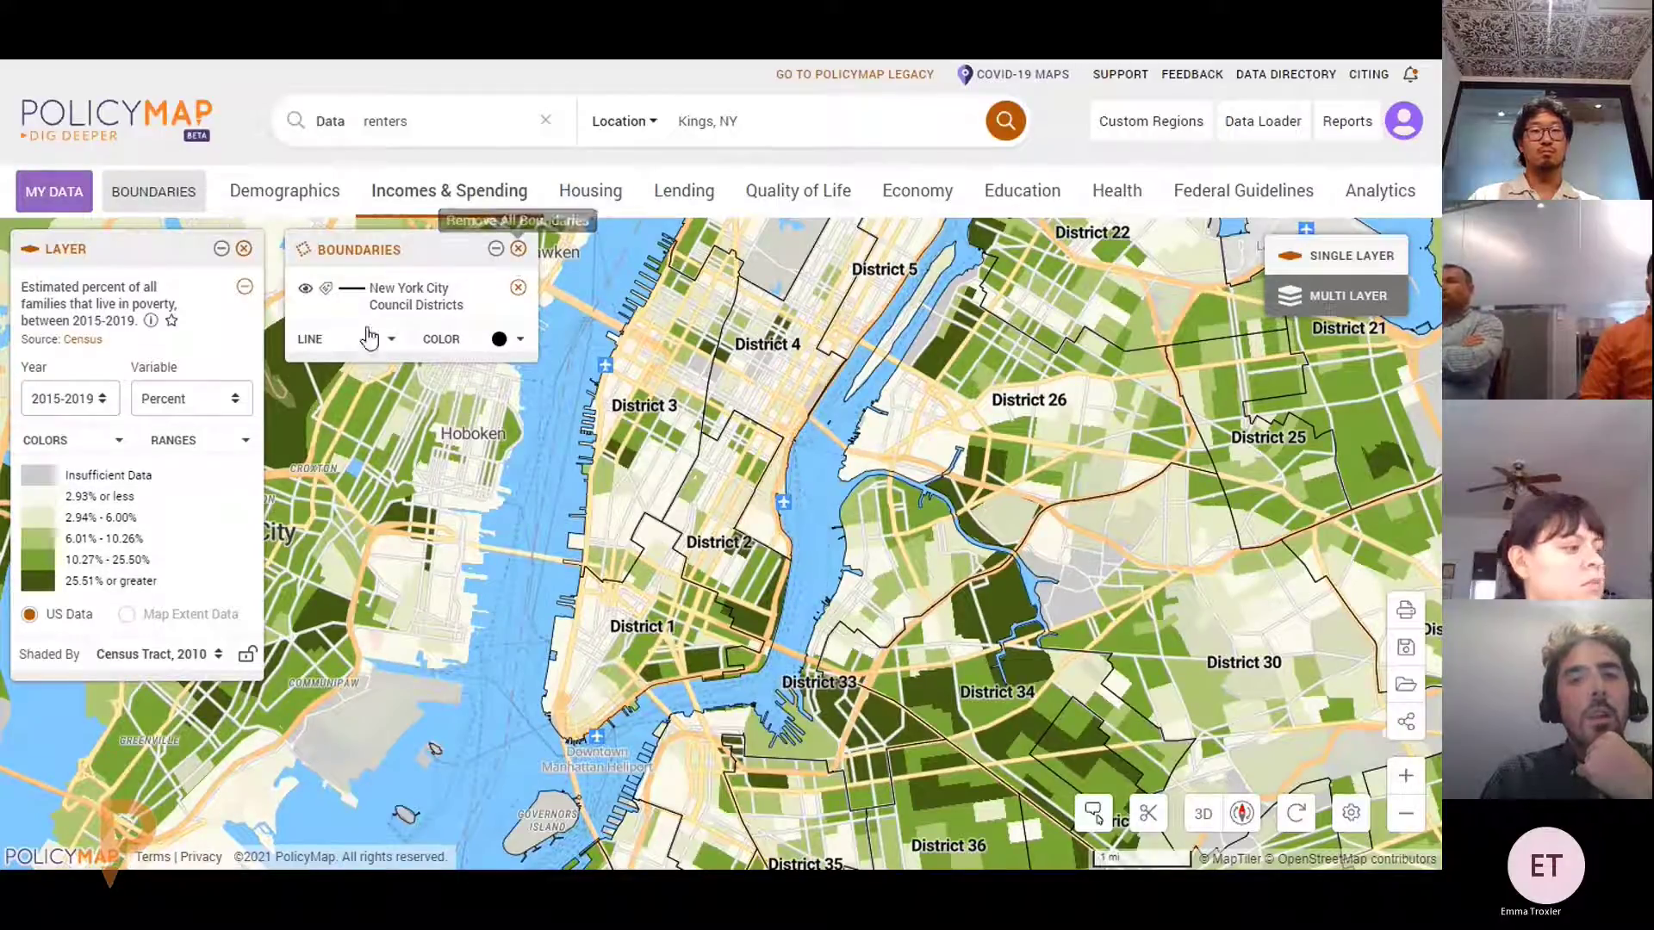
{"action": "left_click", "coordinate": [306, 289]}
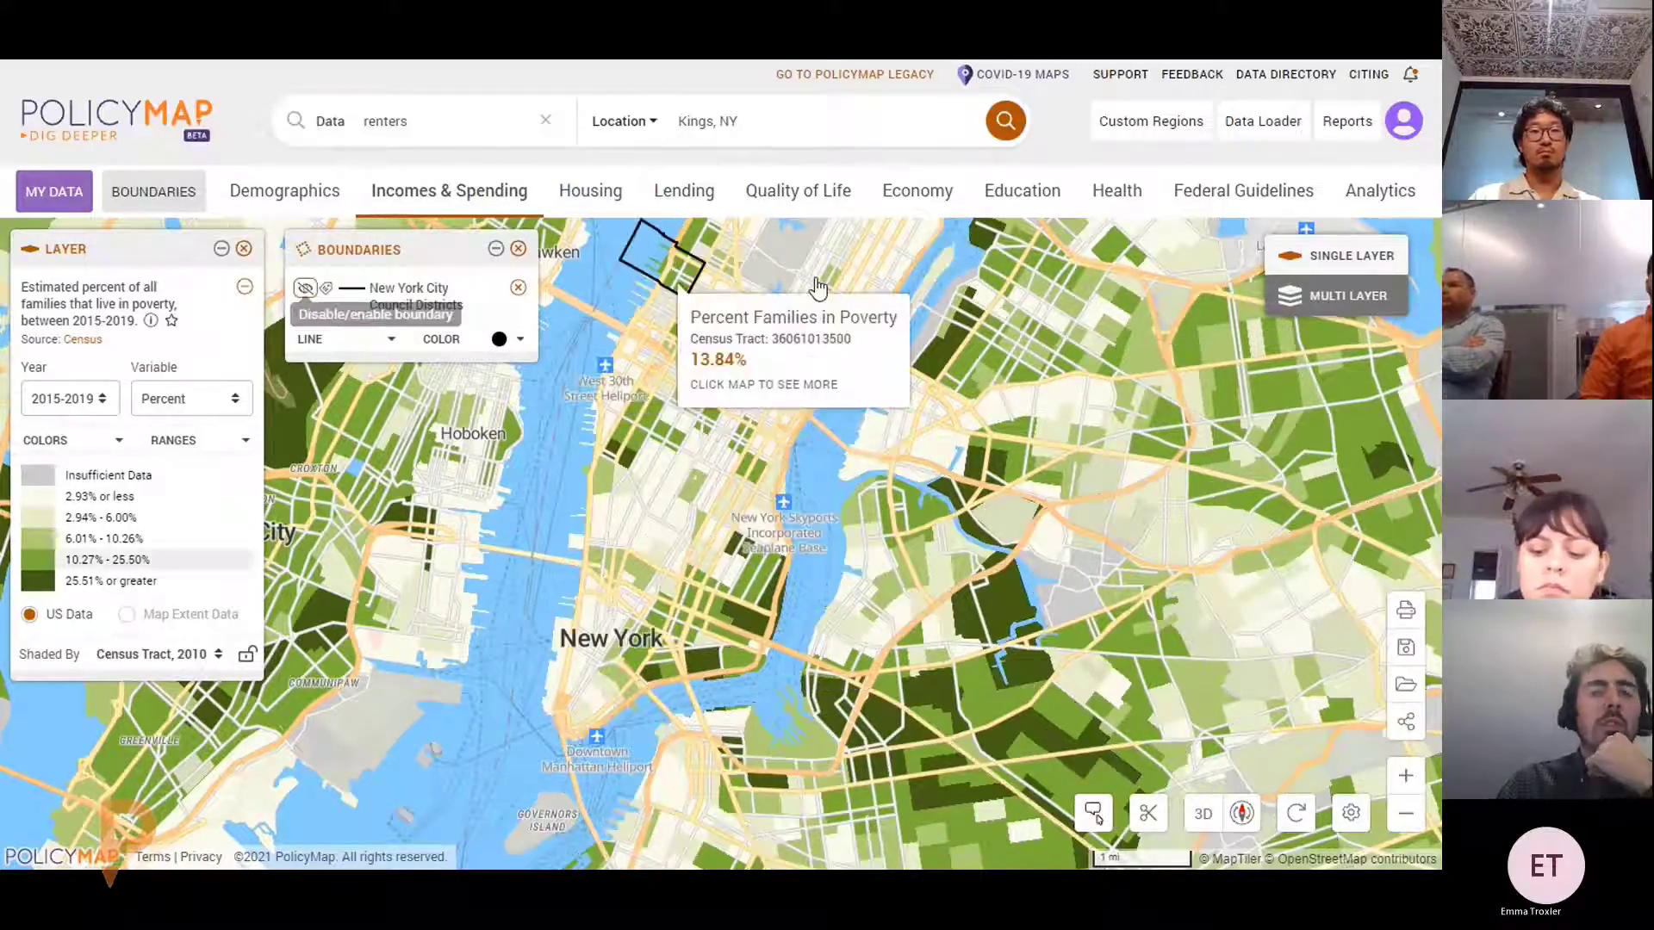
Show the Housing Locations list, including HUD Multifamily and HUD Public Housing
{"action": "left_click", "coordinate": [620, 200]}
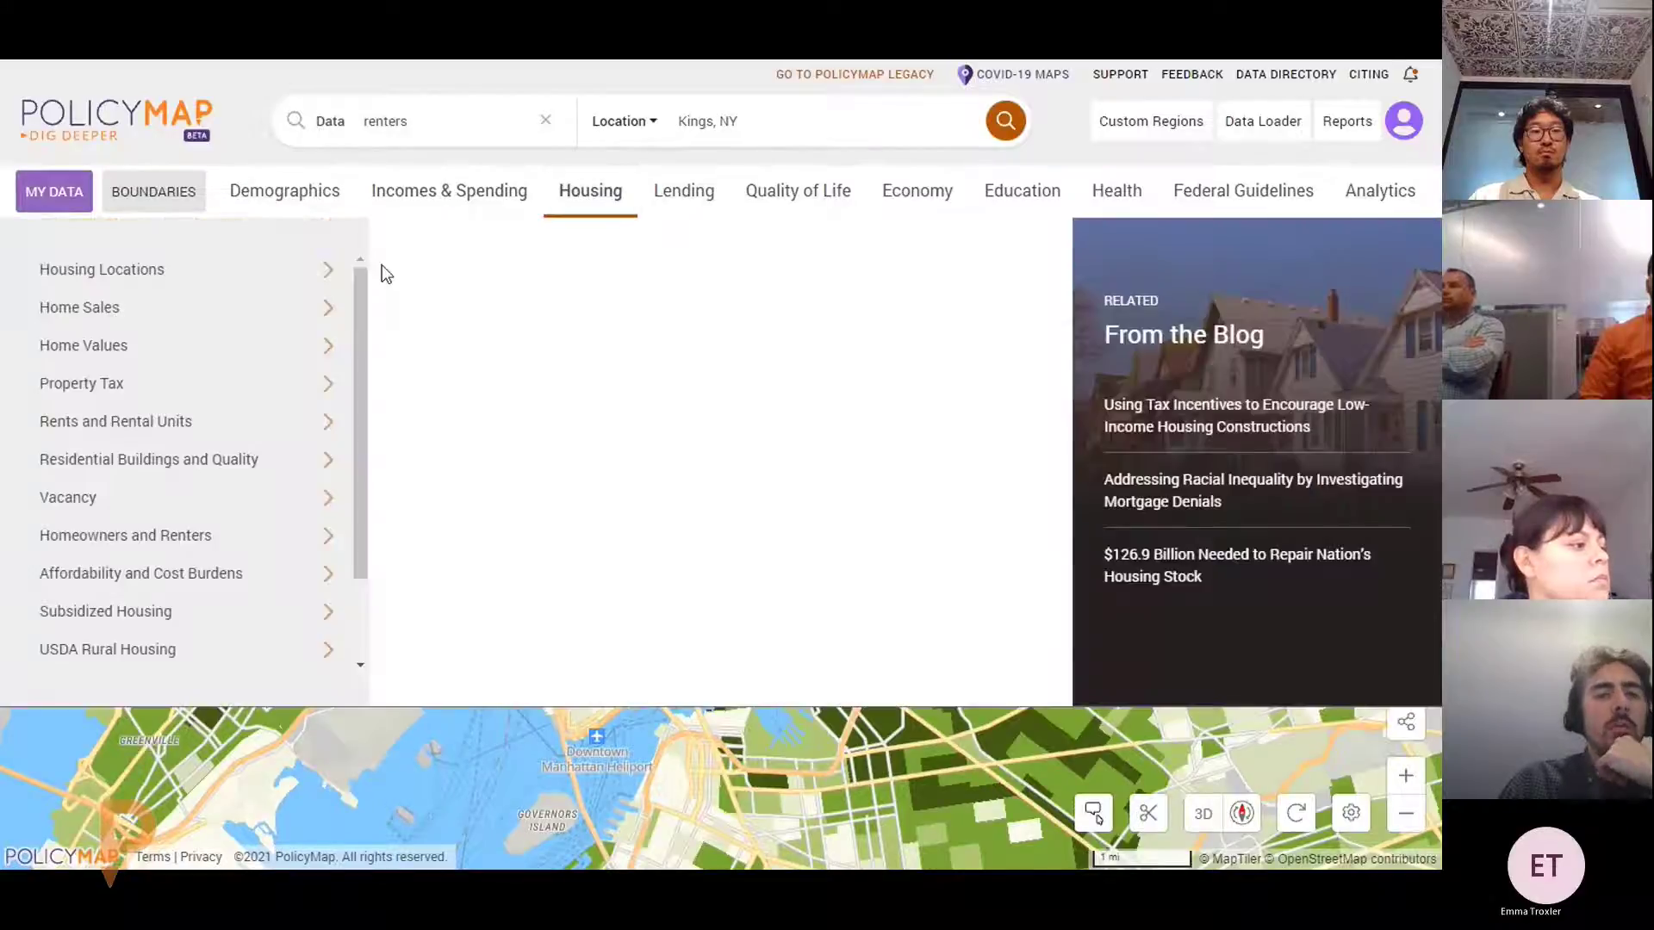
{"action": "mouse_move", "coordinate": [231, 274]}
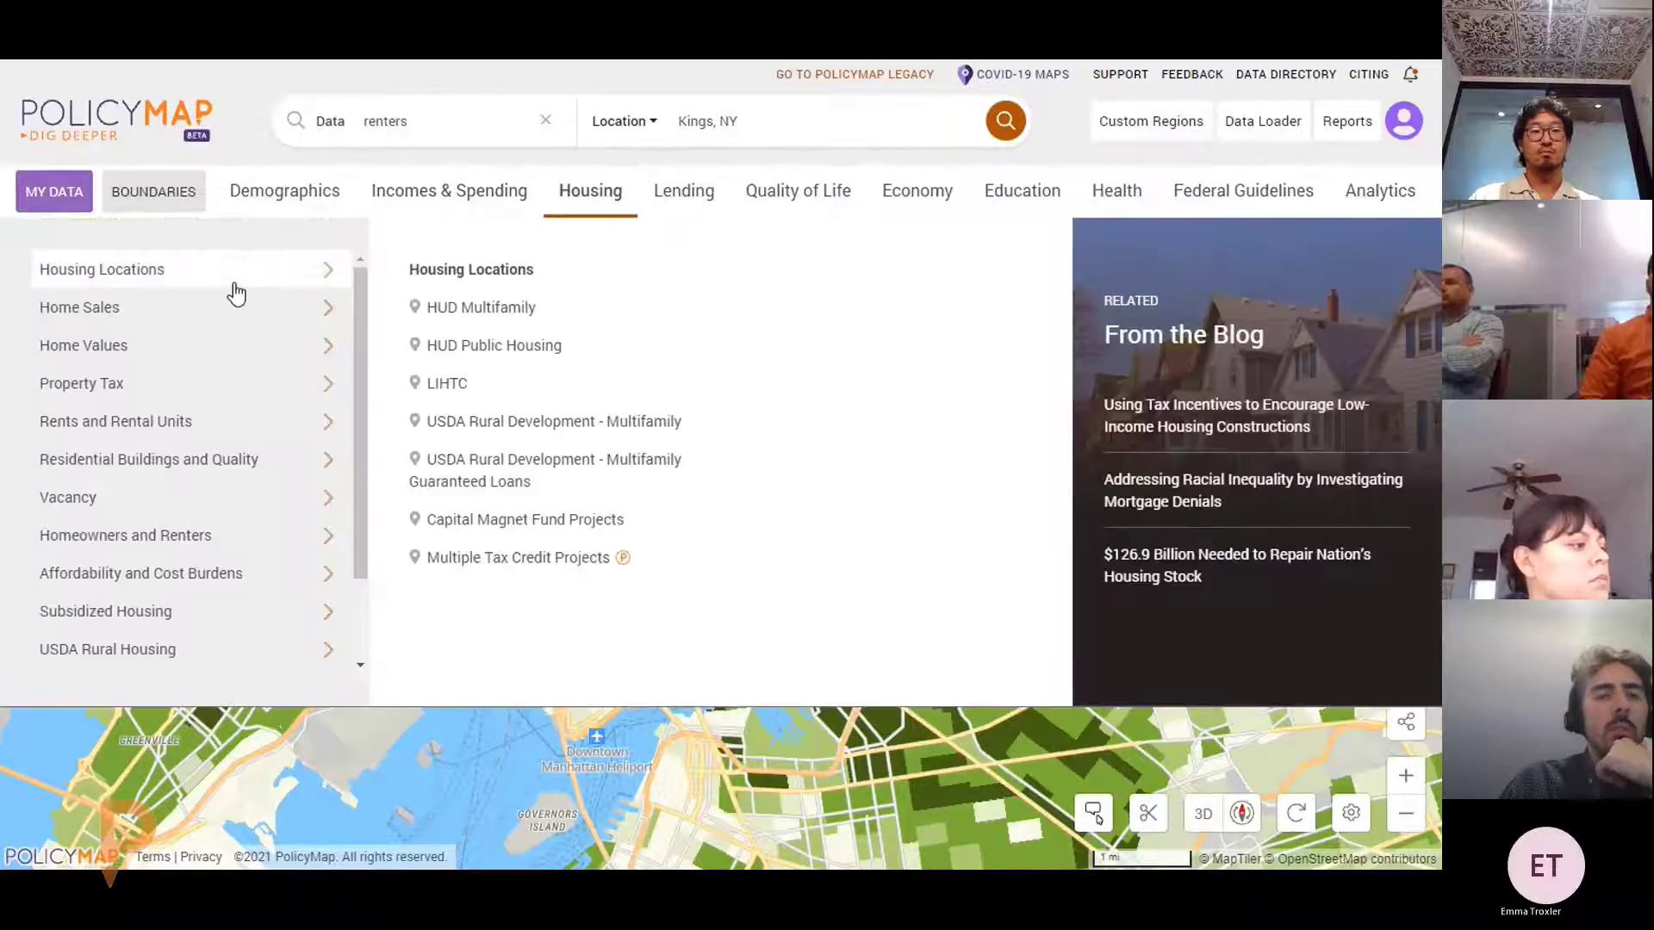
Re-add HUD Multifamily points and clip the map to Kings County, NY
{"action": "left_click", "coordinate": [443, 310]}
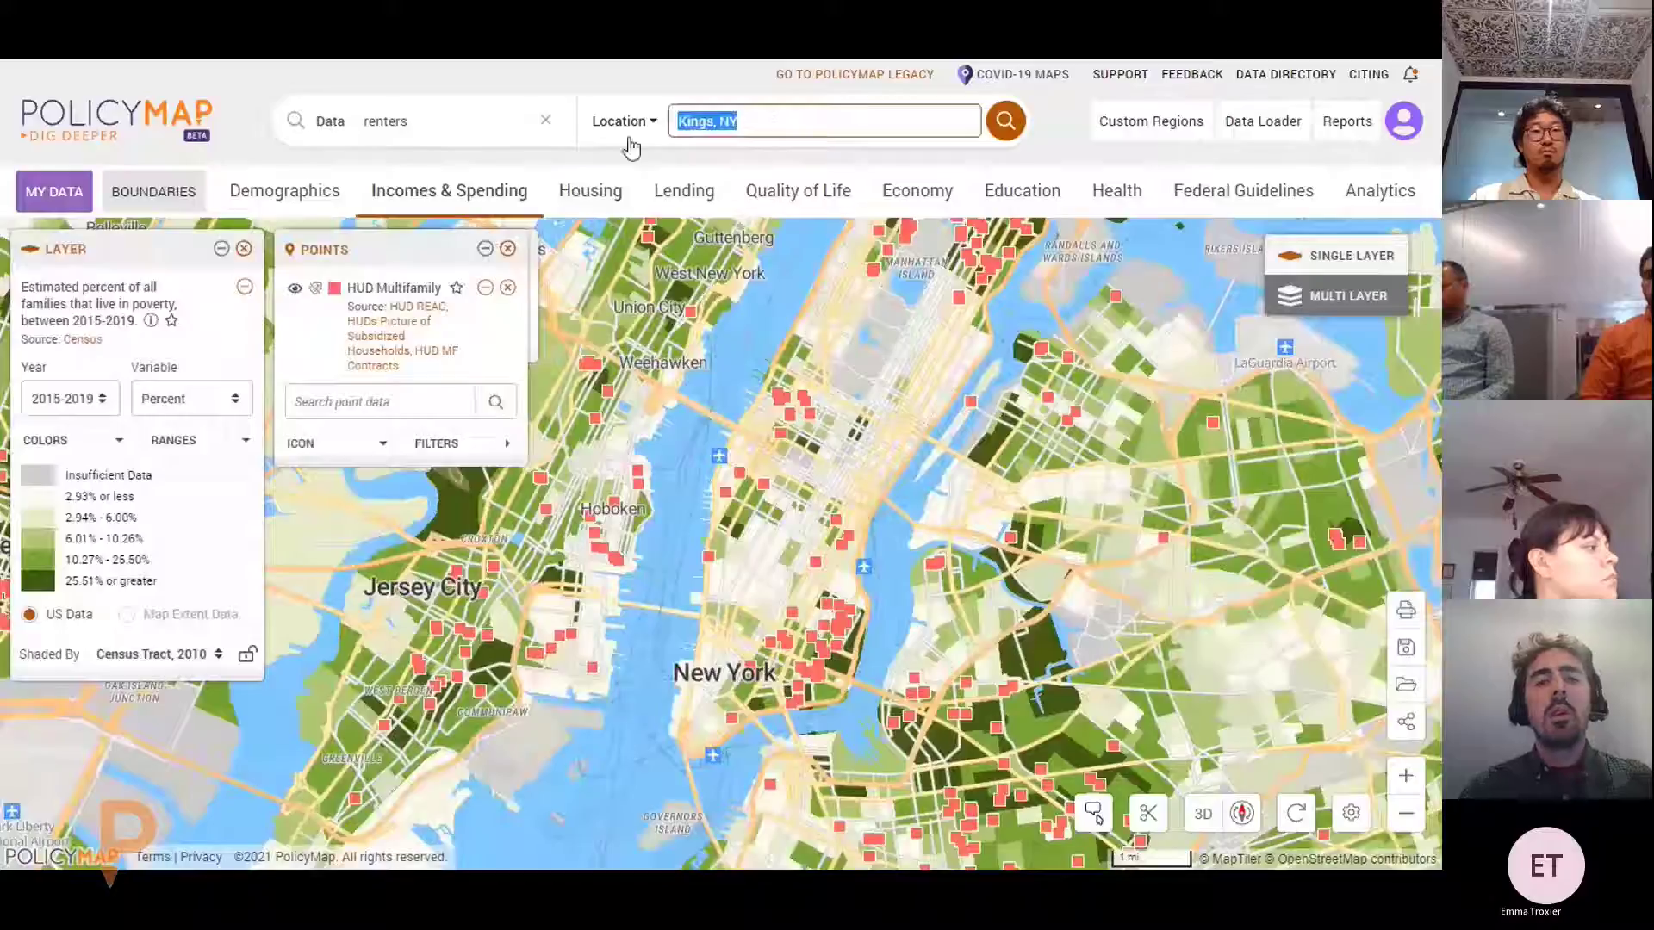
{"action": "type", "text": "Kings"}
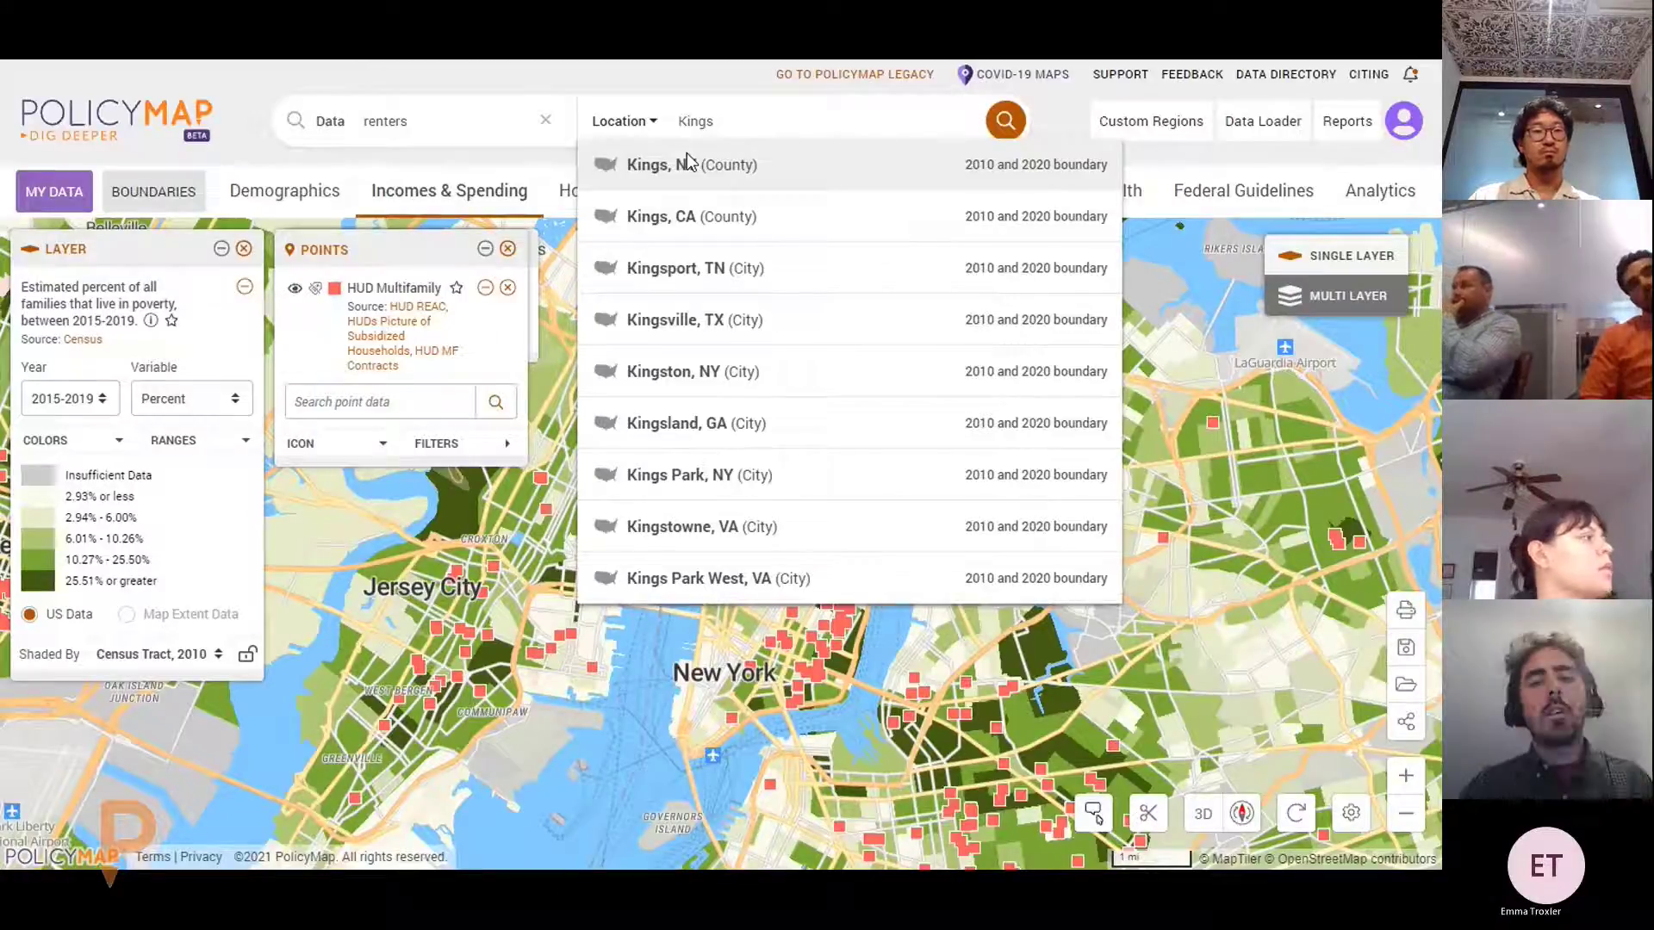
{"action": "left_click", "coordinate": [689, 164]}
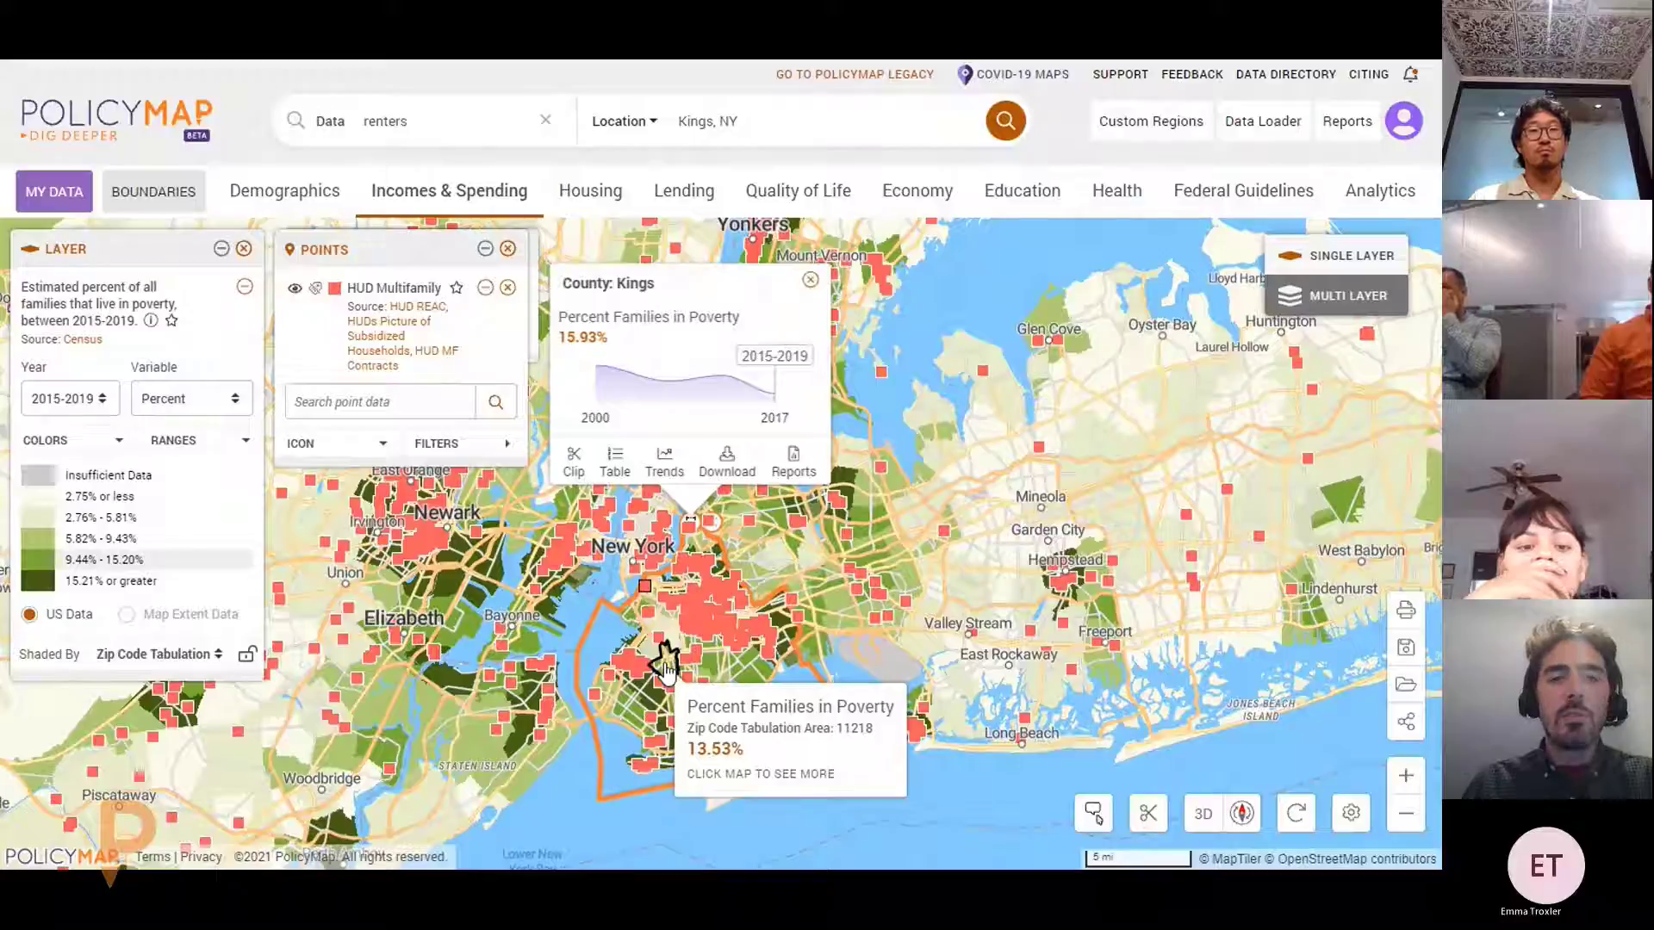
{"action": "scroll", "coordinate": [663, 663], "scroll_direction": "up", "scroll_amount": 1}
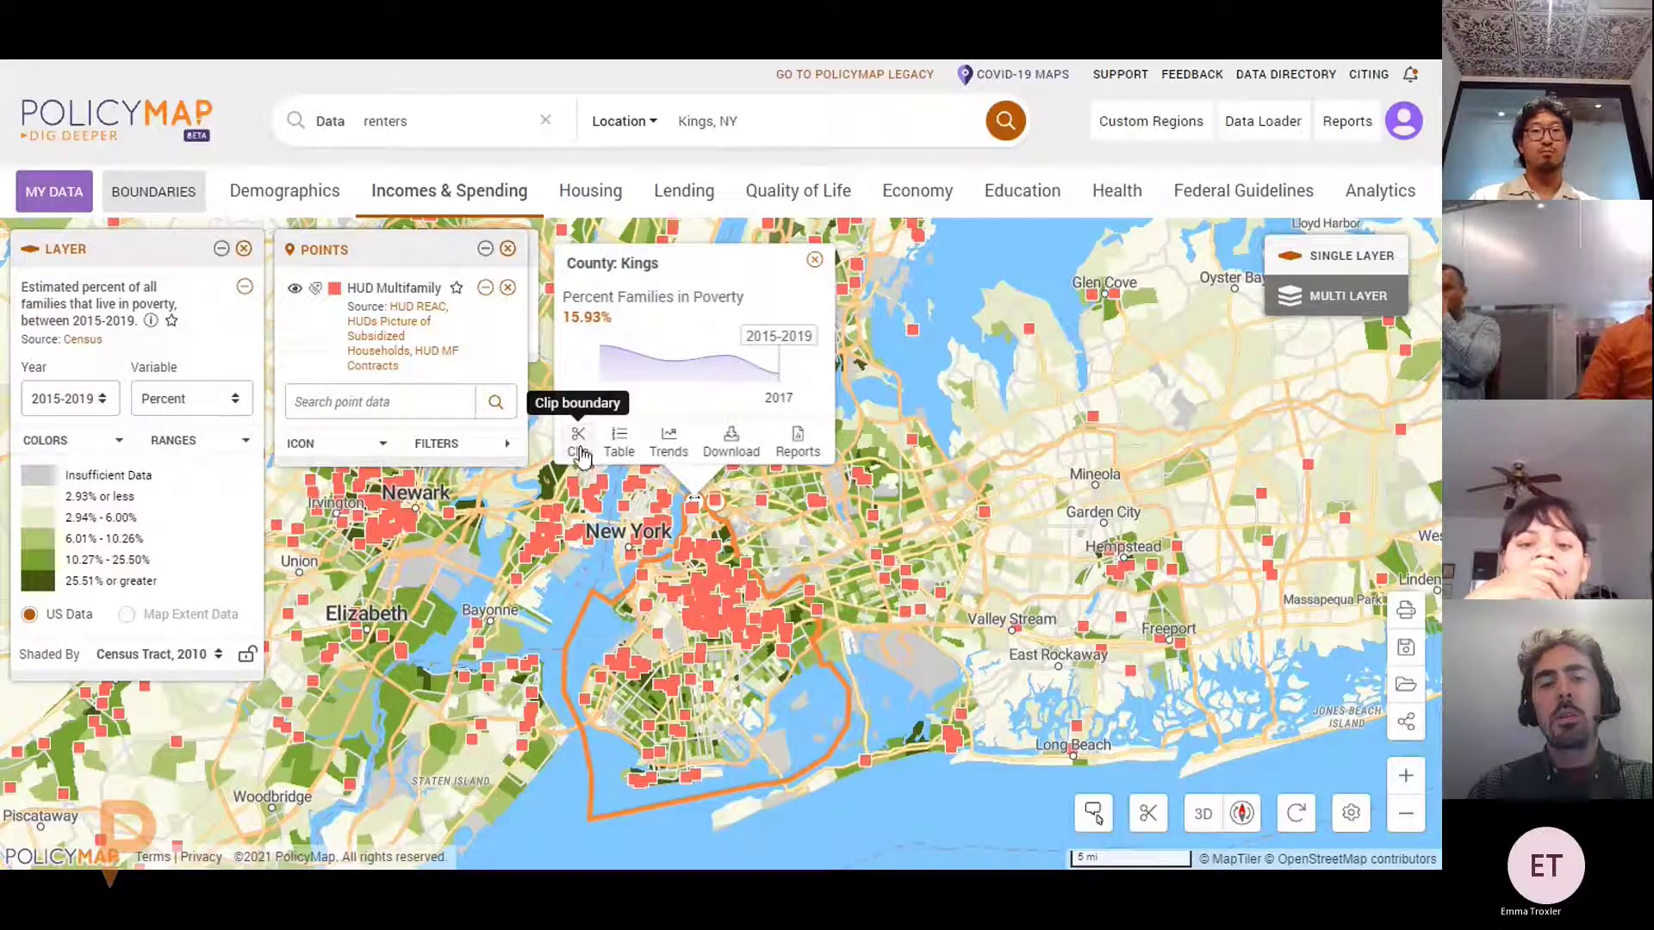
{"action": "left_click", "coordinate": [578, 448]}
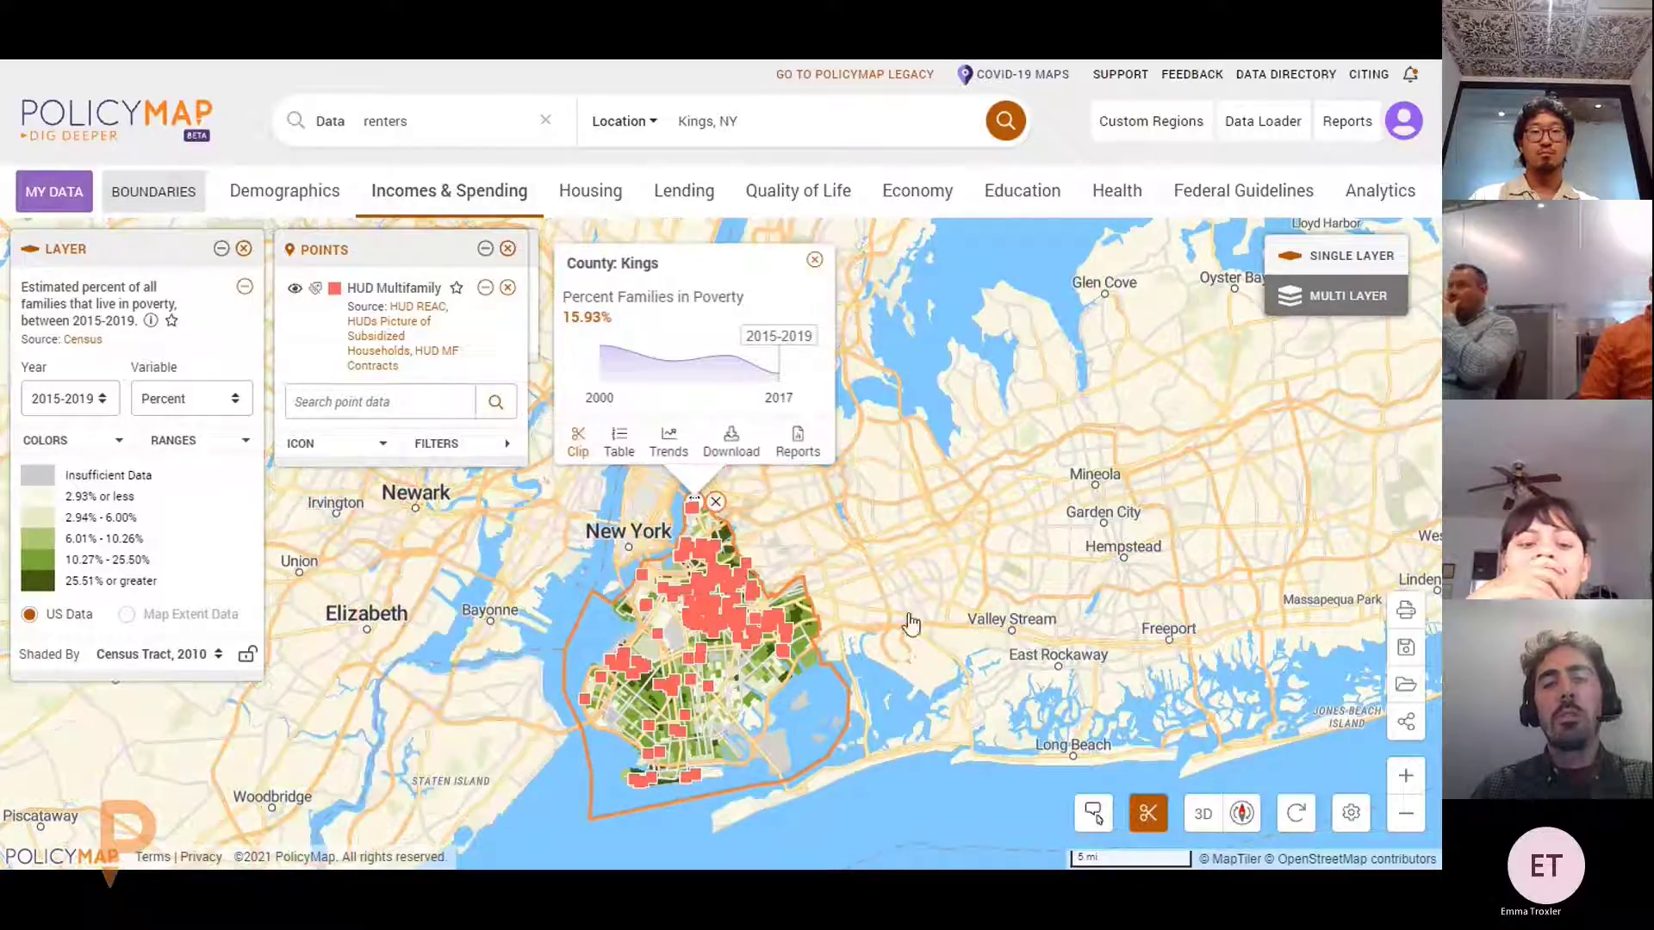
Centre on Brooklyn and open the Kings County summary showing 15.93% of families in poverty
{"action": "scroll", "coordinate": [790, 661], "scroll_direction": "up", "scroll_amount": 2}
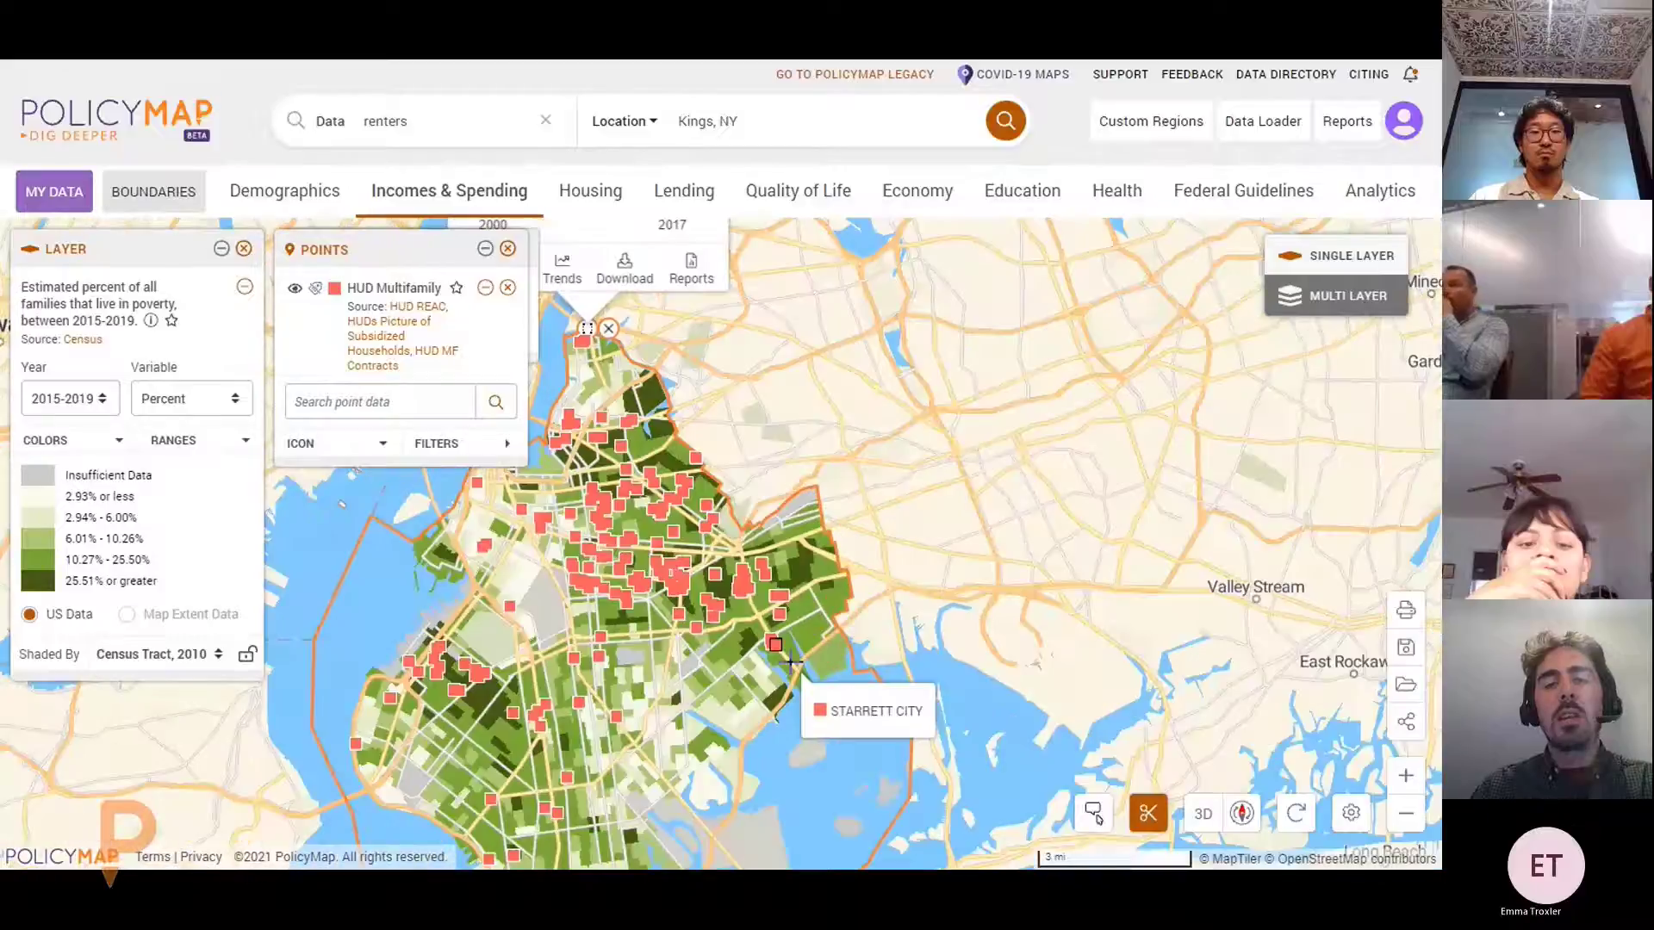
{"action": "left_click_drag", "start_coordinate": [791, 662], "coordinate": [1017, 517]}
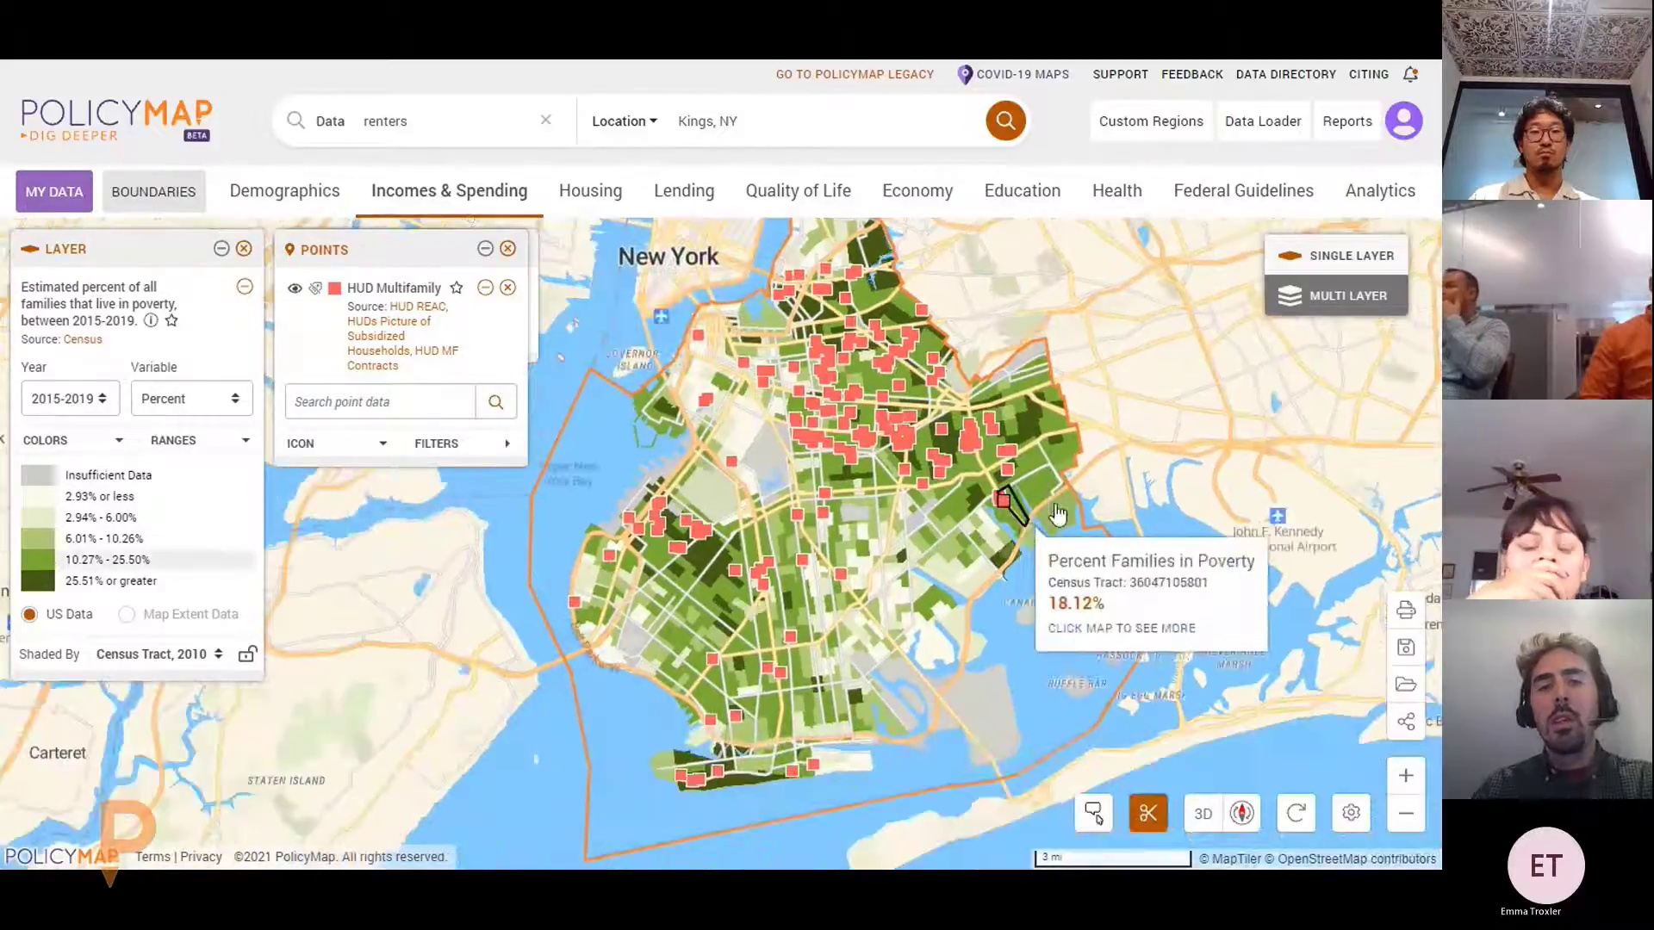
{"action": "scroll", "coordinate": [1137, 473], "scroll_direction": "down", "scroll_amount": 1}
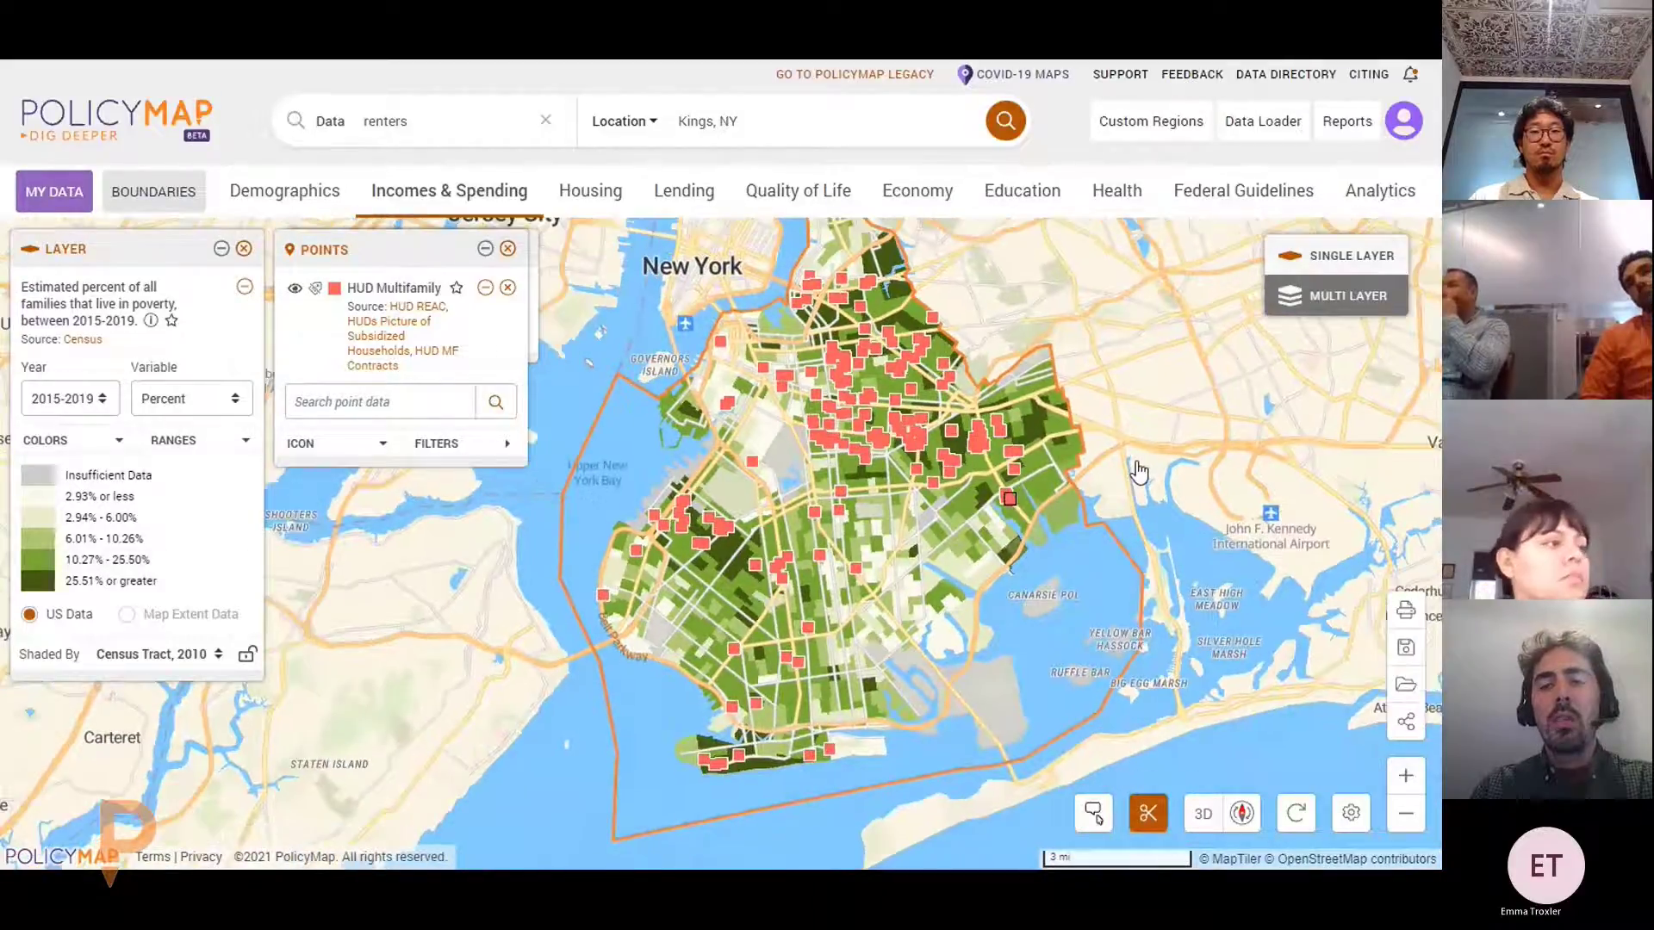
{"action": "left_click", "coordinate": [1004, 536]}
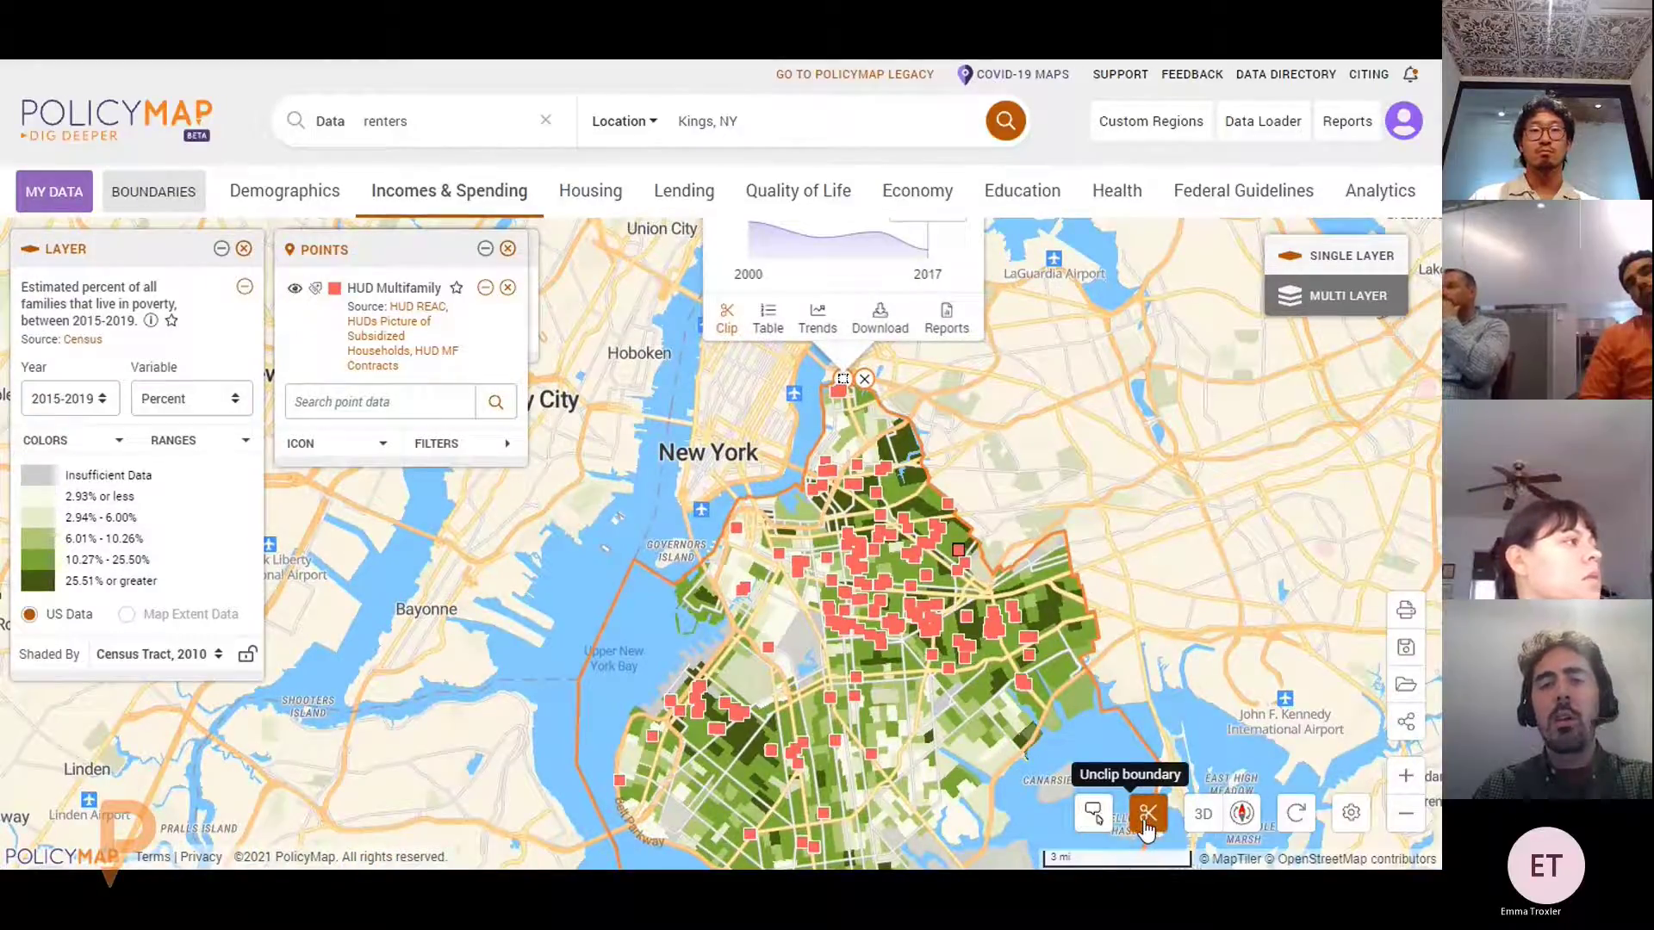
{"action": "left_click_drag", "start_coordinate": [1128, 482], "coordinate": [975, 569]}
{"action": "scroll", "coordinate": [1046, 482], "scroll_direction": "down", "scroll_amount": 3}
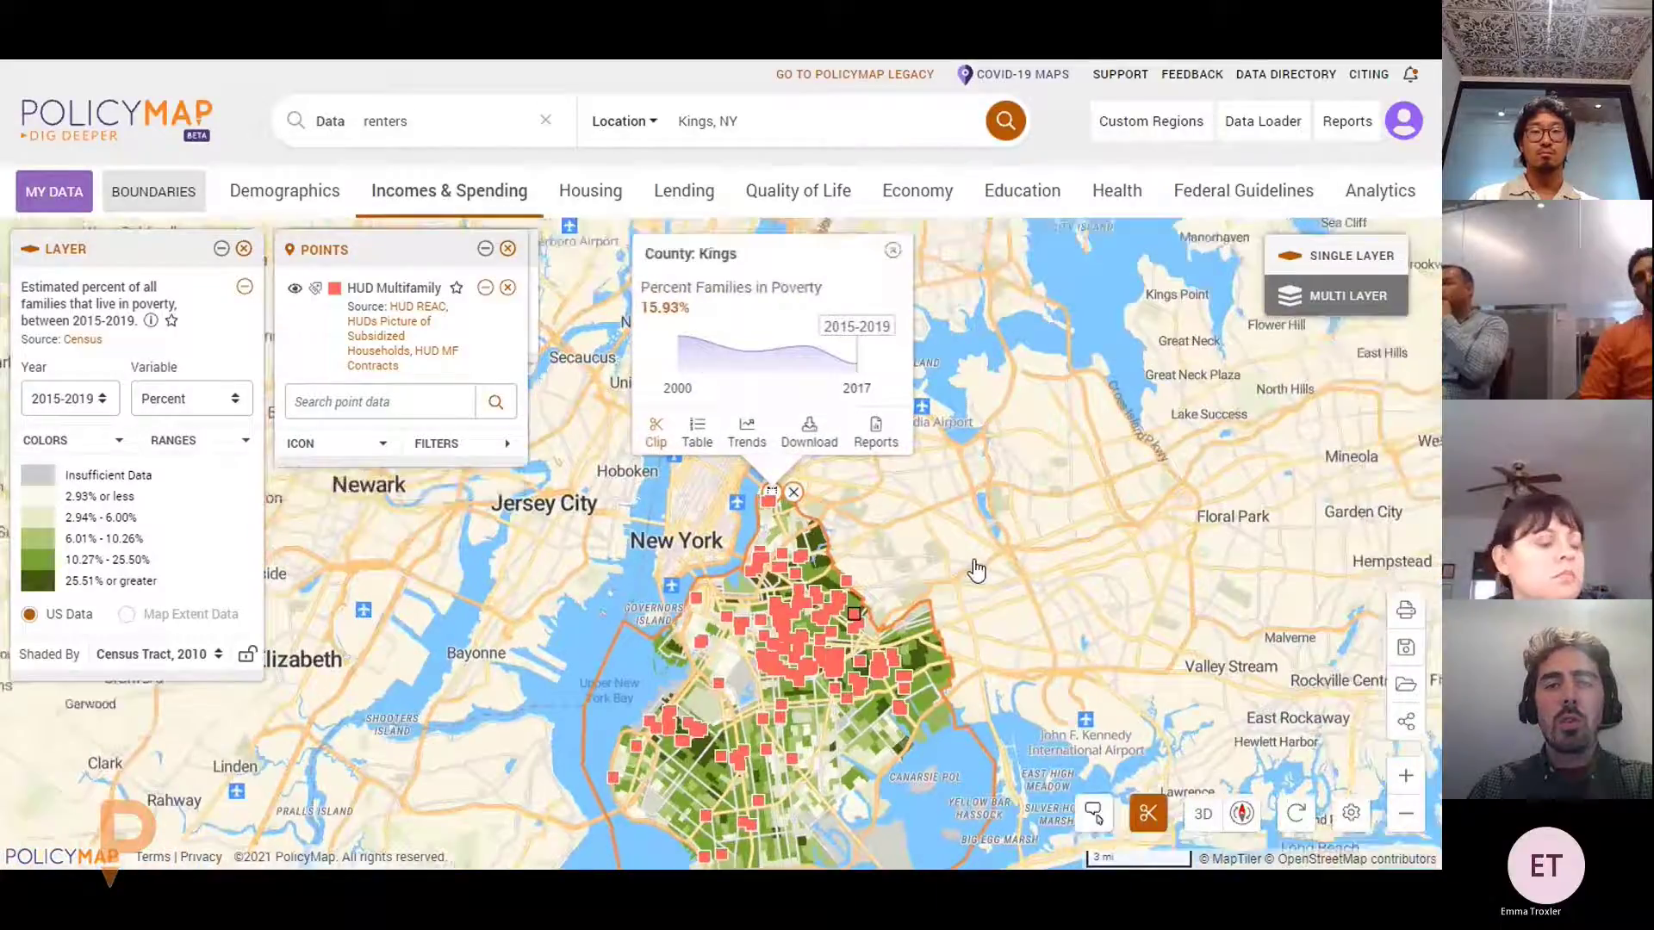
Show Kings County's data table with Percent Families in Poverty for all 761 census tracts, and scroll it
{"action": "left_click", "coordinate": [698, 440]}
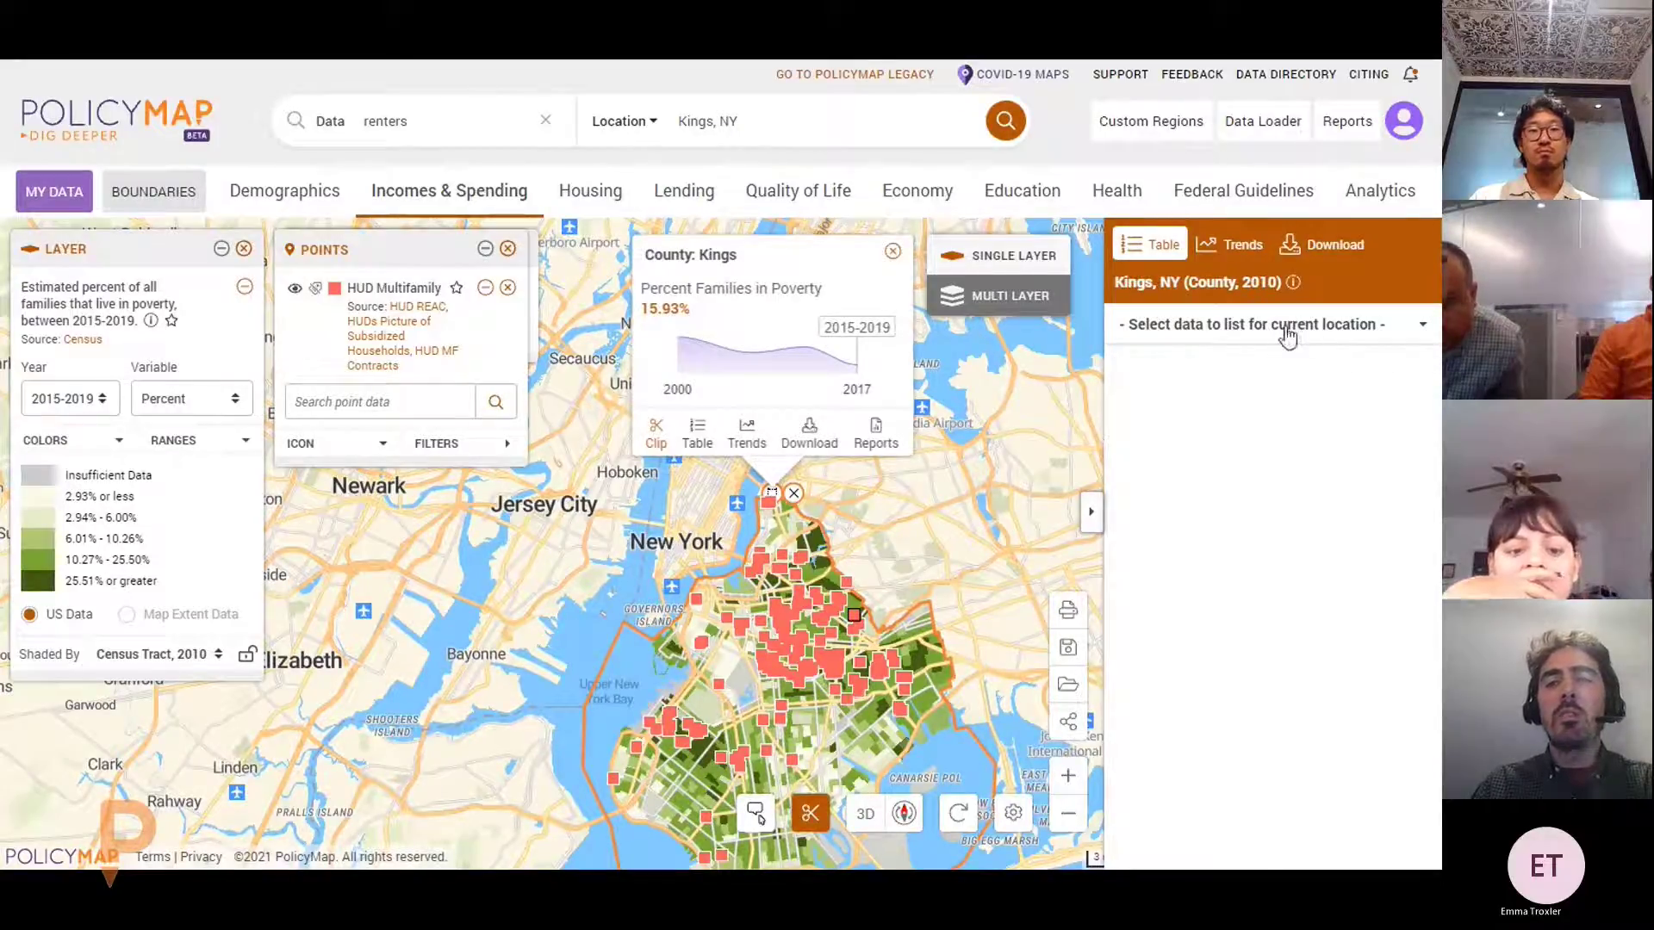
{"action": "left_click", "coordinate": [1348, 327]}
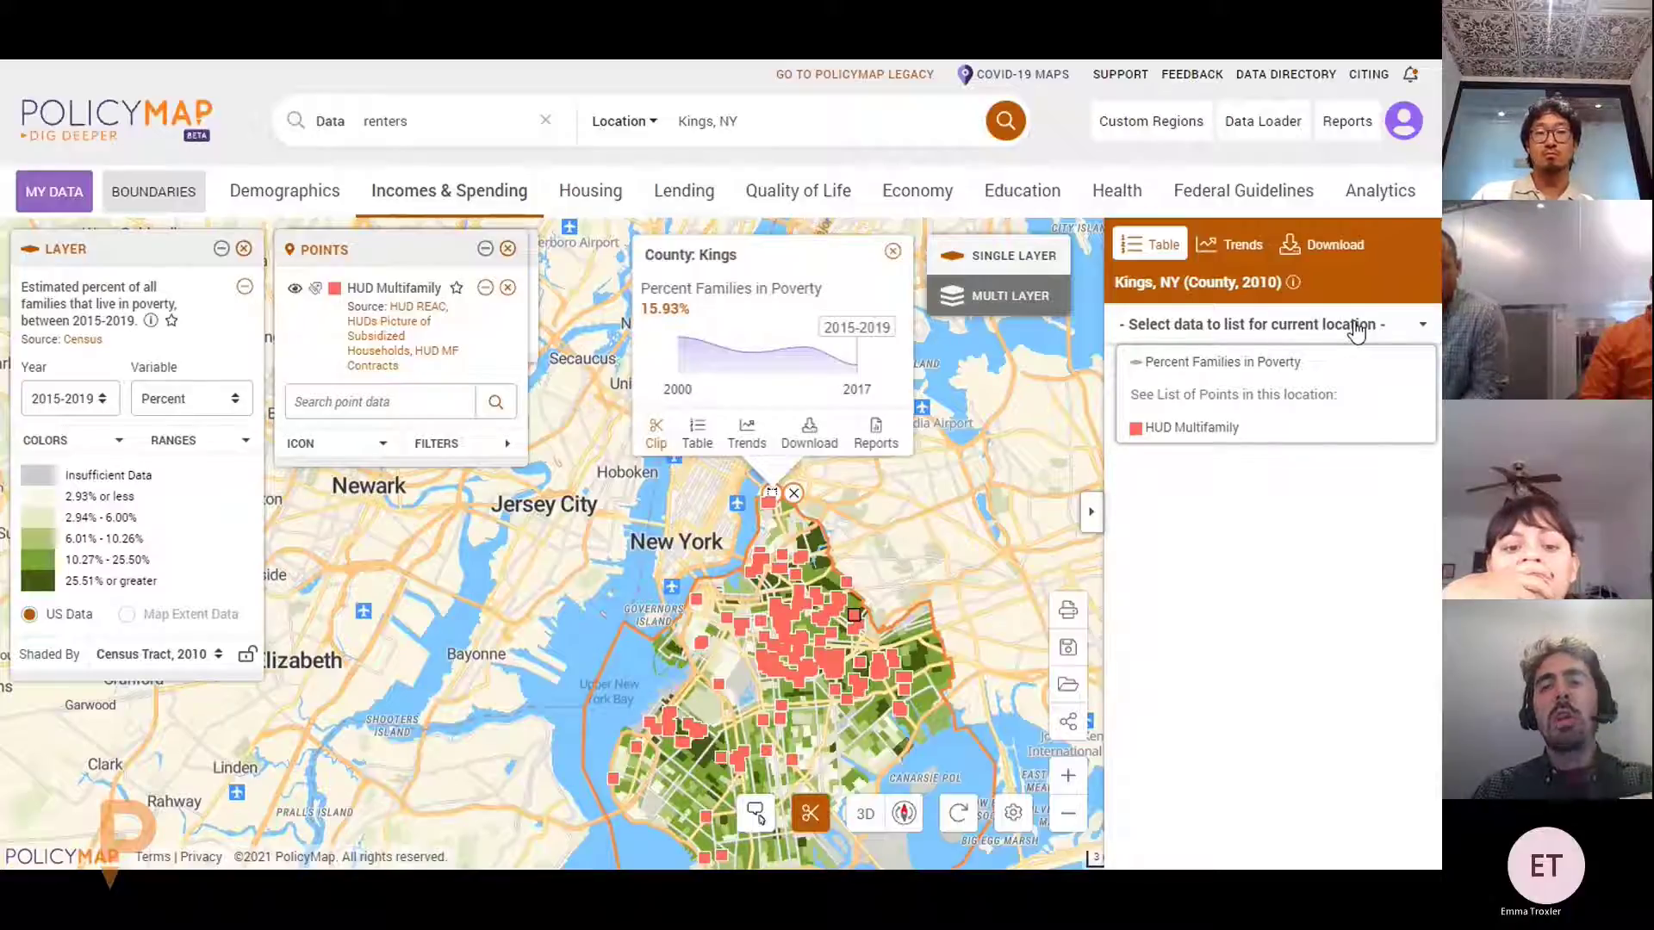
{"action": "left_click", "coordinate": [1269, 365]}
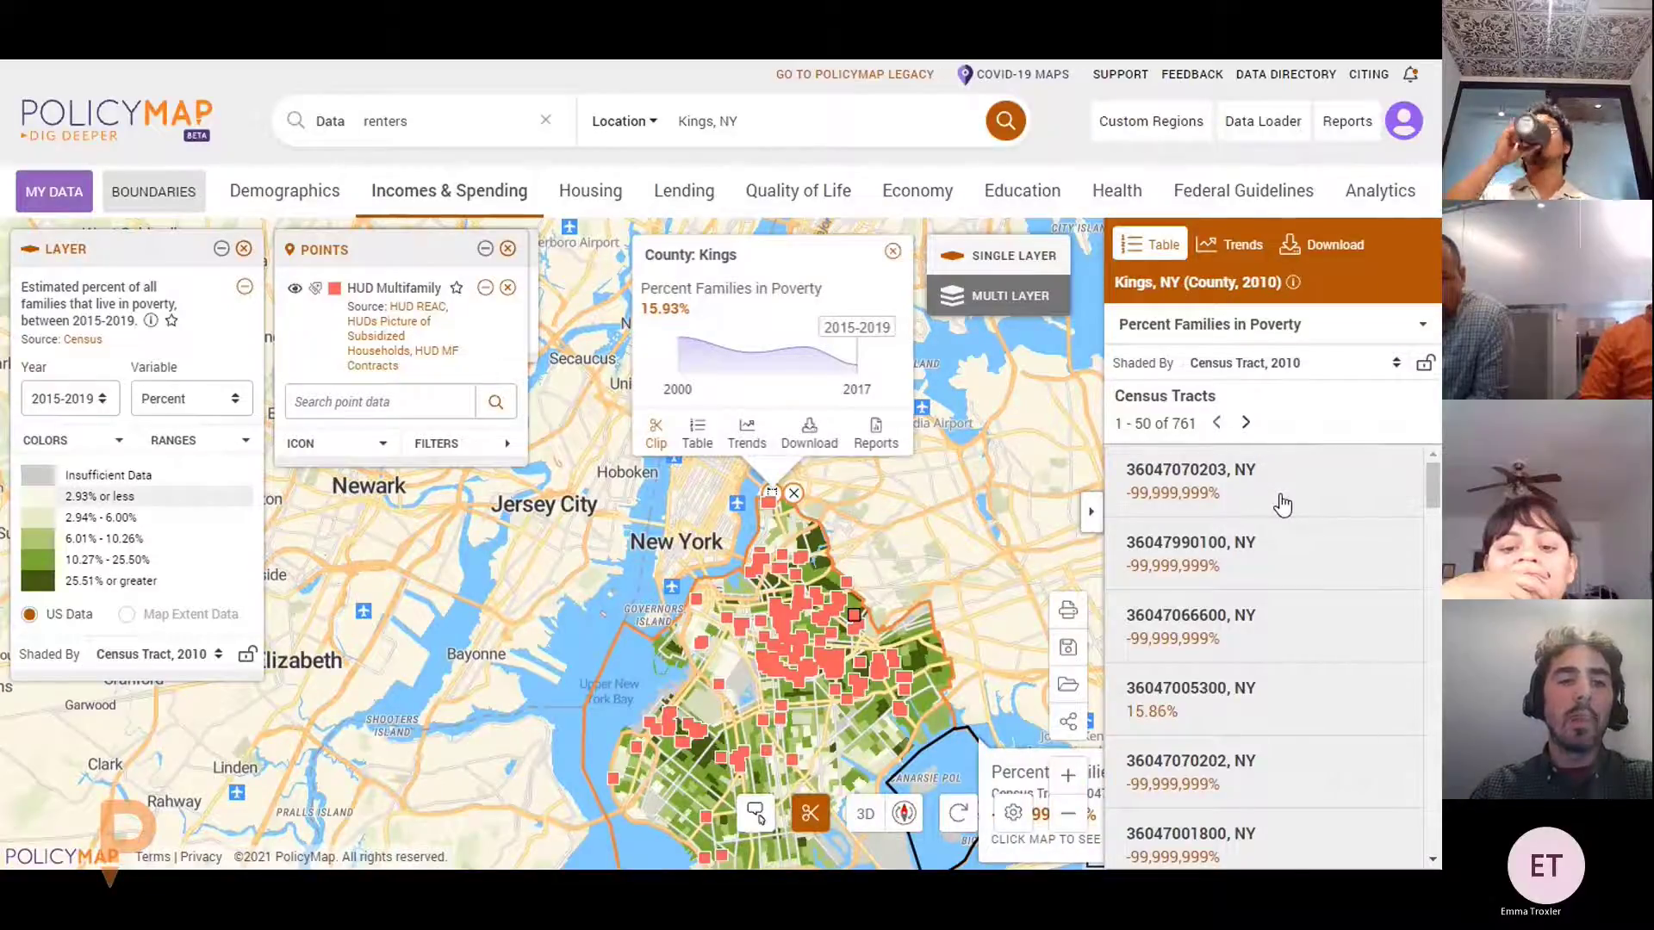
{"action": "scroll", "coordinate": [1266, 530], "scroll_direction": "down", "scroll_amount": 5}
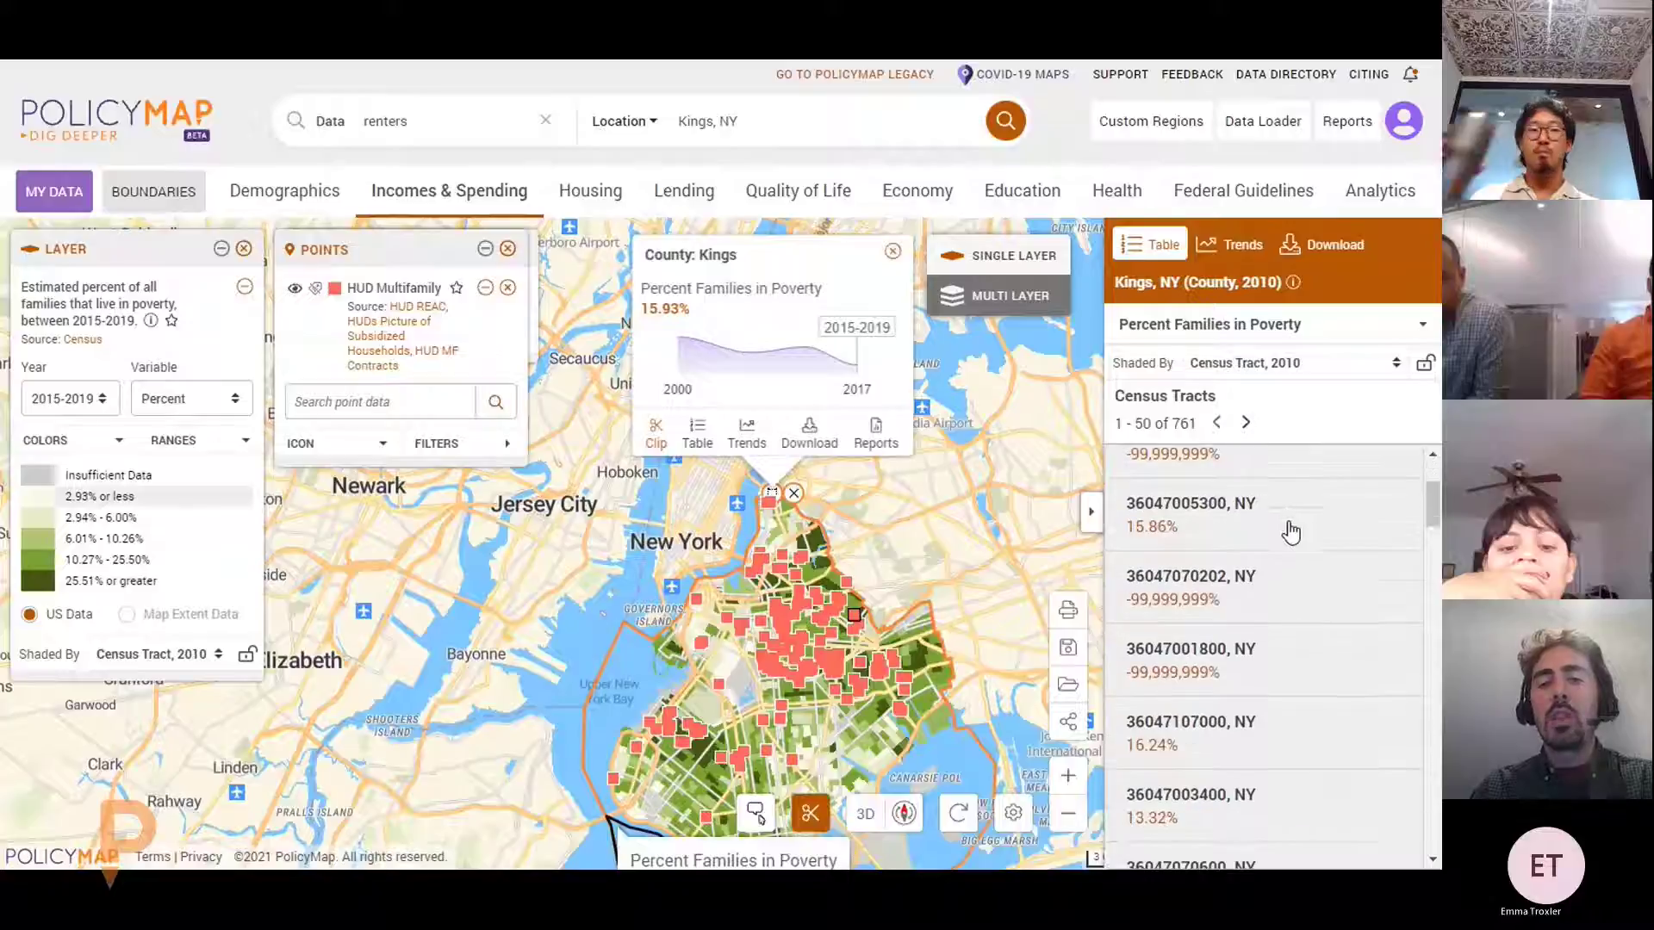
{"action": "scroll", "coordinate": [1244, 556], "scroll_direction": "down", "scroll_amount": 3}
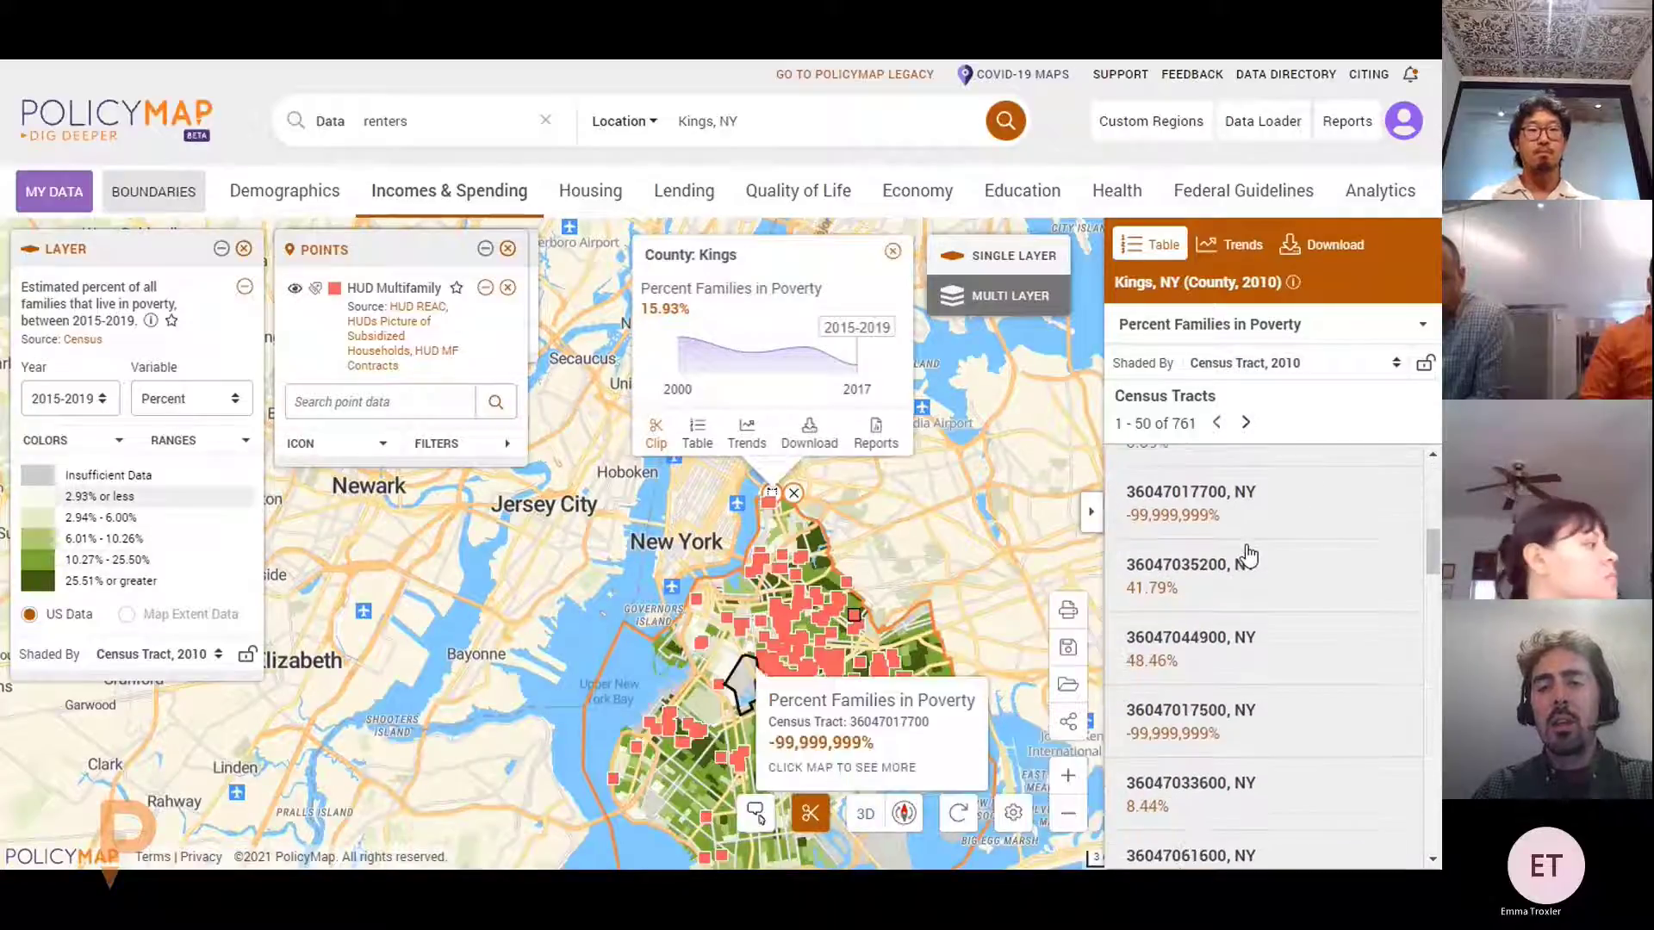
{"action": "scroll", "coordinate": [1206, 590], "scroll_direction": "down", "scroll_amount": 5}
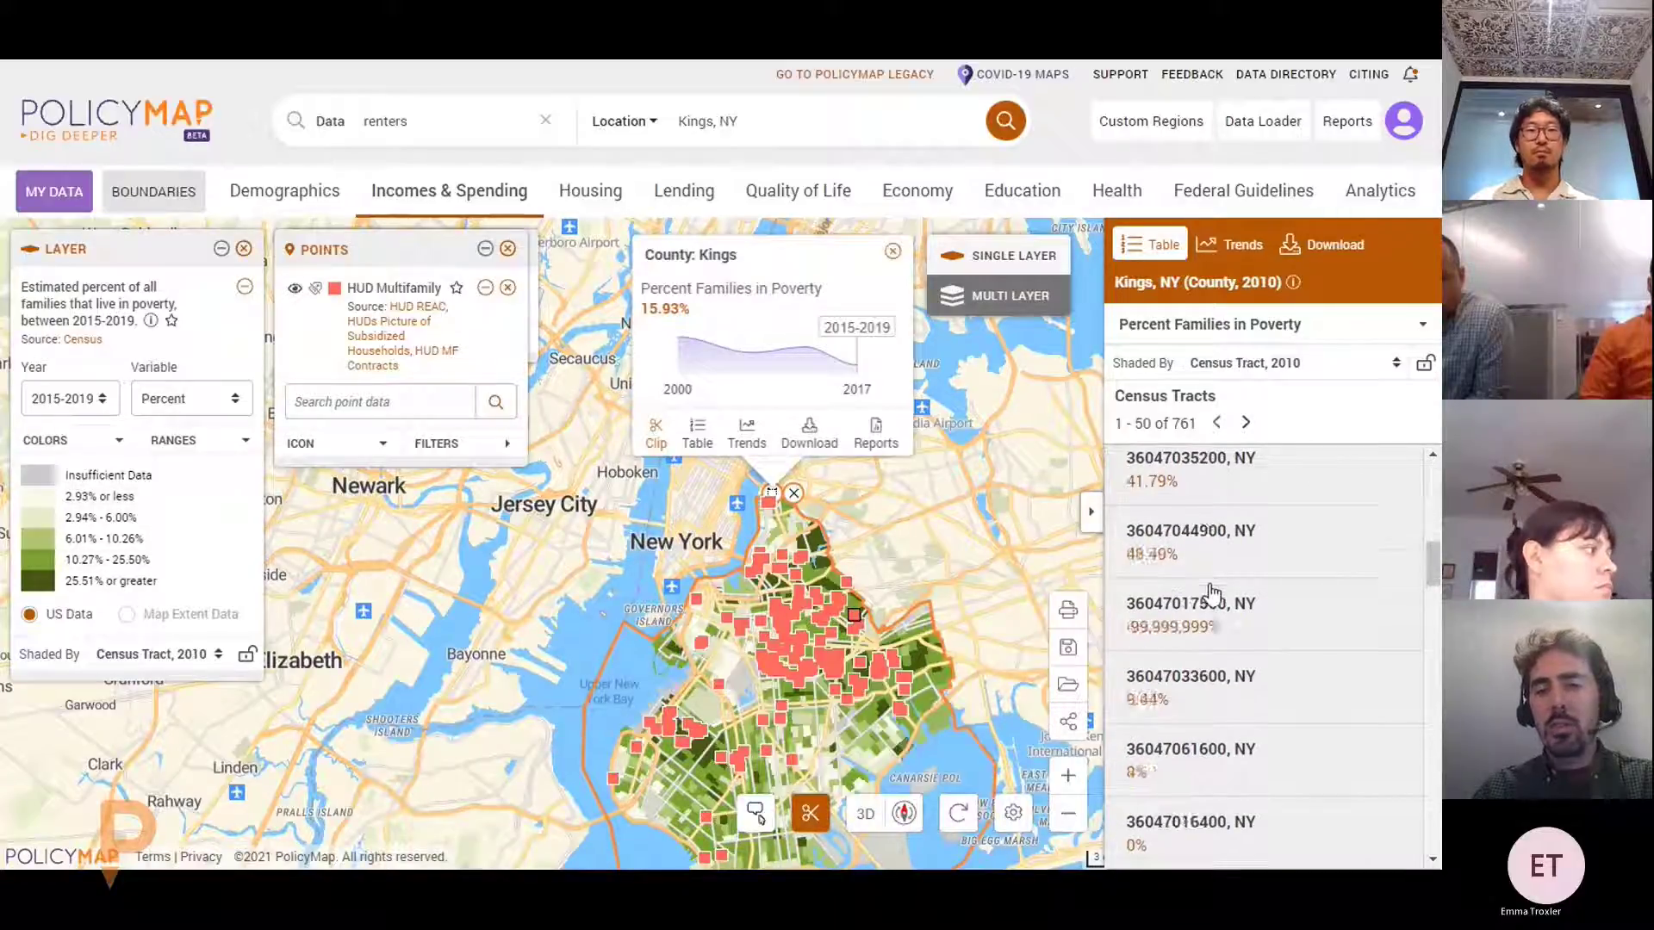
{"action": "scroll", "coordinate": [1266, 603], "scroll_direction": "down", "scroll_amount": 3}
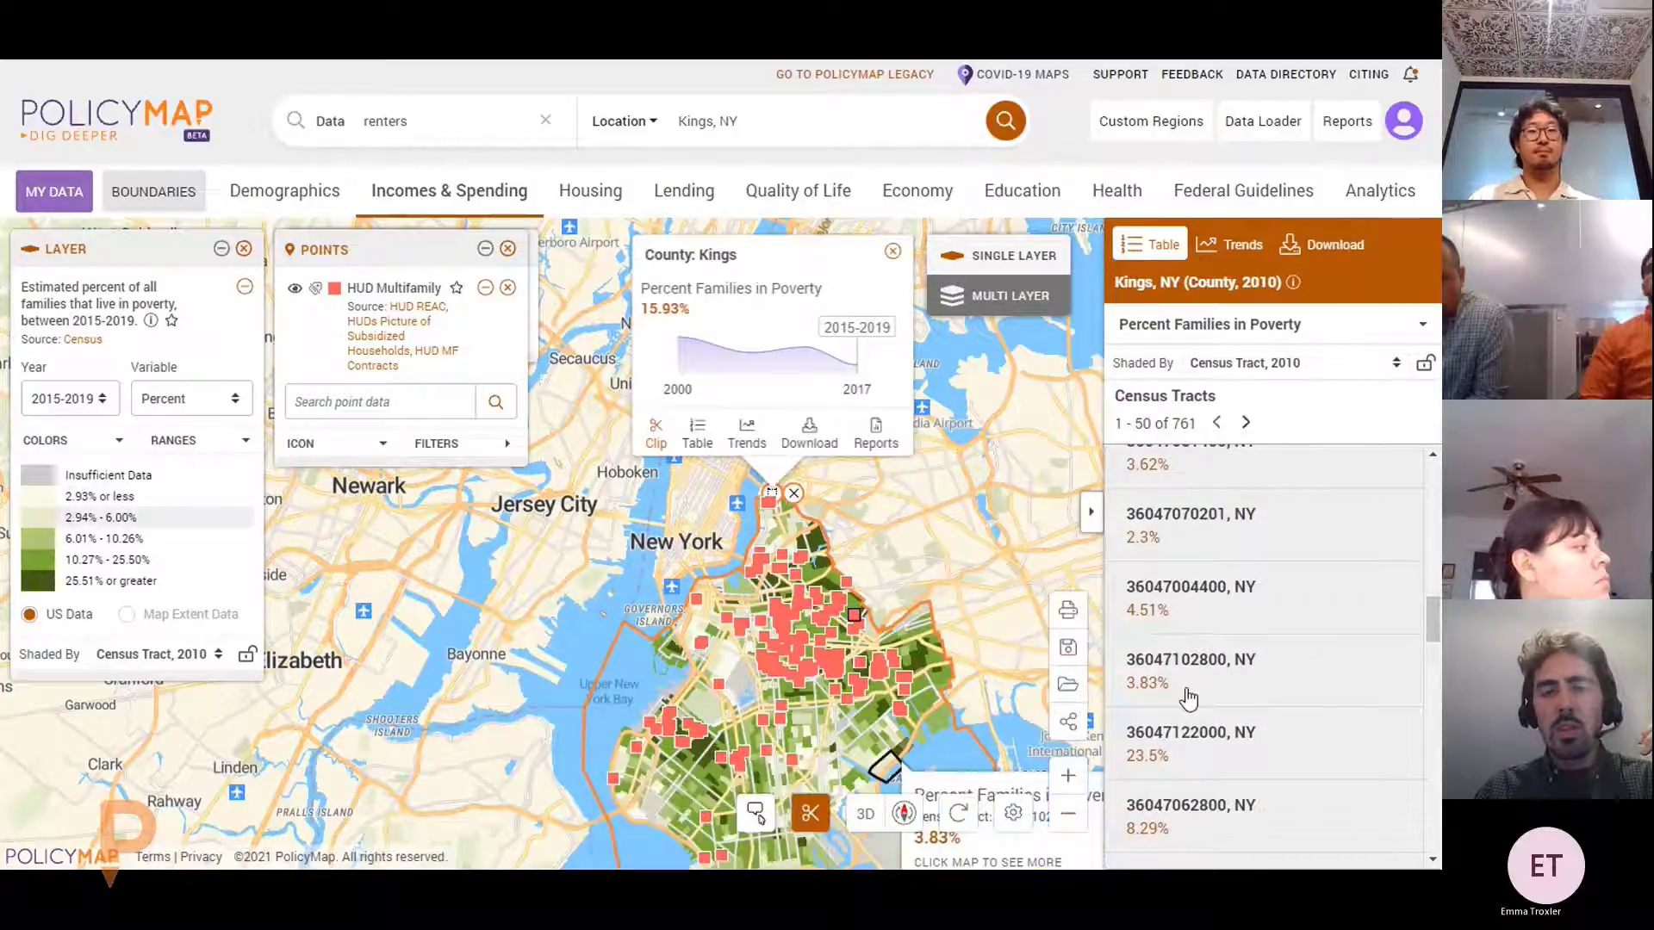
{"action": "scroll", "coordinate": [1213, 723], "scroll_direction": "down", "scroll_amount": 2}
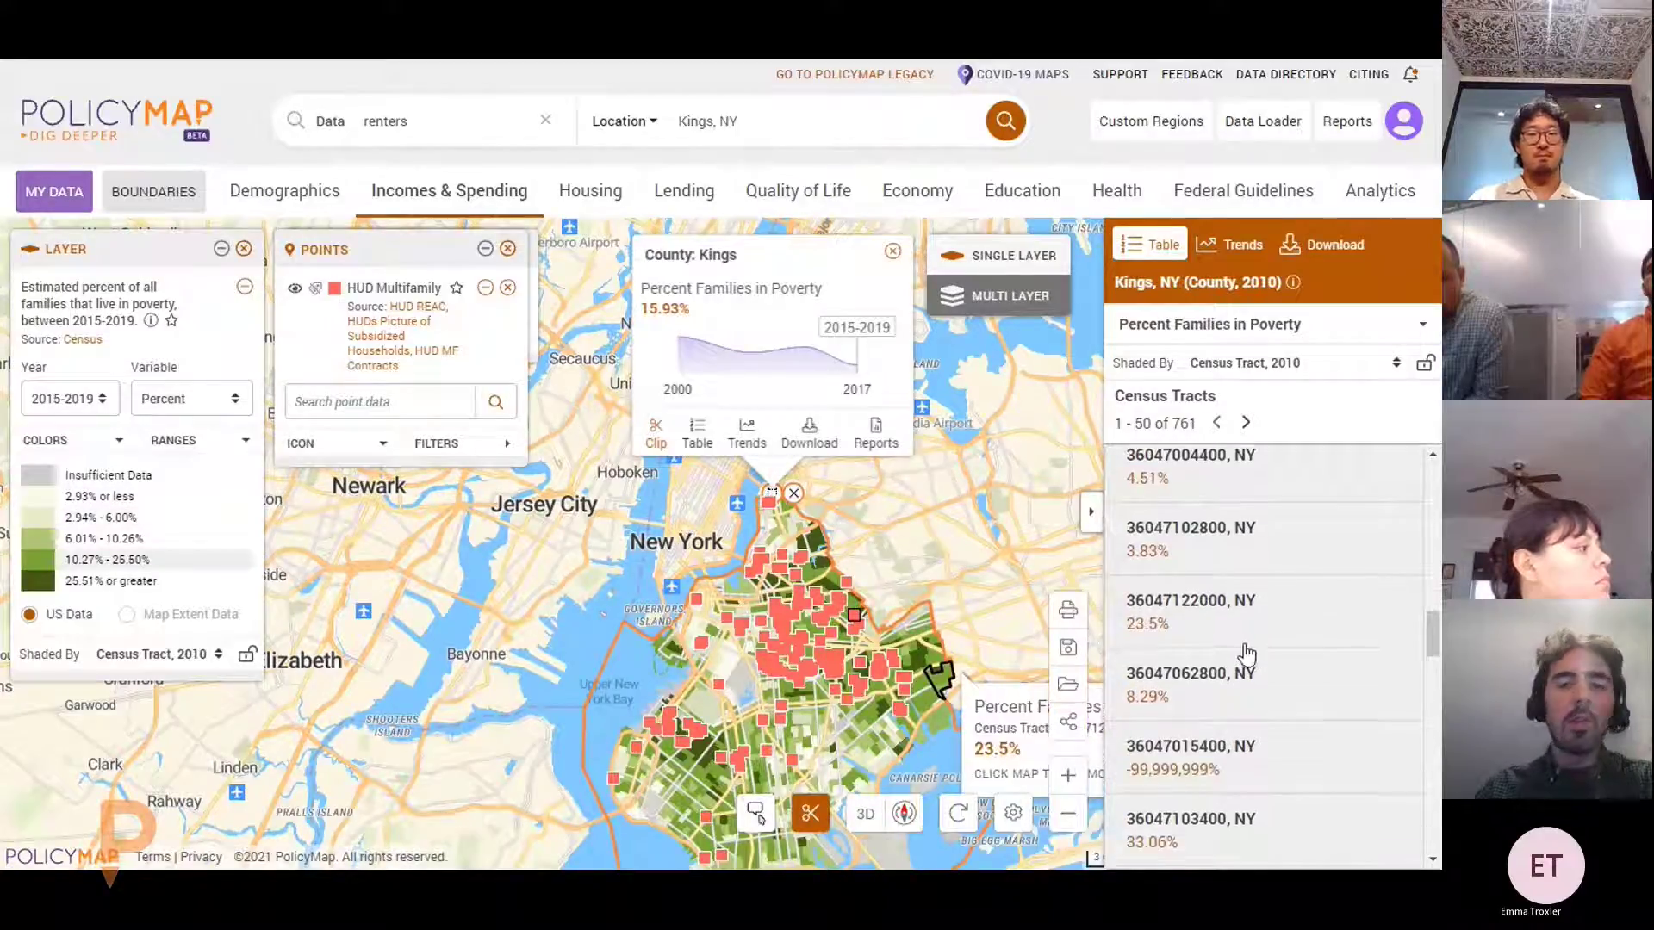
{"action": "scroll", "coordinate": [1250, 654], "scroll_direction": "down", "scroll_amount": 2}
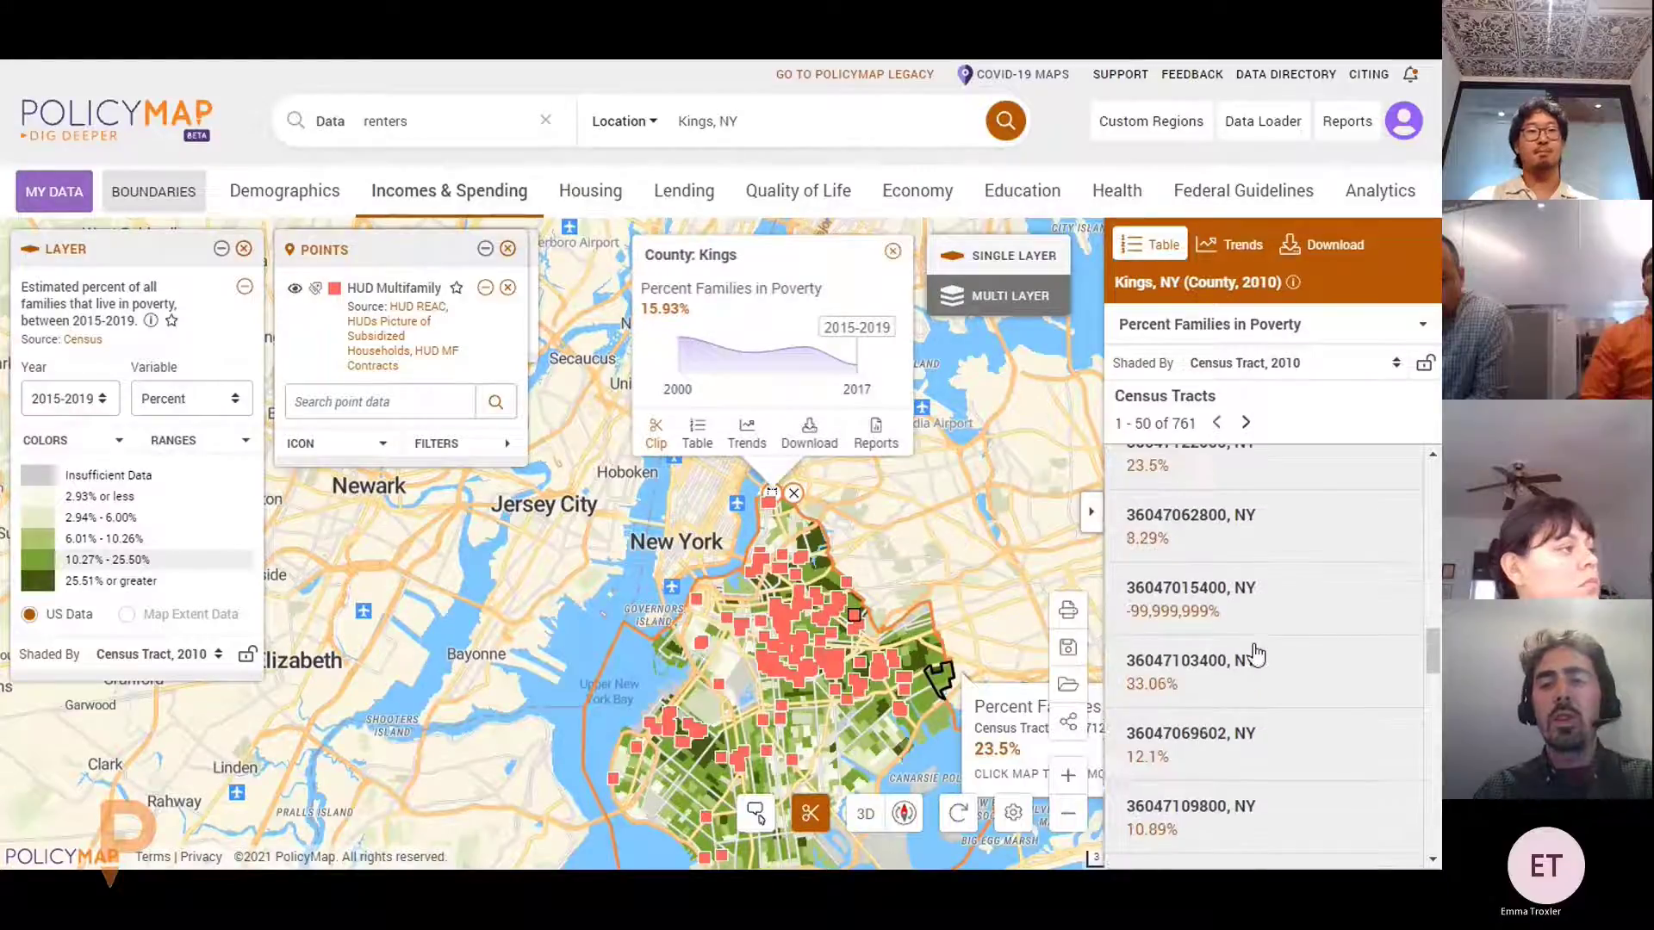
{"action": "scroll", "coordinate": [1270, 665], "scroll_direction": "down", "scroll_amount": 3}
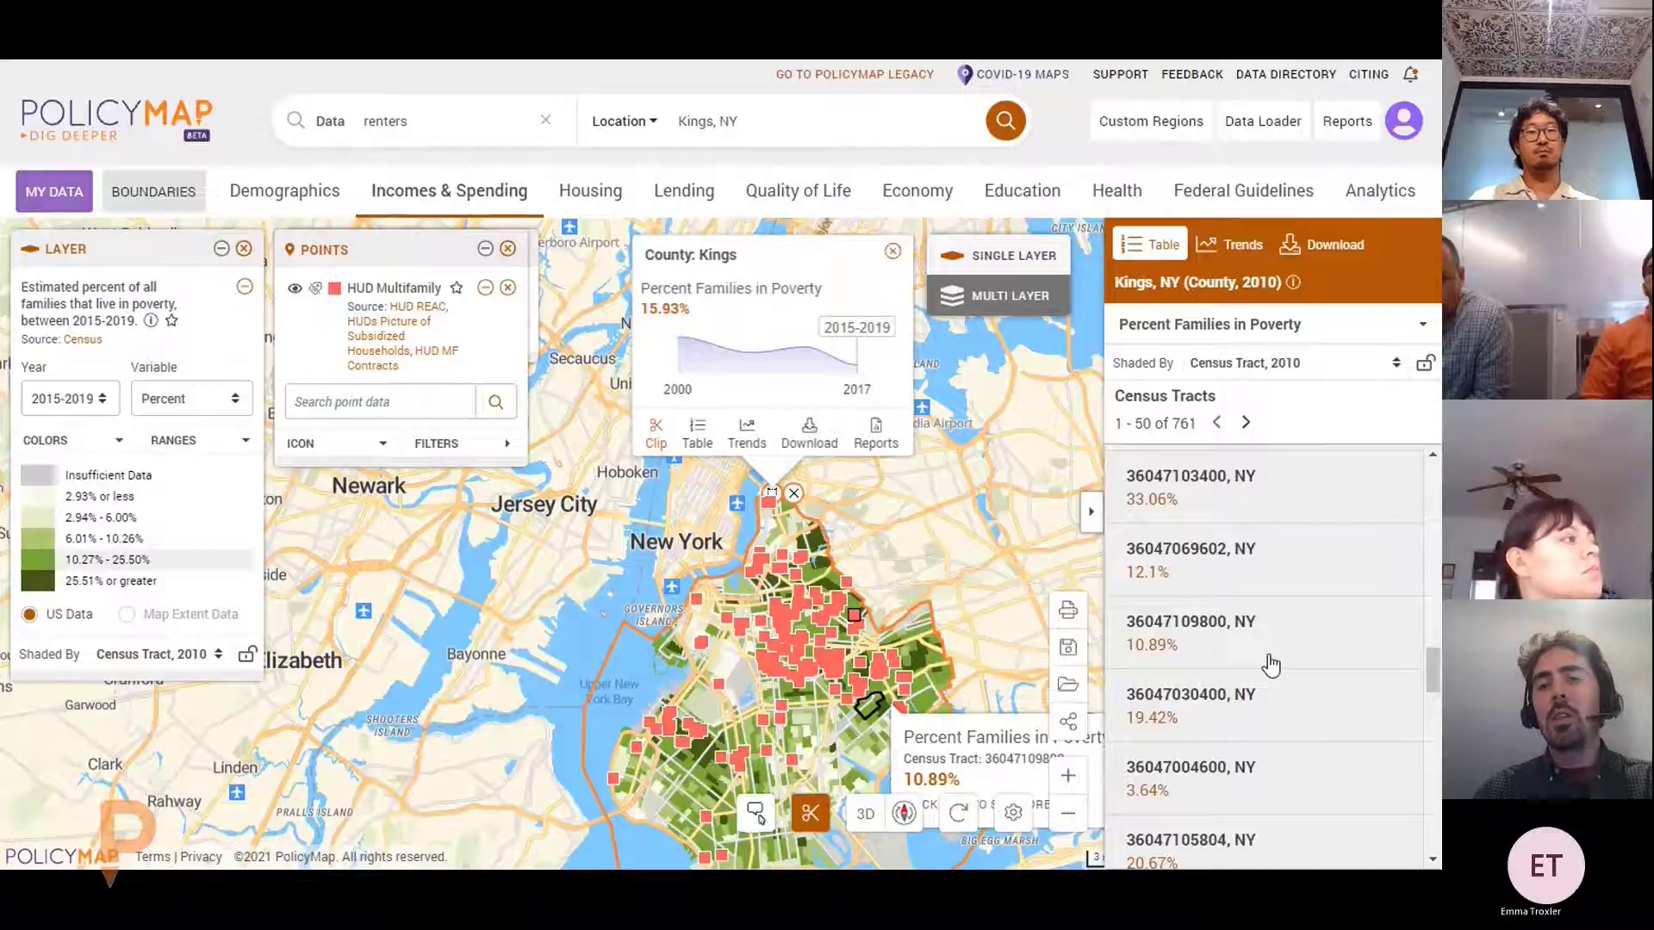
{"action": "scroll", "coordinate": [1270, 665], "scroll_direction": "up", "scroll_amount": 10}
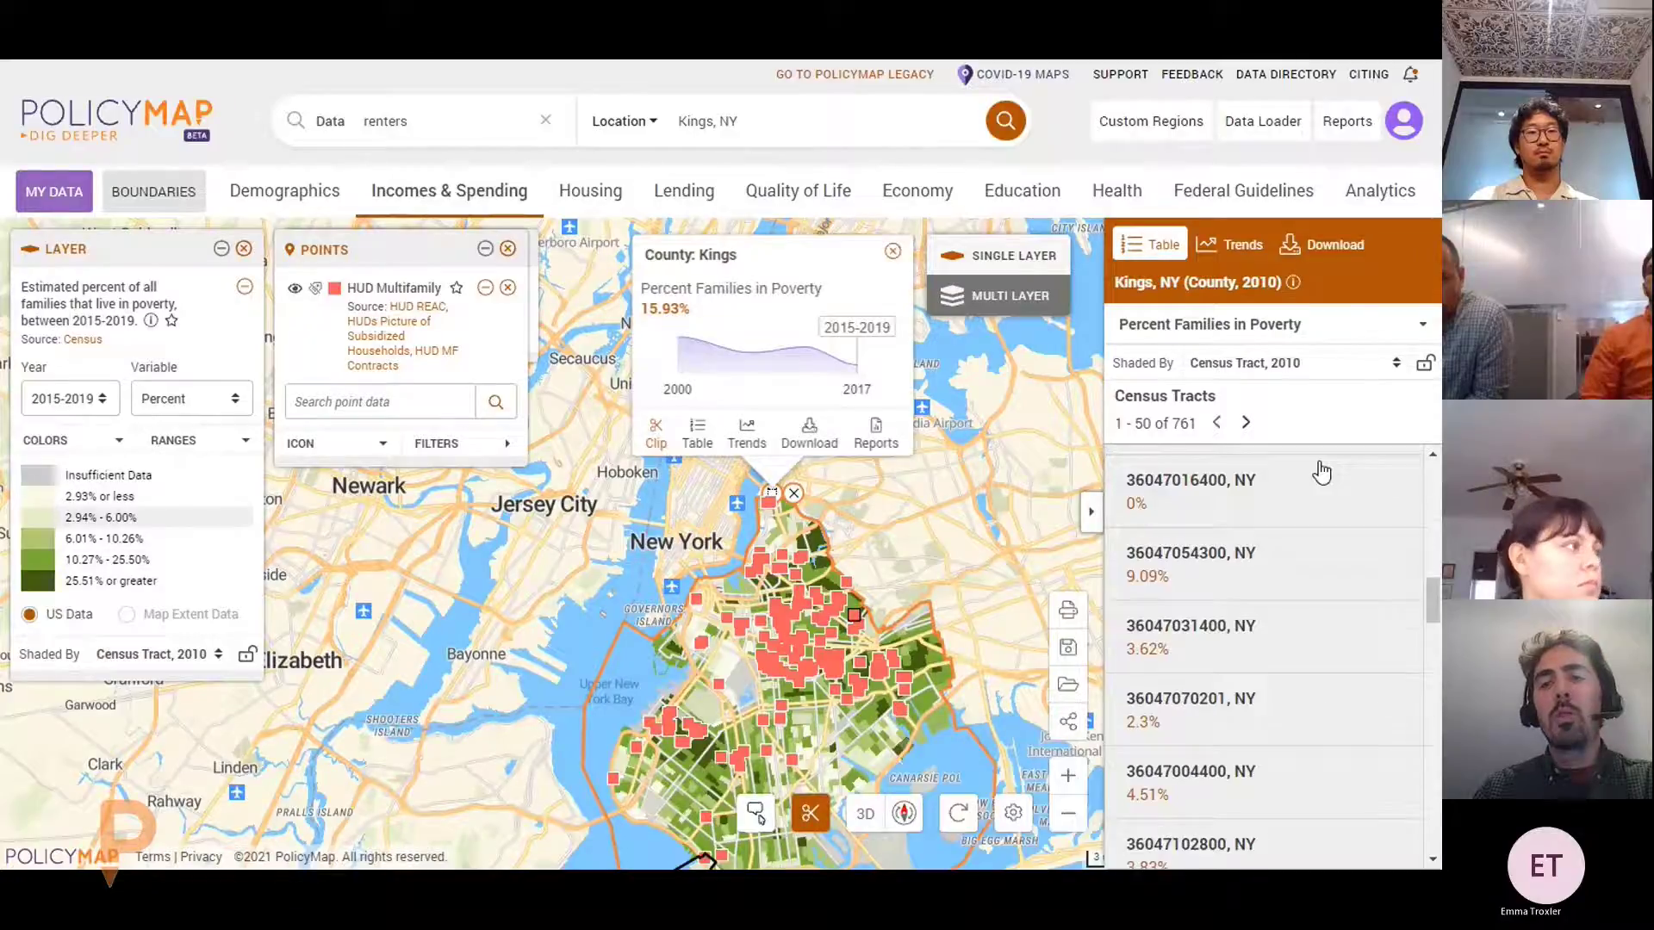
Switch the Kings County table to list the 171 HUD Multifamily properties
{"action": "left_click", "coordinate": [1332, 324]}
{"action": "left_click", "coordinate": [1211, 428]}
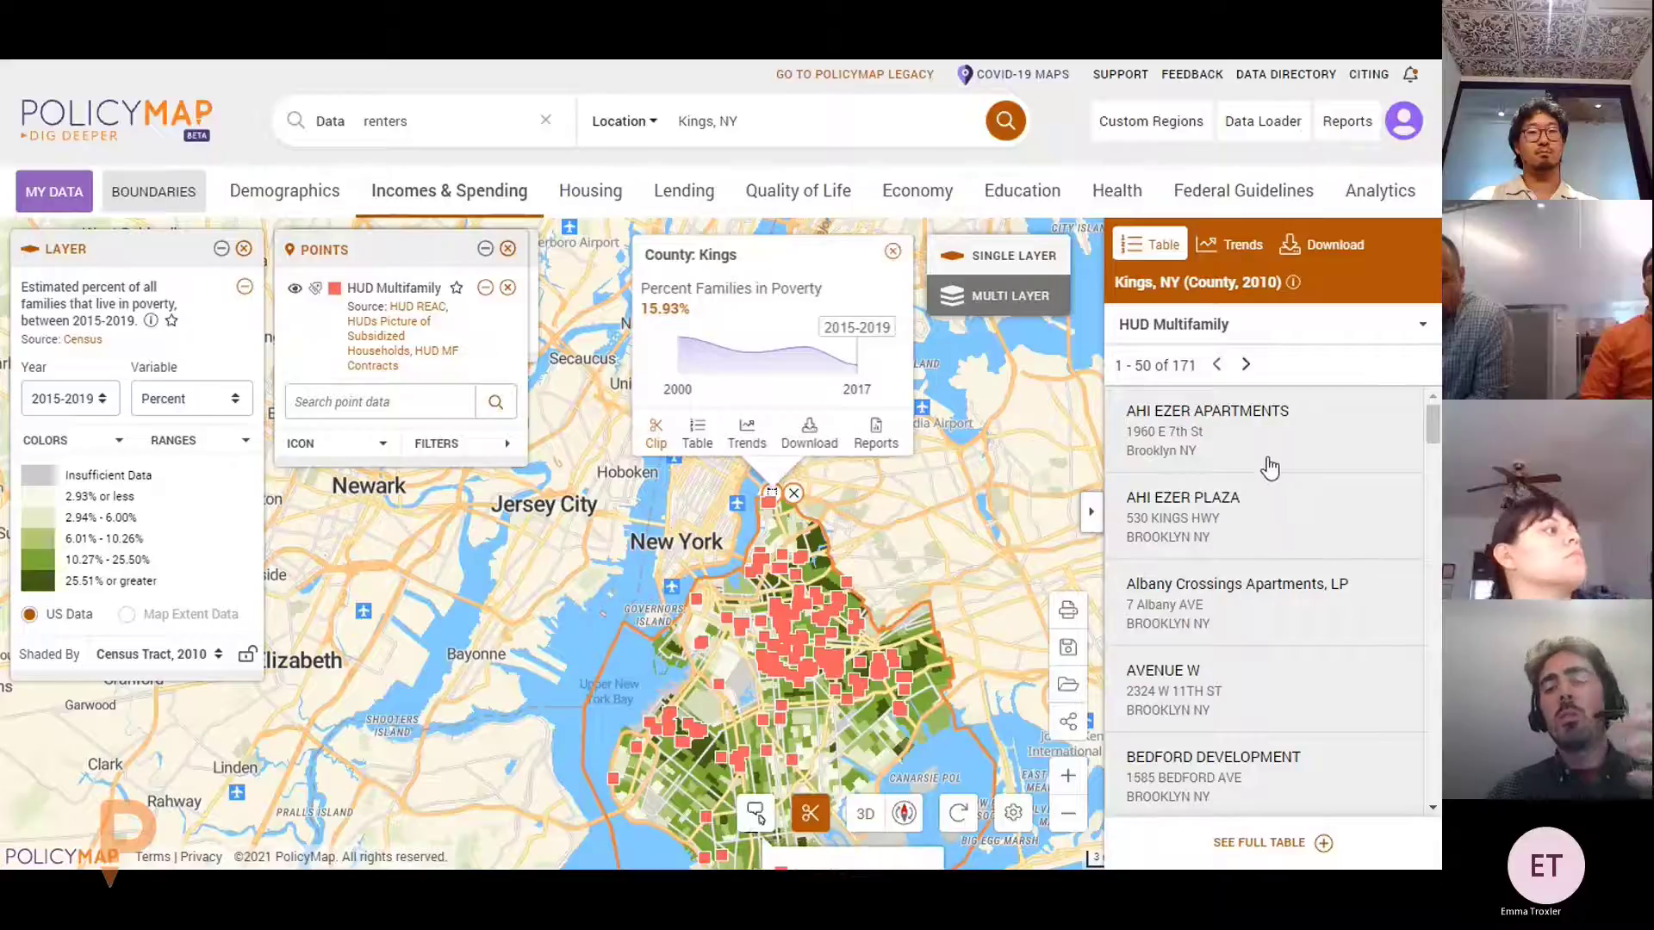
{"action": "left_click", "coordinate": [1291, 327]}
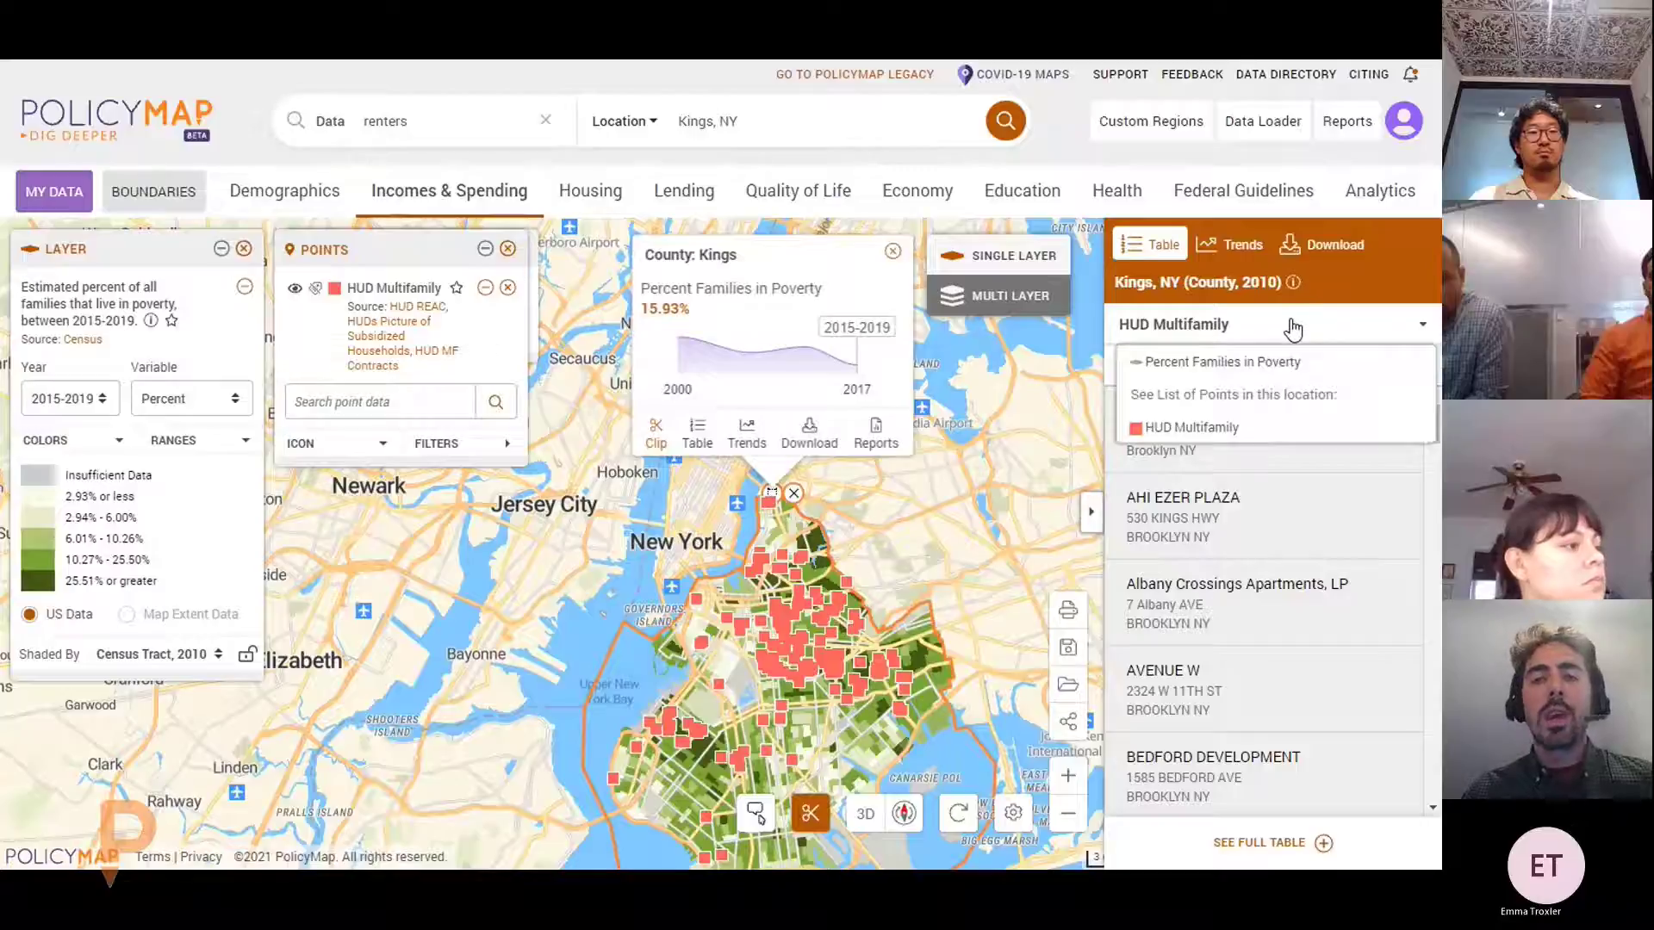
{"action": "left_click", "coordinate": [1232, 431]}
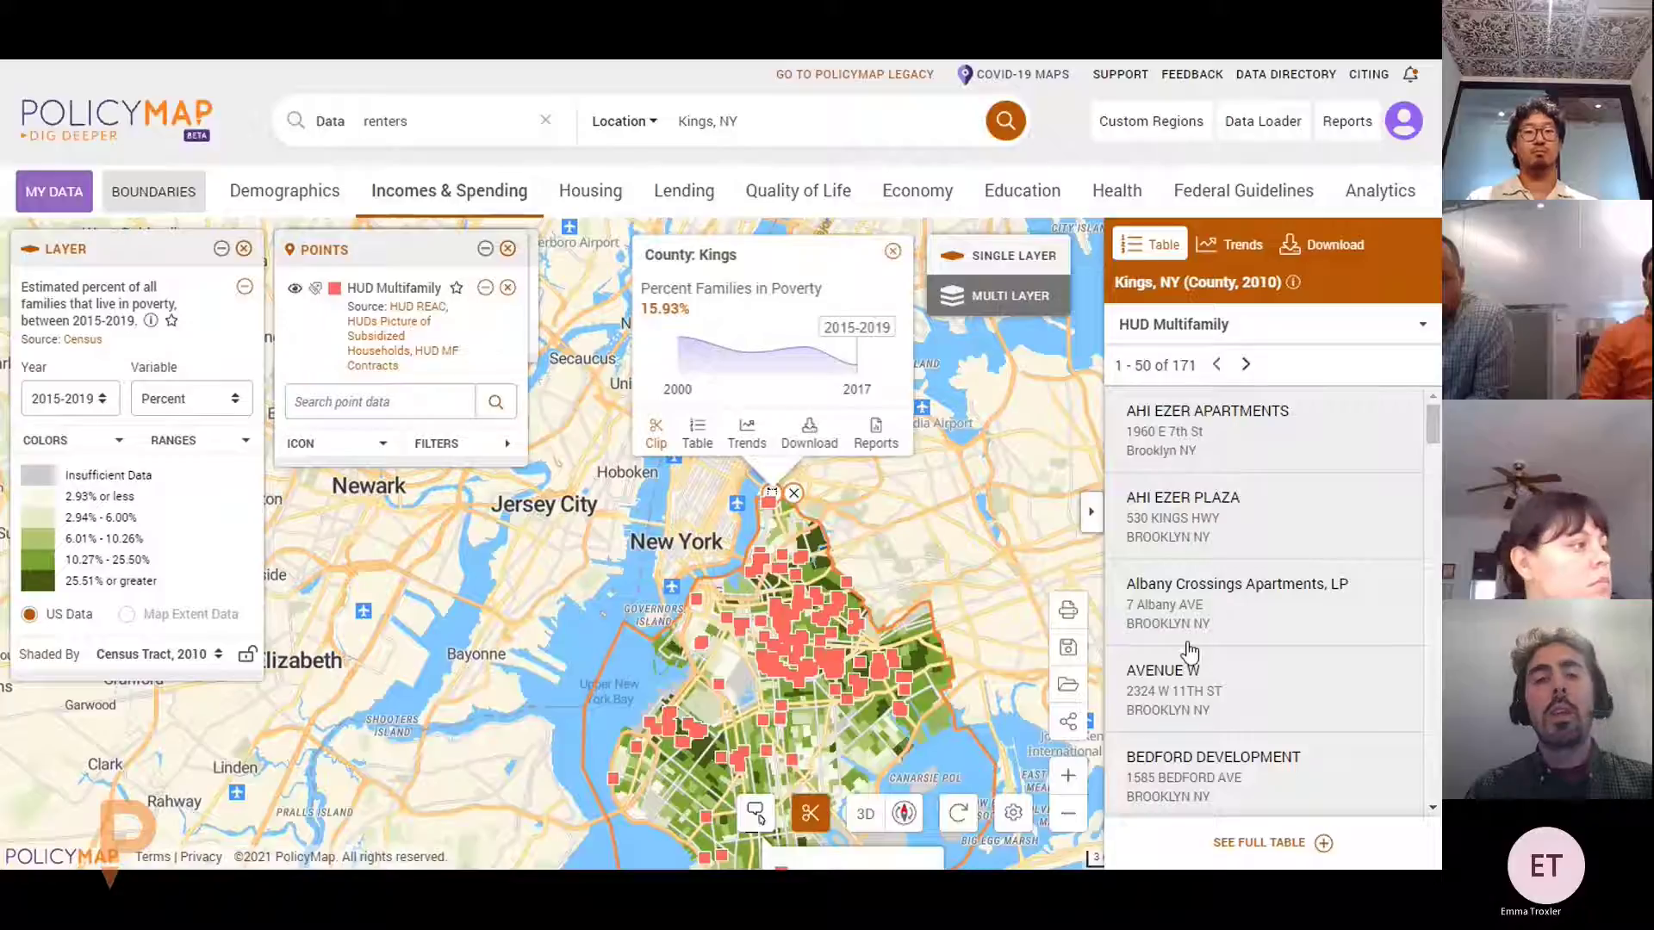
{"action": "scroll", "coordinate": [1188, 652], "scroll_direction": "down", "scroll_amount": 4}
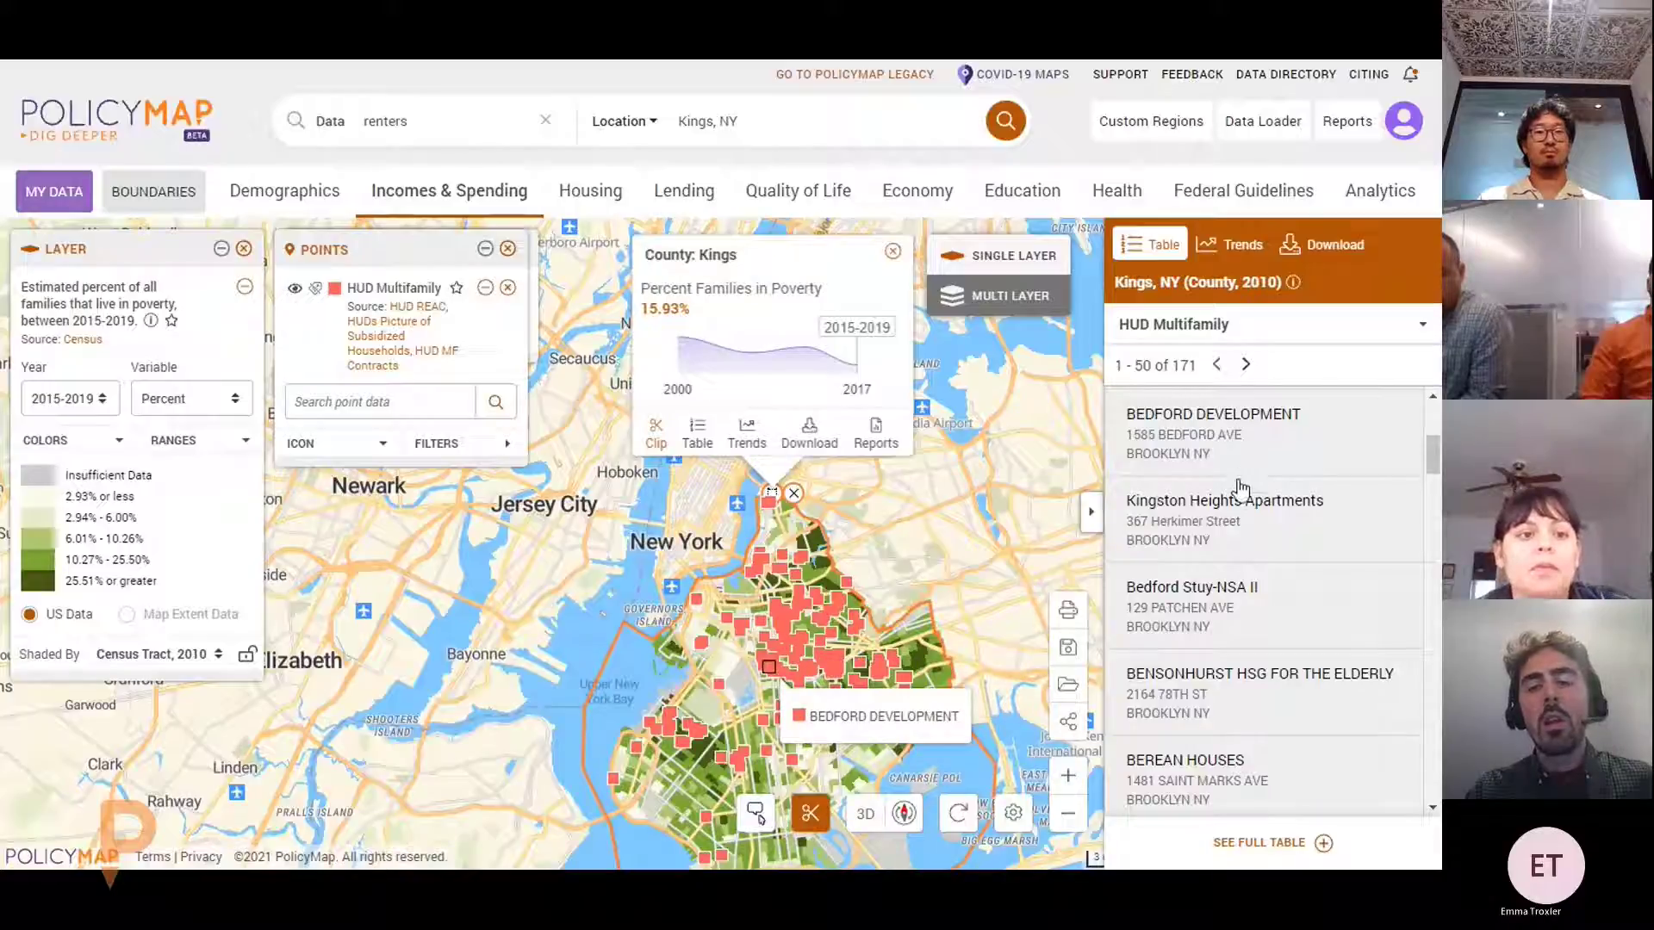
Expand the property list into the full table to view names and addresses, then collapse it
{"action": "left_click", "coordinate": [1281, 848]}
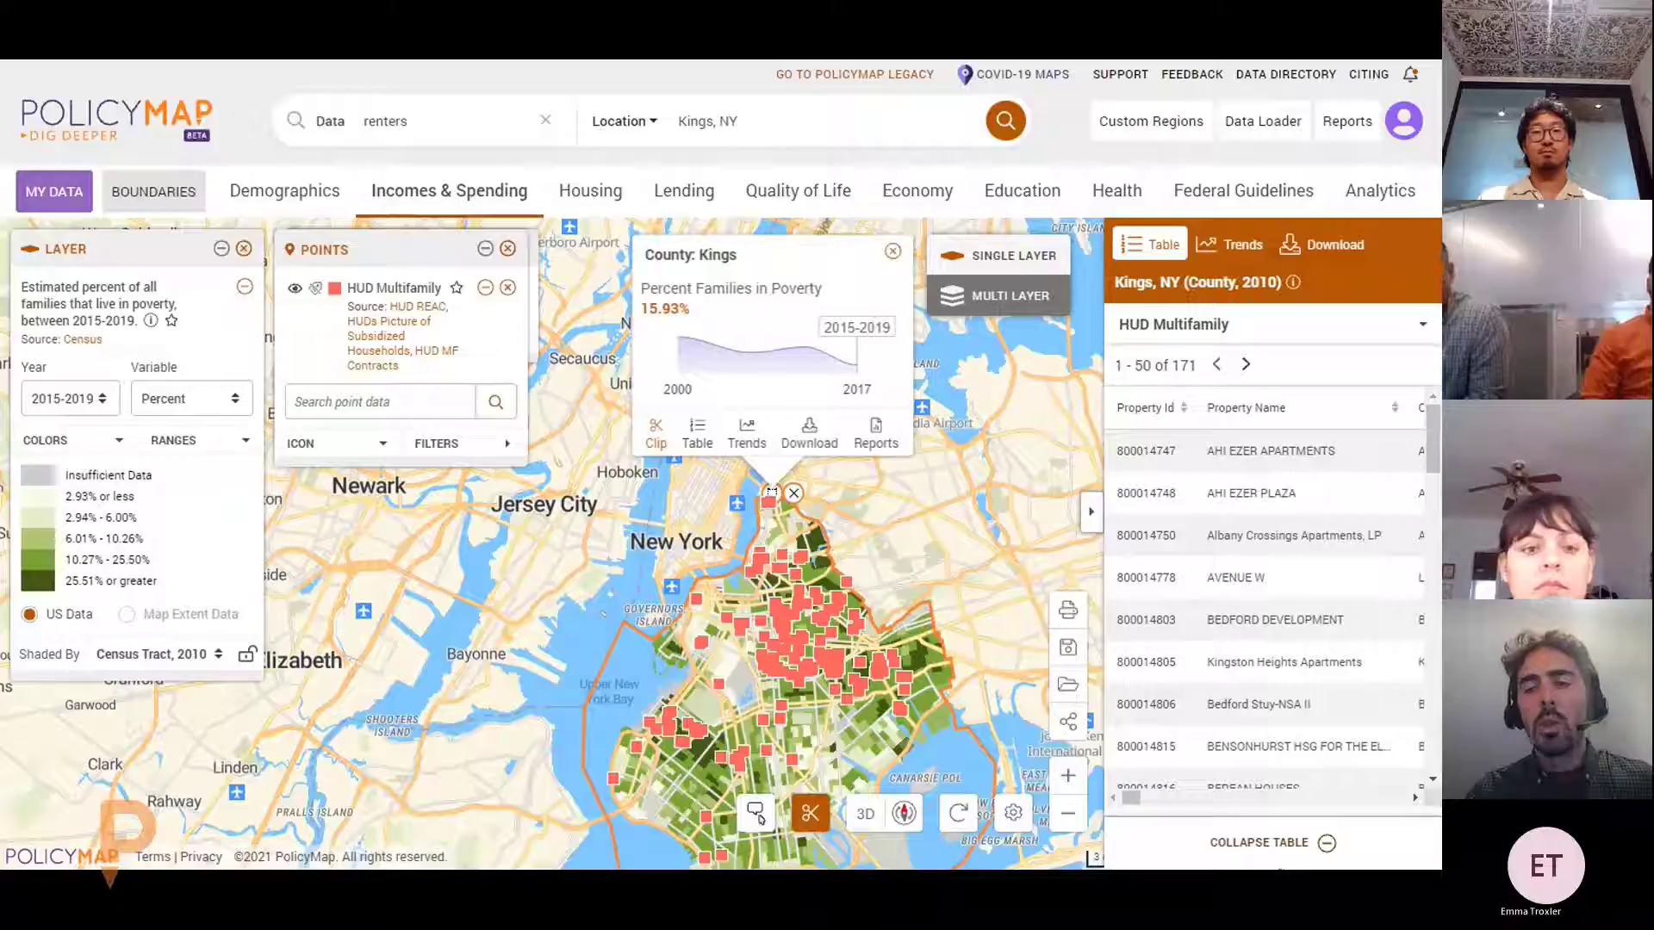
{"action": "left_click", "coordinate": [1276, 848]}
{"action": "left_click", "coordinate": [1276, 849]}
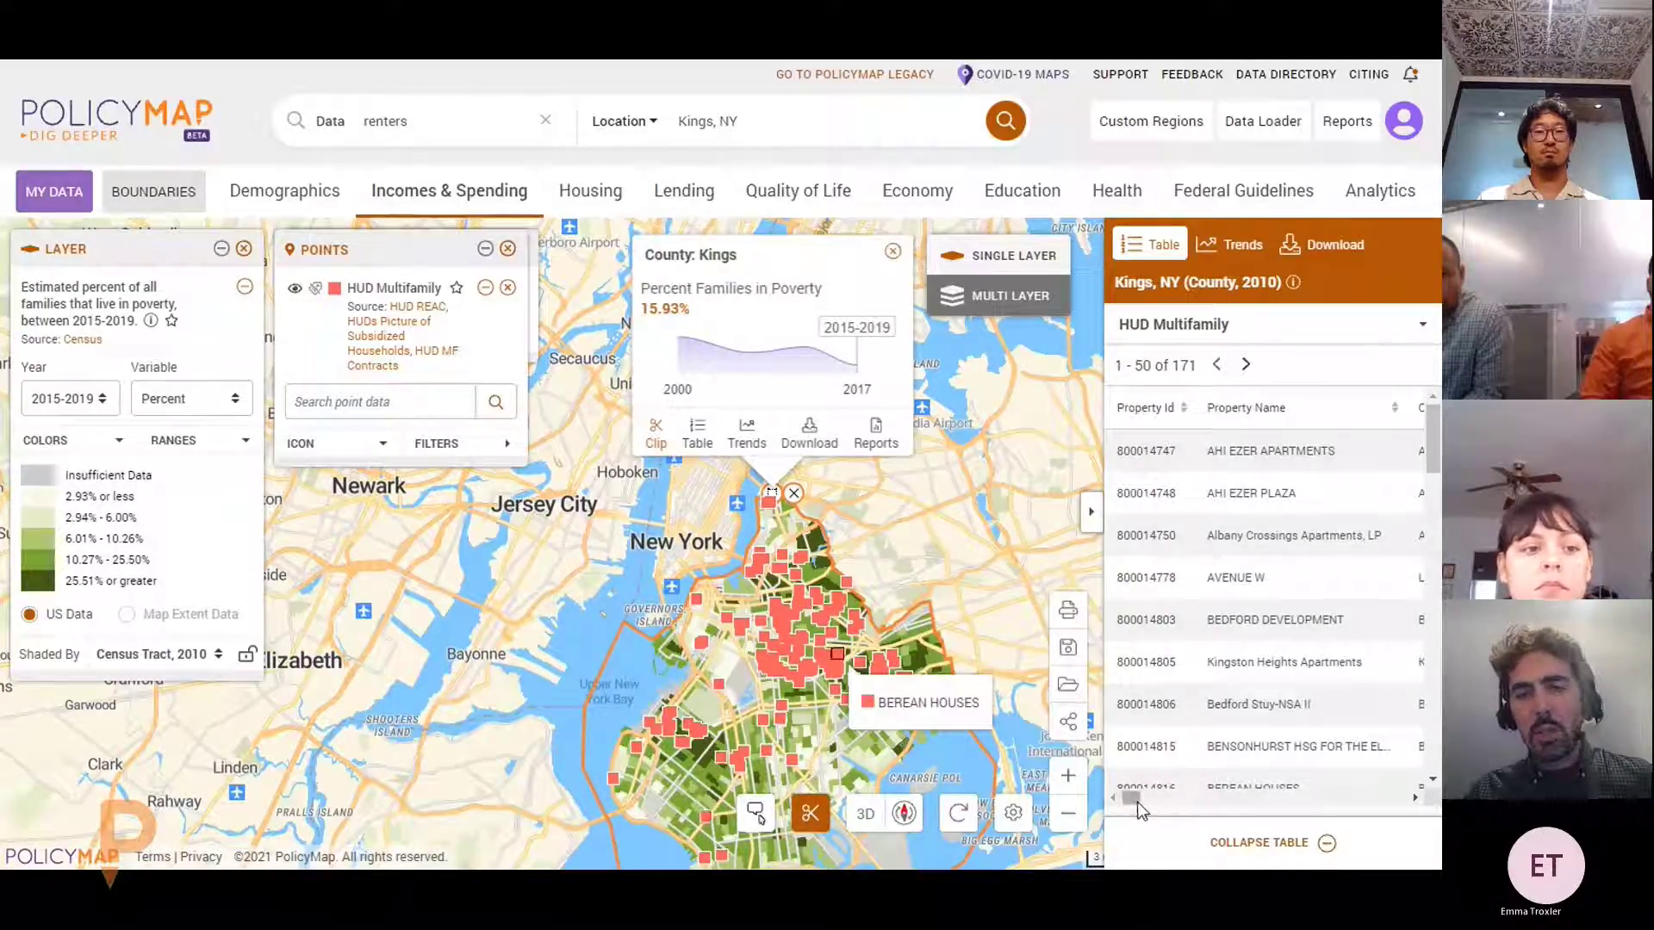
{"action": "mouse_move", "coordinate": [1137, 802]}
{"action": "left_mouse_down"}
{"action": "mouse_move", "coordinate": [1189, 801]}
{"action": "mouse_move", "coordinate": [1133, 801]}
{"action": "left_mouse_up"}
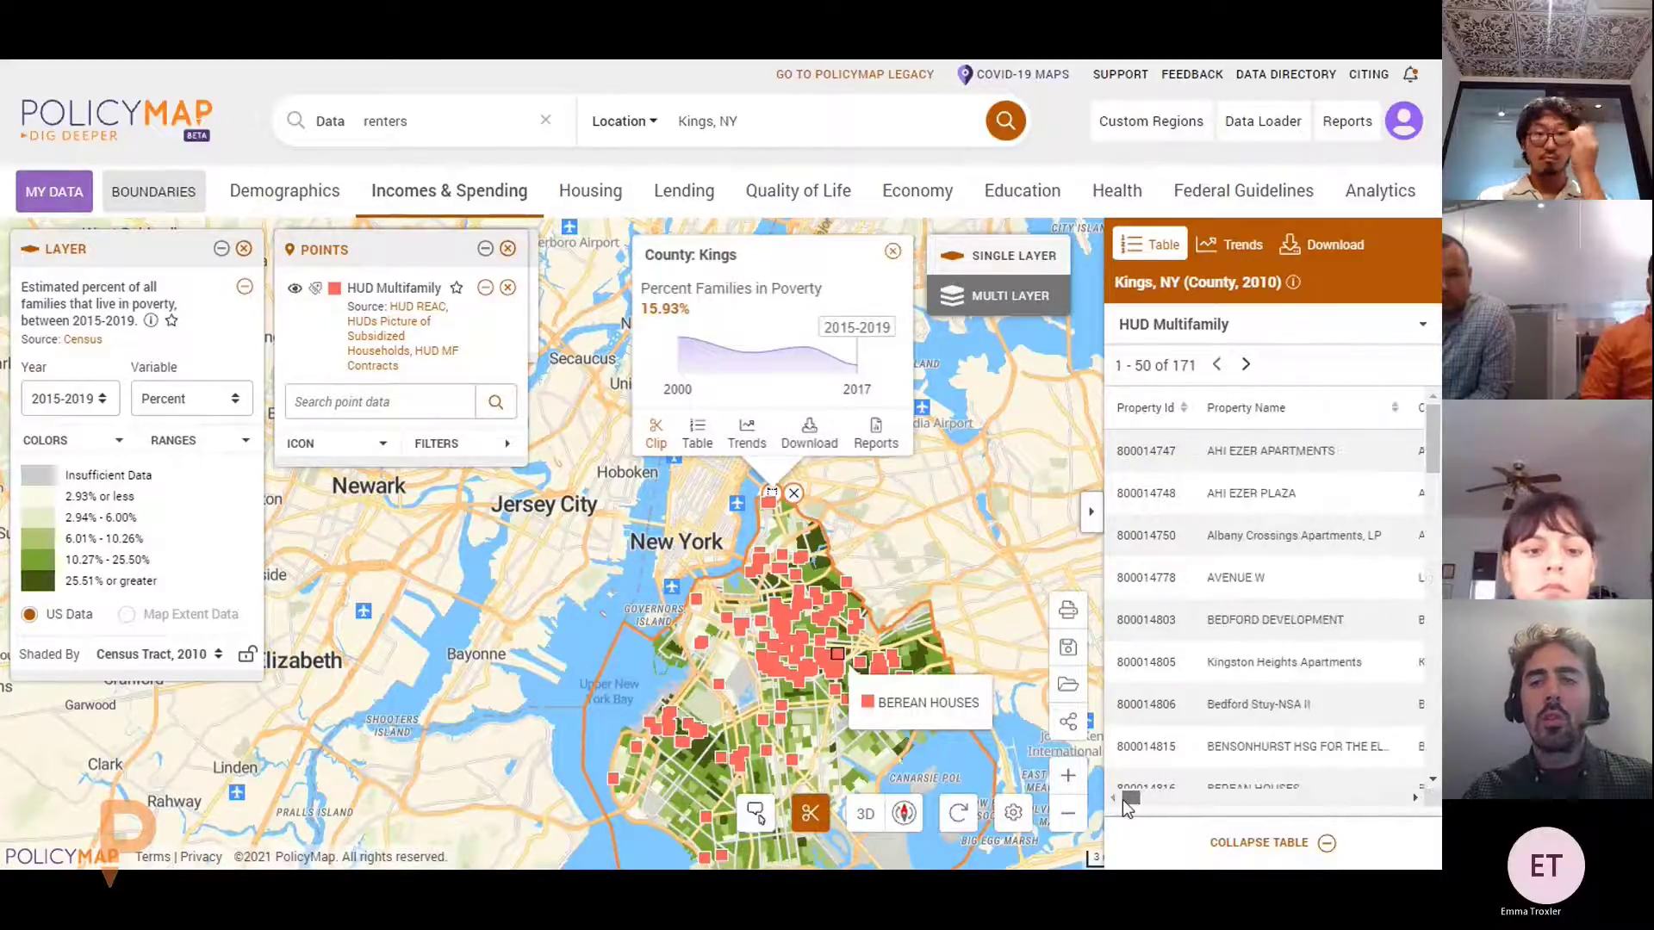
{"action": "scroll", "coordinate": [1271, 634], "scroll_direction": "down", "scroll_amount": 1}
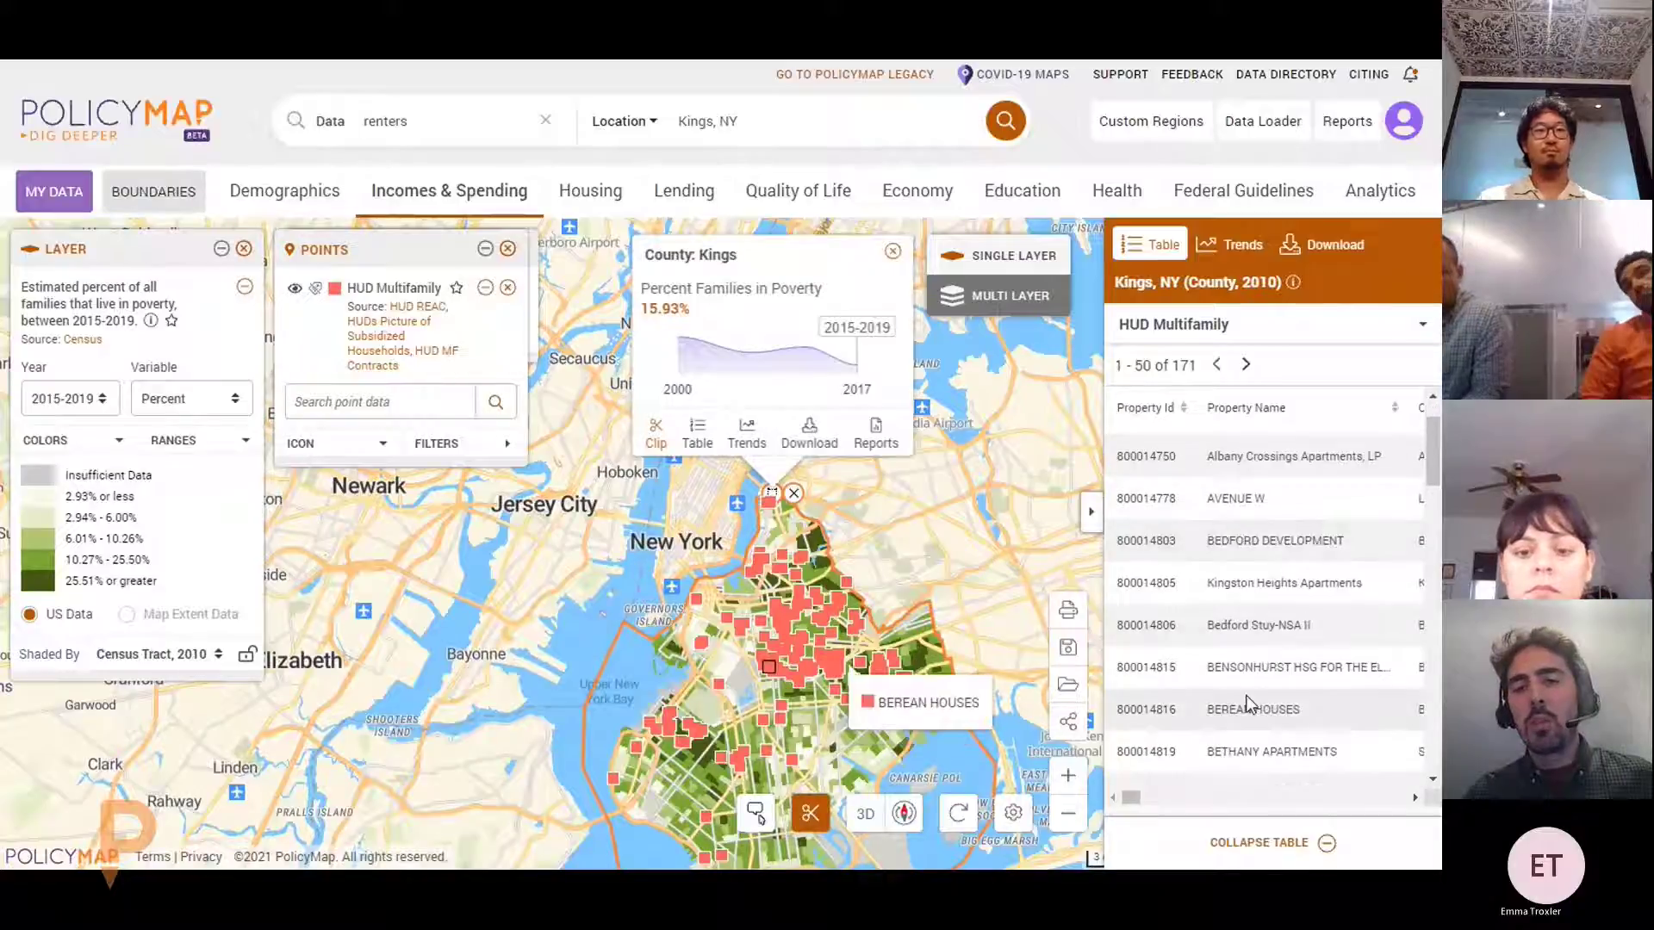
{"action": "left_click", "coordinate": [1253, 844]}
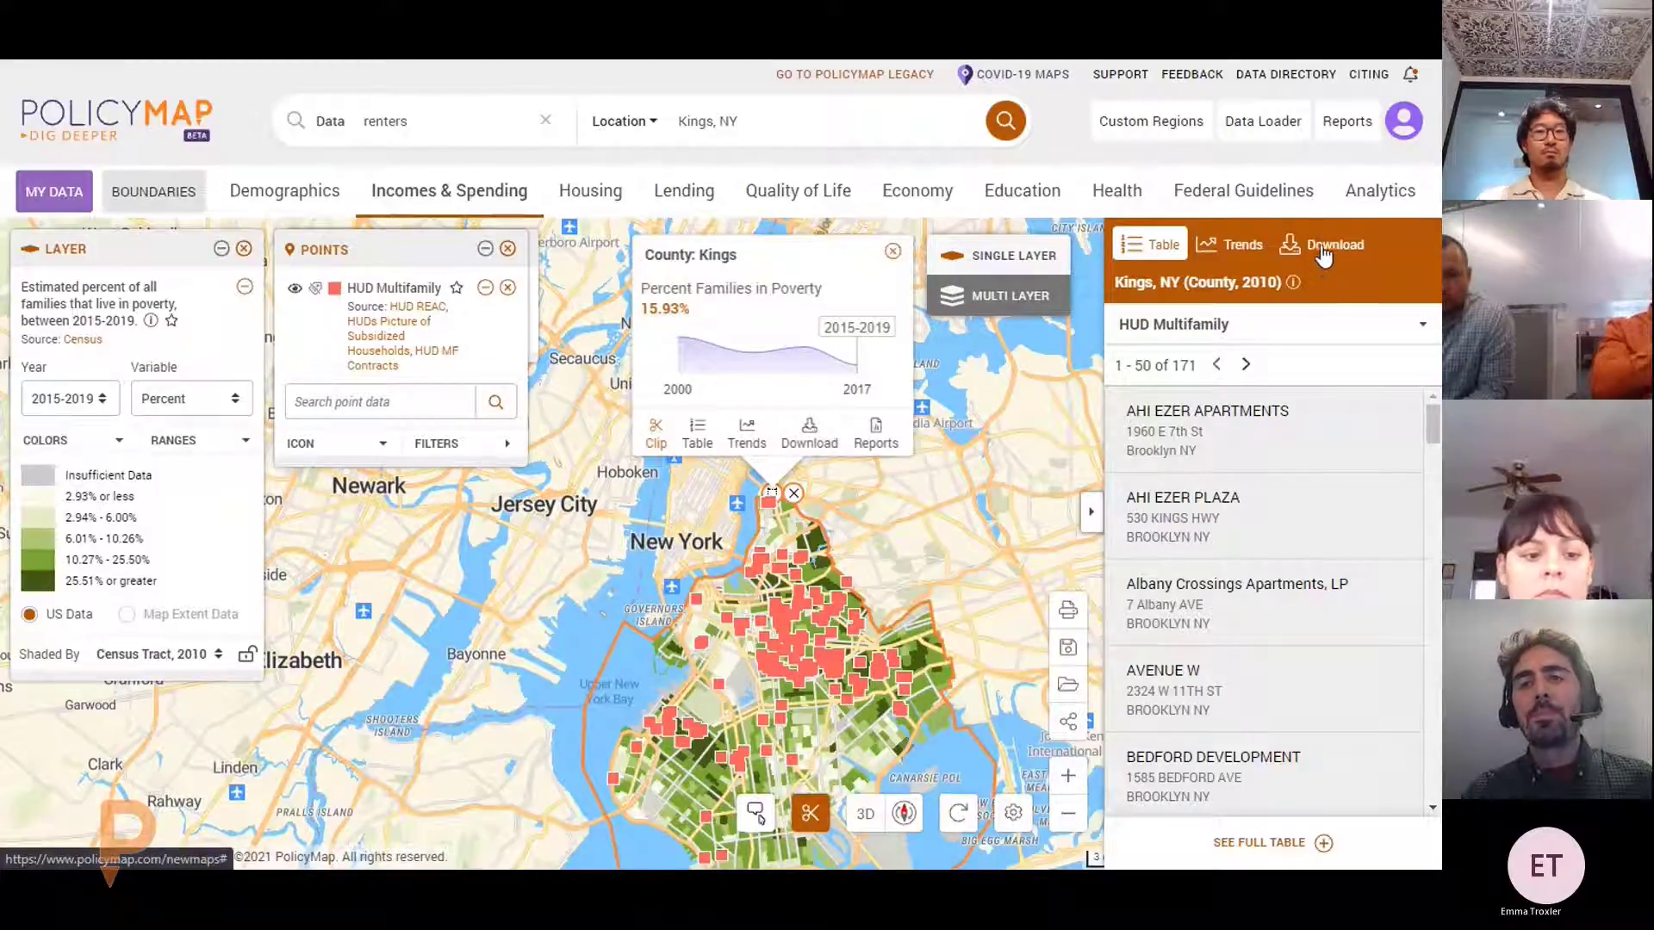
Download the Kings County poverty layer as CSV, keeping Census Tract, 2010 geography
{"action": "left_click", "coordinate": [1322, 249]}
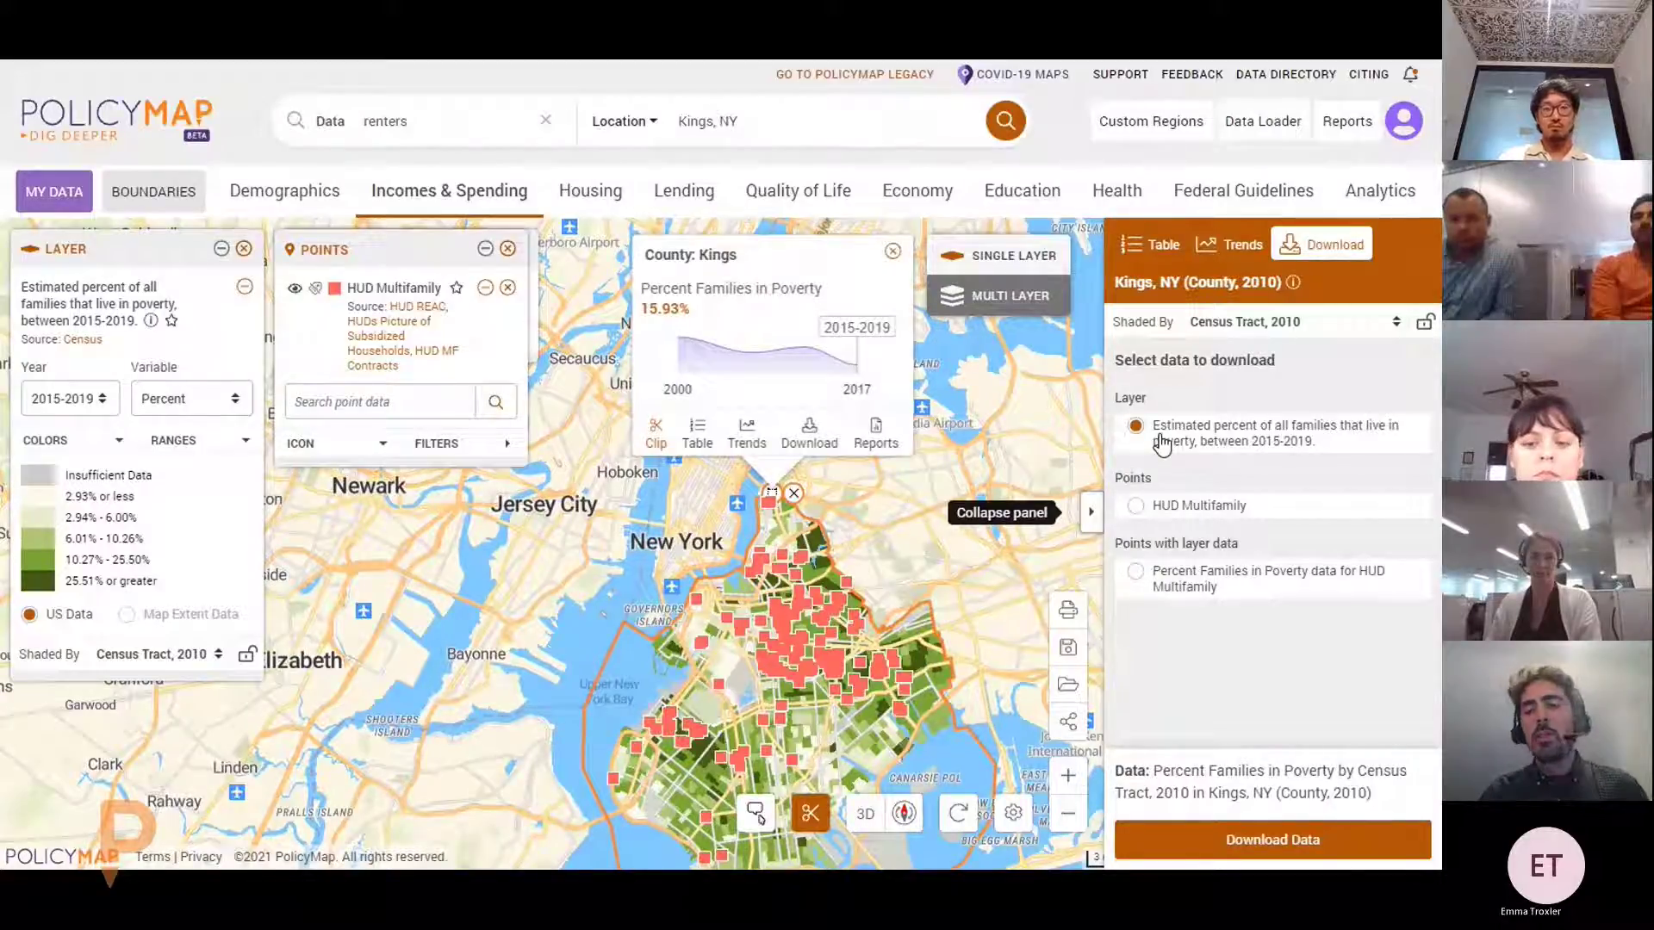
{"action": "left_click", "coordinate": [1326, 848]}
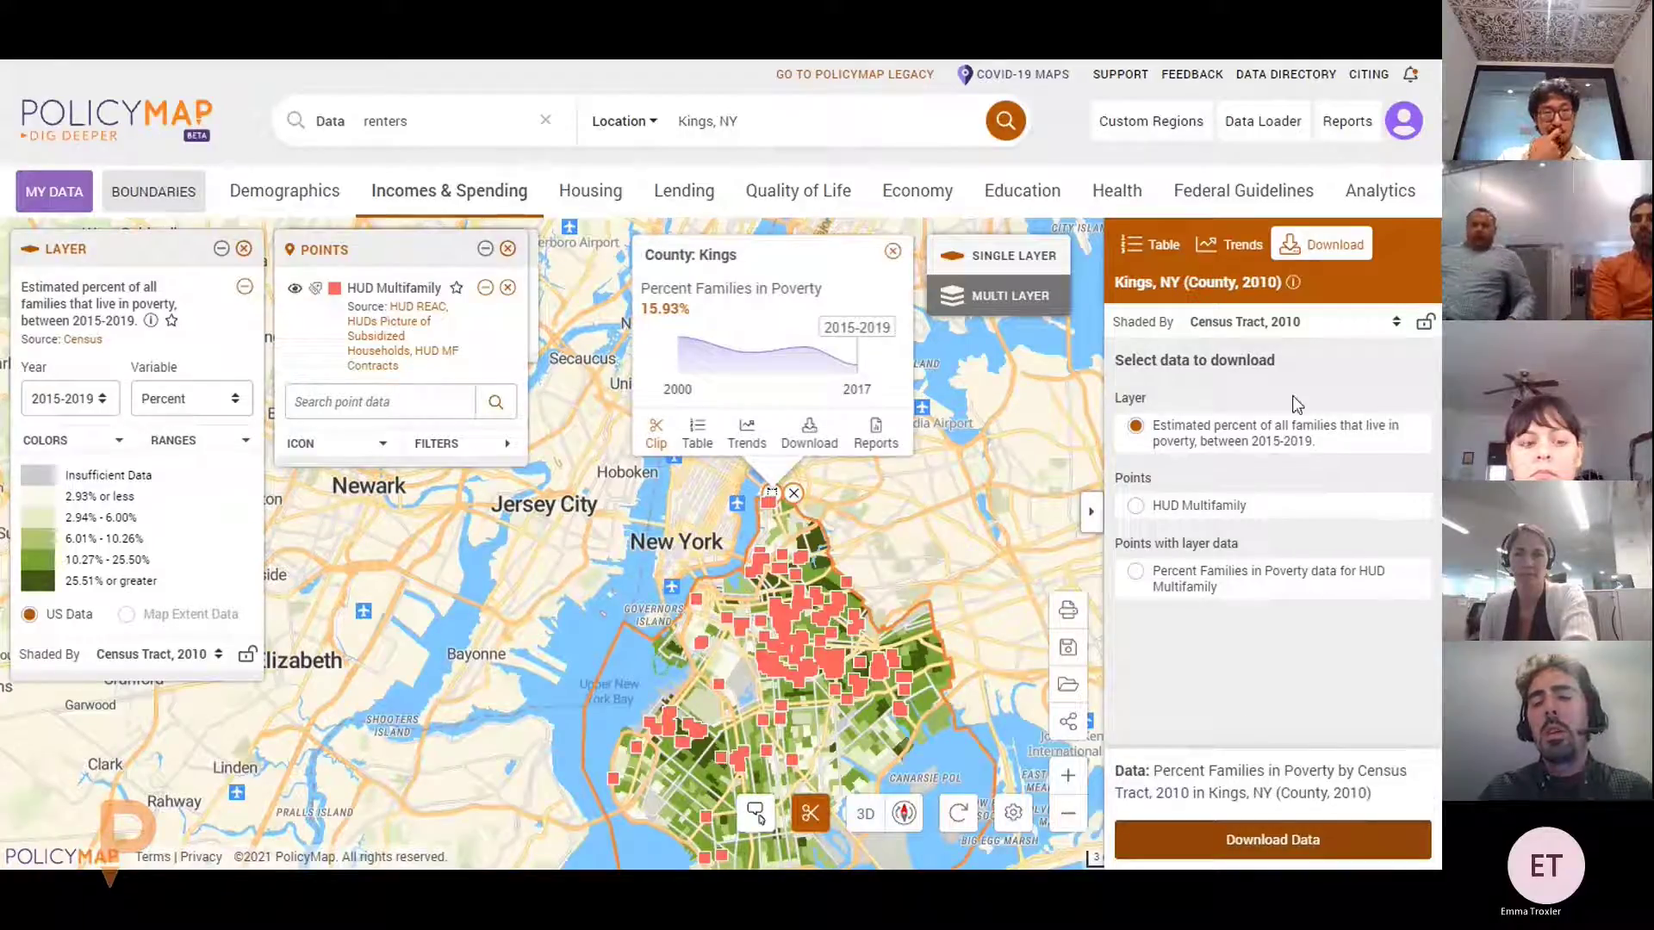
{"action": "left_click", "coordinate": [1331, 331]}
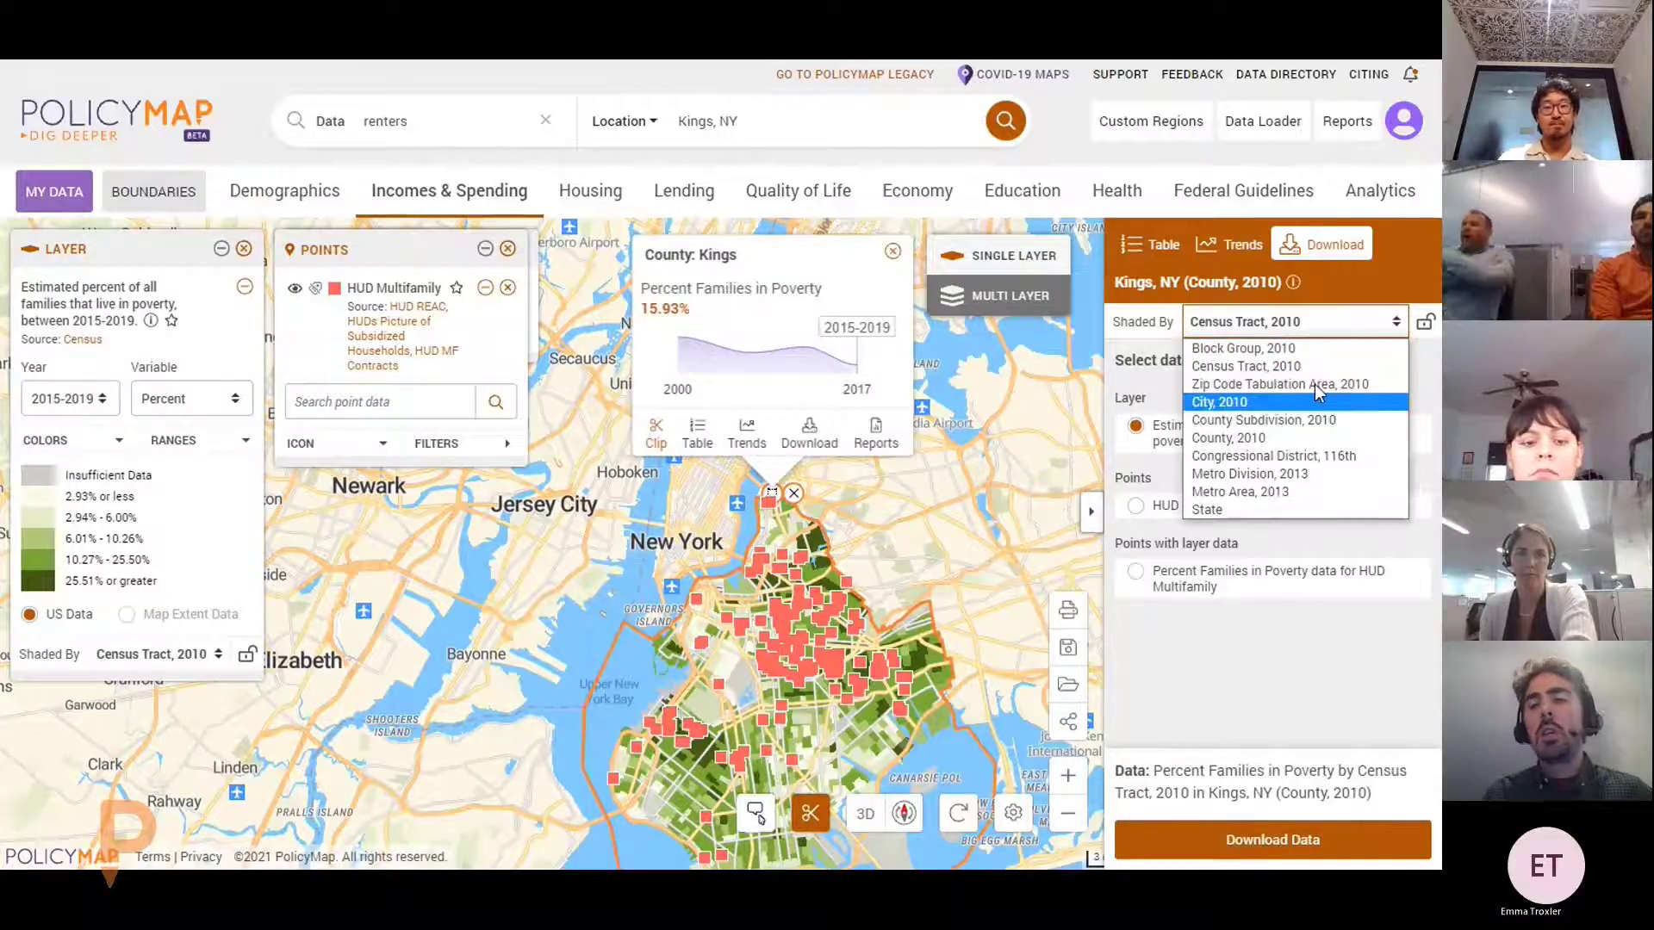
{"action": "left_click", "coordinate": [1362, 330]}
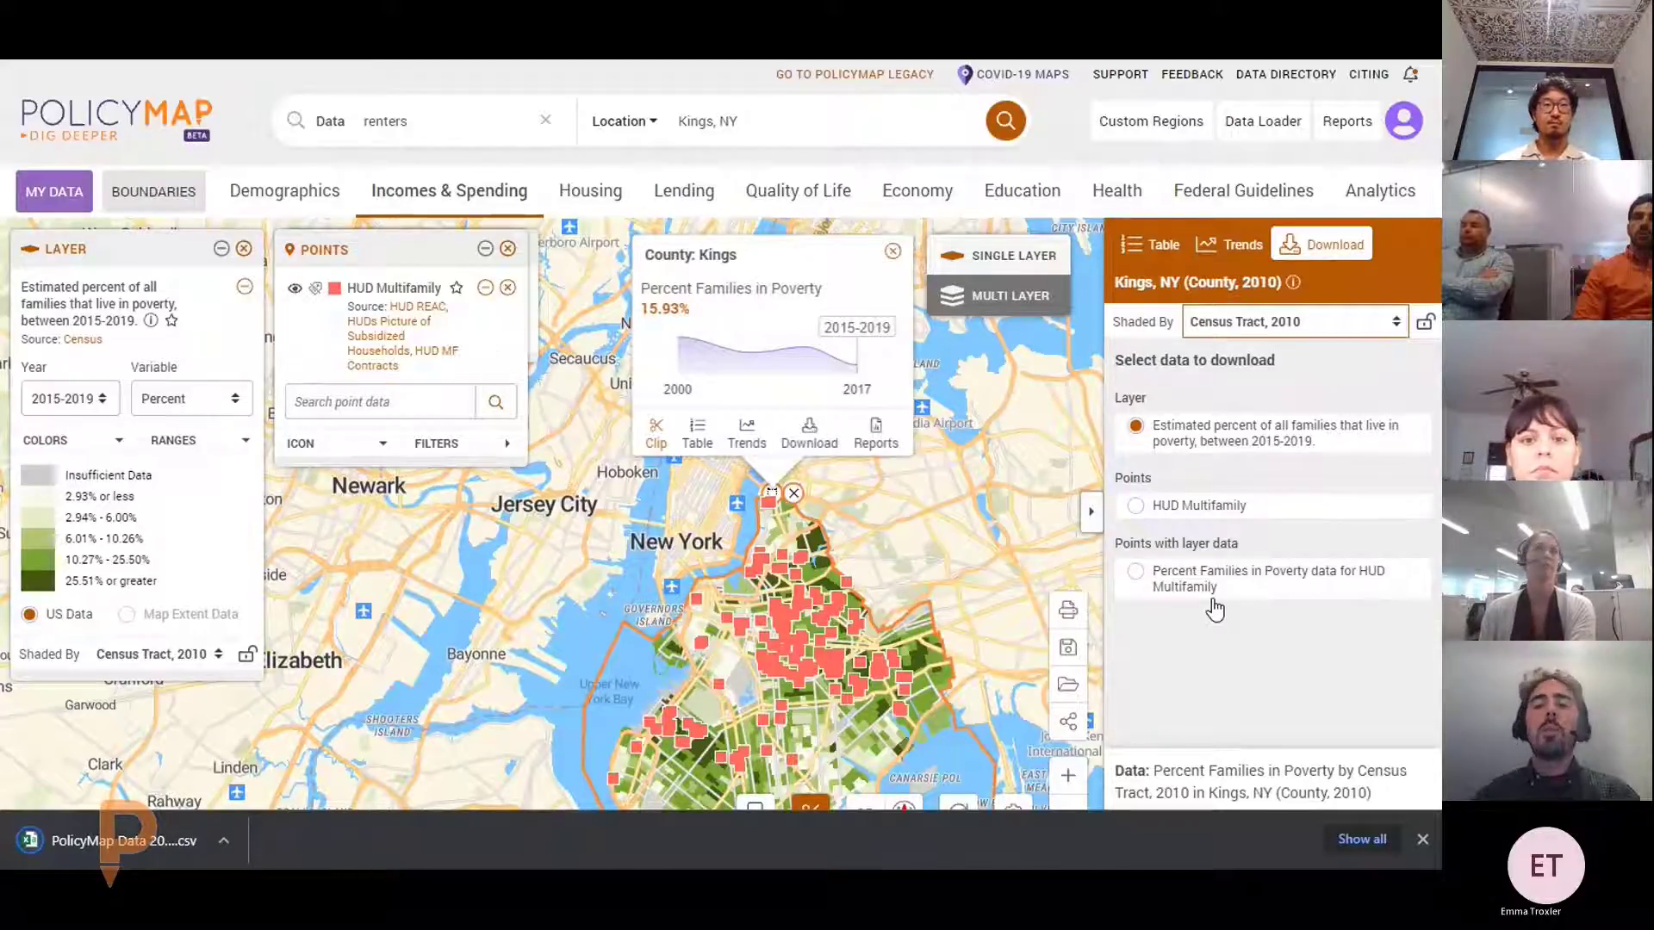
{"action": "scroll", "coordinate": [1182, 596], "scroll_direction": "down", "scroll_amount": 1}
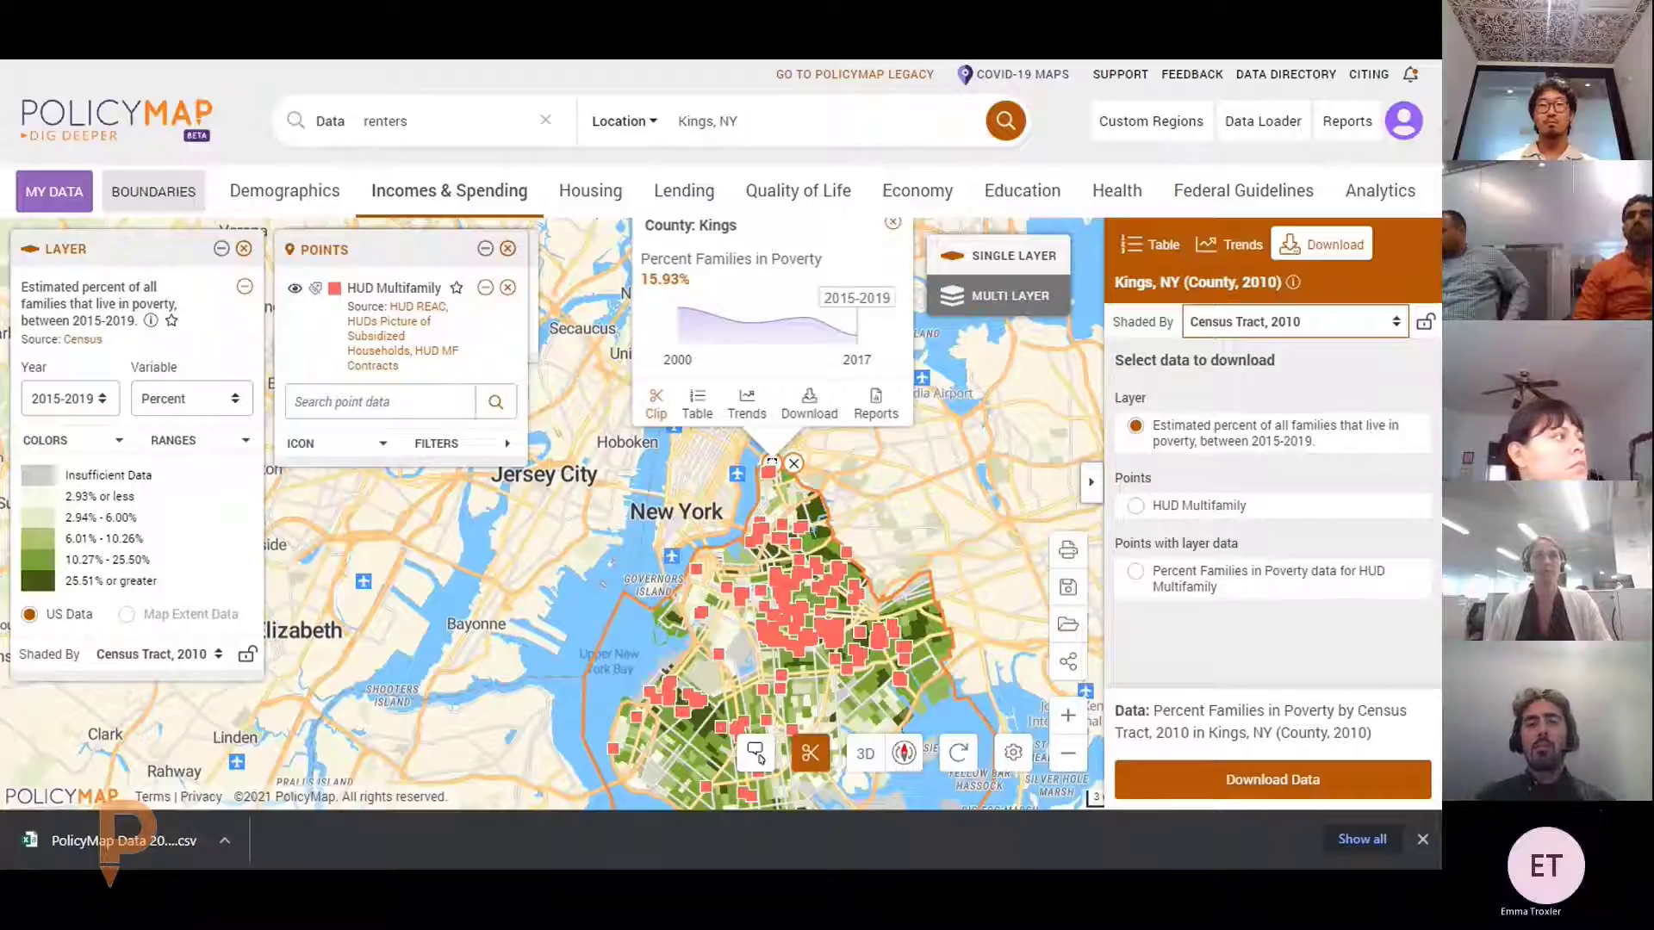
Dismiss the download notice and re-clip the poverty map to Kings County
{"action": "left_click", "coordinate": [1090, 482]}
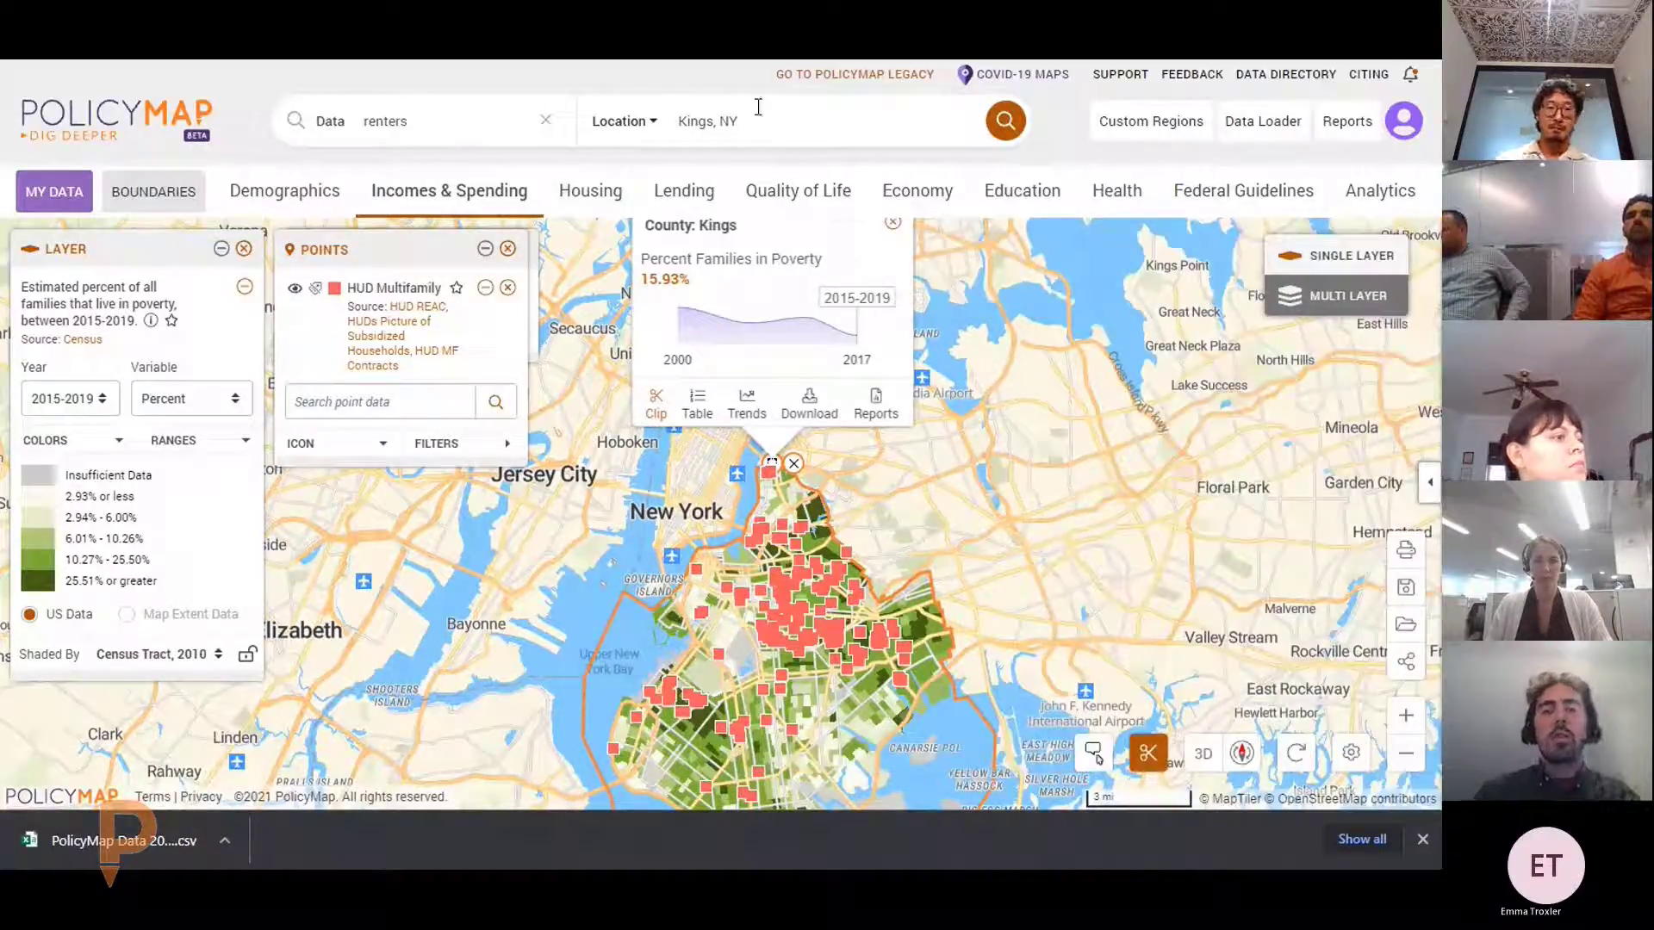
{"action": "left_click", "coordinate": [657, 400]}
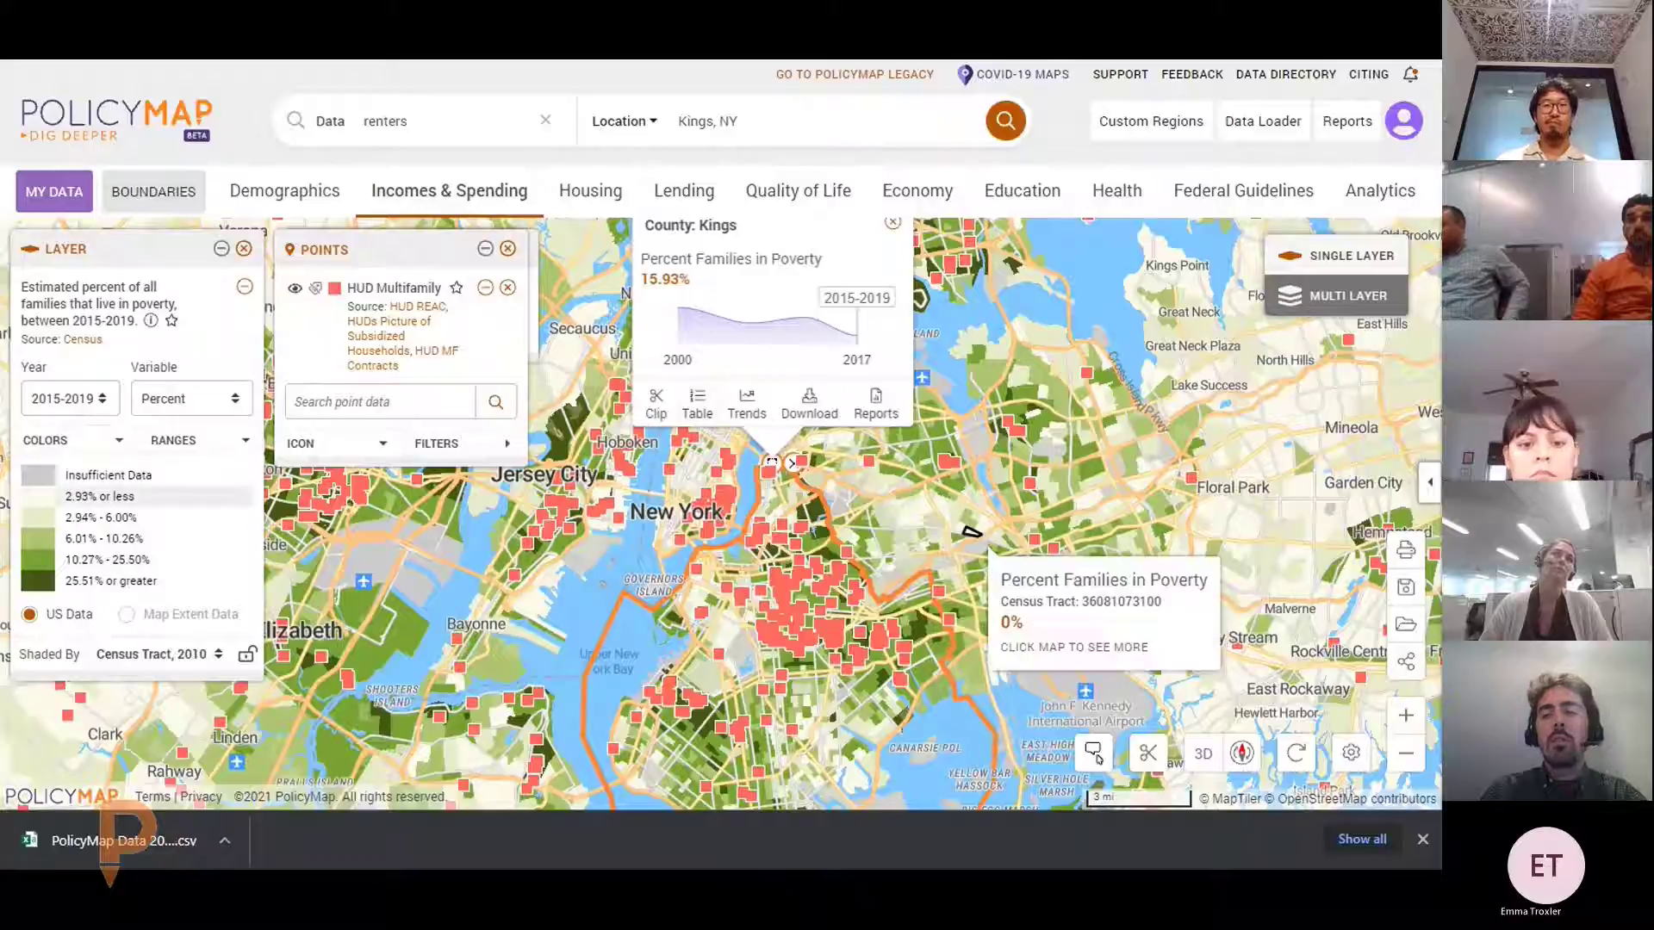
{"action": "left_click", "coordinate": [1422, 839]}
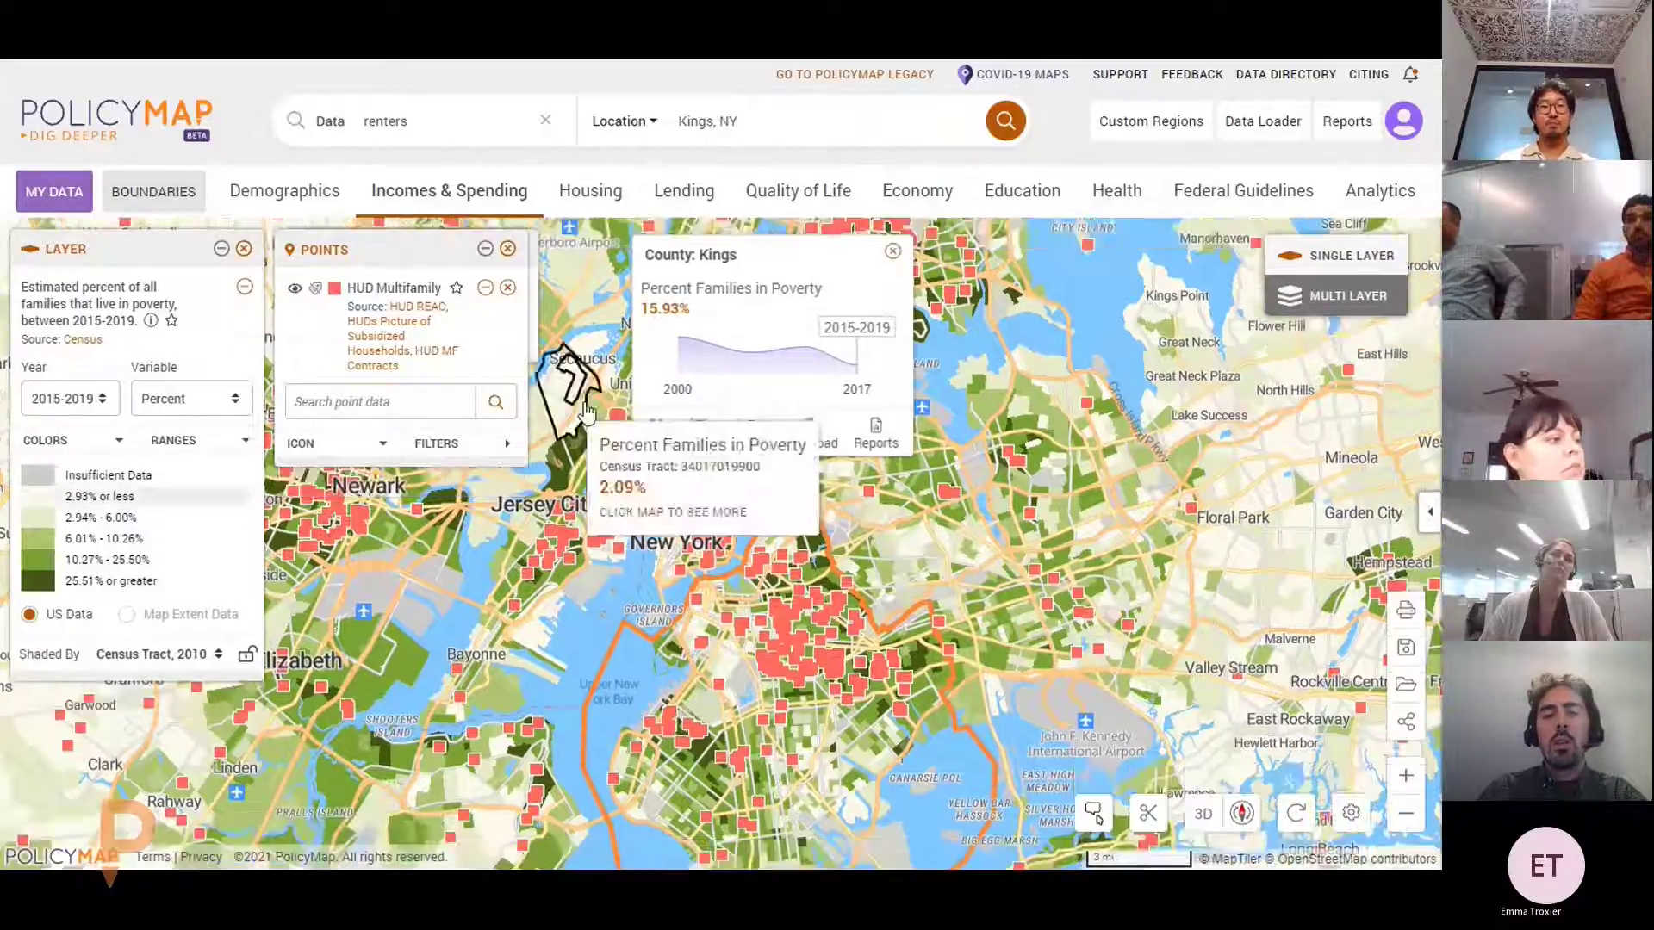
{"action": "left_click", "coordinate": [654, 444]}
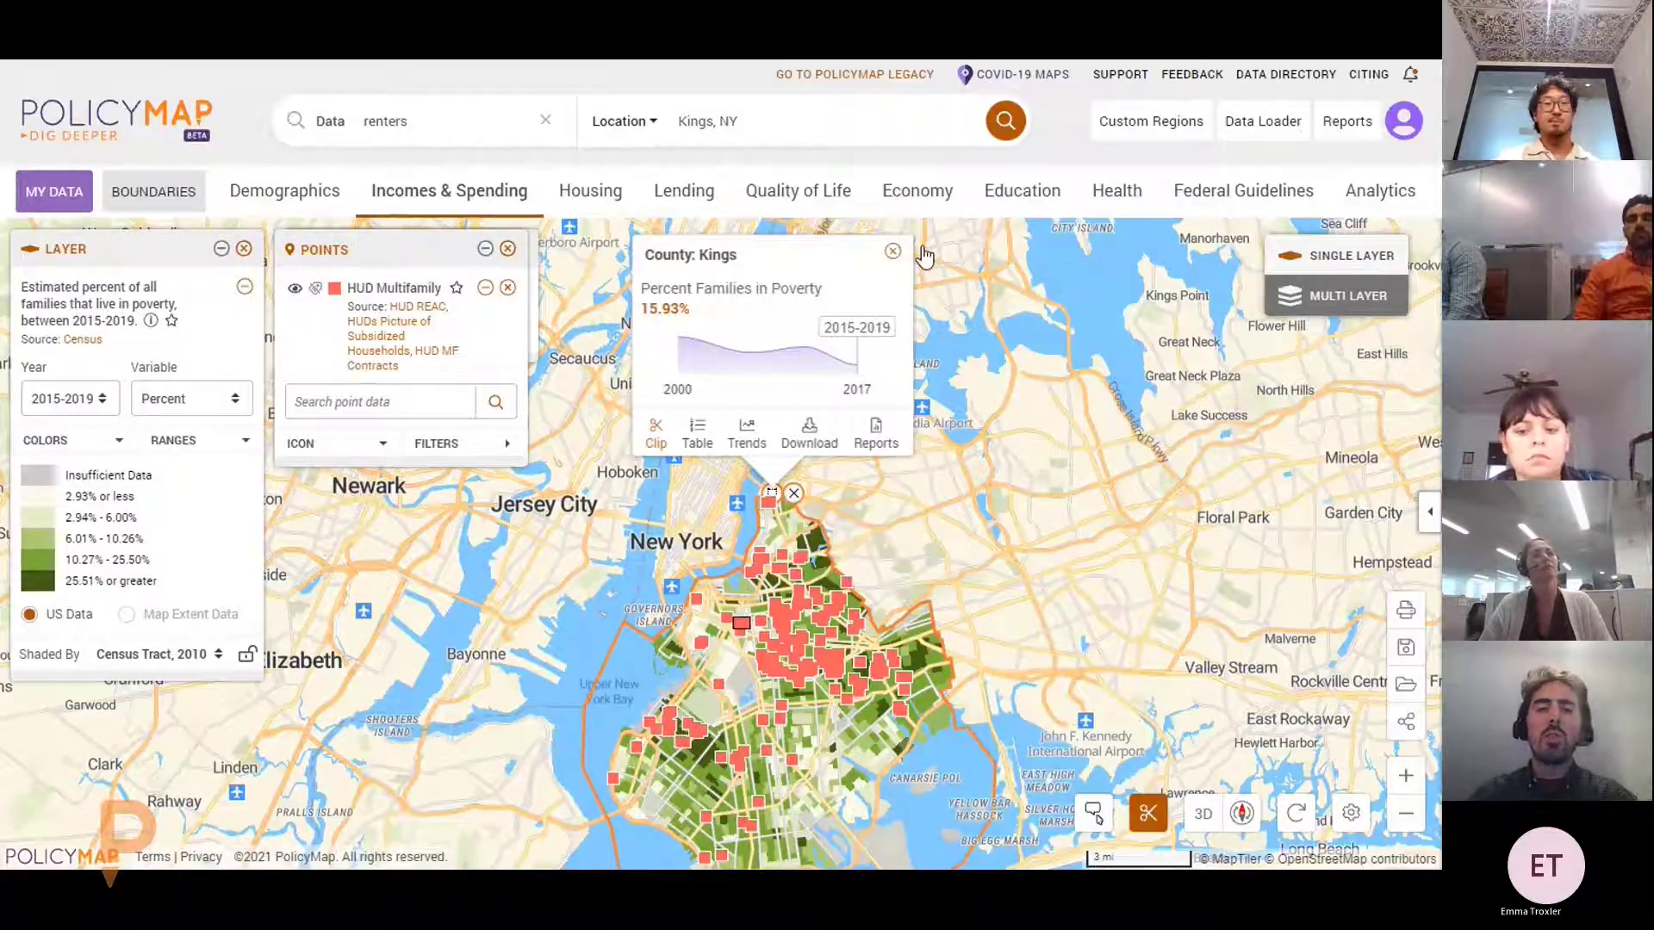
{"action": "left_click", "coordinate": [894, 255]}
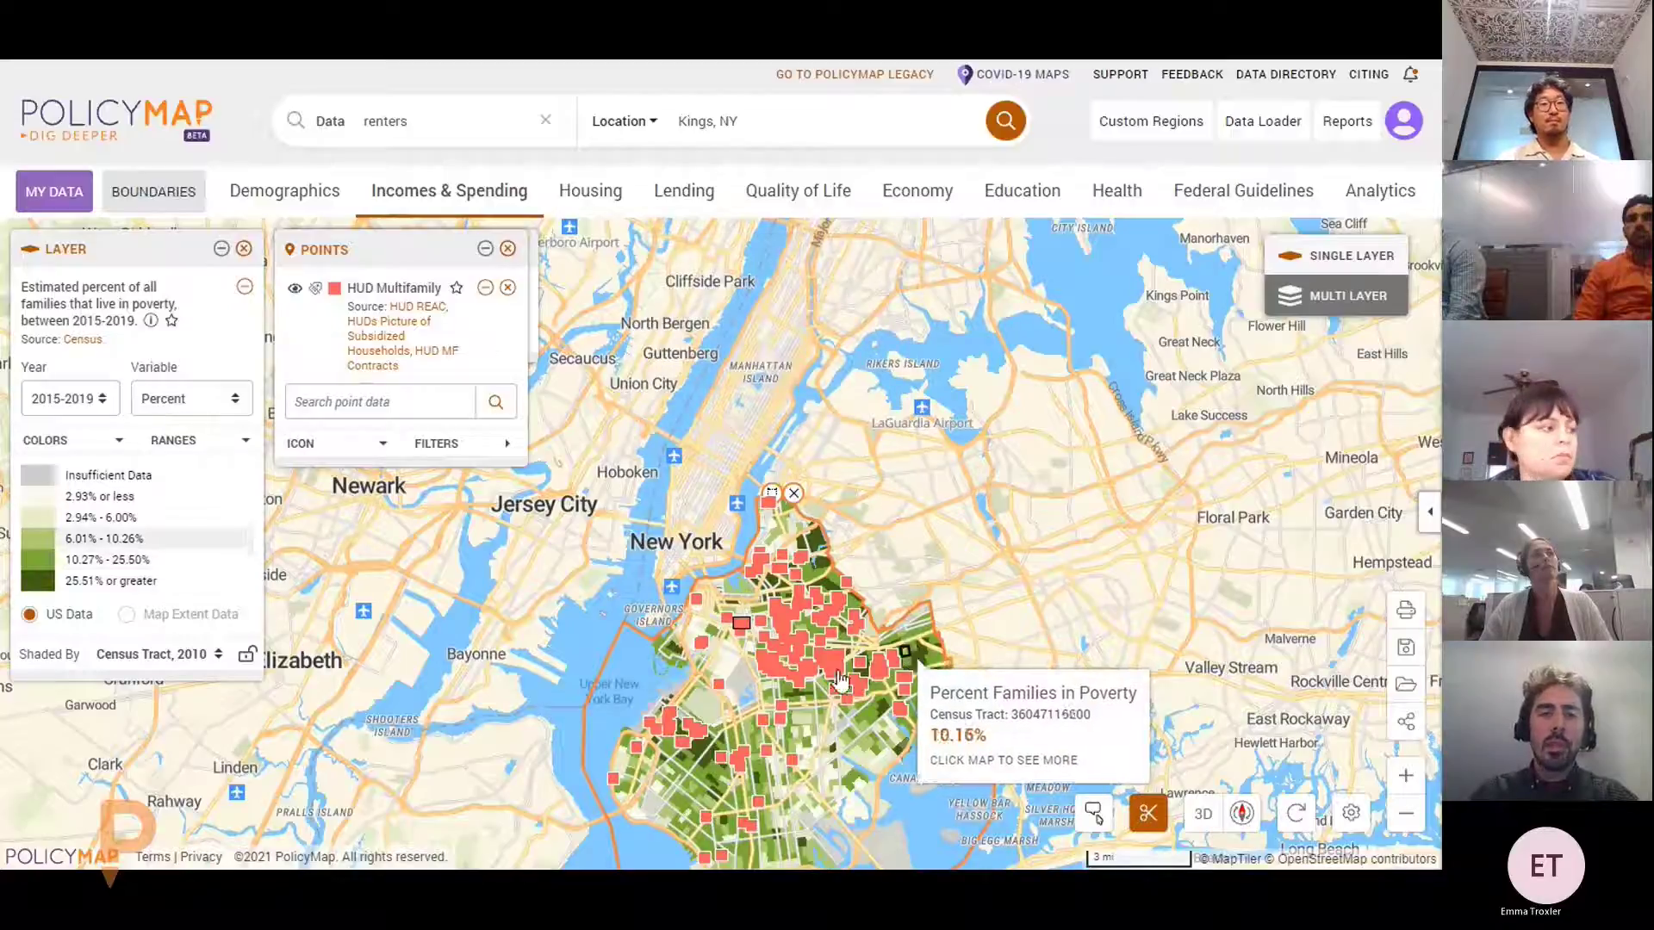
{"action": "left_click", "coordinate": [179, 666]}
{"action": "left_click", "coordinate": [182, 668]}
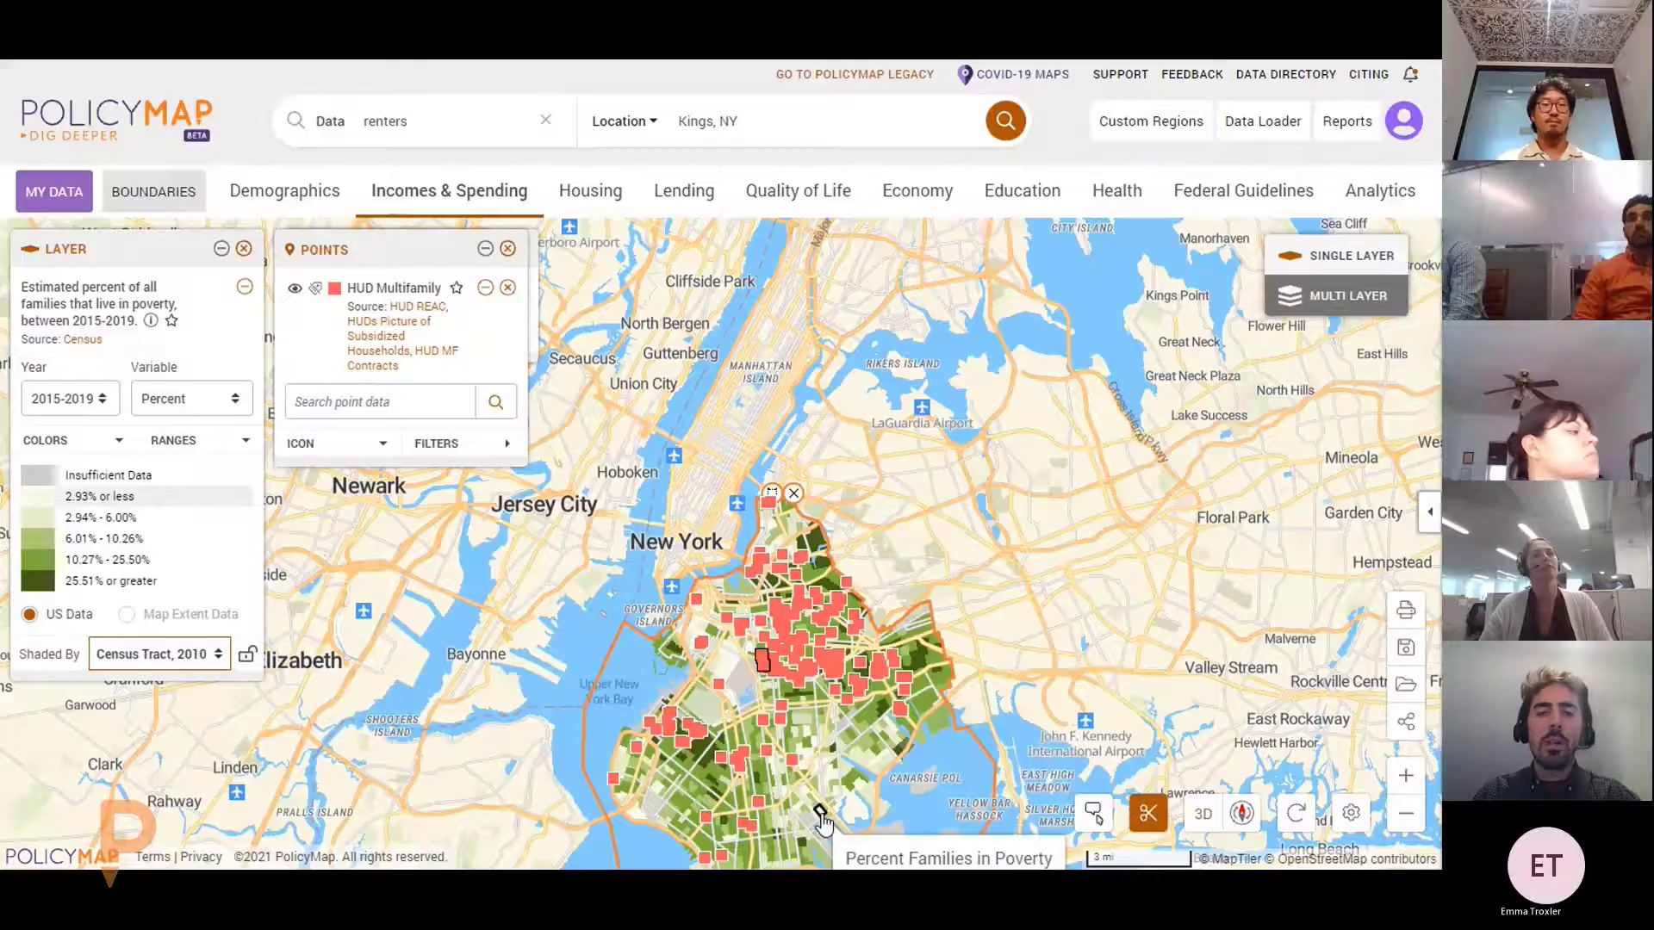
{"action": "scroll", "coordinate": [821, 819], "scroll_direction": "up", "scroll_amount": 2}
{"action": "left_click", "coordinate": [815, 355]}
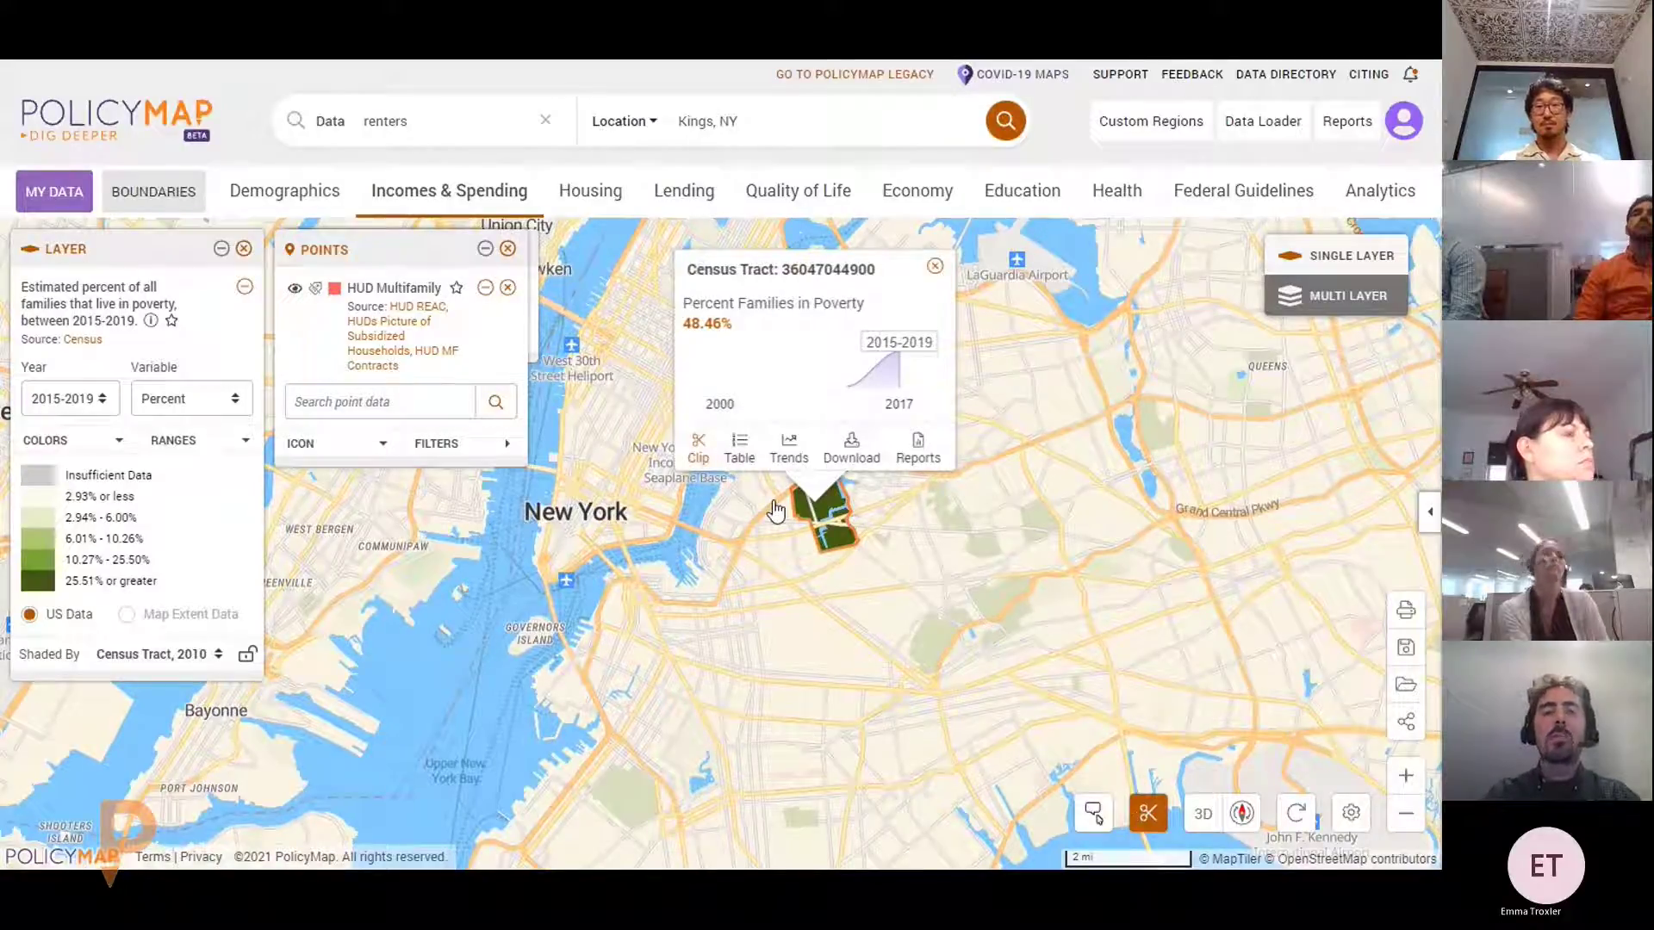
Remove the single-tract clip, close the tract details and clear the leftover outline
{"action": "left_click", "coordinate": [698, 447]}
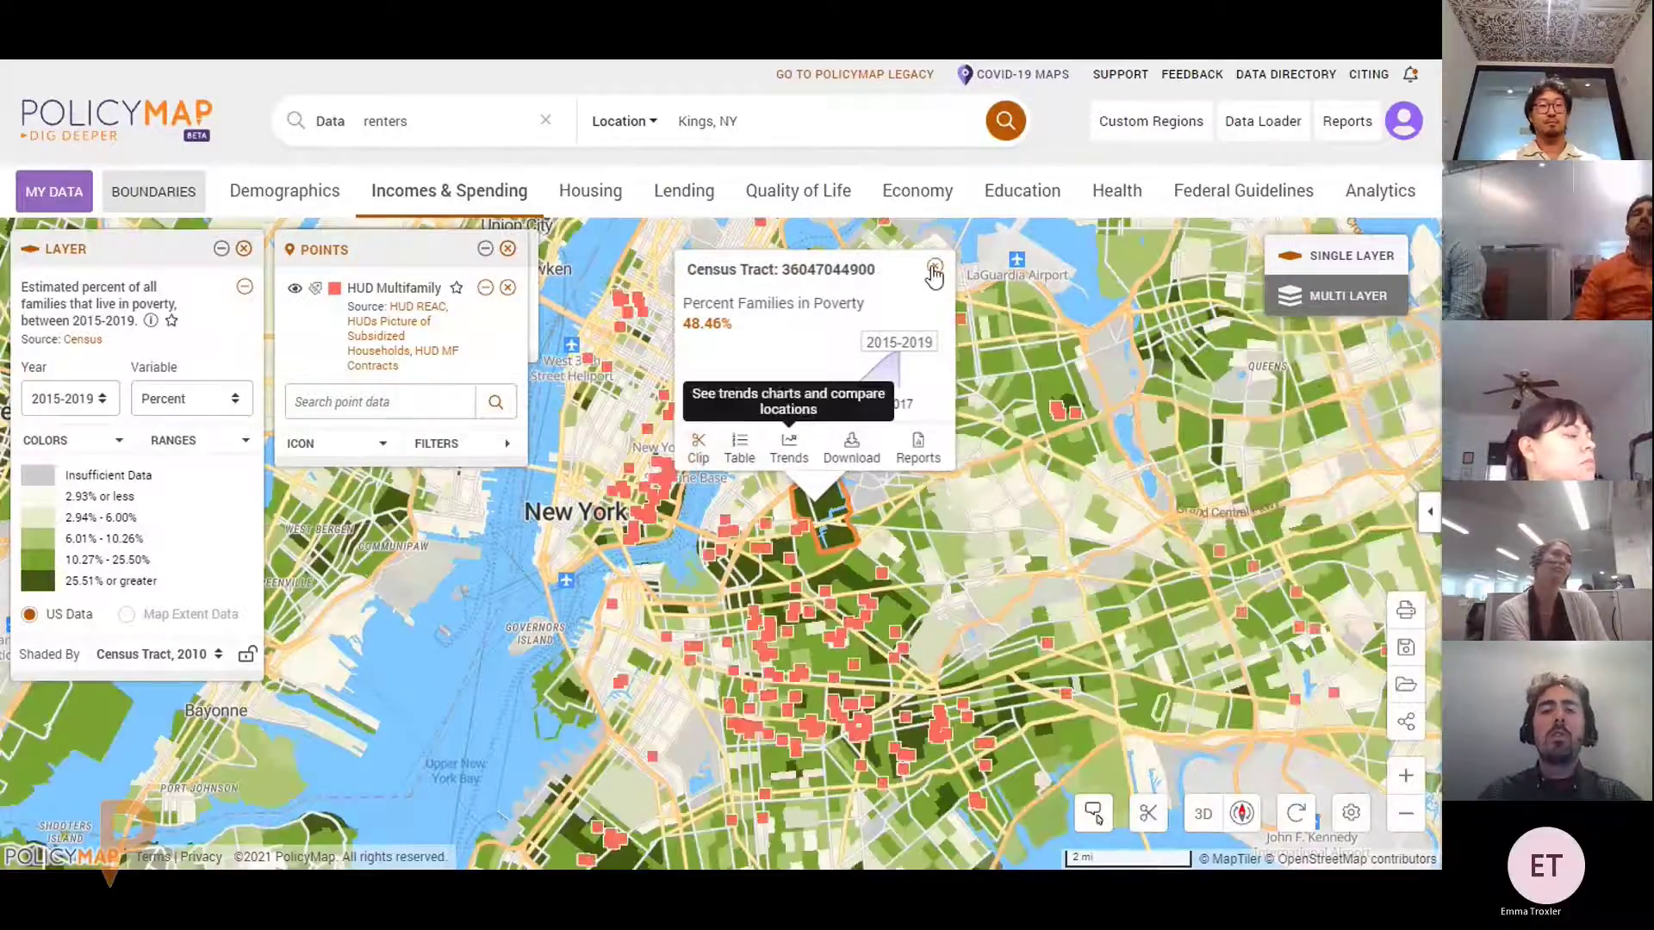
{"action": "left_click", "coordinate": [934, 269]}
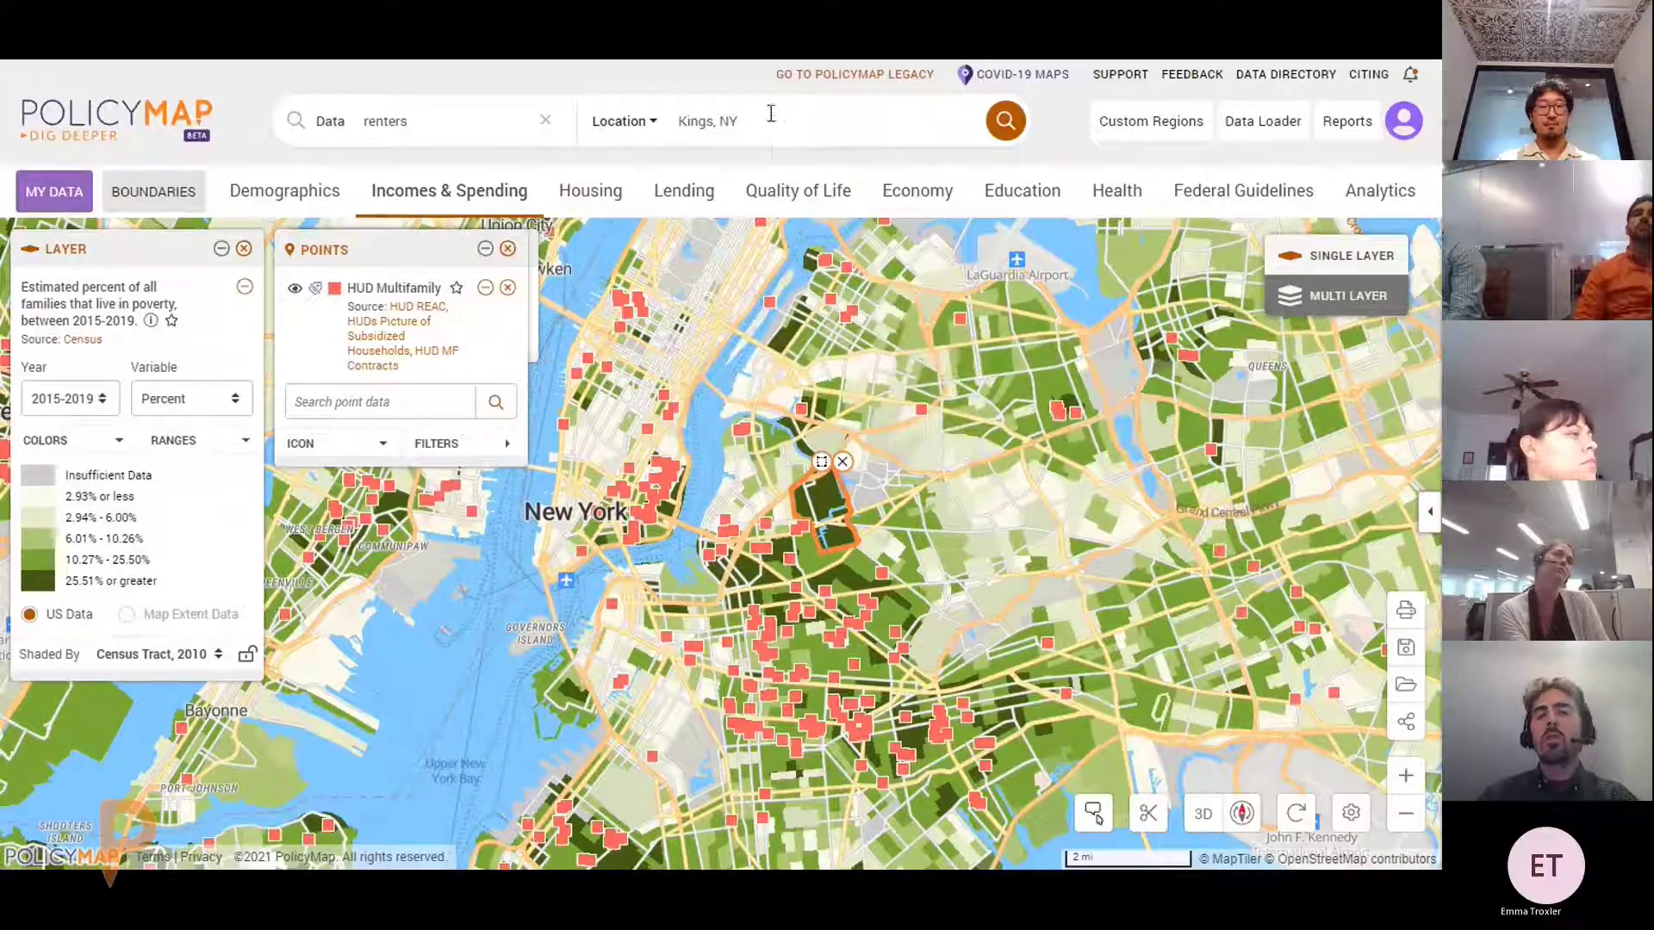
{"action": "left_click_drag", "start_coordinate": [770, 113], "coordinate": [667, 123]}
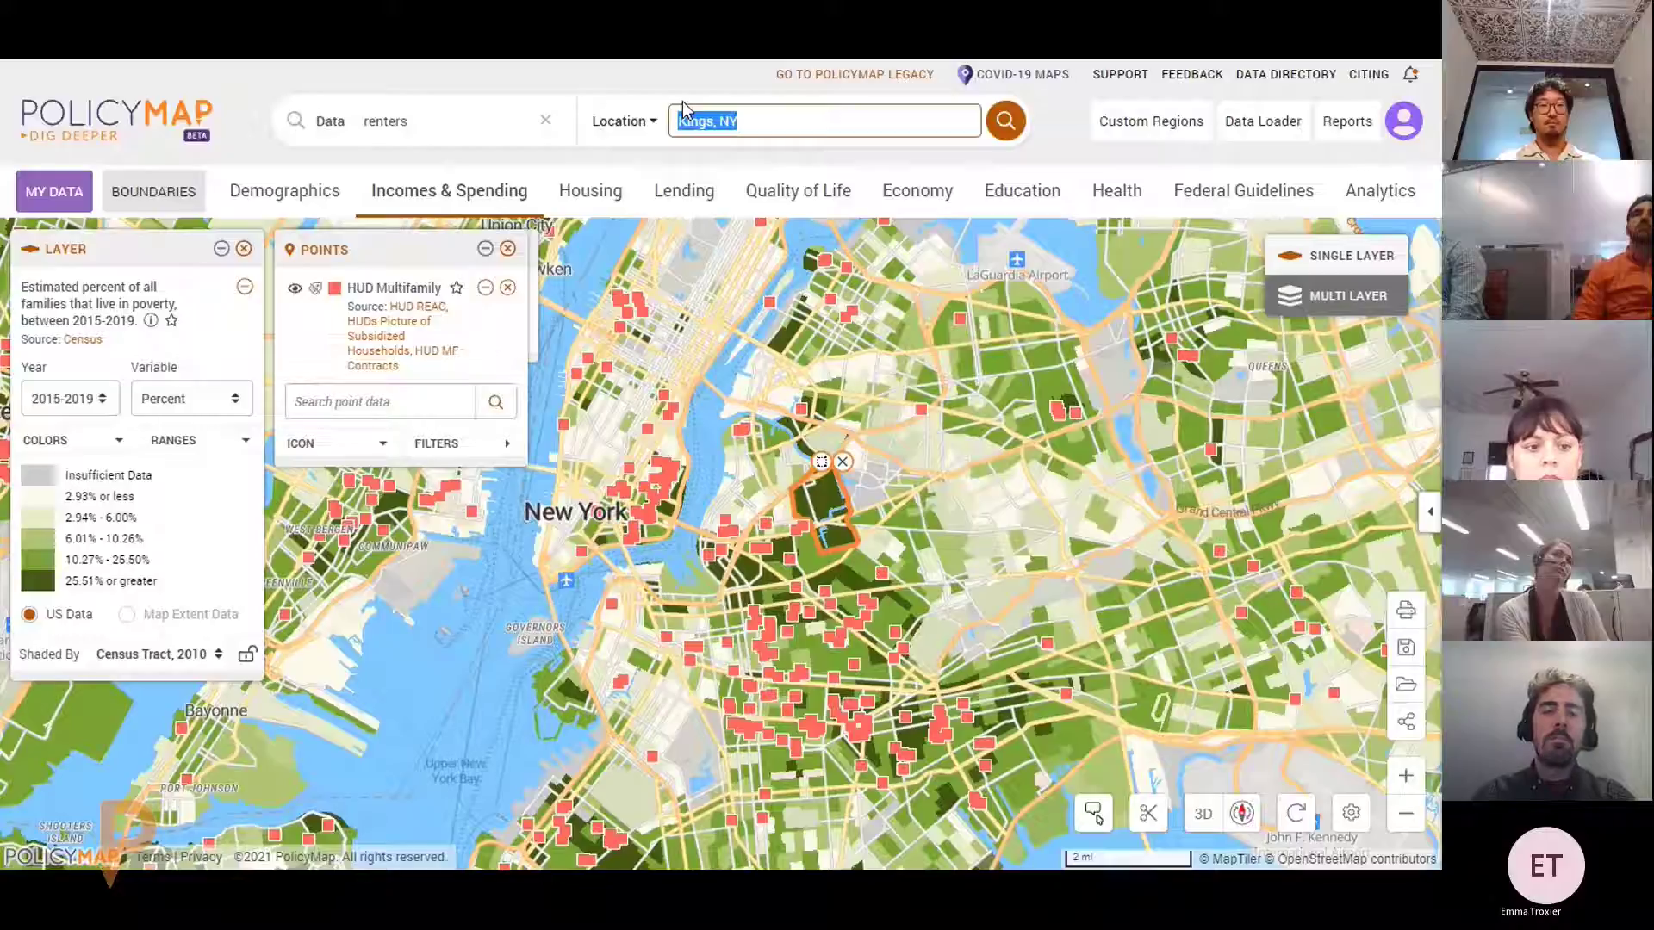
{"action": "left_click", "coordinate": [840, 479]}
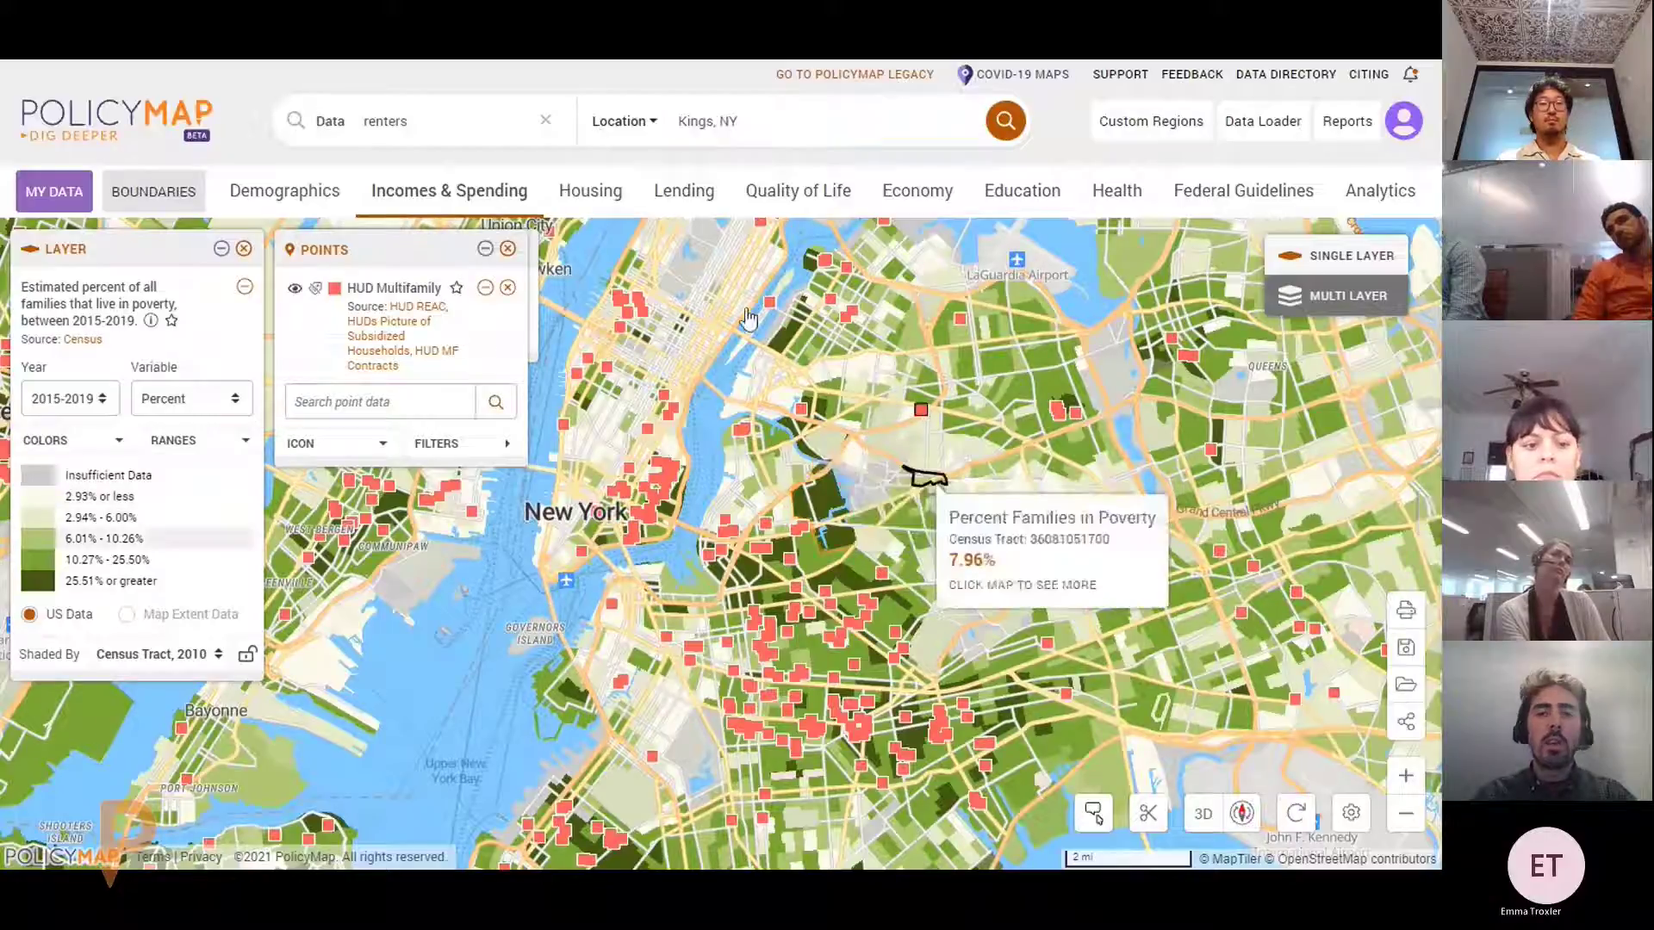
{"action": "left_click", "coordinate": [786, 124]}
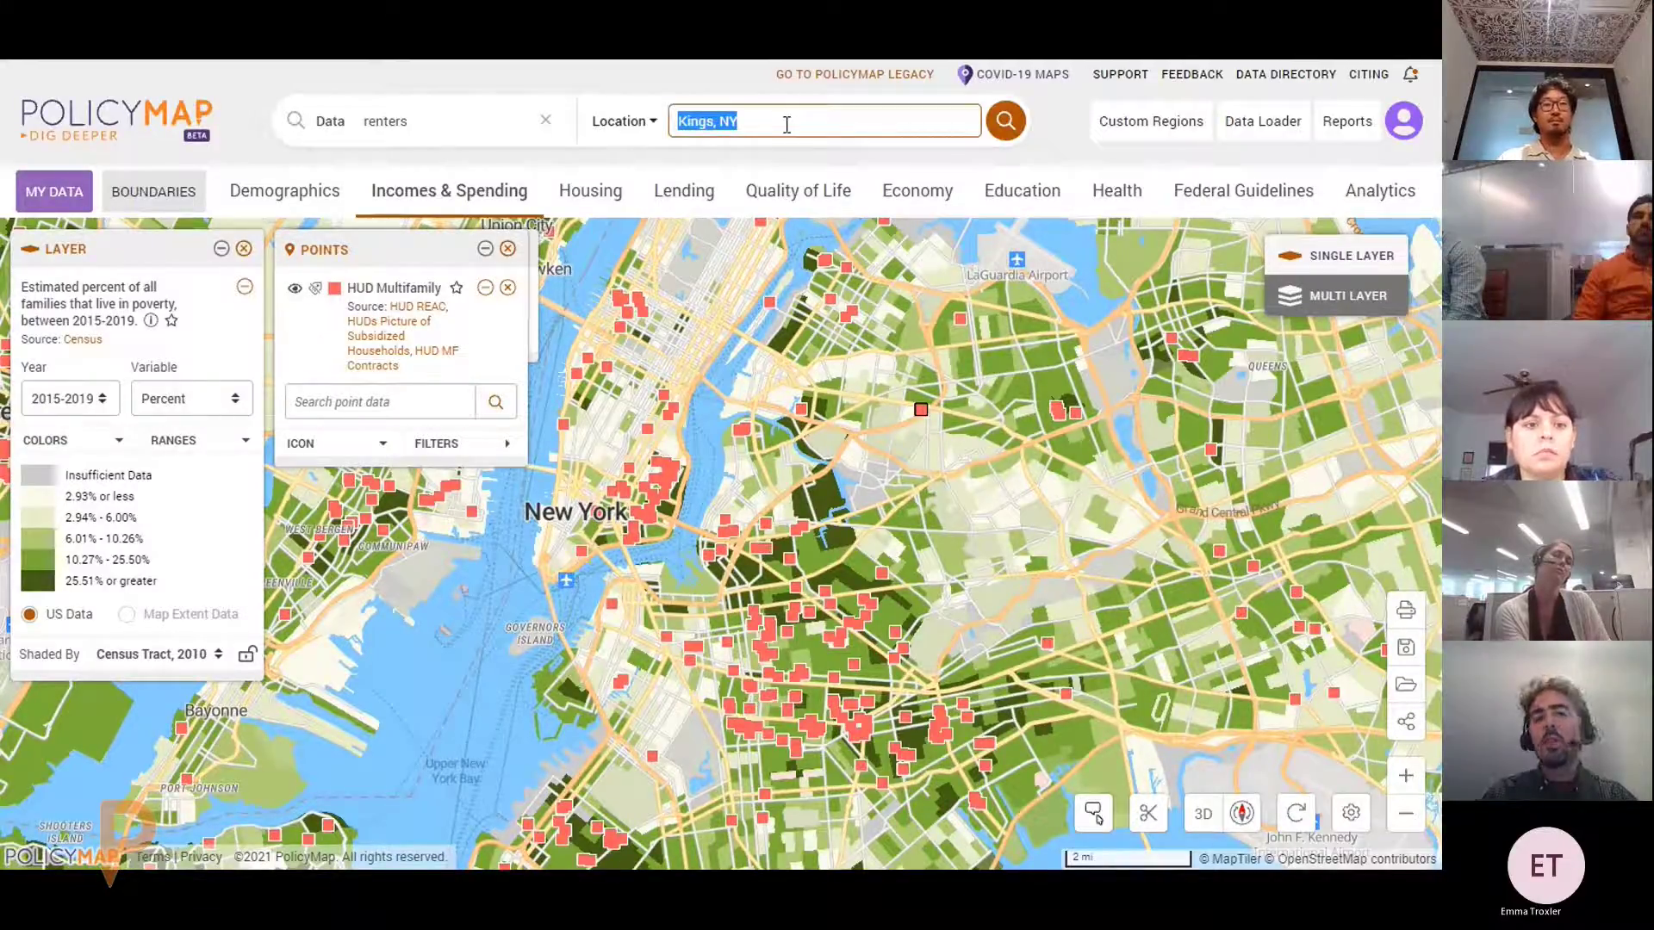
{"action": "left_click", "coordinate": [653, 125]}
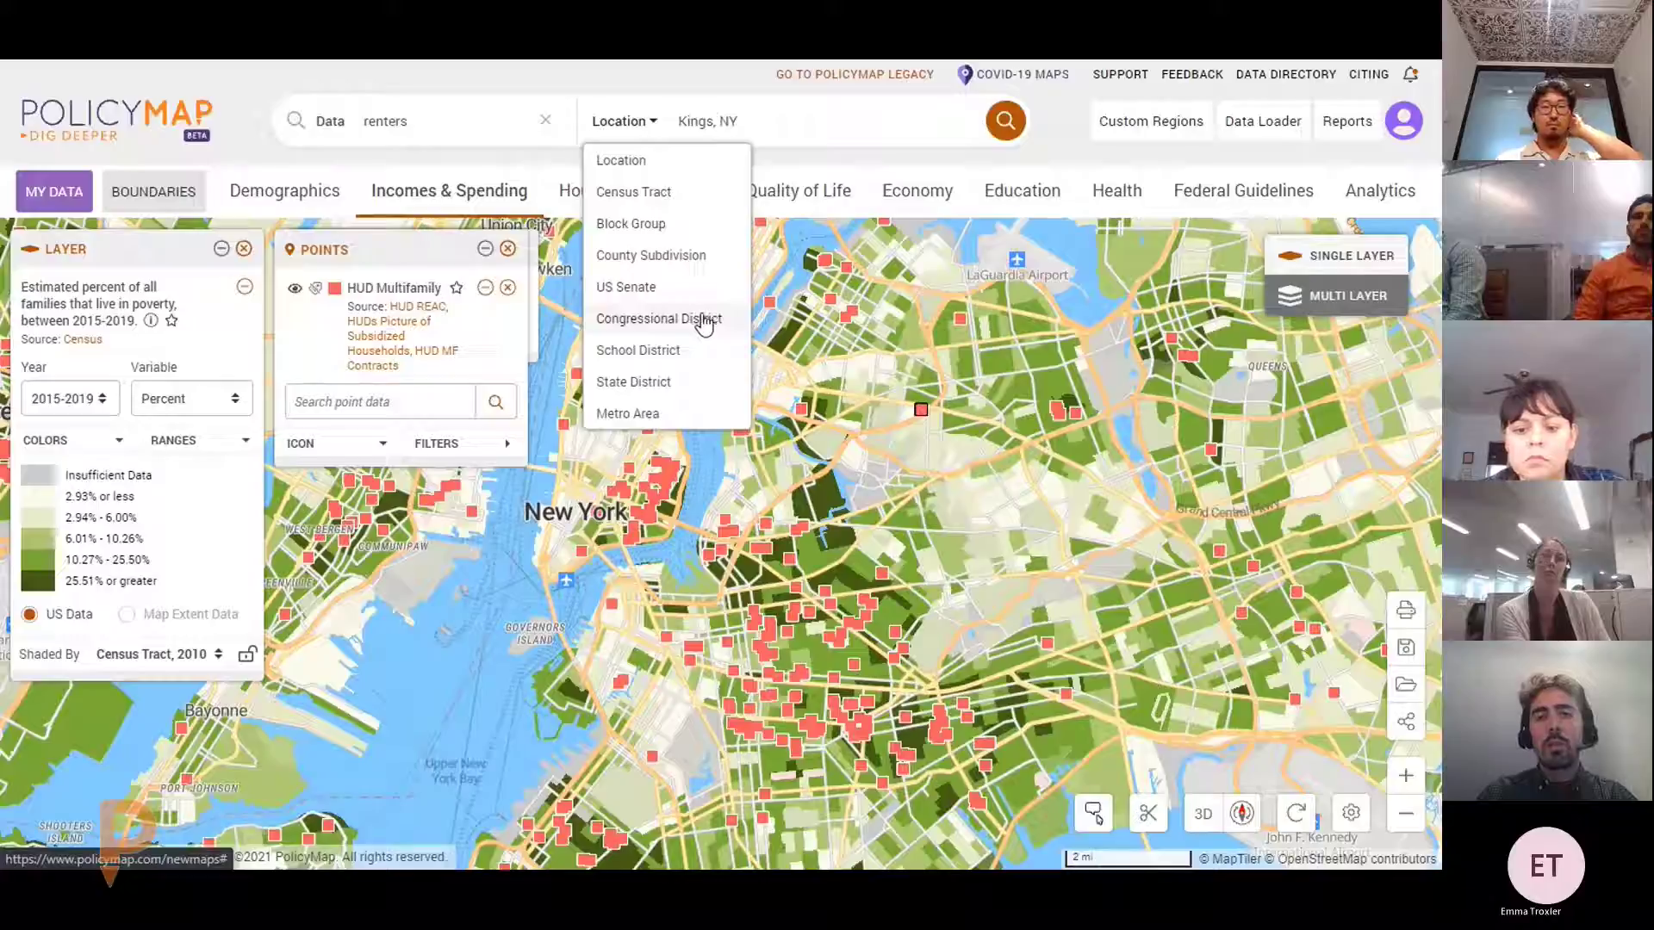
{"action": "left_click", "coordinate": [645, 125]}
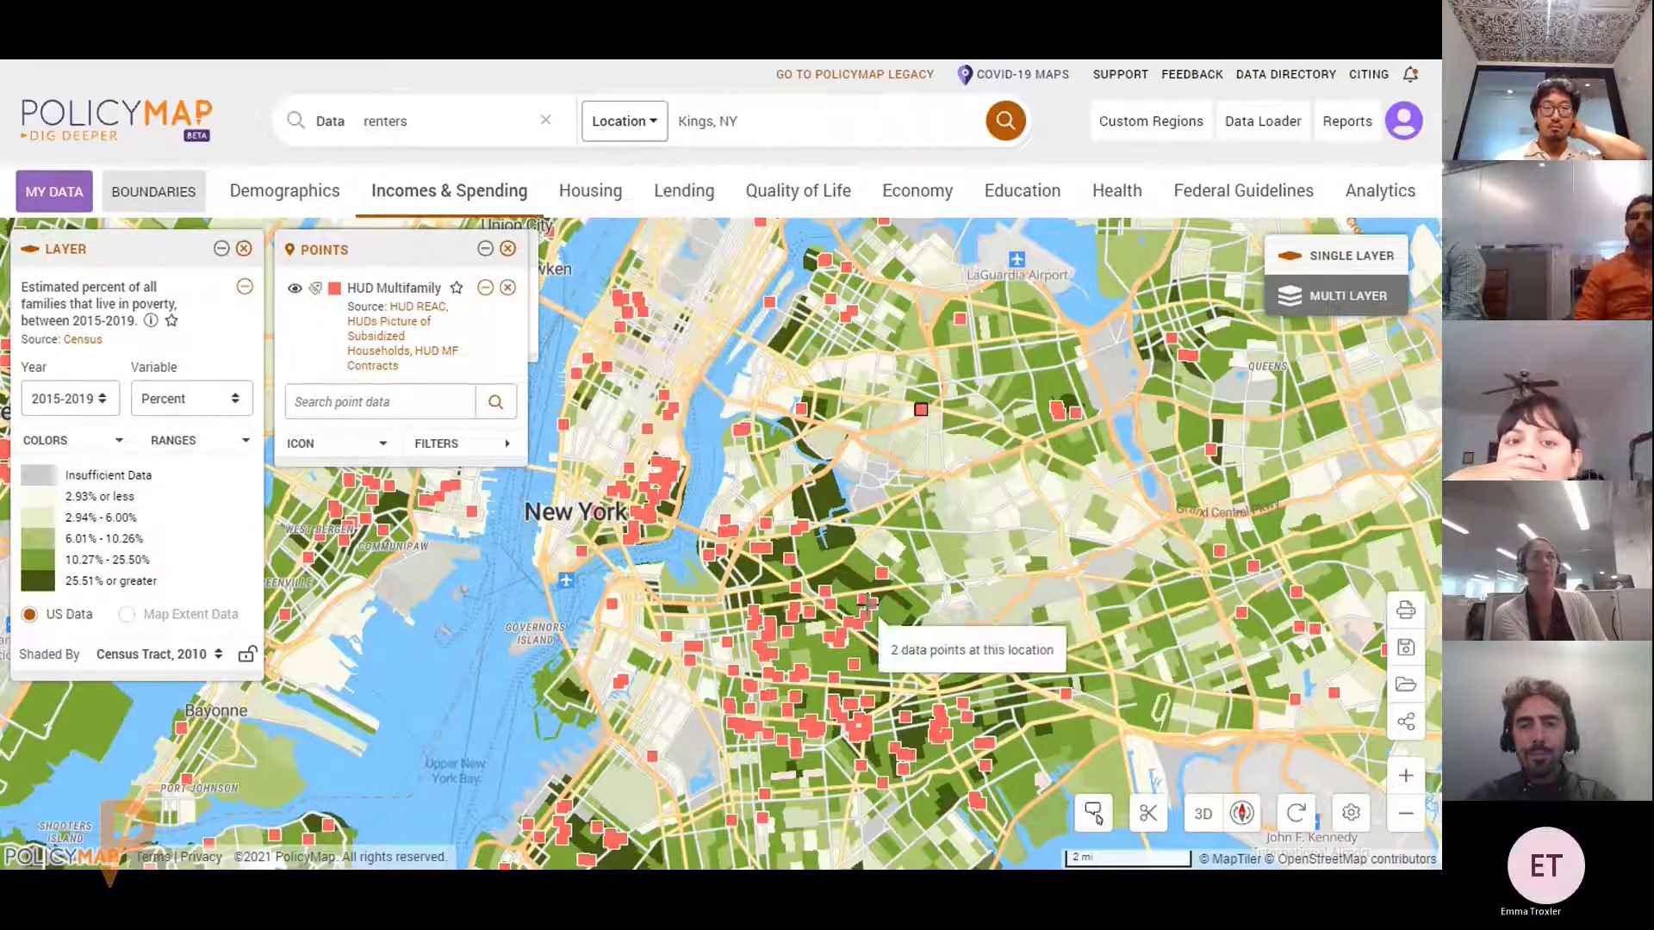
Zoom and pan the map to centre on Brooklyn, nudging the points legend aside
{"action": "scroll", "coordinate": [868, 603], "scroll_direction": "up", "scroll_amount": 3}
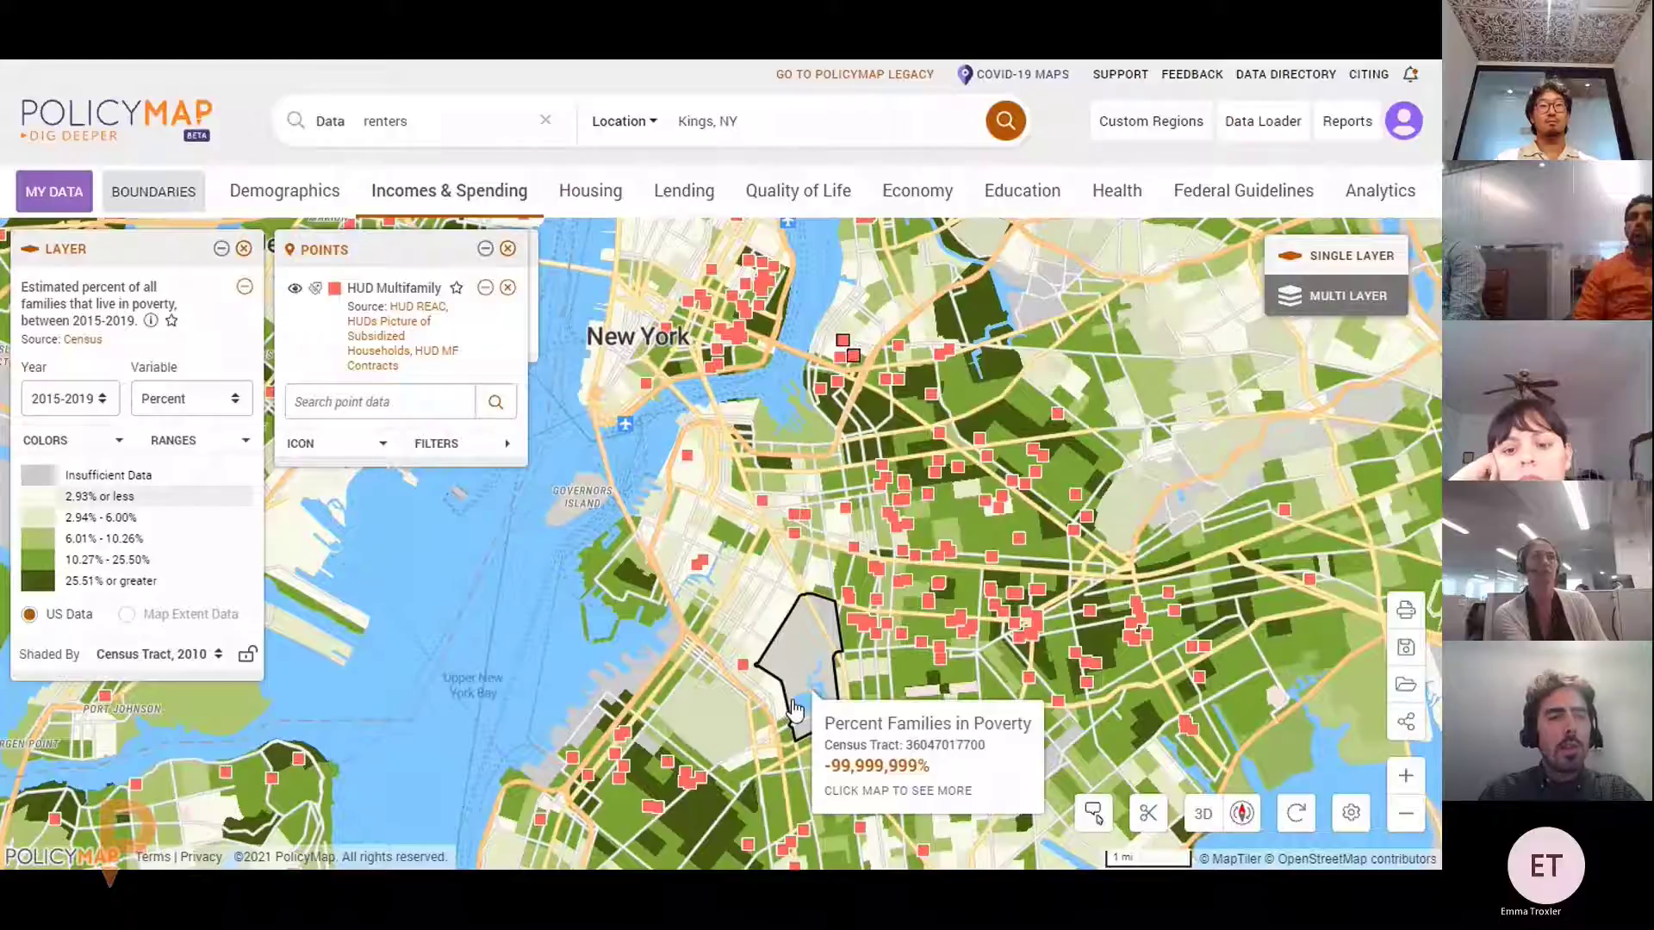
{"action": "left_click_drag", "start_coordinate": [356, 259], "coordinate": [371, 259]}
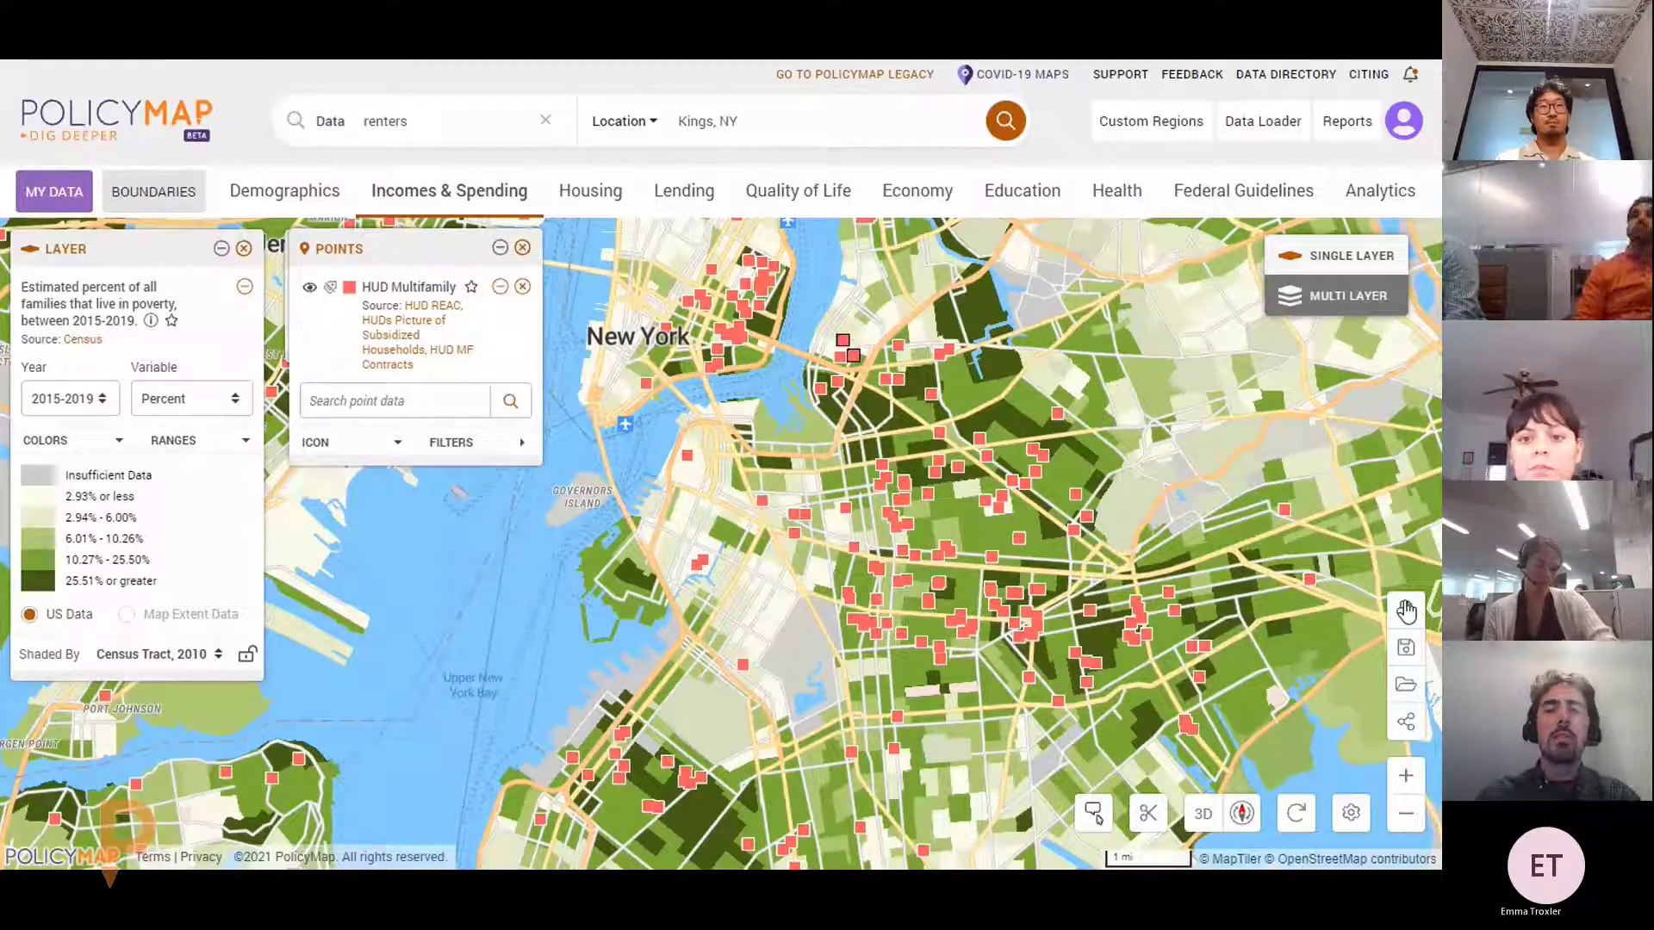
{"action": "mouse_move", "coordinate": [1074, 528]}
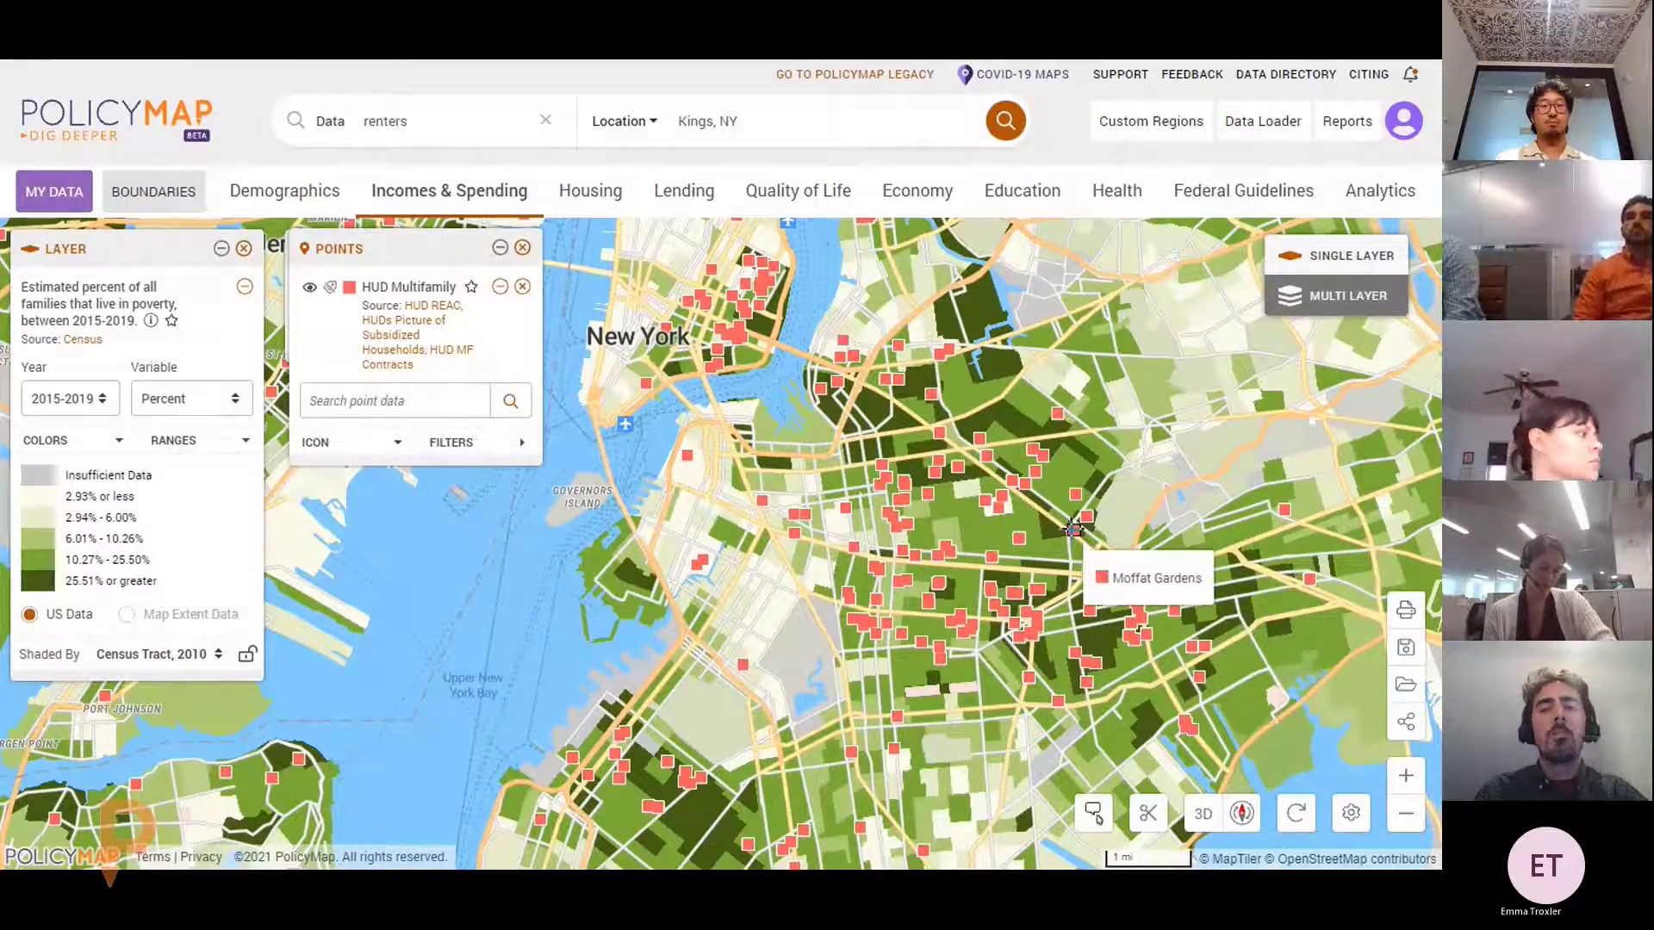
{"action": "left_click_drag", "start_coordinate": [1074, 528], "coordinate": [1079, 625]}
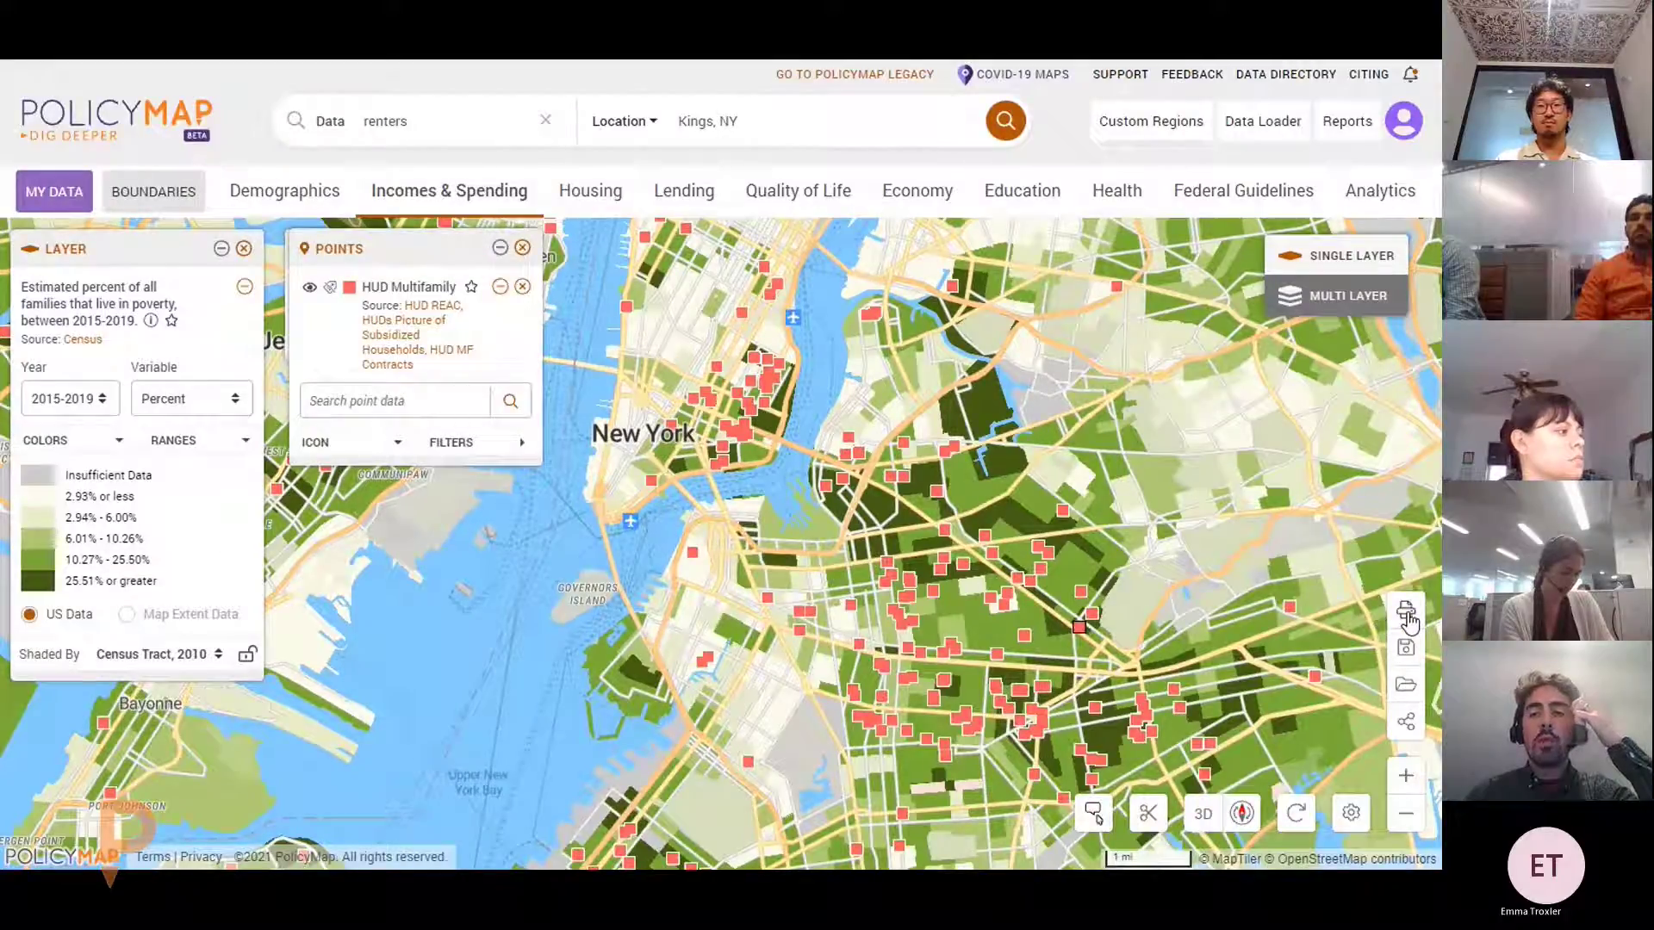
Open the image export dialog and frame its preview closer on Brooklyn
{"action": "left_click", "coordinate": [1406, 611]}
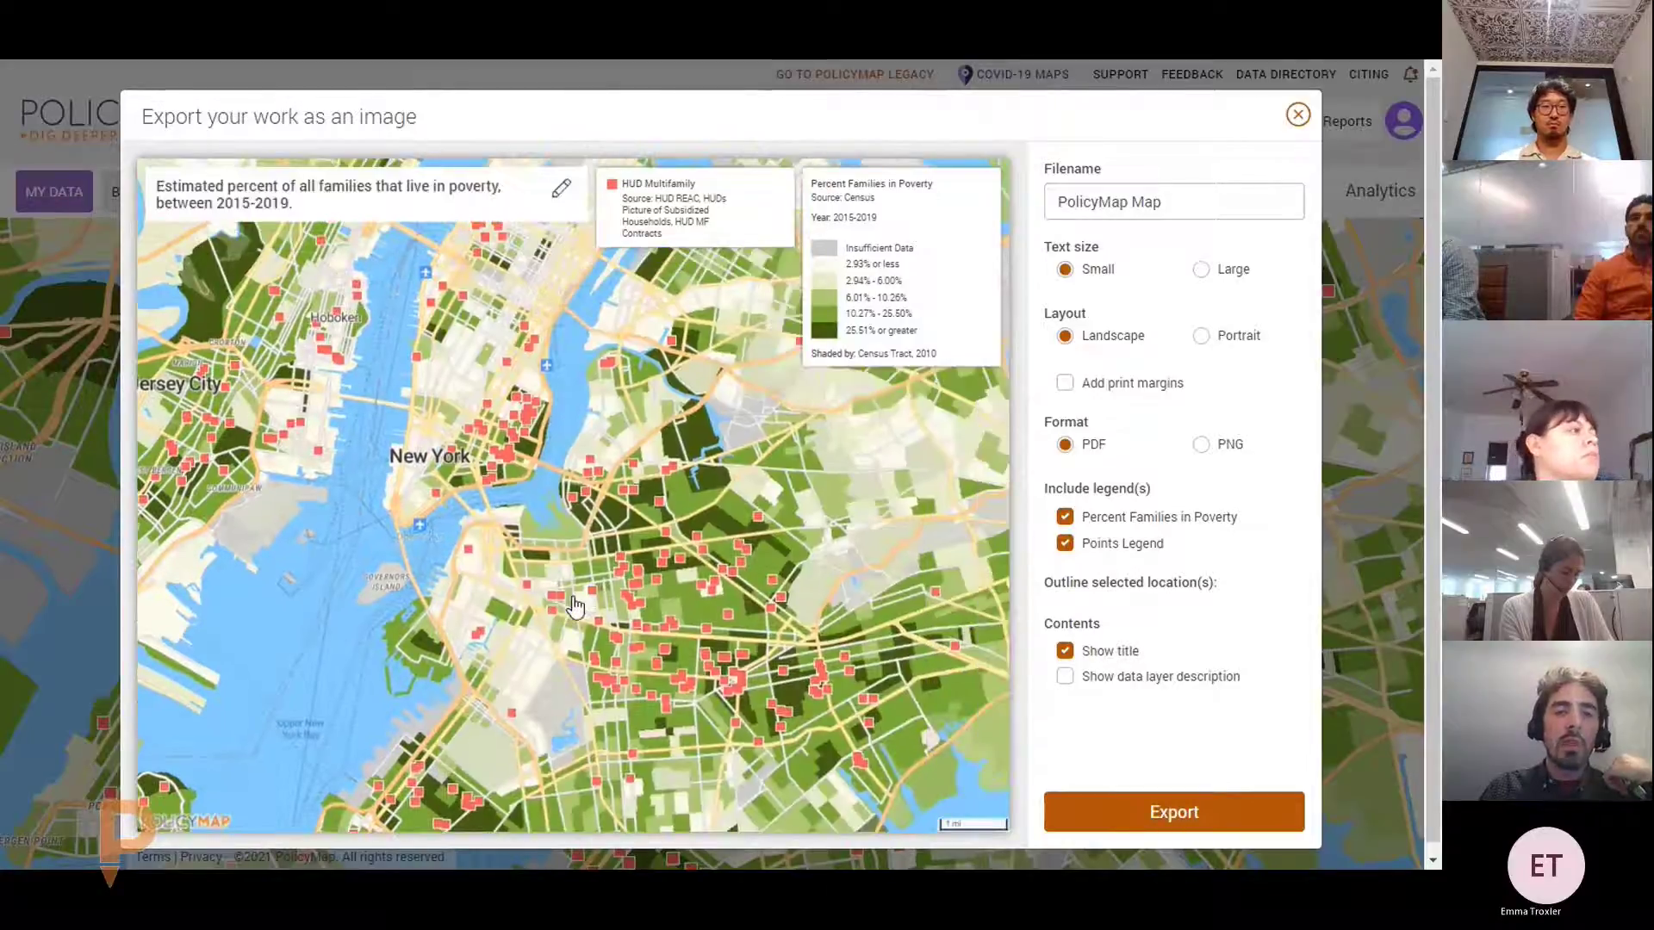
{"action": "scroll", "coordinate": [598, 453], "scroll_direction": "up", "scroll_amount": 4}
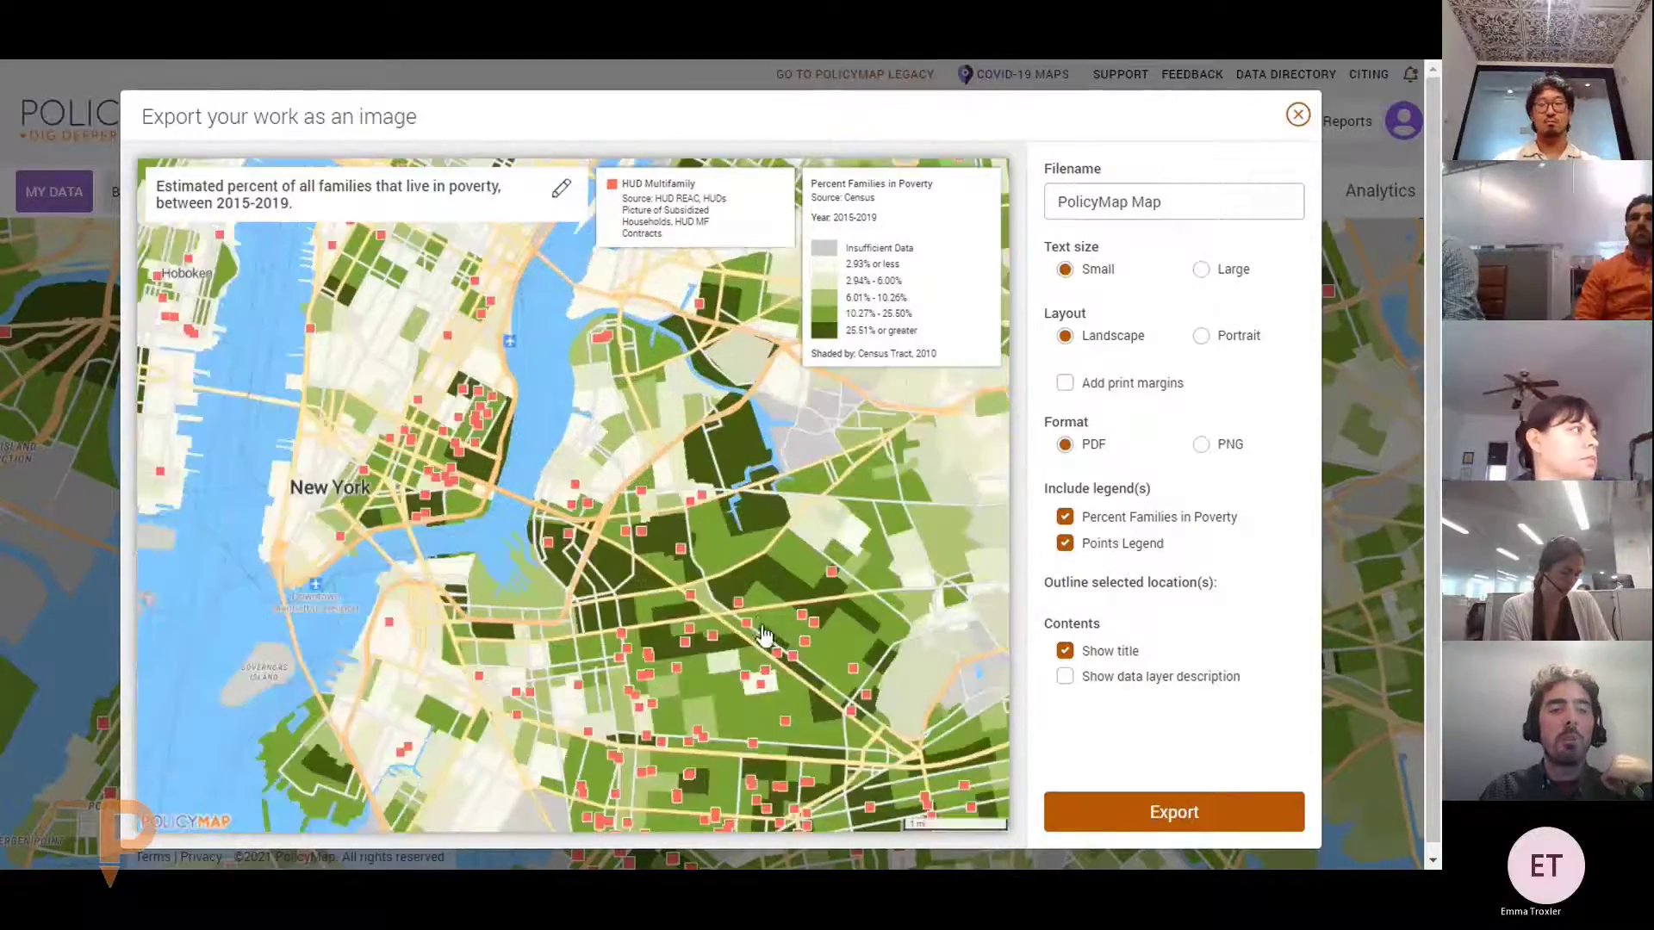
{"action": "left_click_drag", "start_coordinate": [762, 618], "coordinate": [731, 485]}
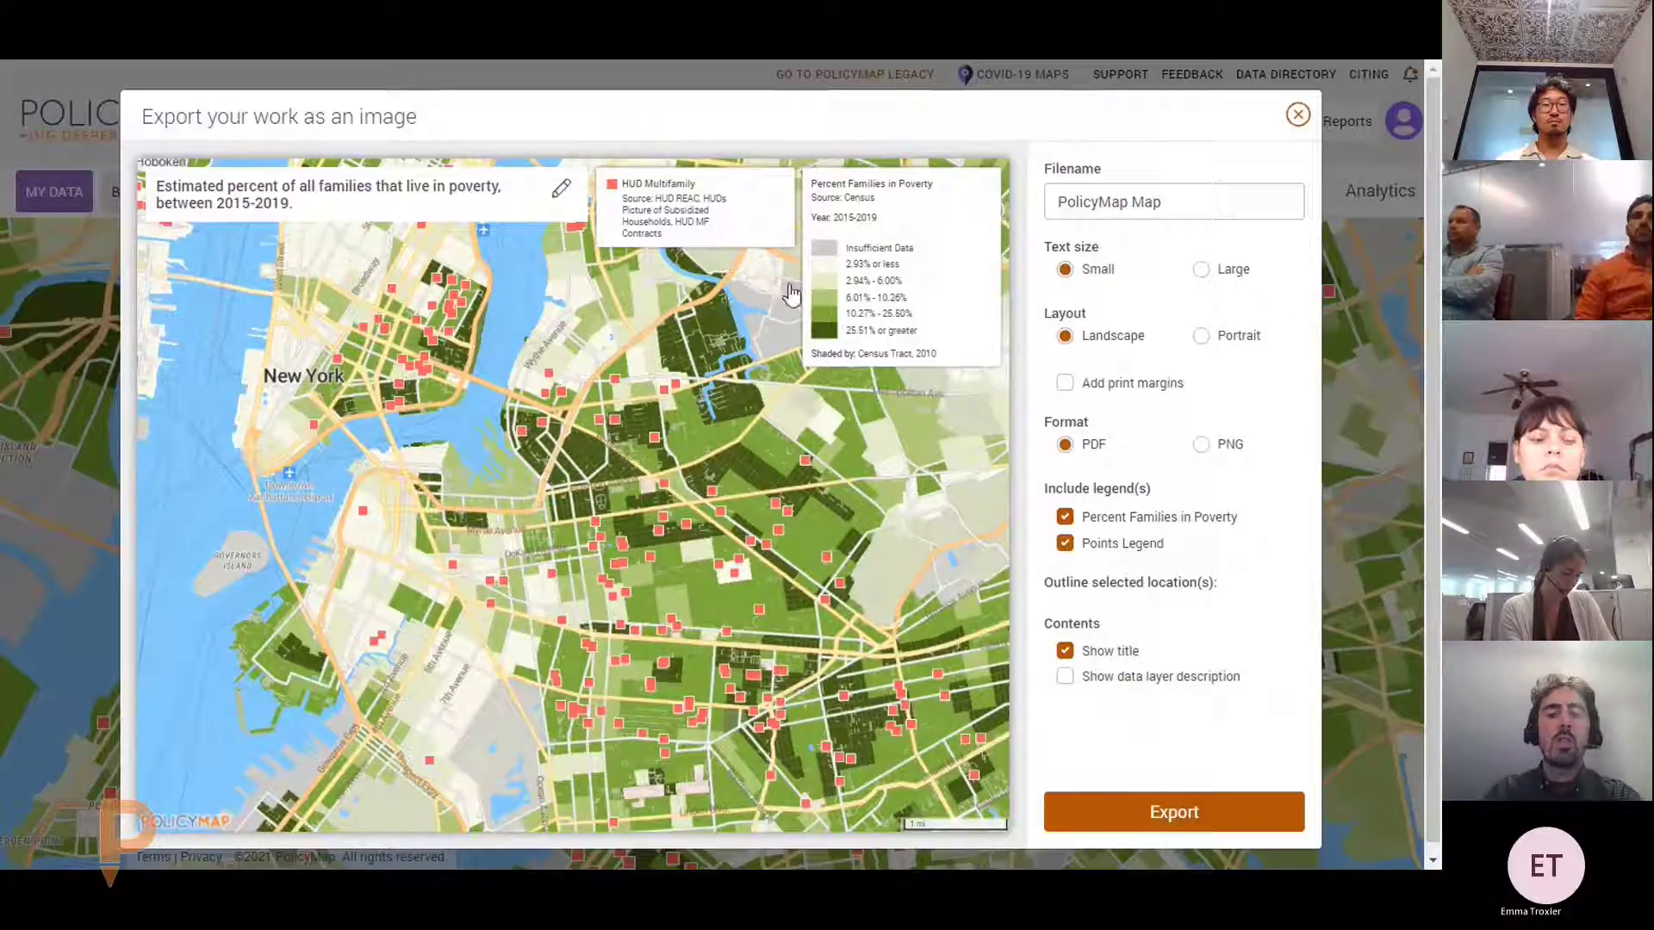
Export the map as a PDF image and dismiss the downloading notice
{"action": "left_click", "coordinate": [1174, 812]}
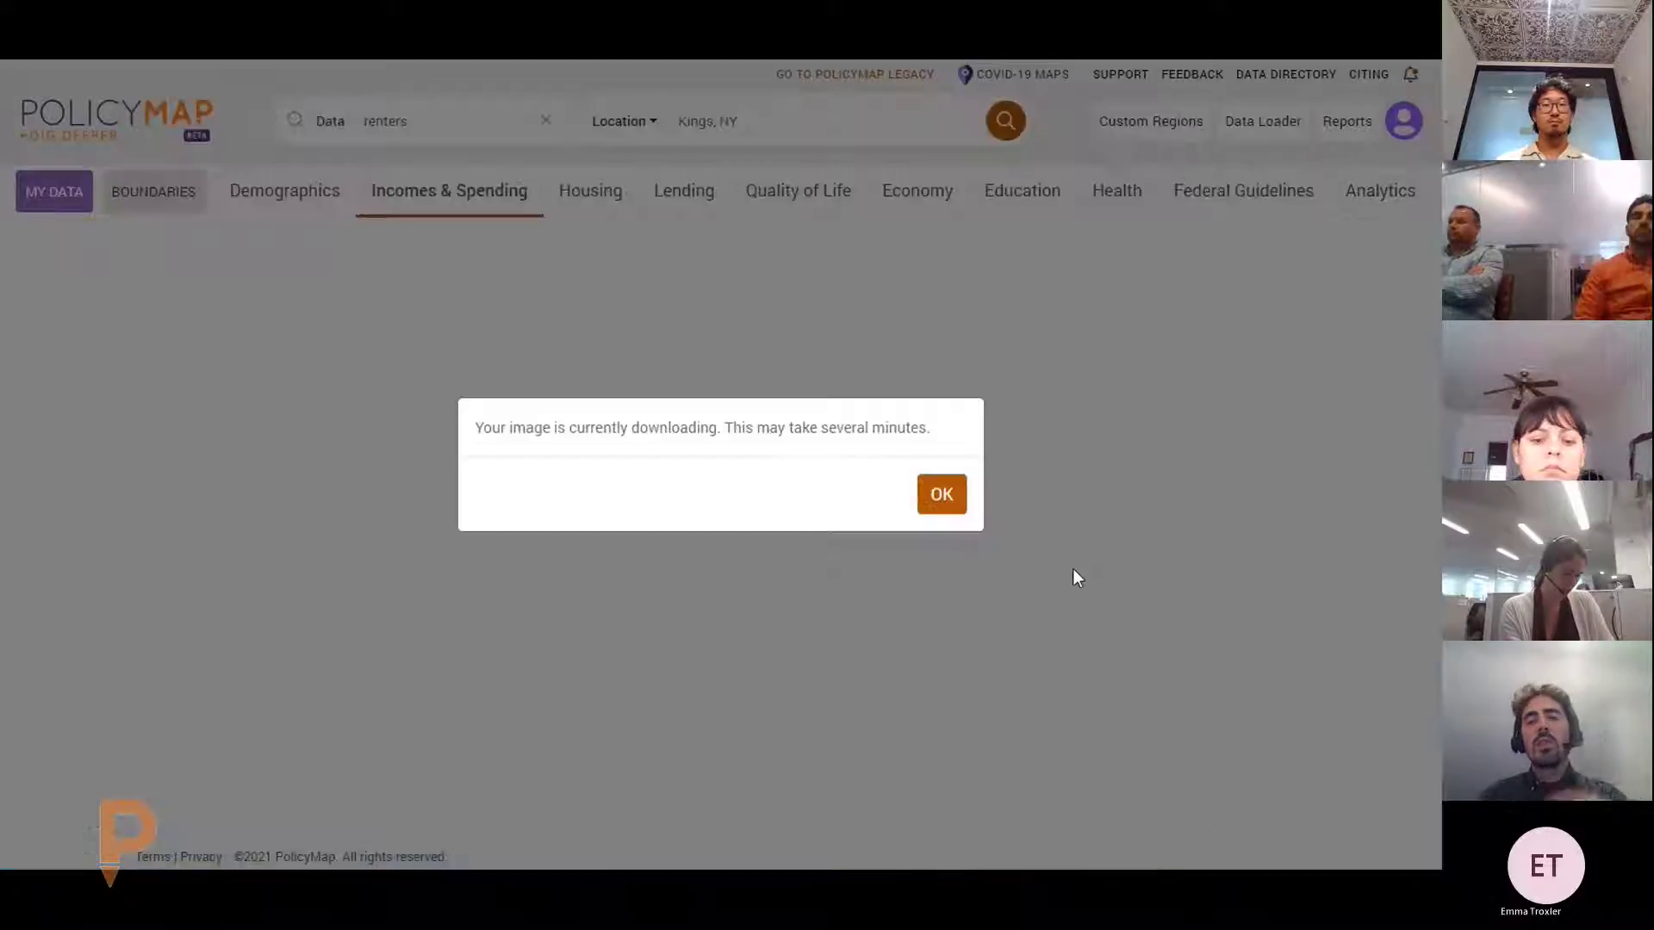
{"action": "left_click", "coordinate": [947, 493]}
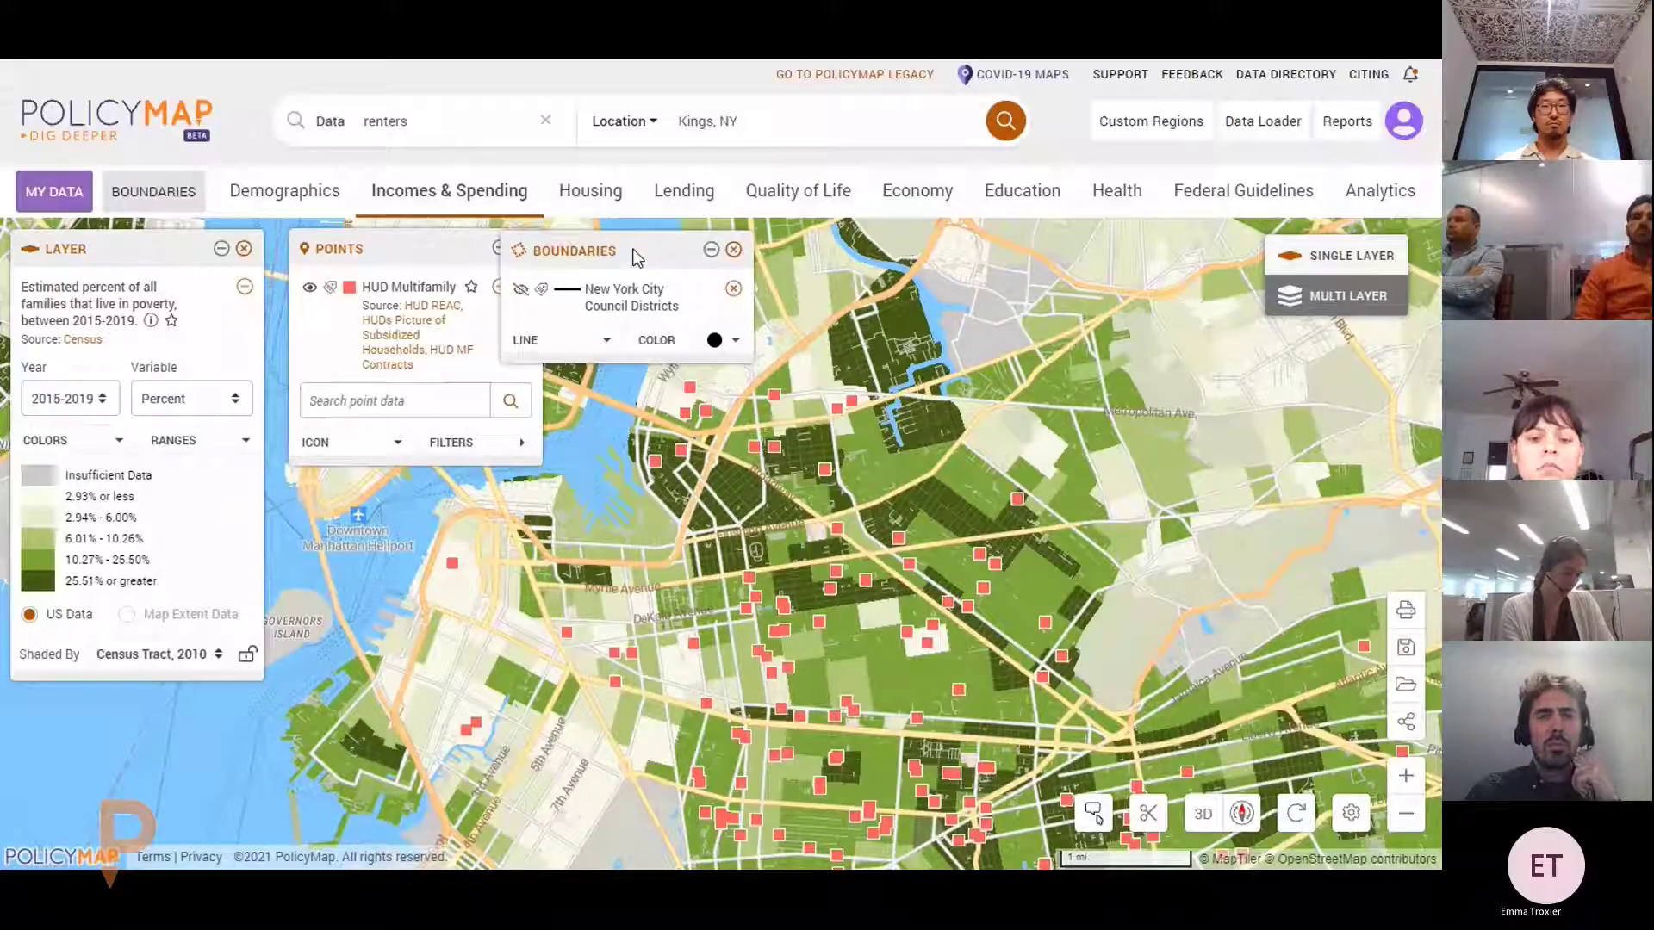
Move the Boundaries legend aside and remove the City Council Districts layer
{"action": "left_click_drag", "start_coordinate": [633, 258], "coordinate": [683, 261]}
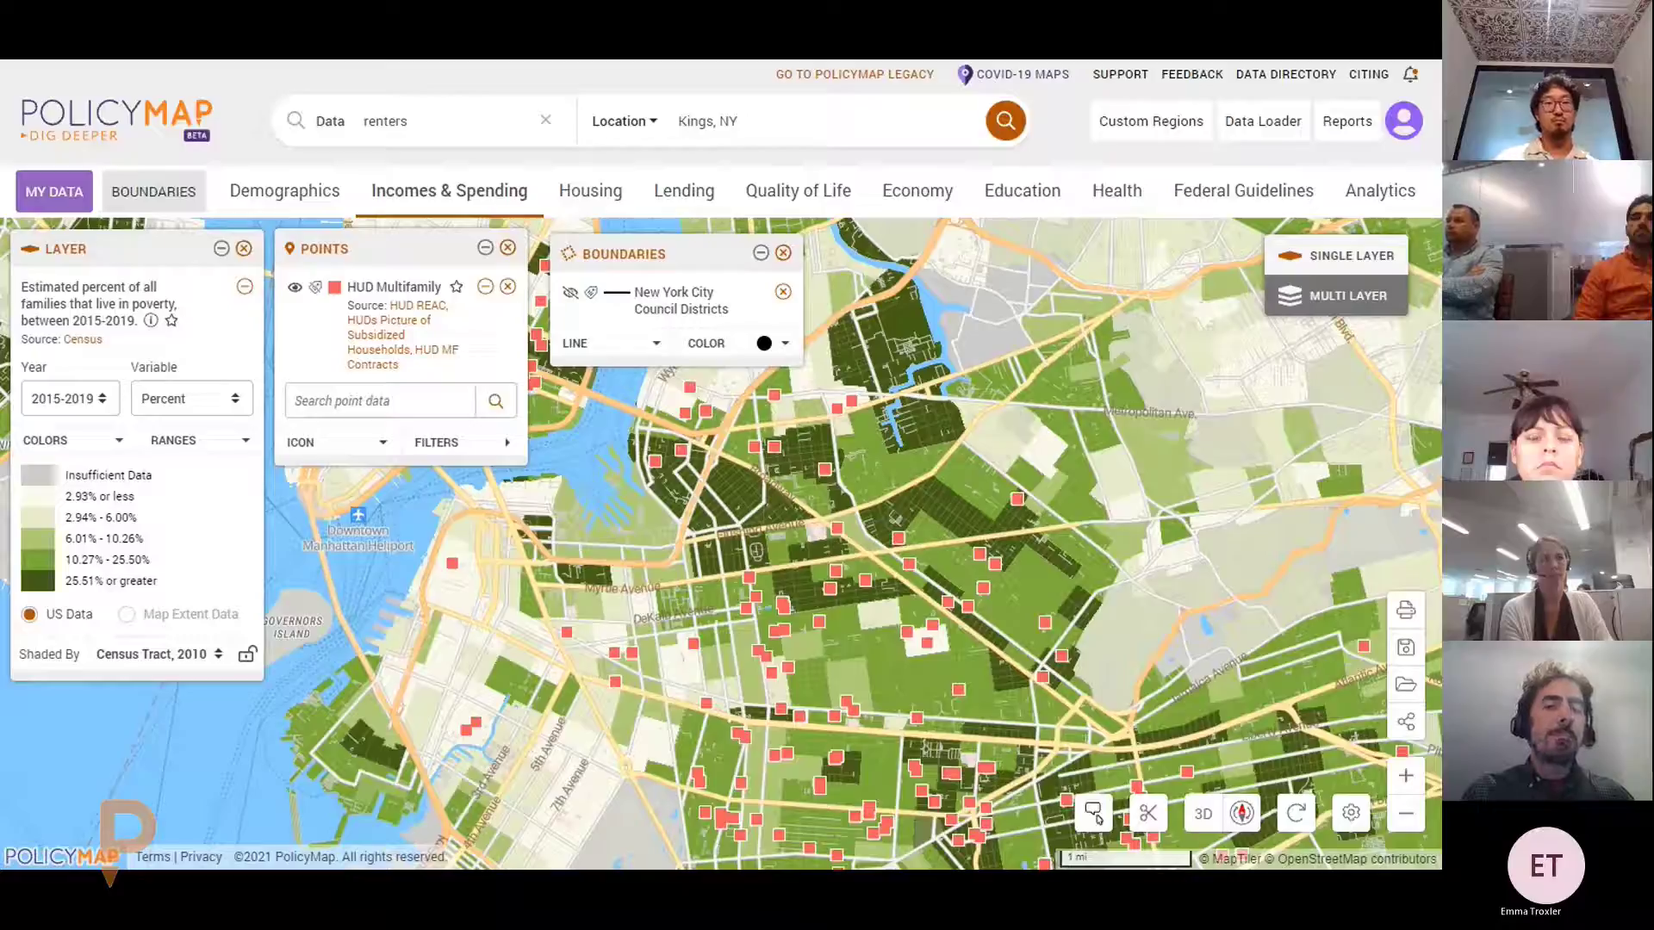
{"action": "left_click", "coordinate": [783, 252]}
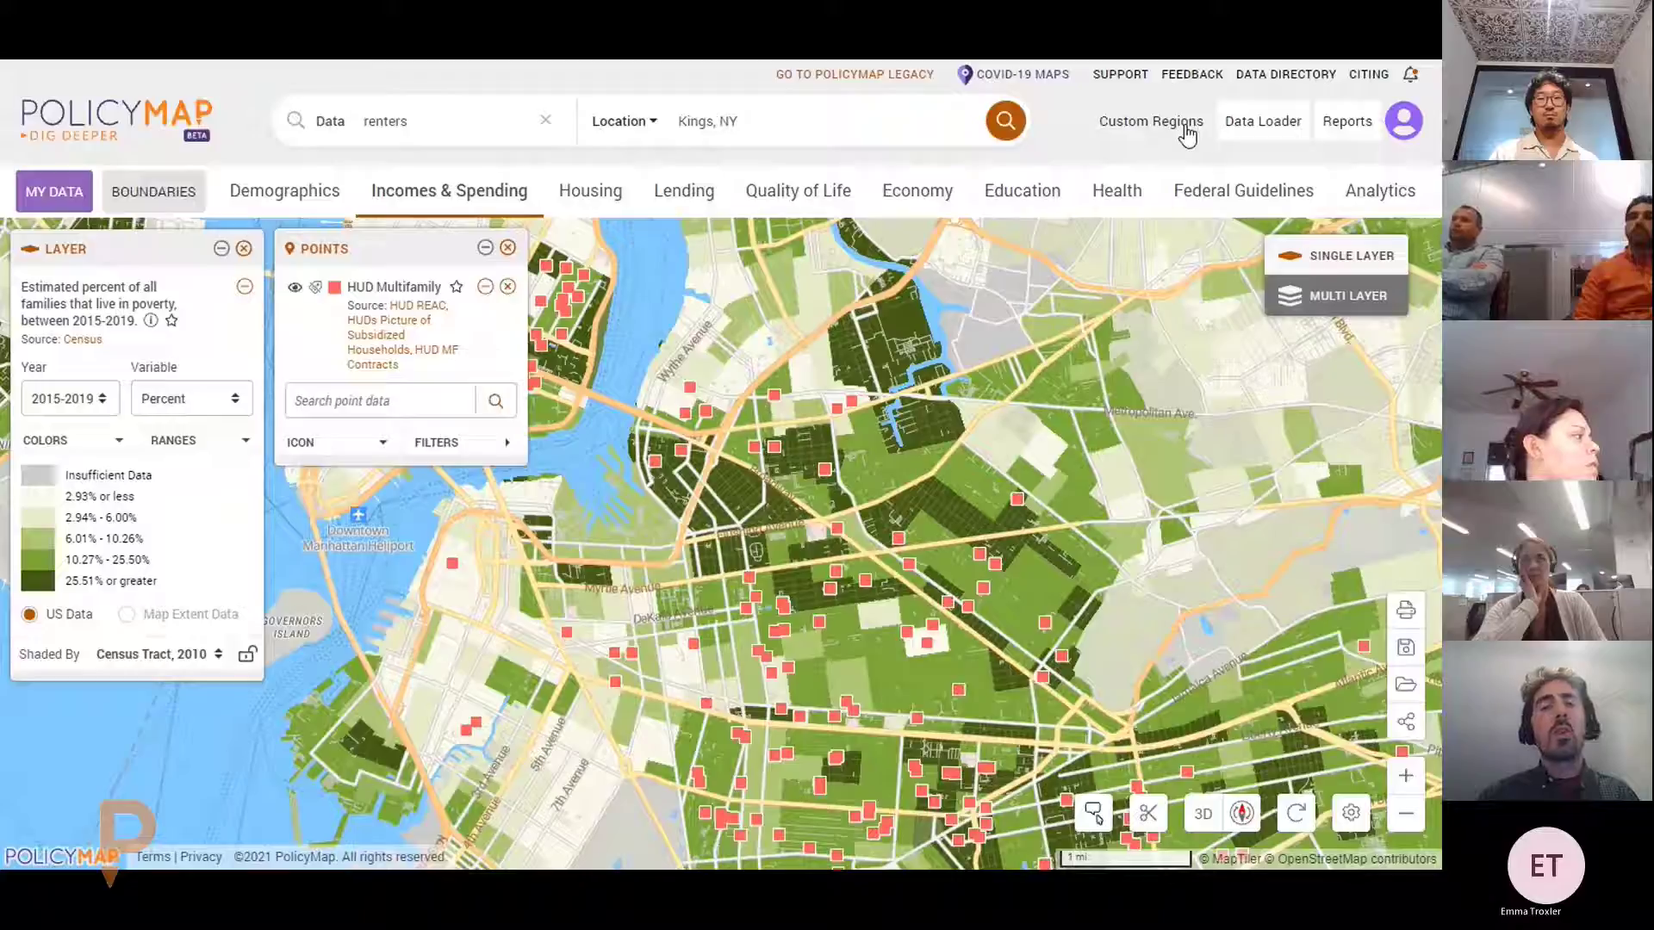
Start a Radius-type custom region to reach the Create Radius Region form
{"action": "left_click", "coordinate": [1157, 123]}
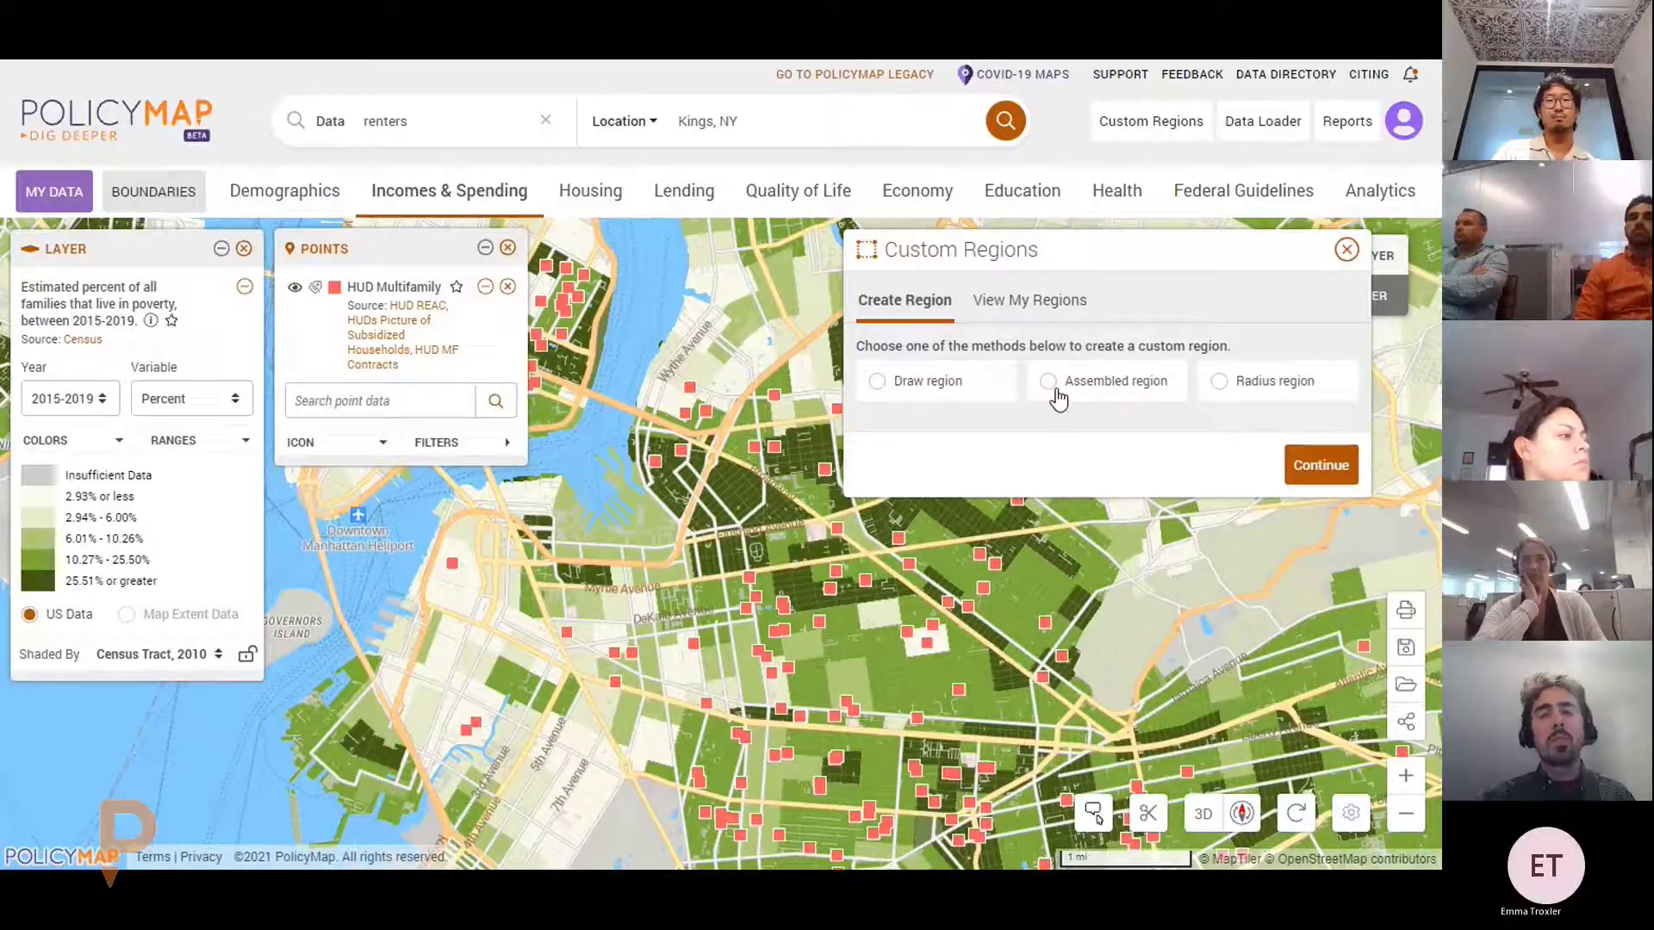
{"action": "left_click", "coordinate": [1219, 382]}
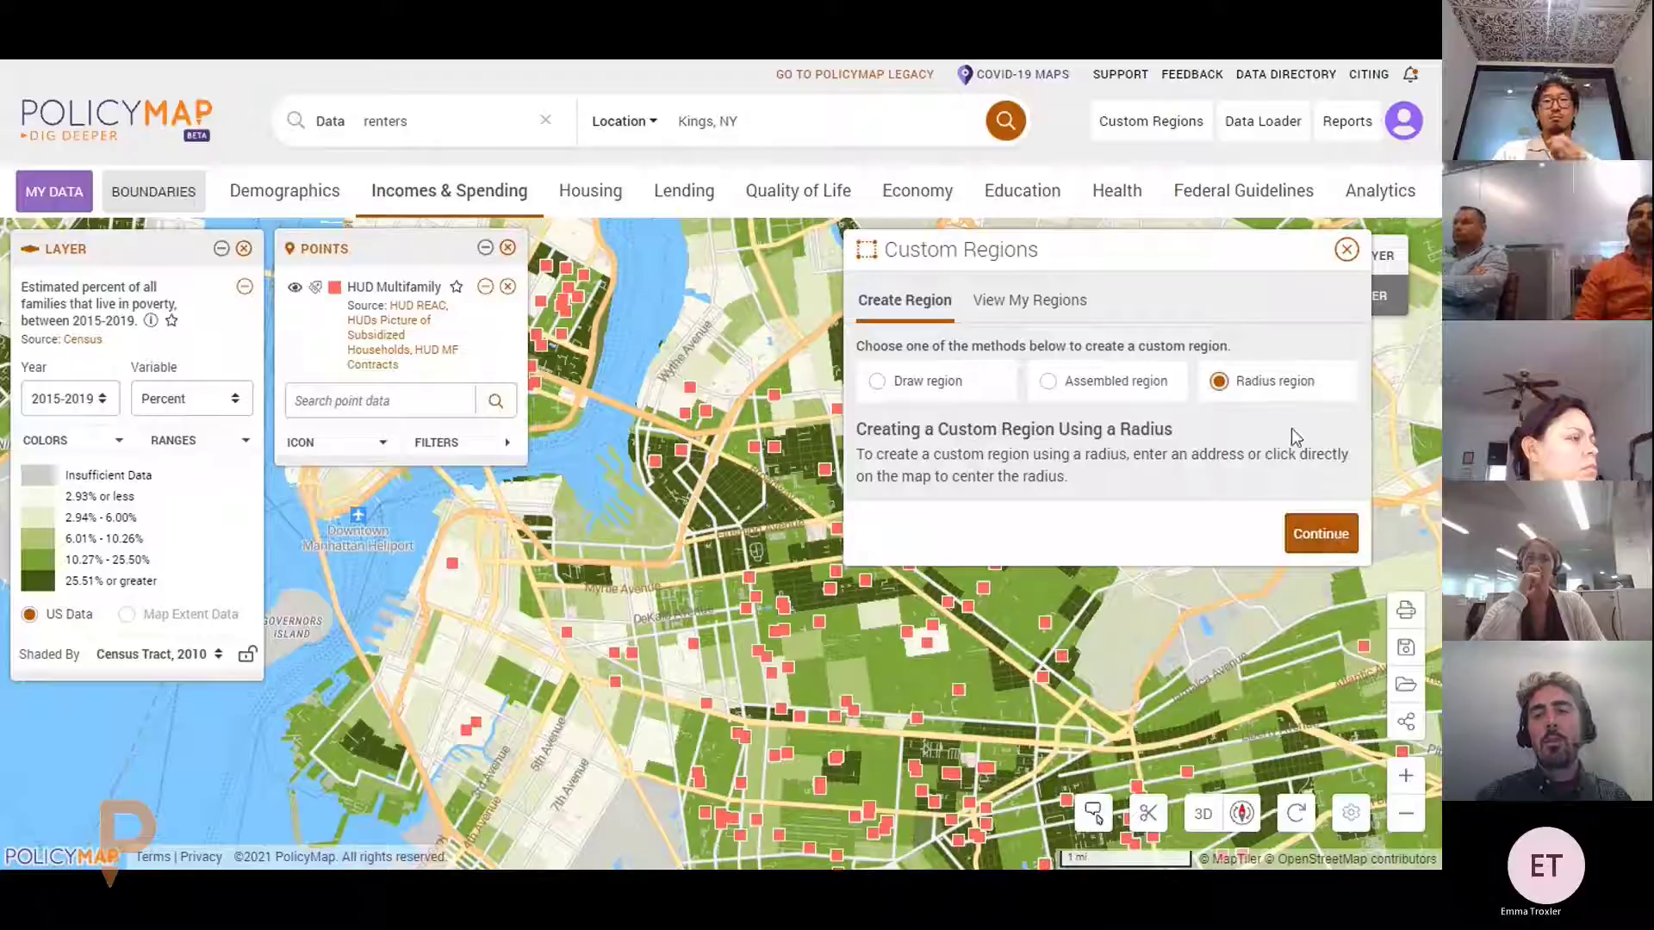
{"action": "left_click", "coordinate": [1340, 541]}
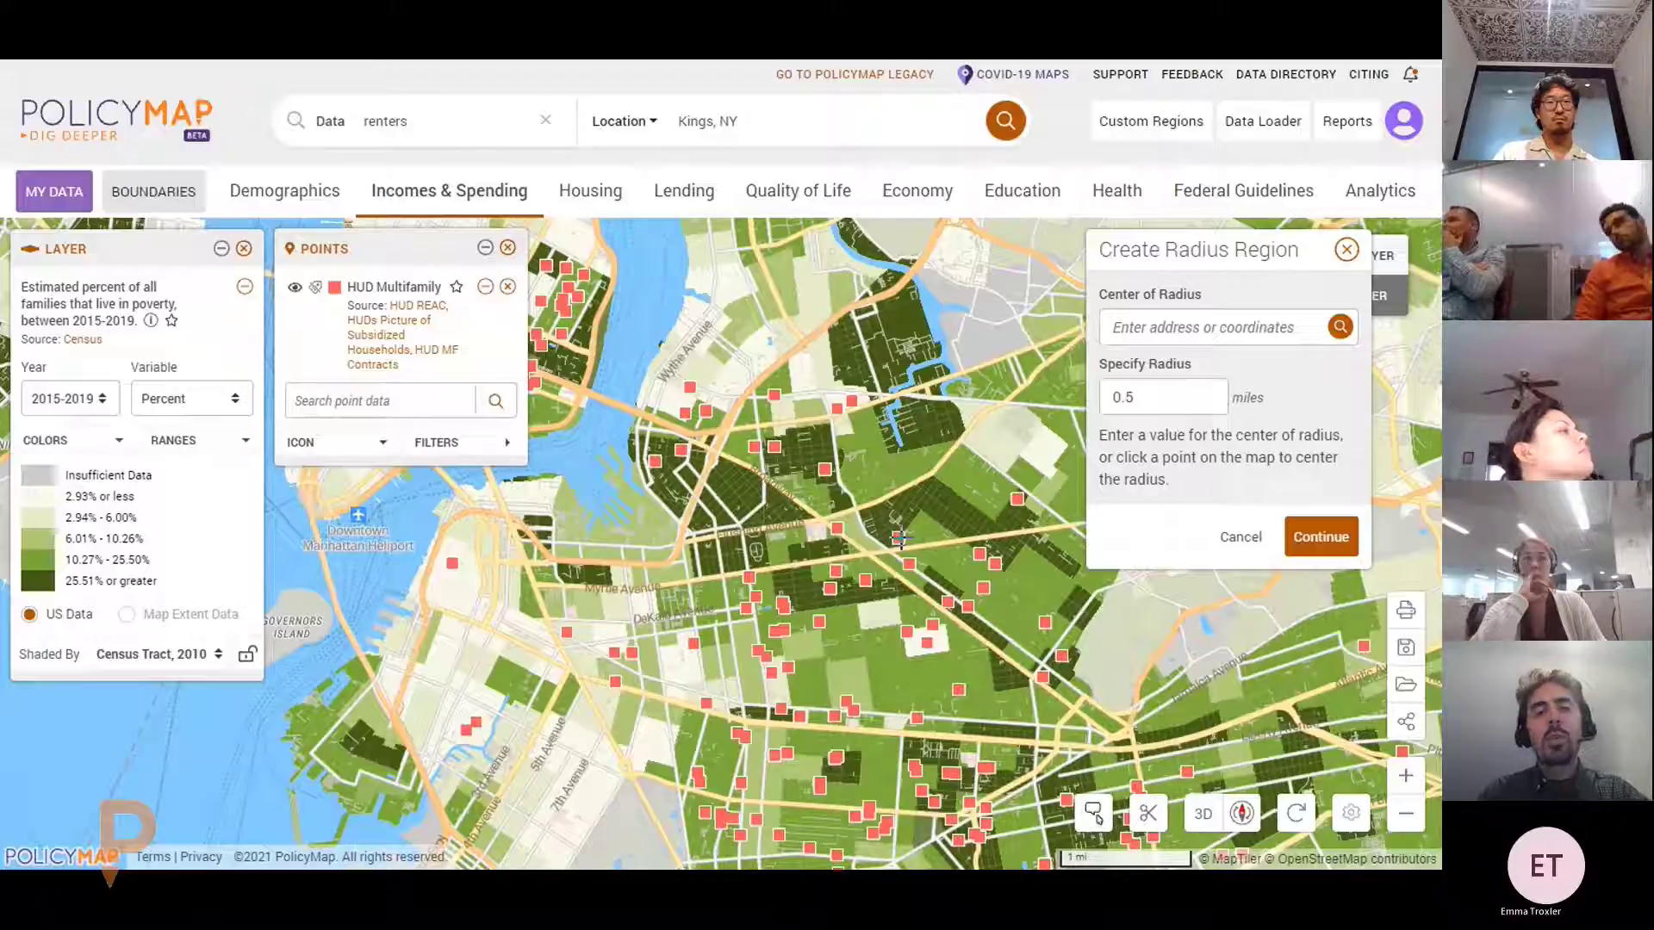
Centre a 1-mile radius on the map, lighten its fill, and save it as 'Radius Around Sample Project'
{"action": "left_click", "coordinate": [900, 538]}
{"action": "double_click", "coordinate": [1123, 397]}
{"action": "type", "text": "1"}
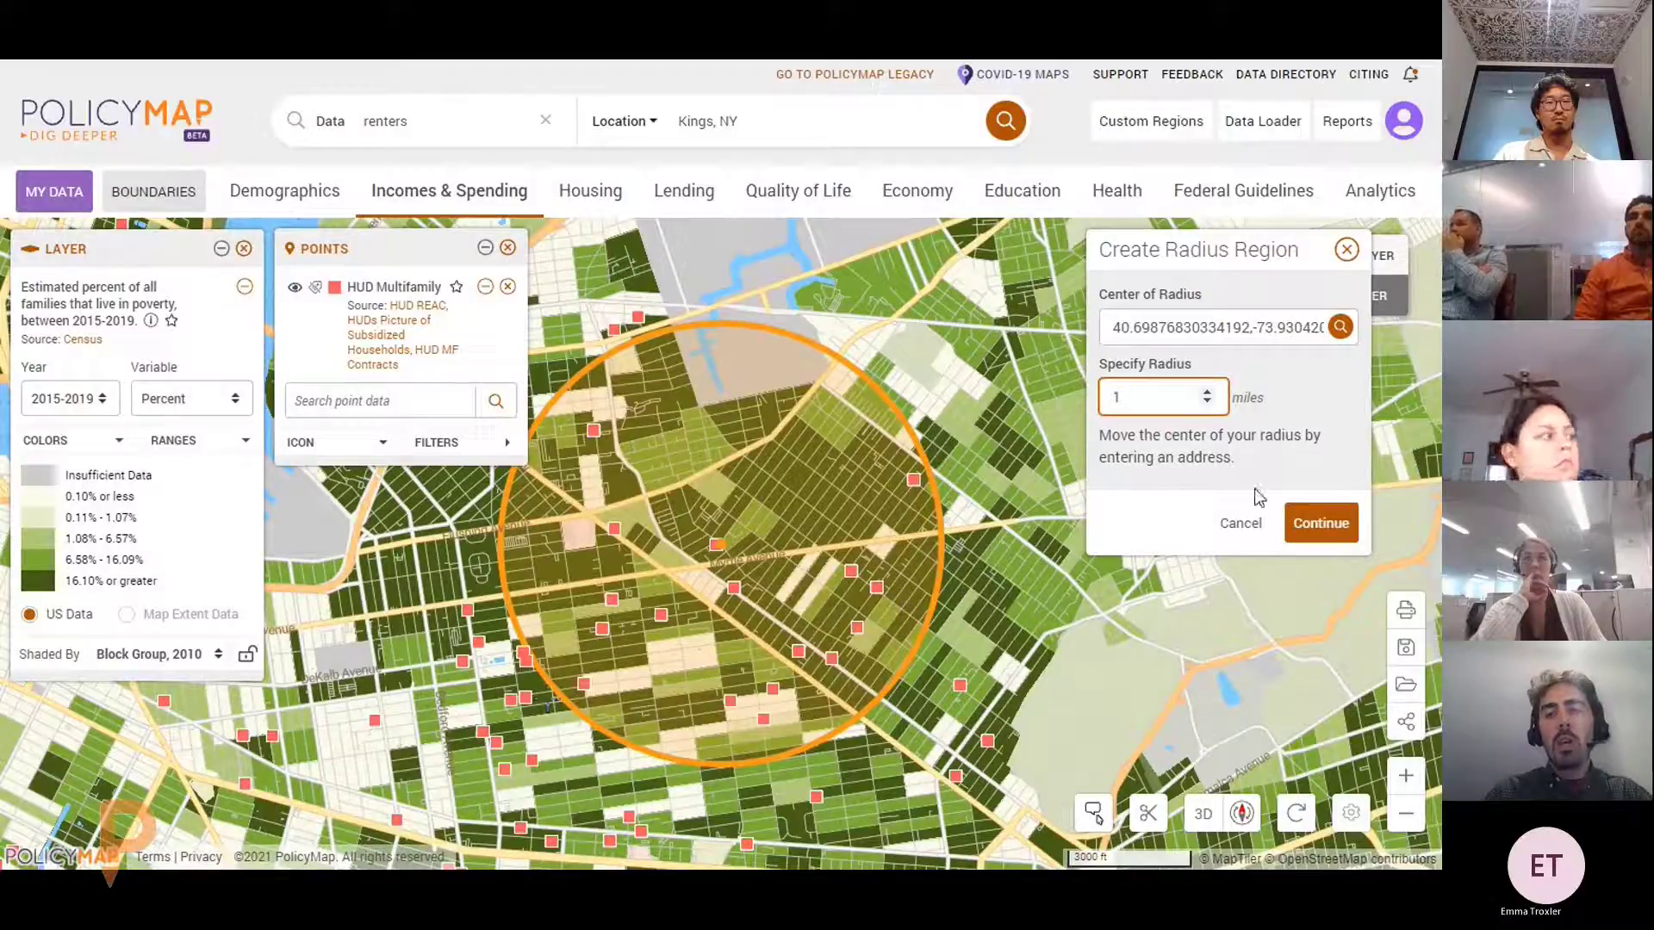
{"action": "left_click", "coordinate": [1324, 523]}
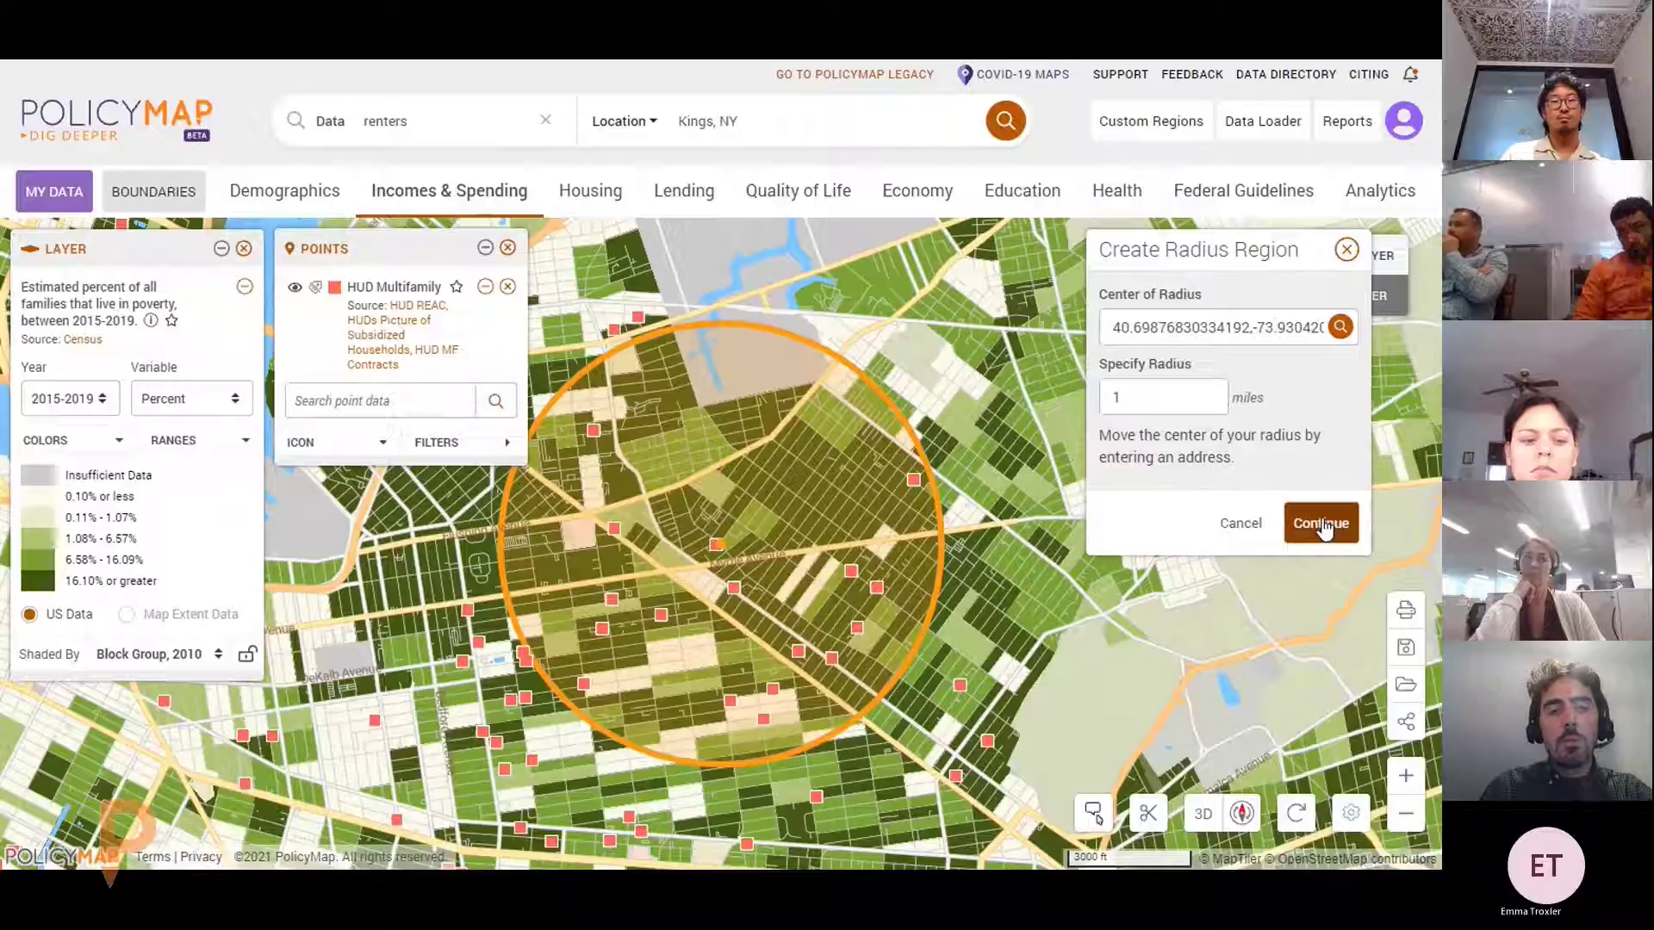
{"action": "left_click", "coordinate": [1320, 524]}
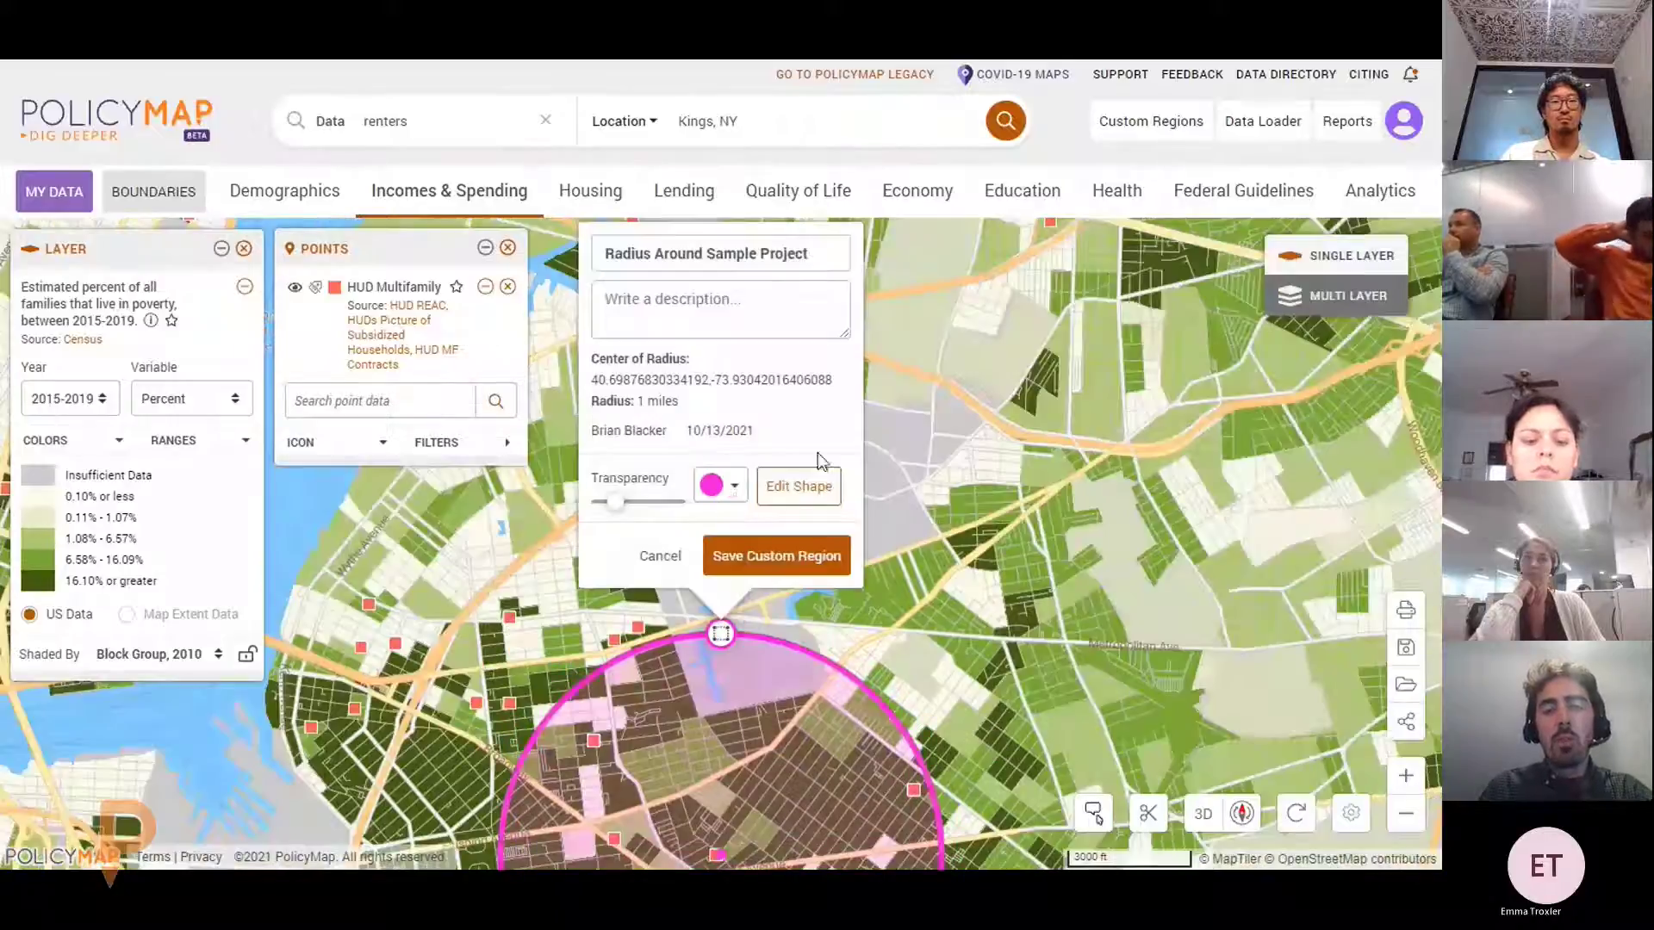
{"action": "mouse_move", "coordinate": [615, 502]}
{"action": "left_mouse_down"}
{"action": "mouse_move", "coordinate": [633, 504]}
{"action": "mouse_move", "coordinate": [599, 512]}
{"action": "left_mouse_up"}
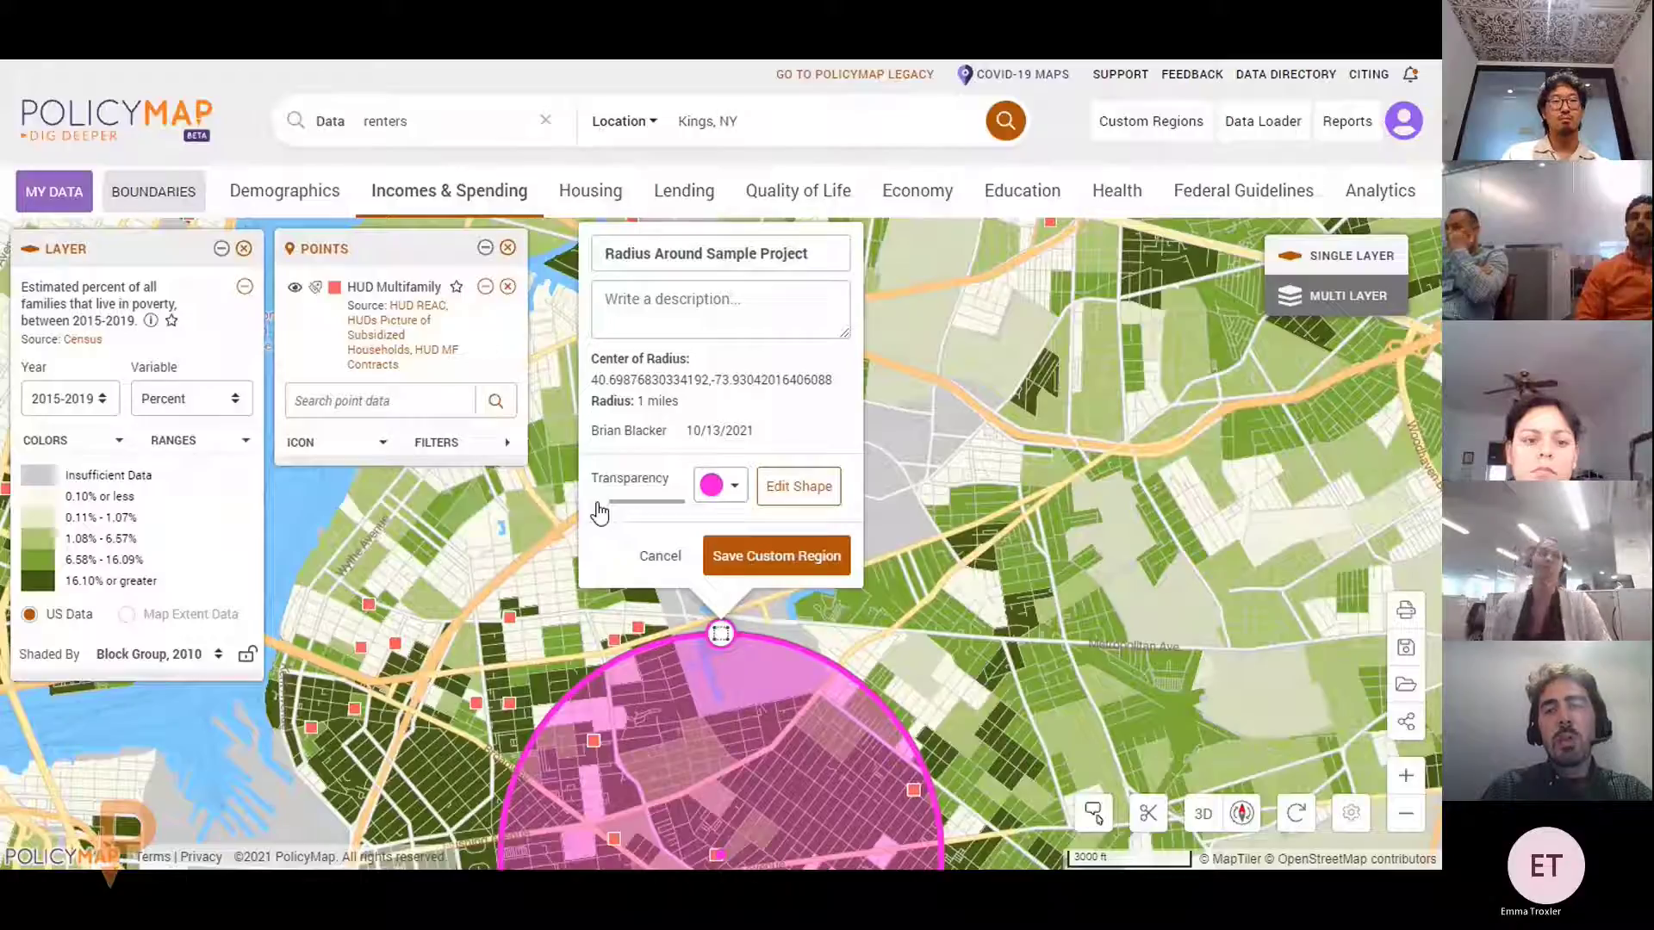
{"action": "left_click", "coordinate": [776, 555]}
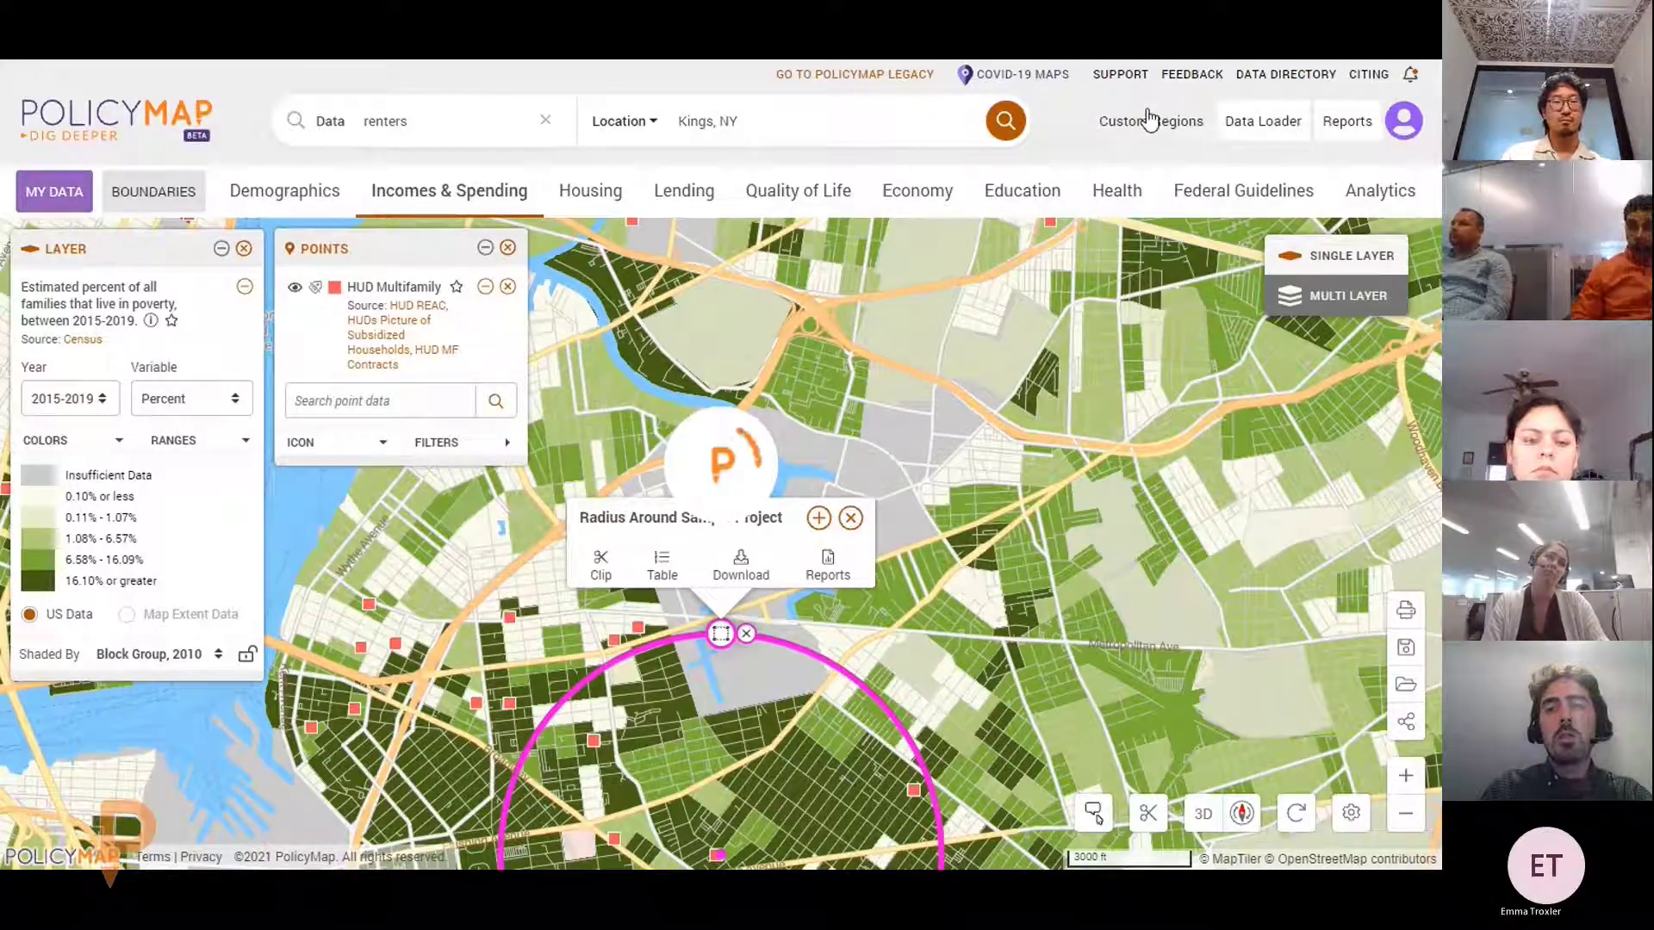
Reopen the saved Radius Around Sample Project region's shape and keep its 1-mile radius
{"action": "left_click", "coordinate": [1163, 120]}
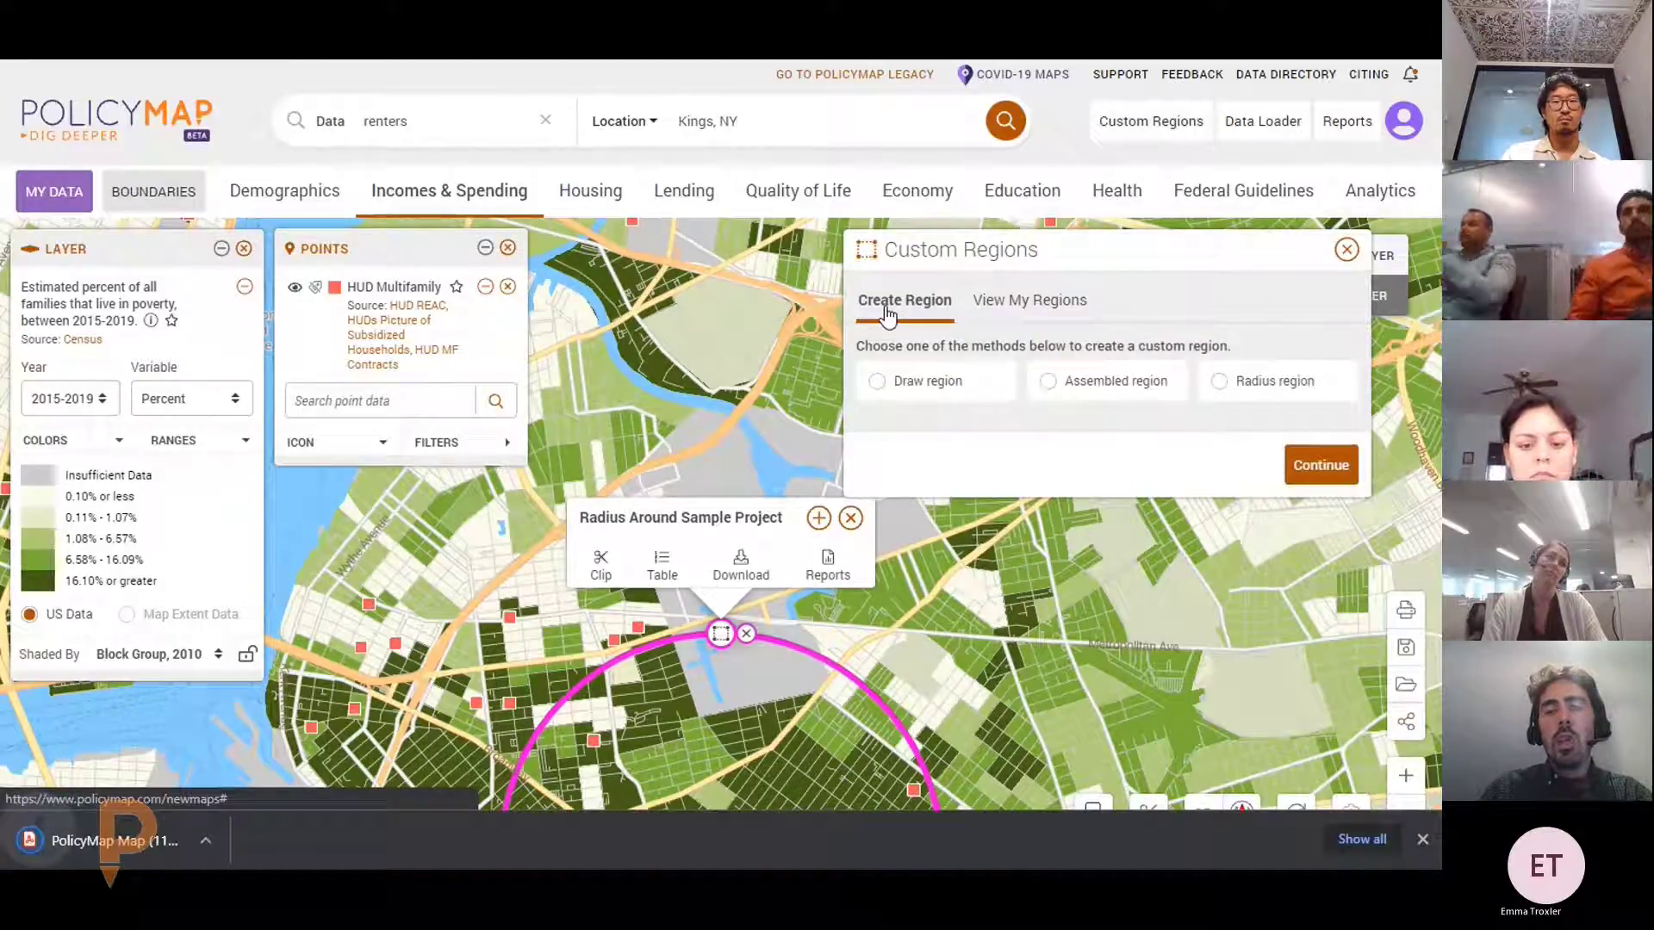
{"action": "left_click", "coordinate": [1026, 303]}
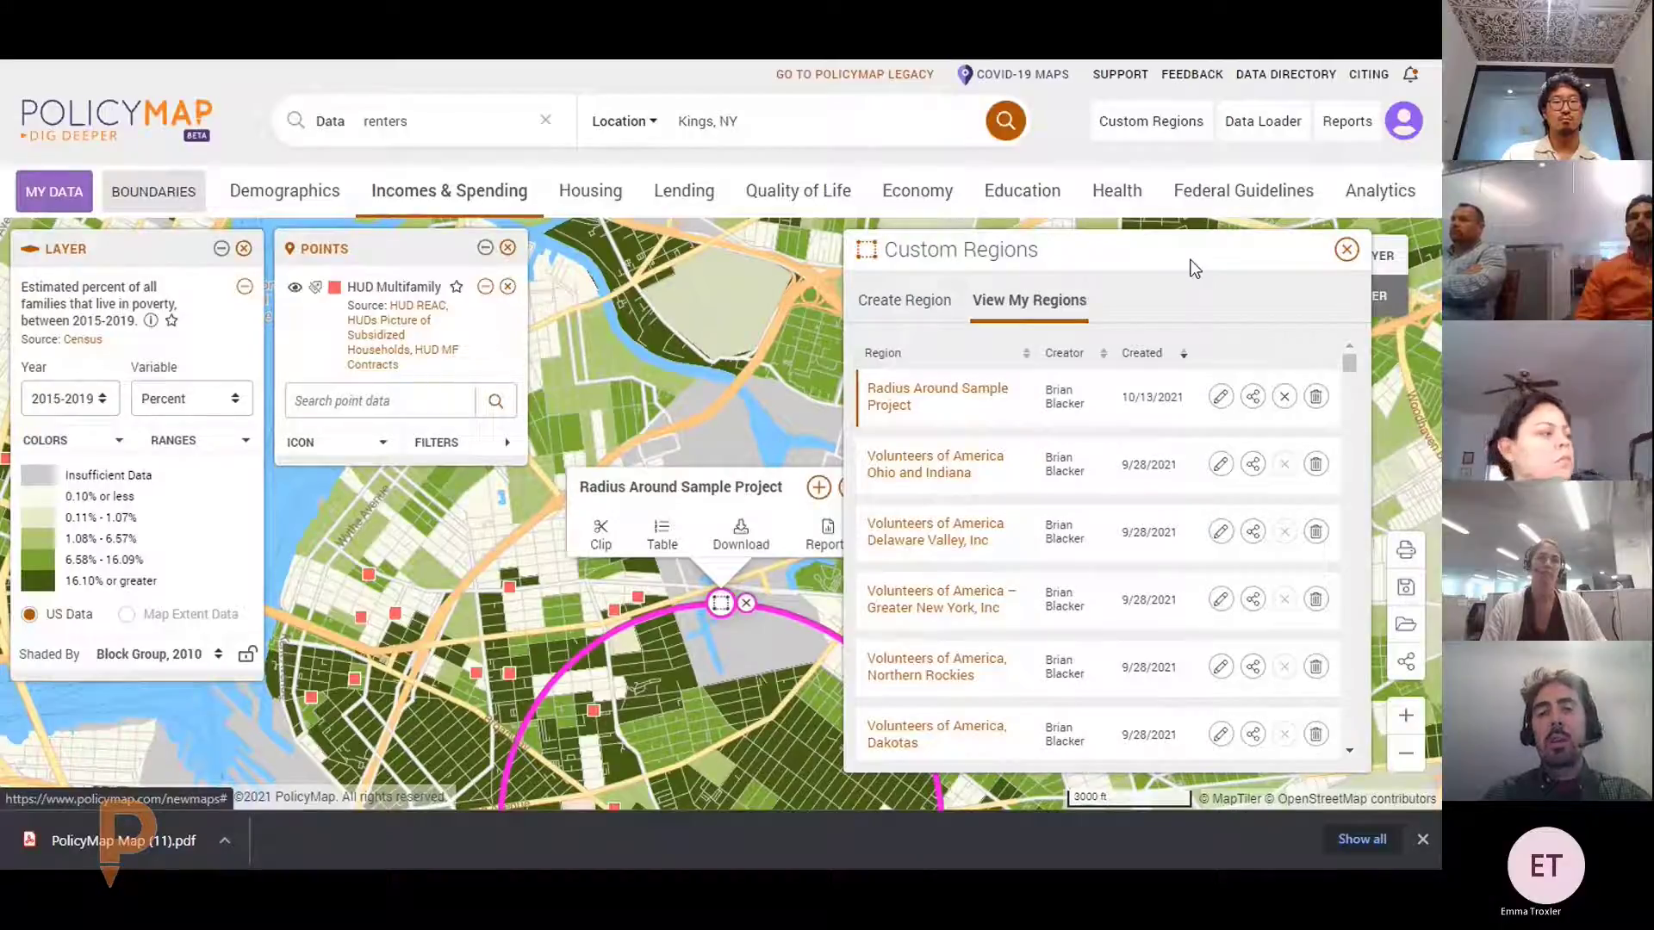
{"action": "left_click", "coordinate": [1220, 409]}
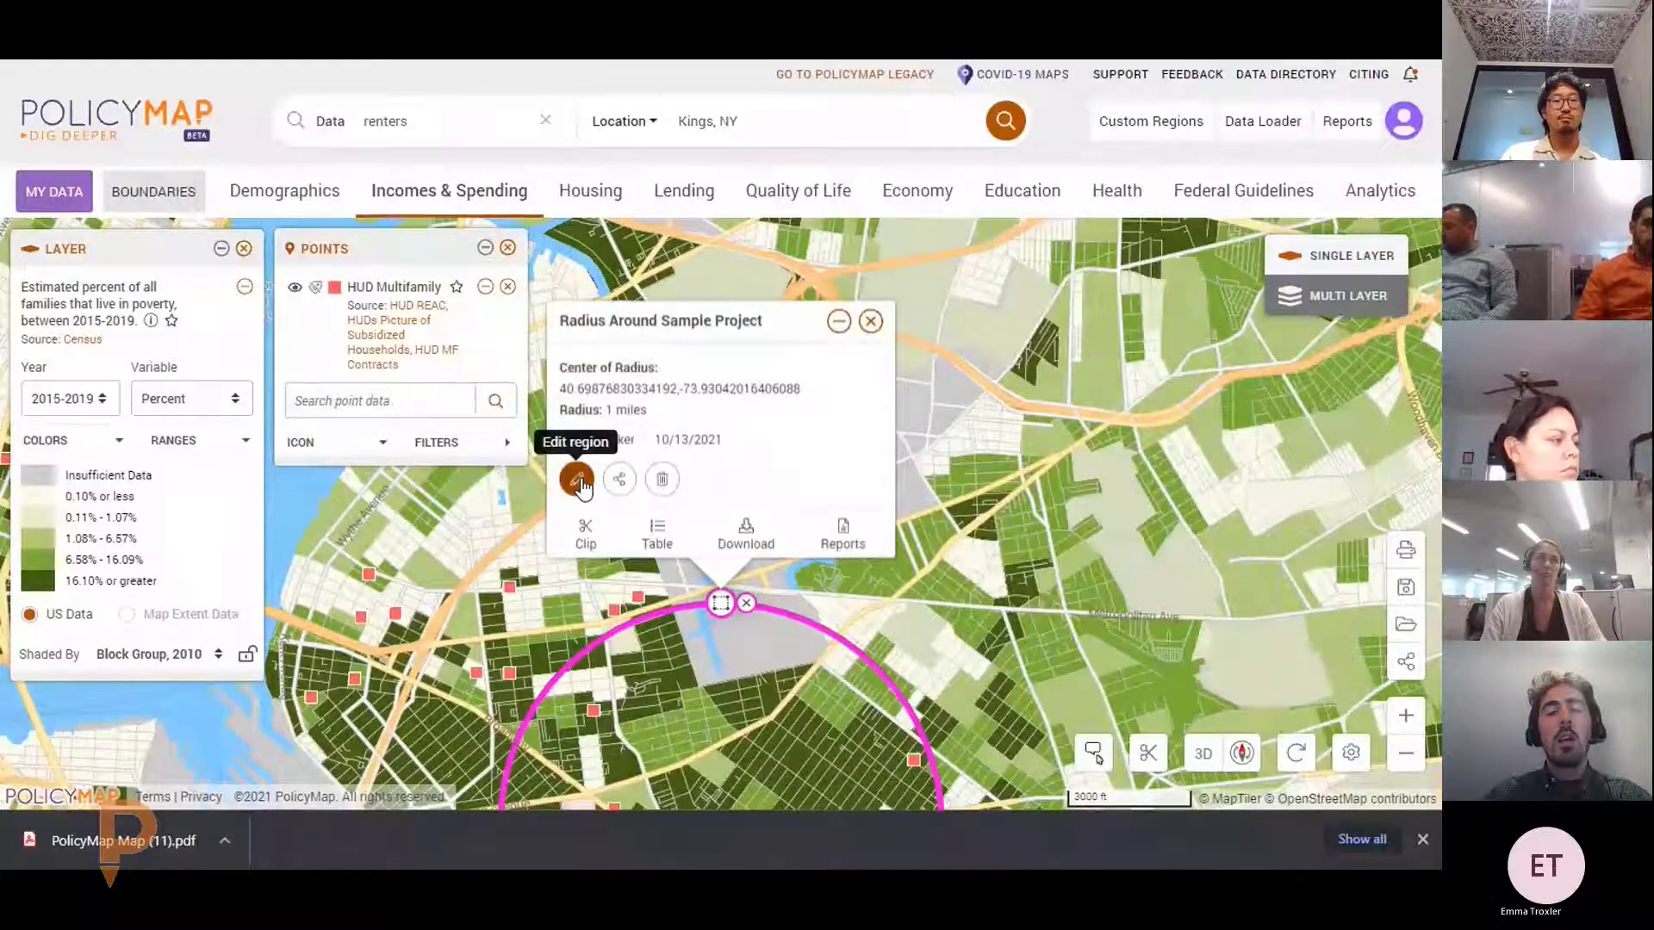
{"action": "left_click", "coordinate": [572, 473]}
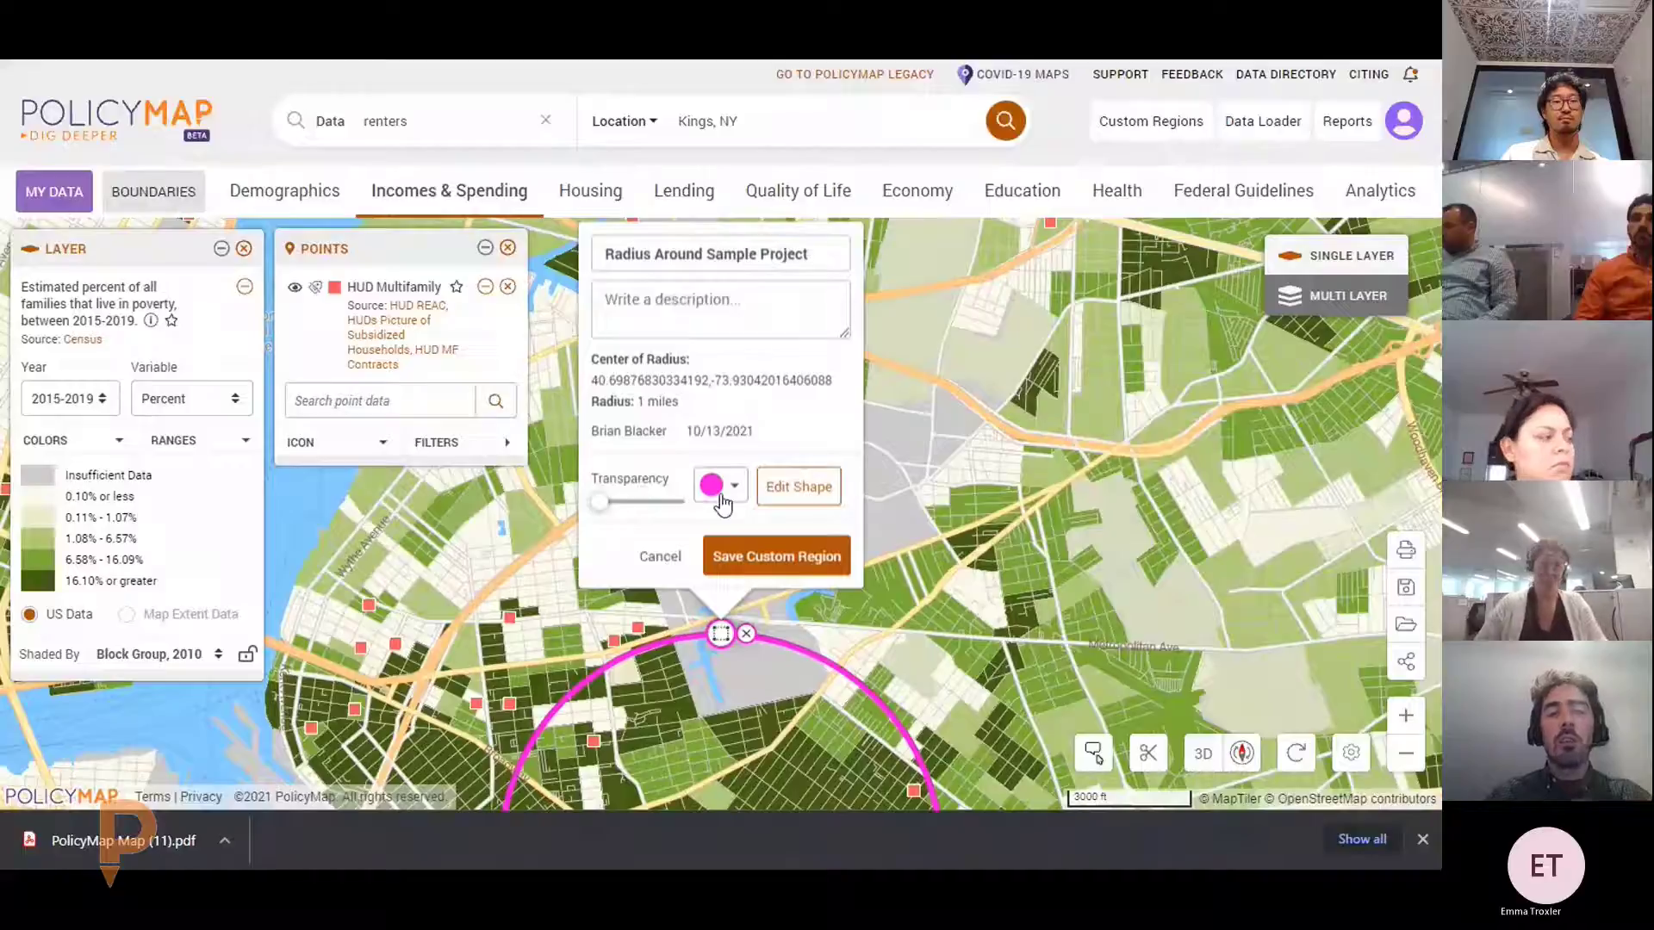
{"action": "left_click", "coordinate": [828, 499]}
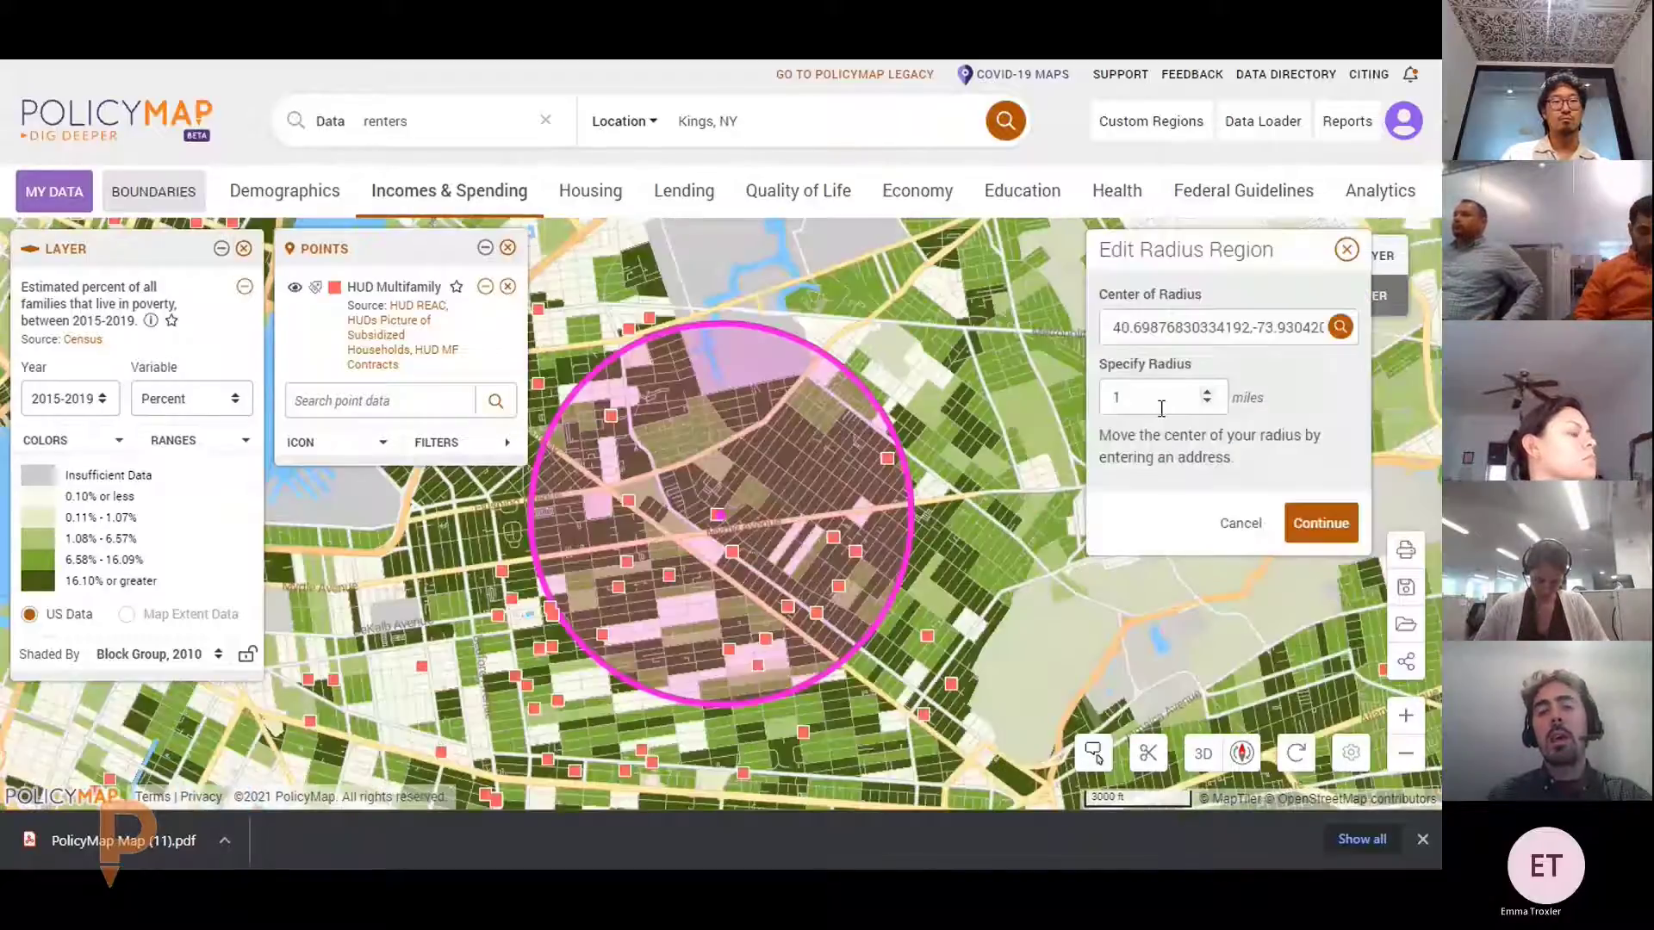
{"action": "left_click", "coordinate": [1319, 523]}
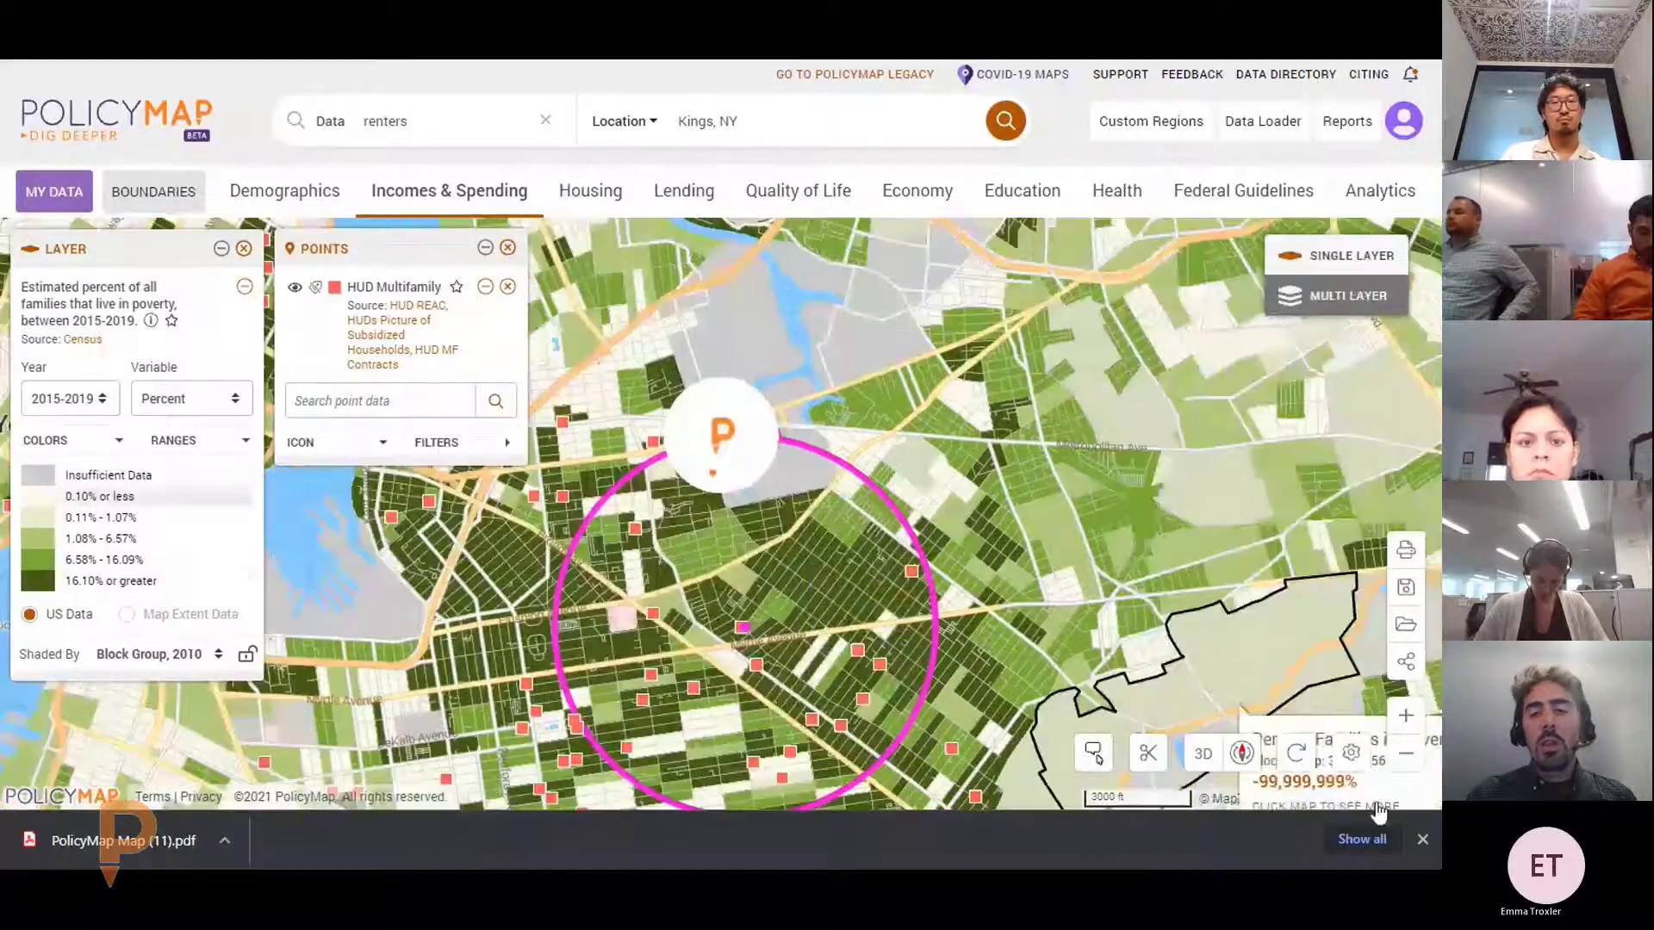
Show the Radius Around Sample Project centre coordinates and 1-mile radius, cancelling the Share Region form
{"action": "left_click", "coordinate": [1423, 838]}
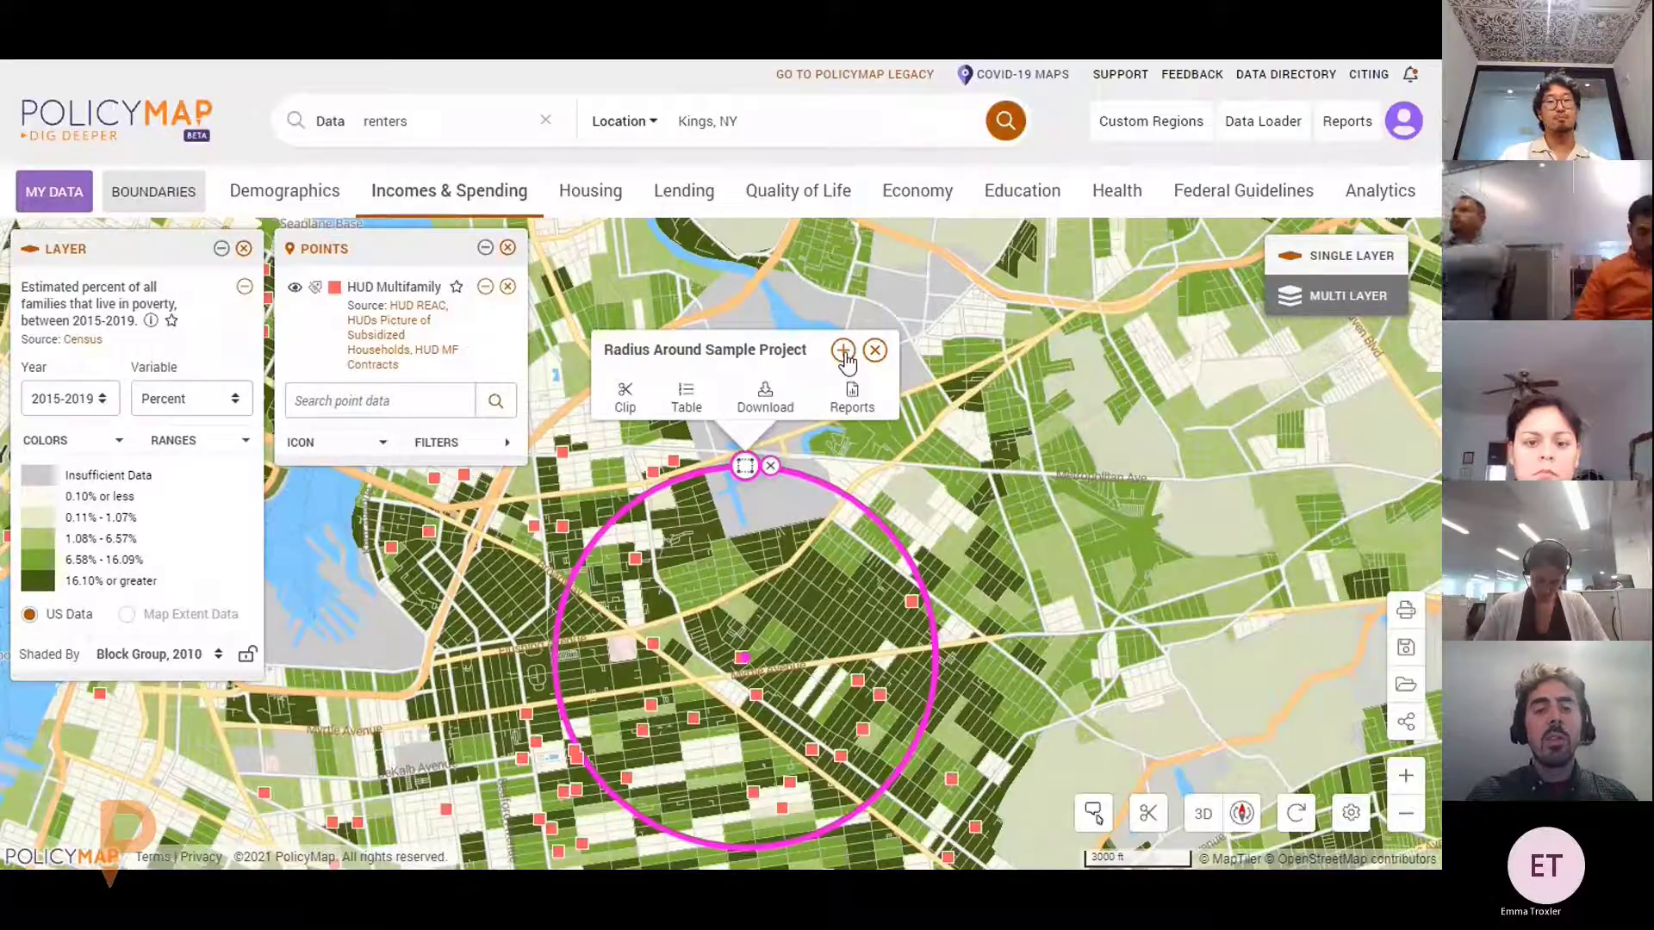
{"action": "left_click", "coordinate": [843, 351]}
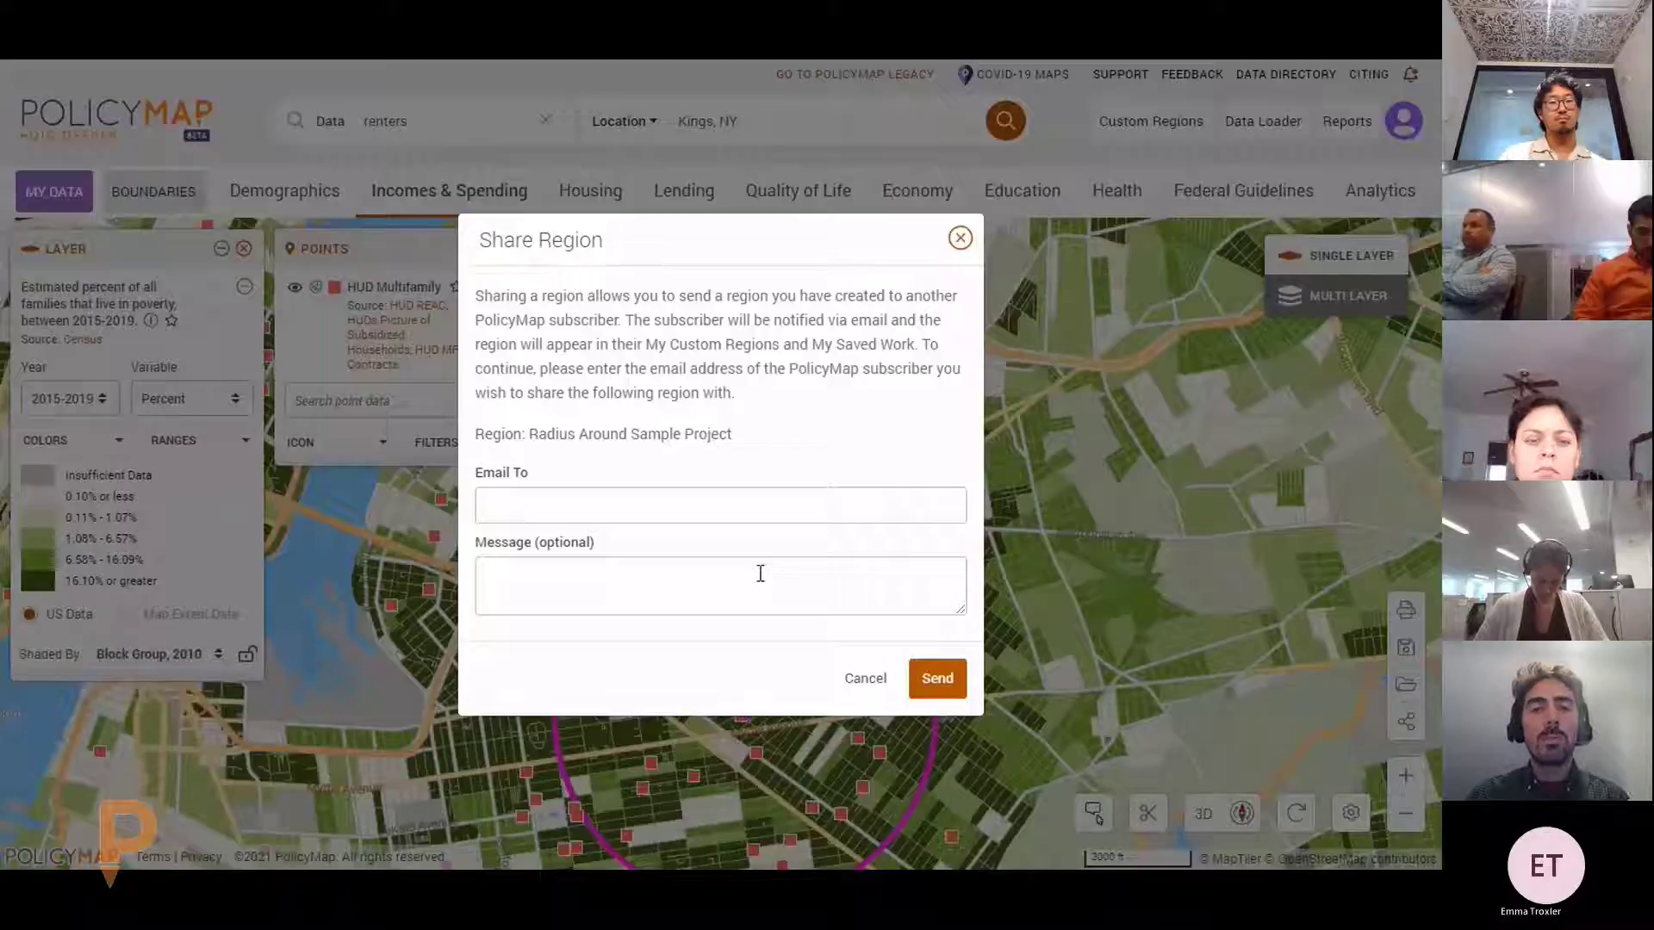
{"action": "left_click", "coordinate": [864, 679]}
{"action": "mouse_move", "coordinate": [831, 649]}
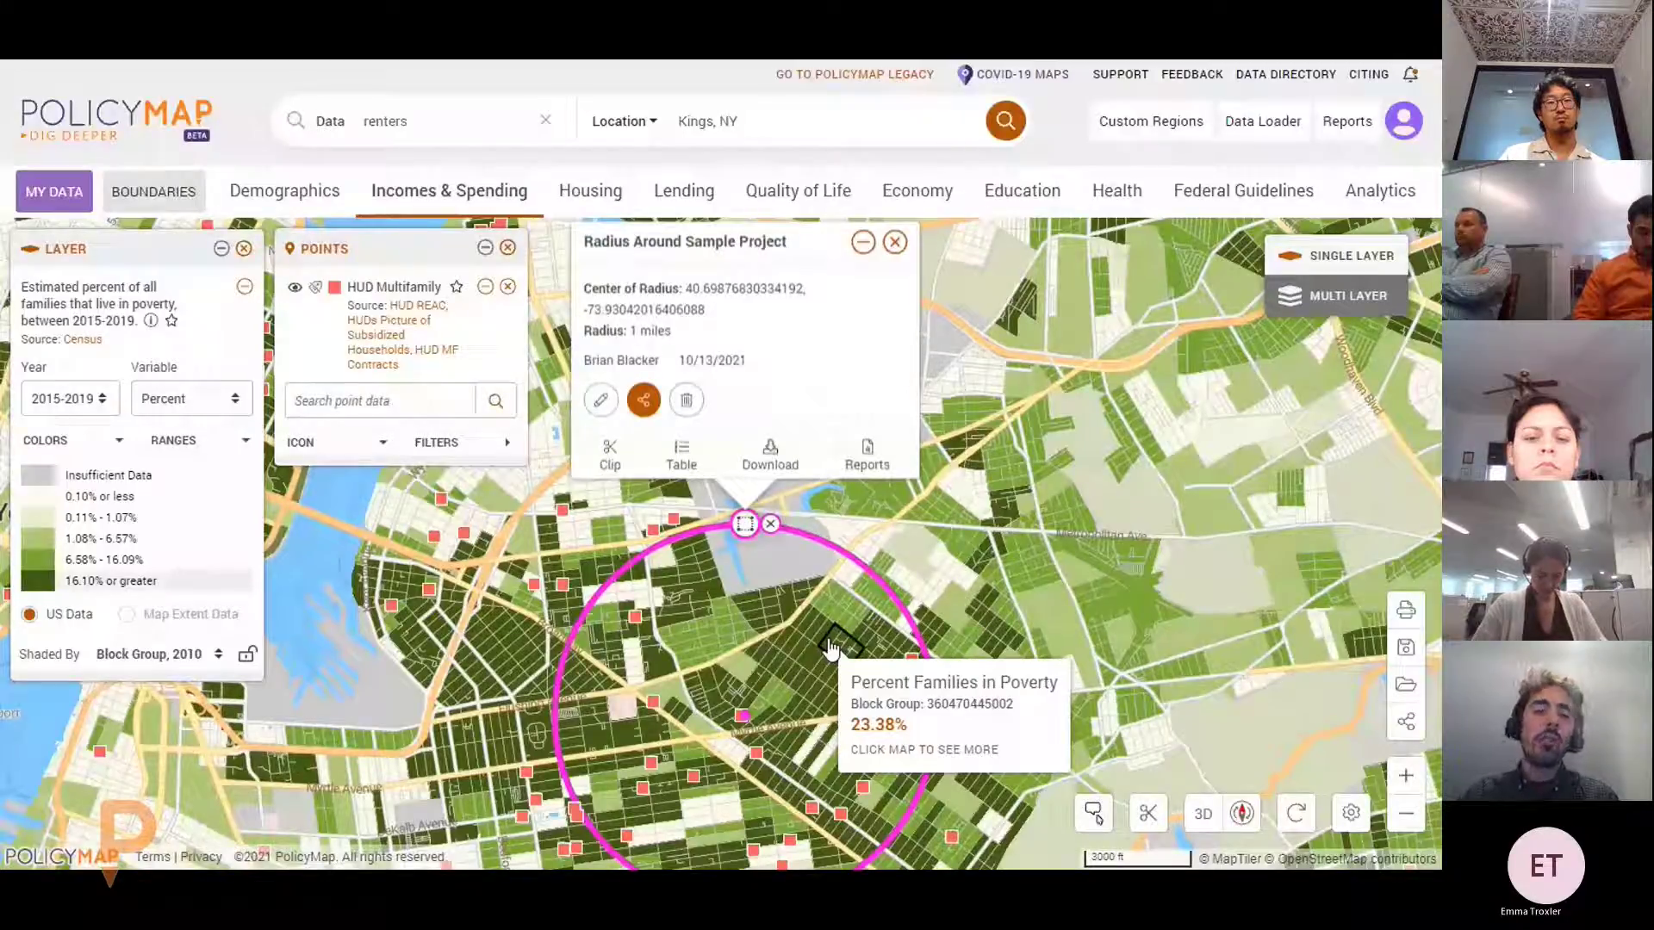
Clip the map to the radius circle, then unclip and tabulate its 17 HUD Multifamily properties
{"action": "left_click", "coordinate": [610, 454]}
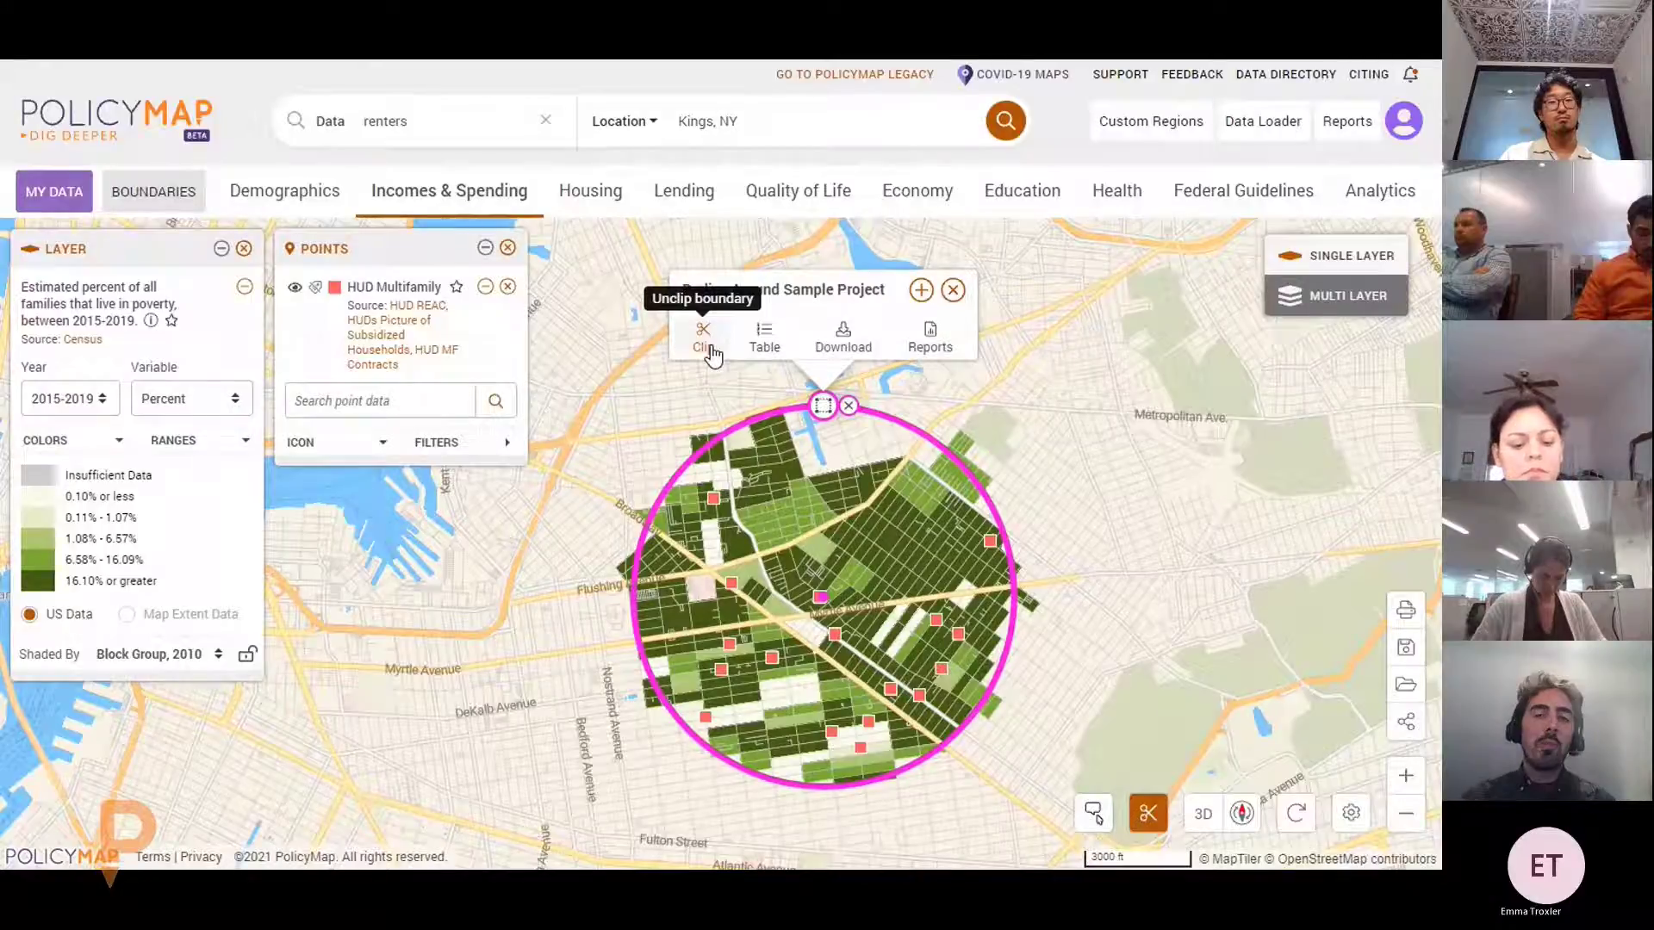
{"action": "left_click", "coordinate": [711, 354]}
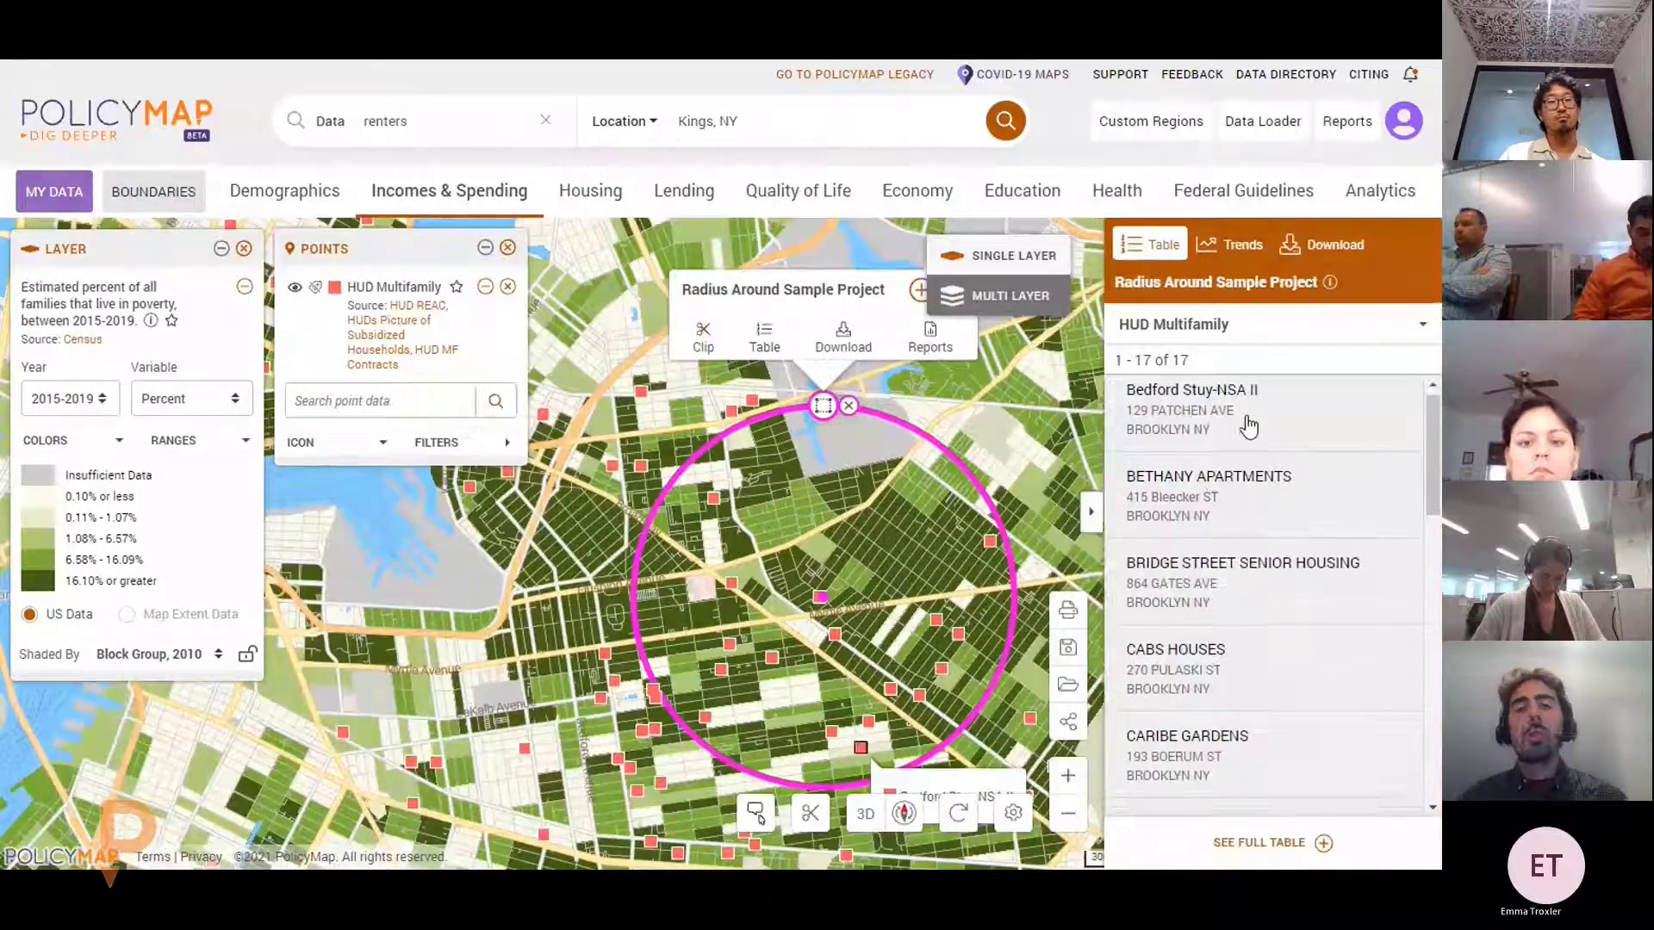
Review the HUD Multifamily table, keep that dataset listed, and bring up the region's reports
{"action": "scroll", "coordinate": [1251, 439], "scroll_direction": "down", "scroll_amount": 3}
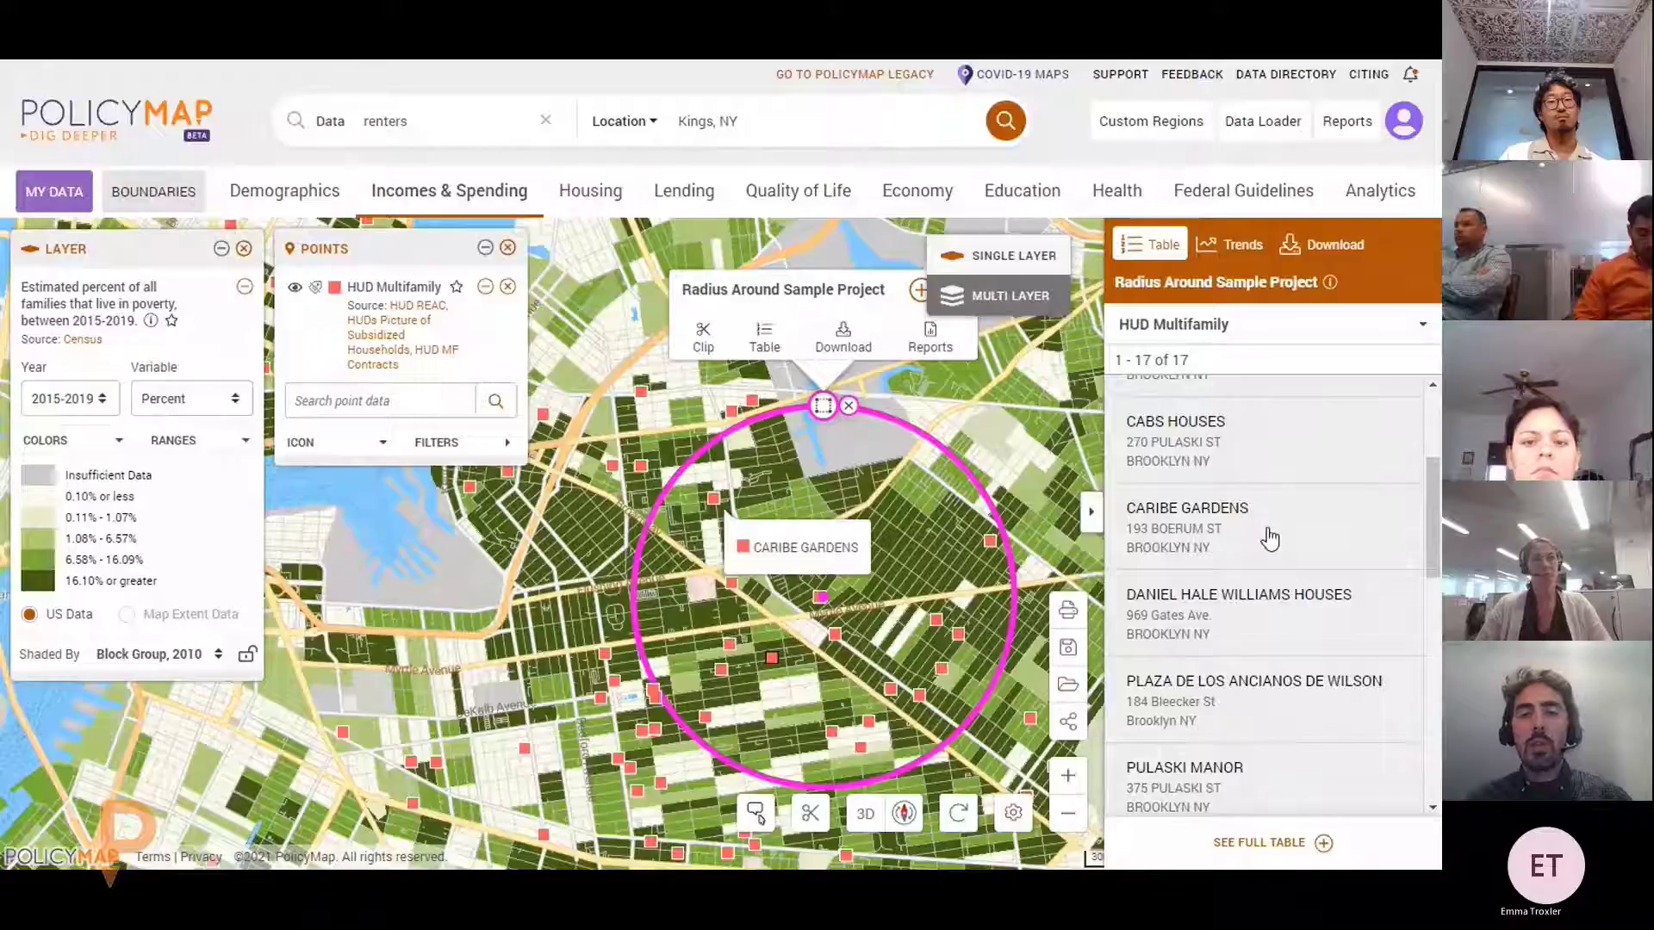
{"action": "scroll", "coordinate": [1299, 482], "scroll_direction": "up", "scroll_amount": 3}
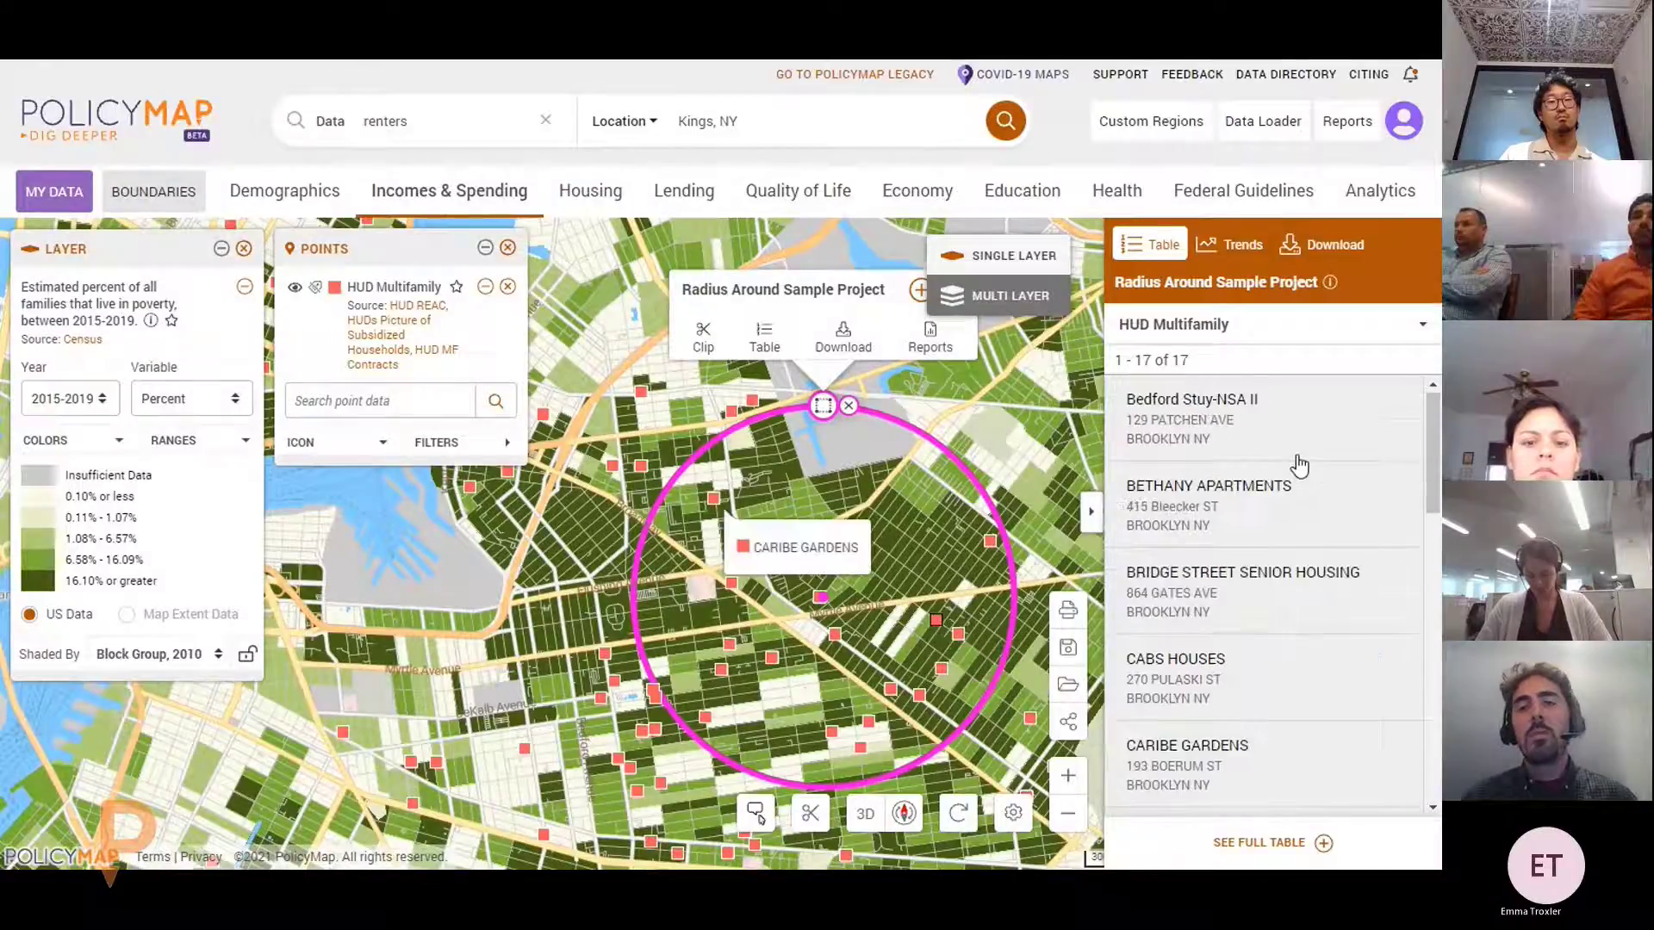
{"action": "left_click", "coordinate": [1290, 332]}
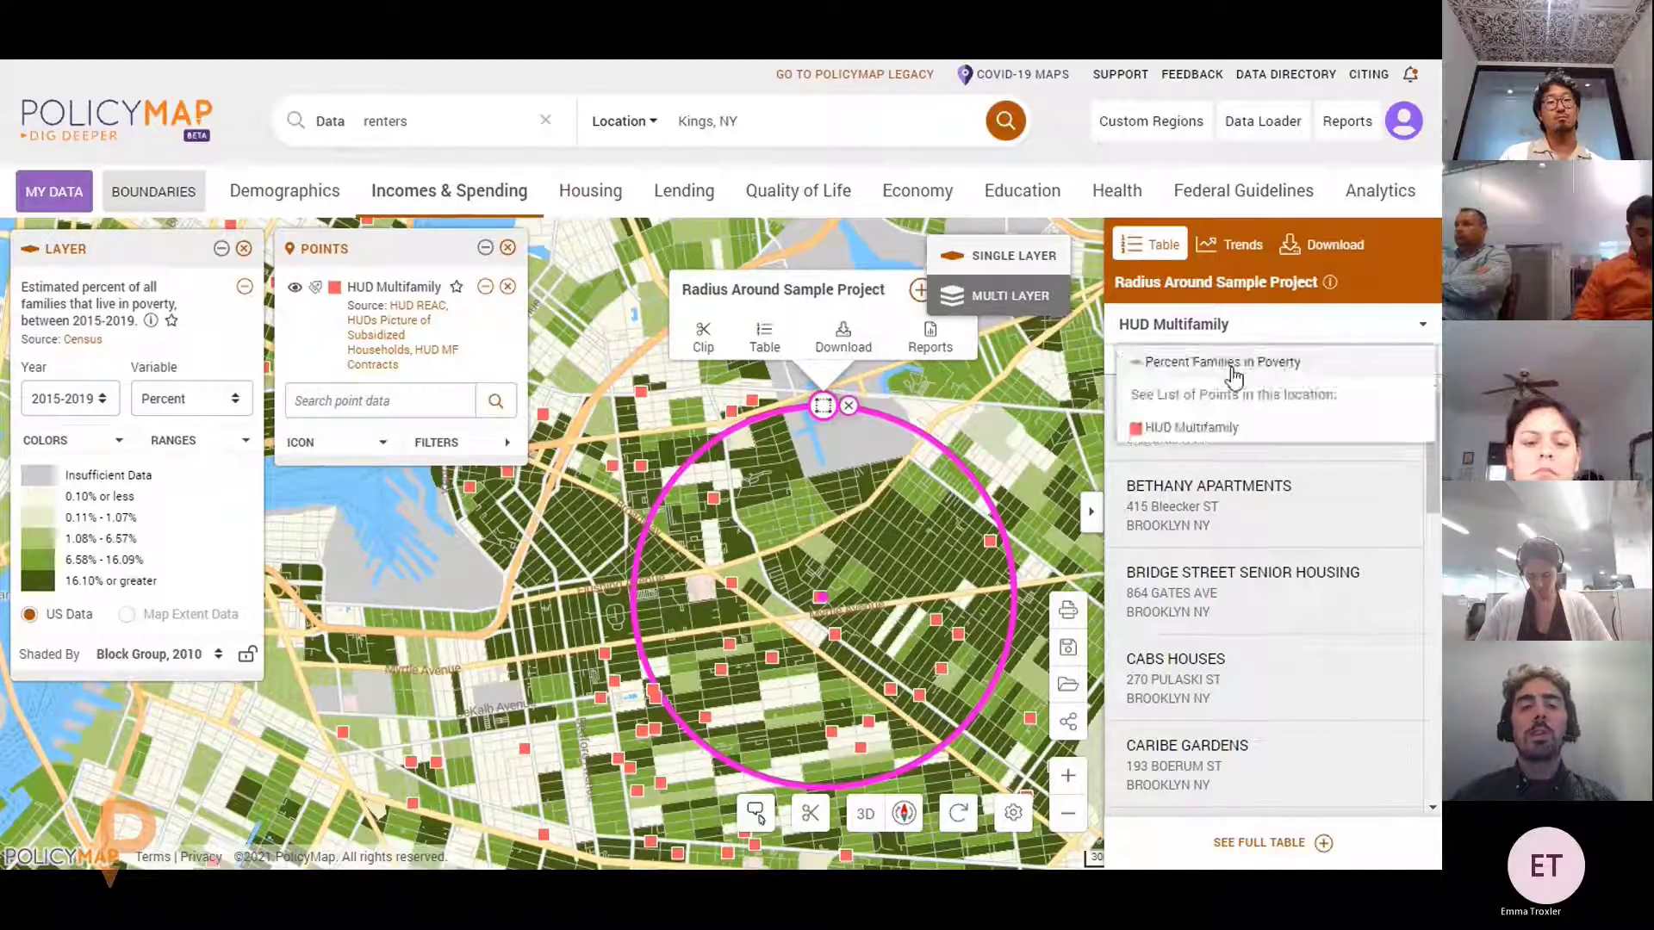
{"action": "left_click", "coordinate": [1241, 330]}
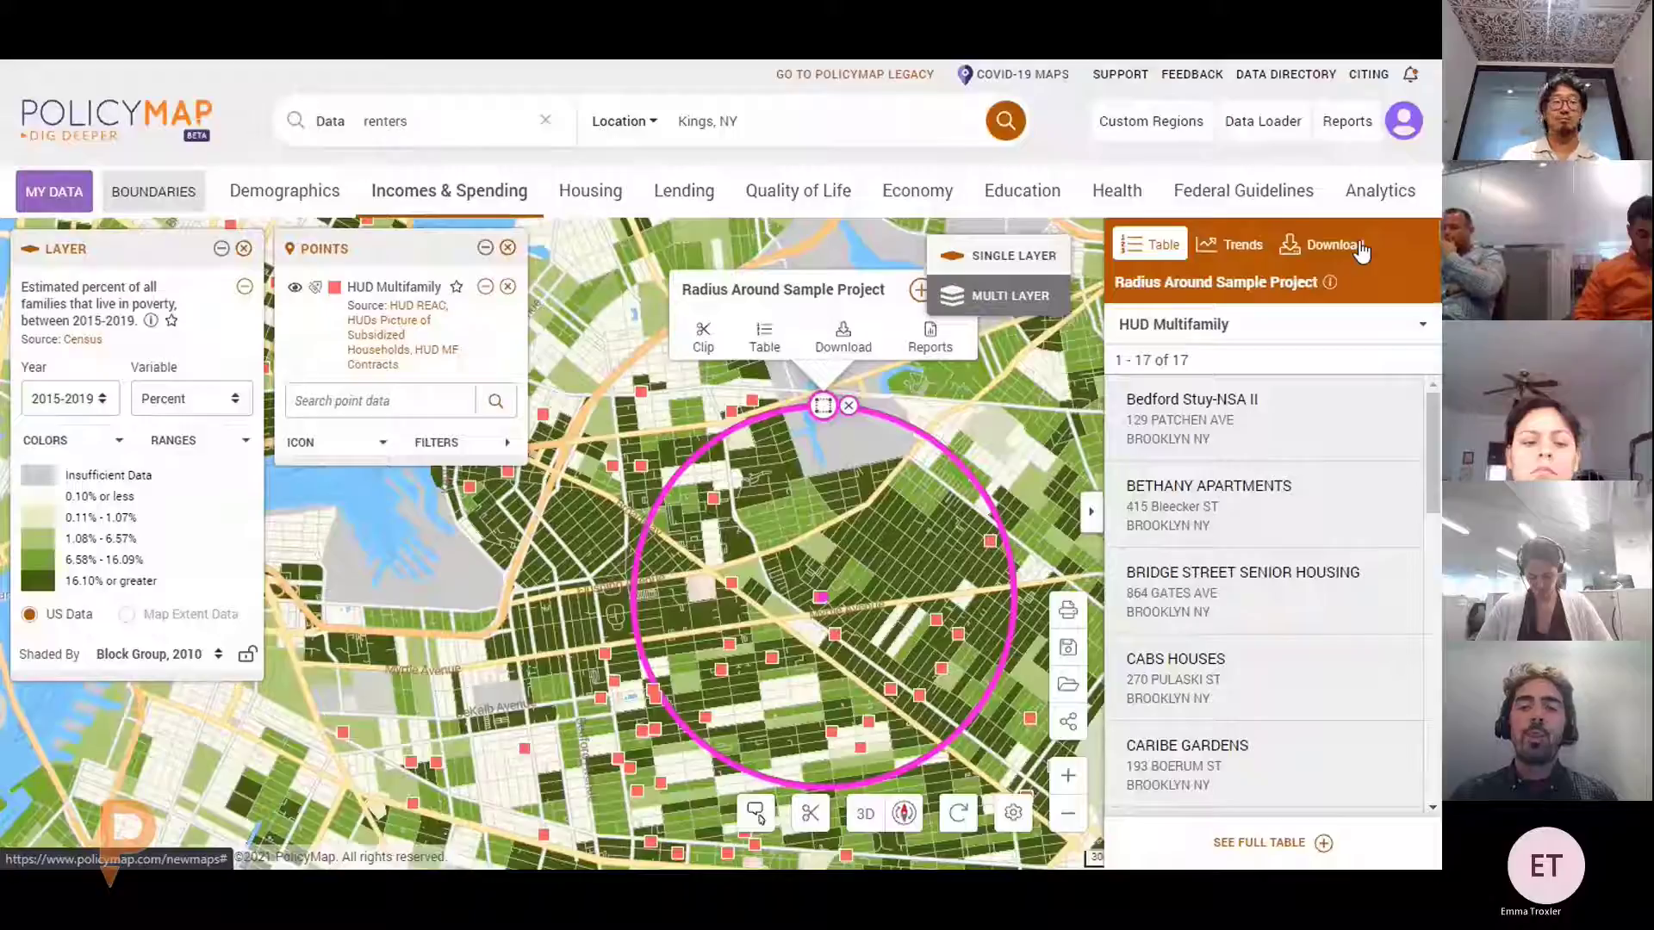
{"action": "left_click", "coordinate": [926, 337]}
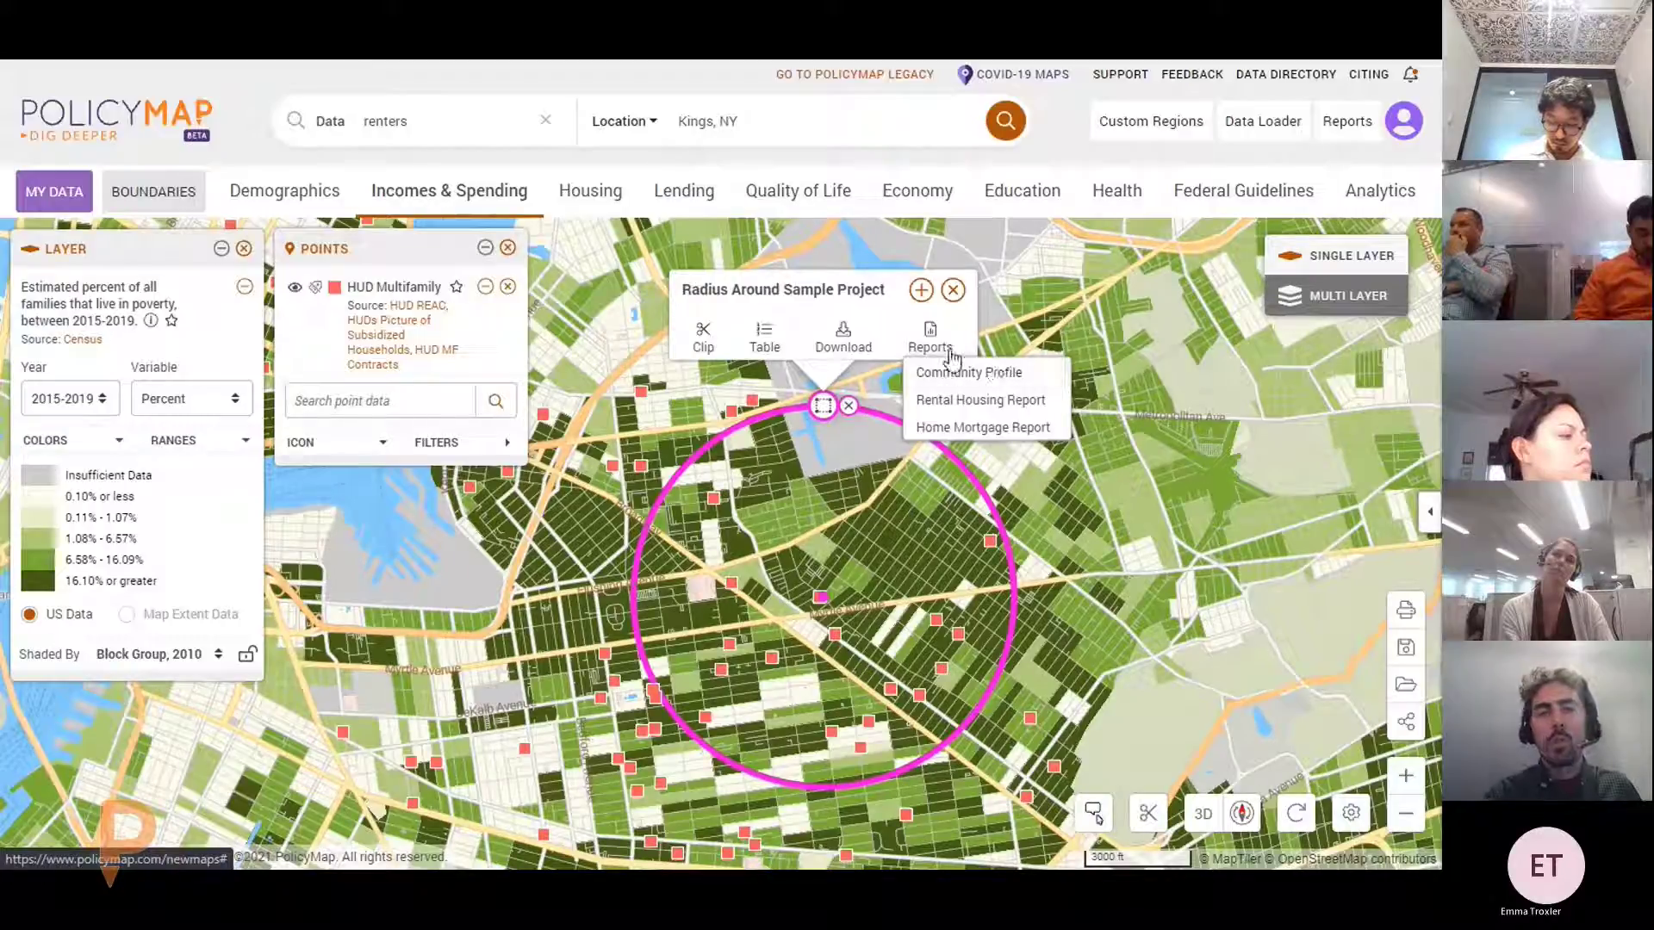
Close the region popup and zoom out until poverty shading shows by census tract (top range 25.51%+)
{"action": "left_click", "coordinate": [952, 291]}
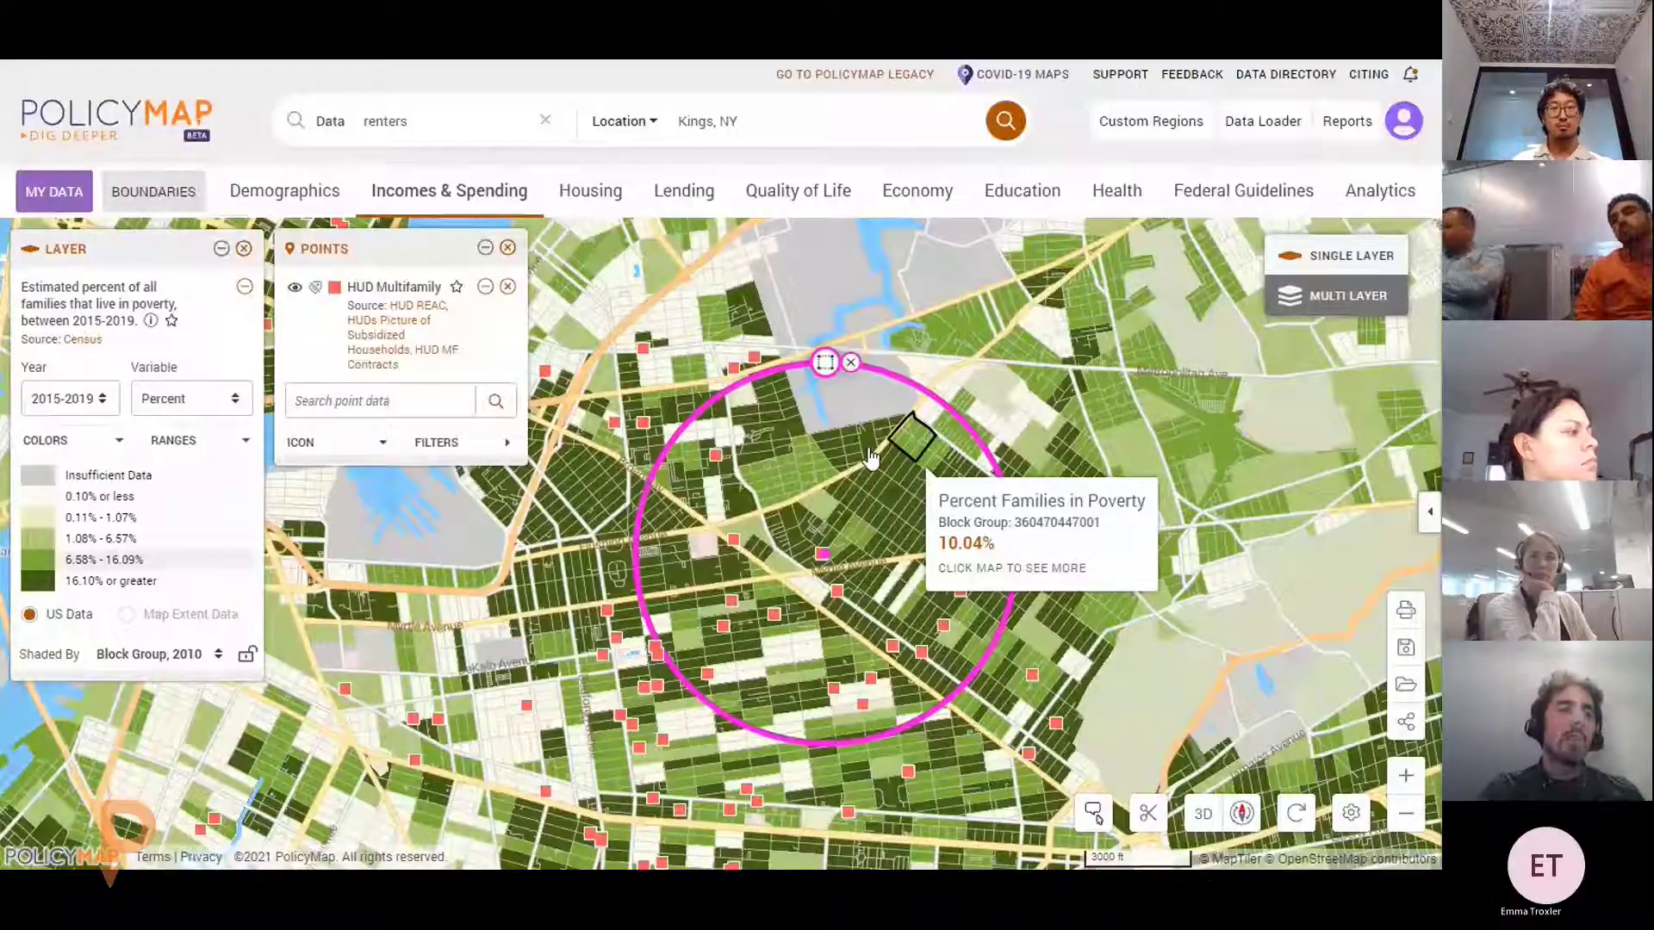
{"action": "scroll", "coordinate": [669, 569], "scroll_direction": "down", "scroll_amount": 3}
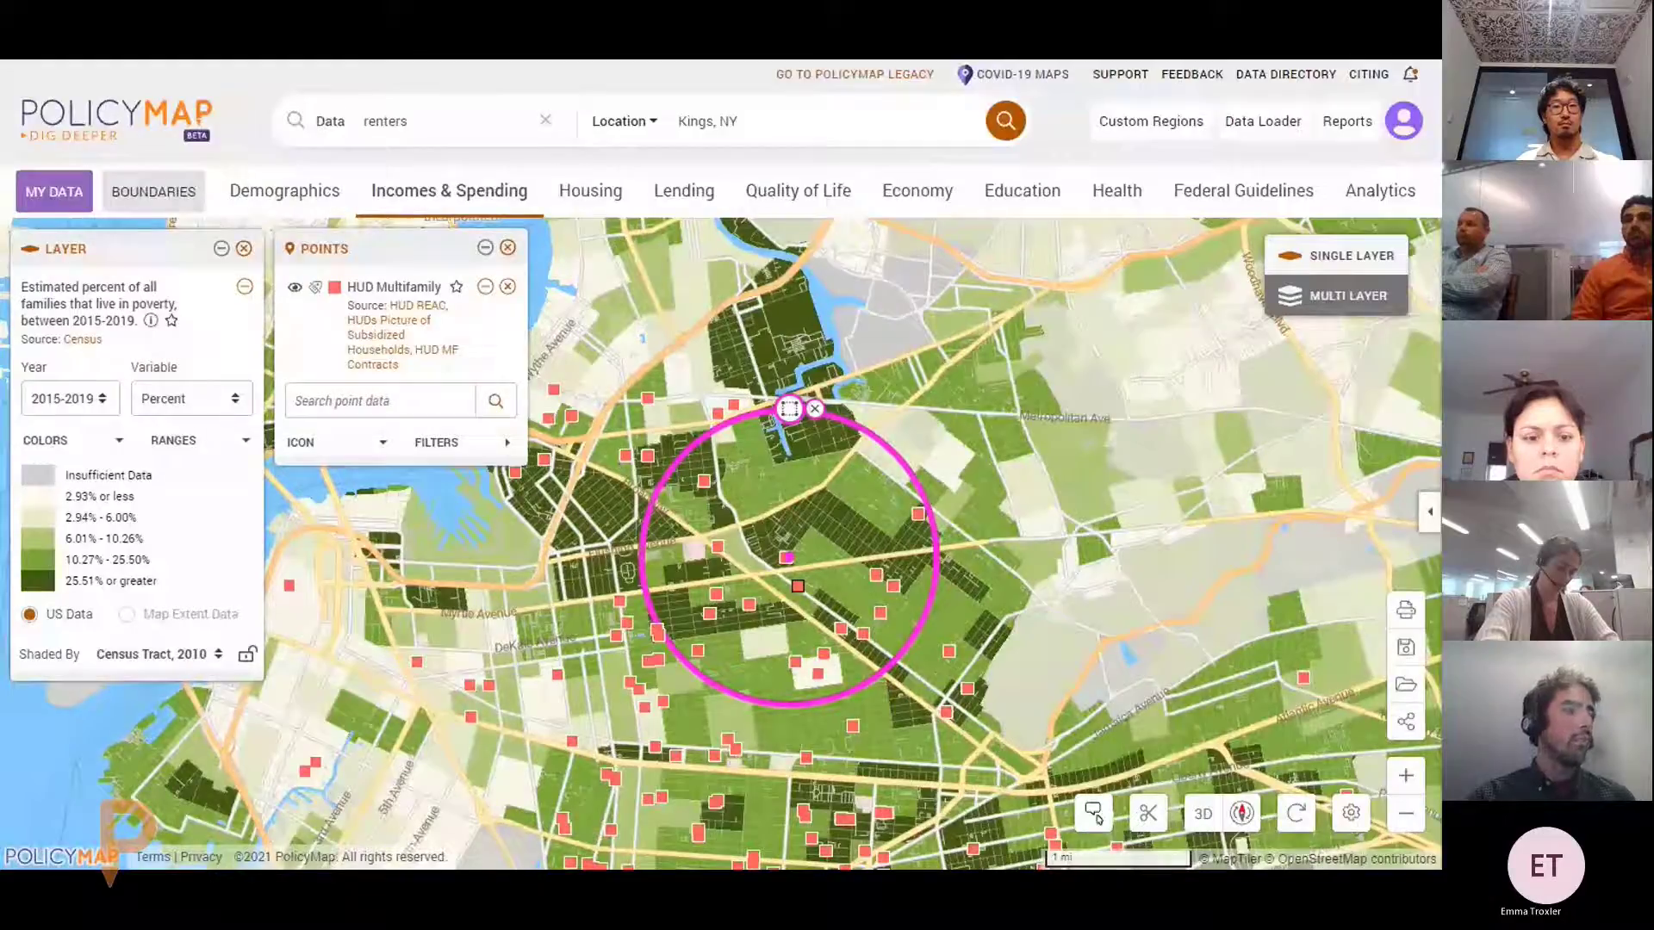
{"action": "scroll", "coordinate": [560, 689], "scroll_direction": "down", "scroll_amount": 1}
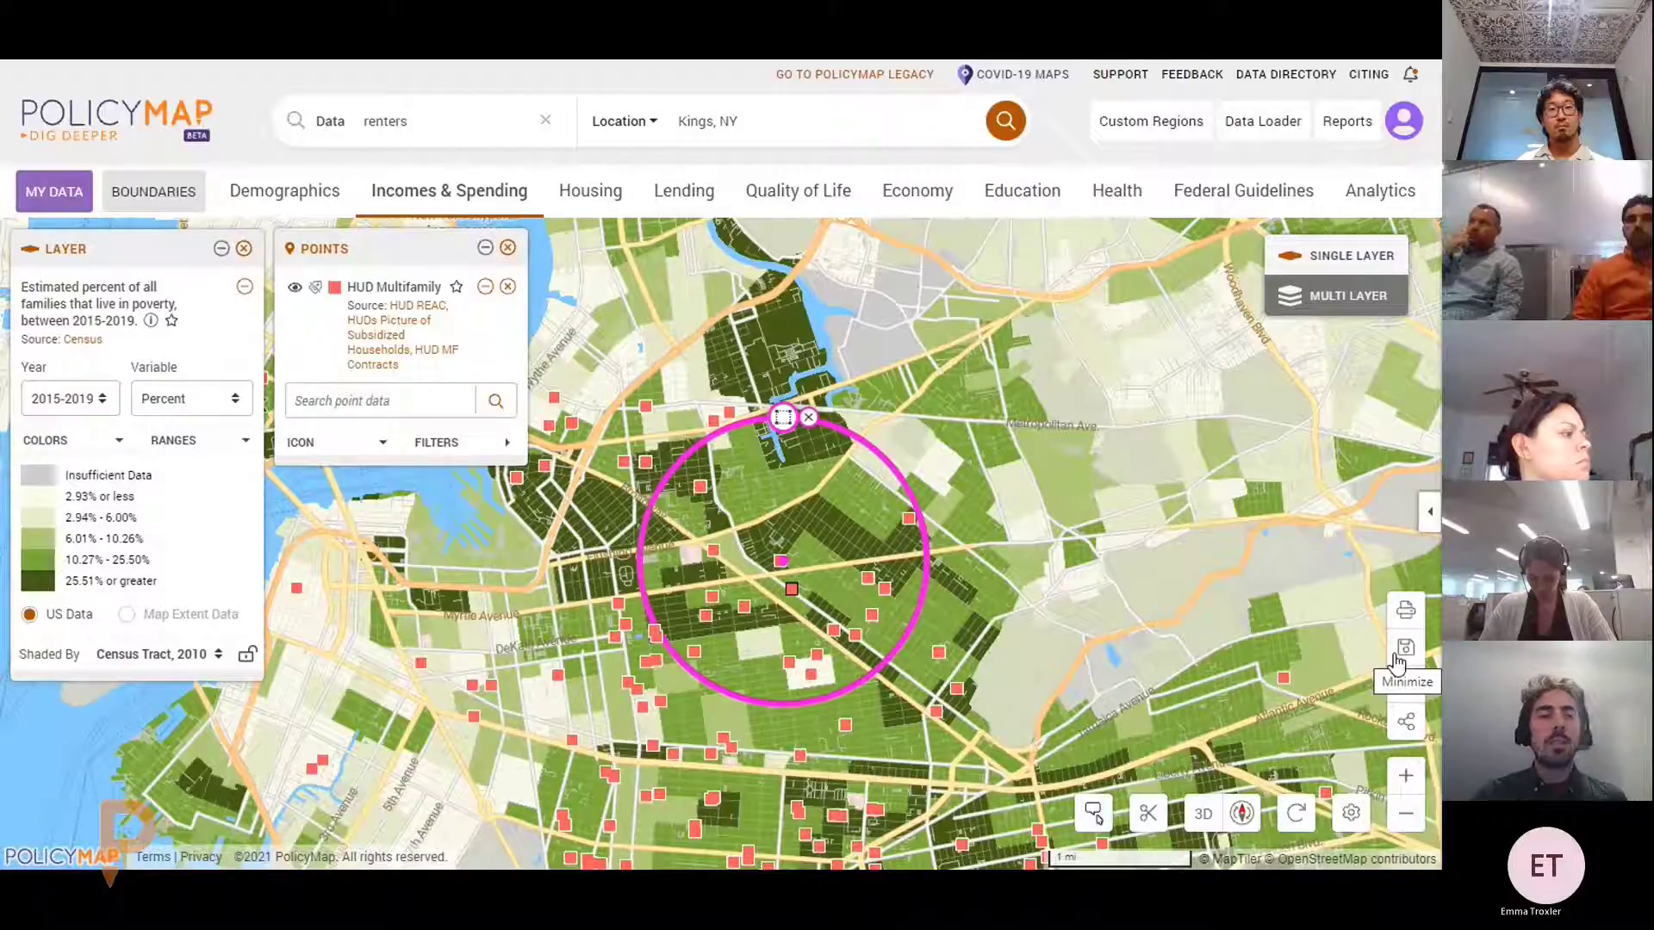
Review the poverty COLORS palettes and HUD point ICON options, then show the radius region's action popup
{"action": "left_click", "coordinate": [88, 442]}
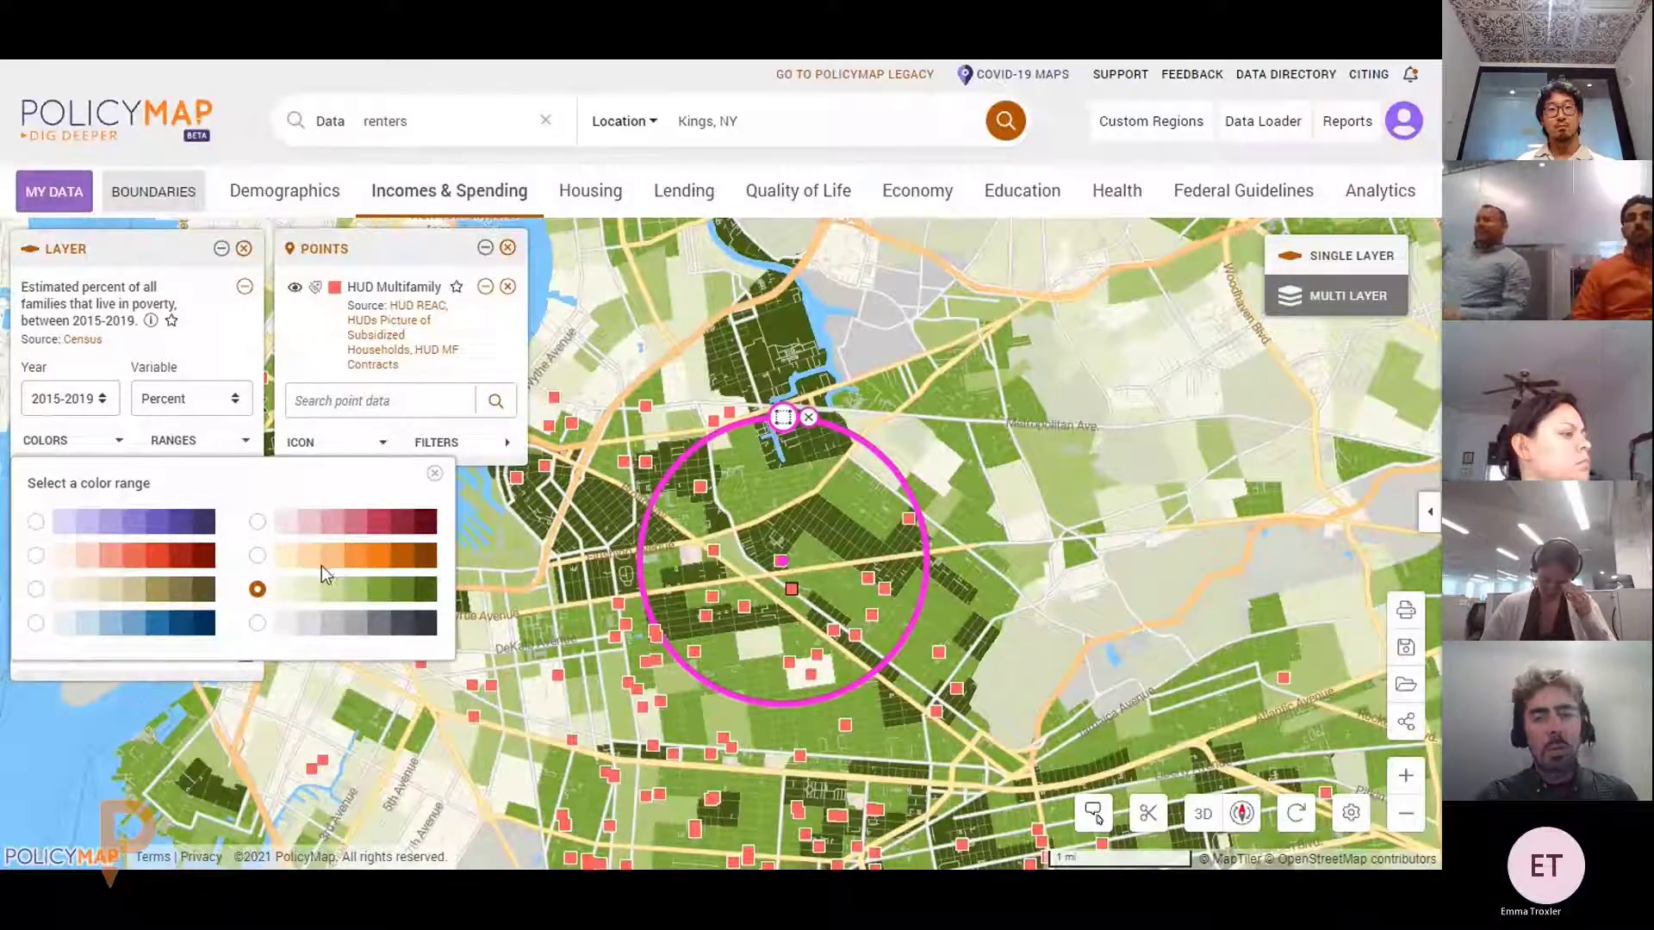
{"action": "left_click", "coordinate": [435, 474]}
{"action": "left_click", "coordinate": [382, 441]}
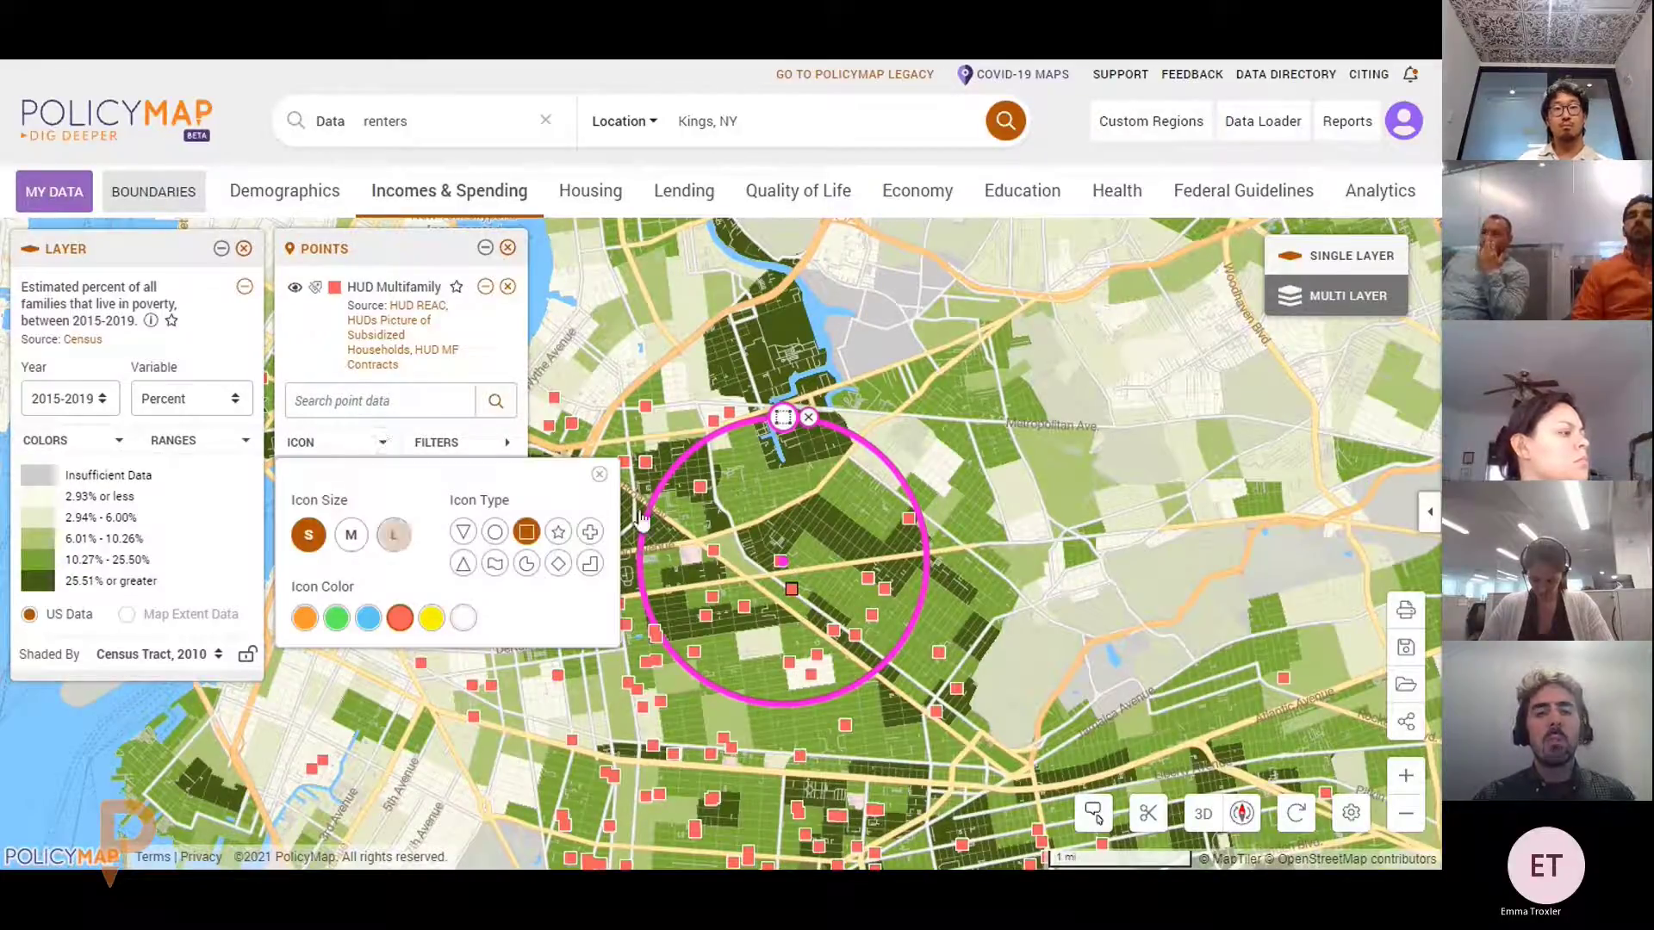
{"action": "left_click", "coordinate": [781, 421]}
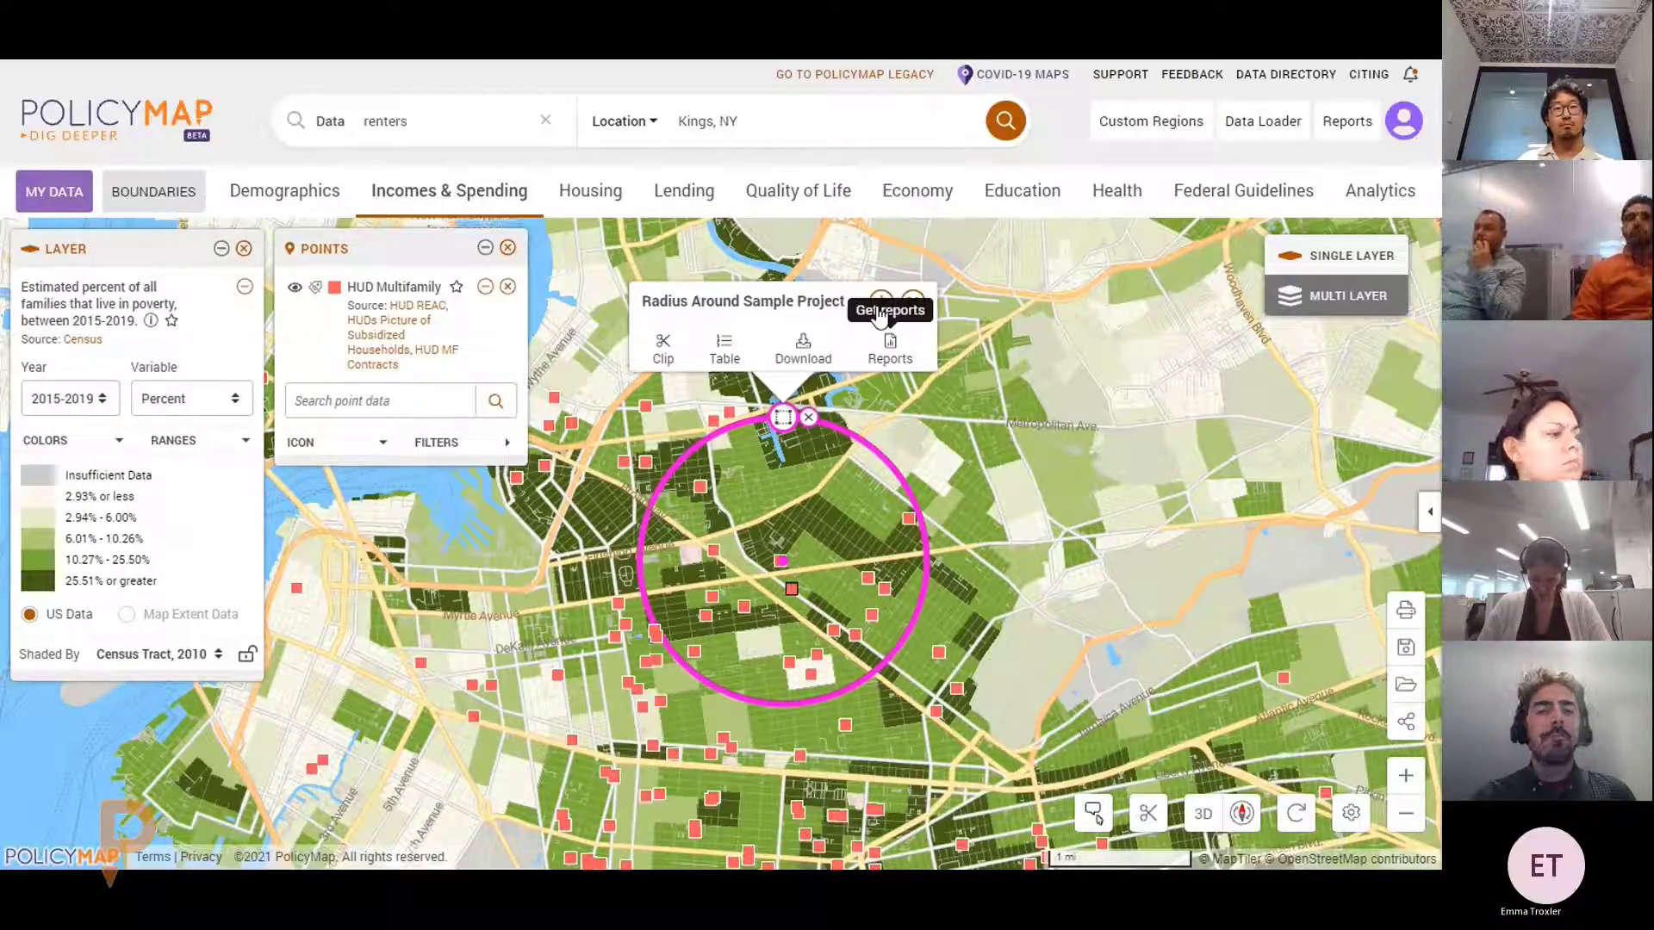
Centre the map on the radius circle and clear the stray tract outline, leaving only the magenta circle
{"action": "left_click", "coordinate": [879, 317]}
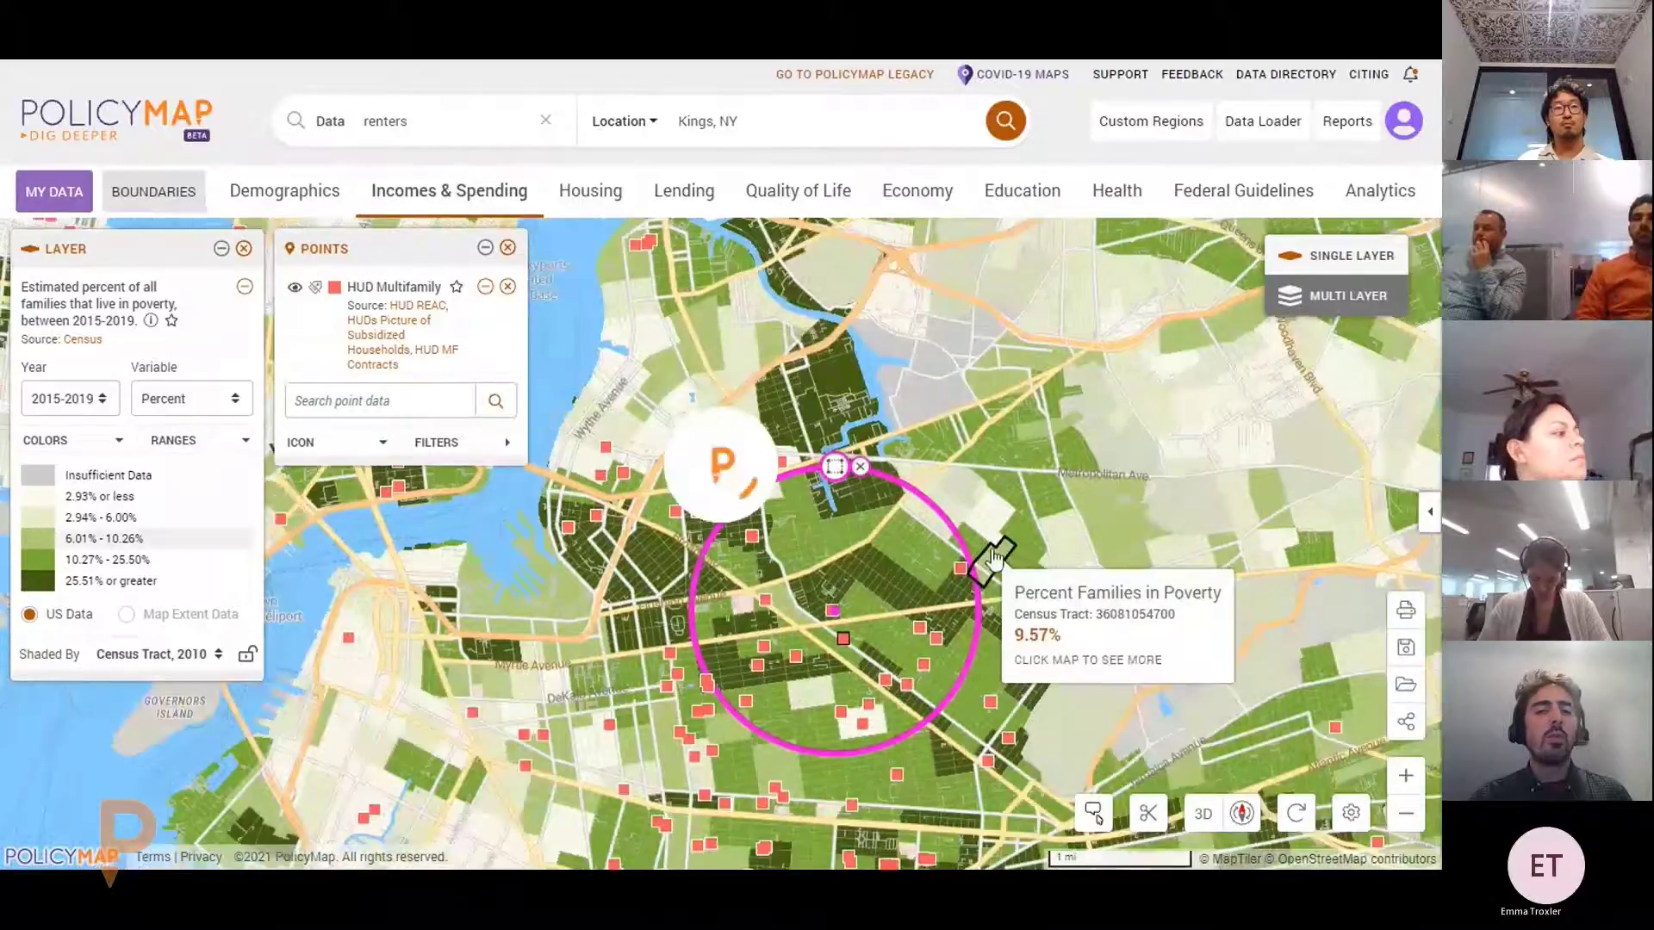
{"action": "left_click", "coordinate": [349, 442]}
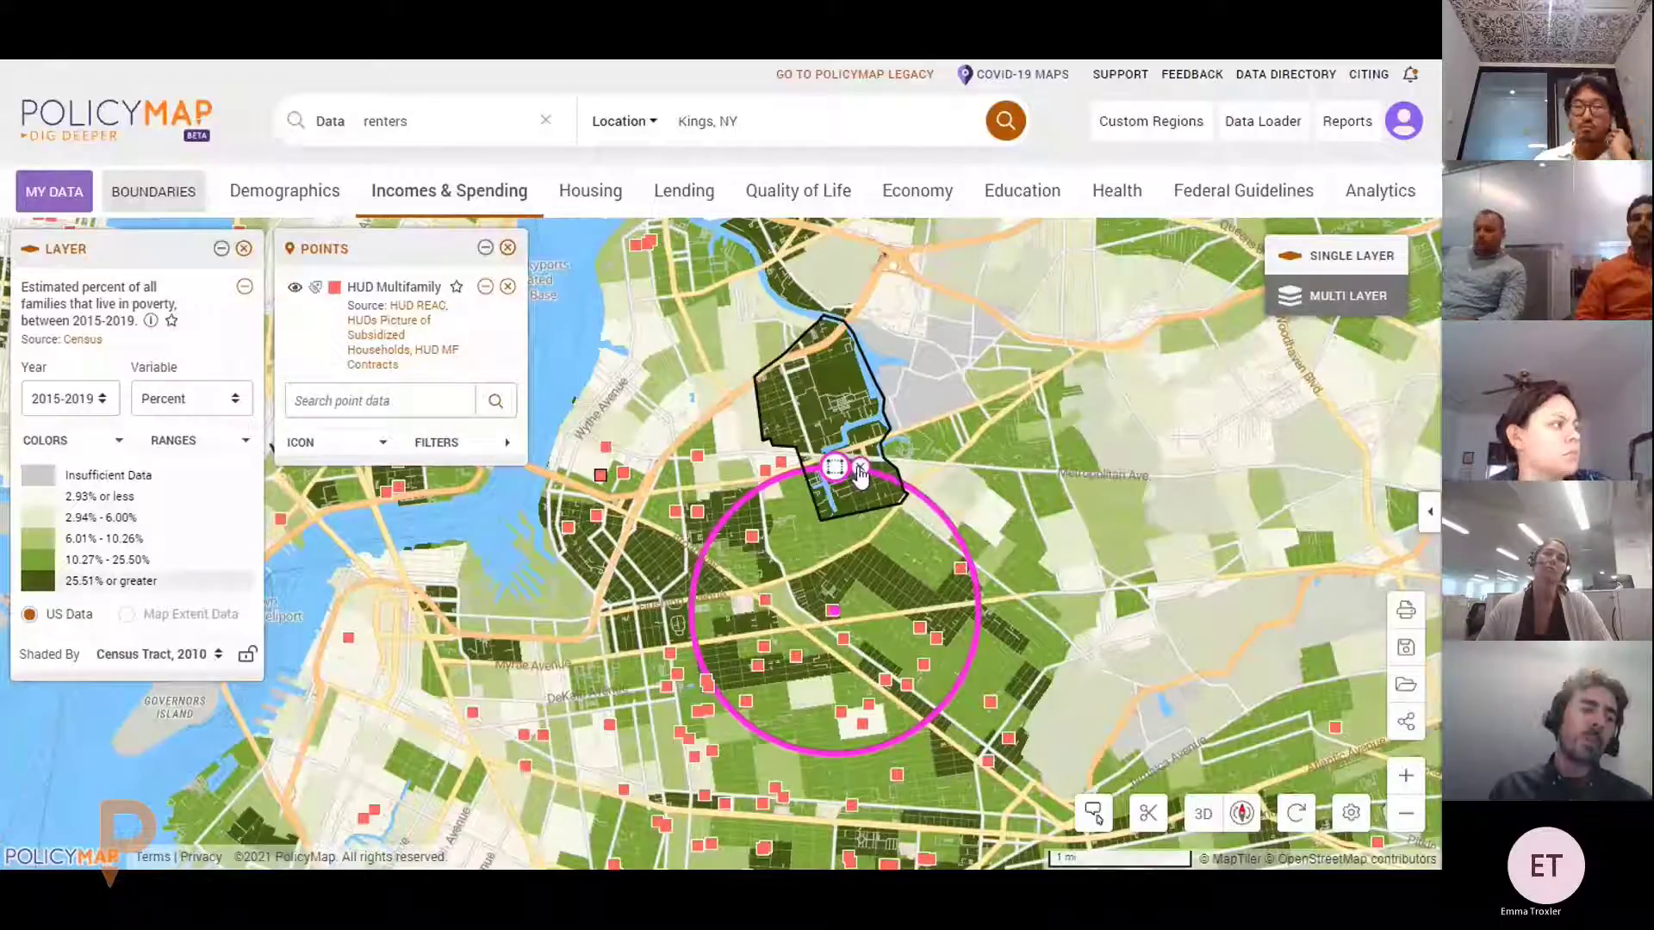
{"action": "left_click", "coordinate": [860, 470]}
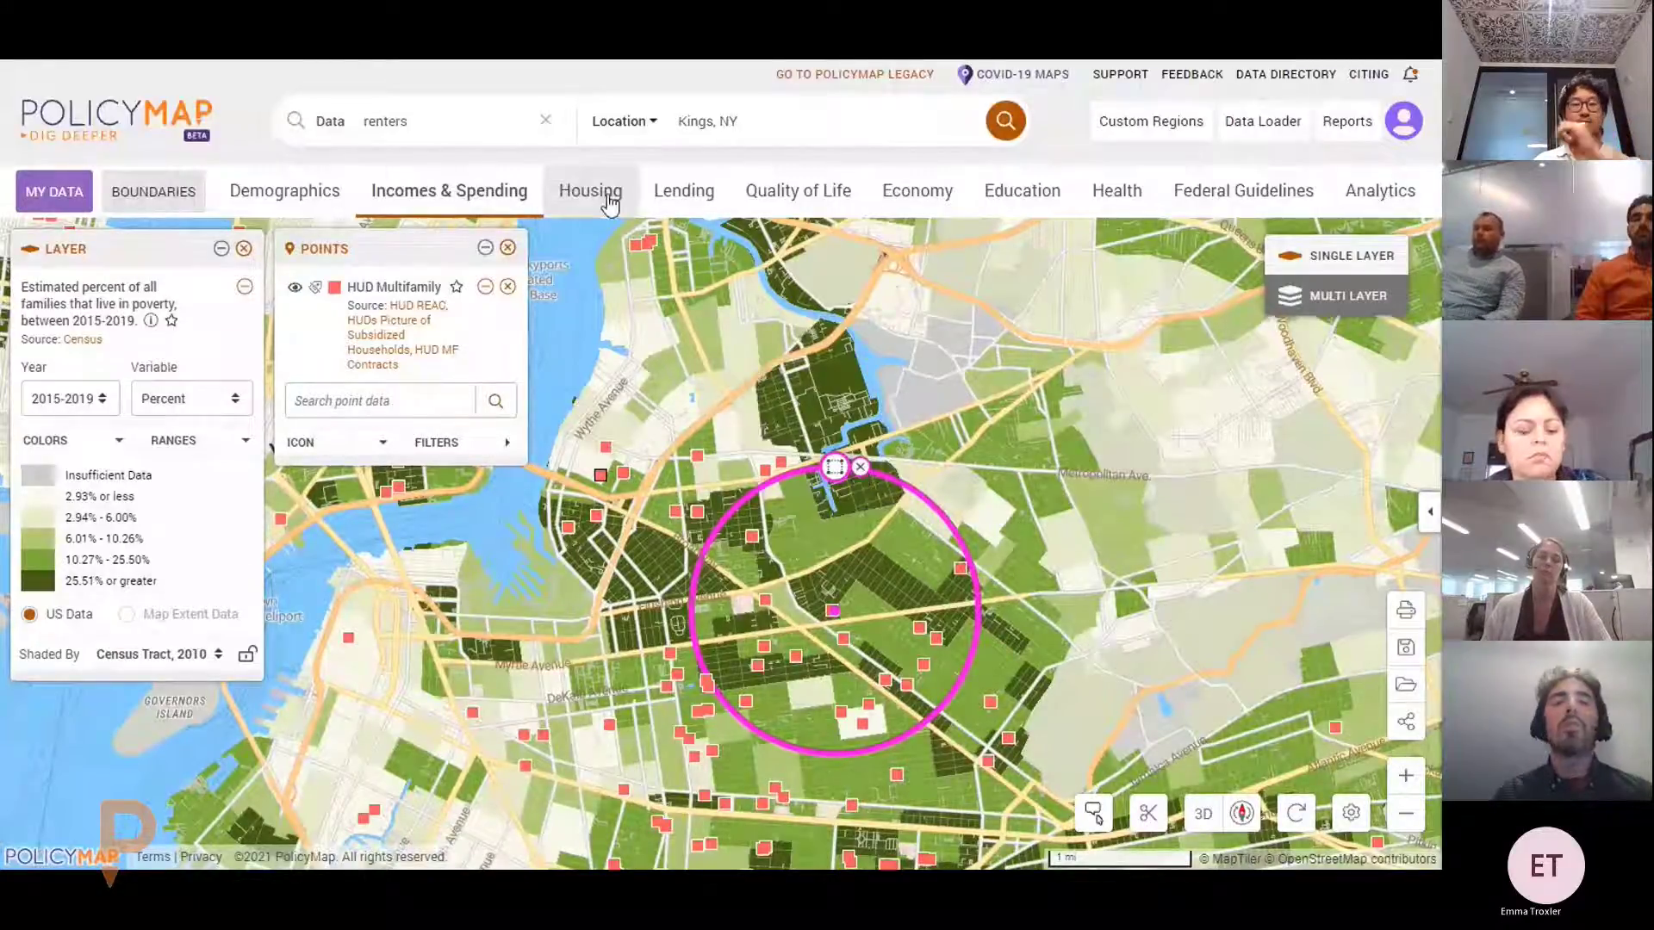
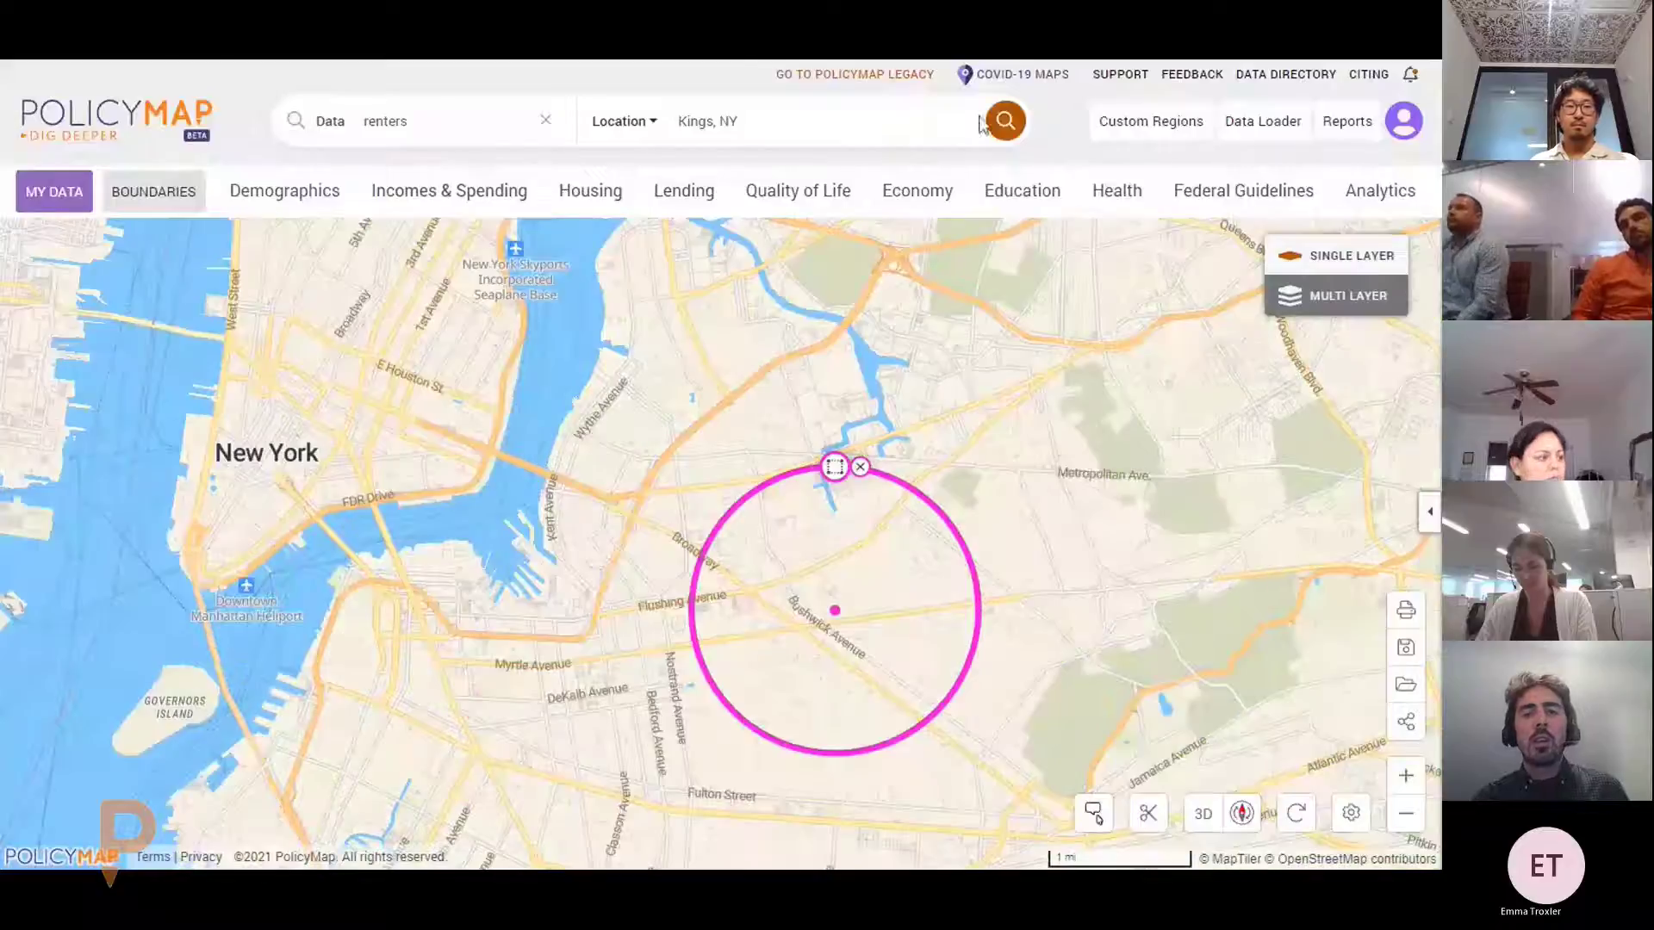
Remove the poverty layer and HUD Multifamily points, then switch to PolicyMap Legacy
{"action": "left_click", "coordinate": [1296, 813]}
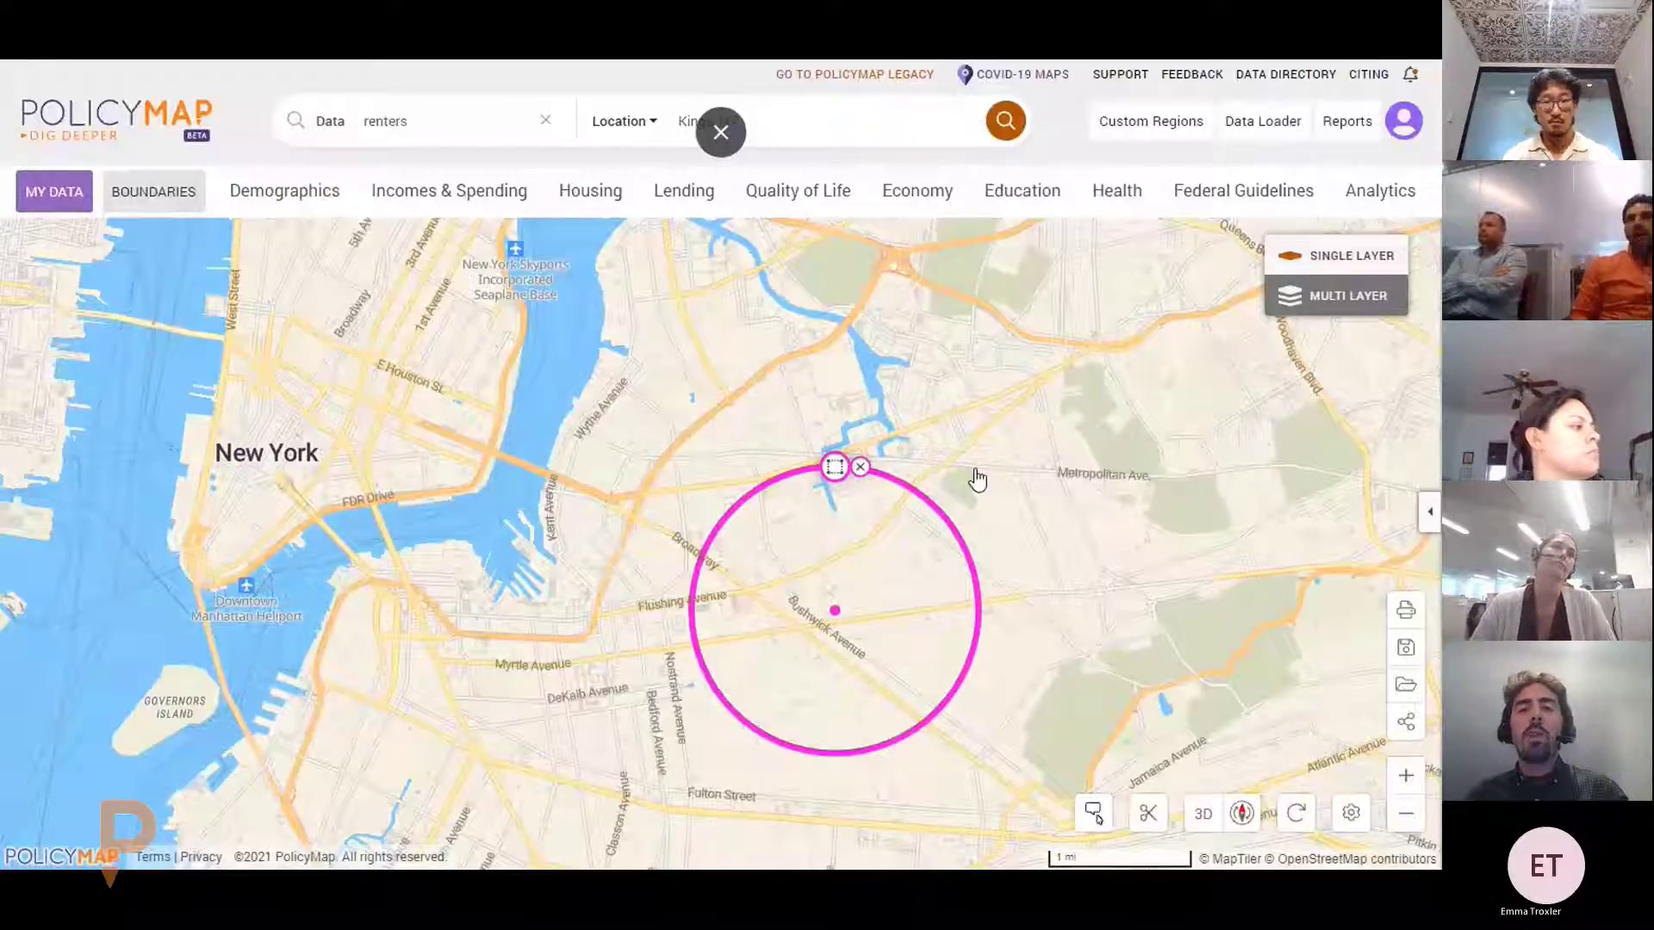
{"action": "left_click", "coordinate": [859, 74]}
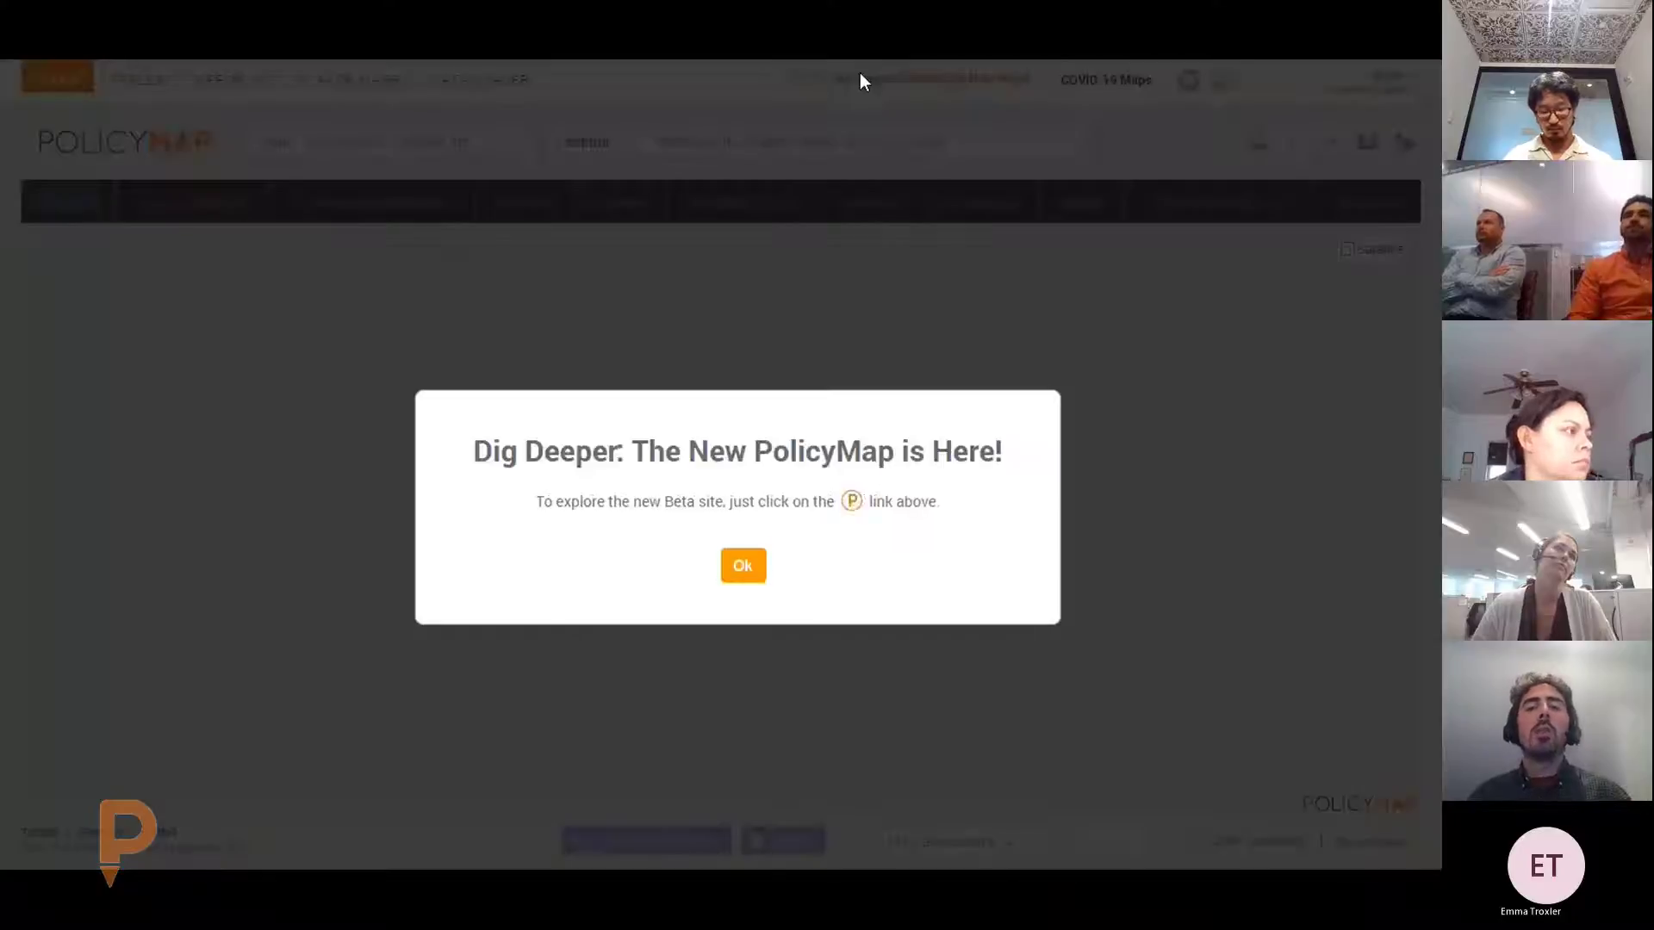
Dismiss the Dig Deeper notice, open the DATA LOADER tab, and bring up the sample data folder
{"action": "left_click", "coordinate": [743, 566]}
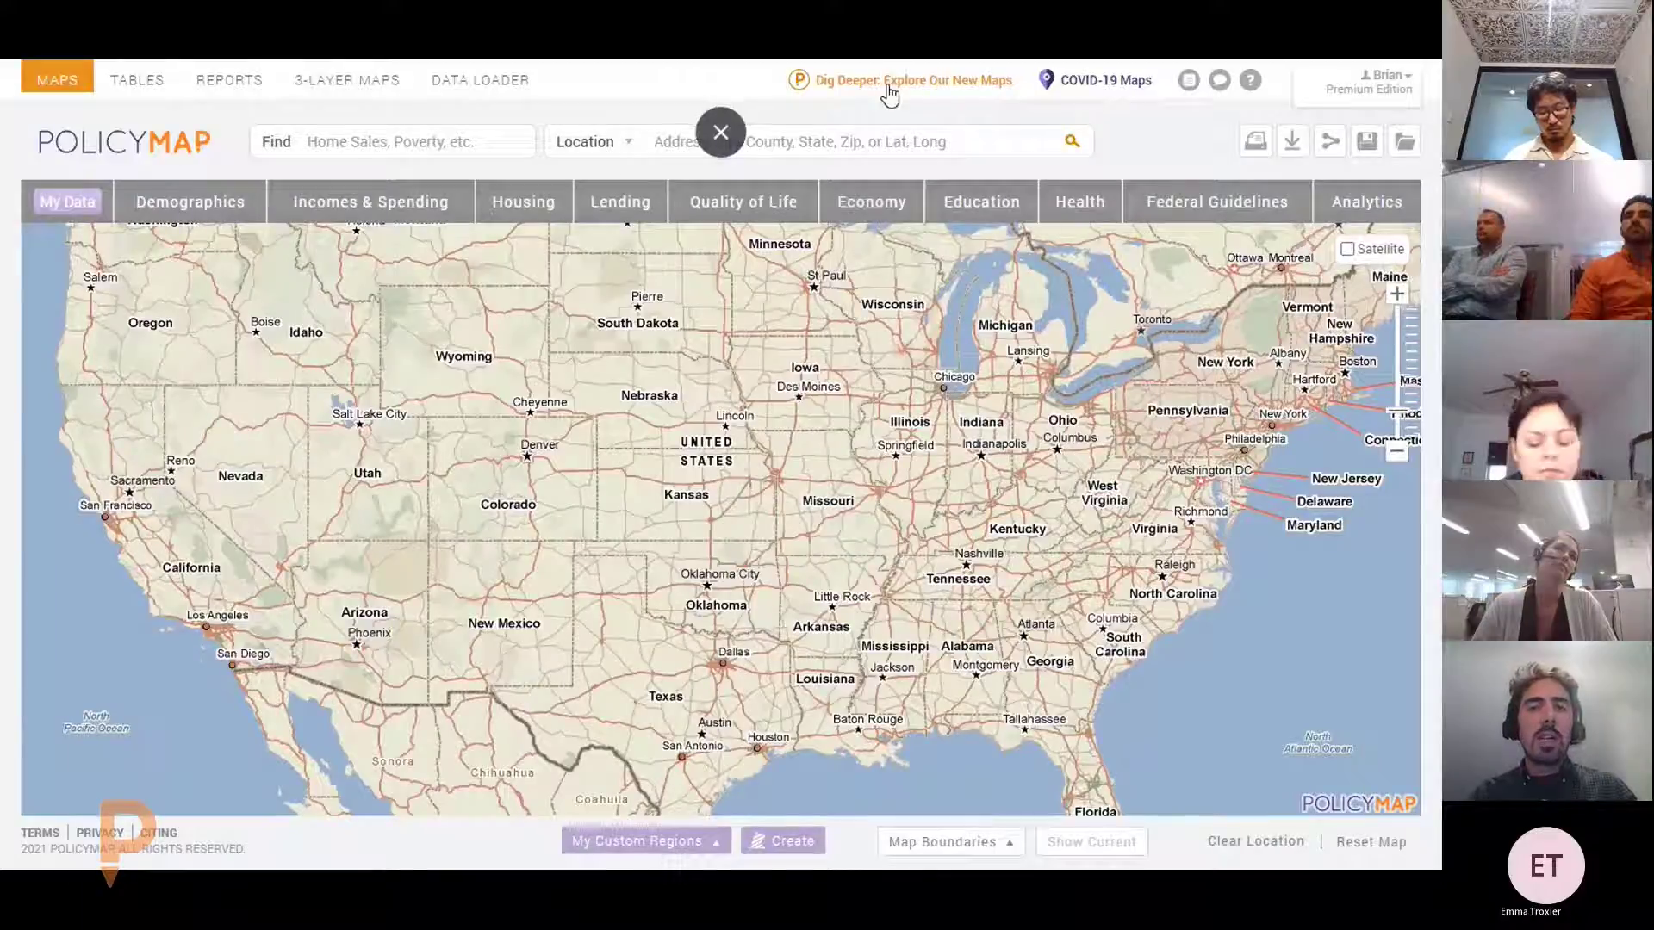
{"action": "left_click", "coordinate": [509, 85]}
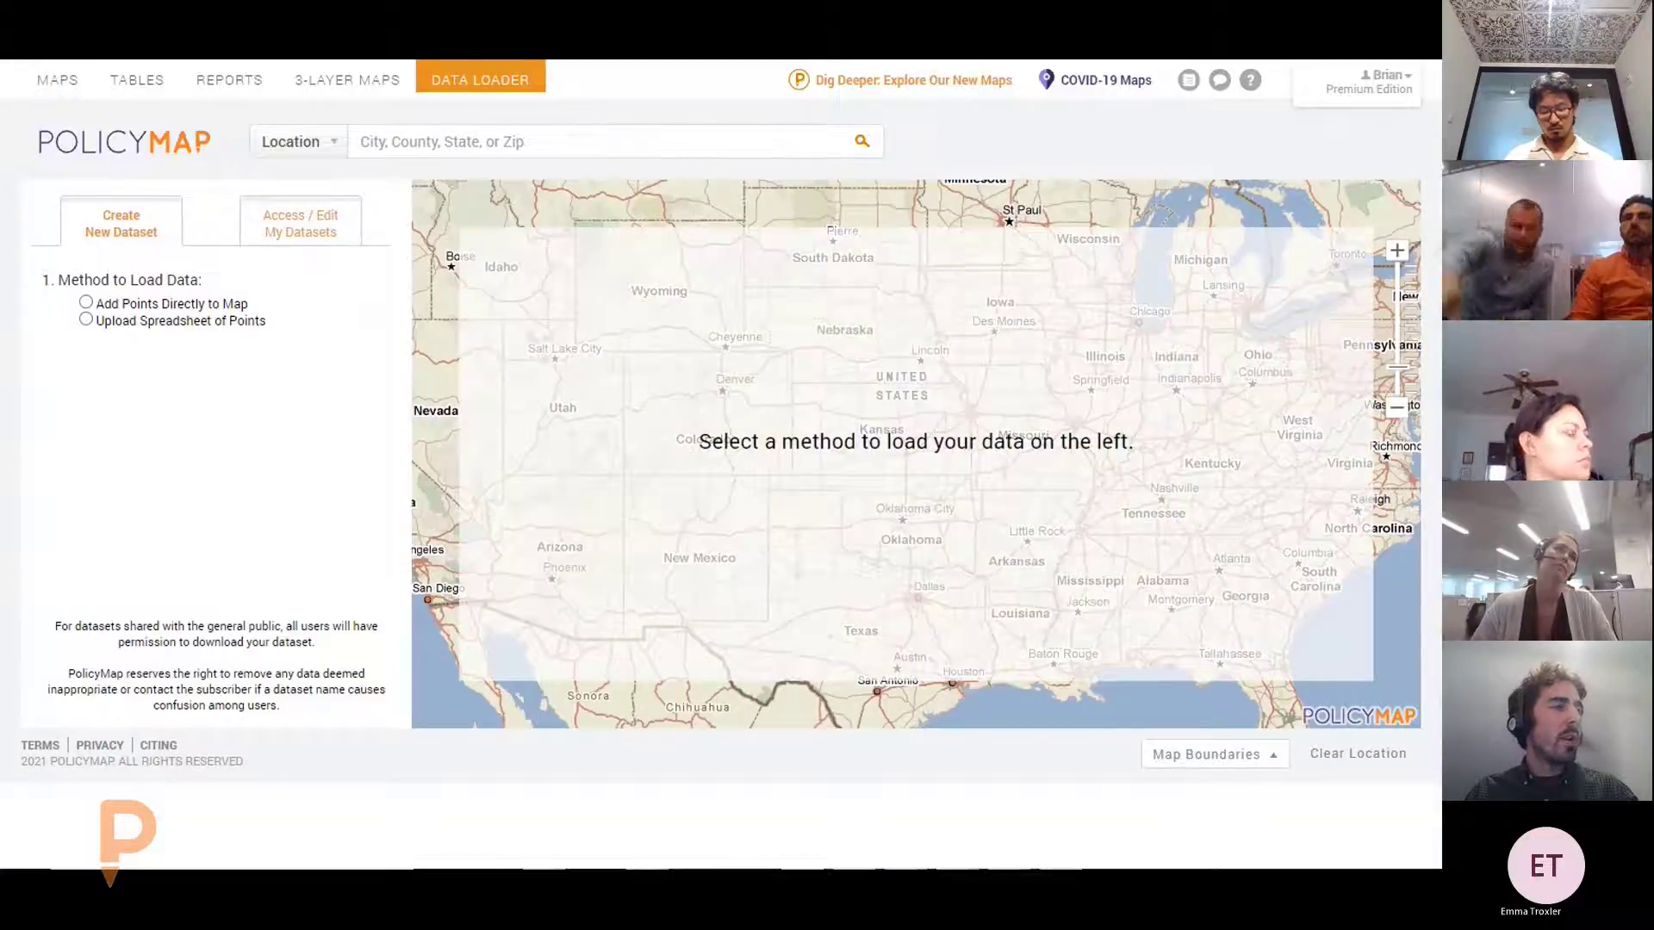
{"action": "key", "text": "alt+Tab"}
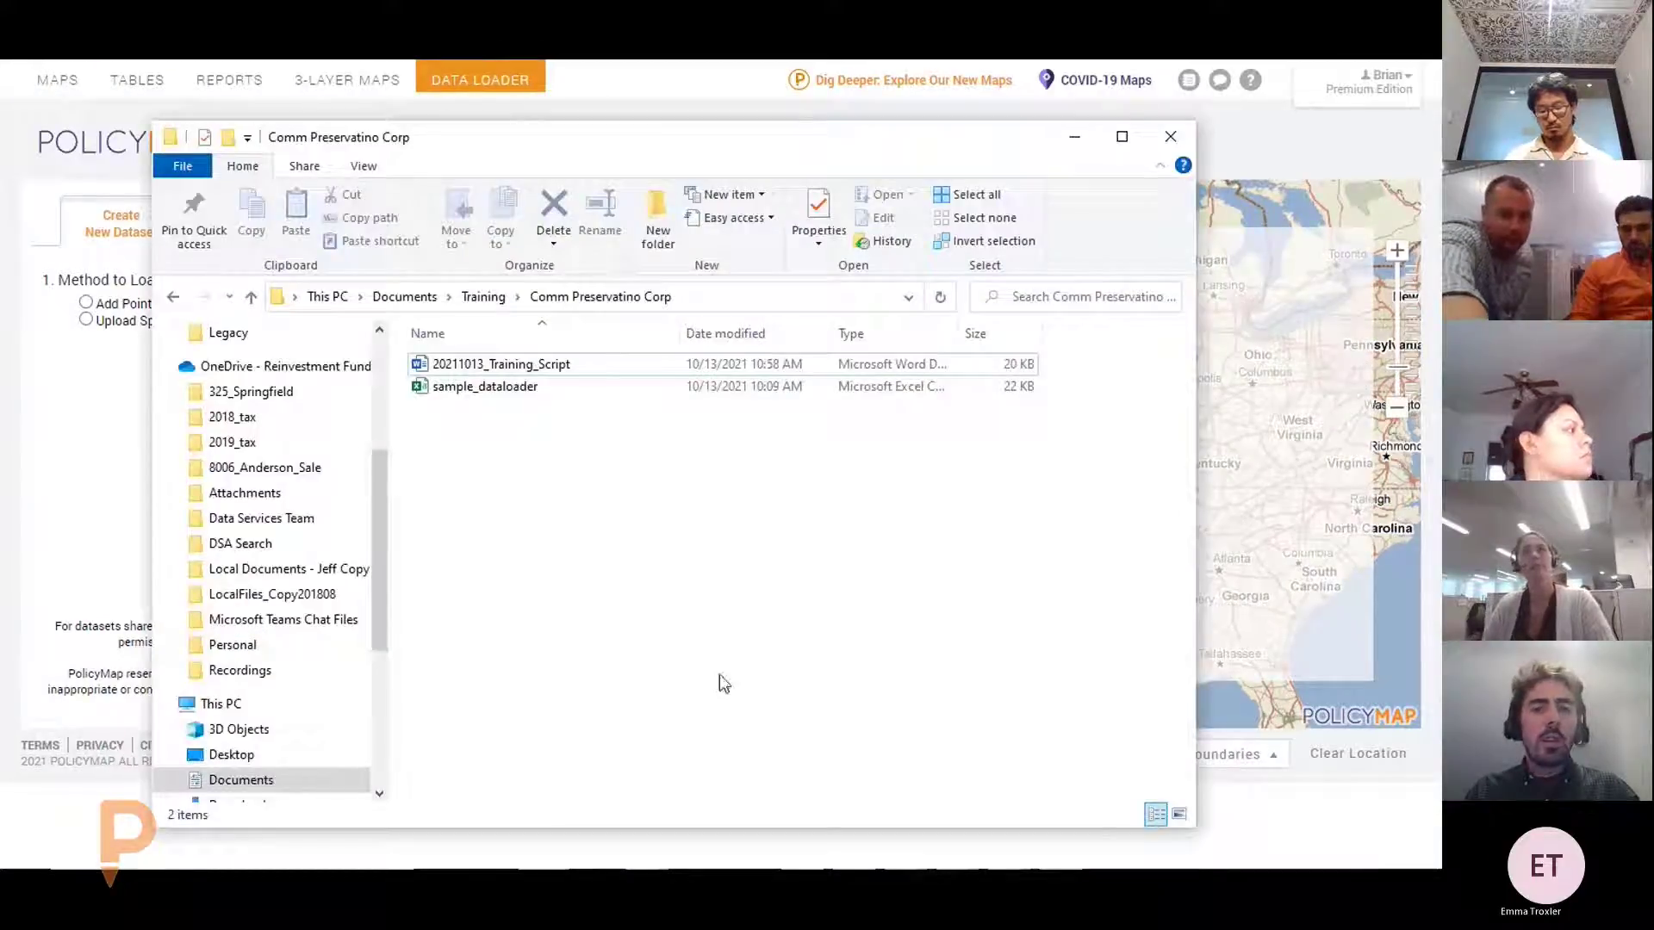
Open sample_dataloader from the Comm Preservatino Corp folder and minimize File Explorer
{"action": "left_click", "coordinate": [510, 393]}
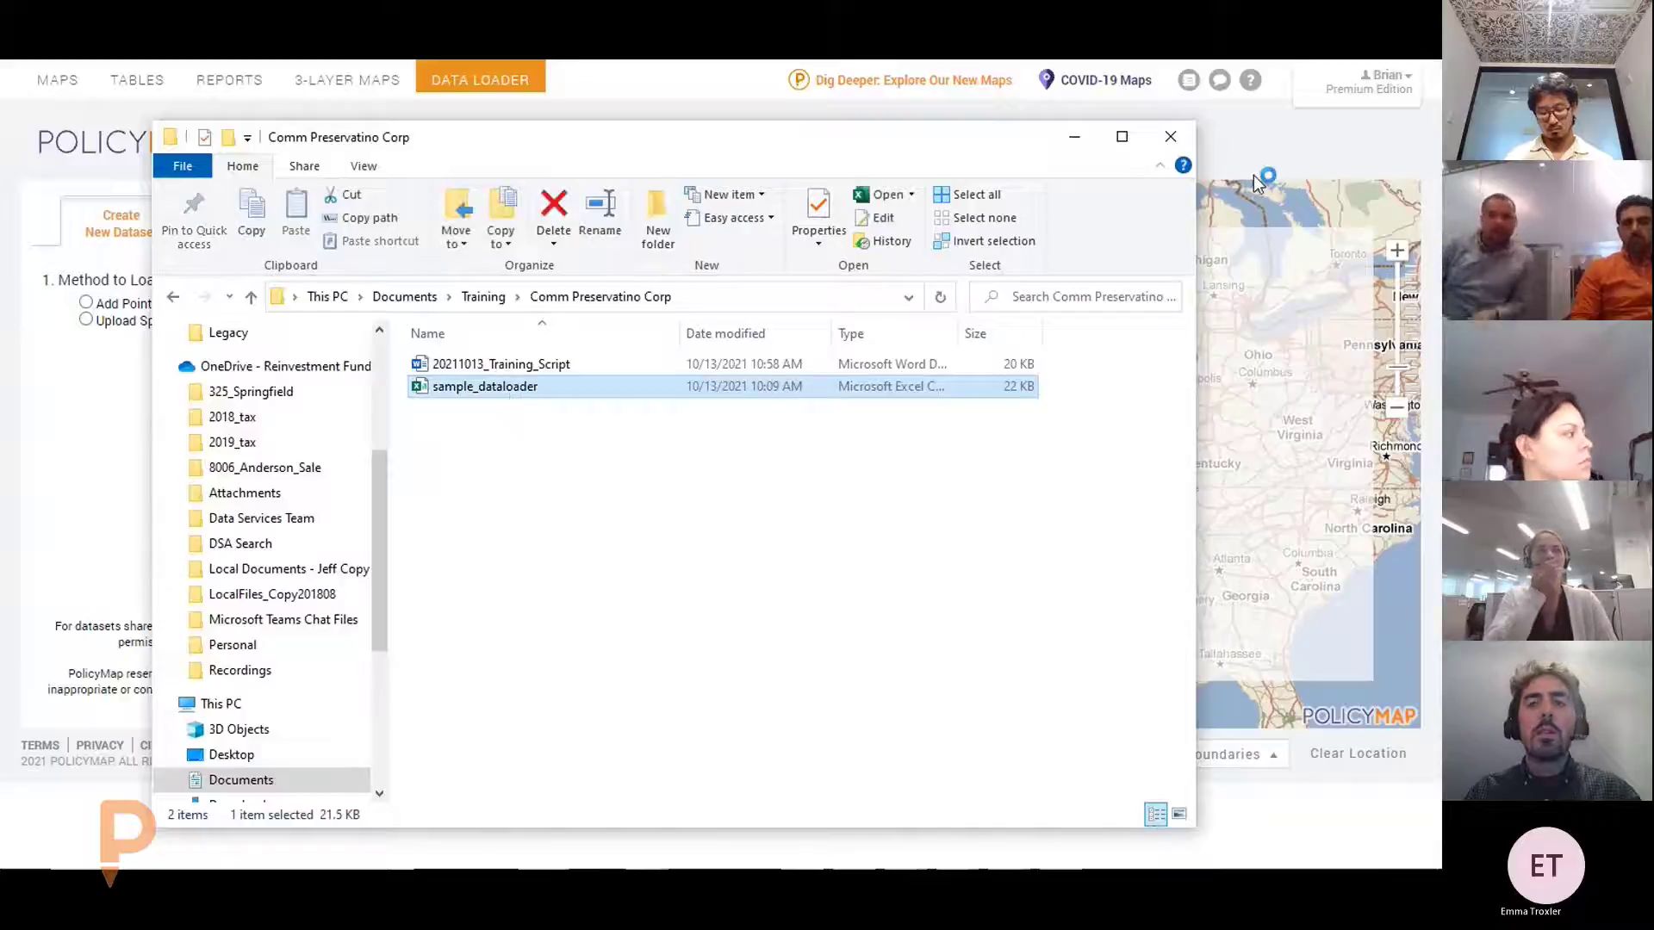
{"action": "left_click", "coordinate": [1074, 138]}
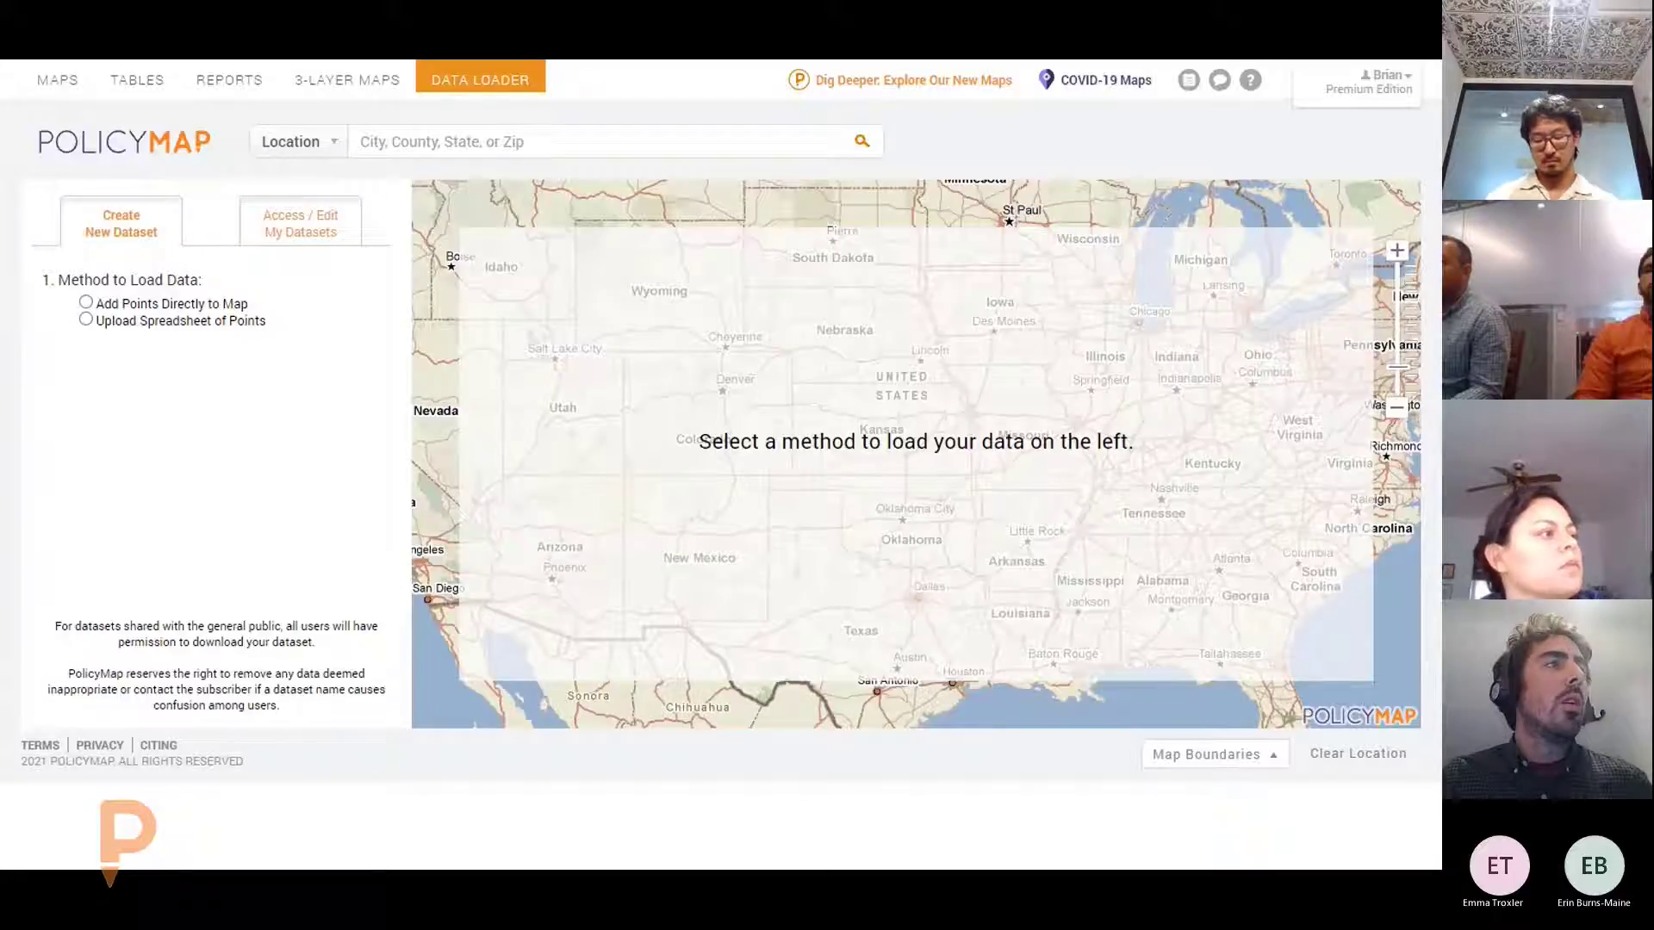
Maximize sample_dataloader in Excel, review Total FTEs and a BROOKLYN entry, then close without saving
{"action": "left_click_drag", "start_coordinate": [1051, 865], "coordinate": [1052, 170]}
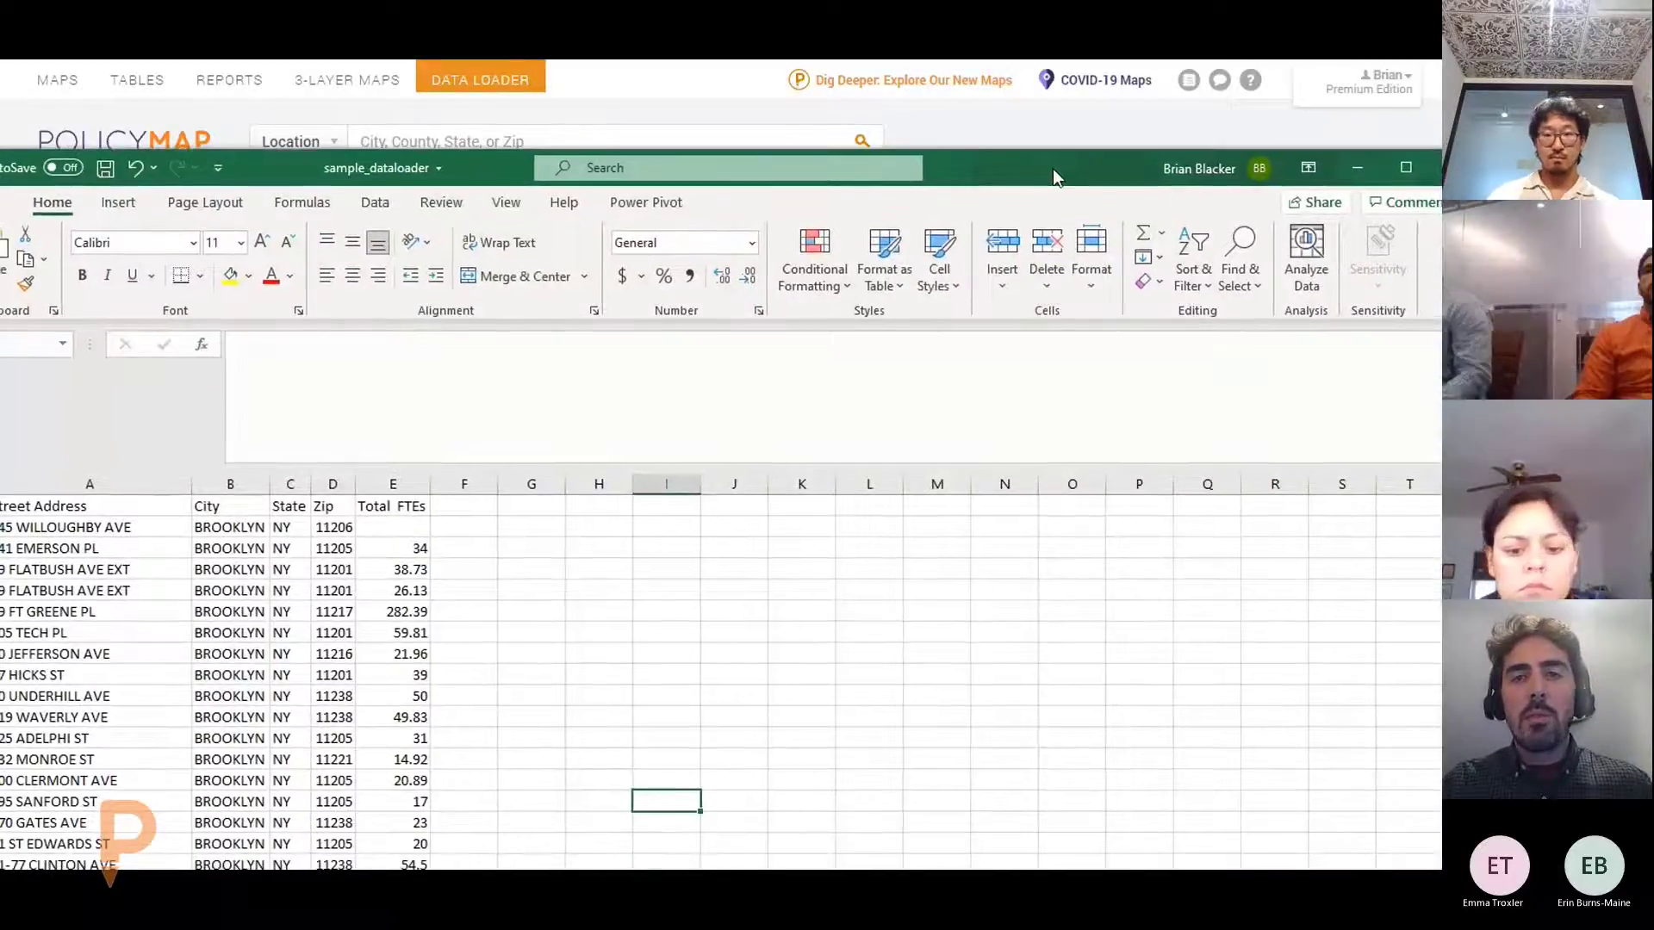
{"action": "double_click", "coordinate": [1052, 168]}
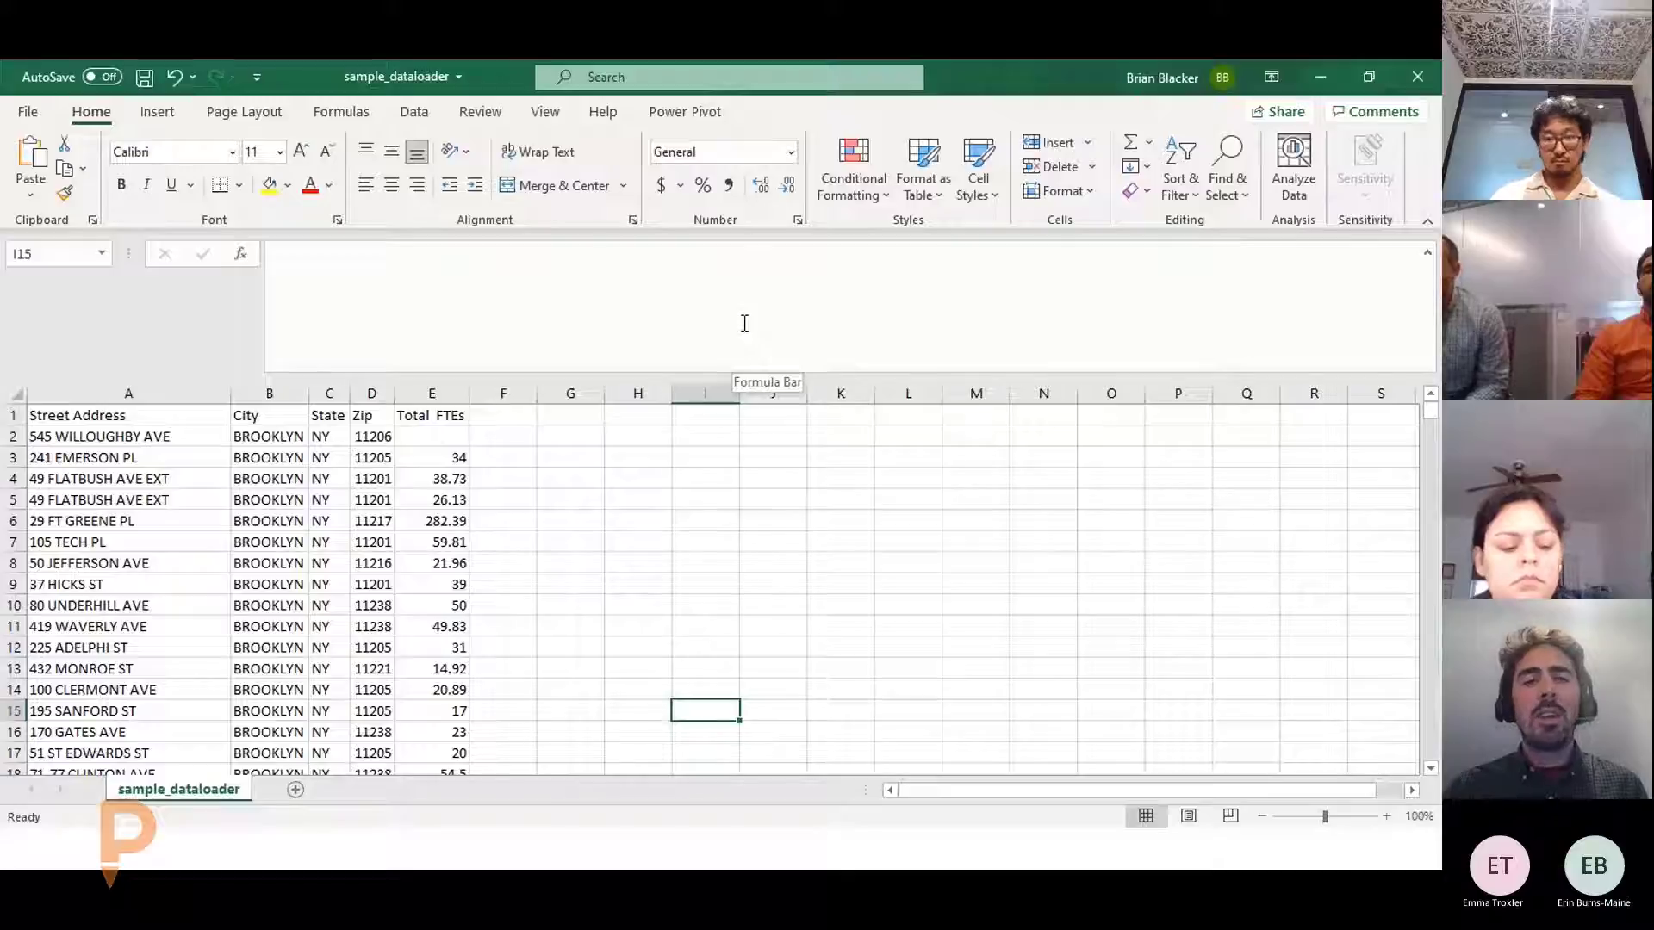
{"action": "left_click", "coordinate": [441, 392]}
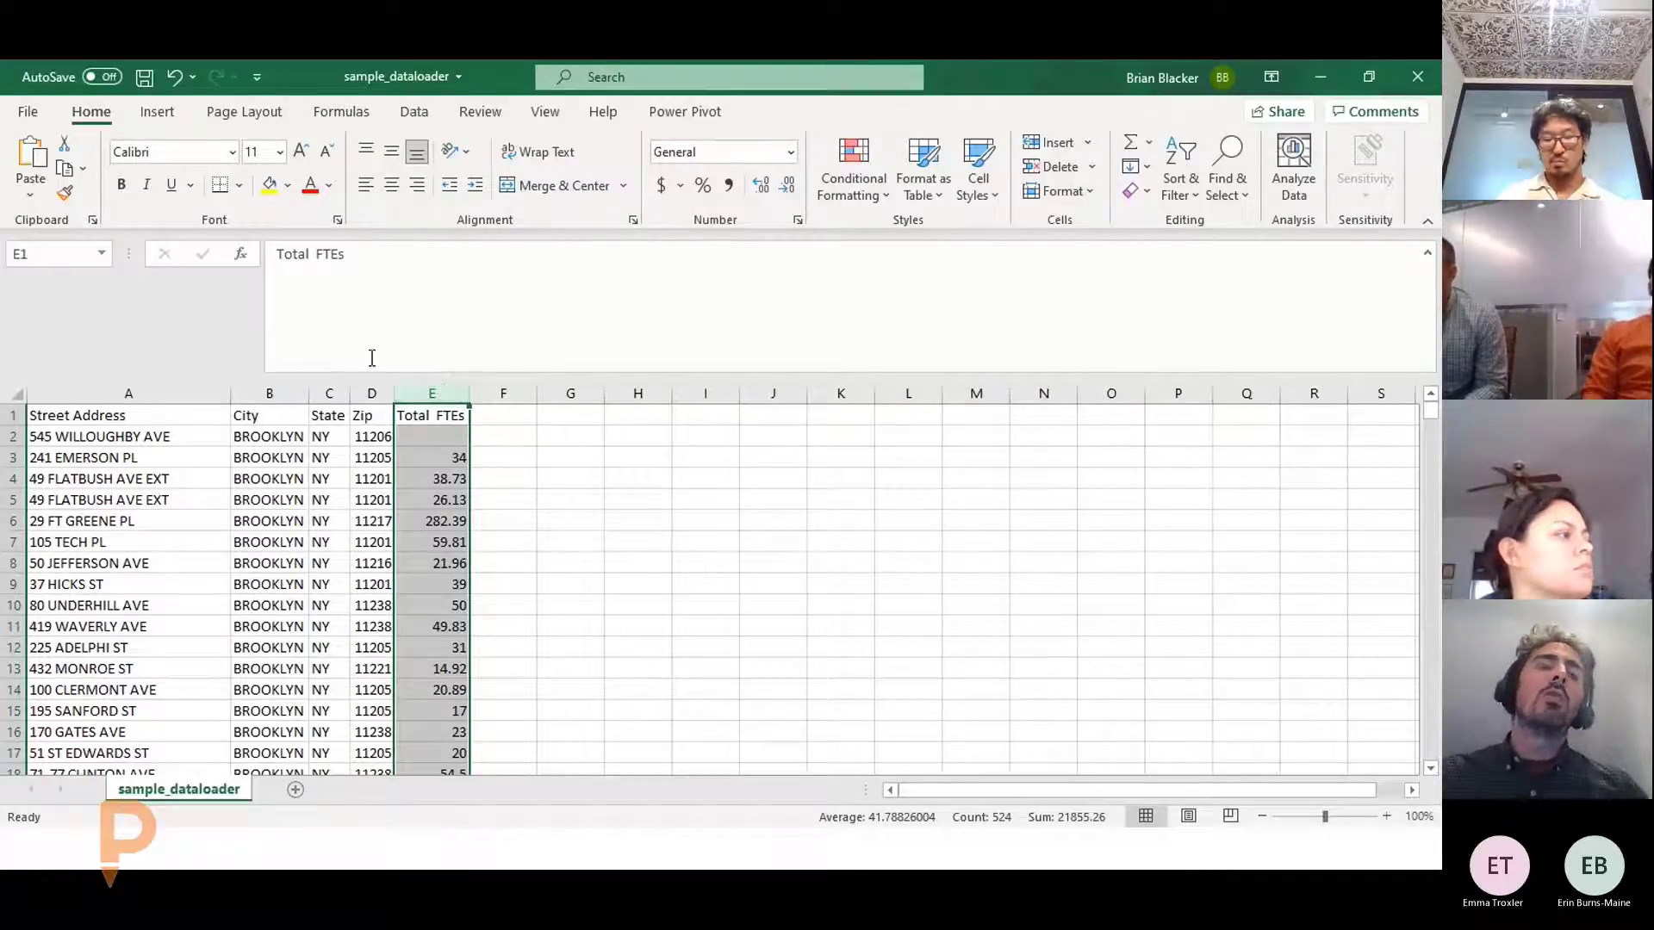
{"action": "left_click", "coordinate": [276, 515]}
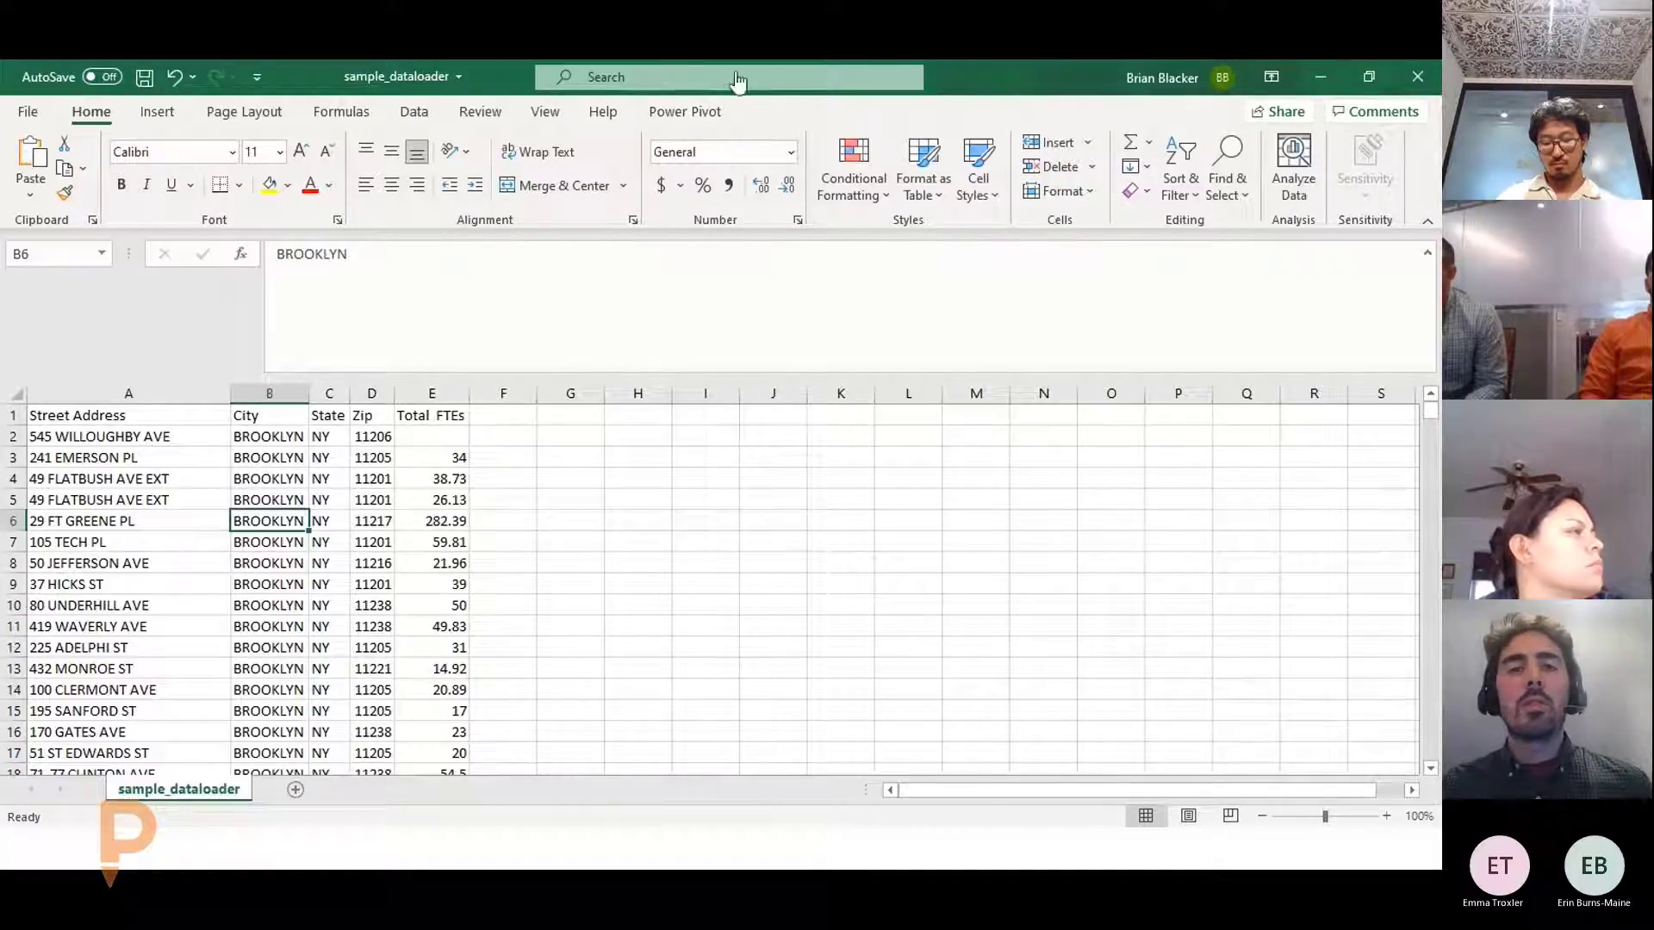
{"action": "left_click", "coordinate": [1415, 77]}
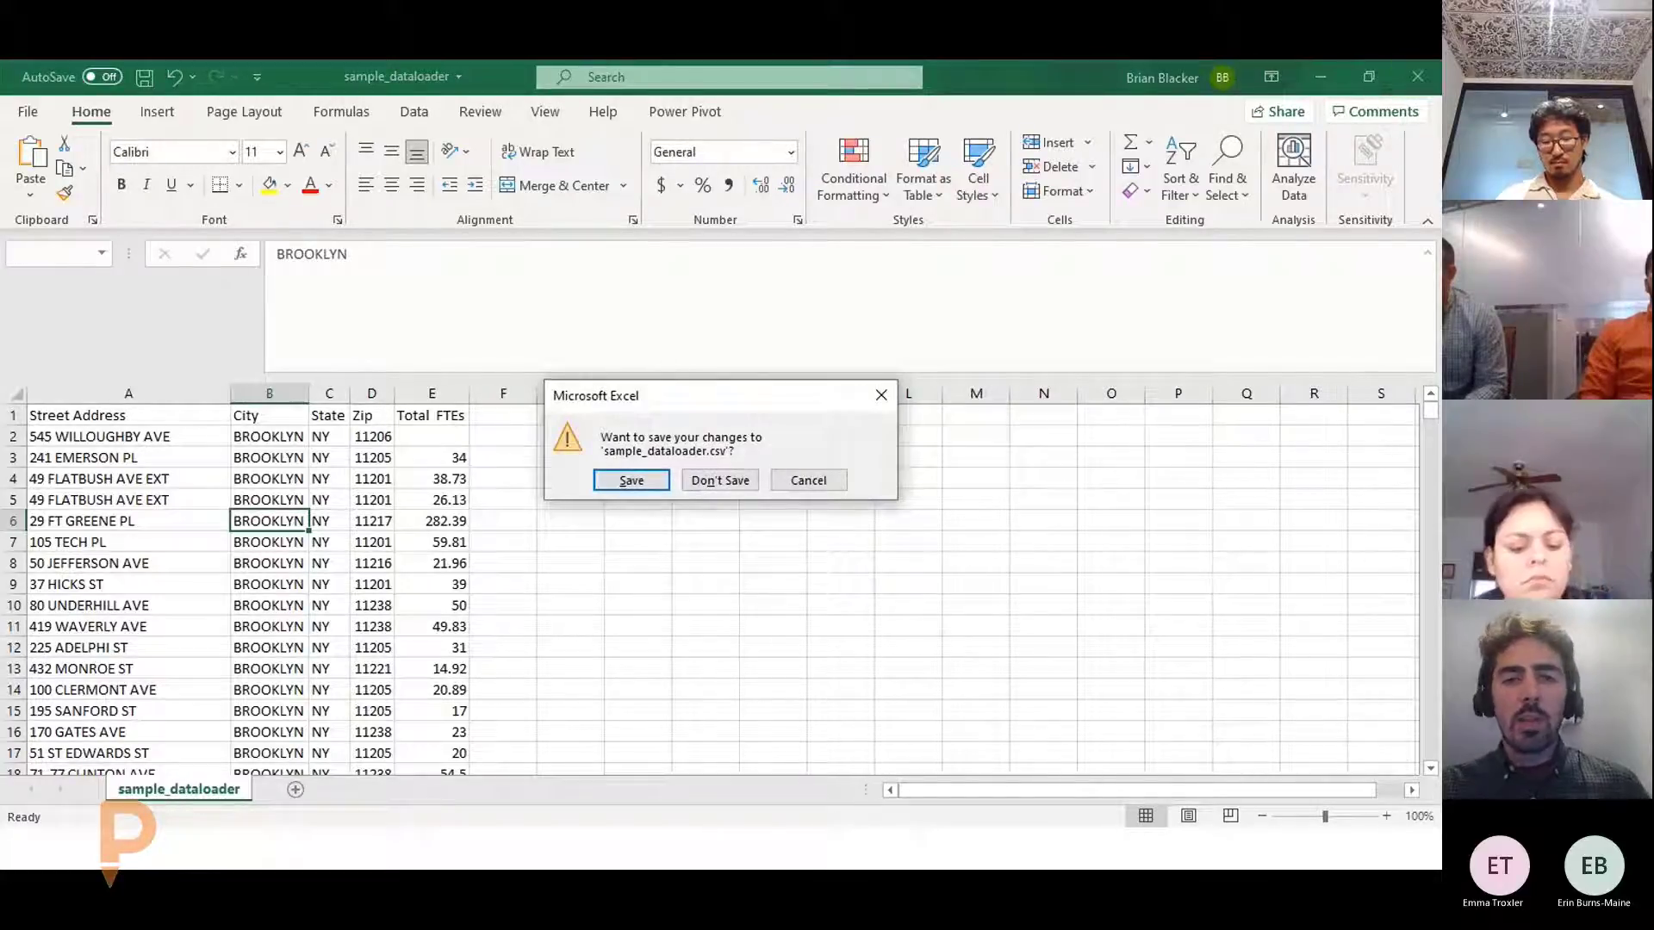
{"action": "left_click", "coordinate": [719, 480]}
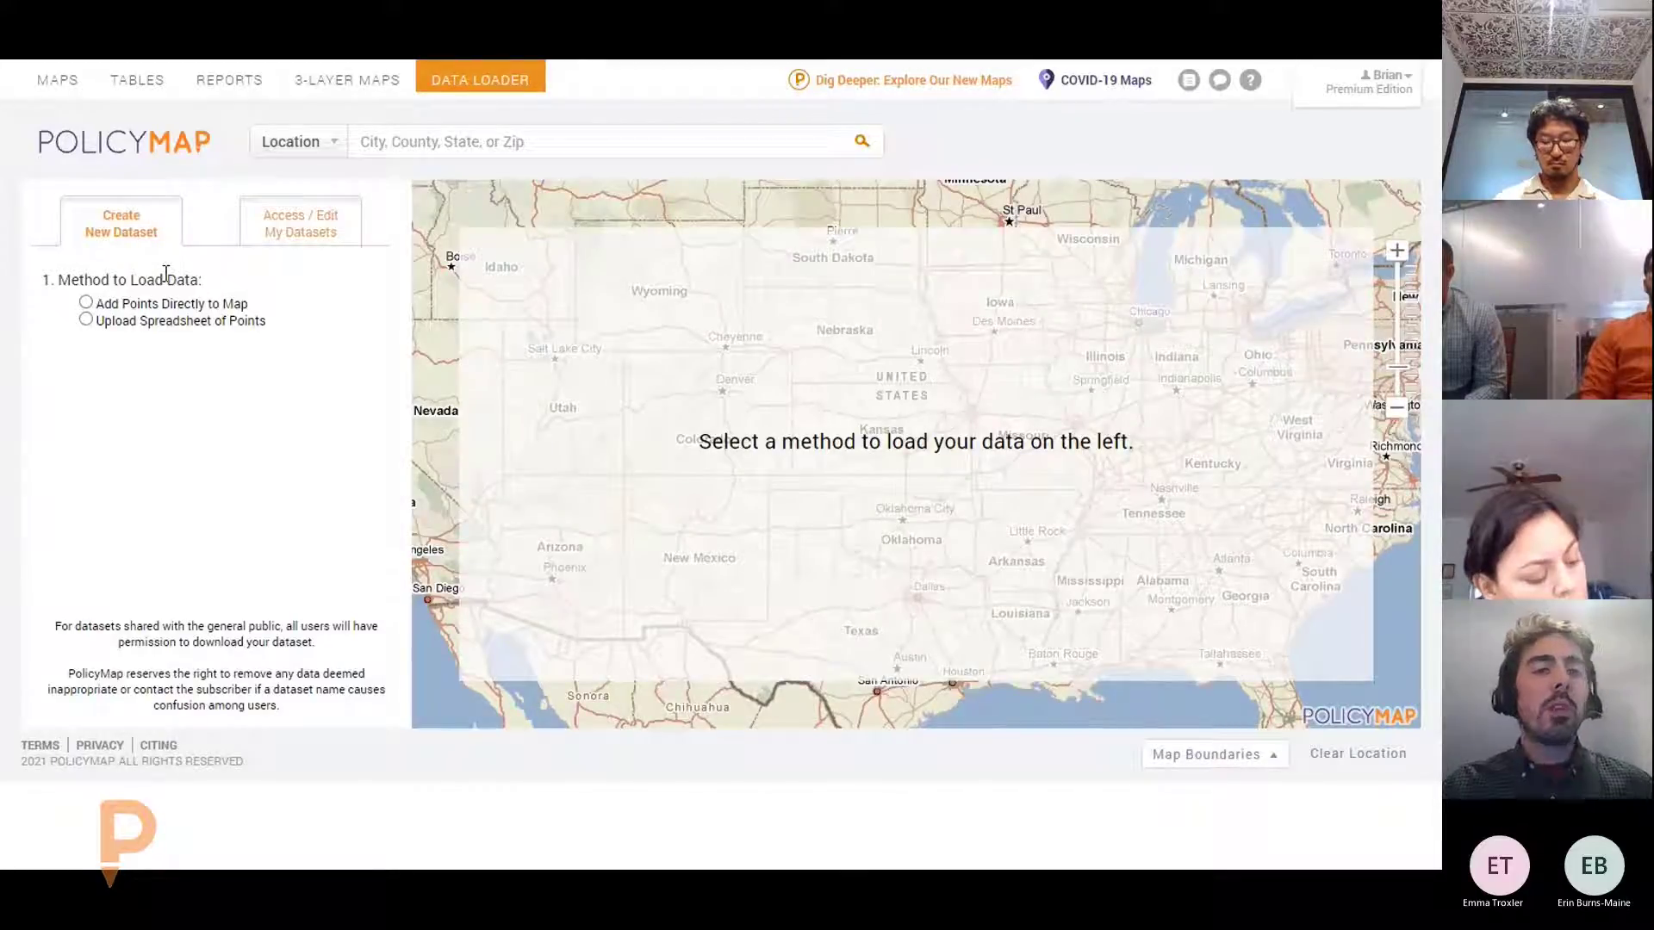
Start a spreadsheet points upload named 'NYC Project Locations', visible to Myself Only, with circle icons
{"action": "left_click", "coordinate": [86, 320]}
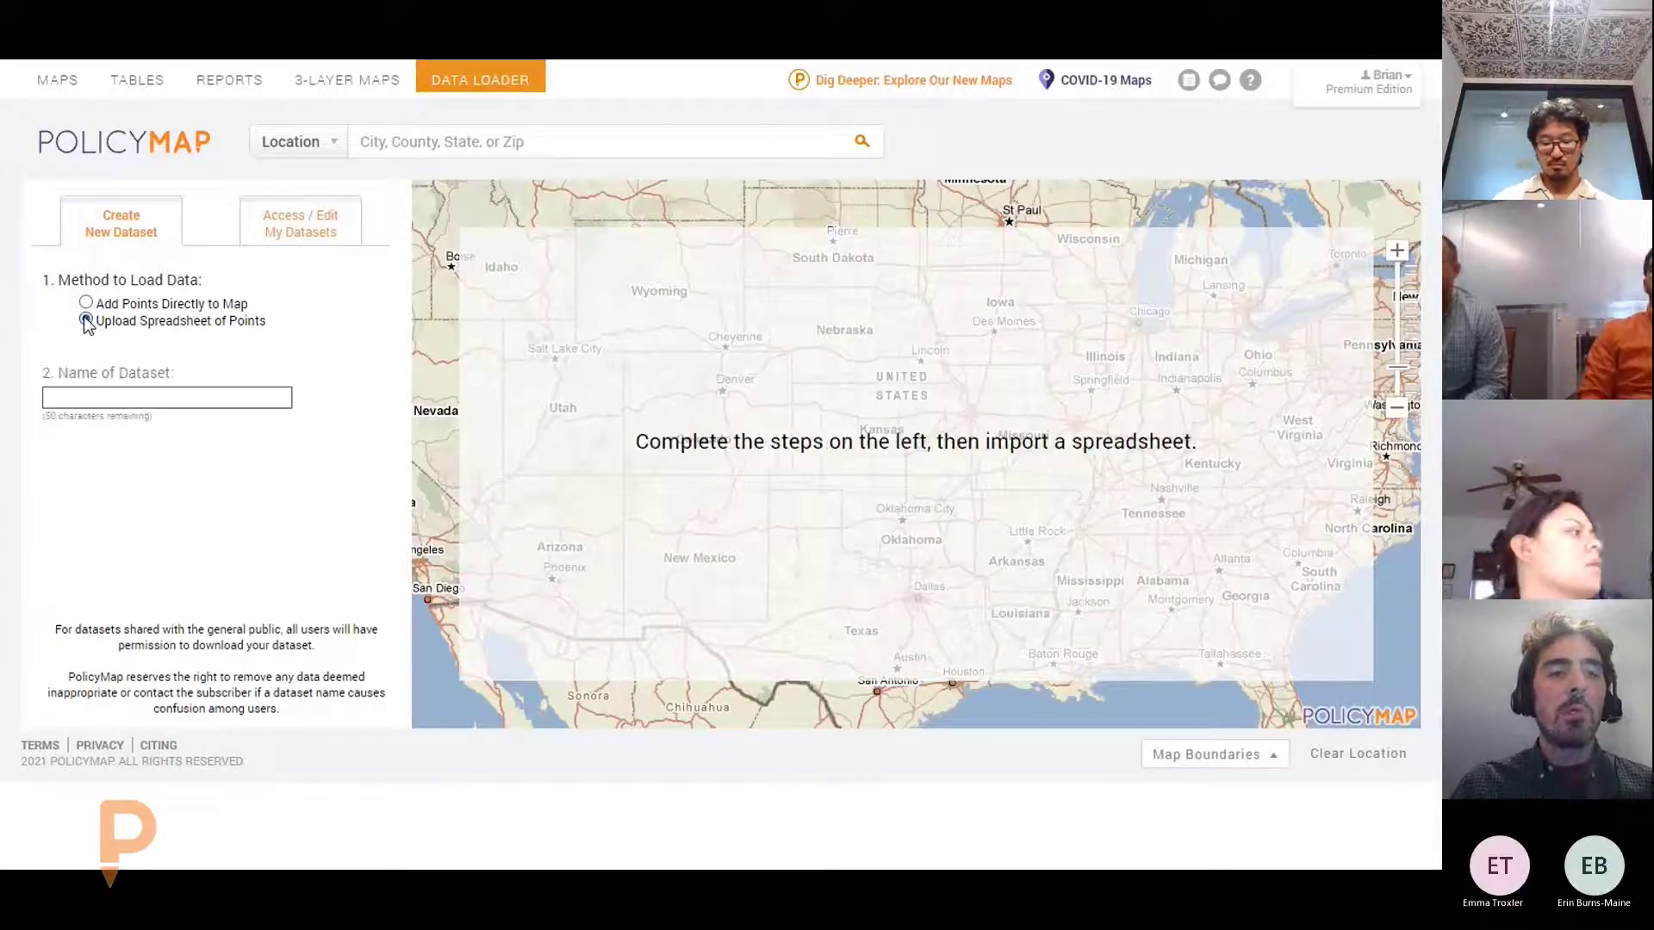
{"action": "left_click", "coordinate": [198, 391]}
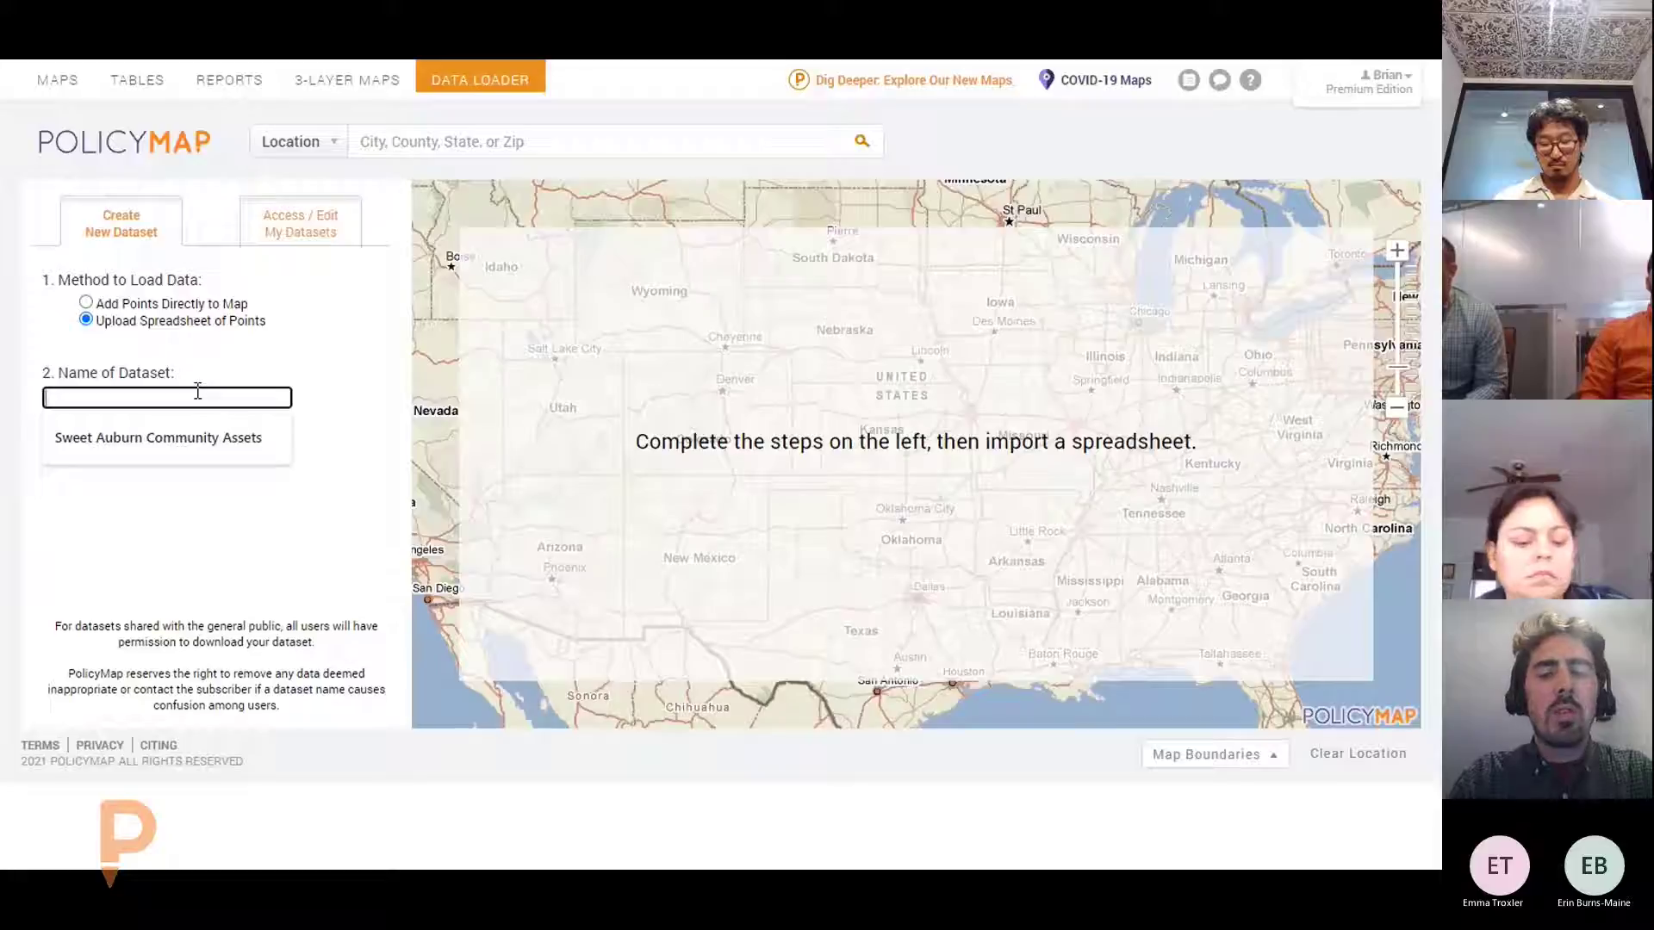
{"action": "type", "text": "NYC"}
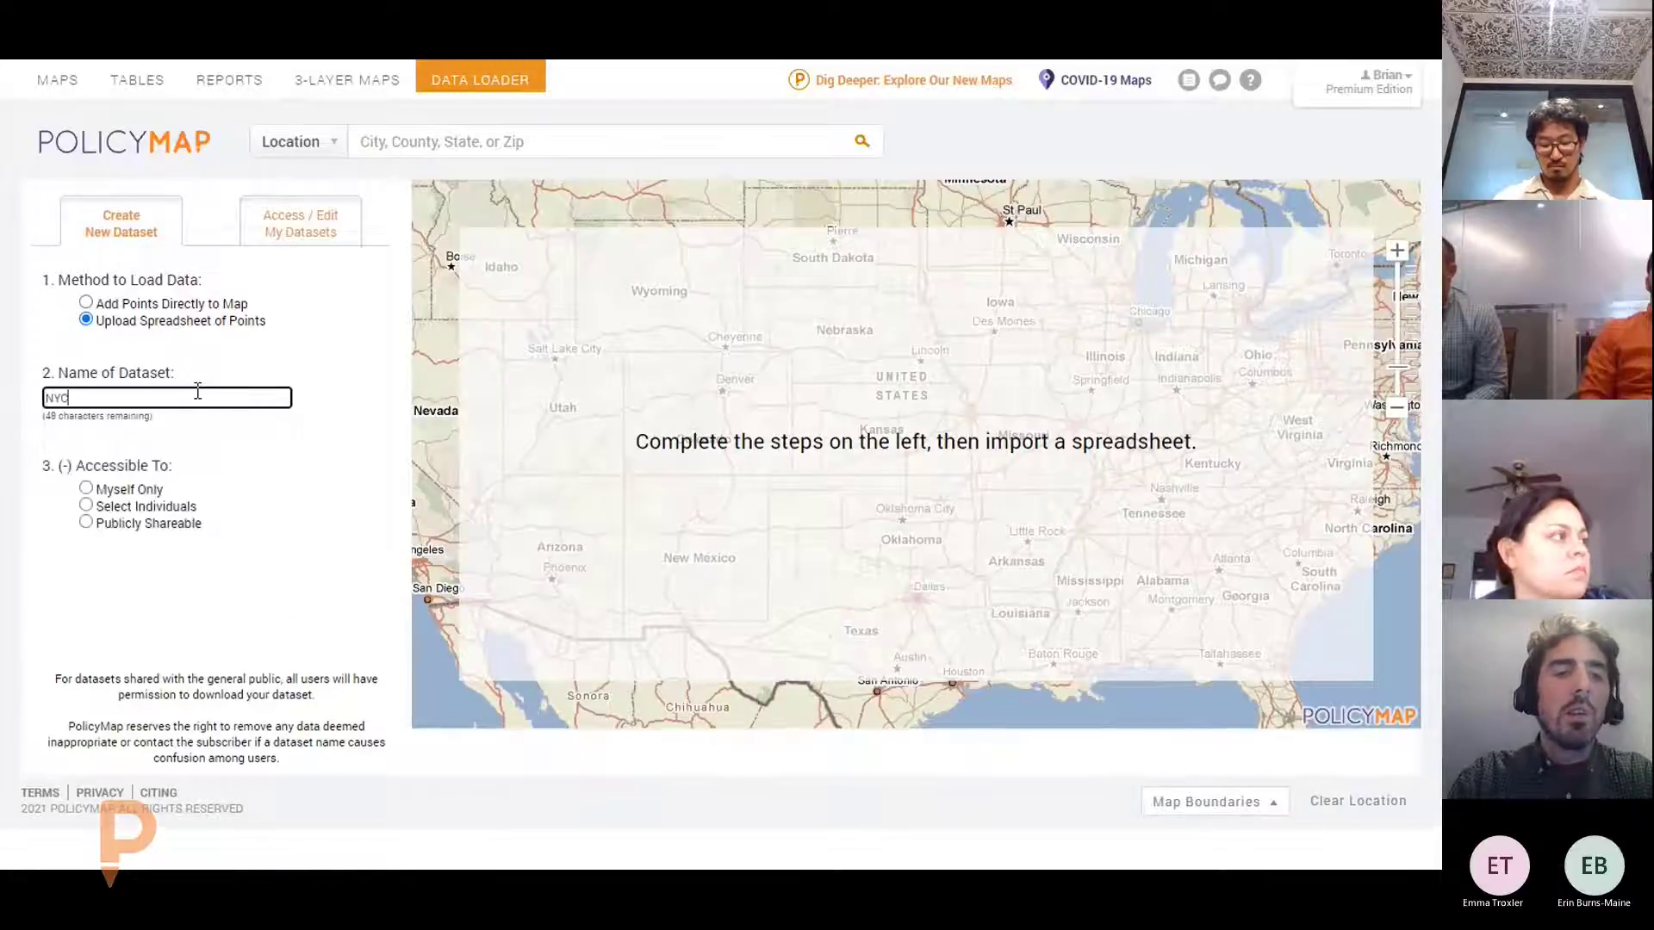
{"action": "type", "text": " Project Locations"}
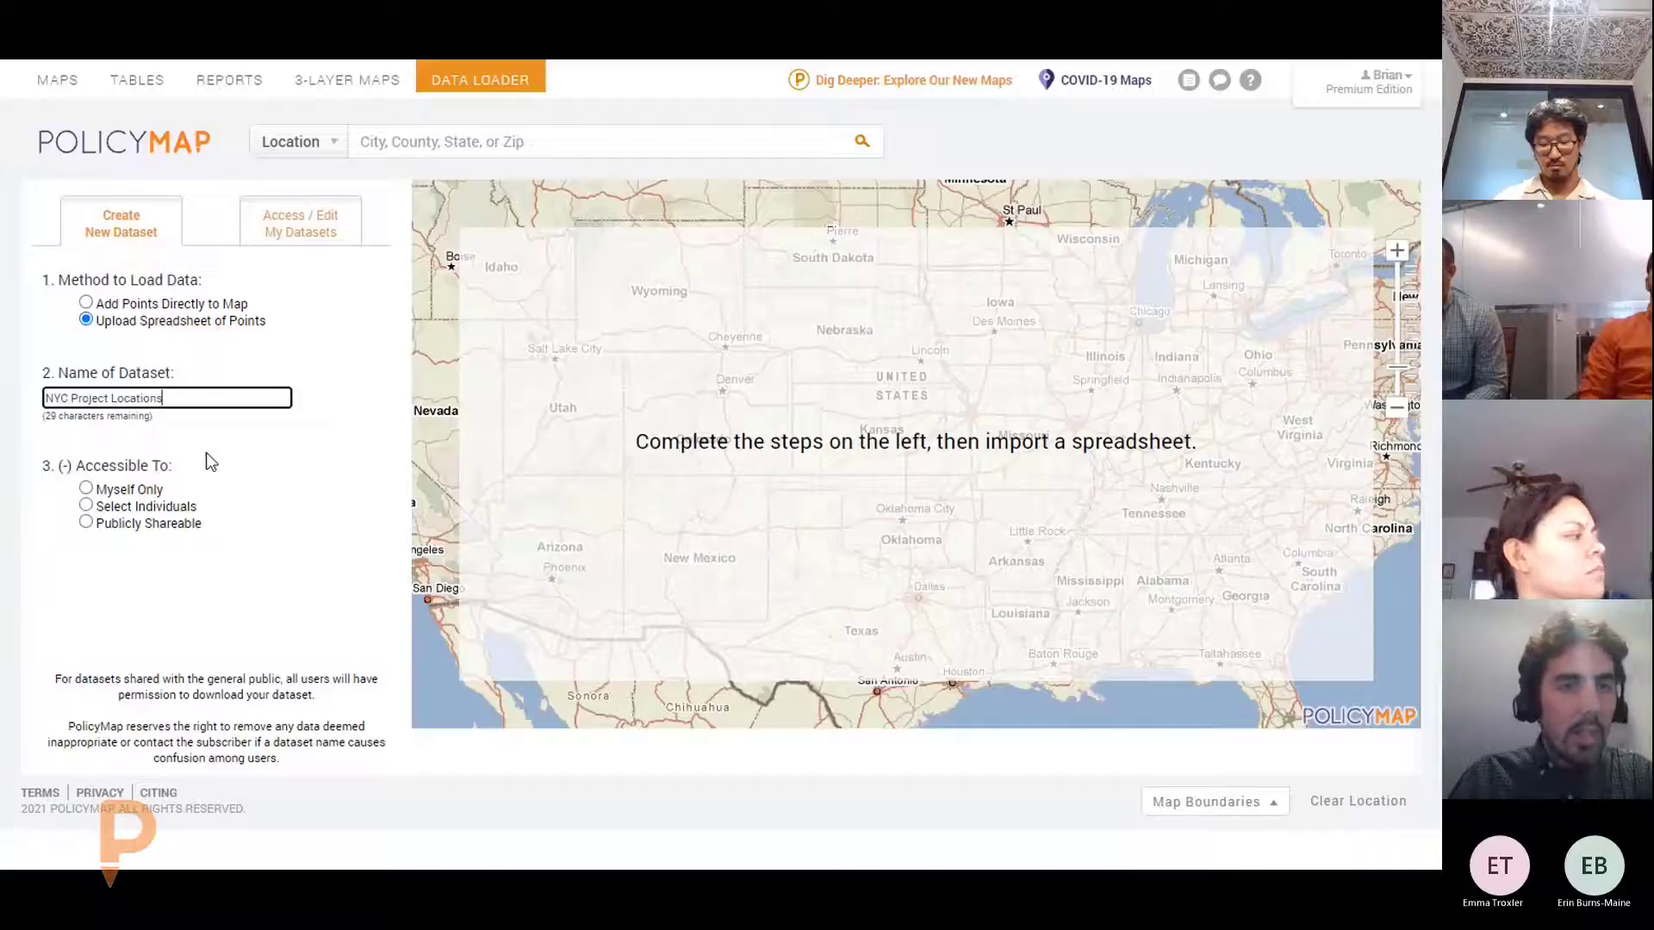
{"action": "left_click", "coordinate": [87, 507]}
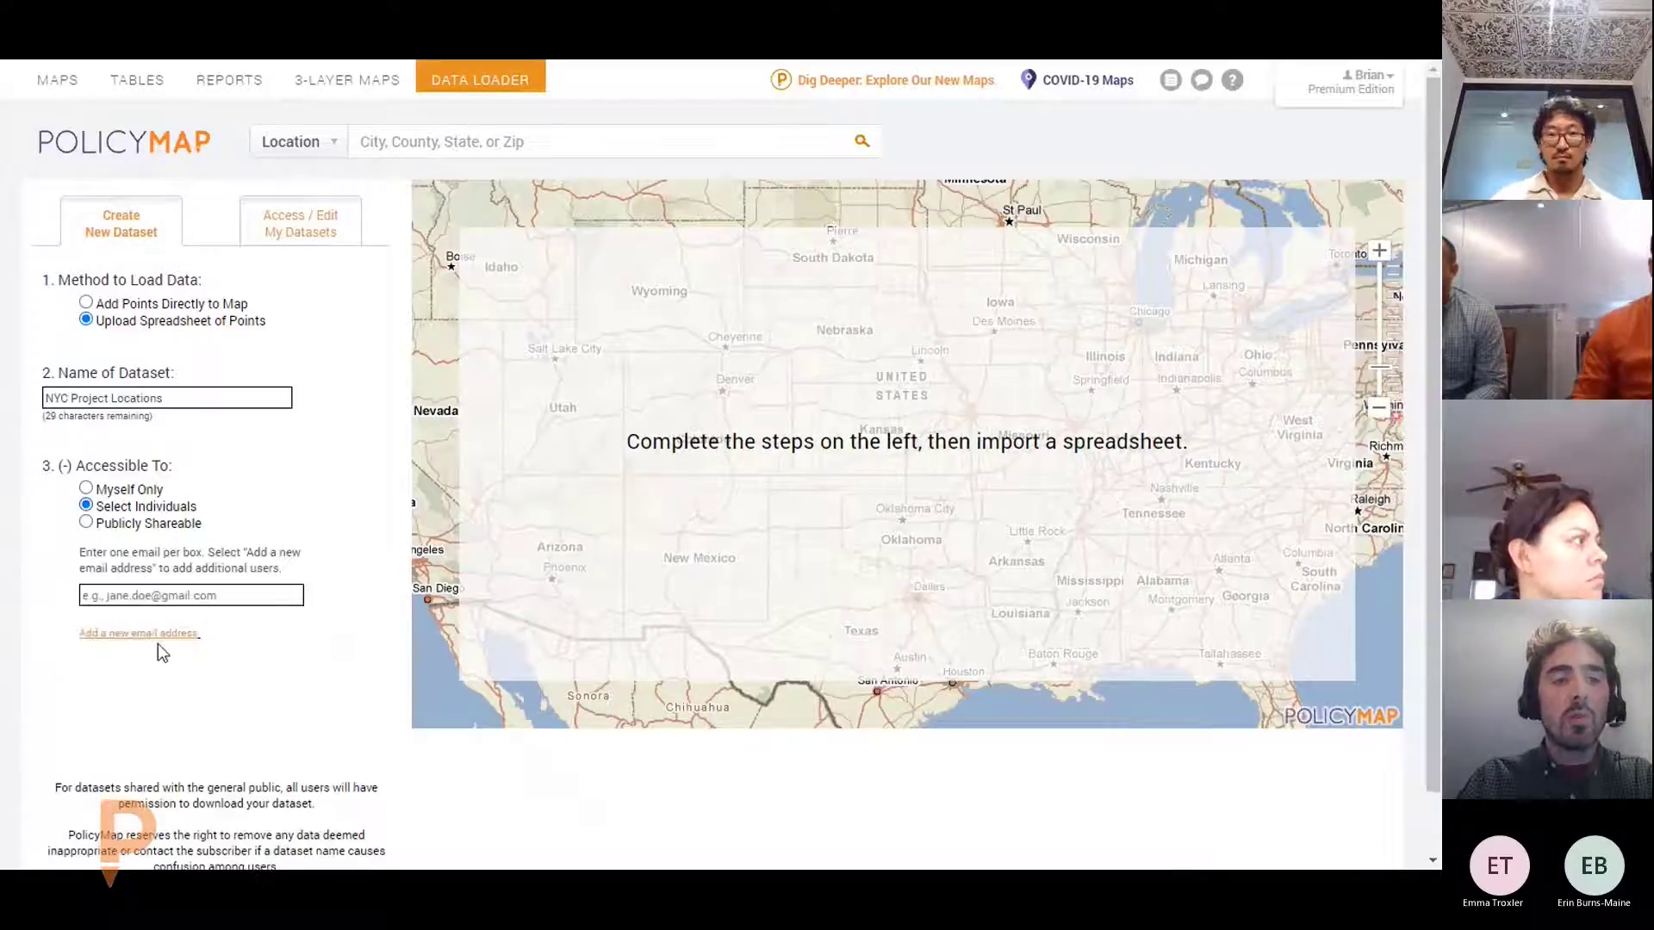
{"action": "left_click", "coordinate": [85, 489]}
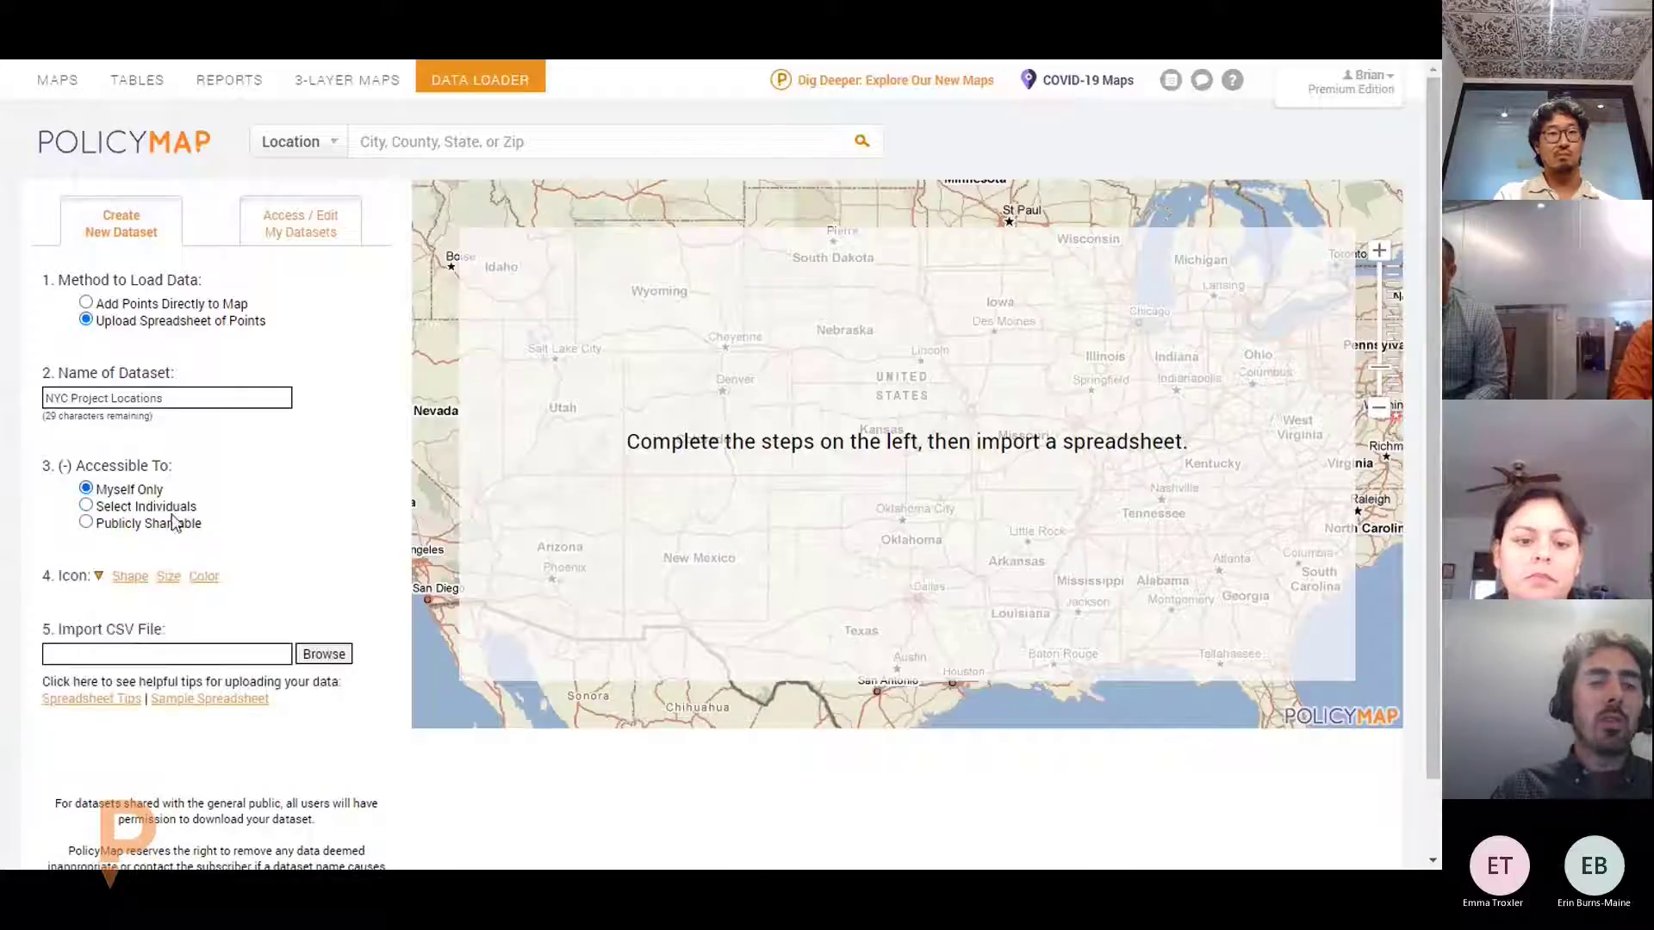
{"action": "left_click", "coordinate": [127, 586]}
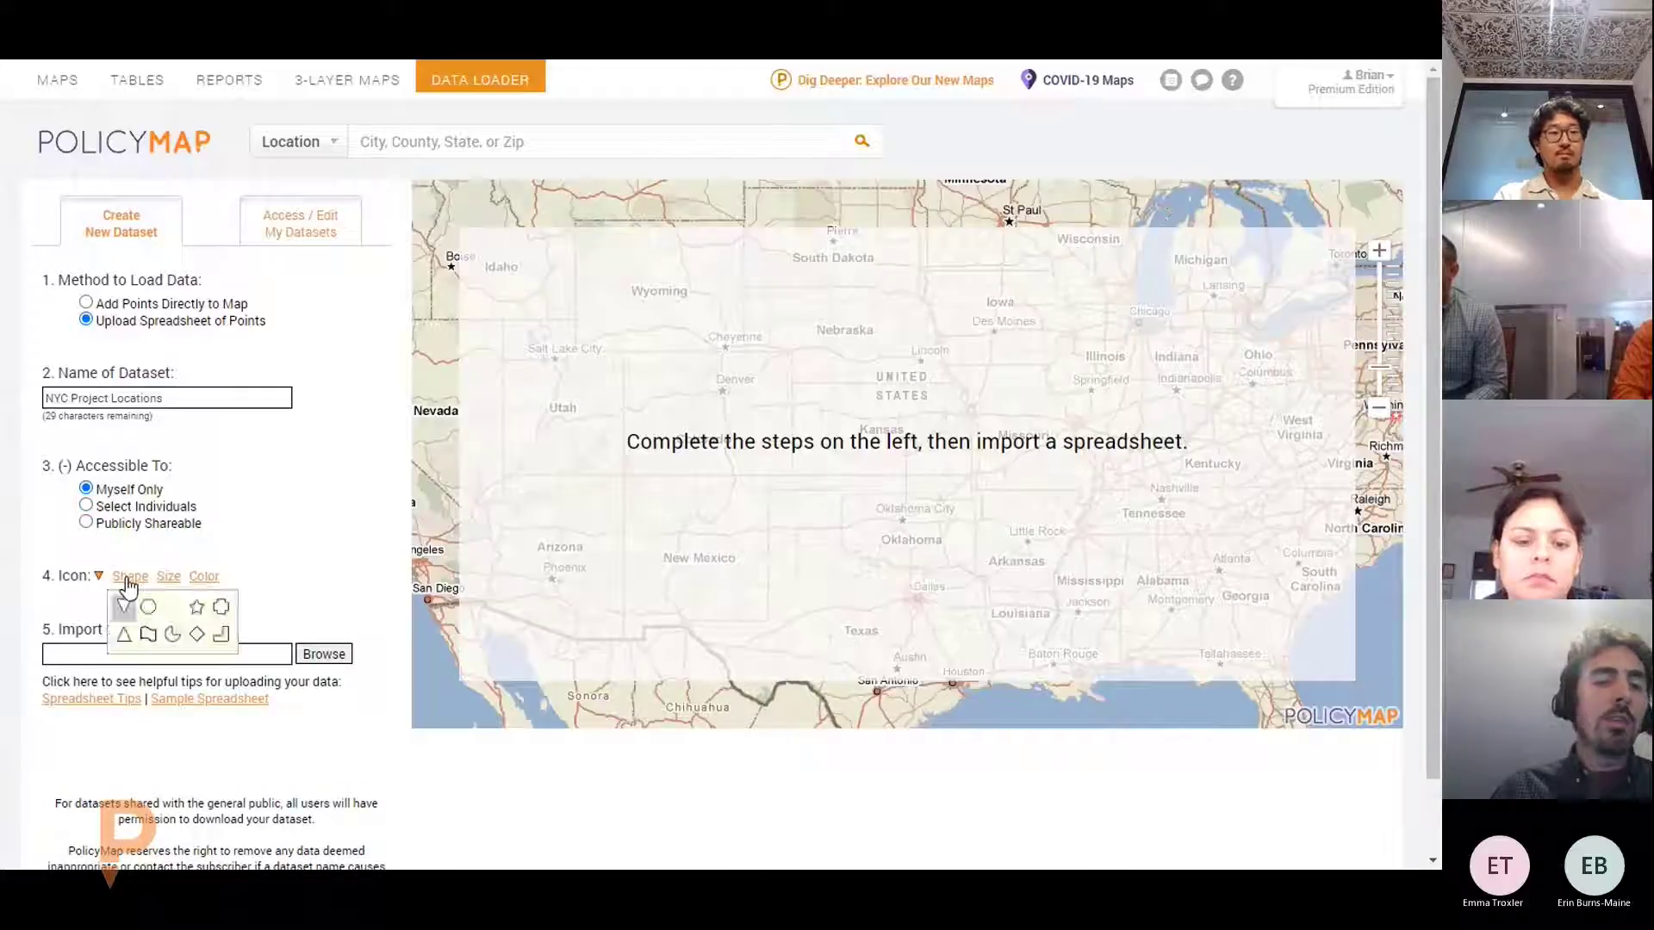
{"action": "left_click", "coordinate": [136, 603]}
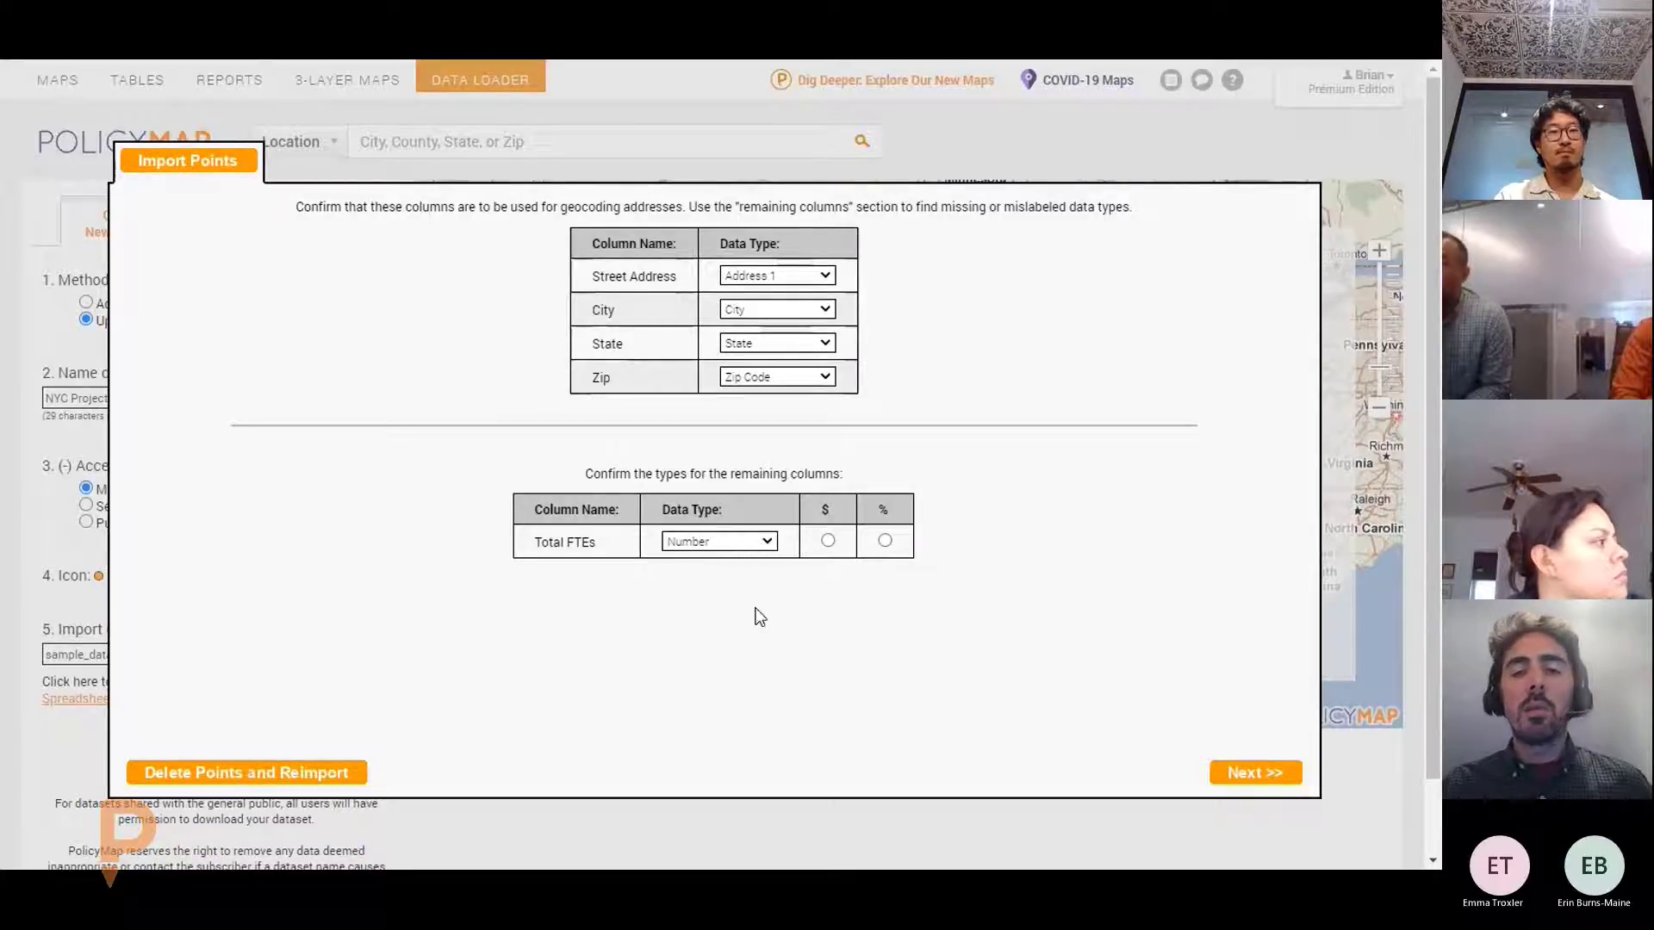
Geocode the uploaded addresses (565 of 572 placed) and sort the seven failed rows to the top
{"action": "left_click", "coordinate": [1251, 773]}
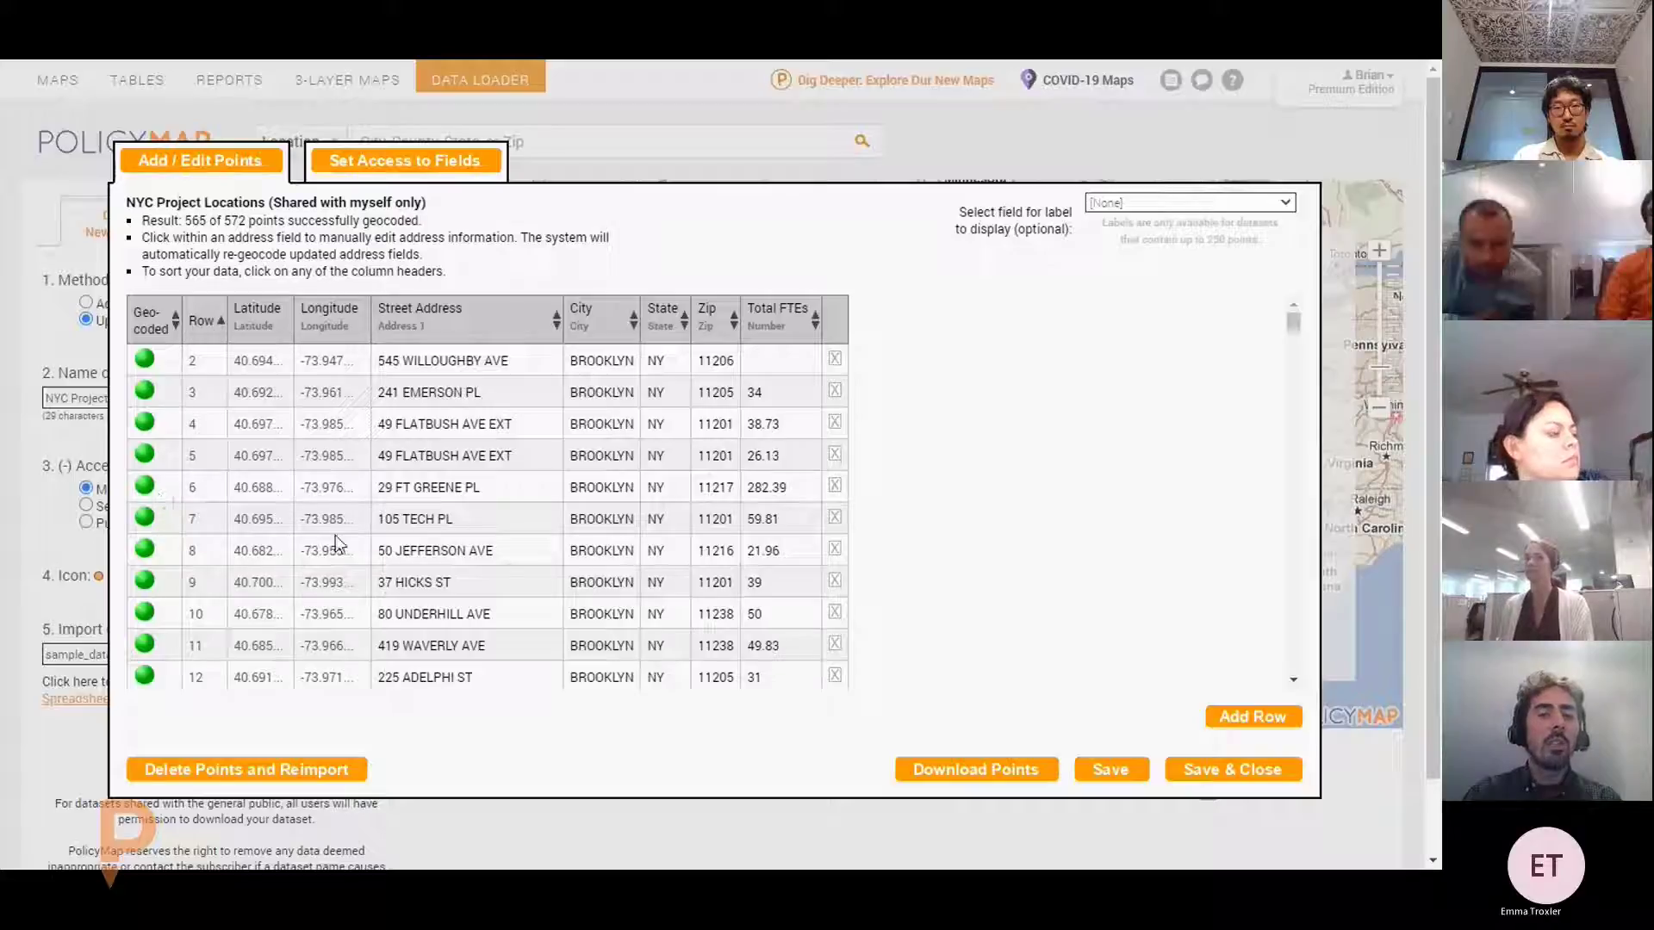
{"action": "left_click", "coordinate": [162, 323]}
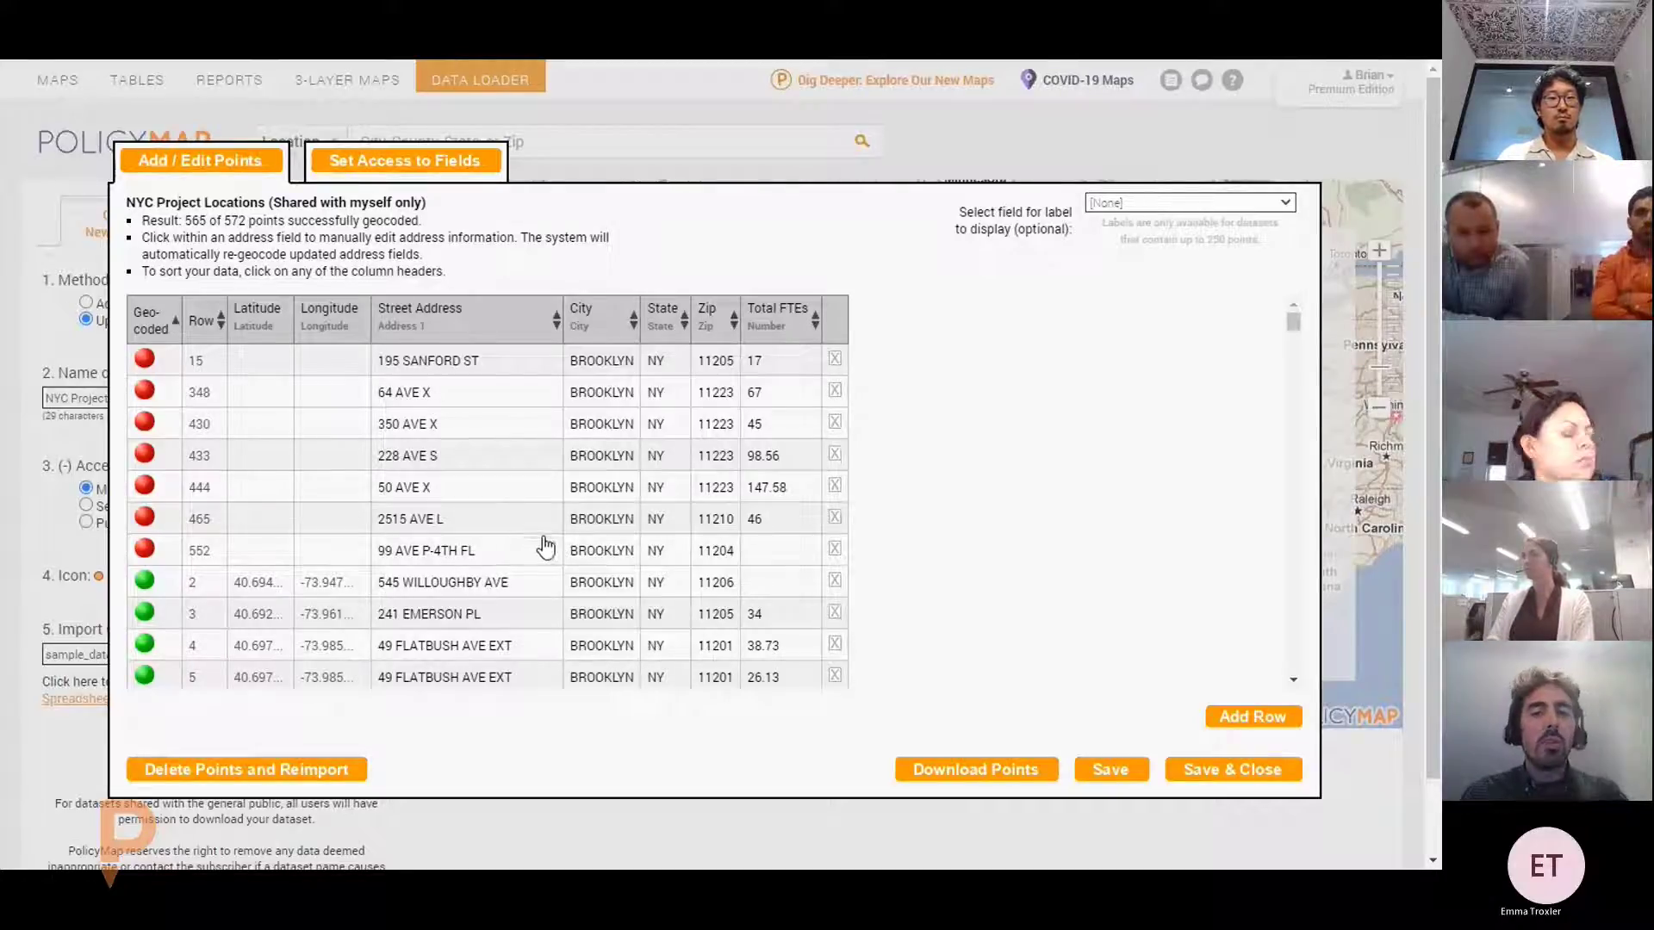
{"action": "left_click", "coordinate": [499, 562]}
{"action": "left_click_drag", "start_coordinate": [552, 547], "coordinate": [429, 559]}
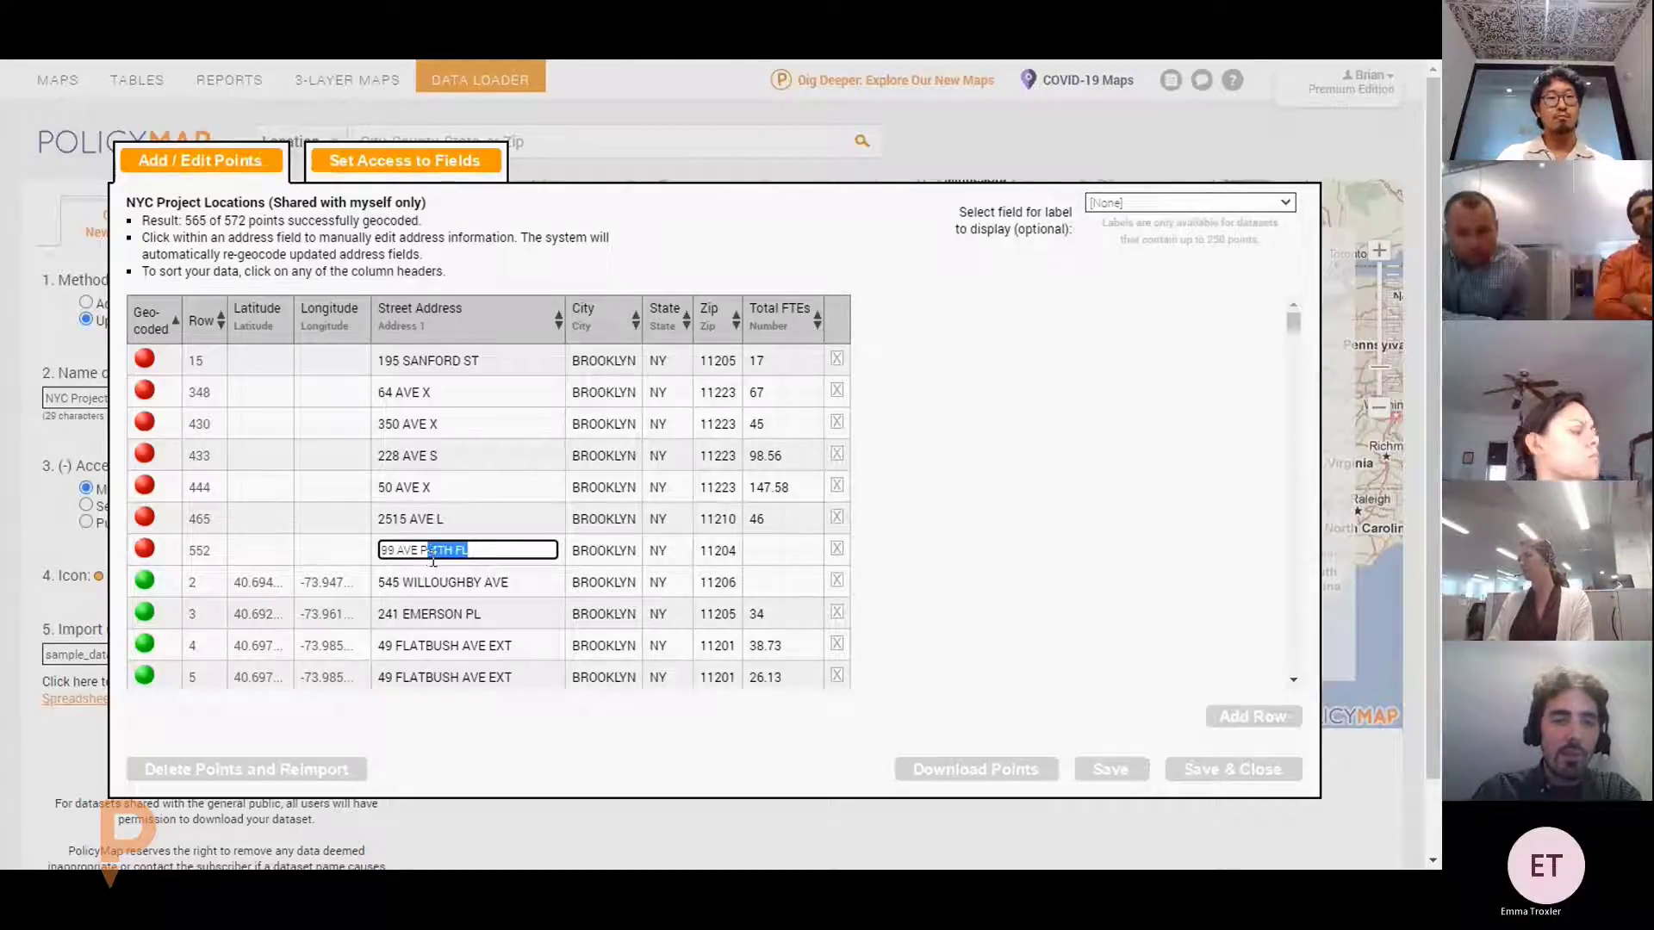
{"action": "key", "text": "BackSpace"}
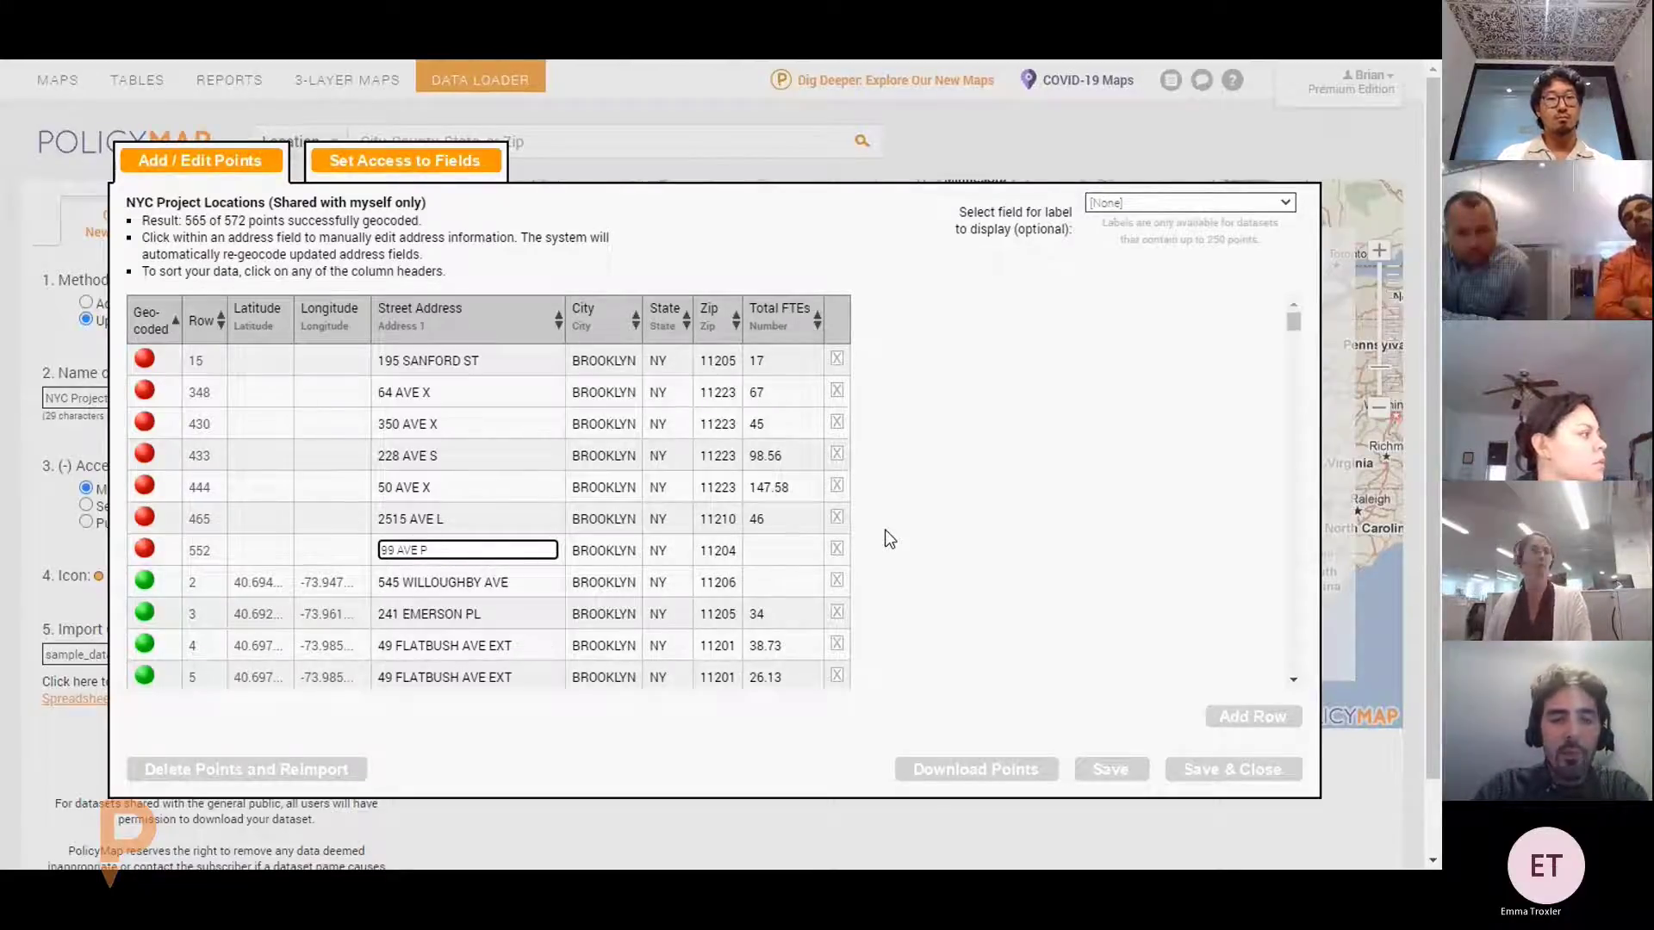
{"action": "left_click", "coordinate": [890, 538]}
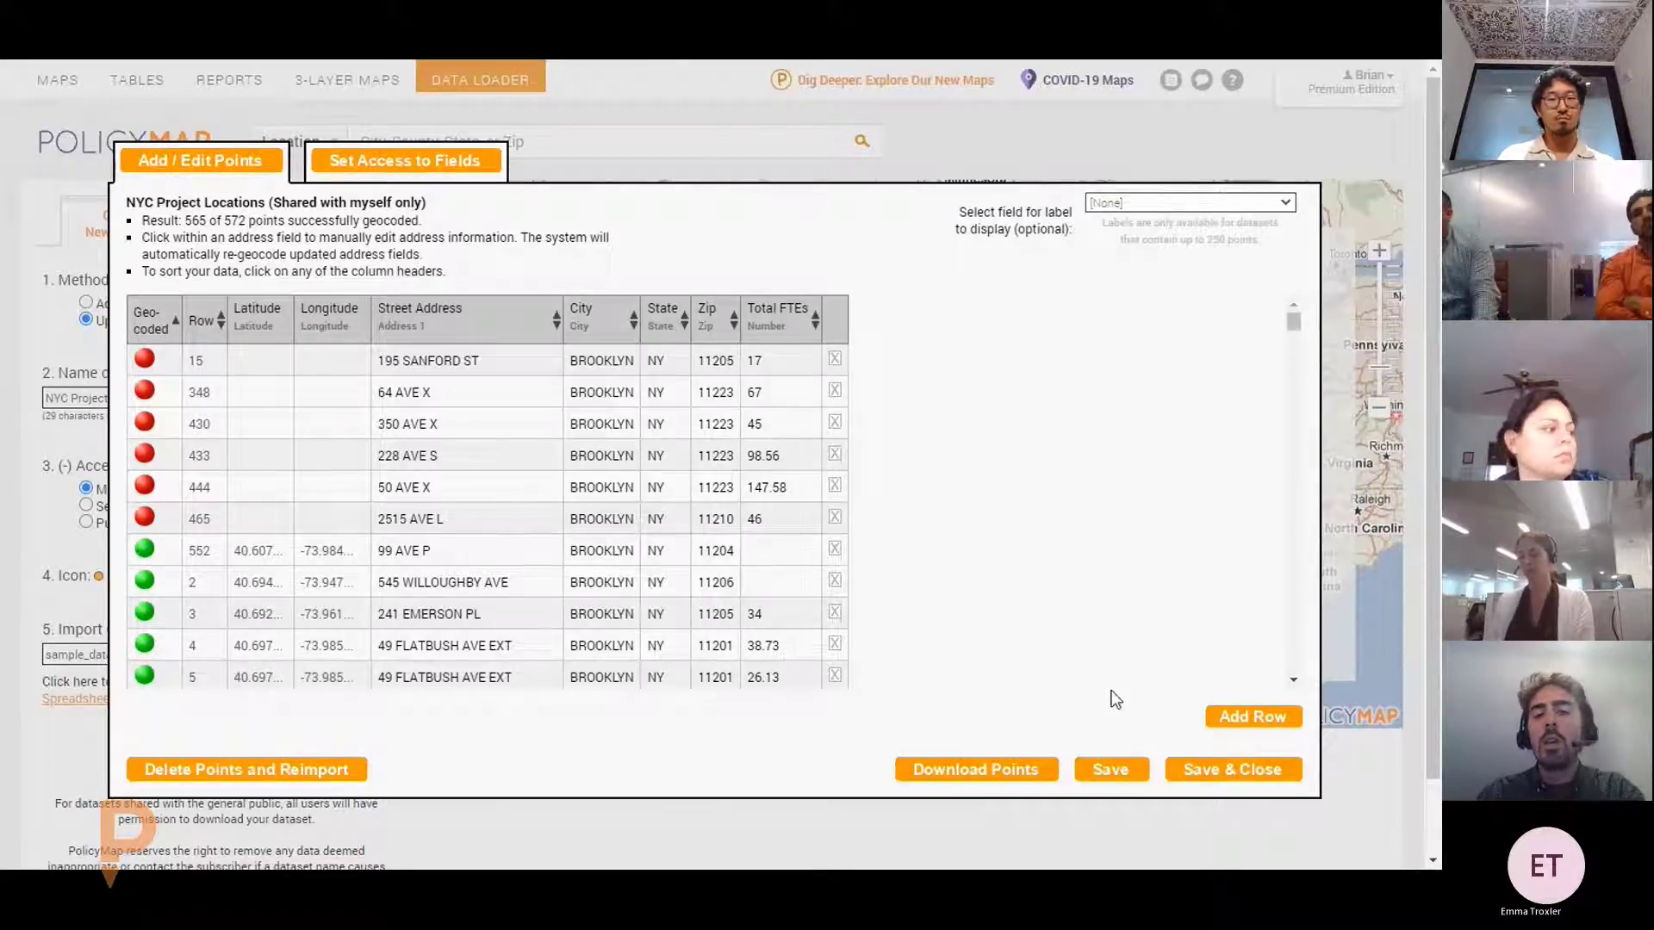
Save & Close the NYC Project Locations dataset, then go to the new Beta PolicyMap
{"action": "left_click", "coordinate": [1218, 775]}
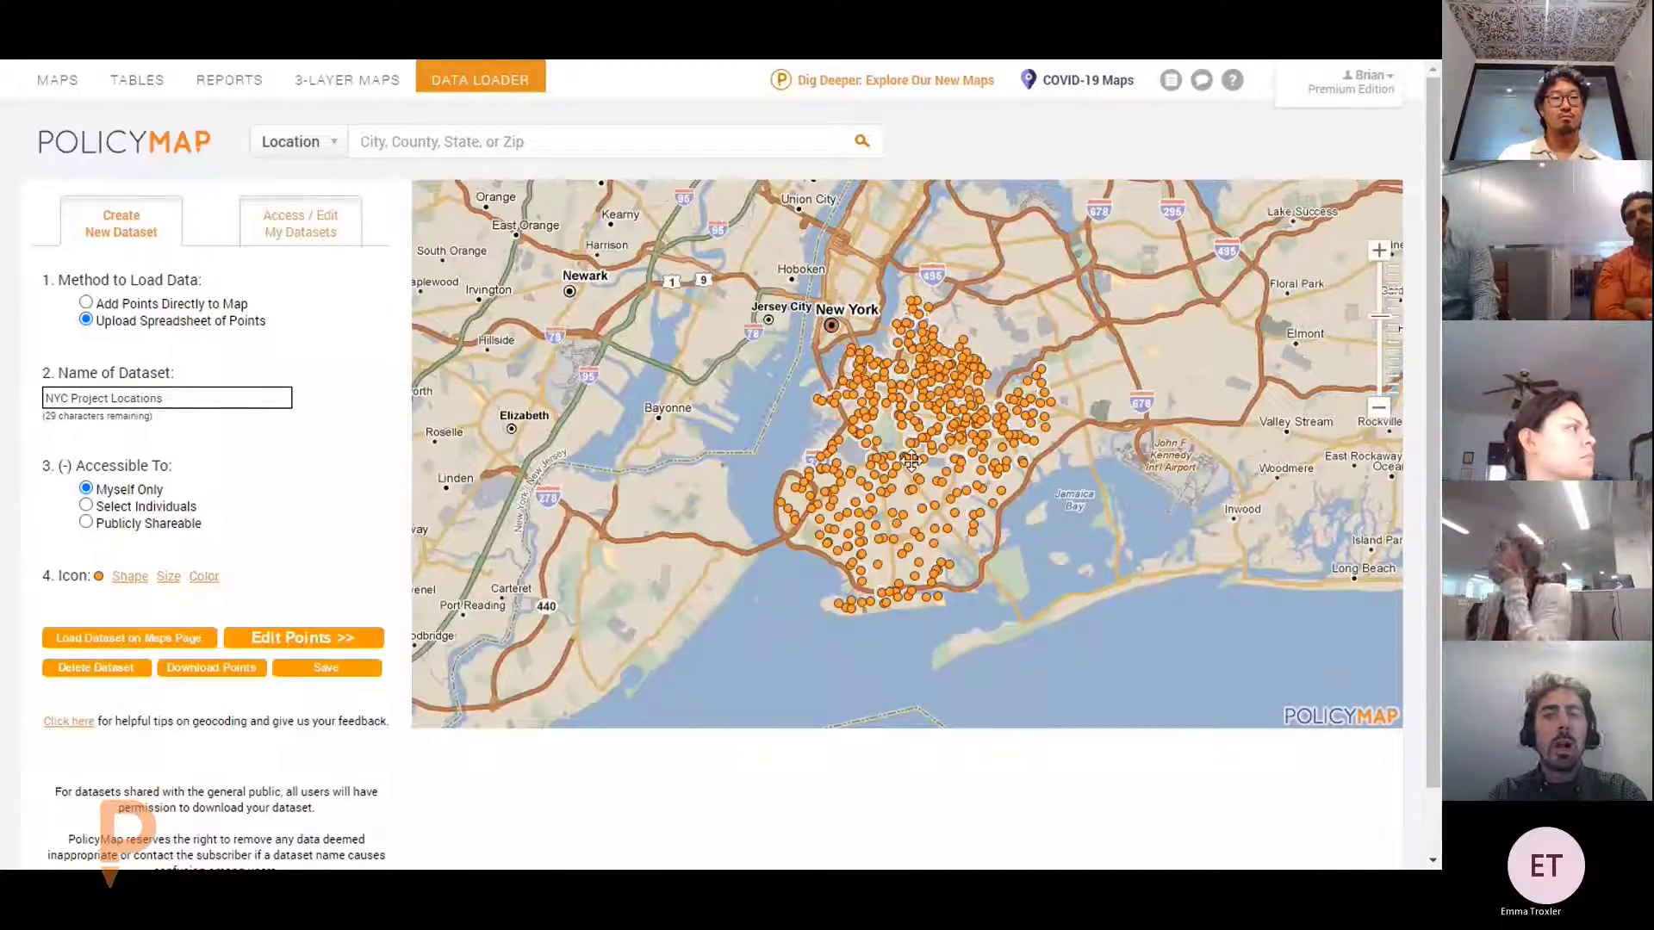
{"action": "scroll", "coordinate": [913, 458], "scroll_direction": "up", "scroll_amount": 1}
{"action": "left_click", "coordinate": [896, 81]}
{"action": "left_click", "coordinate": [815, 695]}
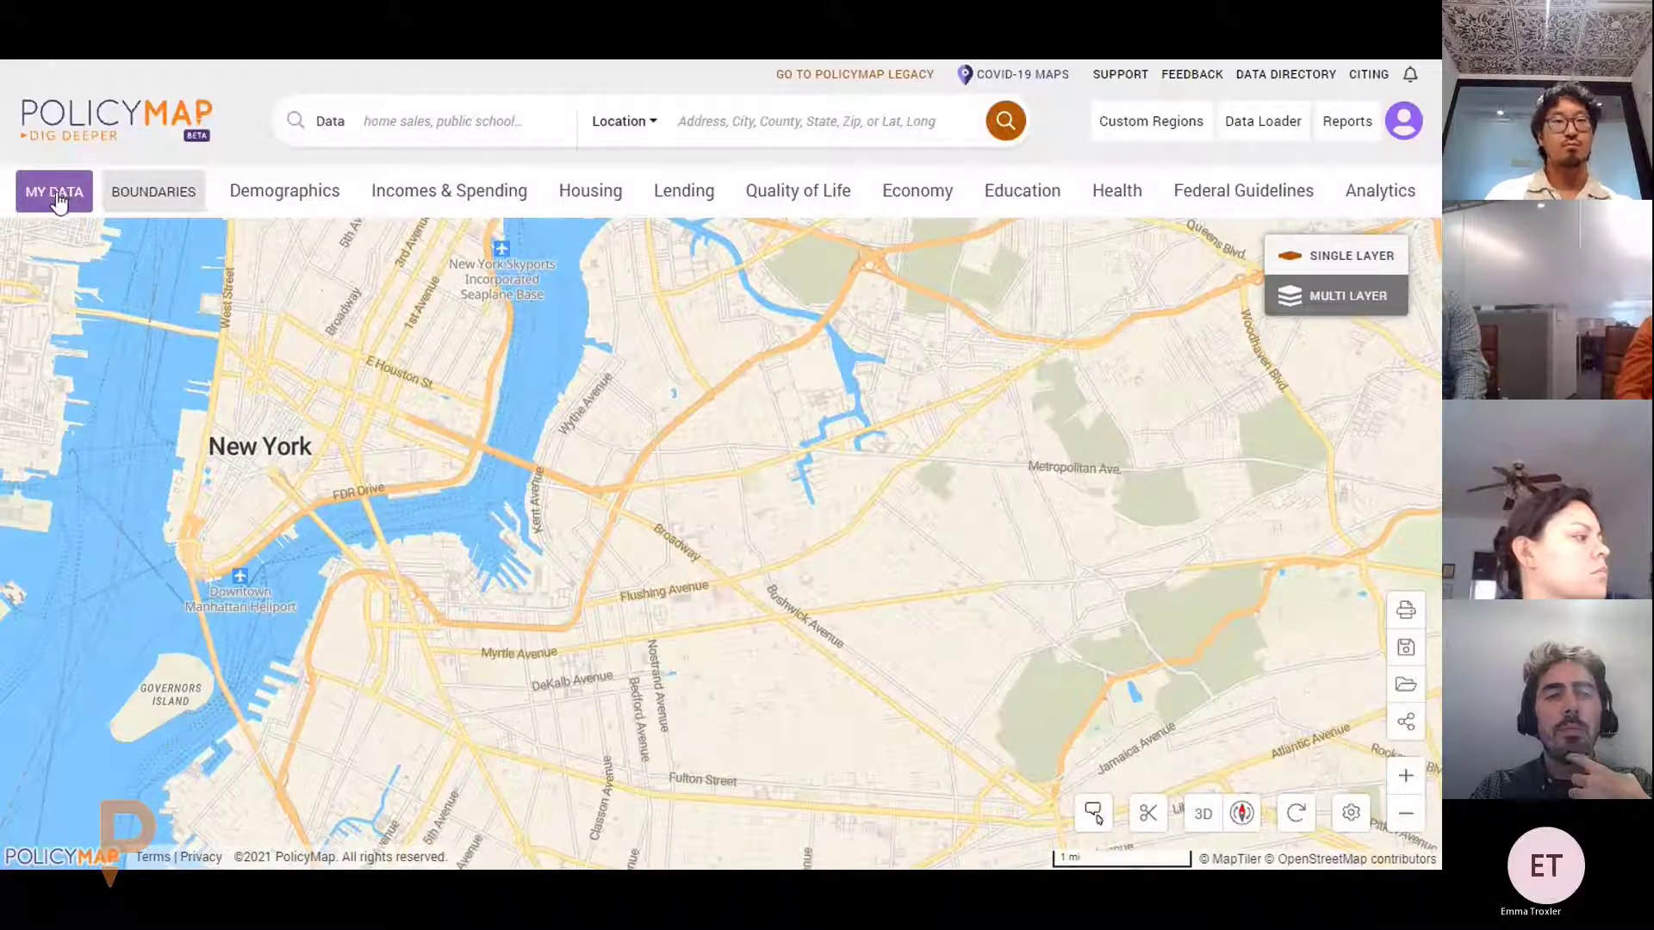
Add NYC Project Locations from My Uploaded Data to the map as orange Brooklyn points
{"action": "left_click", "coordinate": [55, 198]}
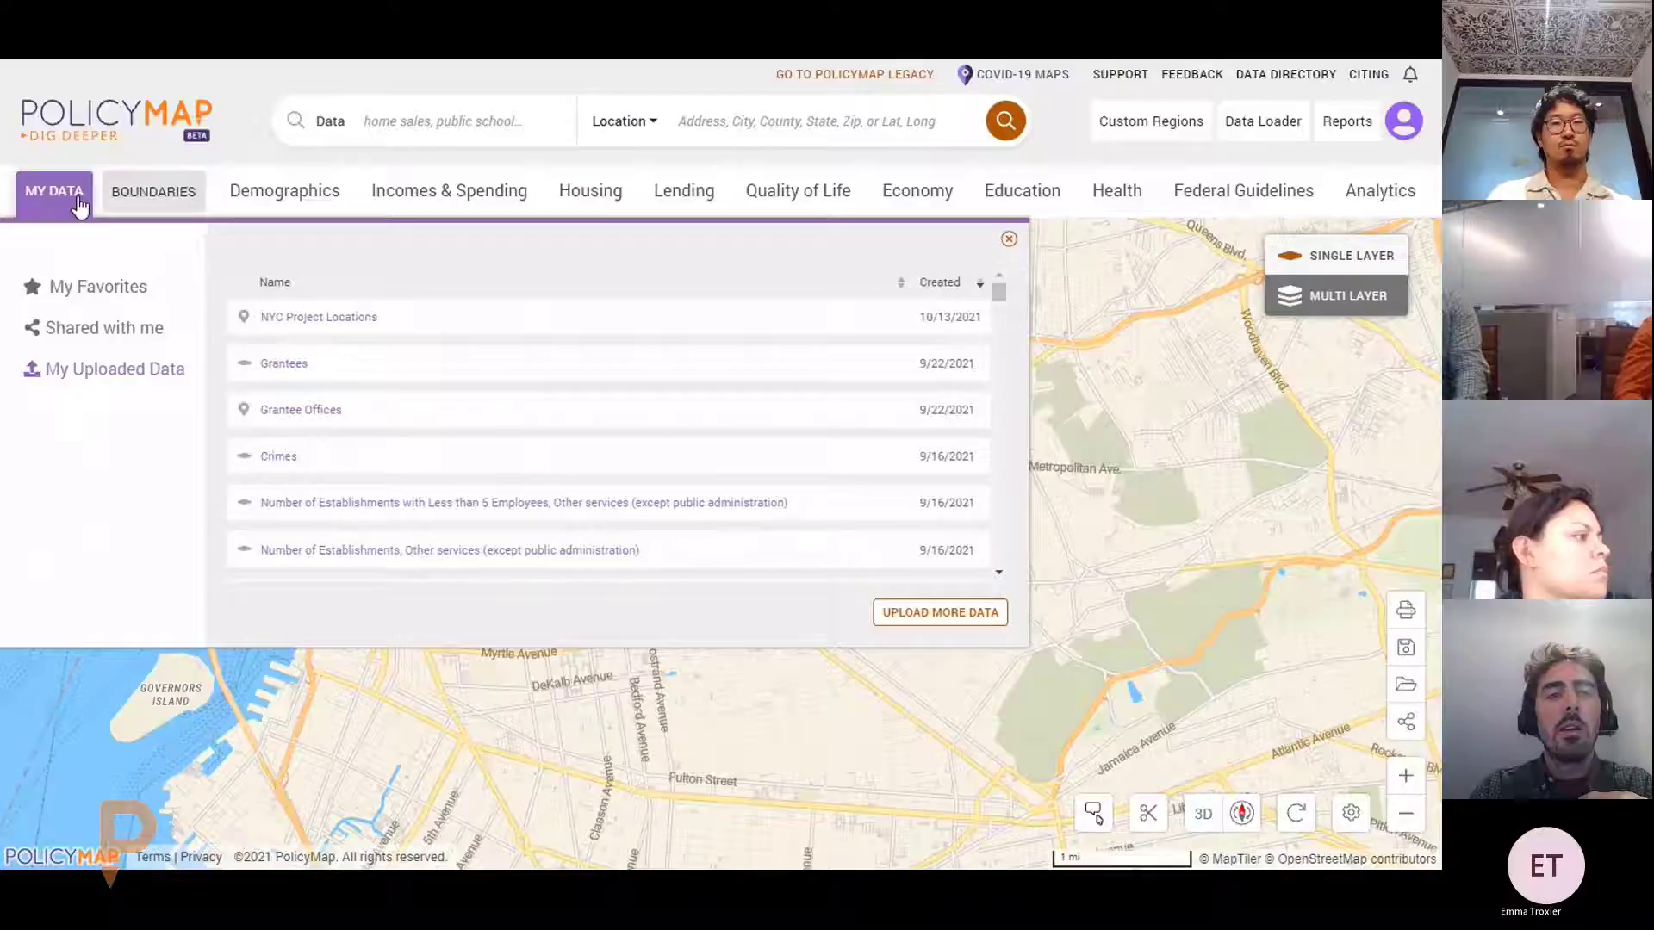
{"action": "left_click", "coordinate": [337, 327]}
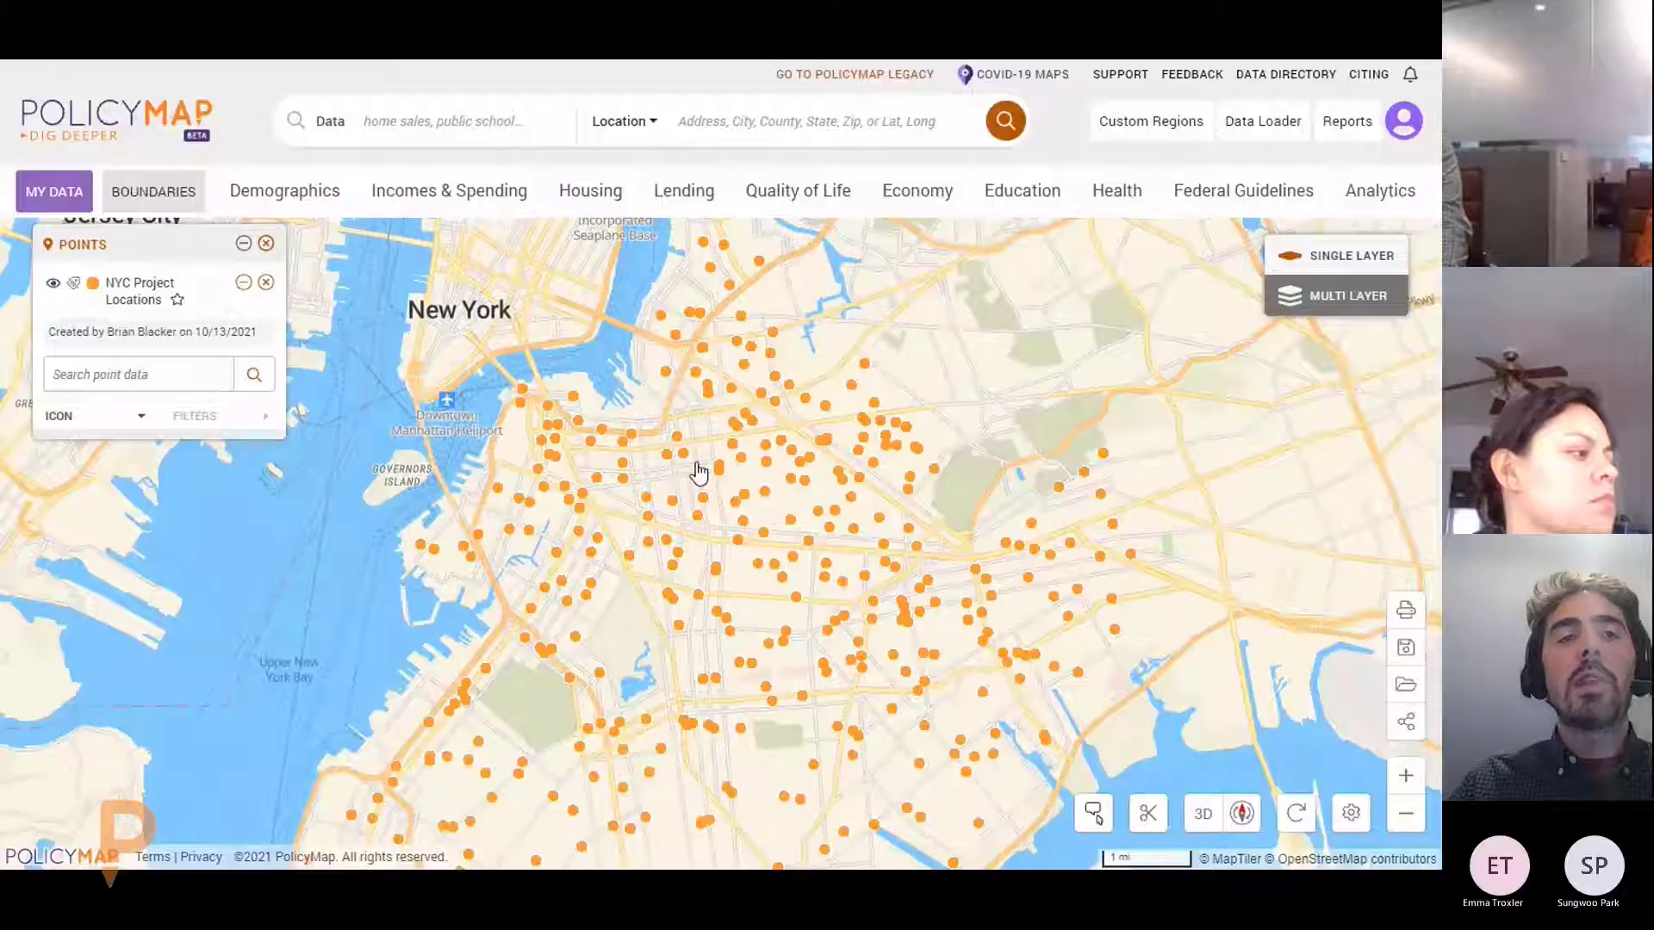
{"action": "left_click", "coordinate": [76, 207]}
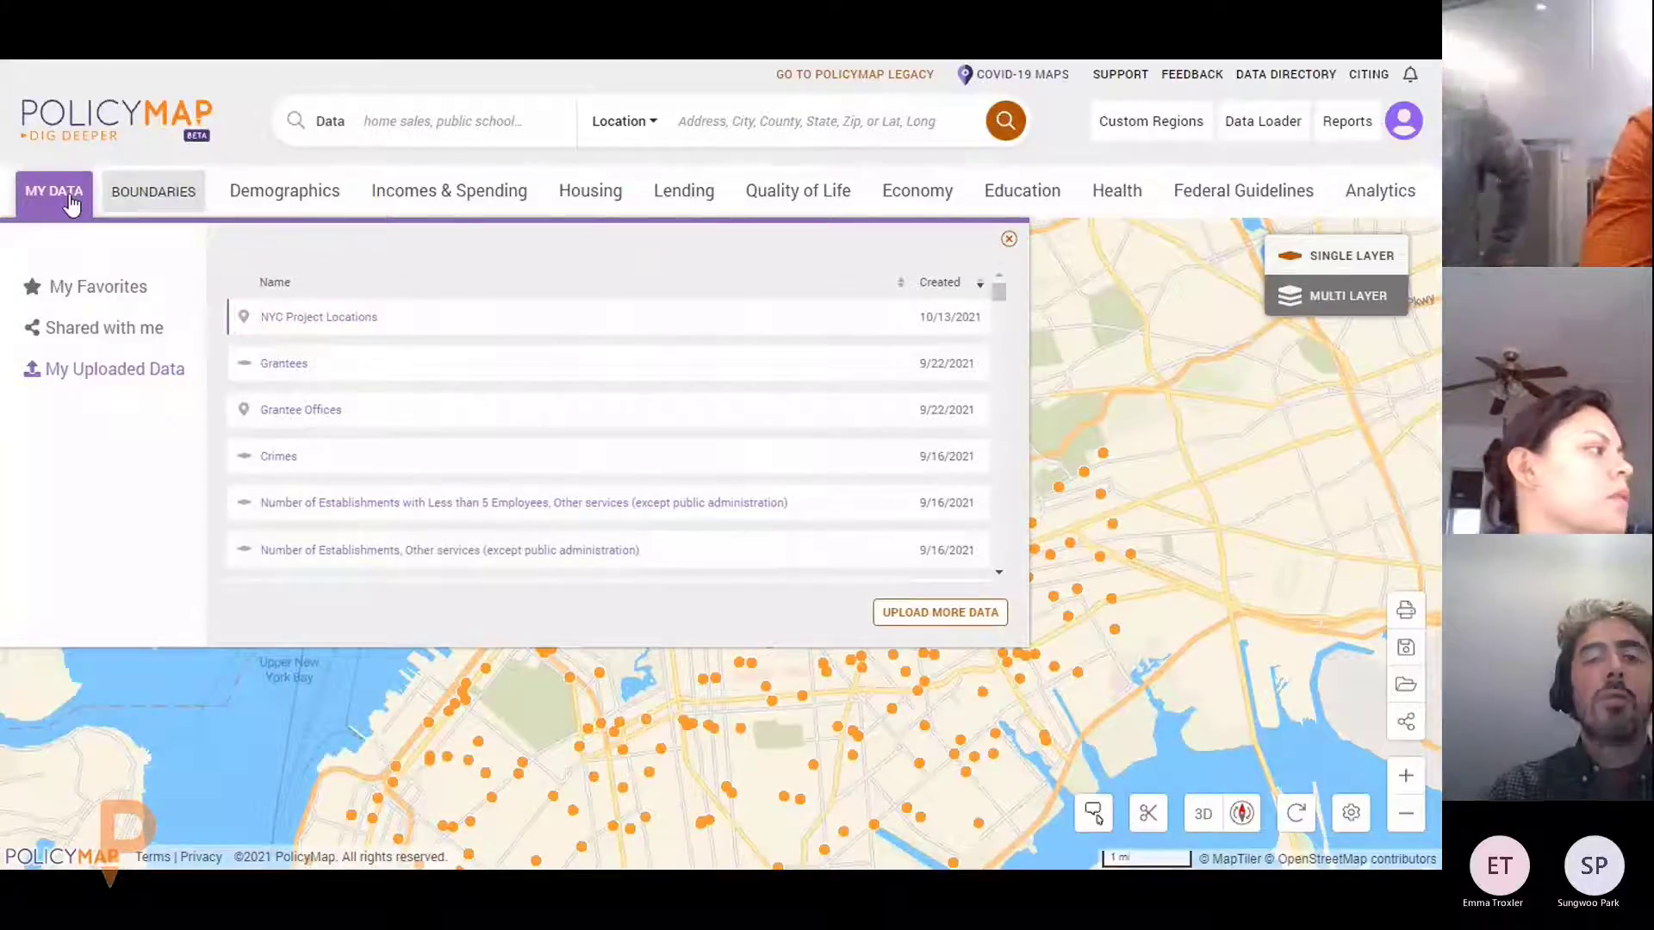
{"action": "left_click", "coordinate": [71, 205]}
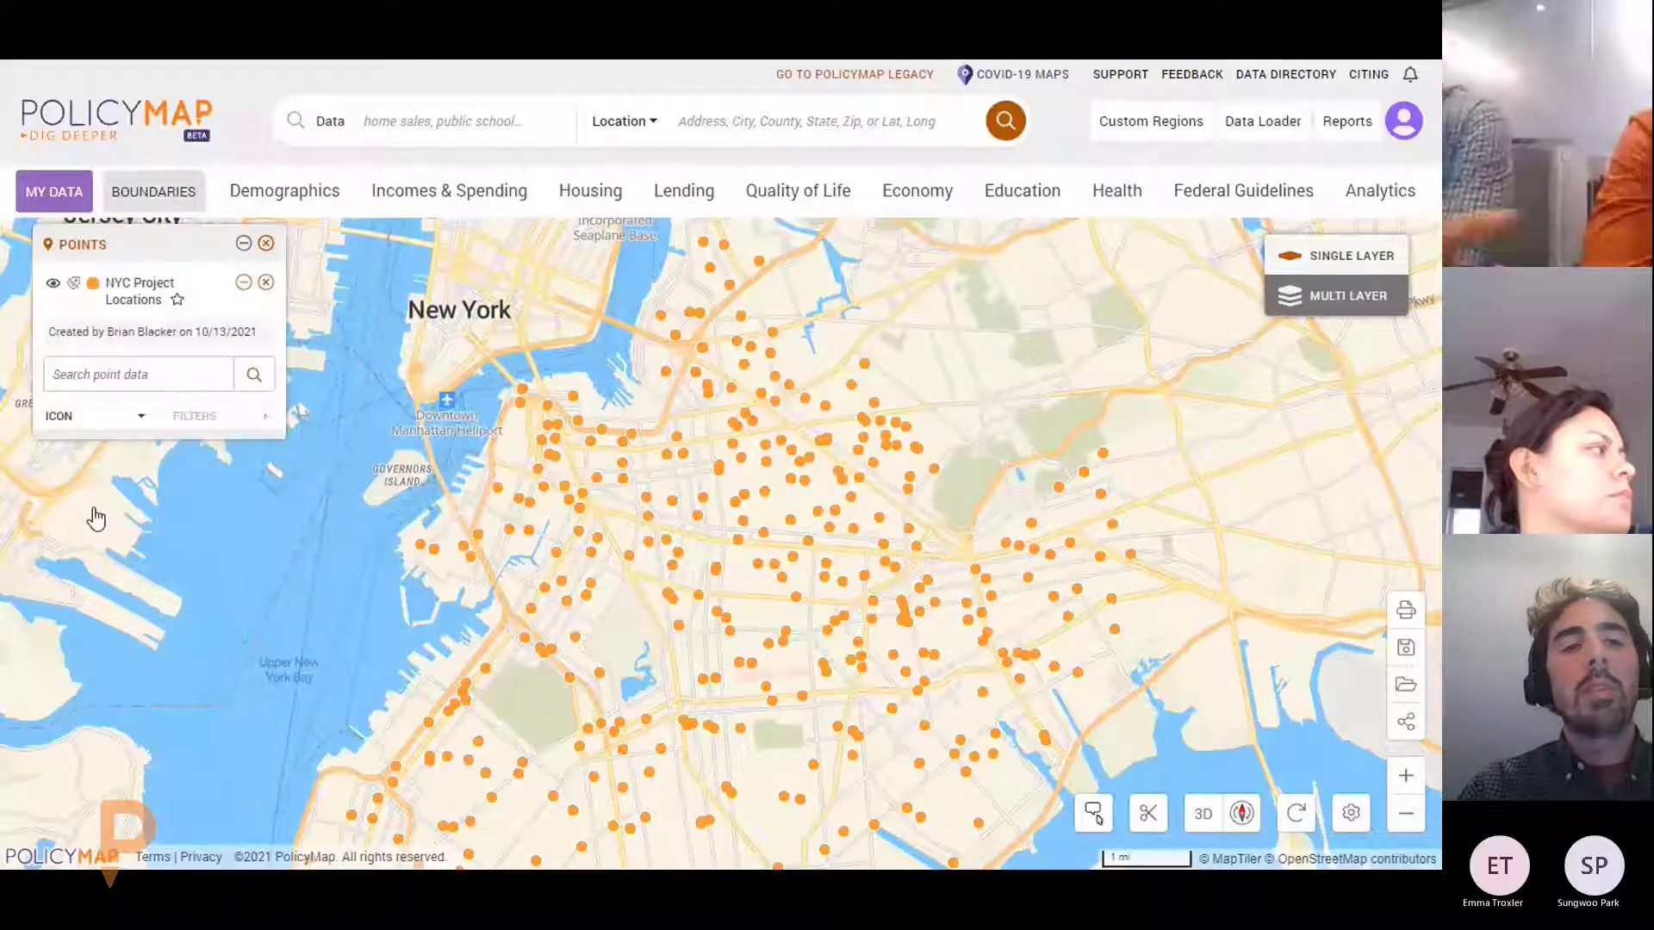
{"action": "left_click", "coordinate": [122, 422]}
{"action": "left_click", "coordinate": [121, 424]}
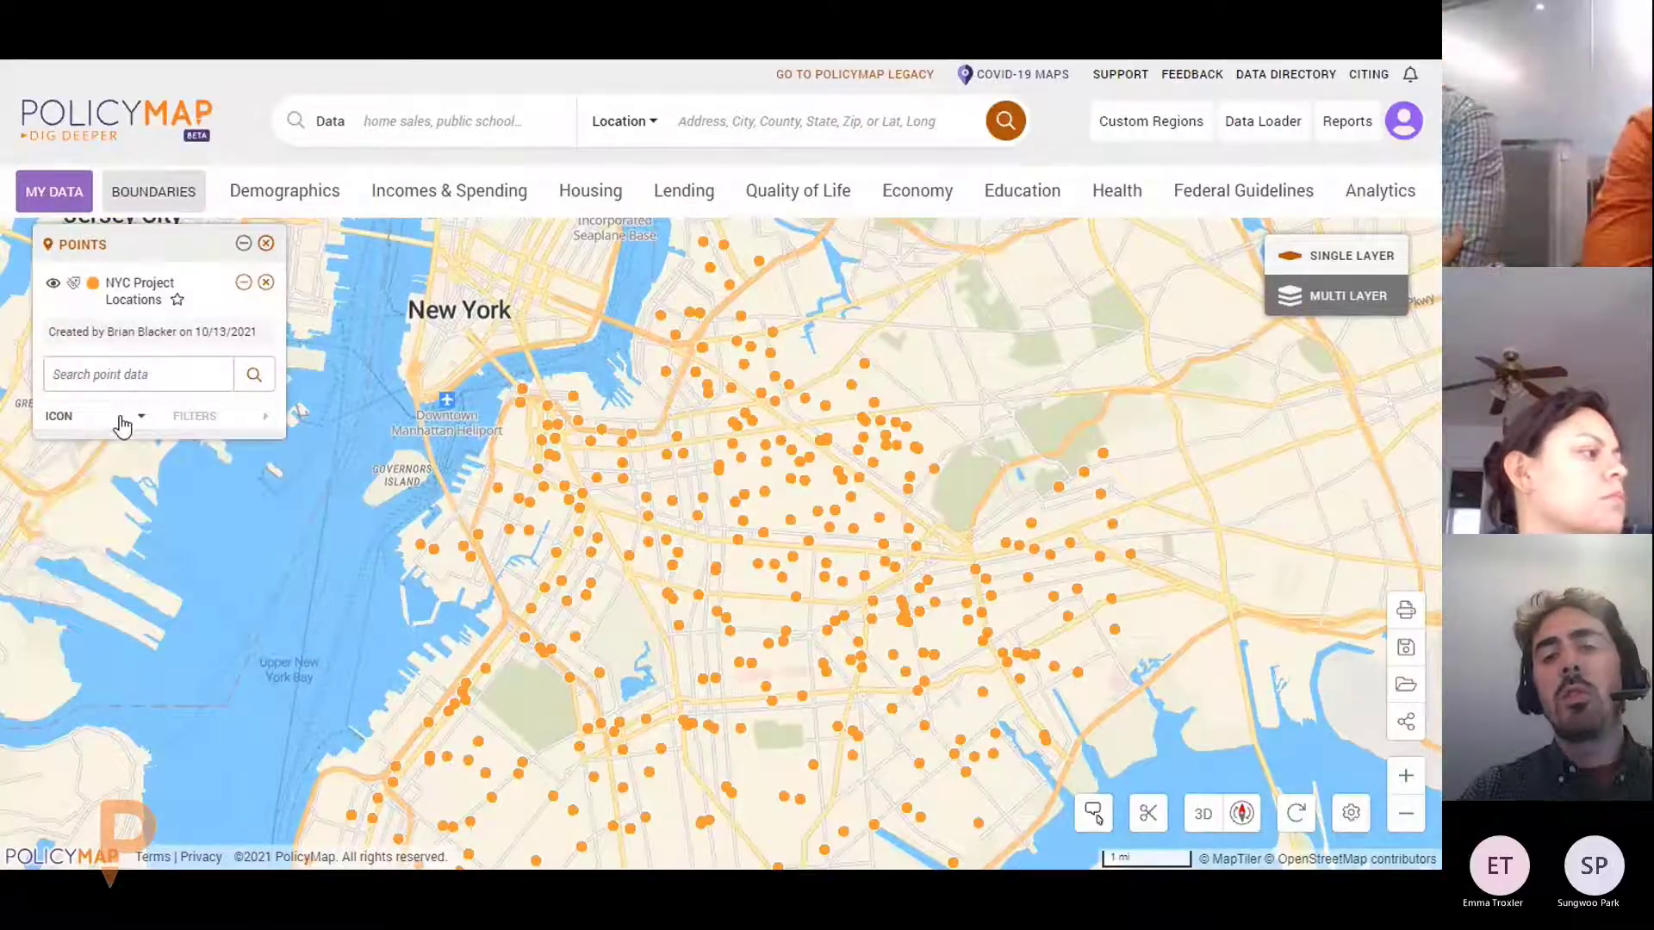
Display the saved Radius Around Sample Project custom region on the map
{"action": "left_click", "coordinate": [1203, 136]}
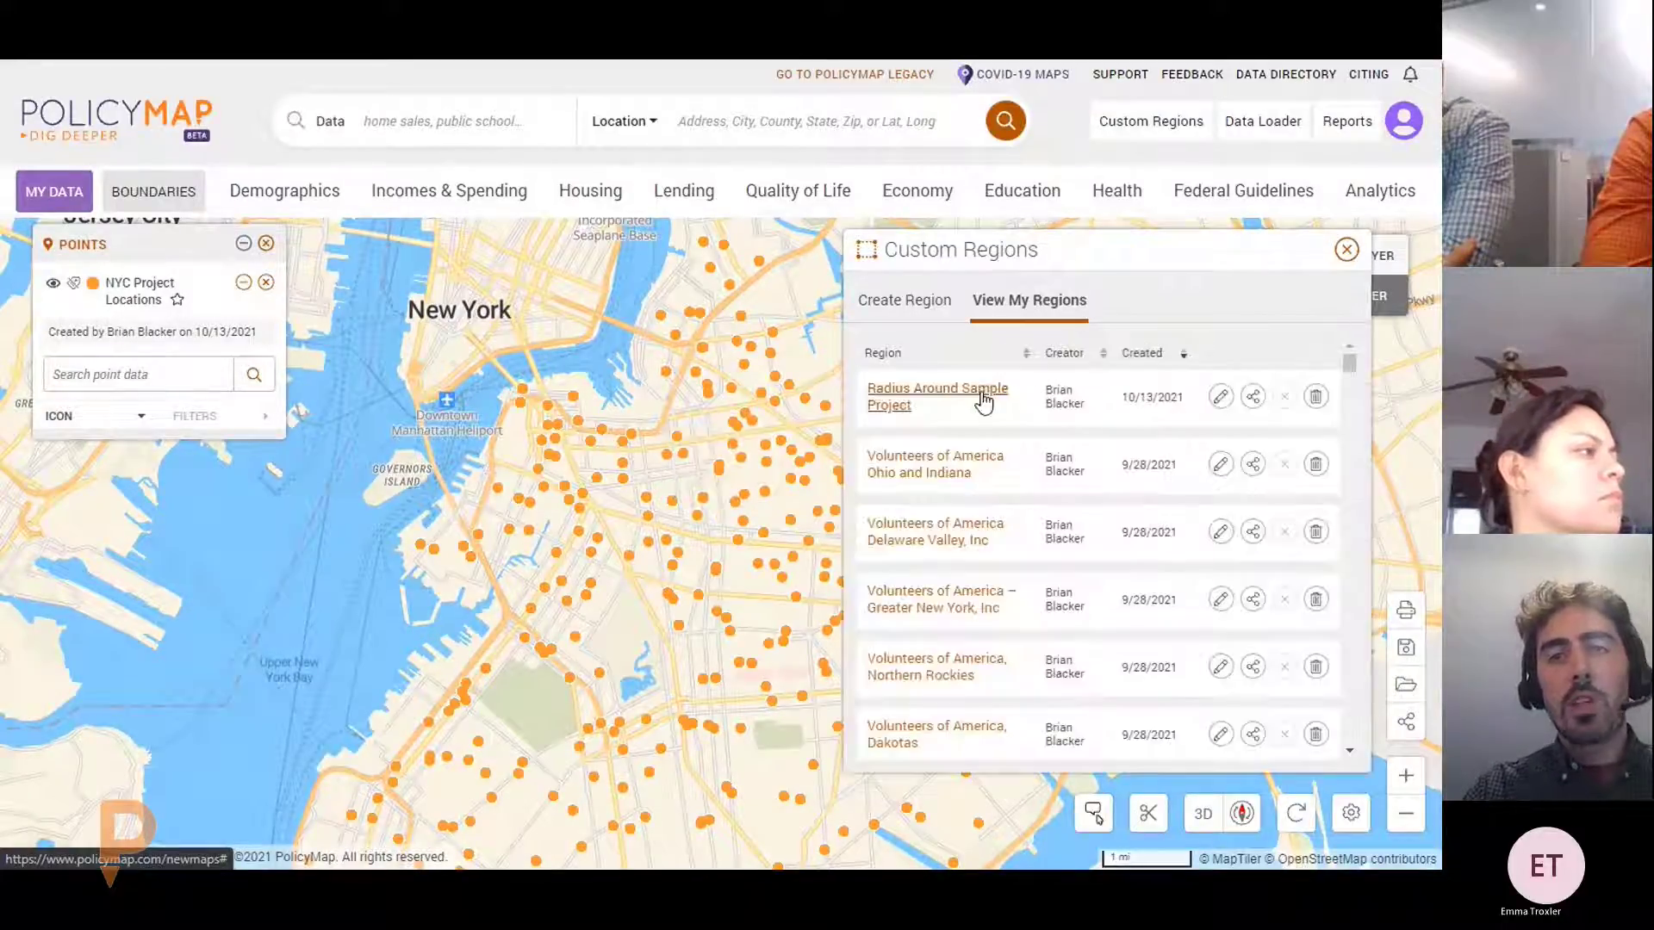
{"action": "left_click", "coordinate": [902, 390]}
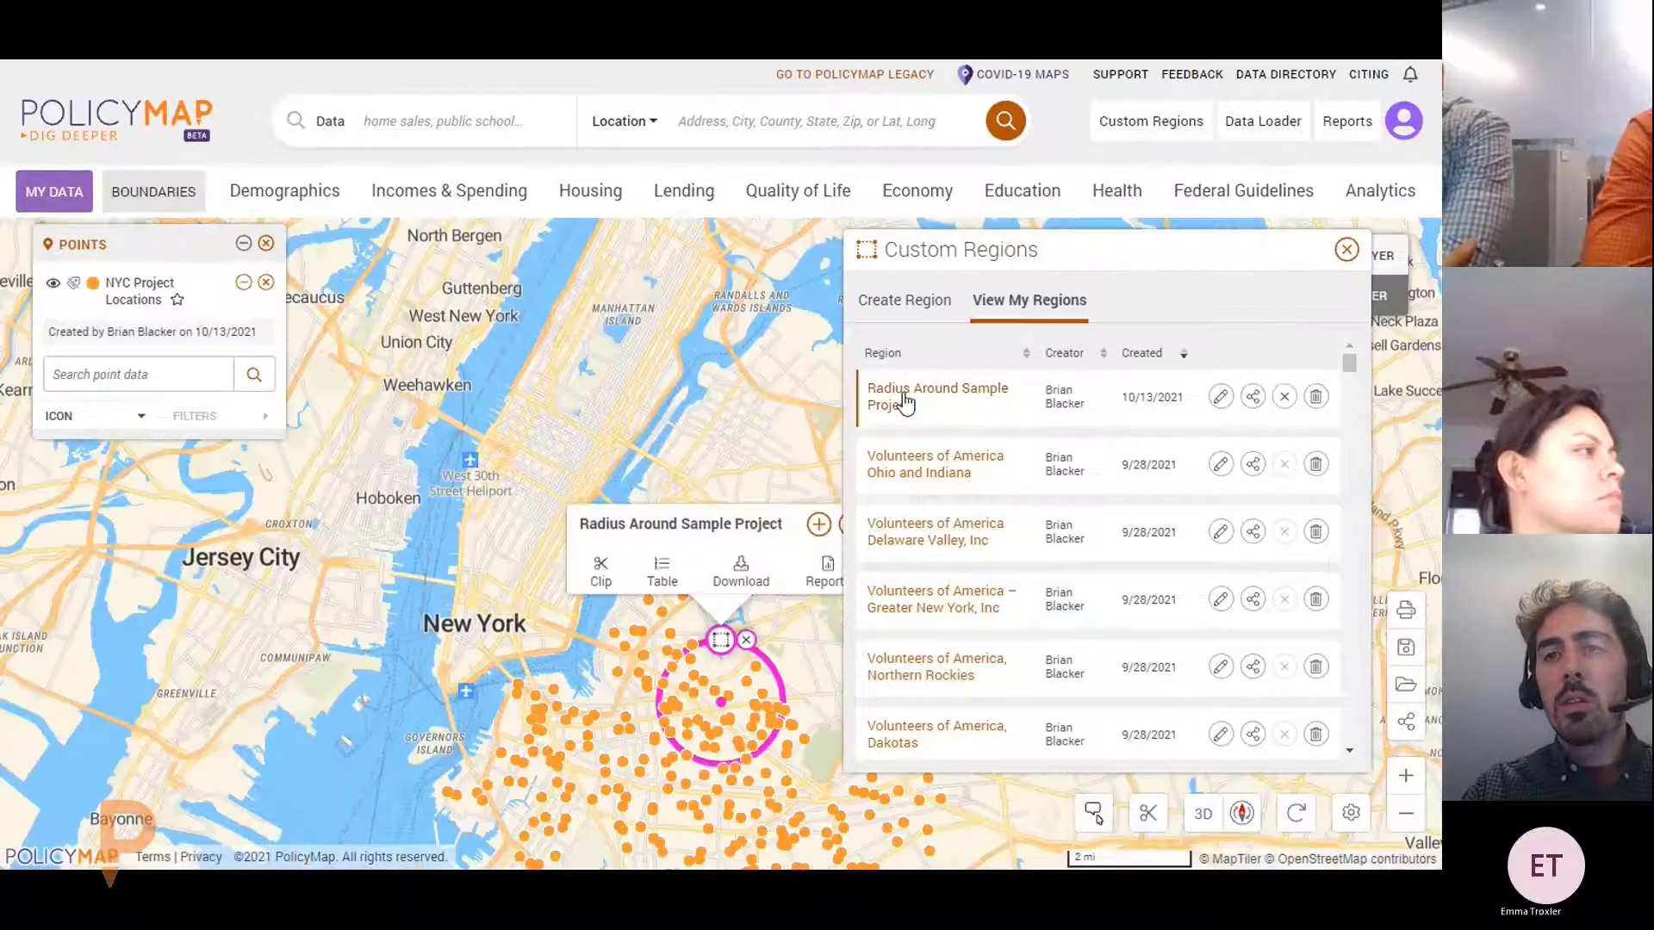
{"action": "left_click", "coordinate": [1346, 249]}
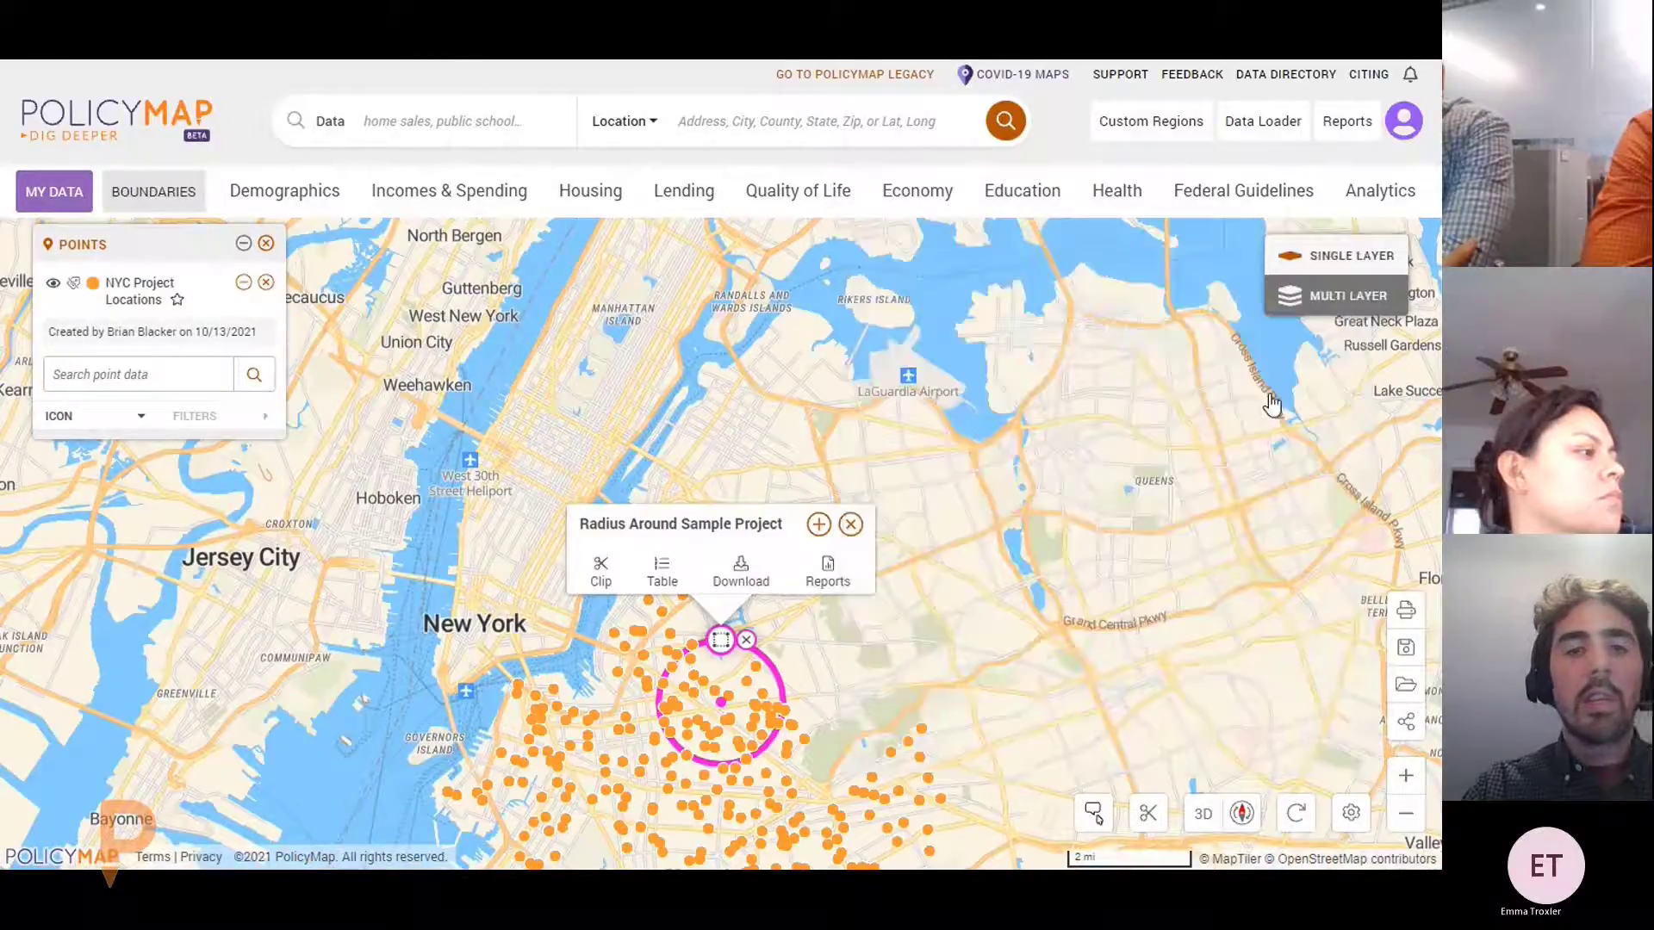
Scroll through the table of points inside the radius region, then collapse the table
{"action": "left_click", "coordinate": [667, 575]}
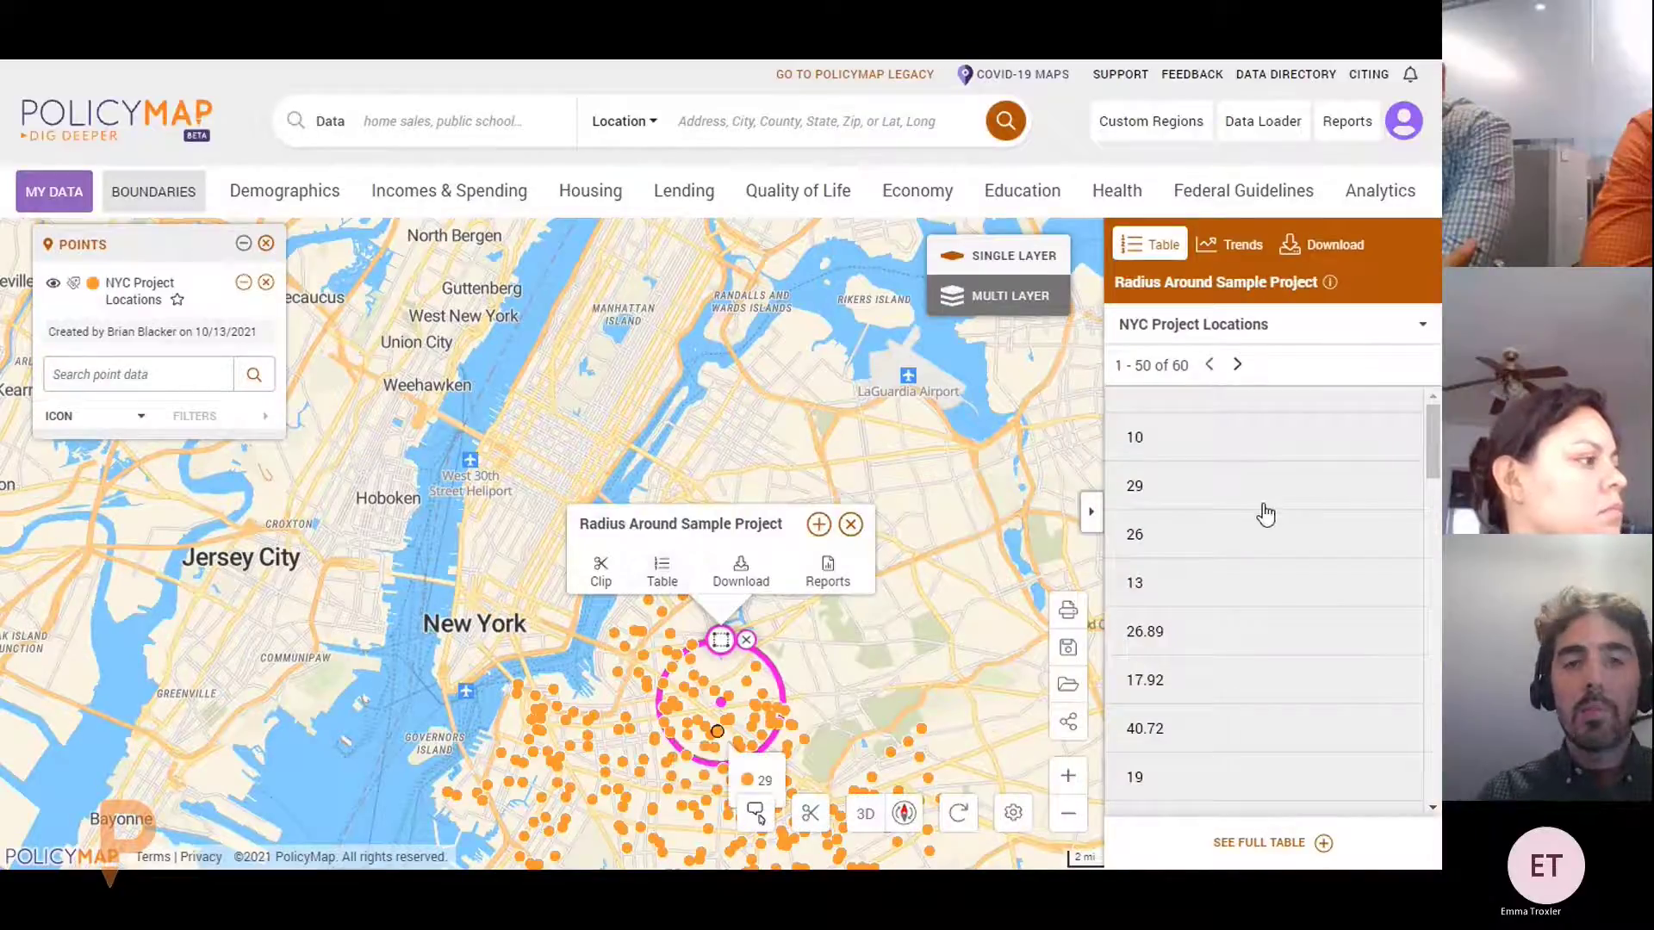
{"action": "scroll", "coordinate": [1219, 444], "scroll_direction": "down", "scroll_amount": 5}
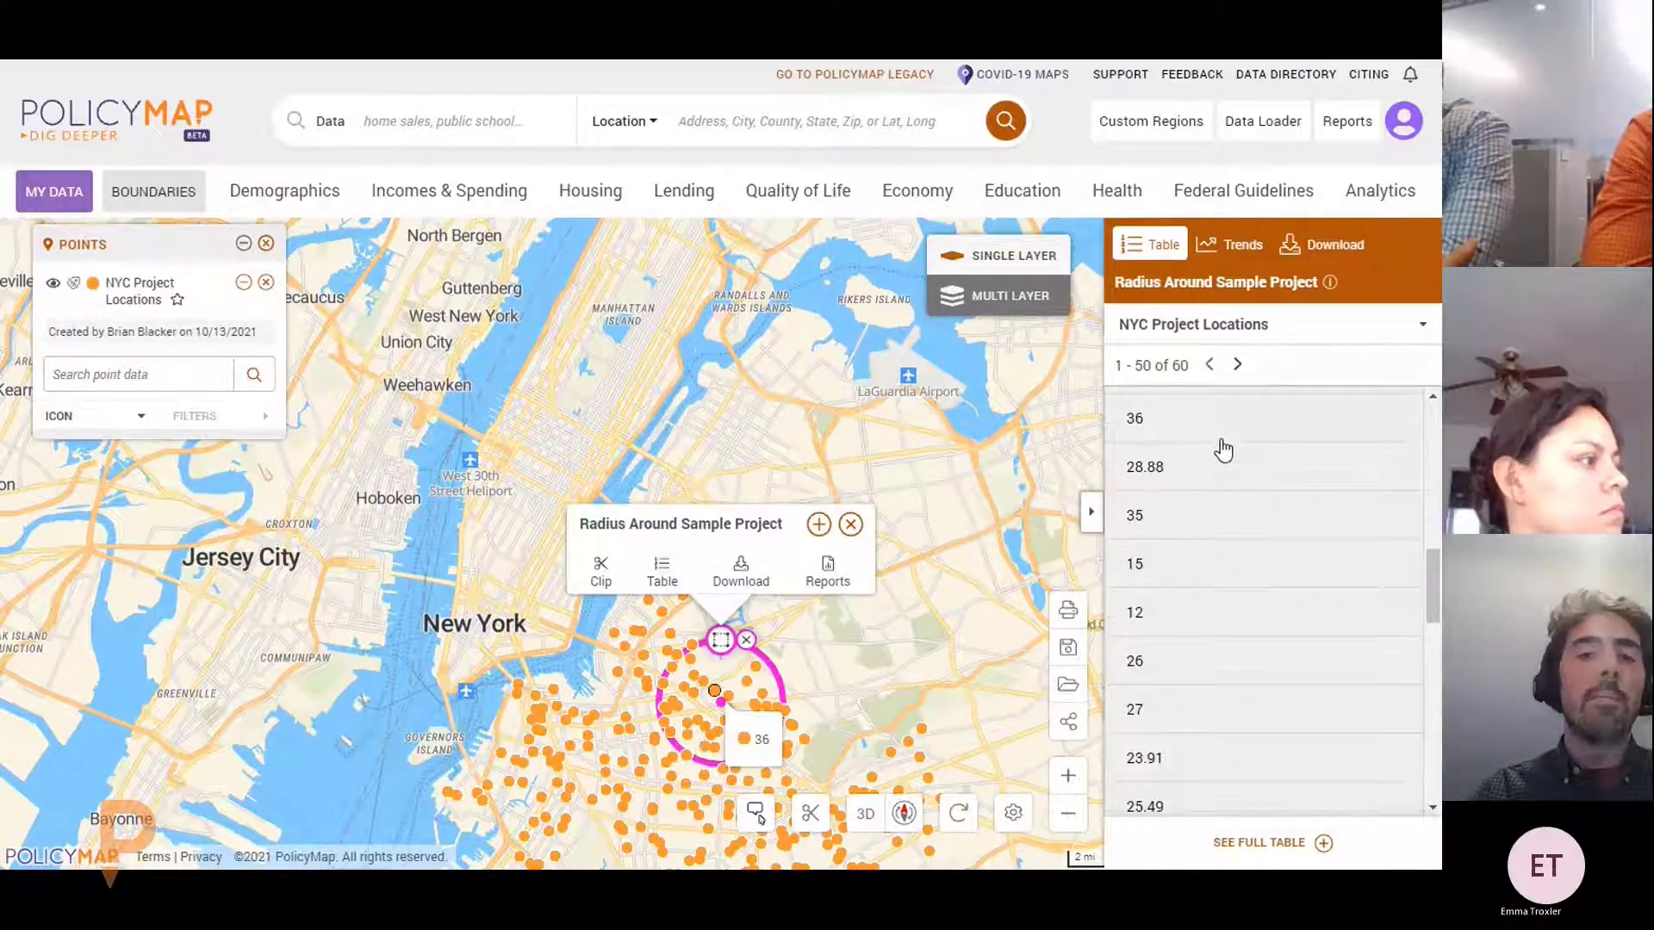
{"action": "scroll", "coordinate": [1227, 469], "scroll_direction": "down", "scroll_amount": 6}
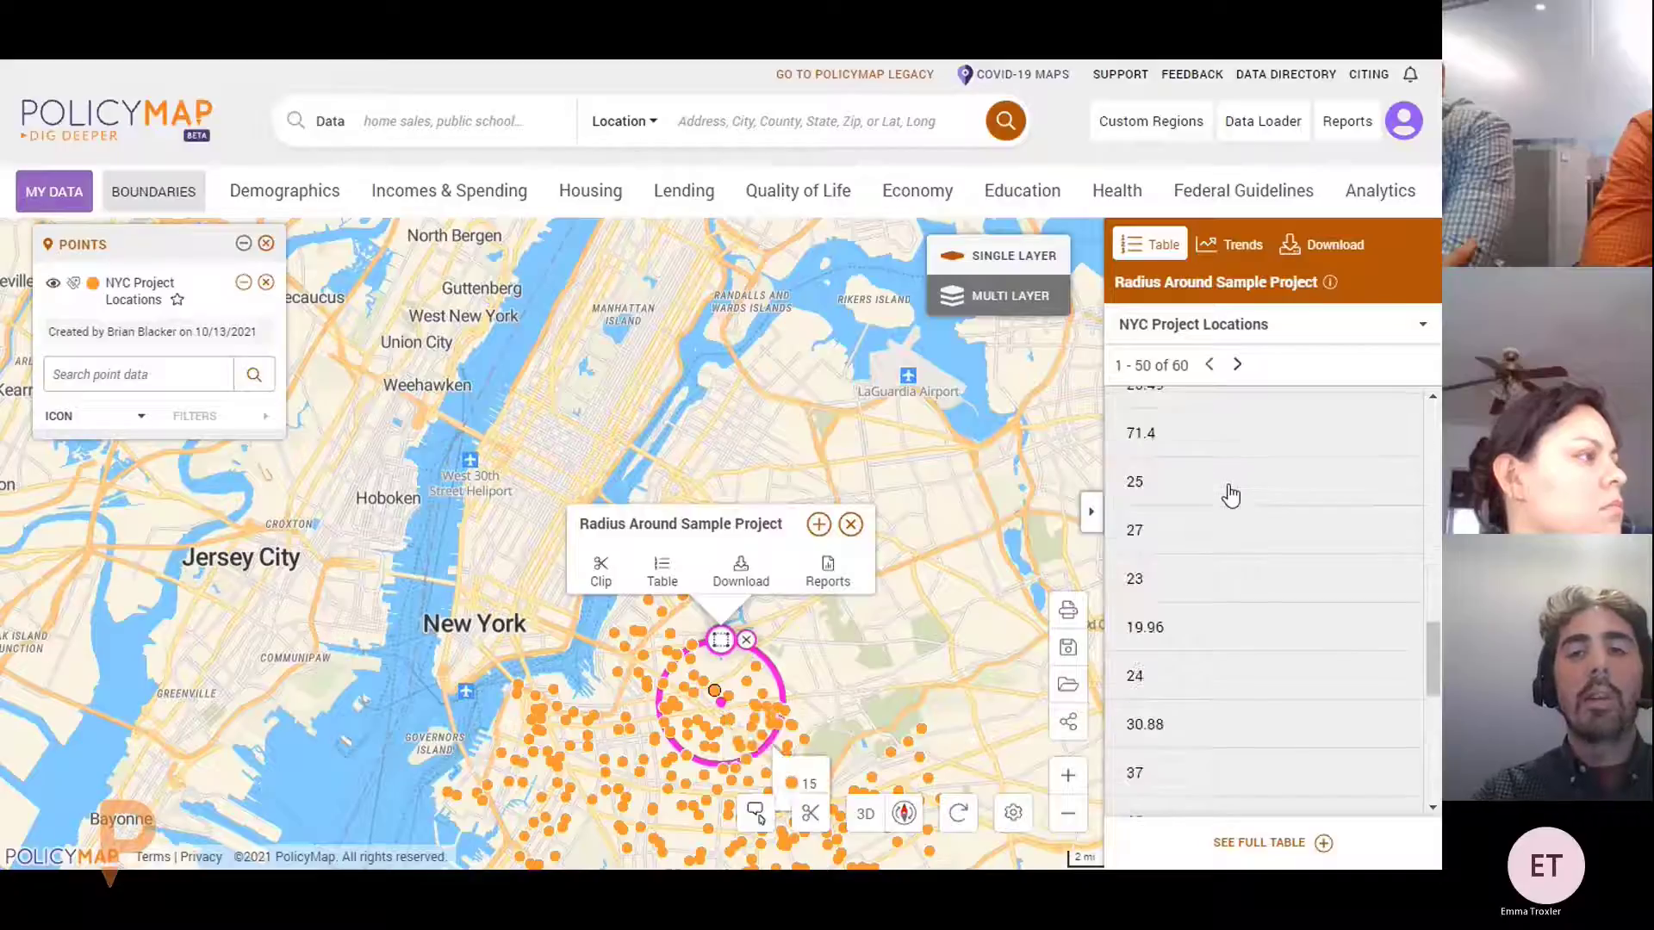
{"action": "scroll", "coordinate": [1232, 498], "scroll_direction": "down", "scroll_amount": 1}
{"action": "scroll", "coordinate": [1229, 497], "scroll_direction": "up", "scroll_amount": 5}
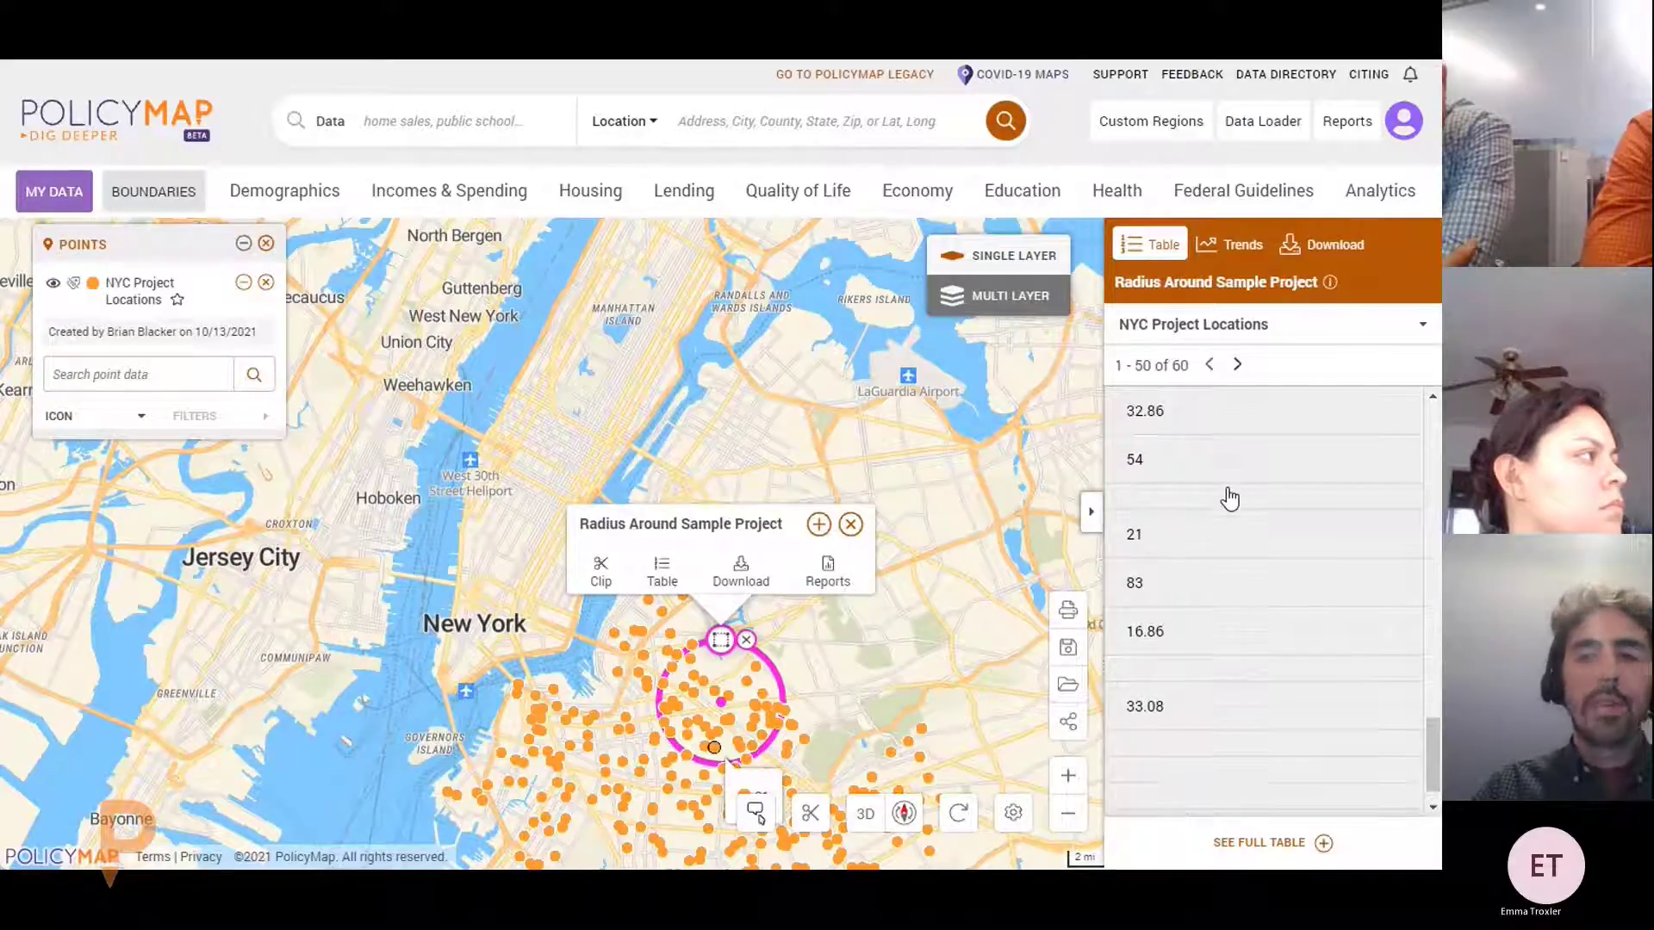
{"action": "scroll", "coordinate": [1229, 496], "scroll_direction": "up", "scroll_amount": 3}
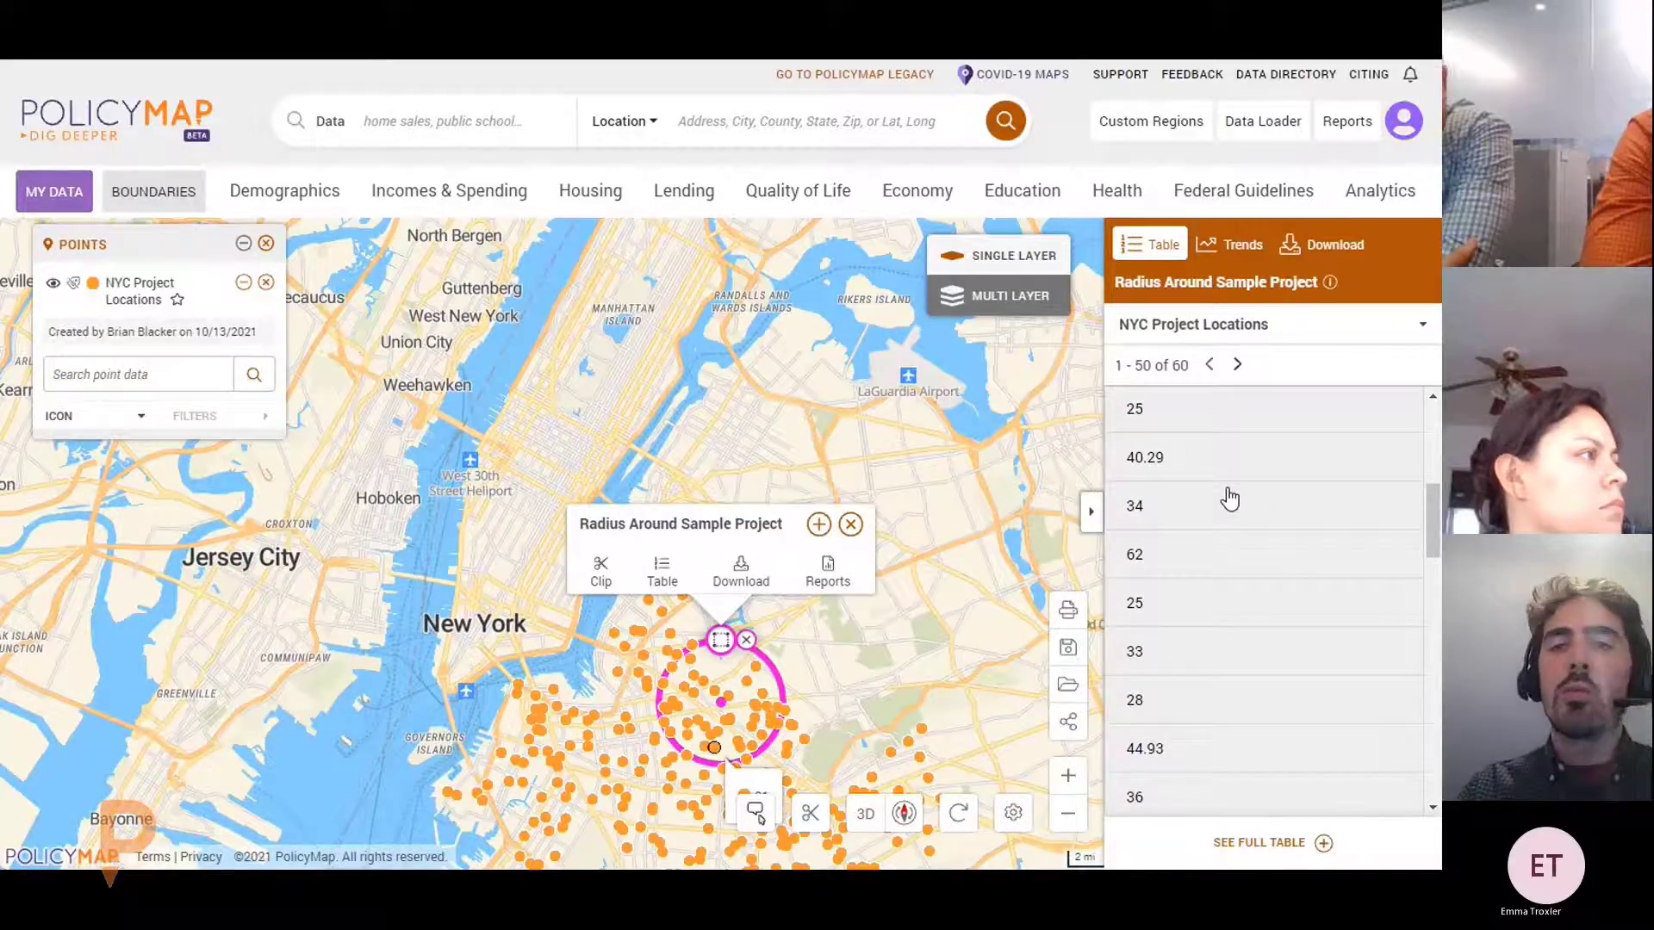
{"action": "left_click", "coordinate": [1091, 511]}
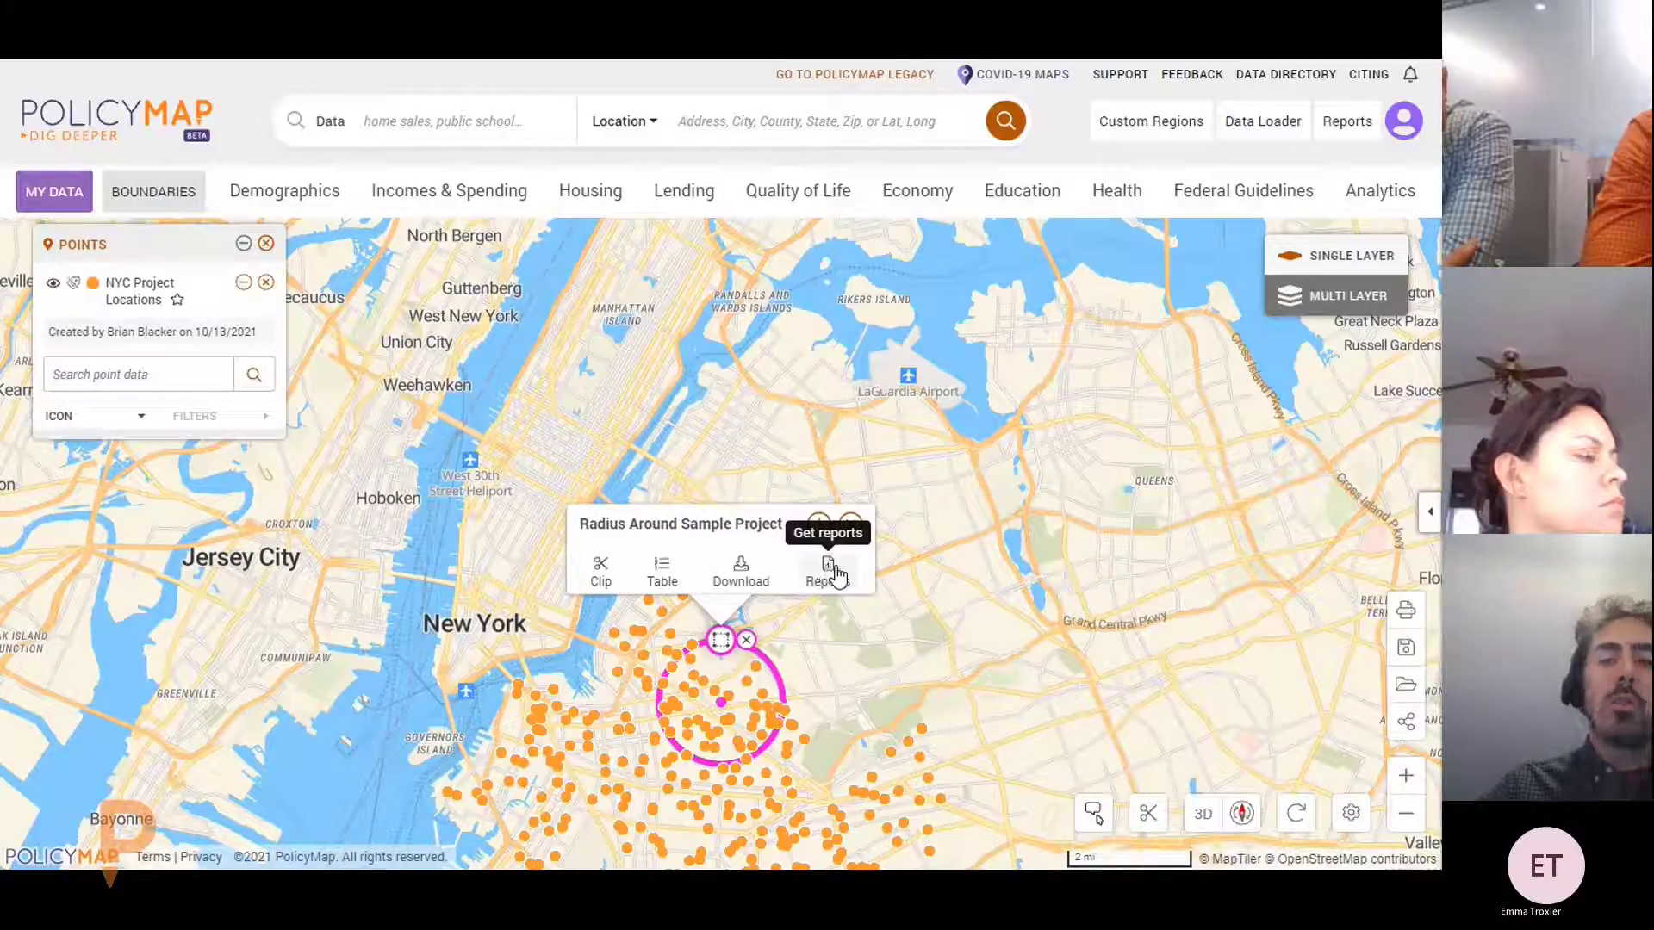
Zoom in on the radius circle and check details of a nearby project point
{"action": "left_click", "coordinate": [850, 526]}
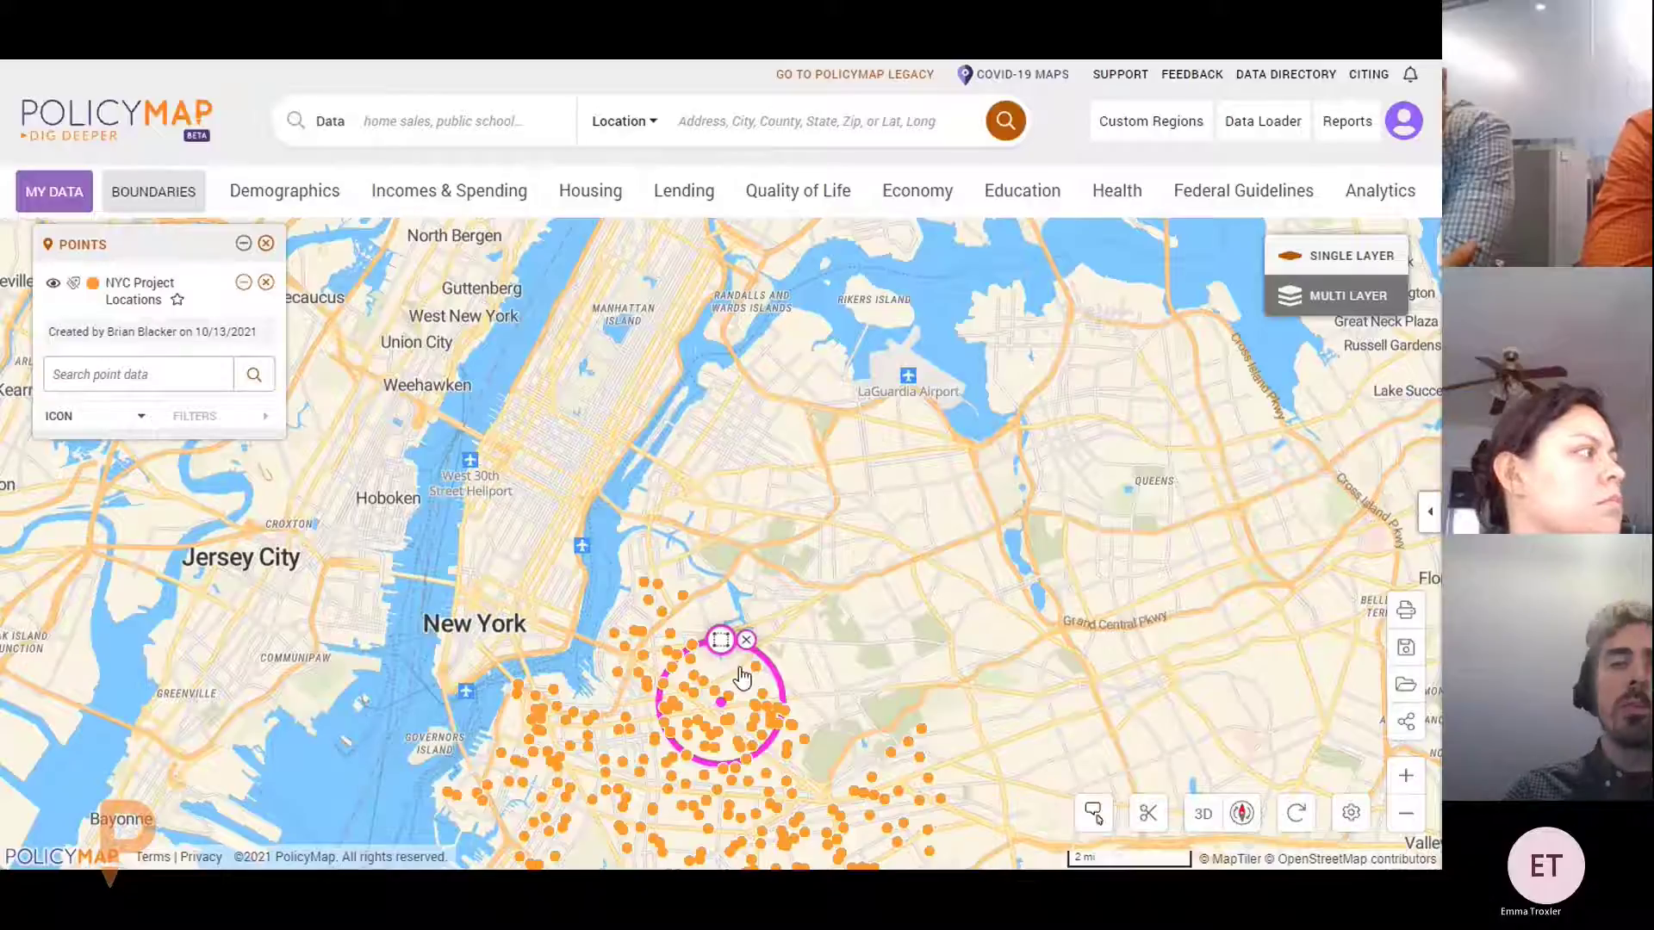
{"action": "left_click_drag", "start_coordinate": [742, 678], "coordinate": [799, 512]}
{"action": "scroll", "coordinate": [799, 511], "scroll_direction": "up", "scroll_amount": 4}
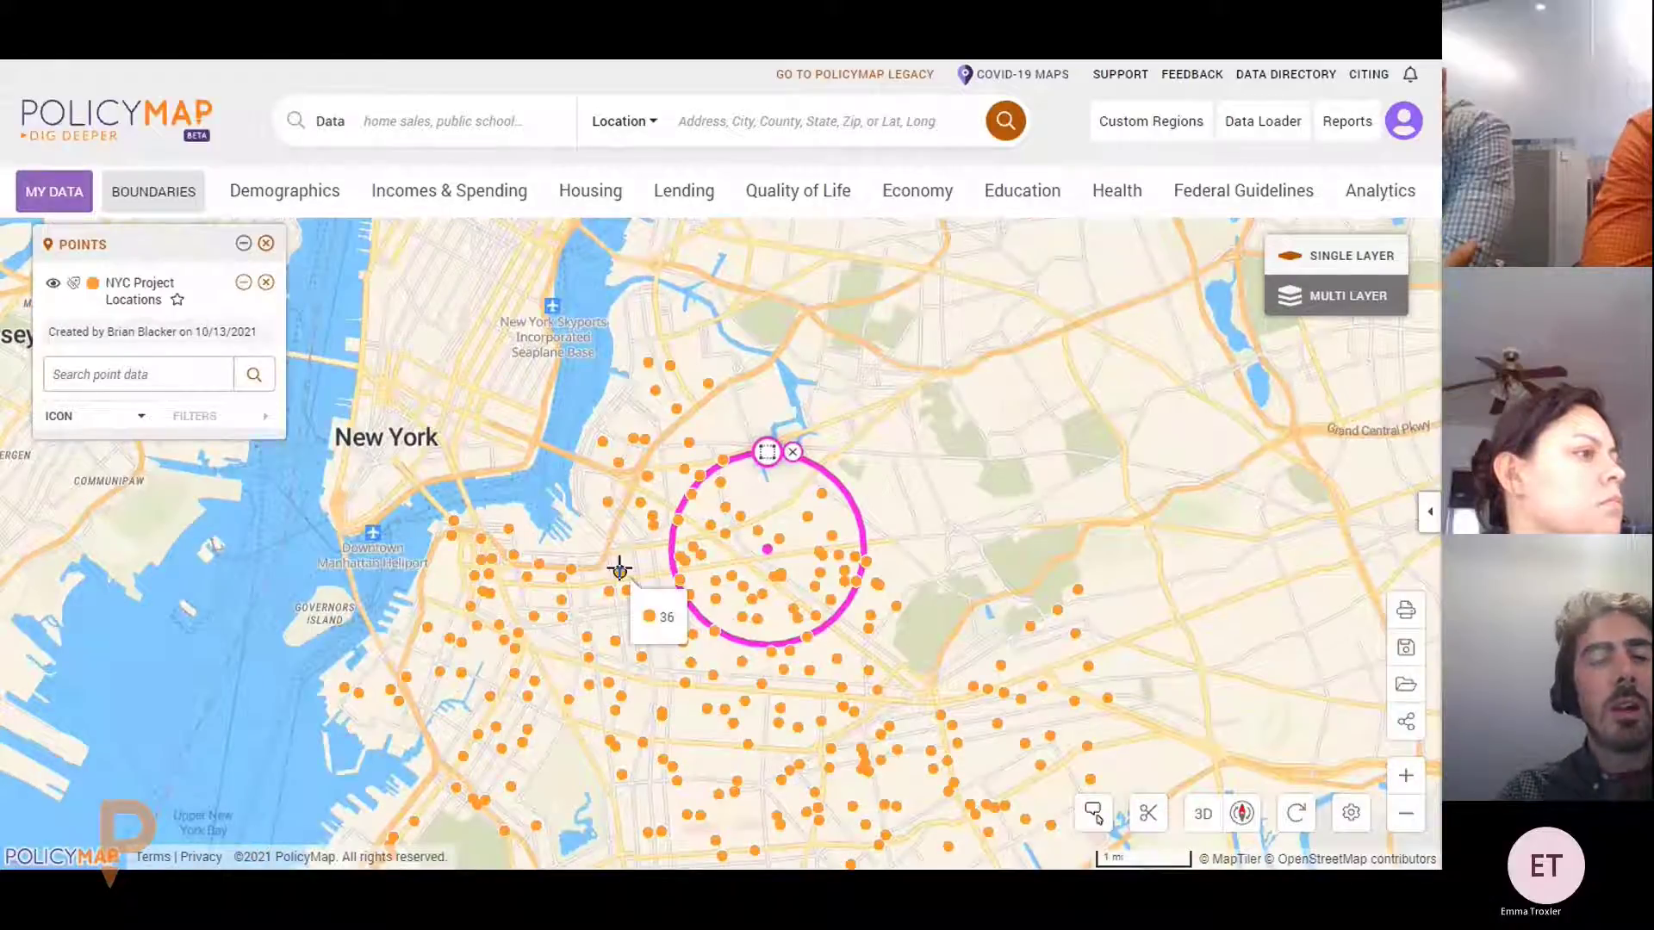
{"action": "left_click", "coordinate": [619, 568]}
{"action": "left_click", "coordinate": [746, 296]}
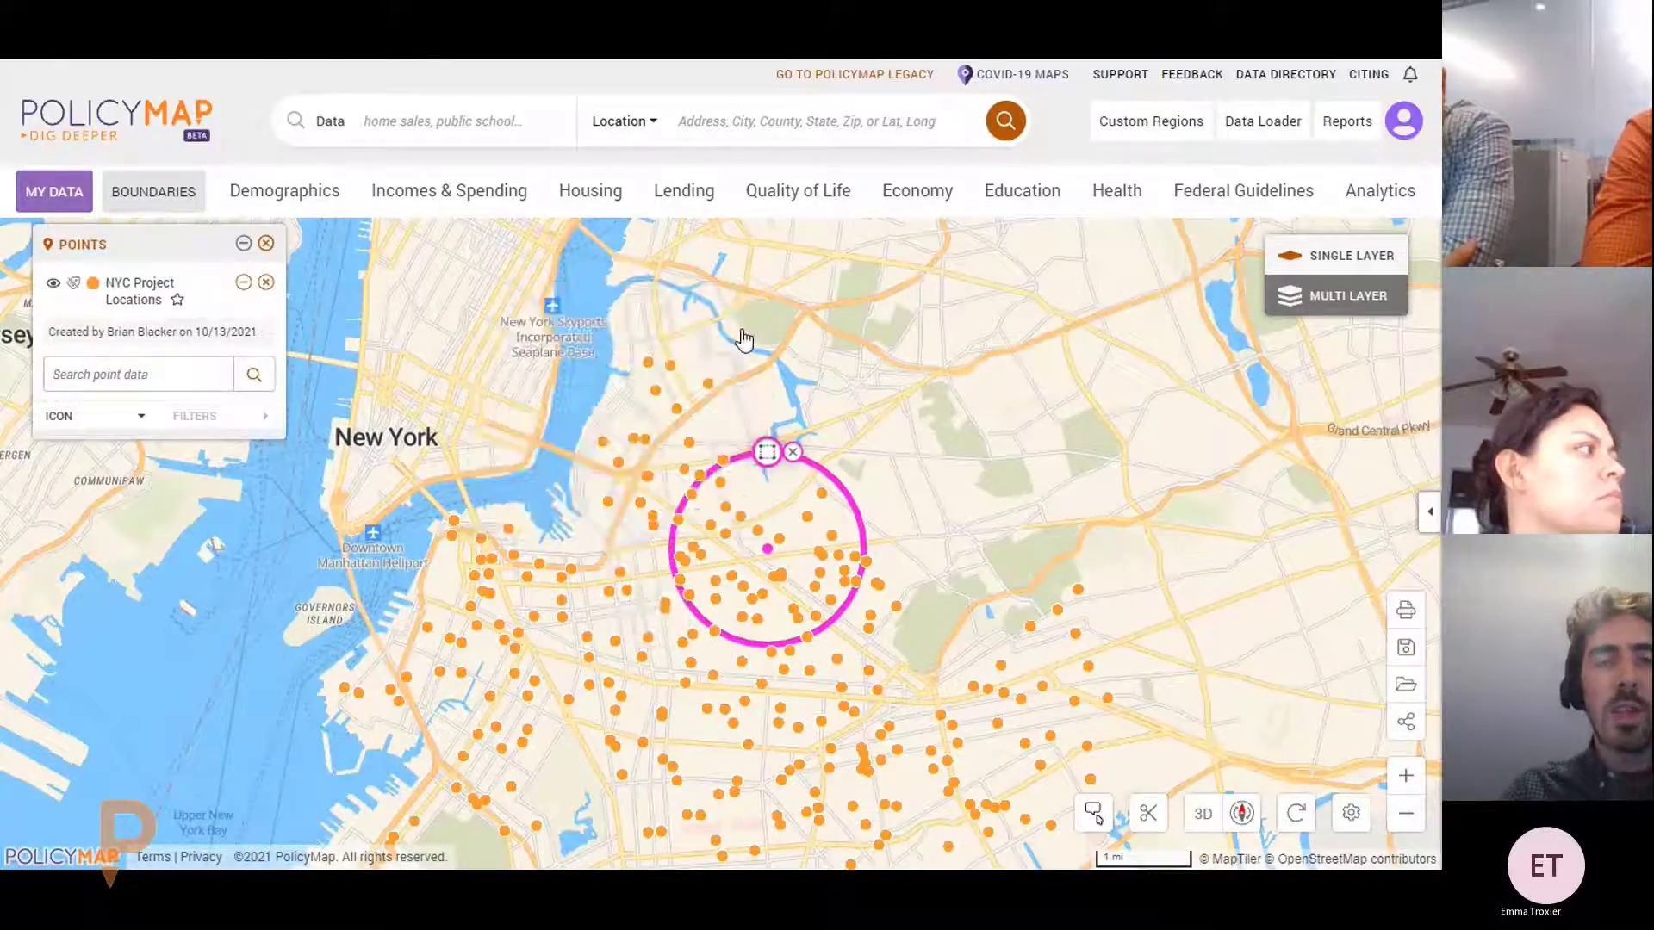